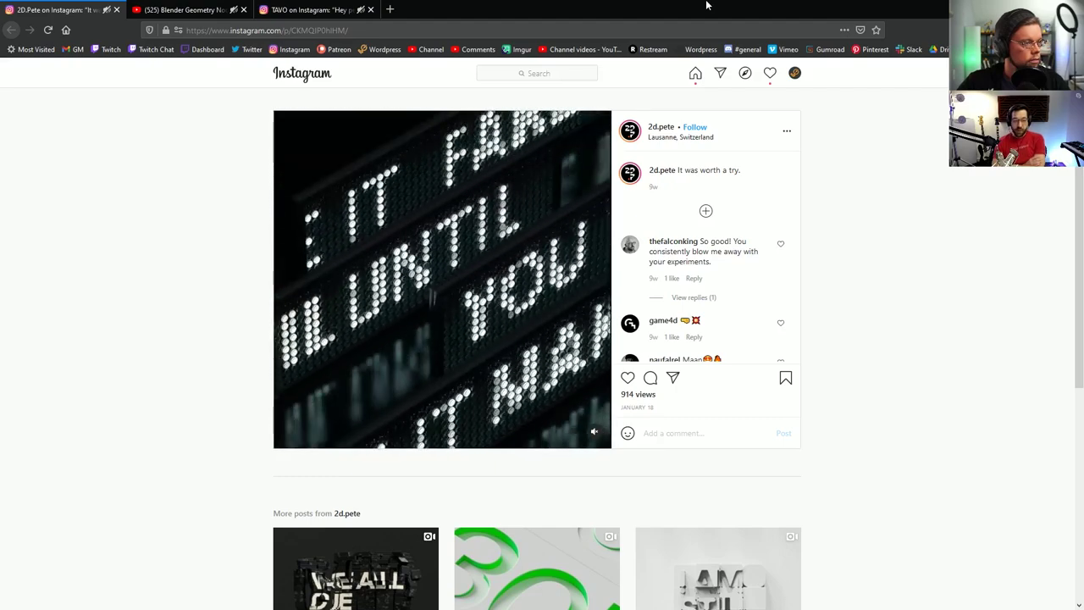
# Switch from the reference post to Cinema 4D and add a Matrix object arranged as a 40 × 1 × 40 grid with 10.5 cm spacing.
pyautogui.doubleClick(698, 14)
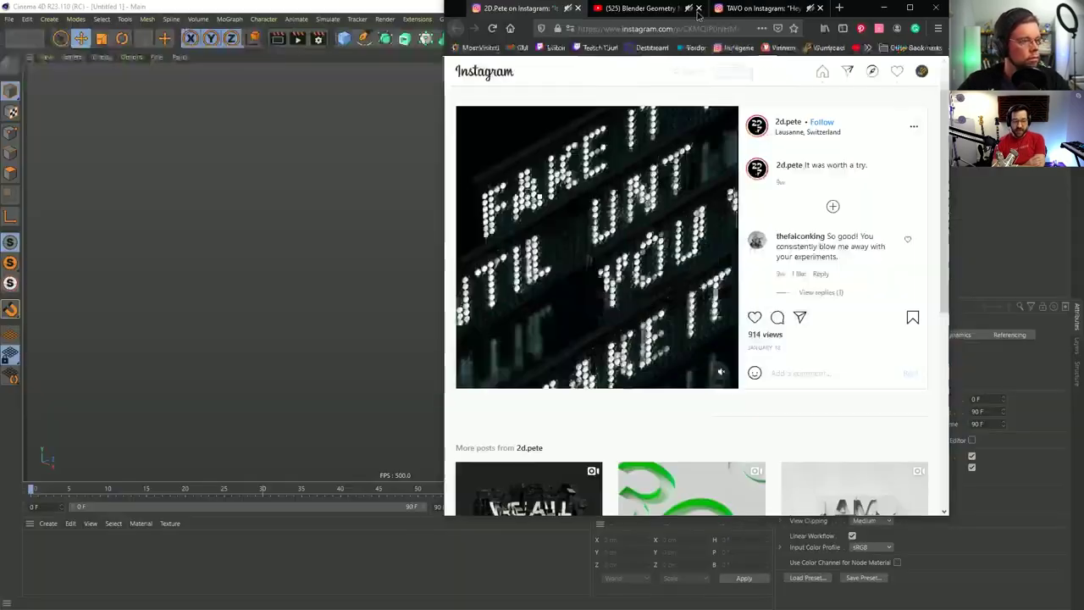
pyautogui.moveTo(697, 13); pyautogui.dragTo(520, 69)
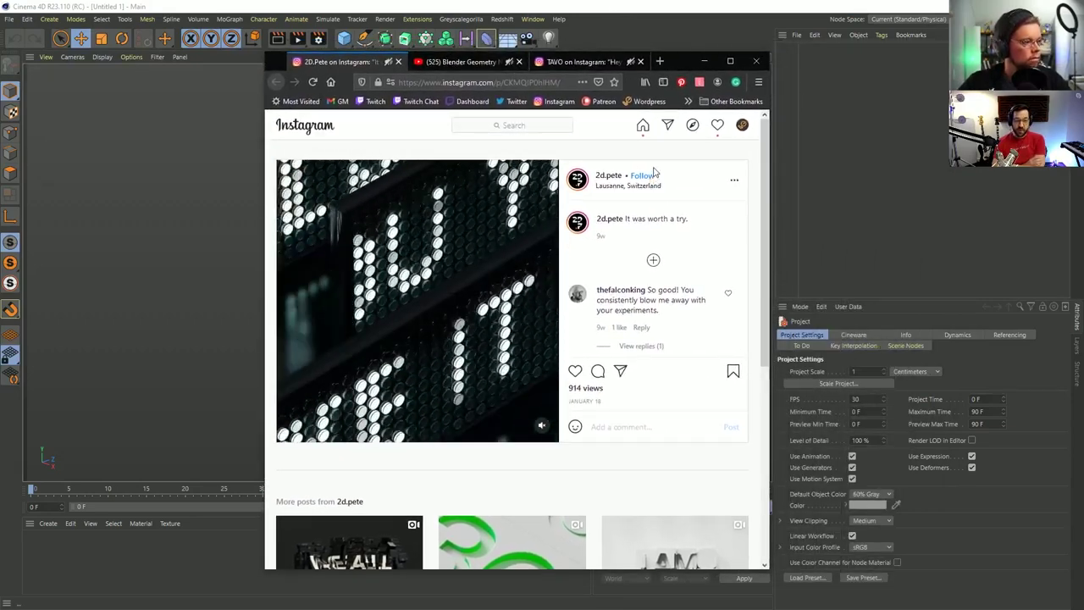
pyautogui.click(608, 23)
pyautogui.moveTo(426, 47); pyautogui.dragTo(546, 55)
pyautogui.keyDown('alt'); pyautogui.moveTo(497, 269); pyautogui.dragTo(477, 254); pyautogui.keyUp('alt')
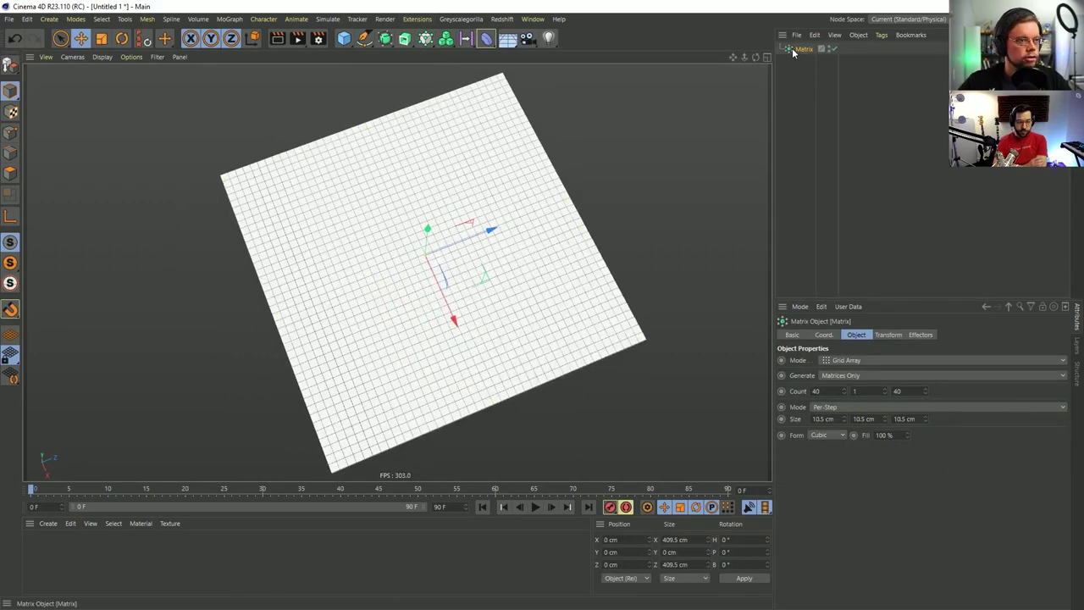
# Add a Text spline to the scene and lay it flat on the XZ plane.
pyautogui.moveTo(369, 42); pyautogui.dragTo(584, 73)
pyautogui.keyDown('alt'); pyautogui.moveTo(519, 312); pyautogui.dragTo(893, 414); pyautogui.keyUp('alt')
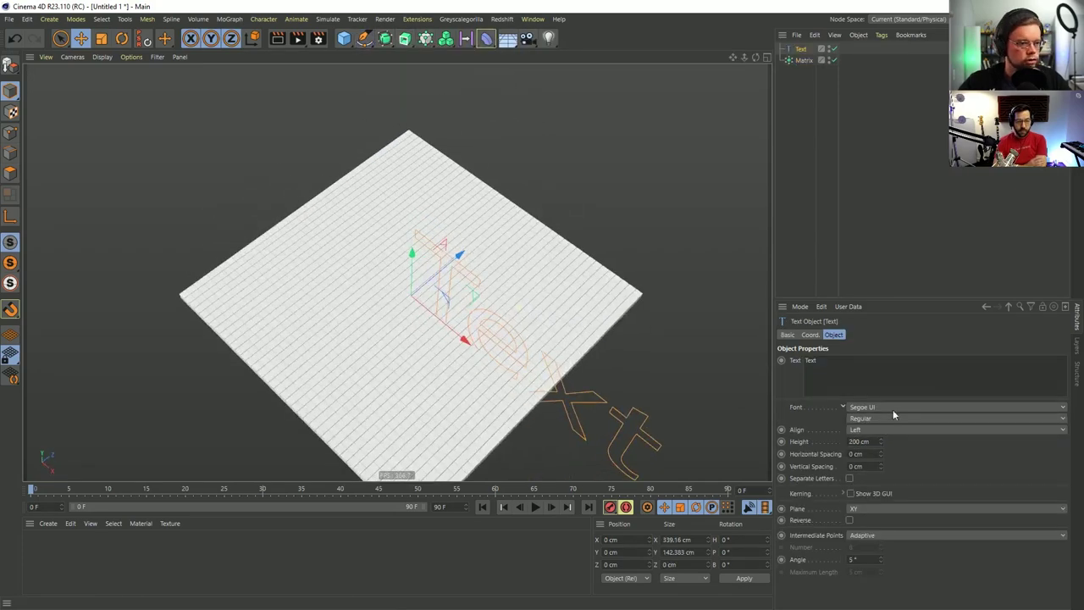
pyautogui.click(859, 510)
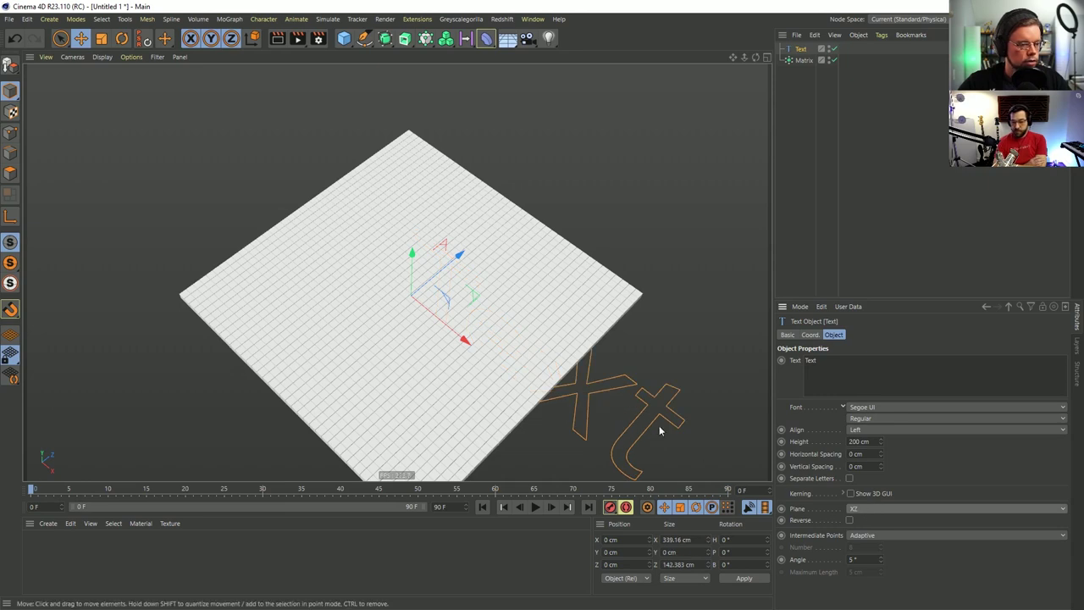
# Scale the text spline up to about 948 cm wide and move it to about X -118 cm, Z -223 cm.
pyautogui.press('t')
pyautogui.moveTo(373, 368); pyautogui.dragTo(416, 364)
pyautogui.press('e')
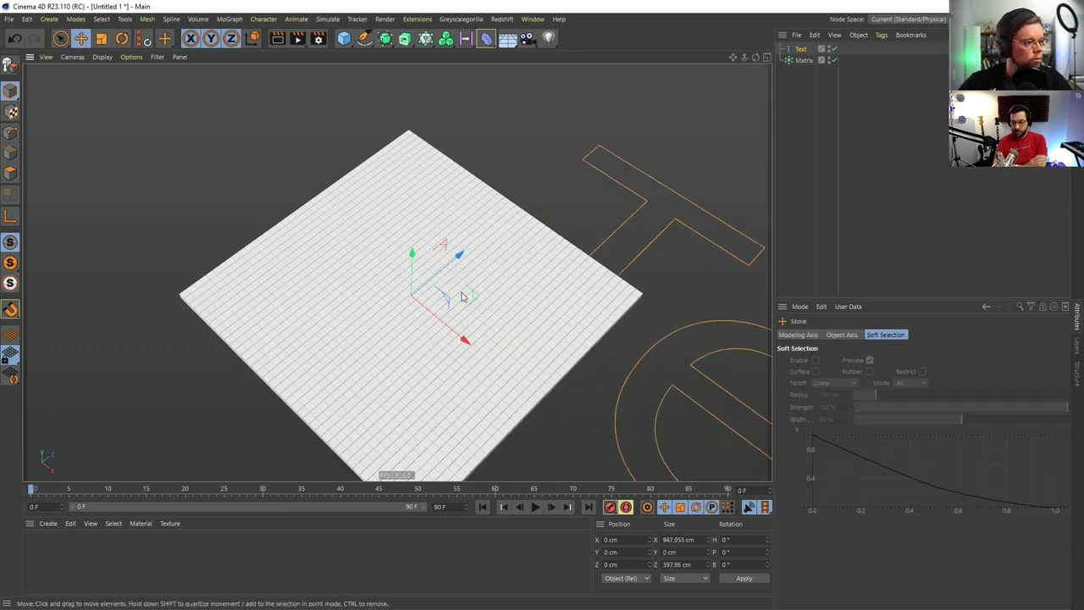
pyautogui.moveTo(461, 296); pyautogui.dragTo(276, 345)
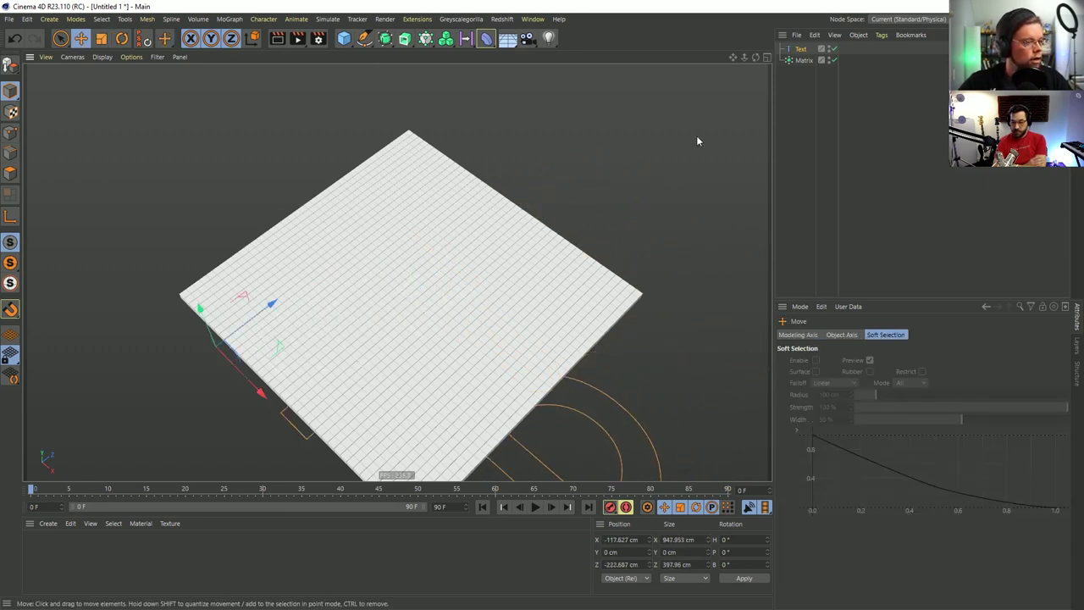
# Add a Plain effector to the Matrix object and turn off its position transform.
pyautogui.click(801, 60)
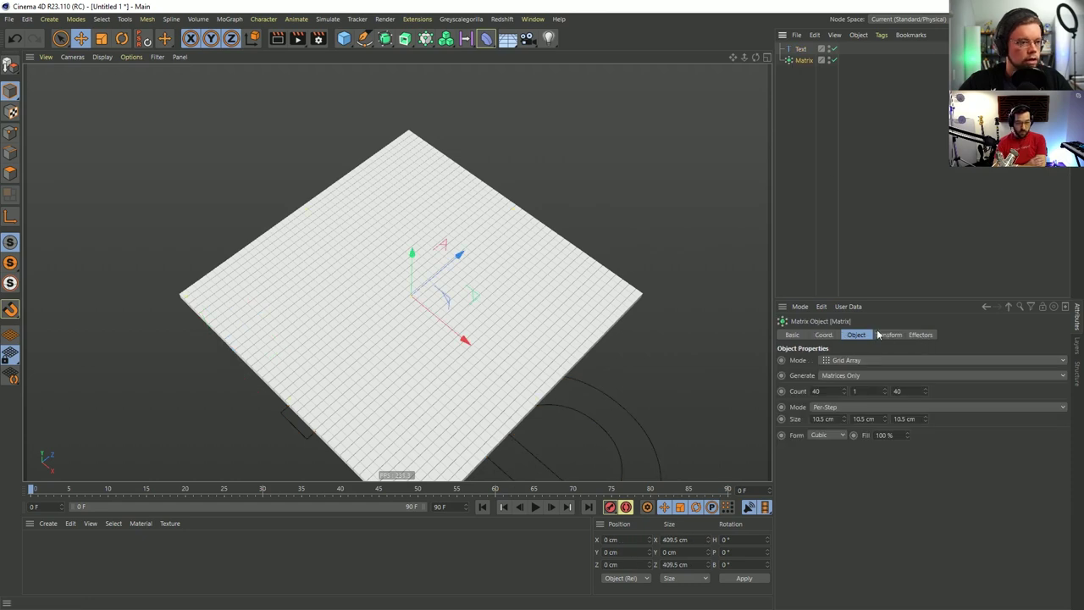
pyautogui.moveTo(425, 38); pyautogui.dragTo(629, 56)
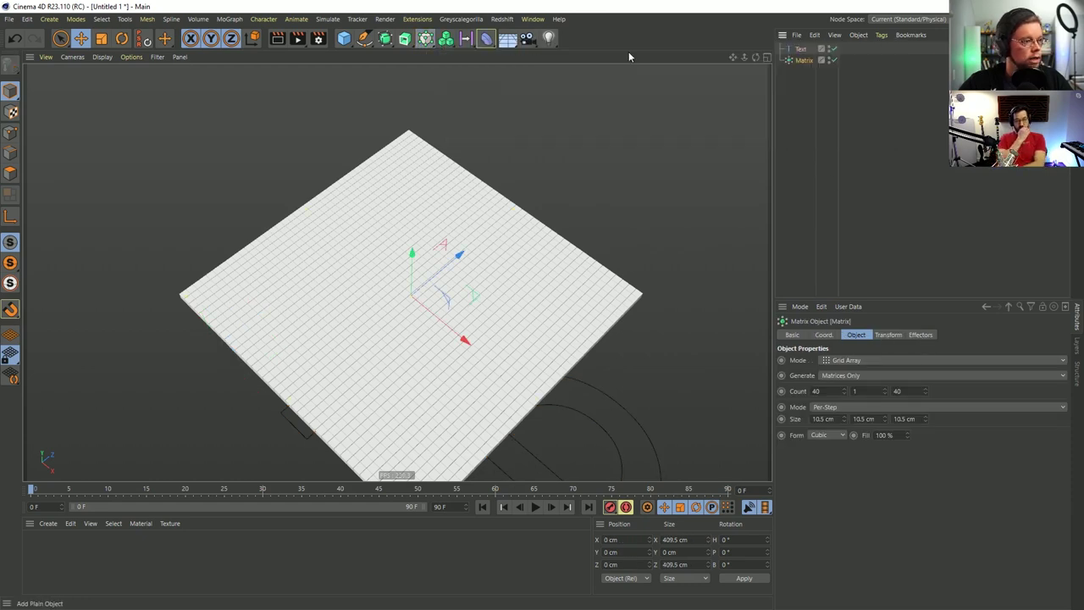
pyautogui.click(884, 337)
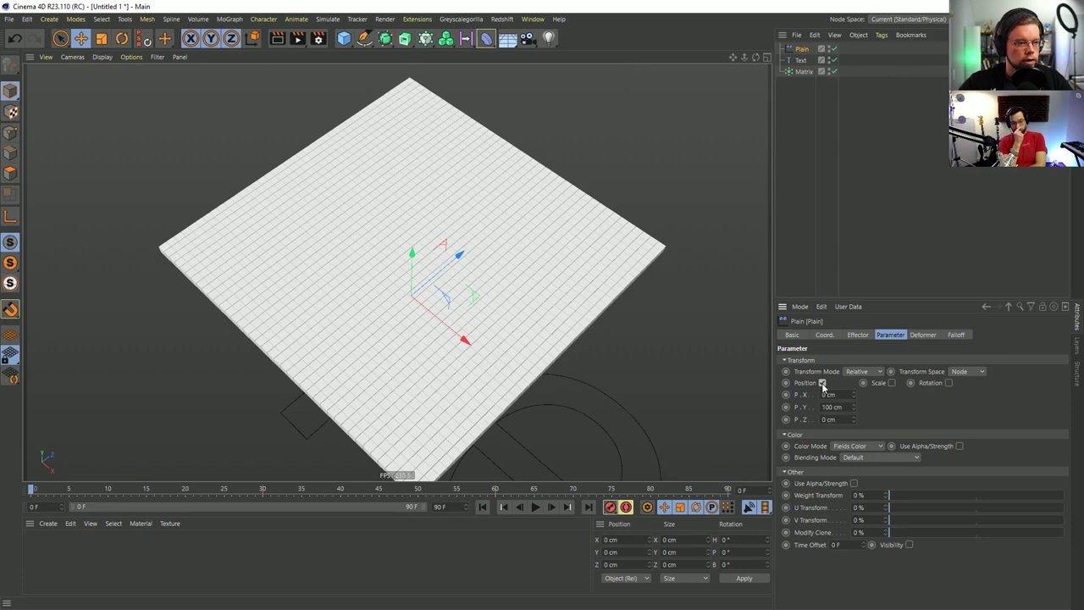
pyautogui.click(821, 383)
# Use the text spline as the Plain effector's falloff field, with Spline Shape set to Mask and the mask projected along Y.
pyautogui.click(955, 336)
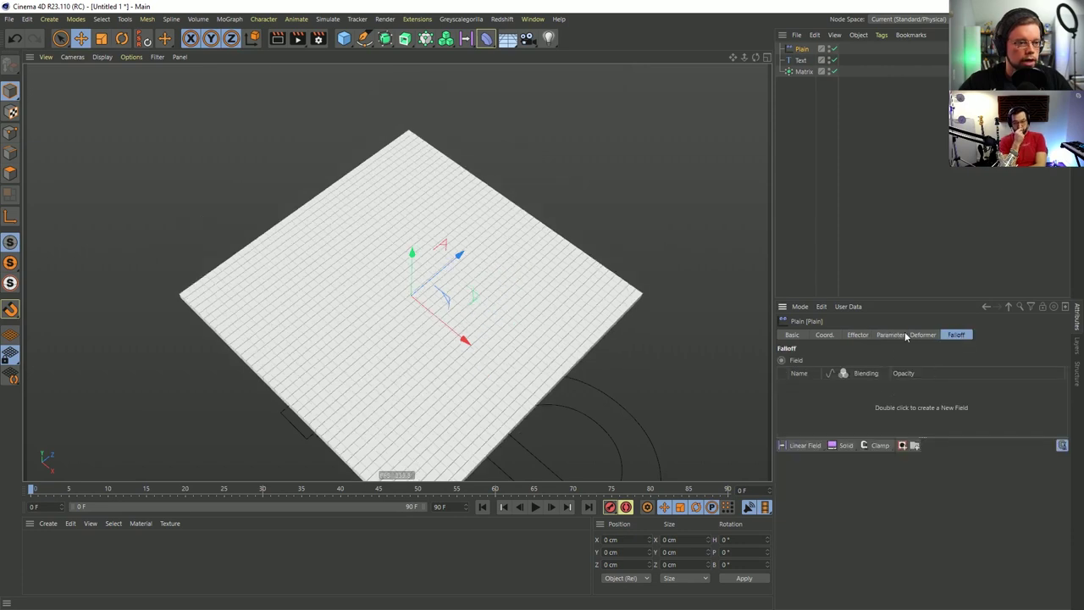
pyautogui.moveTo(801, 60); pyautogui.dragTo(854, 423)
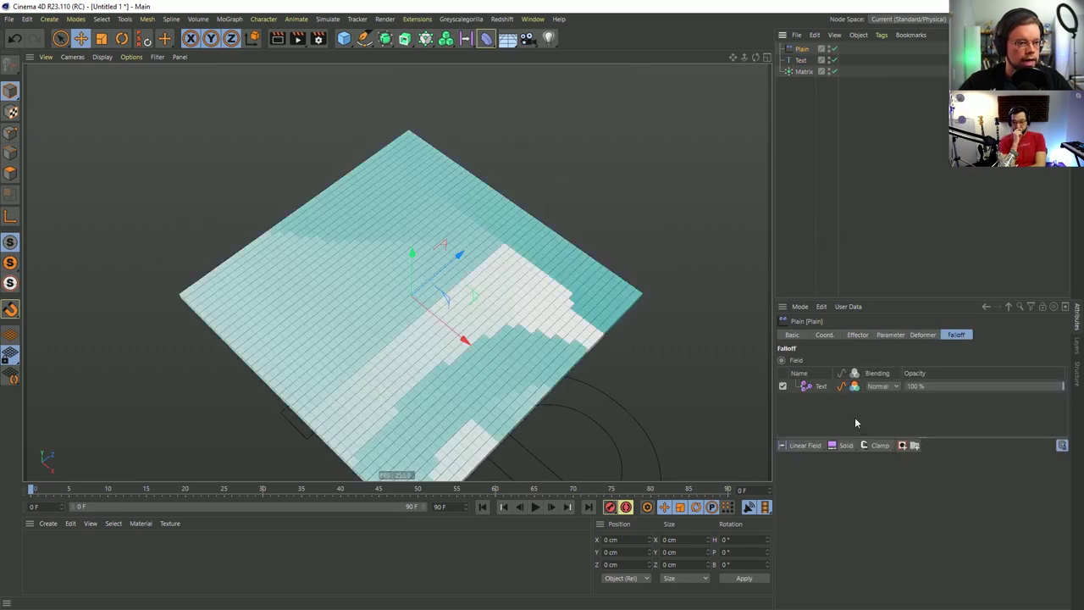
pyautogui.click(821, 386)
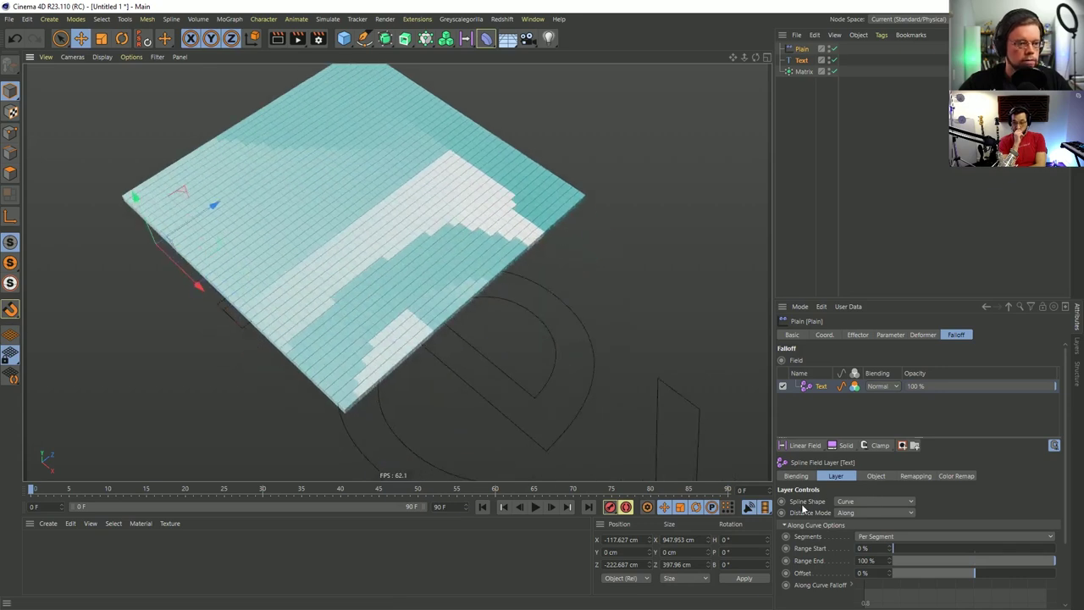
pyautogui.click(851, 505)
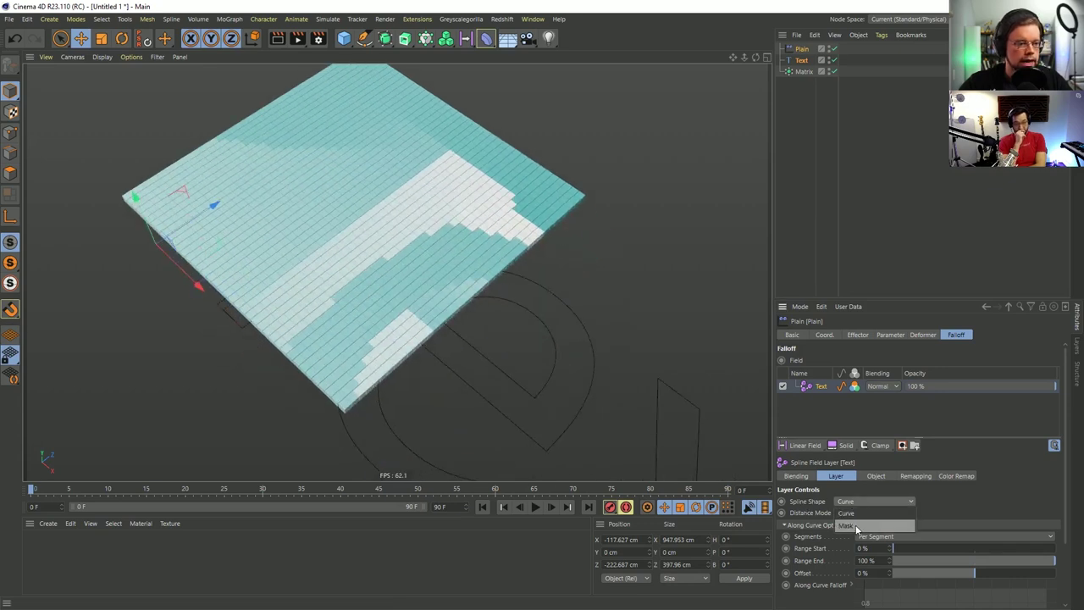
pyautogui.click(855, 526)
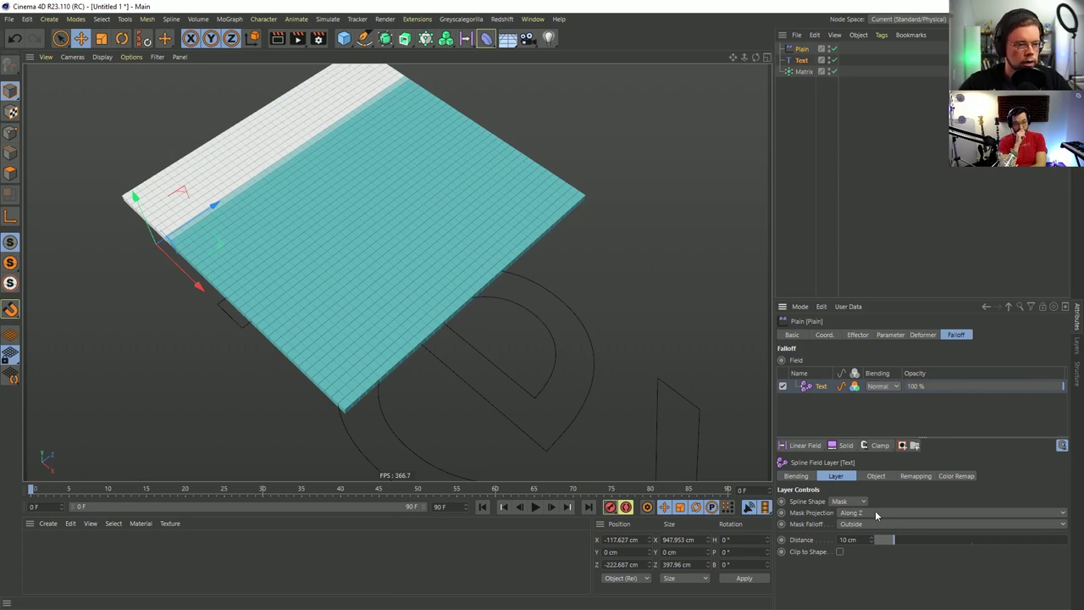
pyautogui.click(874, 509)
pyautogui.click(879, 538)
# Move the text spline along X to about -292 cm so its letters slide across the grid.
pyautogui.click(537, 316)
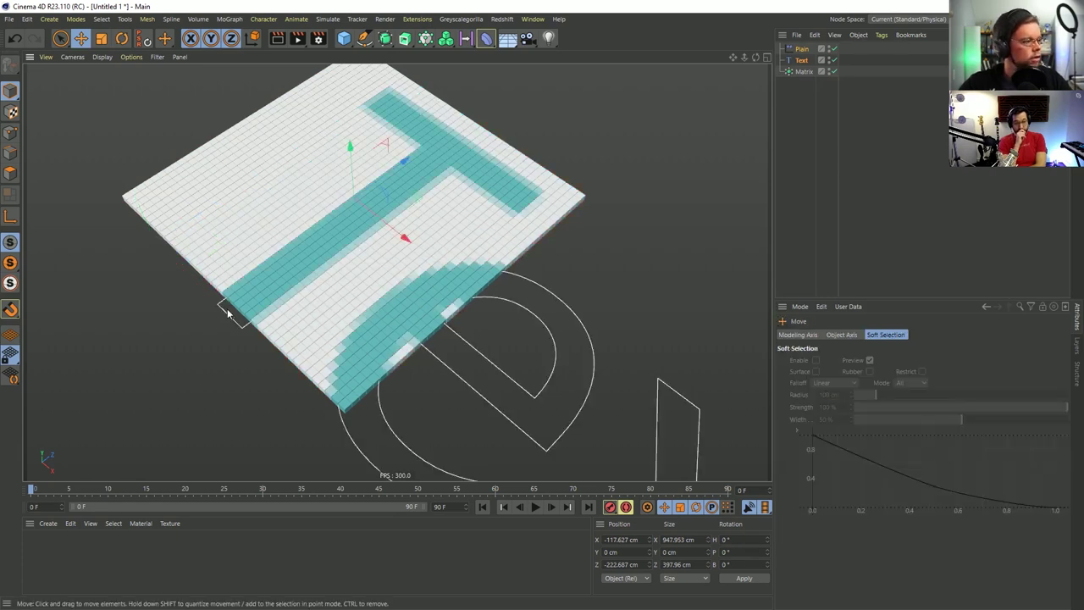
pyautogui.click(800, 61)
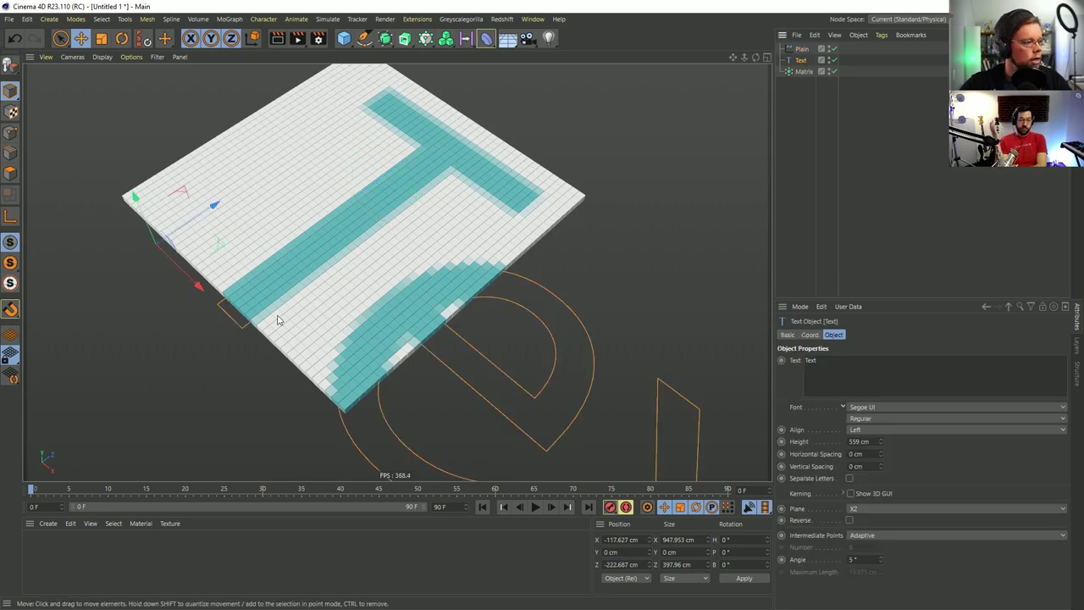
pyautogui.moveTo(198, 285); pyautogui.dragTo(118, 209)
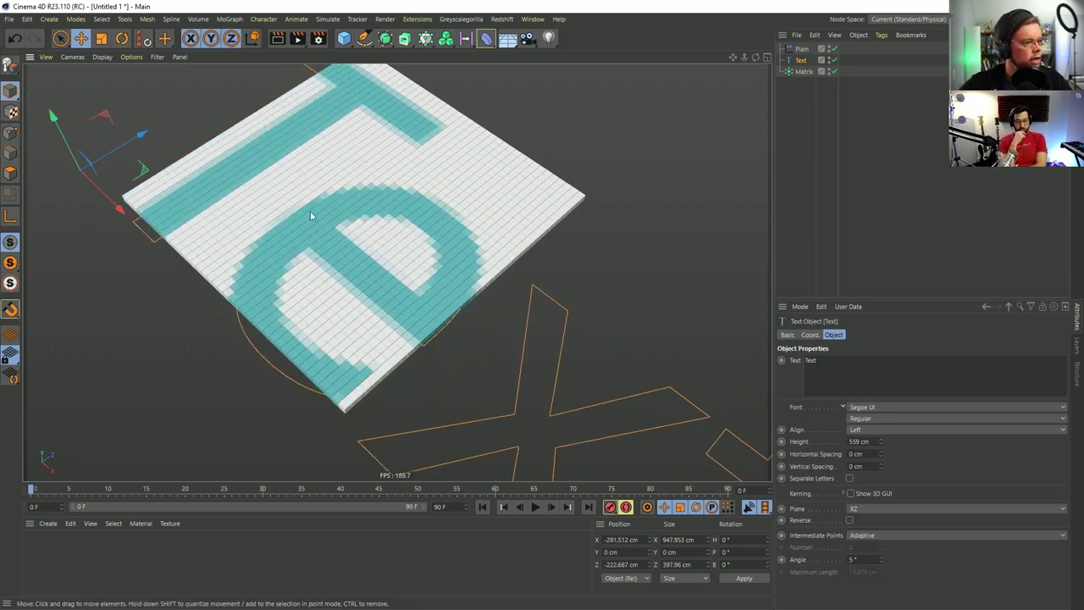
# Set the text spline field's mask distance to 0 cm in the Plain effector's falloff.
pyautogui.click(802, 71)
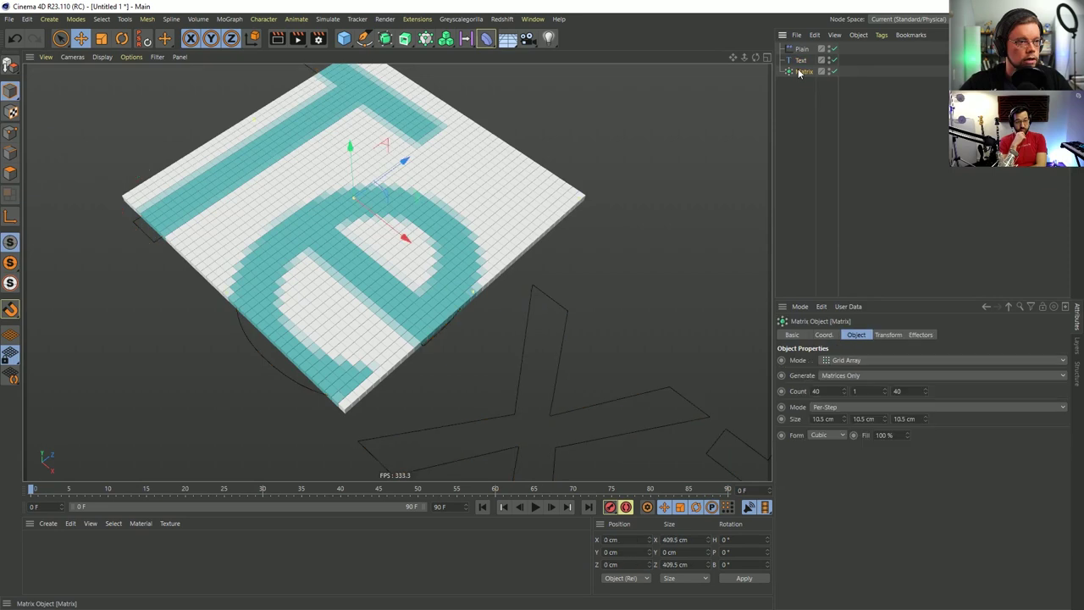
pyautogui.click(800, 50)
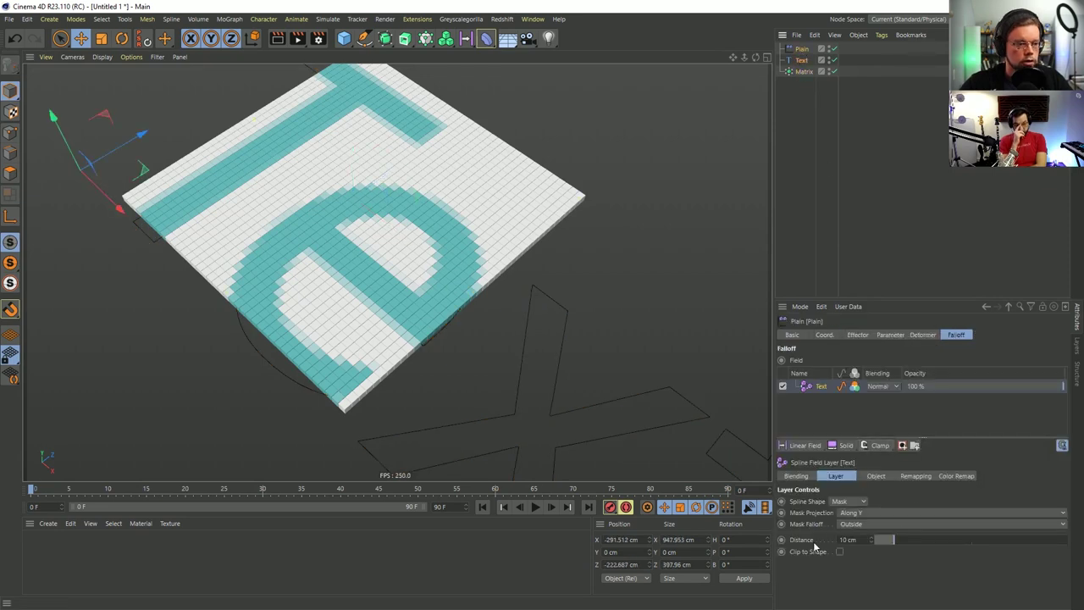
pyautogui.moveTo(896, 544); pyautogui.dragTo(867, 547)
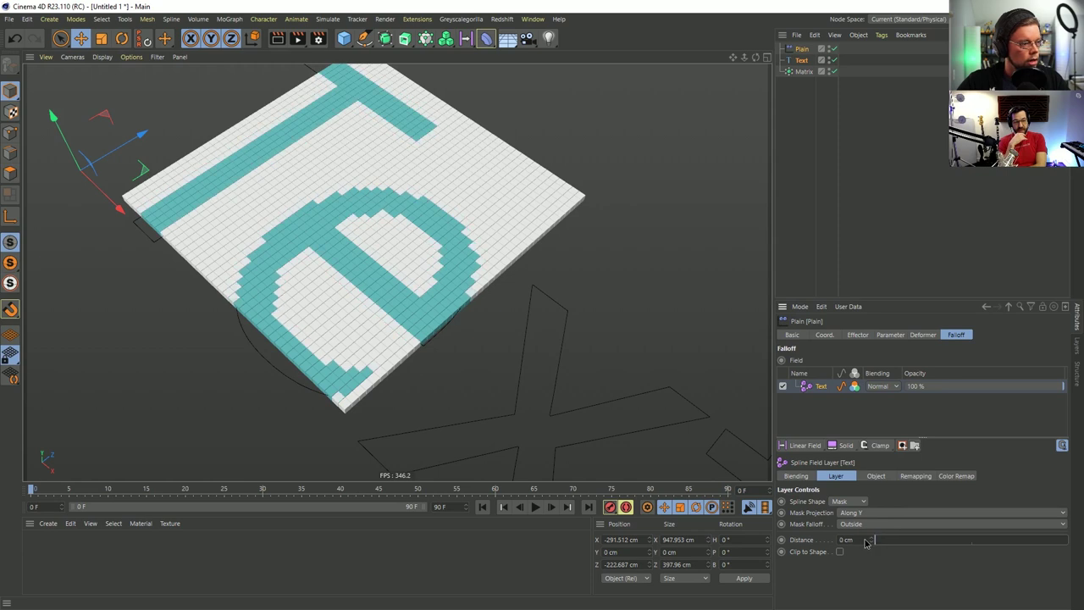
# Move the text spline to about X -322 cm, Z -146 cm and scale it down to about 390 cm wide.
pyautogui.click(800, 60)
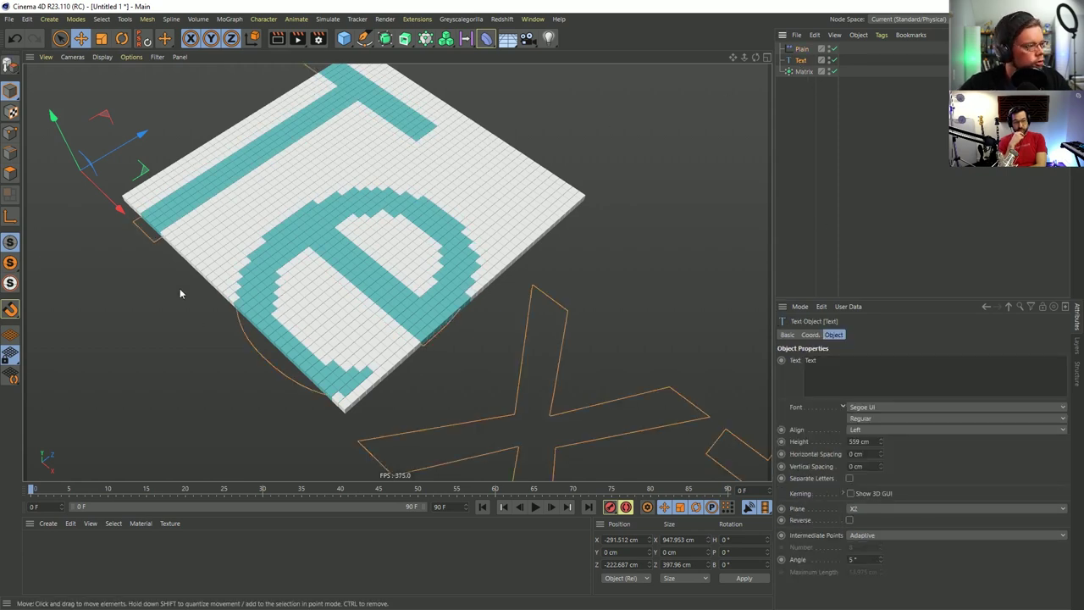
pyautogui.moveTo(147, 176); pyautogui.dragTo(181, 129)
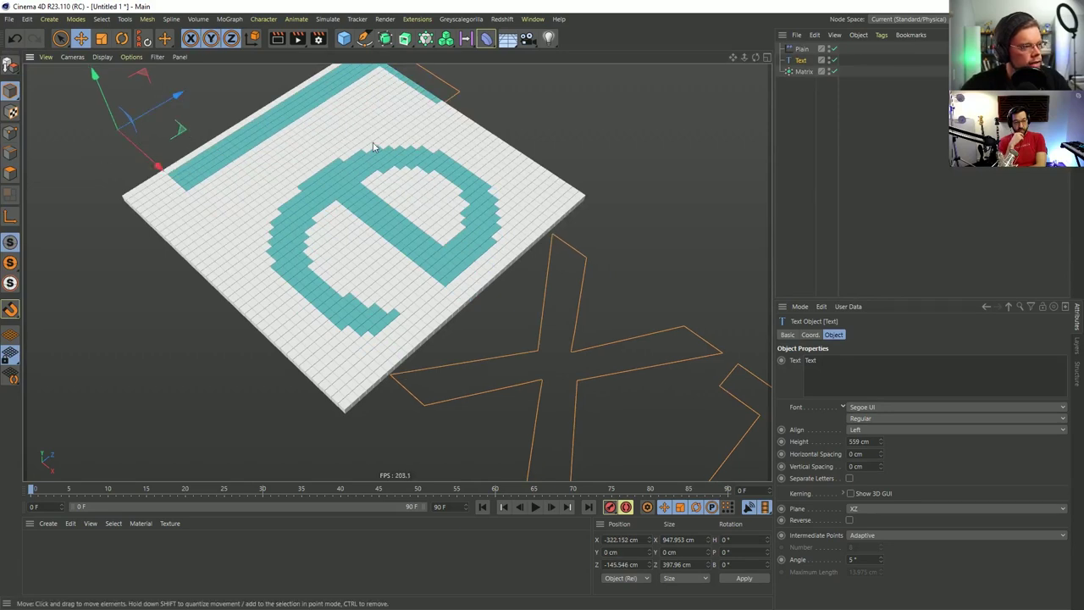
pyautogui.click(803, 72)
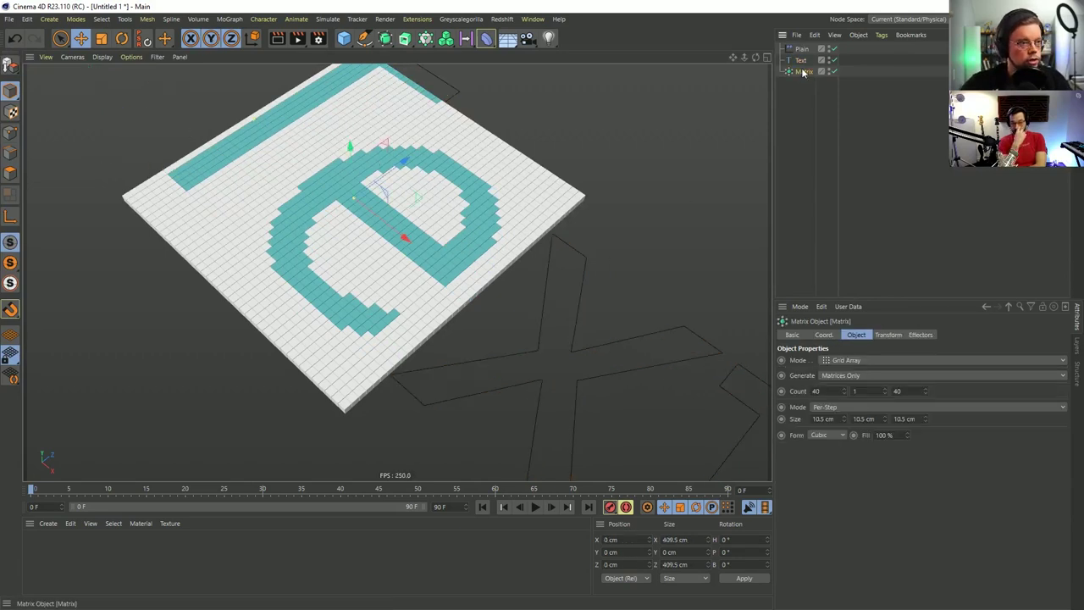
pyautogui.click(800, 61)
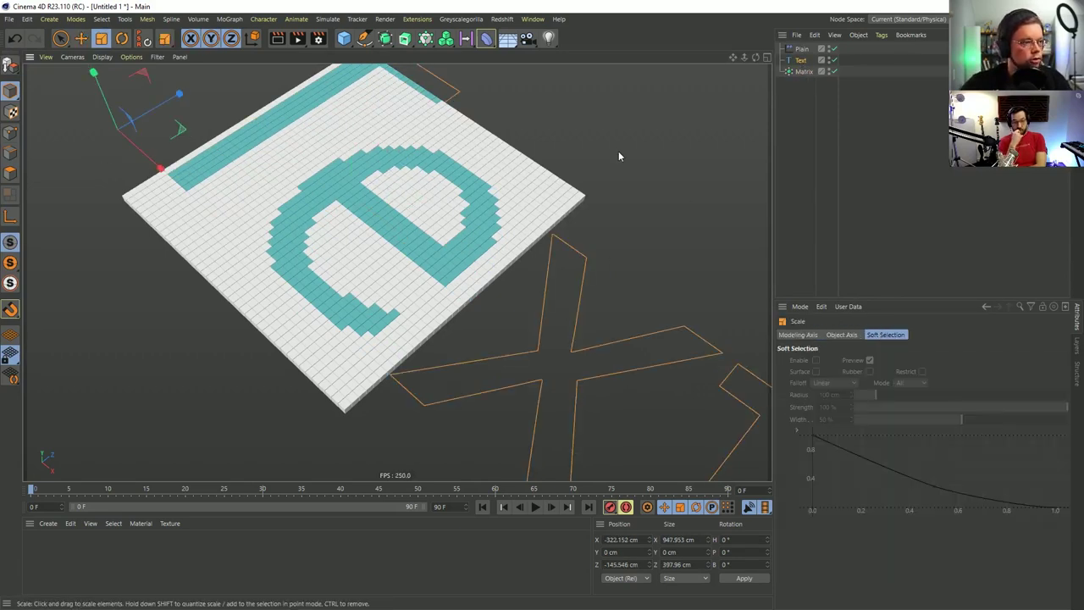
pyautogui.moveTo(619, 151); pyautogui.dragTo(407, 279)
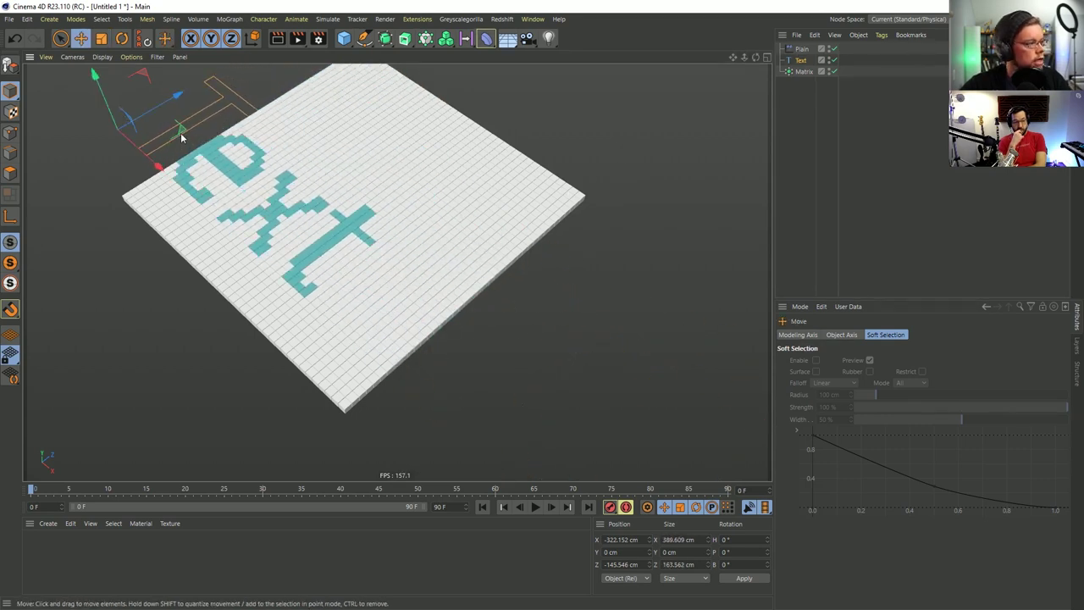
# Slide the smaller text spline over the grid to about X -163 cm, Z -62 cm.
pyautogui.moveTo(180, 135); pyautogui.dragTo(288, 149)
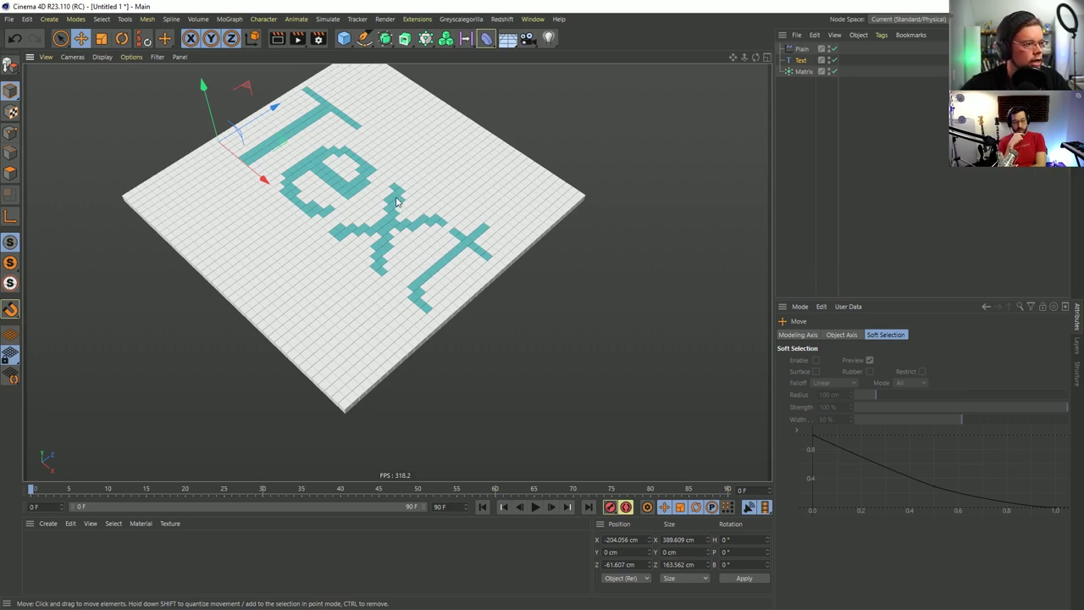
pyautogui.moveTo(276, 193); pyautogui.dragTo(257, 178)
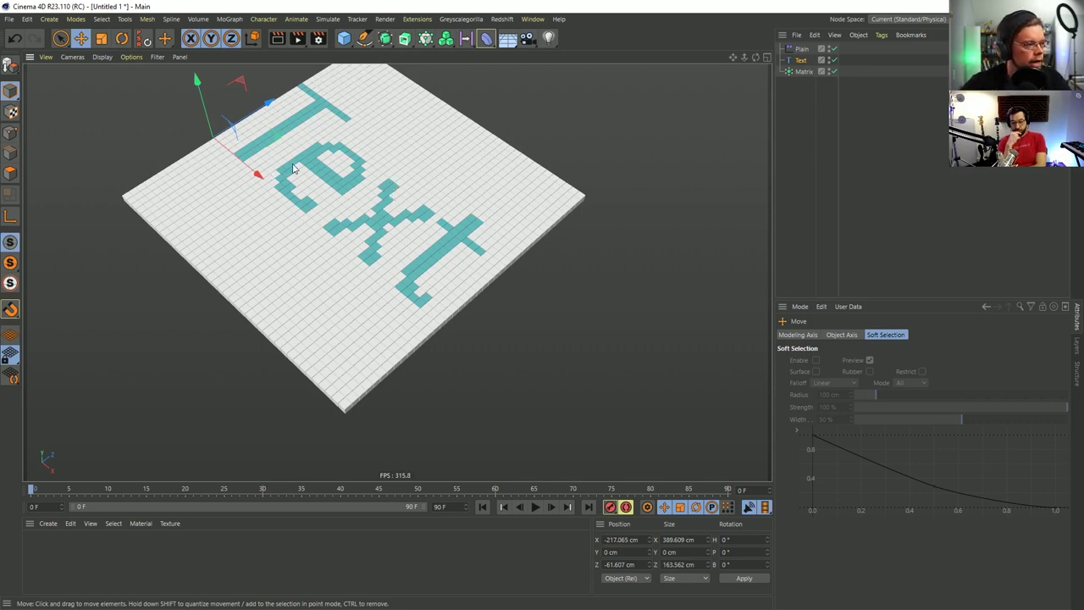
pyautogui.moveTo(263, 174); pyautogui.dragTo(286, 183)
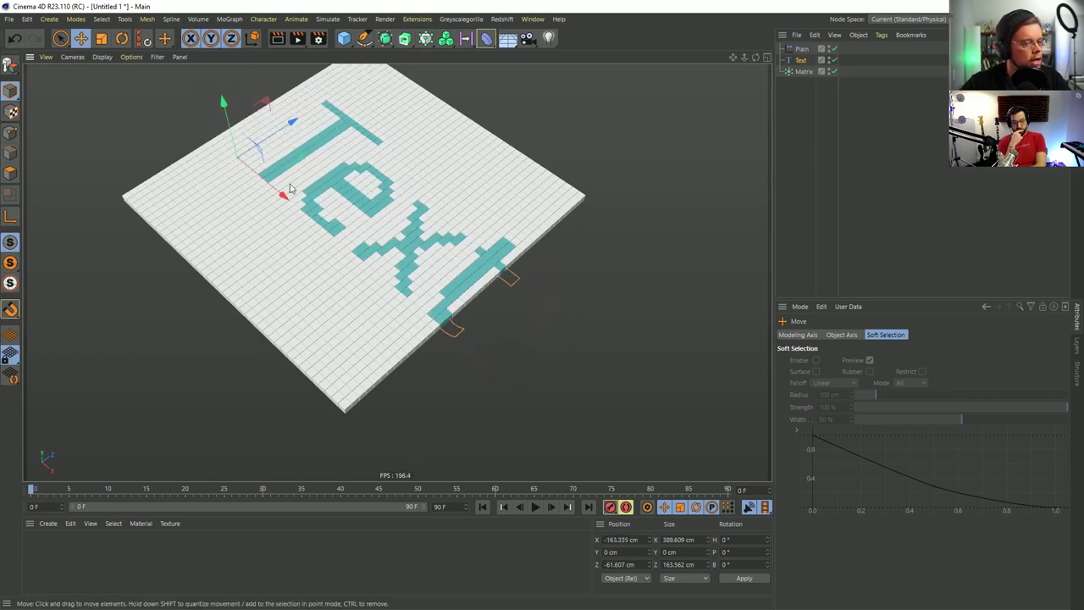
# Move the Matrix grid about 49 cm along X beneath the text and undo the extra nudge.
pyautogui.click(800, 72)
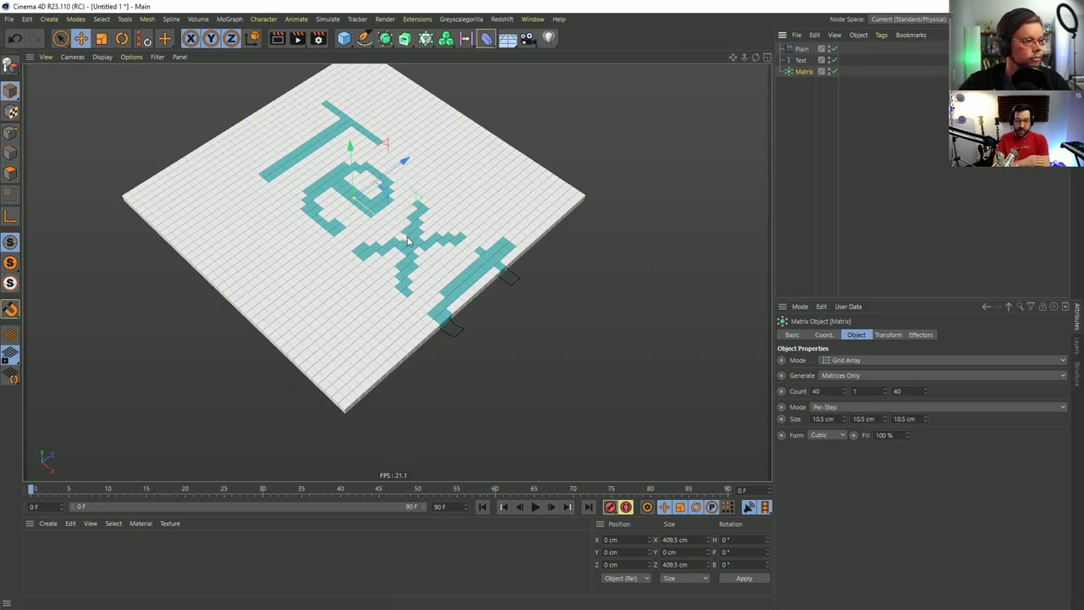
pyautogui.moveTo(407, 242); pyautogui.dragTo(447, 248)
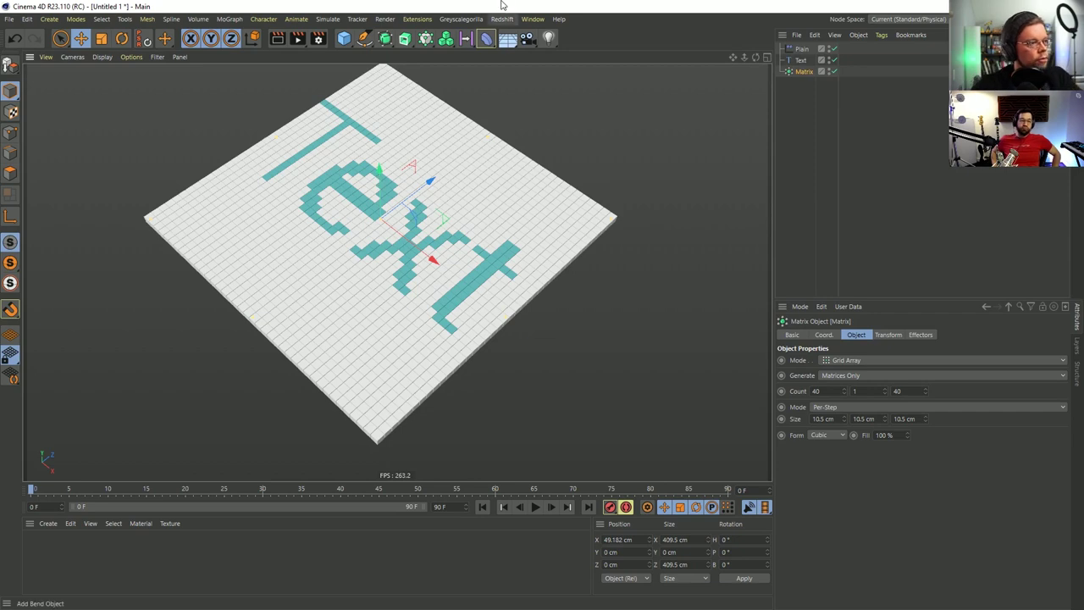
pyautogui.moveTo(425, 257)
pyautogui.mouseDown()
pyautogui.moveTo(414, 245)
pyautogui.moveTo(435, 251)
pyautogui.mouseUp()
pyautogui.hotkey('ctrl', 'z')
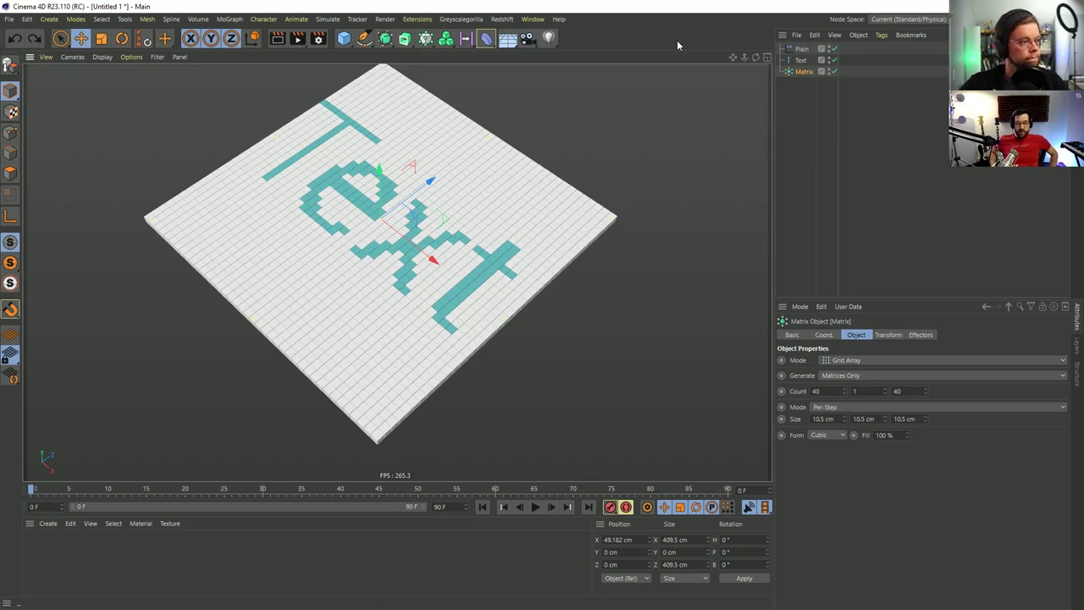
# Create a new empty project, check the reference post in the browser, and return to Cinema 4D.
pyautogui.hotkey('ctrl', 'n')
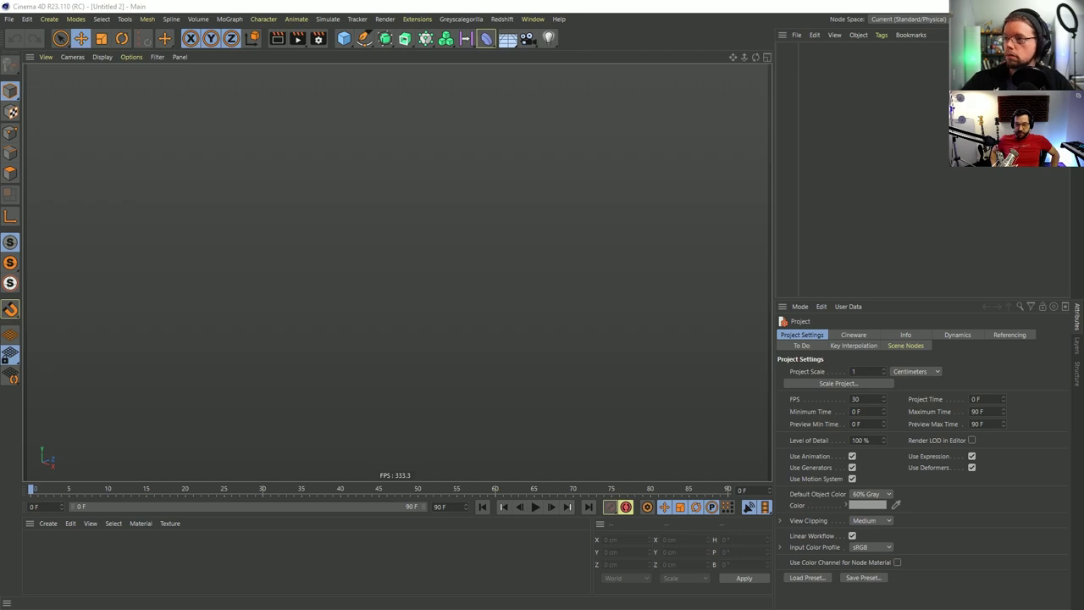
pyautogui.hotkey('alt', 'Tab')
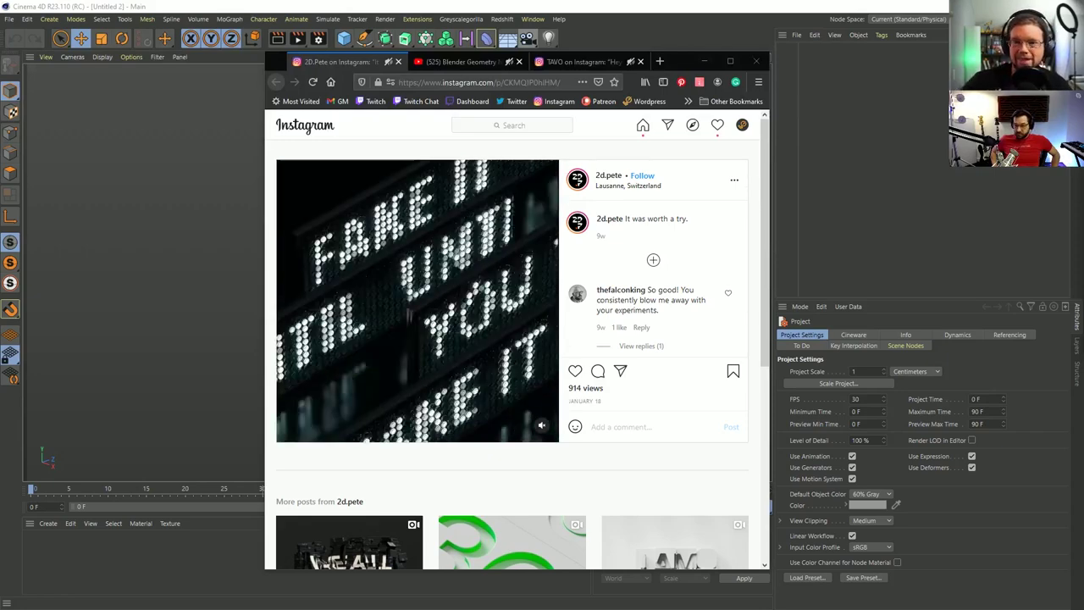
pyautogui.click(608, 14)
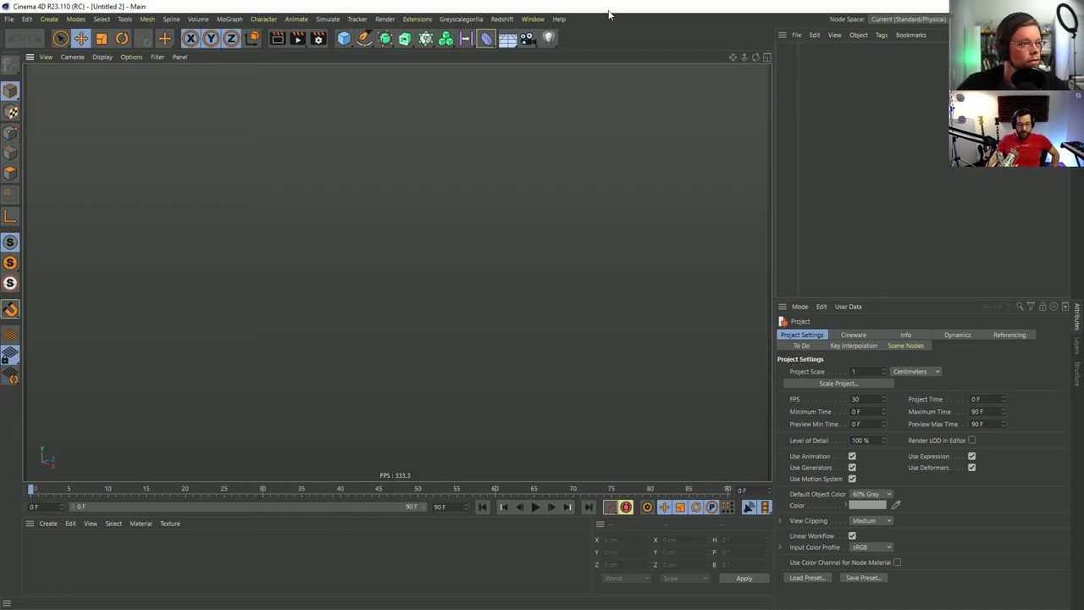
# Switch to the browser, examine the chocolate drip images in the tavo_studio Instagram post, and return to Cinema 4D.
pyautogui.hotkey('alt', 'Tab')
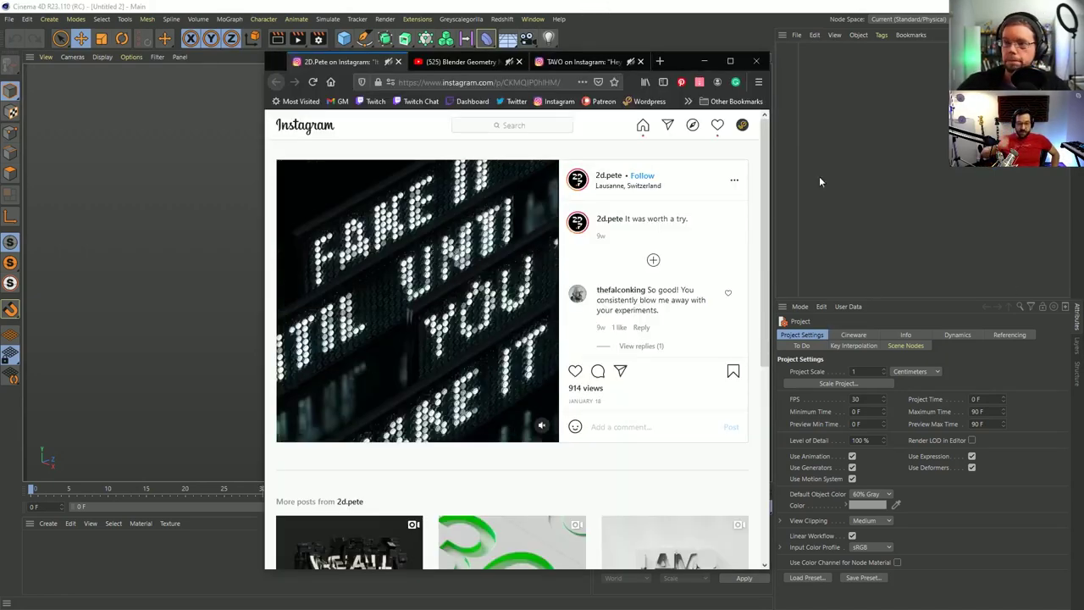
pyautogui.click(593, 62)
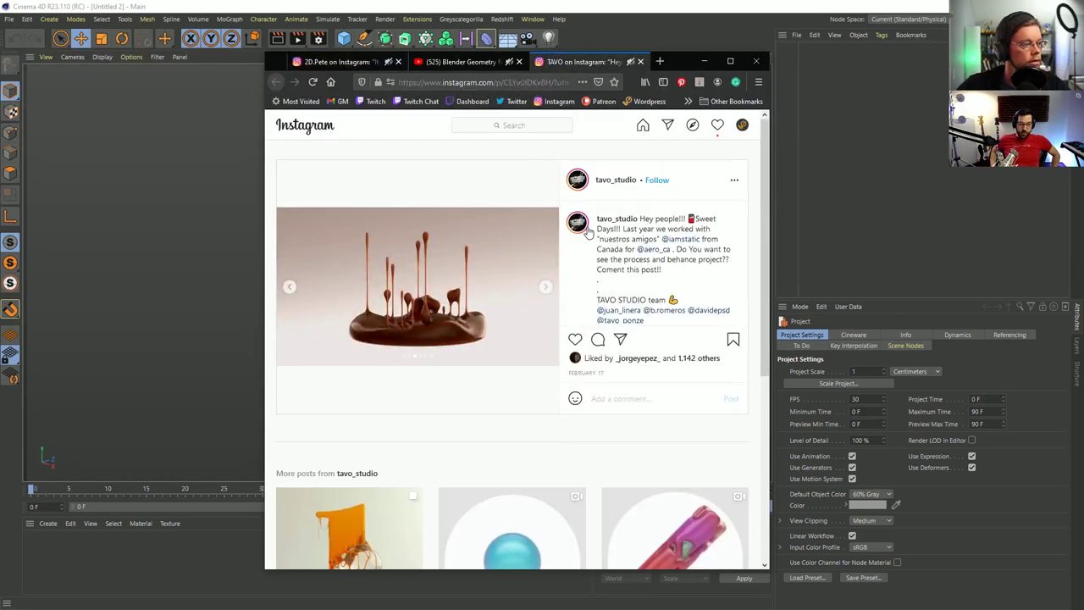
pyautogui.moveTo(589, 233)
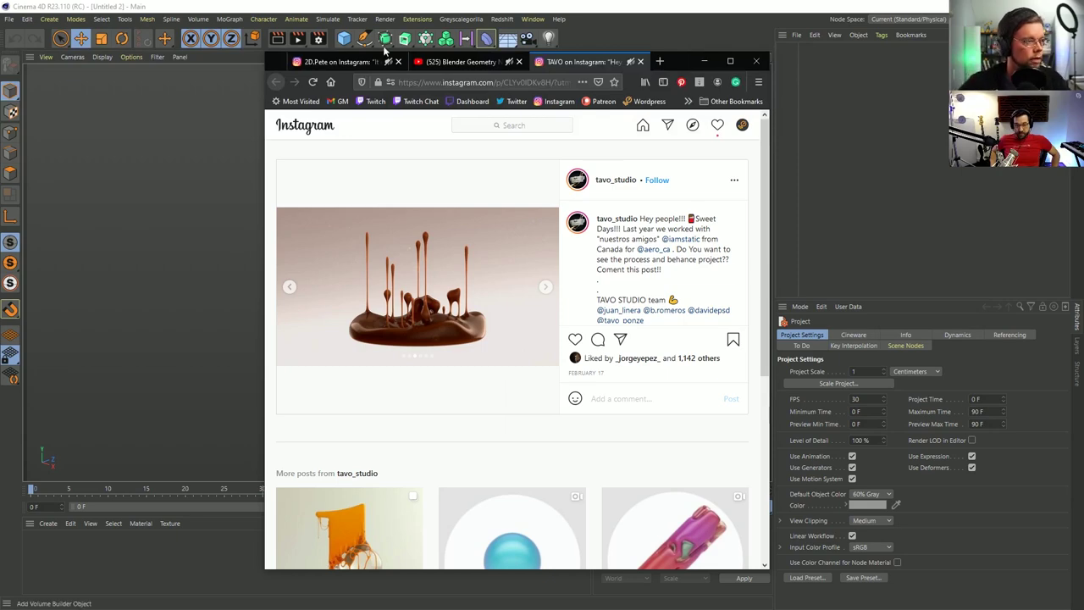
pyautogui.click(345, 61)
pyautogui.click(556, 63)
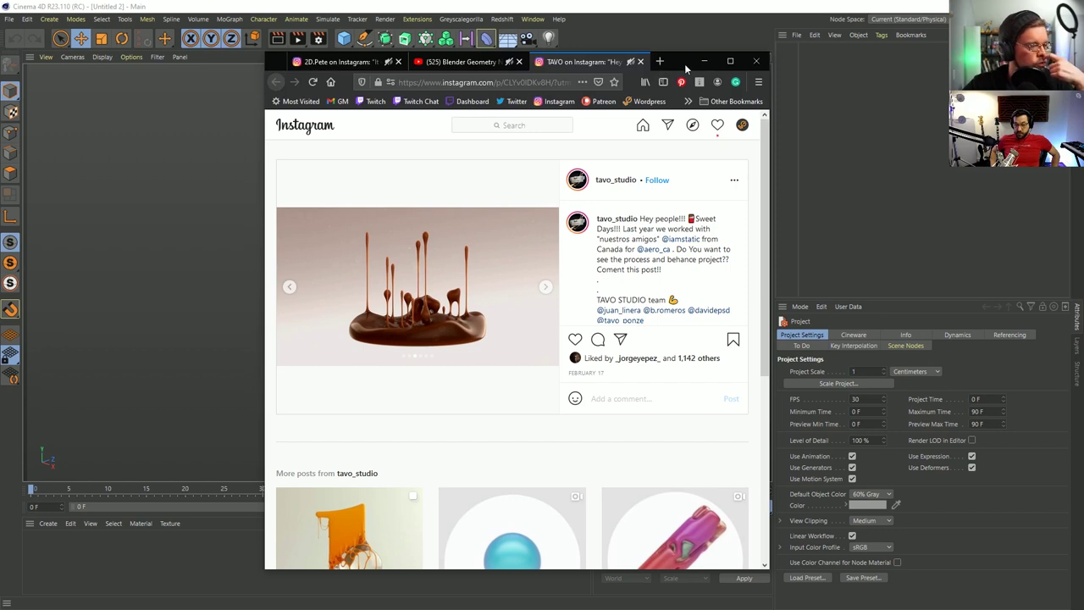
pyautogui.click(290, 287)
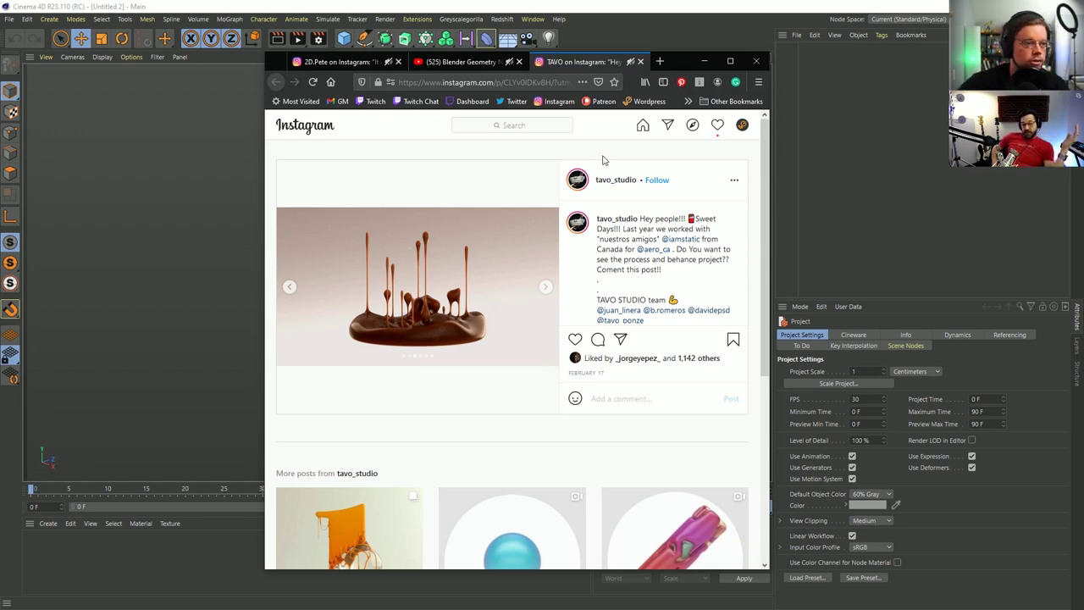
pyautogui.click(544, 289)
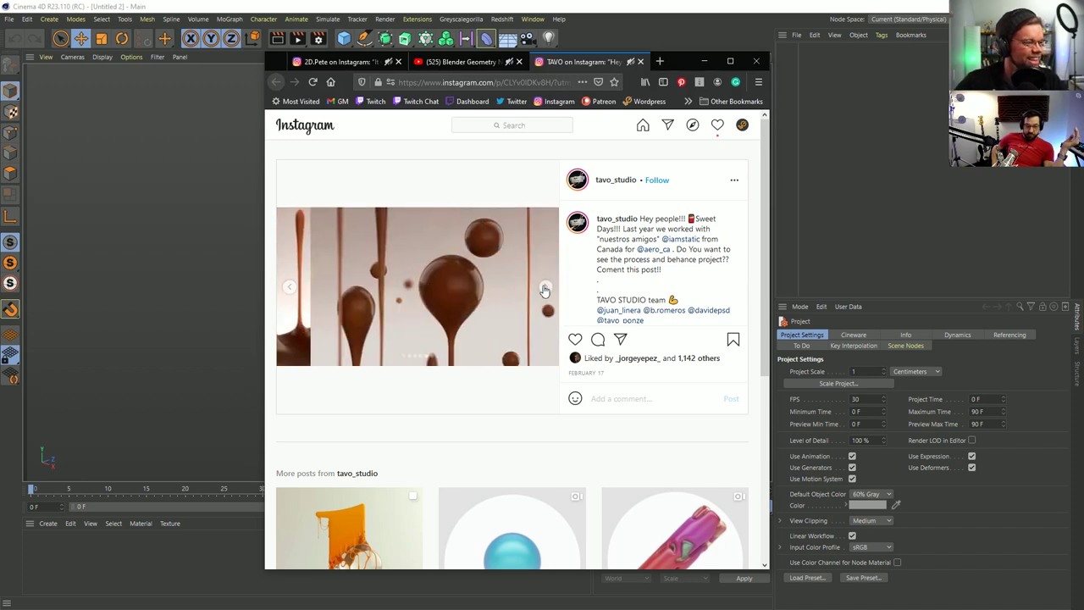
pyautogui.click(544, 290)
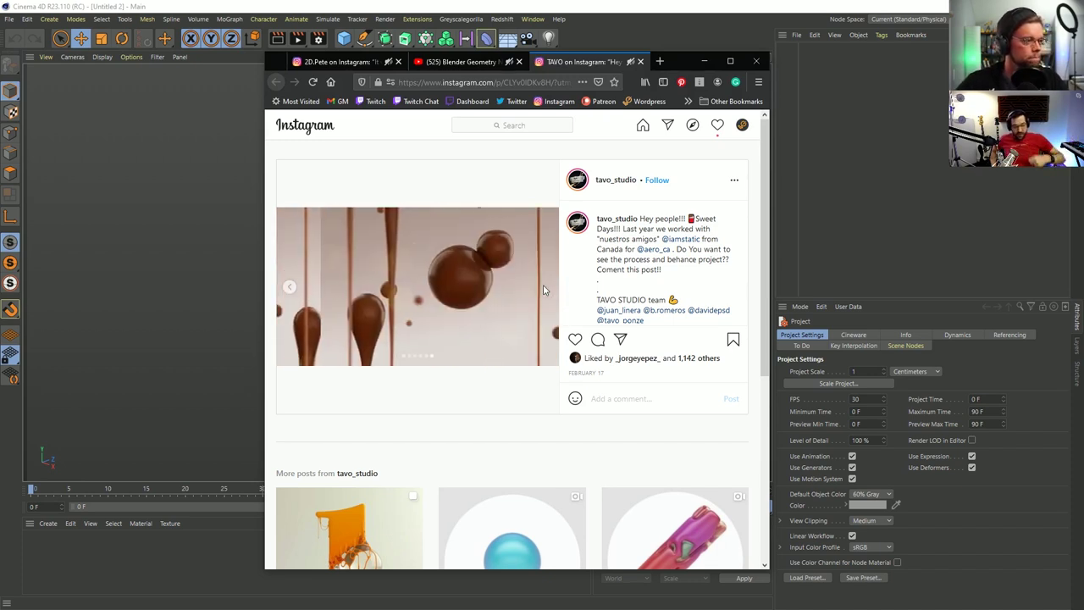
pyautogui.click(289, 288)
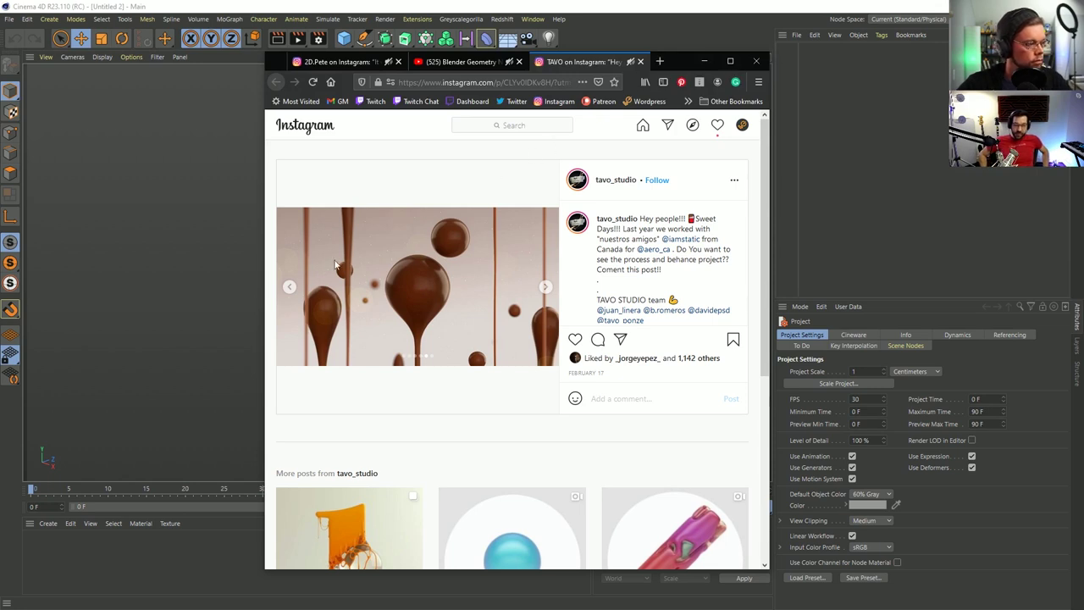
pyautogui.click(288, 289)
pyautogui.click(289, 290)
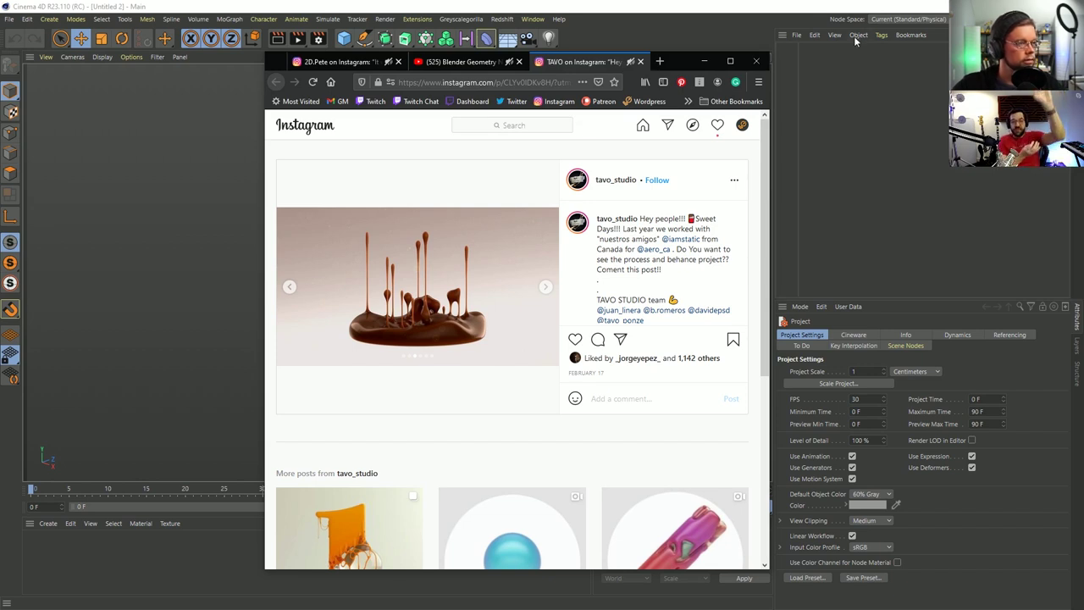
pyautogui.click(706, 29)
# Add a sphere with a 100 cm radius and make it a child of a Boole object.
pyautogui.click(343, 39)
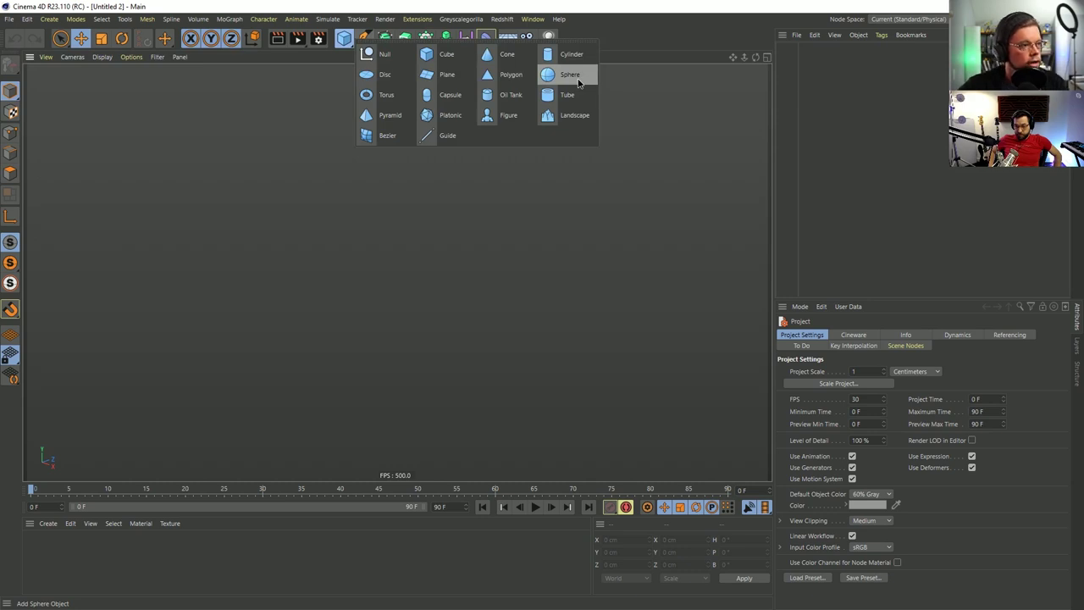
pyautogui.click(569, 74)
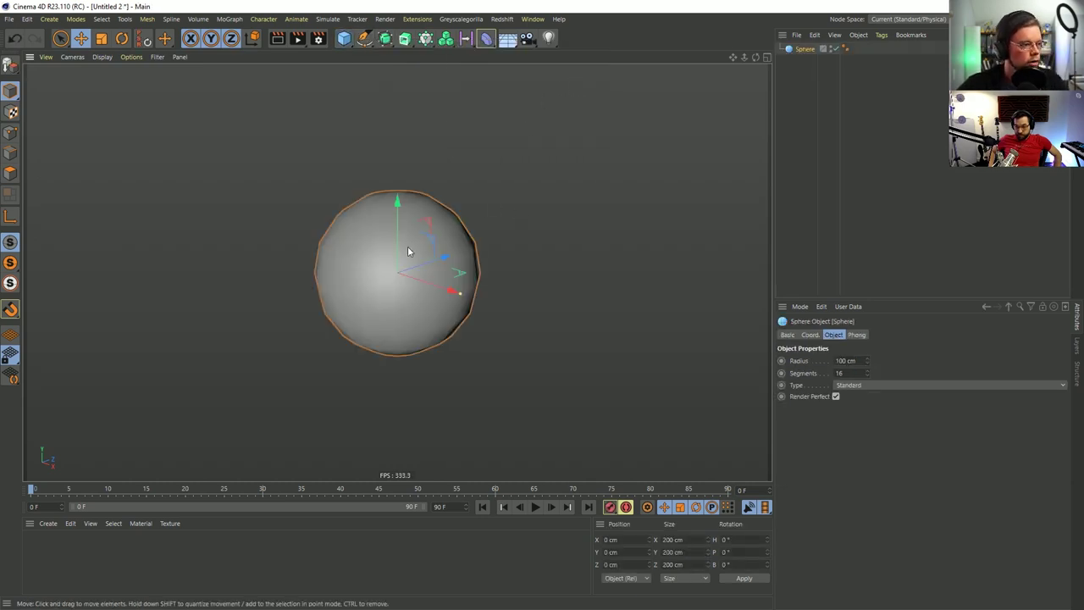
pyautogui.keyDown('alt'); pyautogui.moveTo(407, 251); pyautogui.dragTo(434, 278); pyautogui.keyUp('alt')
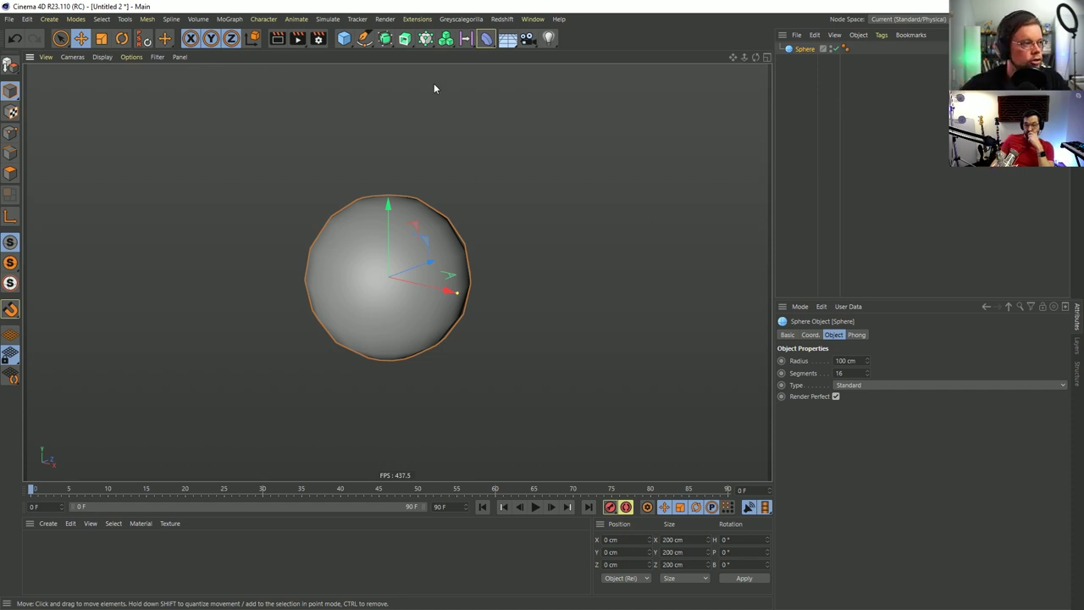
pyautogui.click(384, 39)
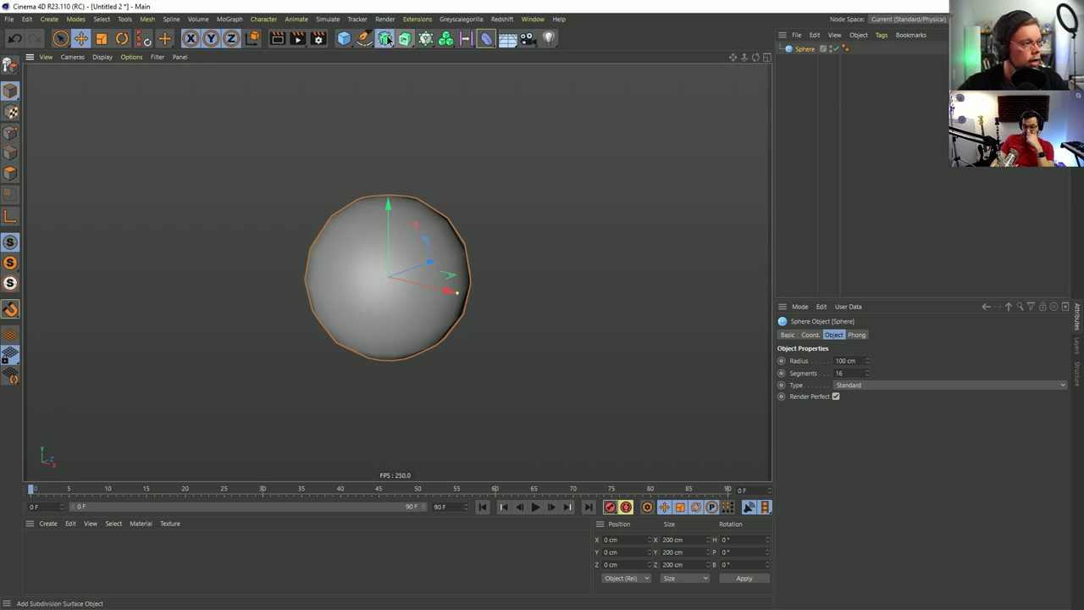
pyautogui.click(409, 115)
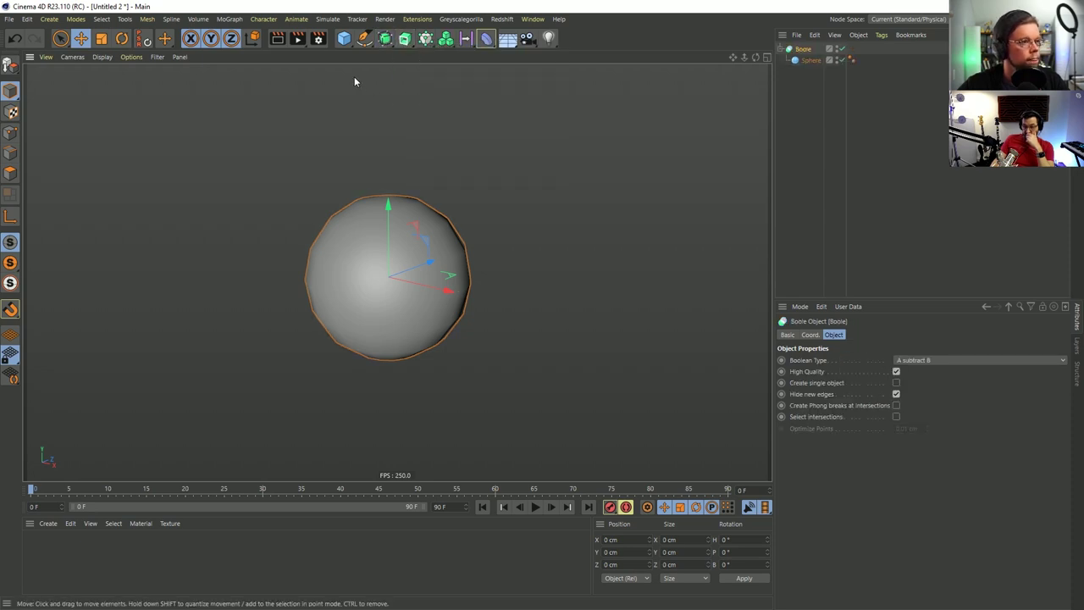
# Add a 200 cm cube inside the Boole and order it below the sphere so it is subtracted.
pyautogui.click(343, 40)
pyautogui.click(387, 72)
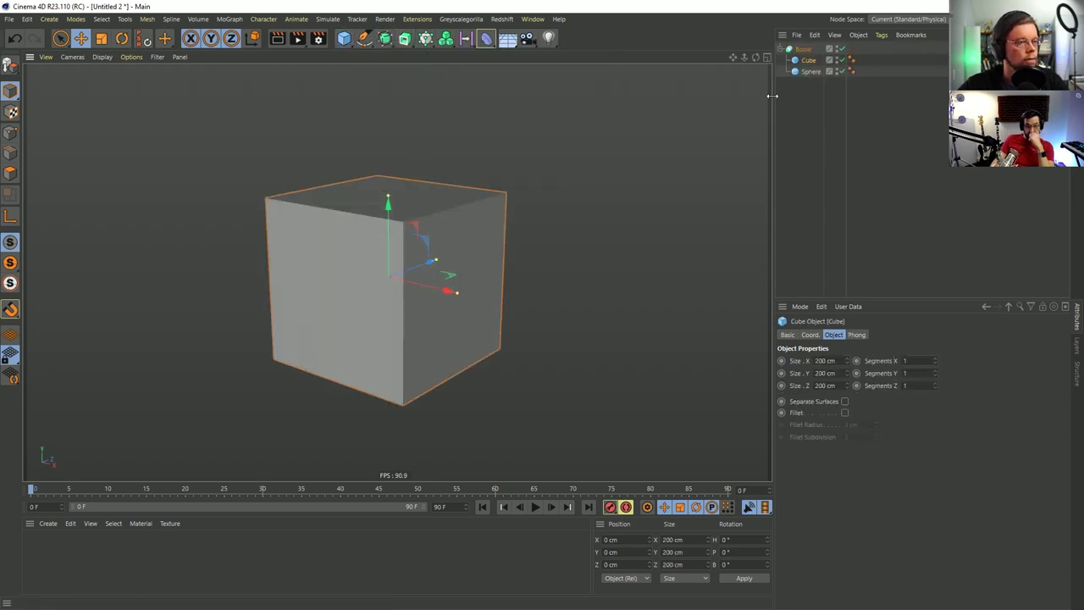
pyautogui.click(802, 49)
pyautogui.click(809, 61)
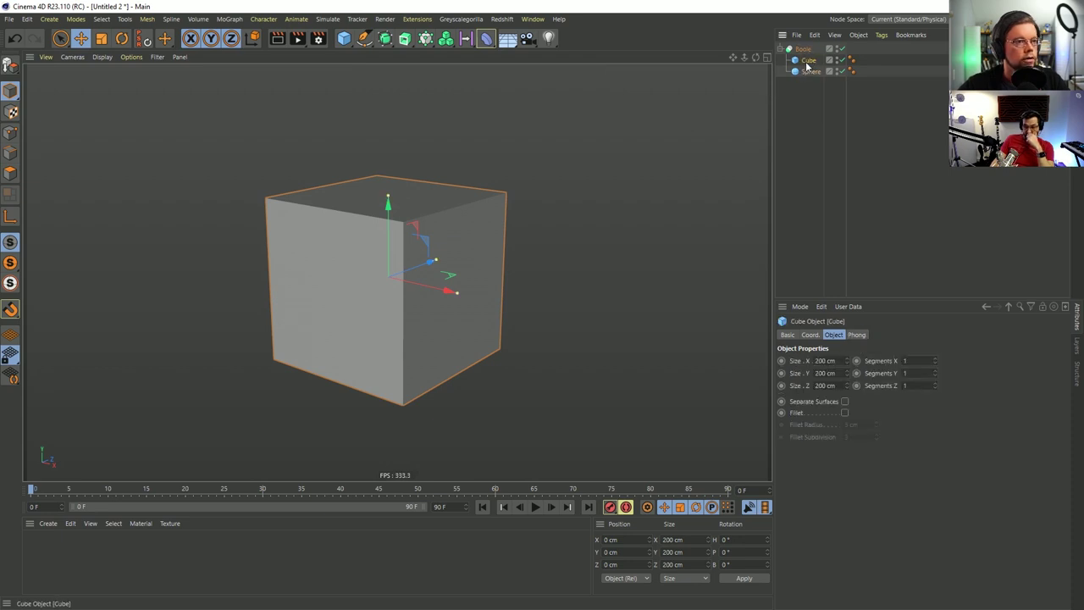
pyautogui.moveTo(808, 61); pyautogui.dragTo(808, 78)
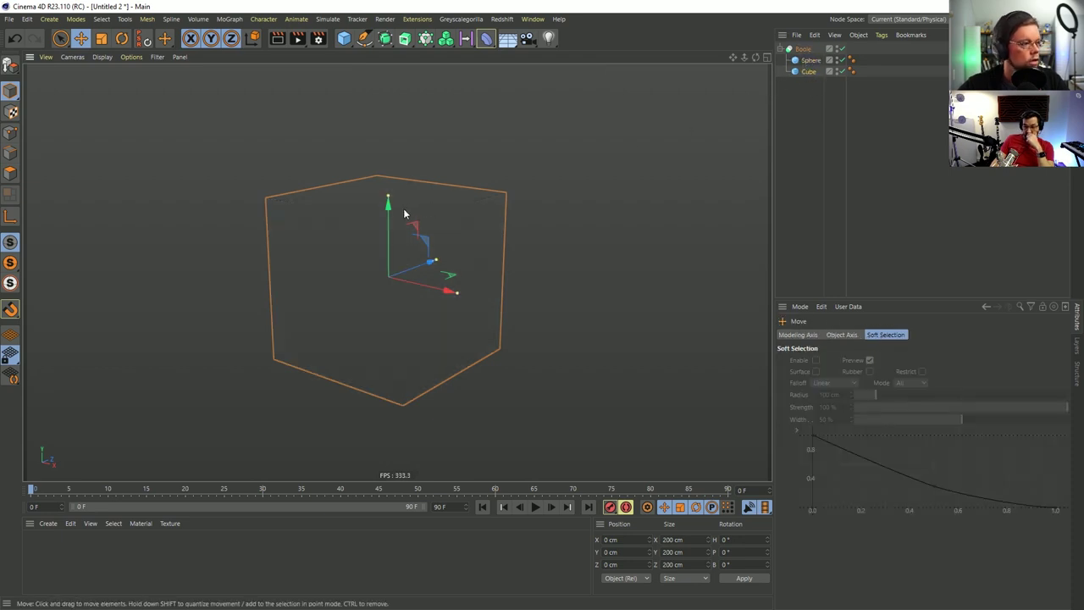
# Raise the cube to about Y 99 cm so it cuts away the sphere's upper half.
pyautogui.moveTo(389, 217); pyautogui.dragTo(392, 125)
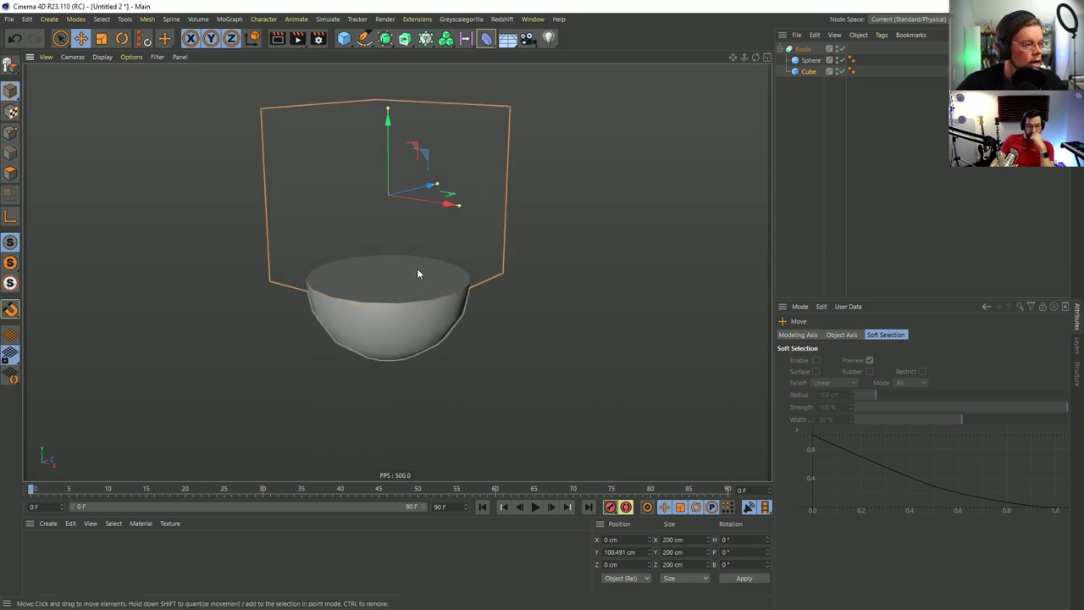
pyautogui.moveTo(380, 265)
pyautogui.keyDown('alt'); pyautogui.mouseDown()
pyautogui.moveTo(452, 226)
pyautogui.moveTo(370, 283)
pyautogui.mouseUp(); pyautogui.keyUp('alt')
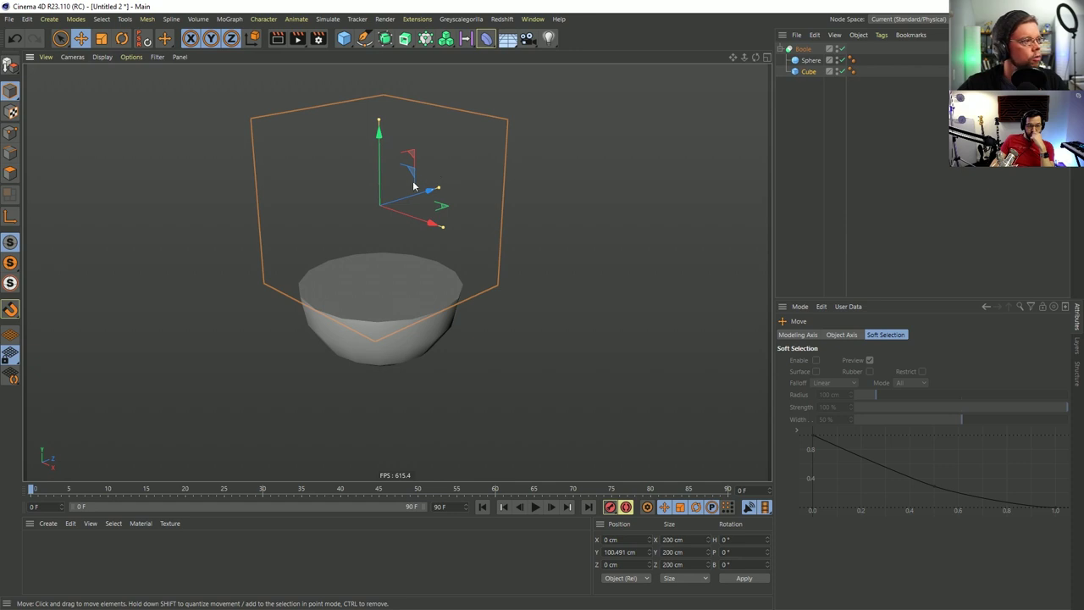
pyautogui.keyDown('alt'); pyautogui.moveTo(406, 229); pyautogui.dragTo(376, 289); pyautogui.keyUp('alt')
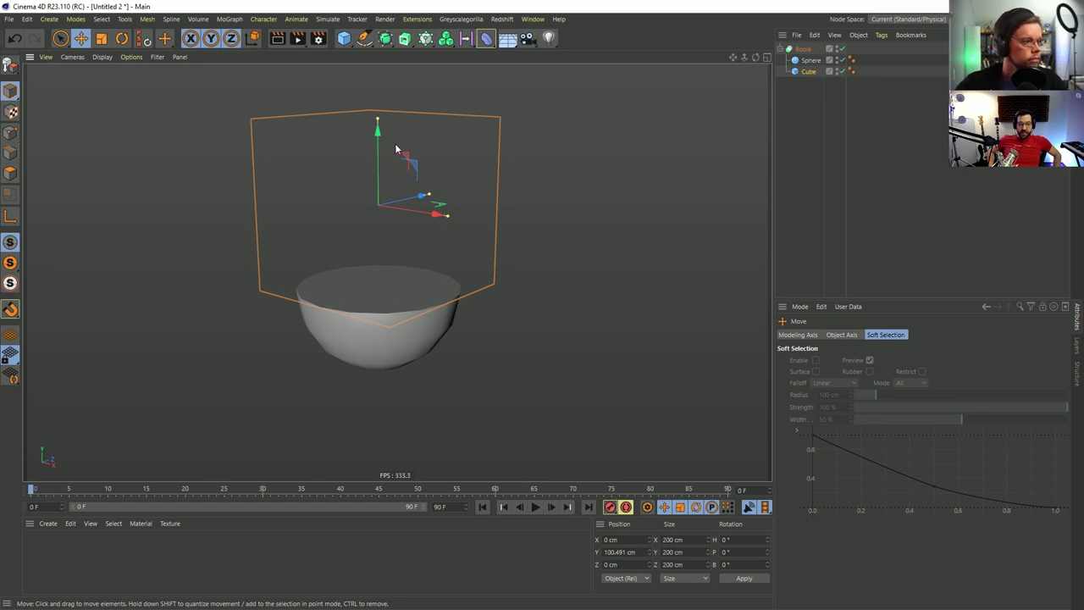
pyautogui.moveTo(379, 141)
pyautogui.mouseDown()
pyautogui.moveTo(378, 61)
pyautogui.moveTo(353, 164)
pyautogui.moveTo(353, 126)
pyautogui.moveTo(335, 146)
pyautogui.moveTo(370, 138)
pyautogui.mouseUp()
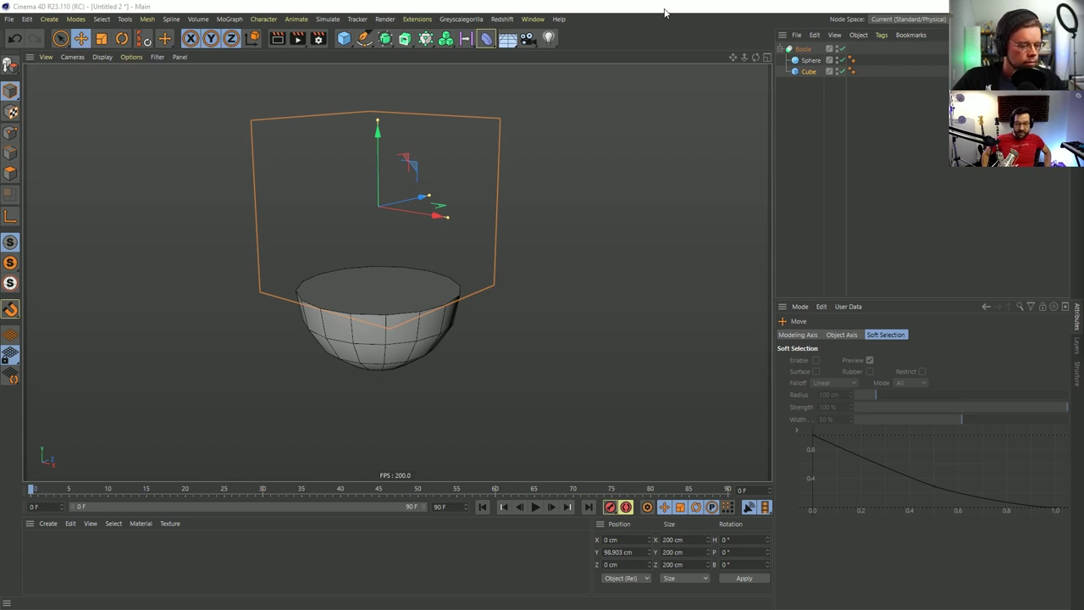
# Check the chocolate drip post in the browser, return to Cinema 4D, and examine the cut hemisphere from several sides.
pyautogui.hotkey('alt', 'Tab')
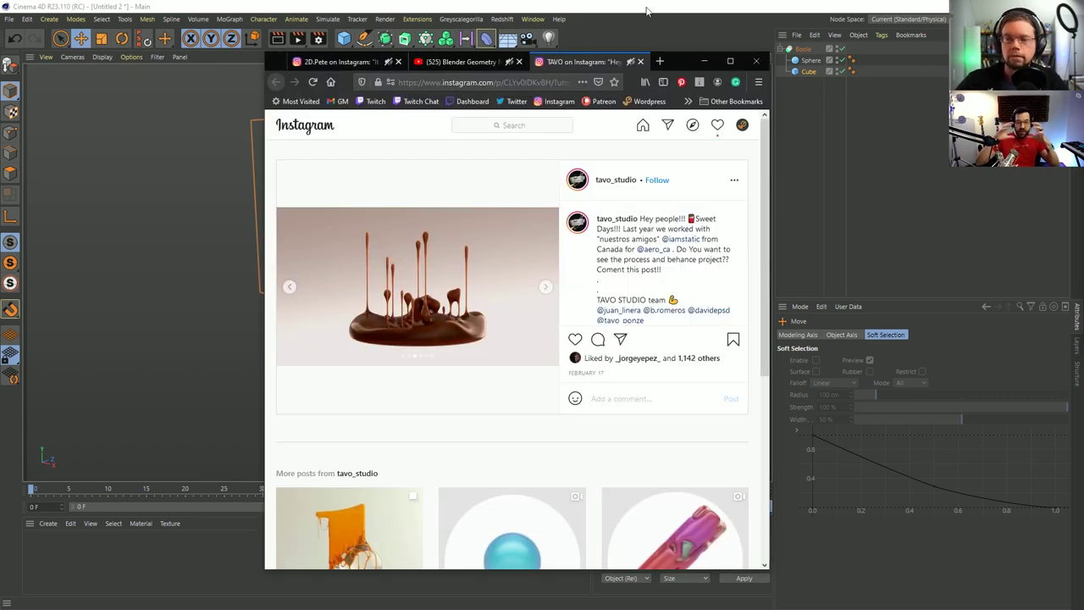
pyautogui.hotkey('alt', 'Tab')
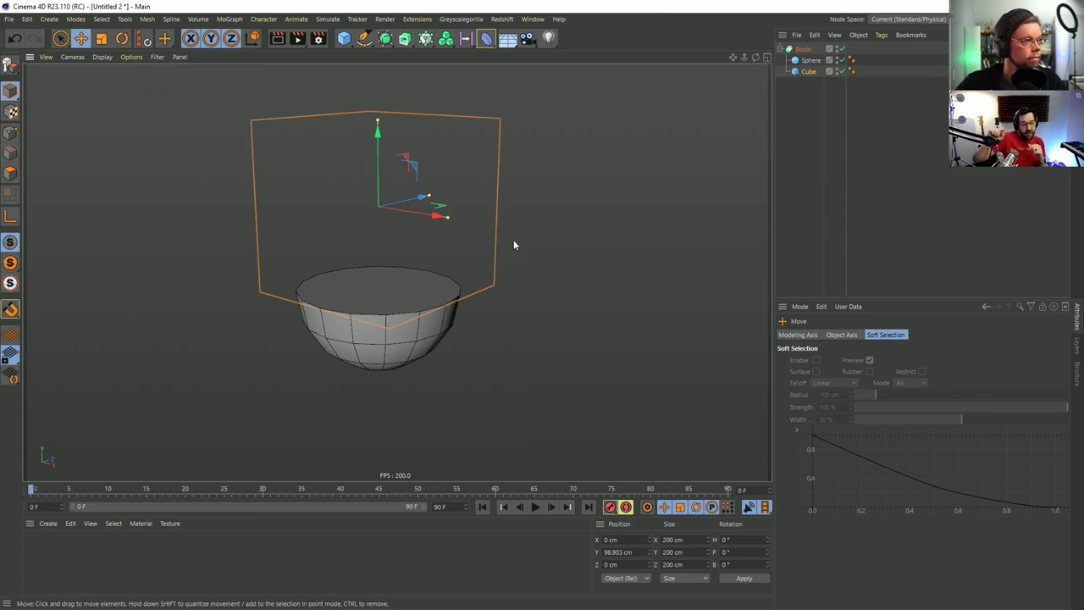
pyautogui.keyDown('alt'); pyautogui.moveTo(386, 298); pyautogui.dragTo(438, 169); pyautogui.keyUp('alt')
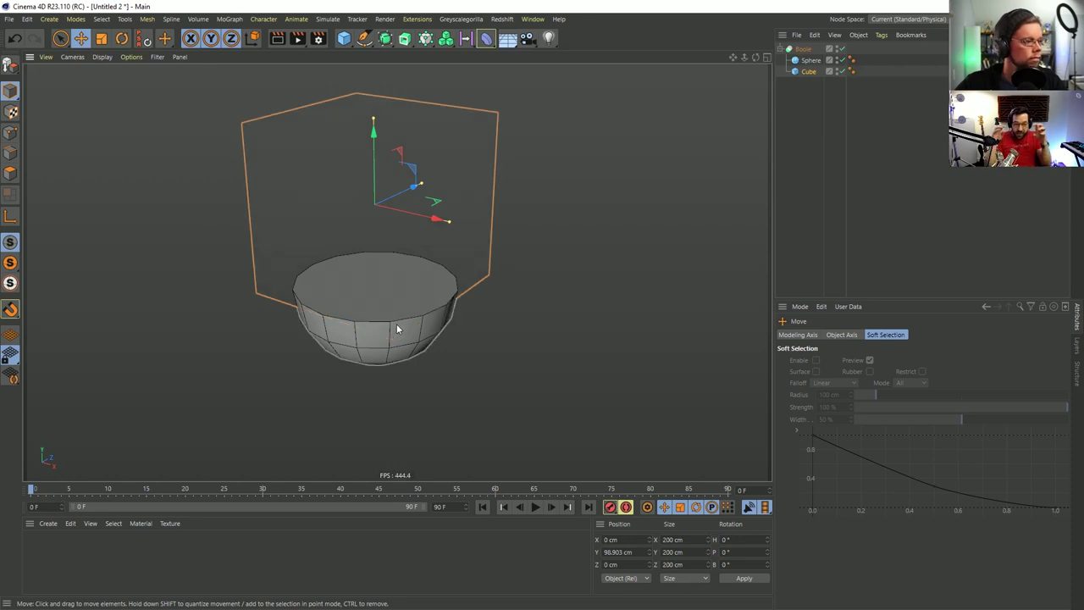
pyautogui.keyDown('alt'); pyautogui.moveTo(397, 329); pyautogui.dragTo(452, 312); pyautogui.keyUp('alt')
pyautogui.keyDown('alt'); pyautogui.moveTo(750, 121); pyautogui.dragTo(407, 289); pyautogui.keyUp('alt')
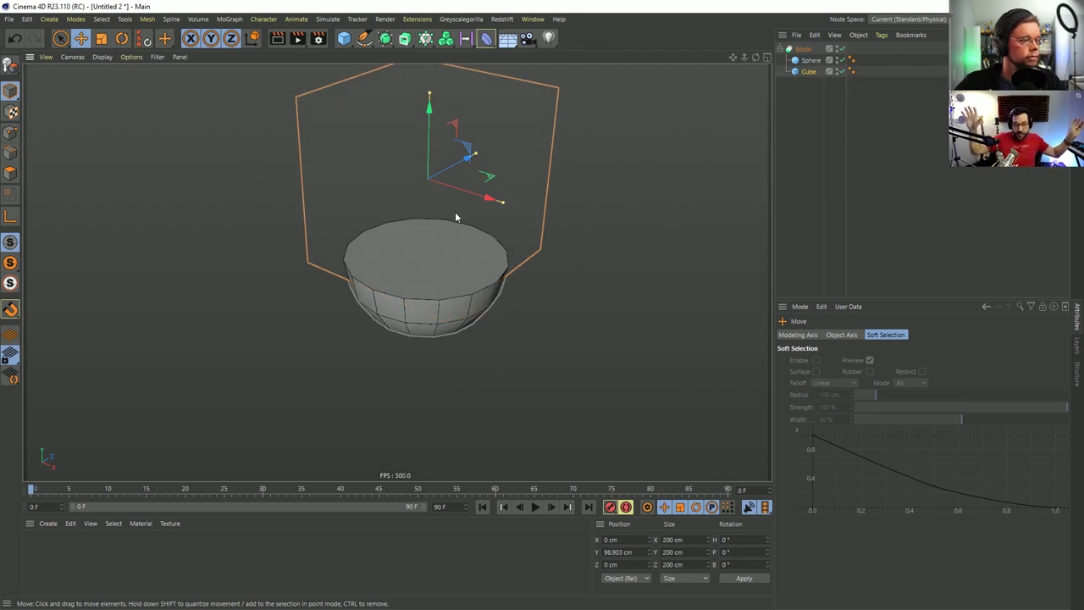
pyautogui.keyDown('alt'); pyautogui.moveTo(450, 232); pyautogui.dragTo(389, 279); pyautogui.keyUp('alt')
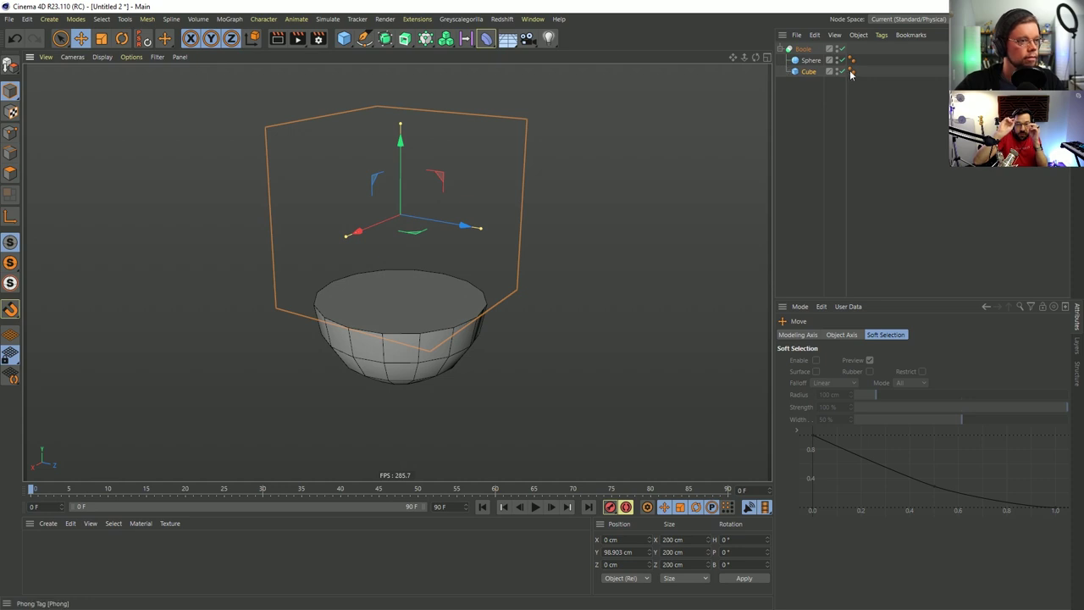
# Try a duplicate sphere outside the Boole scaled to about 28 cm near the top, delete the copy, and re-enable the cube.
pyautogui.keyDown('ctrl'); pyautogui.moveTo(810, 60); pyautogui.dragTo(808, 84); pyautogui.keyUp('ctrl')
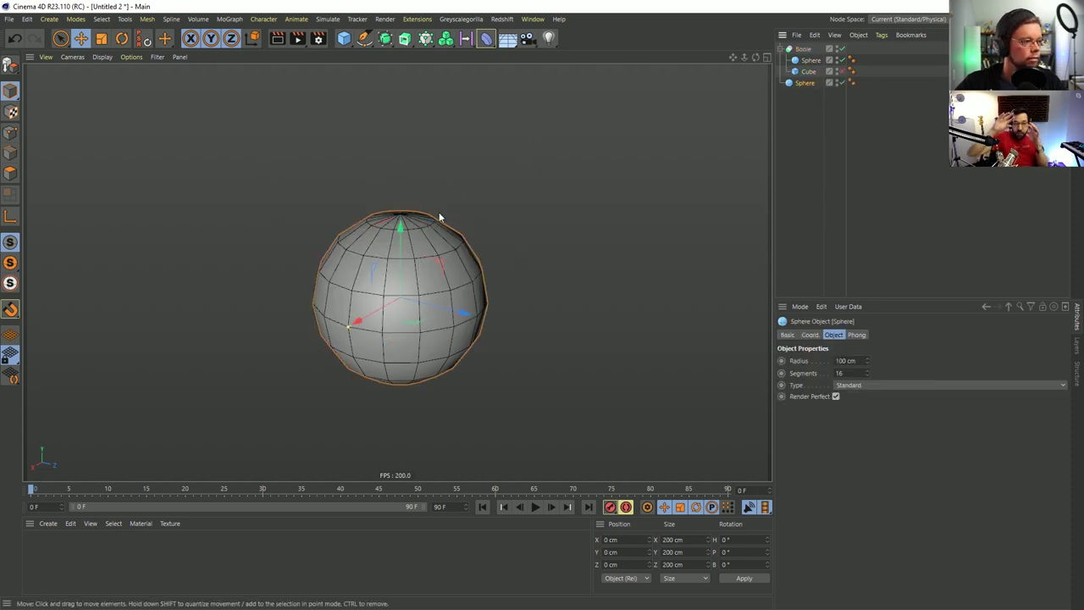
pyautogui.press('t')
pyautogui.moveTo(399, 226); pyautogui.dragTo(273, 322)
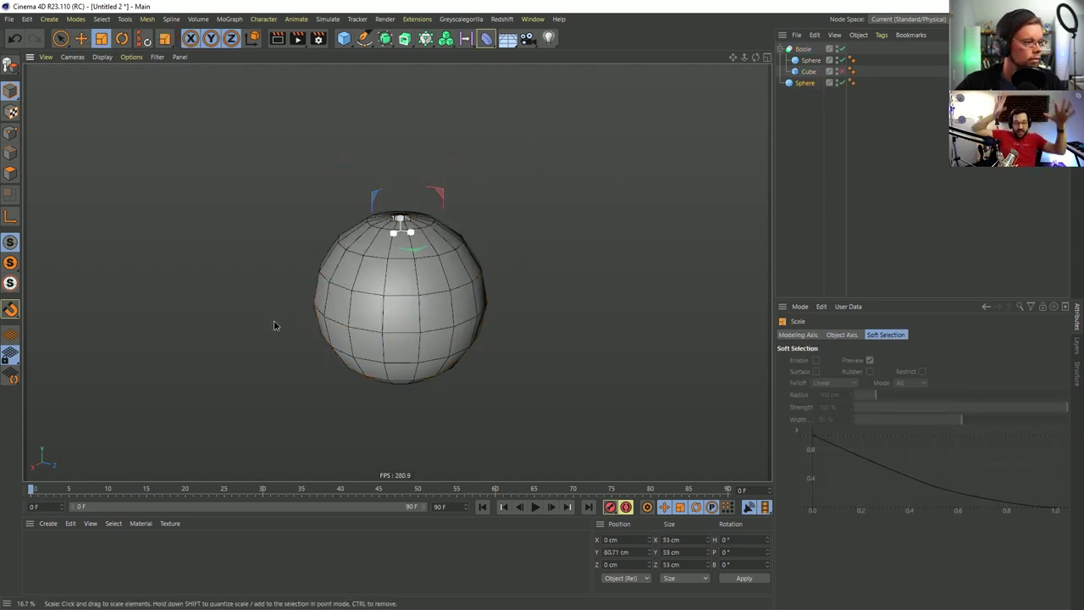
pyautogui.press('e')
pyautogui.moveTo(435, 194); pyautogui.dragTo(443, 73)
pyautogui.hotkey('ctrl', 'z')
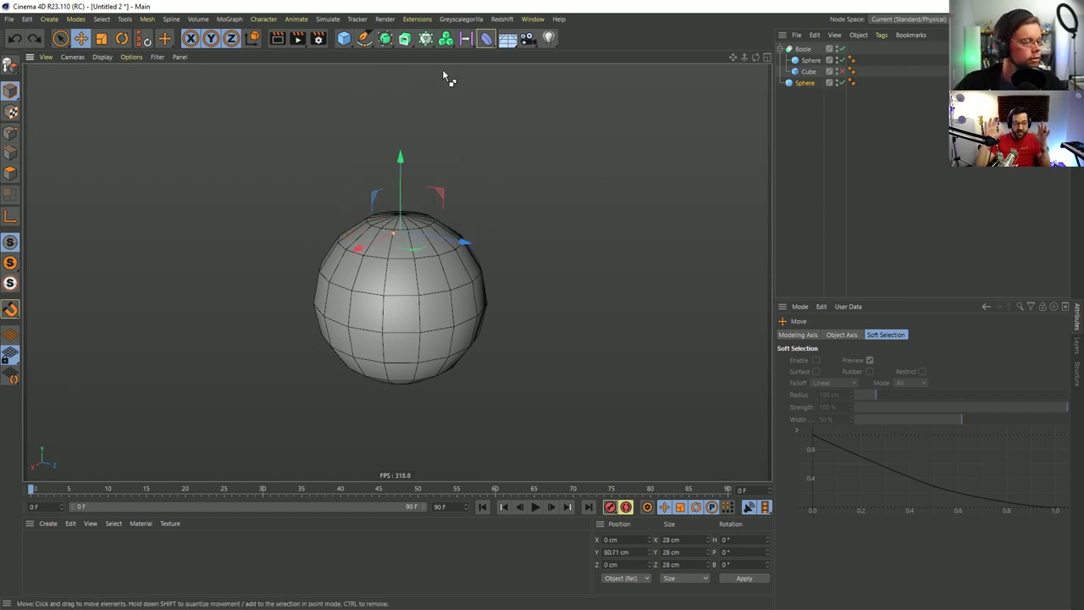
pyautogui.hotkey('ctrl', 'z')
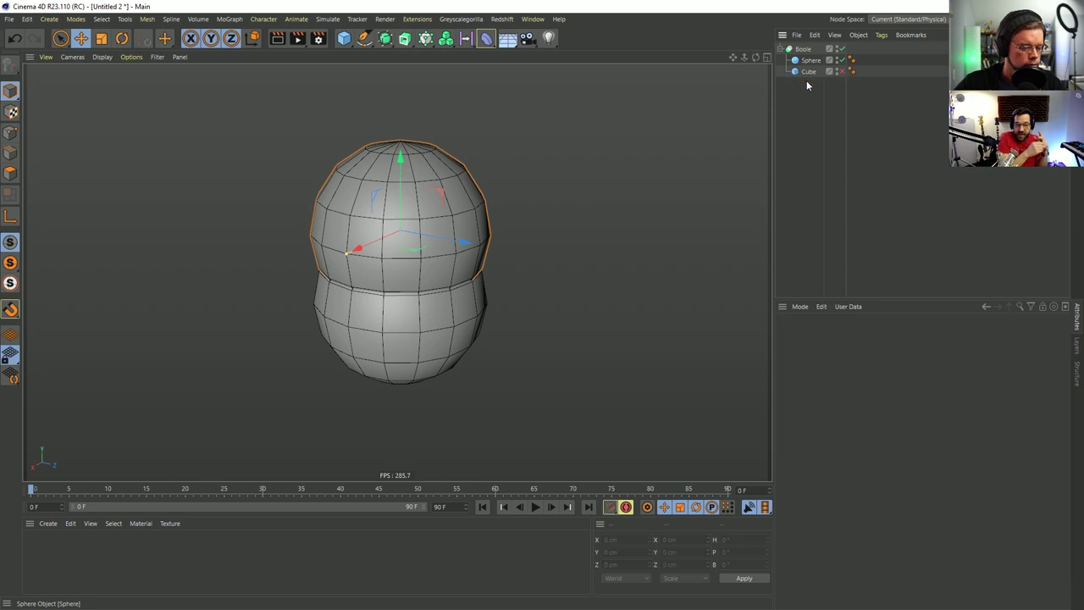
pyautogui.press('Delete')
pyautogui.click(801, 49)
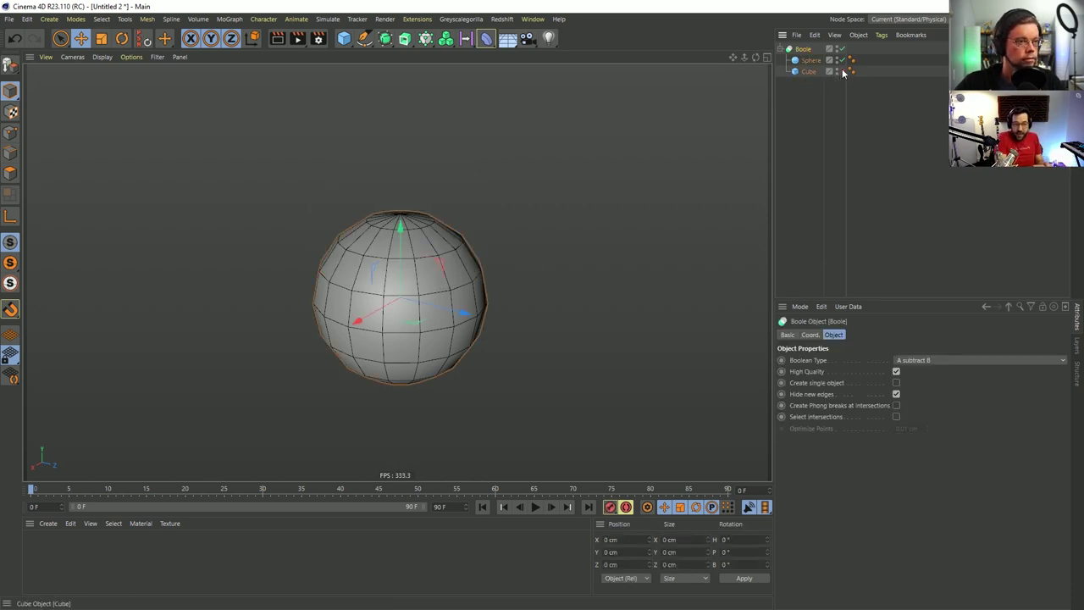
pyautogui.click(839, 71)
pyautogui.click(808, 71)
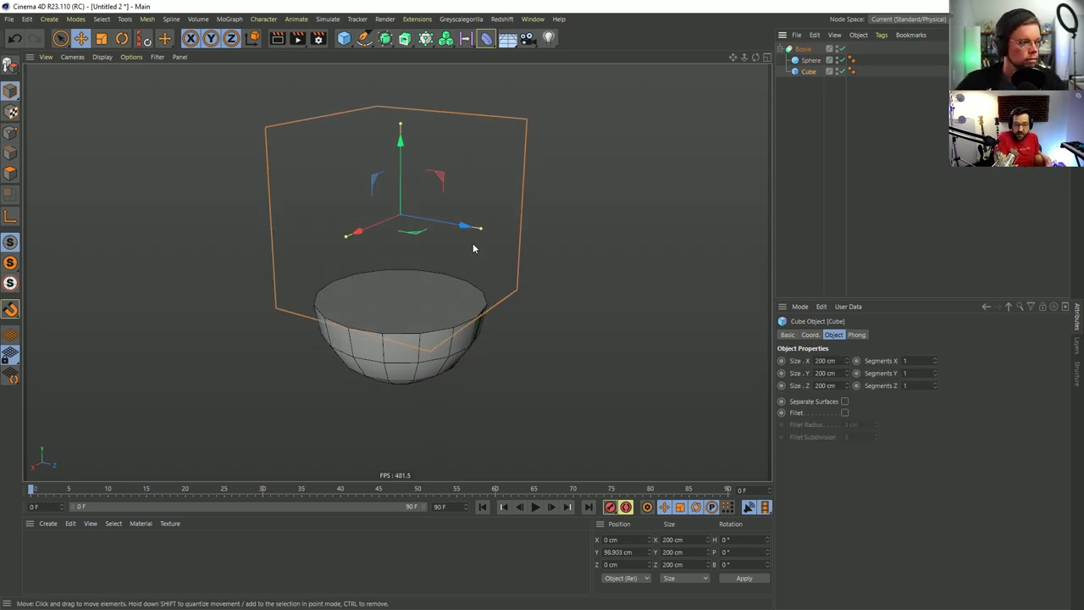
# Increase the sphere's segments to 48 for a smoother cut hemisphere.
pyautogui.keyDown('alt'); pyautogui.moveTo(435, 319); pyautogui.dragTo(423, 246); pyautogui.keyUp('alt')
pyautogui.scroll(3, 461, 323)
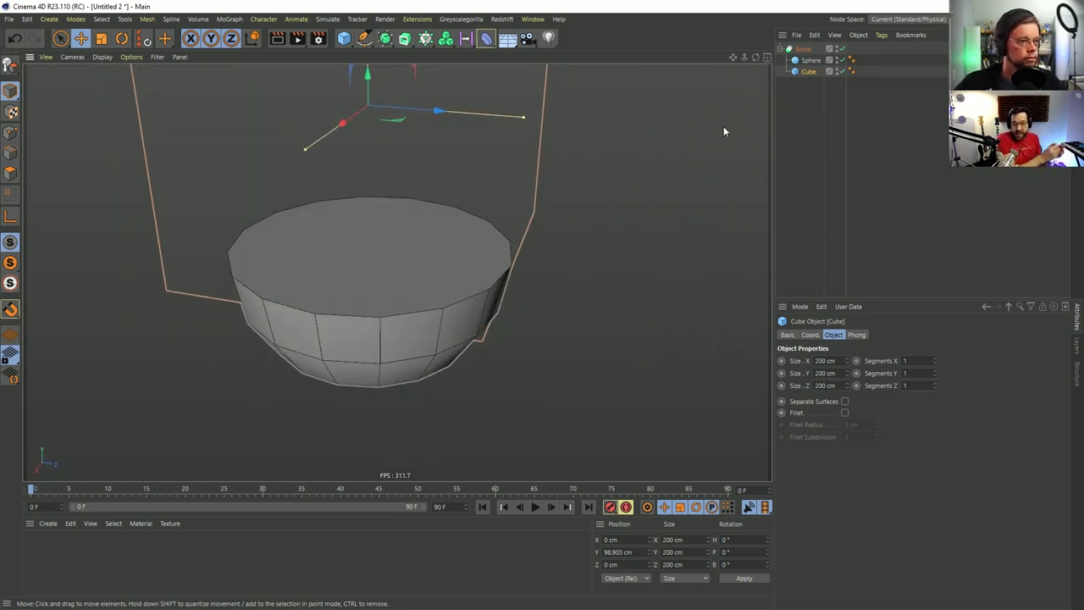
pyautogui.click(811, 61)
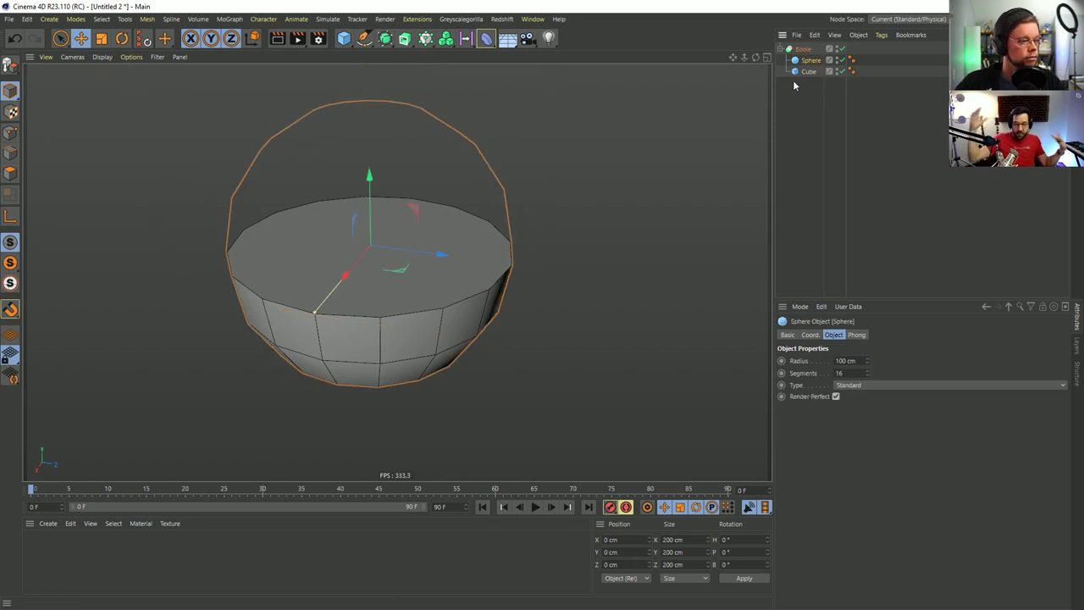
pyautogui.click(855, 373)
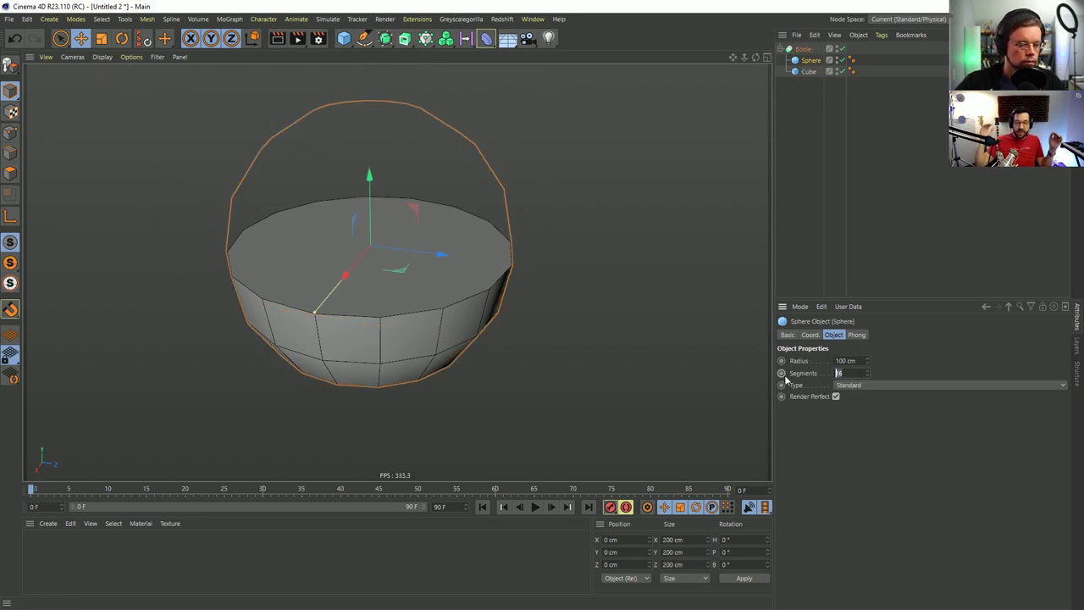
pyautogui.write('48')
pyautogui.press('Return')
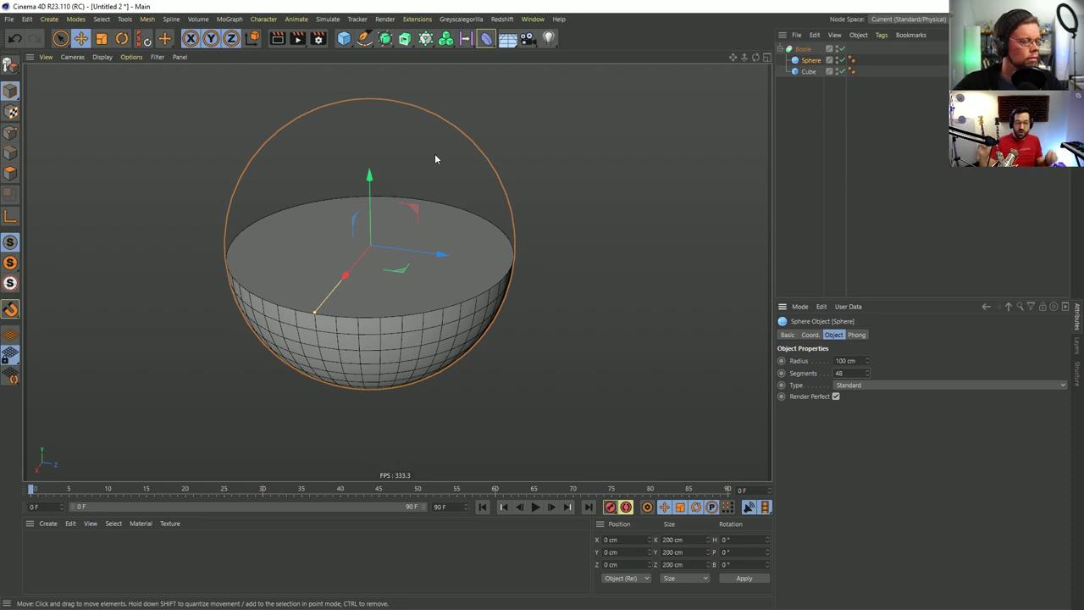
pyautogui.keyDown('alt'); pyautogui.moveTo(434, 160); pyautogui.dragTo(413, 242); pyautogui.keyUp('alt')
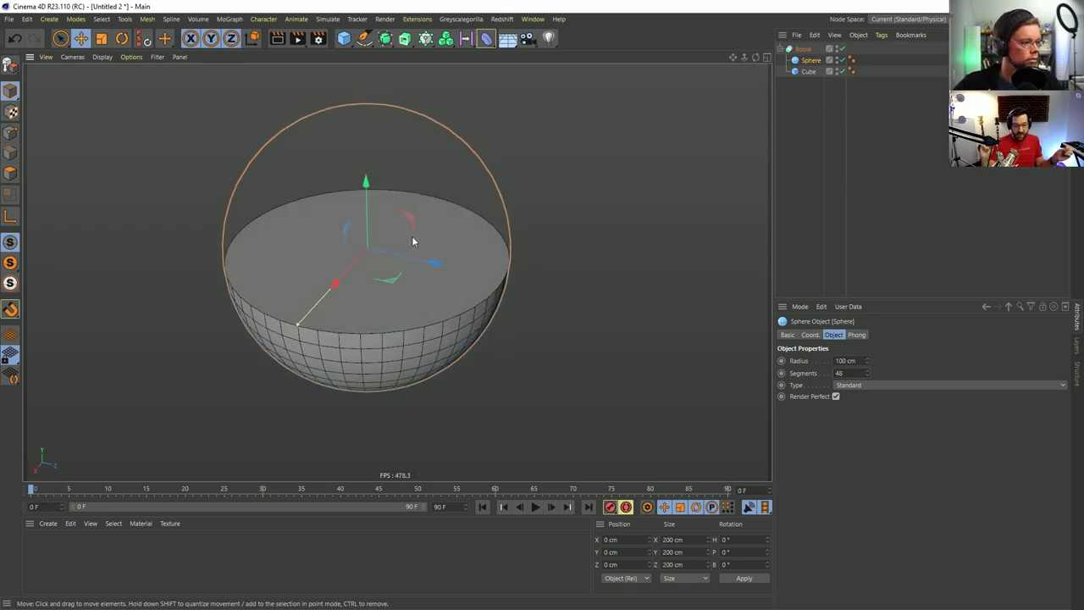
# Add a Helix spline to the scene, lying in the XZ plane around the hemisphere.
pyautogui.click(809, 72)
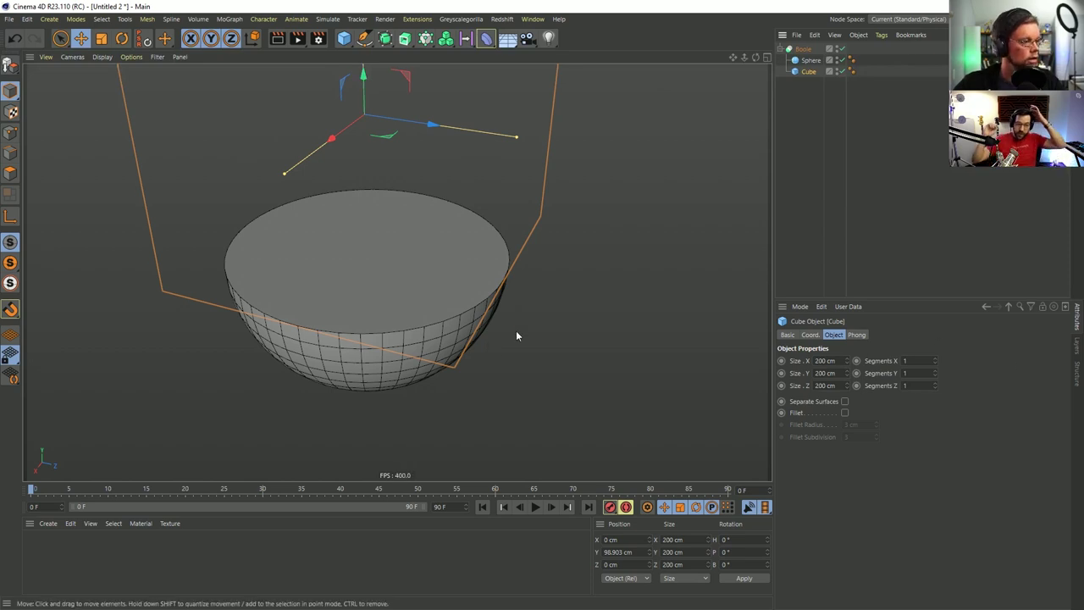
pyautogui.keyDown('alt'); pyautogui.moveTo(515, 332); pyautogui.dragTo(453, 269); pyautogui.keyUp('alt')
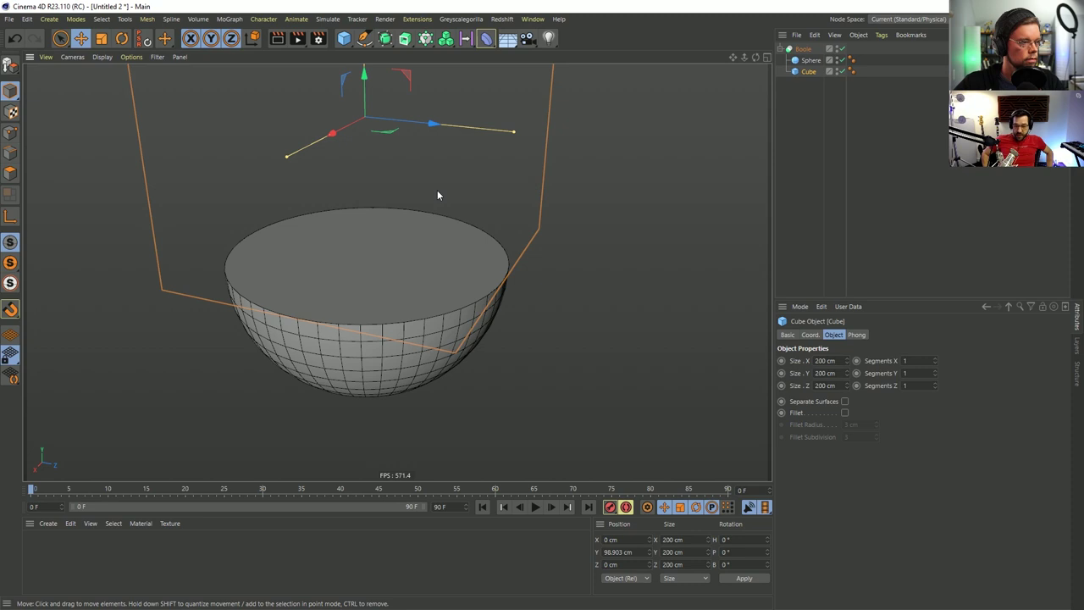
pyautogui.moveTo(436, 196); pyautogui.dragTo(464, 277)
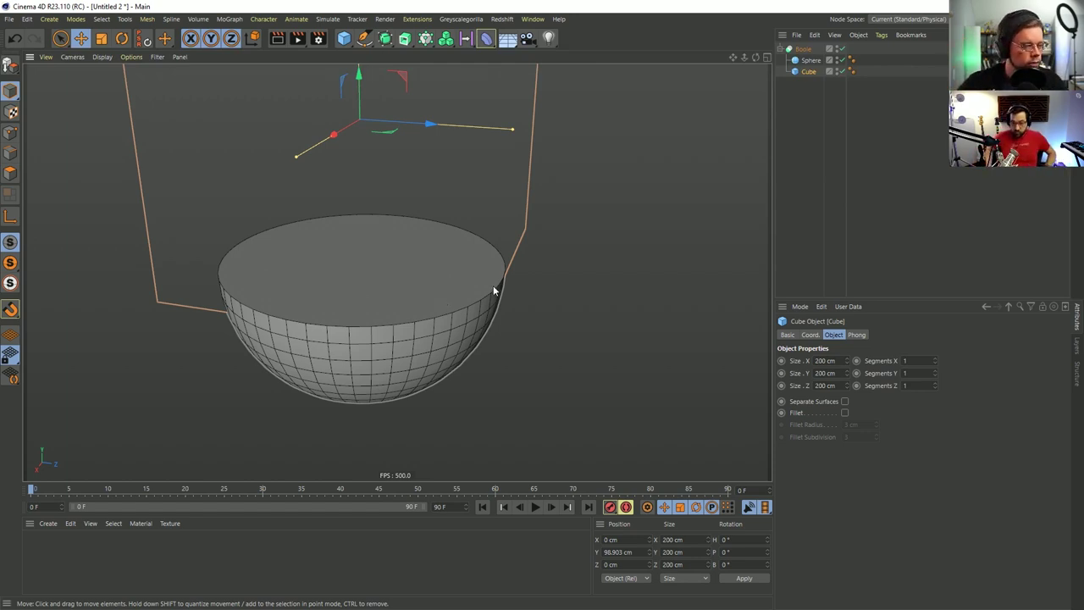
pyautogui.keyDown('alt'); pyautogui.moveTo(388, 227); pyautogui.dragTo(428, 309); pyautogui.keyUp('alt')
pyautogui.moveTo(393, 39); pyautogui.dragTo(496, 108)
pyautogui.click(868, 465)
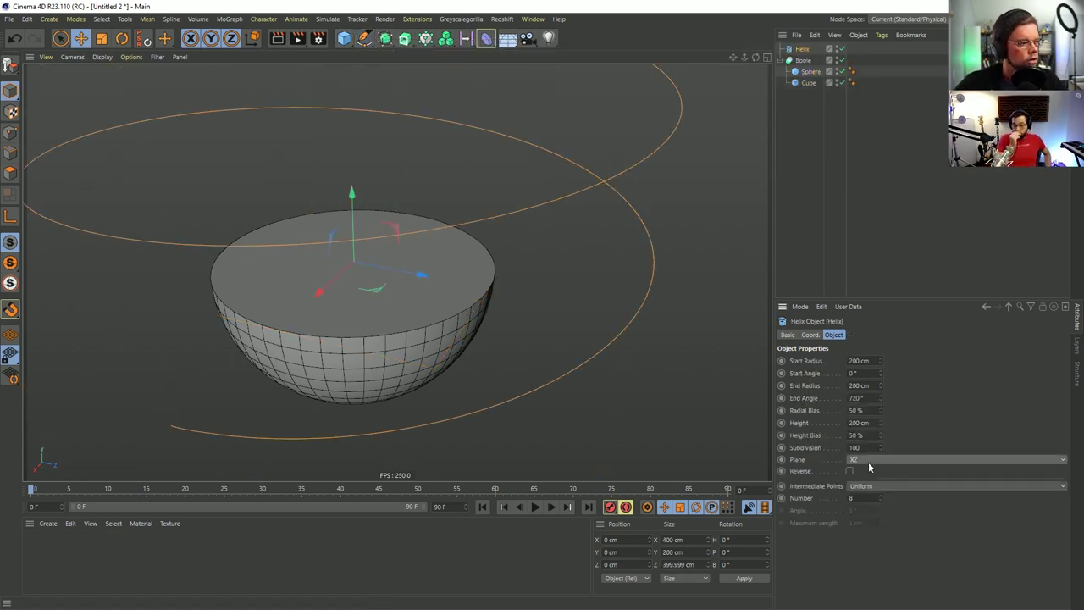
# Try setting the subtracting cube's Y position to exactly 100 cm.
pyautogui.click(481, 287)
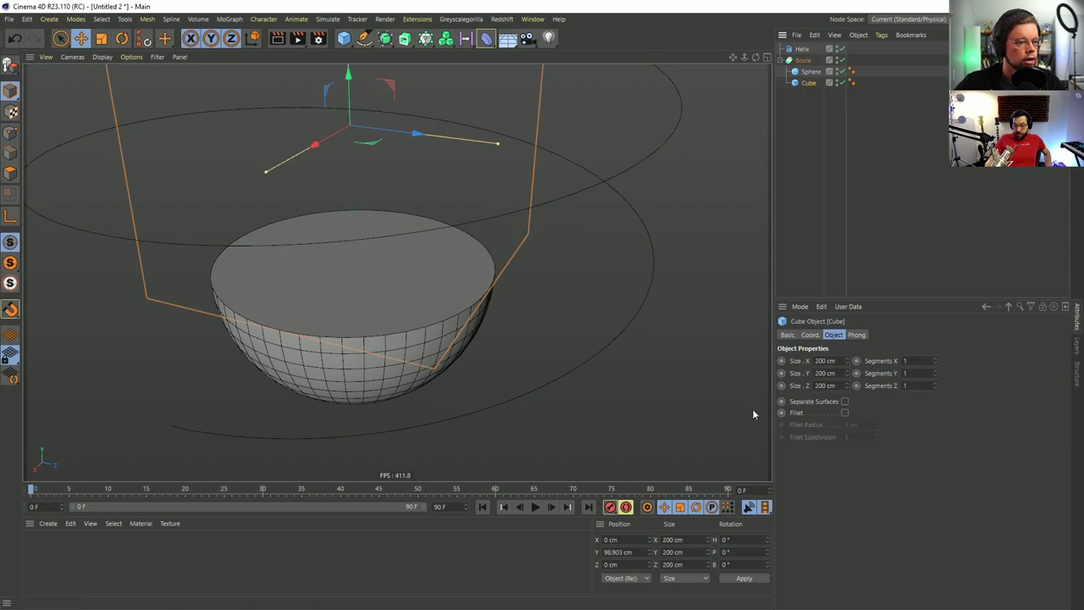
pyautogui.doubleClick(618, 551)
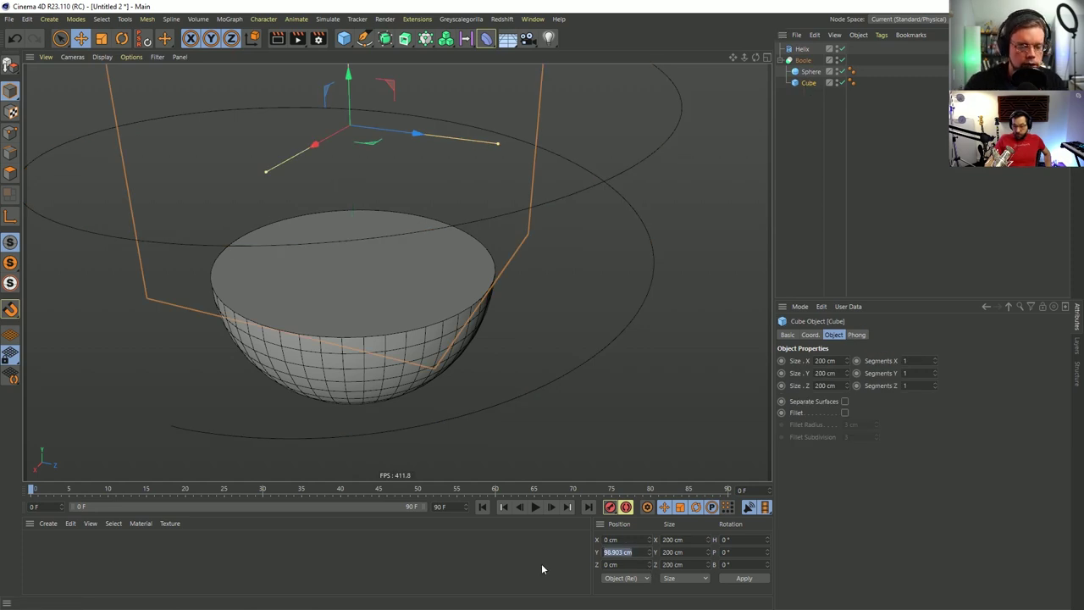
pyautogui.write('100')
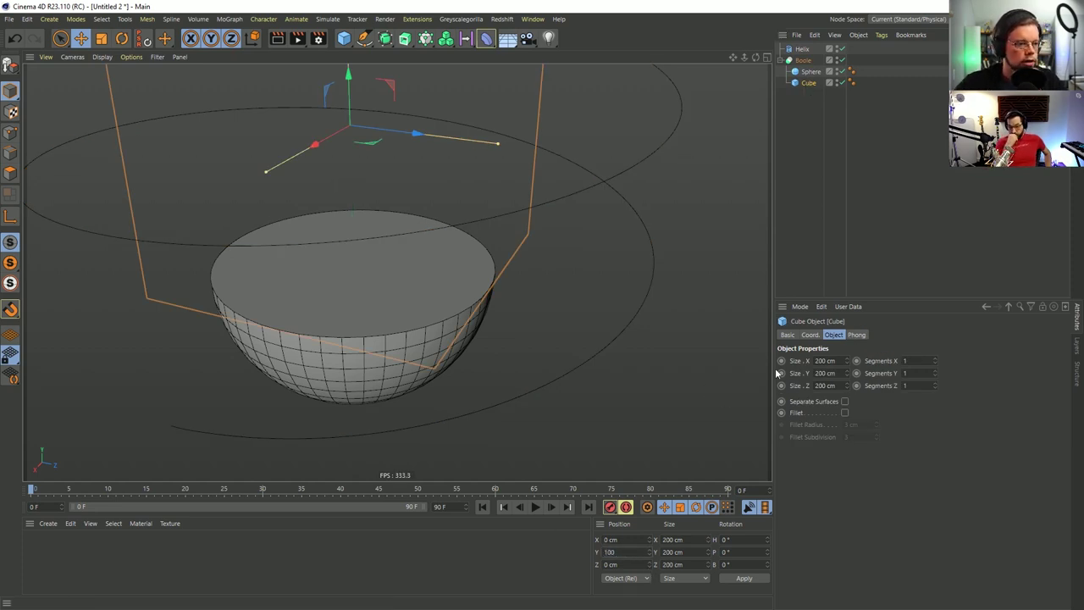
pyautogui.click(738, 579)
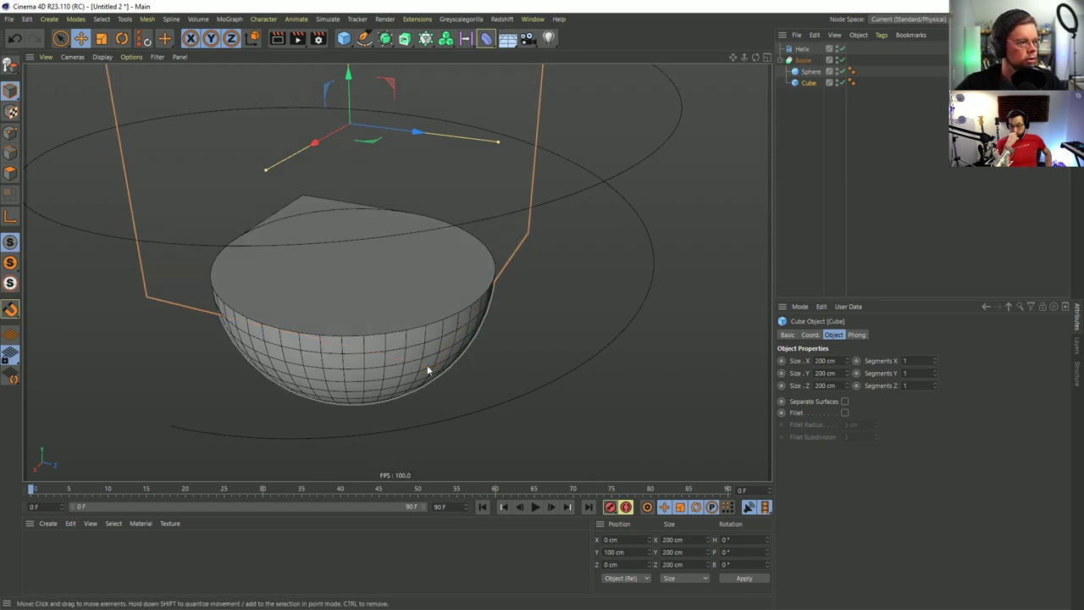
# Examine the hemisphere's cut edge up close and lower the cube to about Y 99.2 cm to clean up the cut.
pyautogui.keyDown('alt'); pyautogui.moveTo(321, 273); pyautogui.dragTo(312, 239); pyautogui.keyUp('alt')
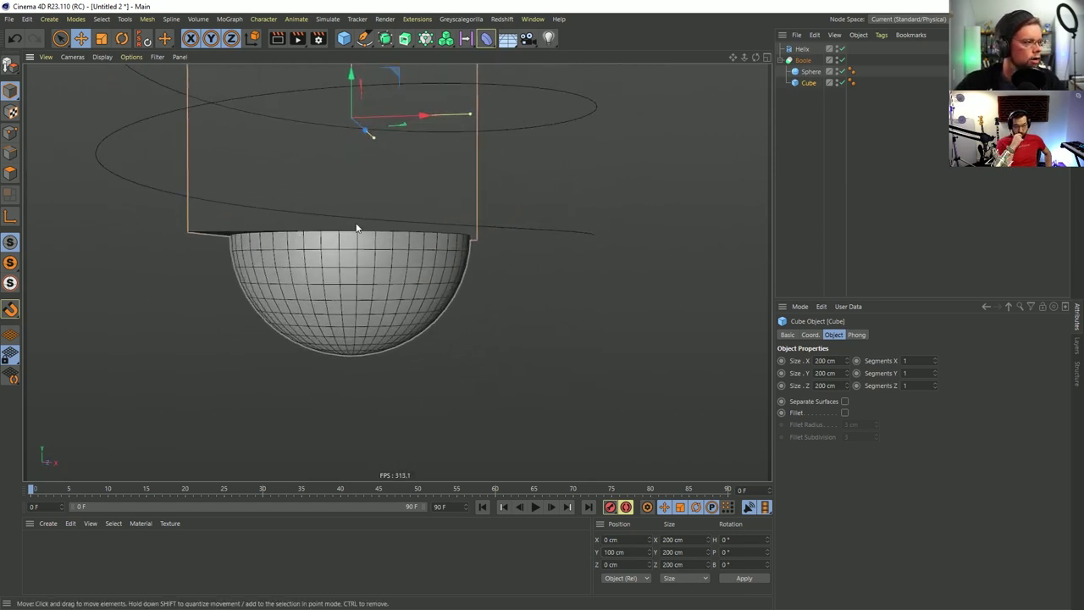
pyautogui.scroll(5, 312, 240)
pyautogui.keyDown('alt'); pyautogui.moveTo(313, 240); pyautogui.dragTo(547, 218, button='middle'); pyautogui.keyUp('alt')
pyautogui.scroll(-5, 547, 218)
pyautogui.scroll(2, 346, 223)
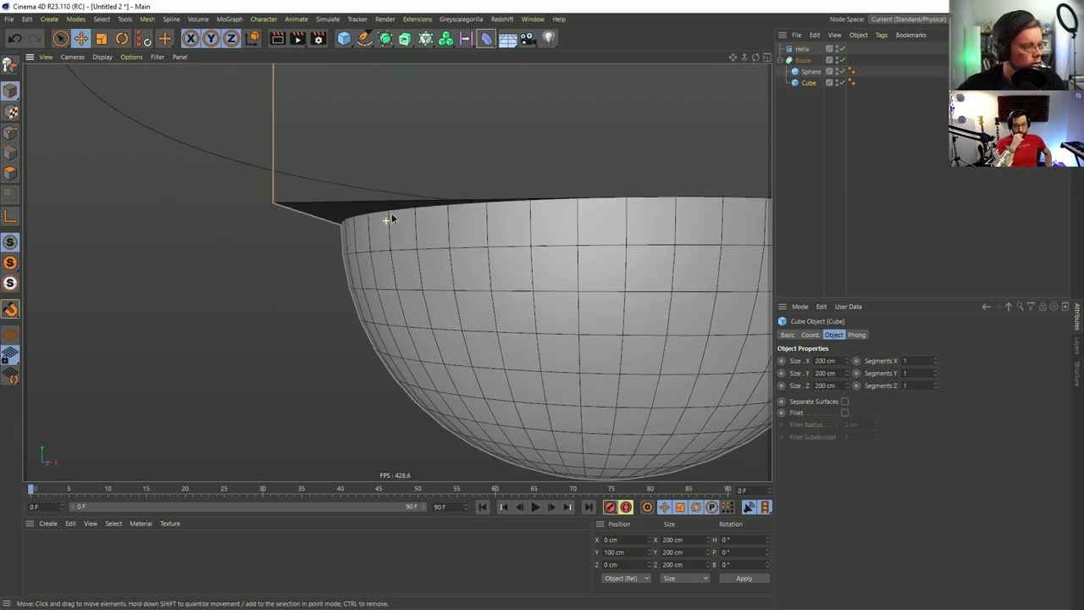
pyautogui.scroll(-3, 391, 219)
pyautogui.scroll(-1, 415, 215)
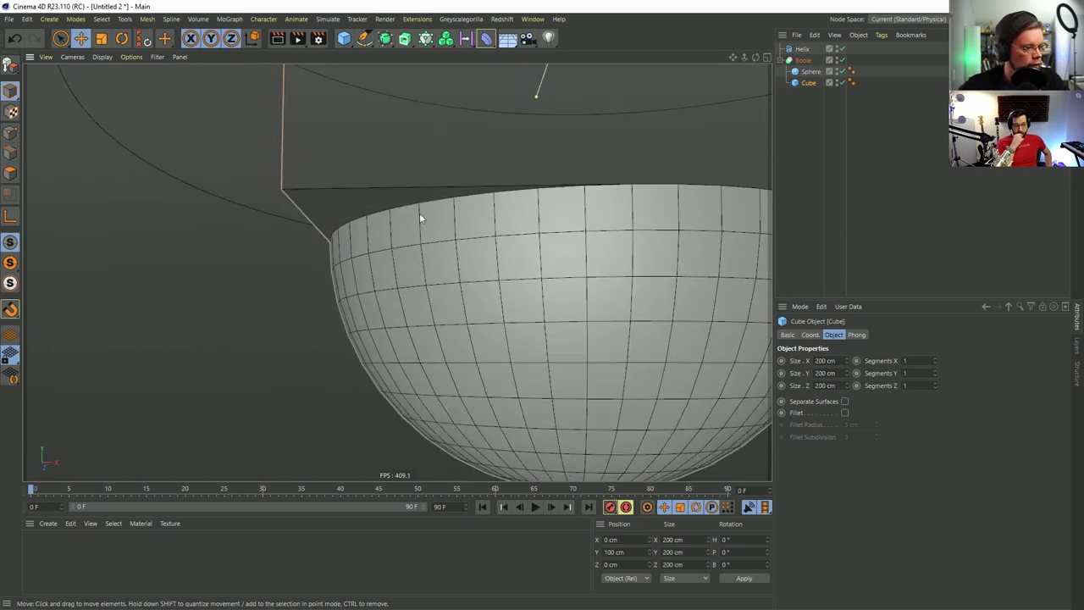
pyautogui.scroll(-2, 589, 198)
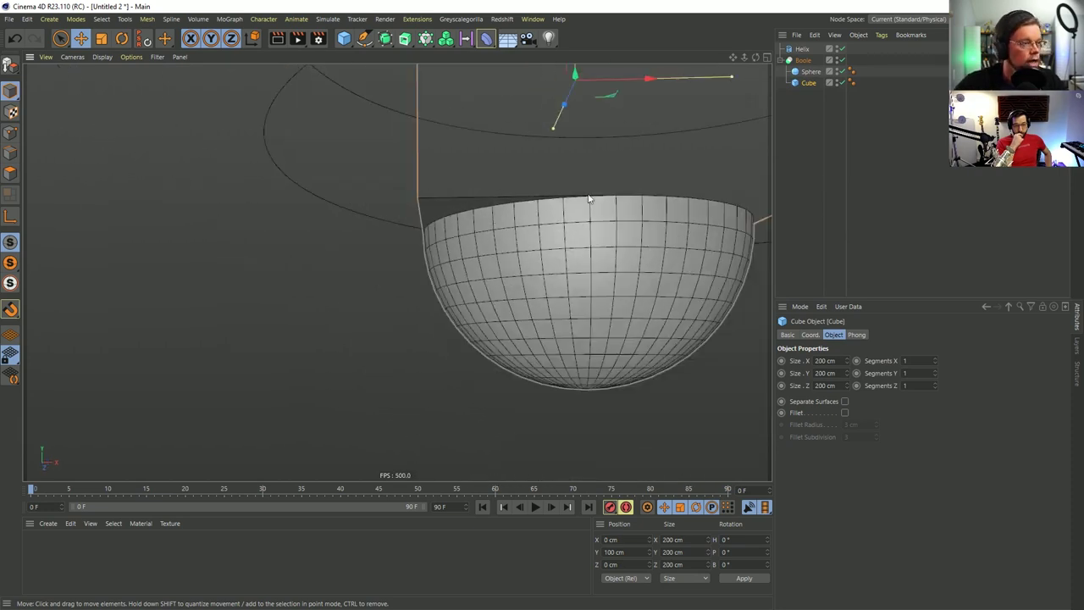
pyautogui.keyDown('alt'); pyautogui.moveTo(588, 198); pyautogui.dragTo(514, 105); pyautogui.keyUp('alt')
pyautogui.keyDown('alt'); pyautogui.moveTo(572, 197); pyautogui.dragTo(459, 251); pyautogui.keyUp('alt')
pyautogui.scroll(-2, 391, 292)
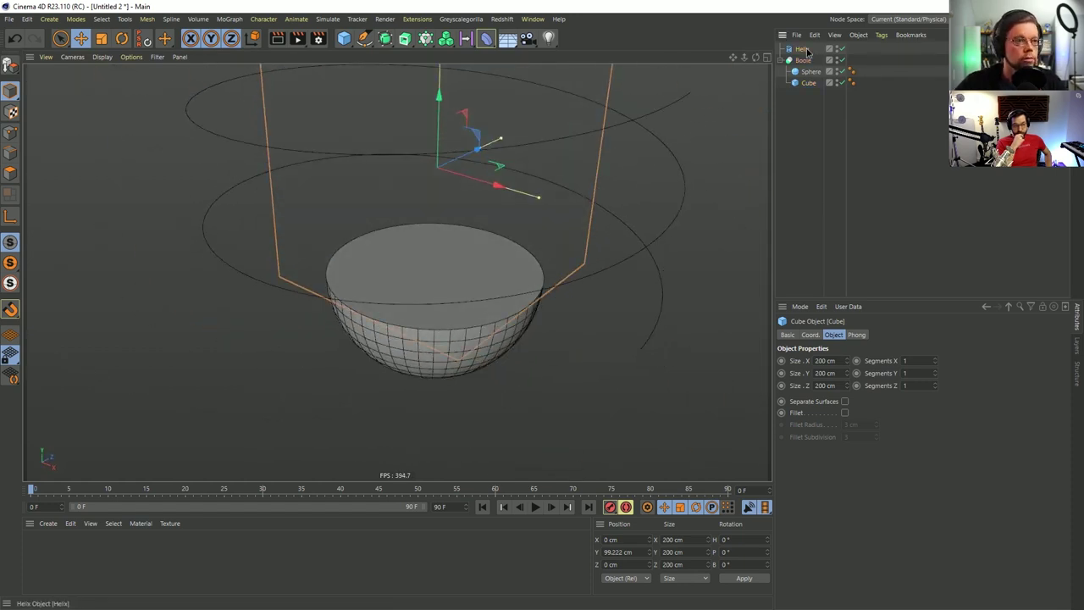
# Flatten the helix into a spiral with start radius 100 cm, end radius 0 cm and height 0 cm.
pyautogui.click(801, 49)
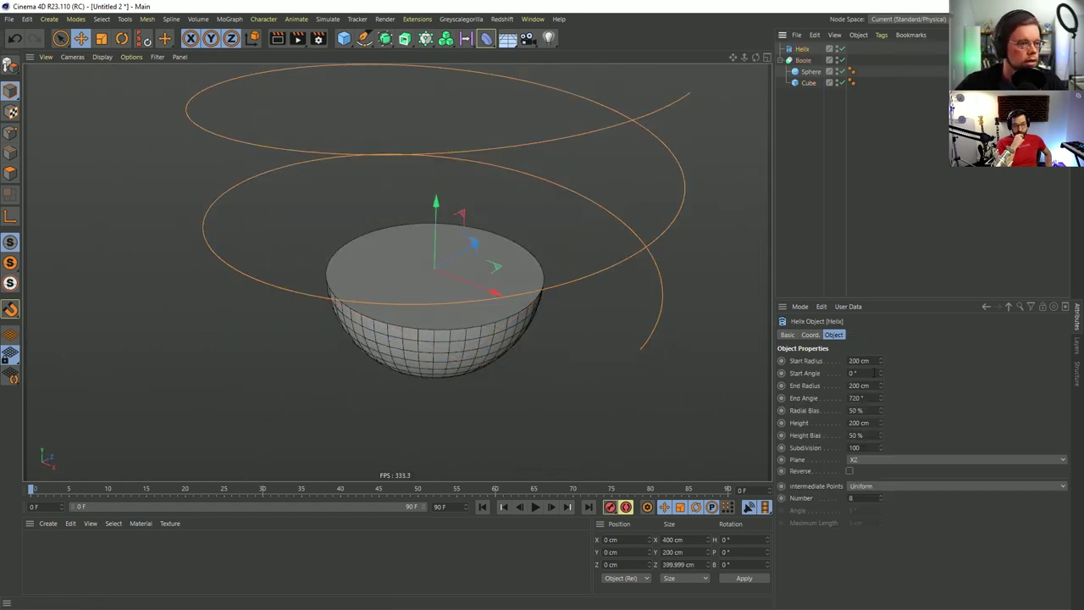
pyautogui.click(852, 360)
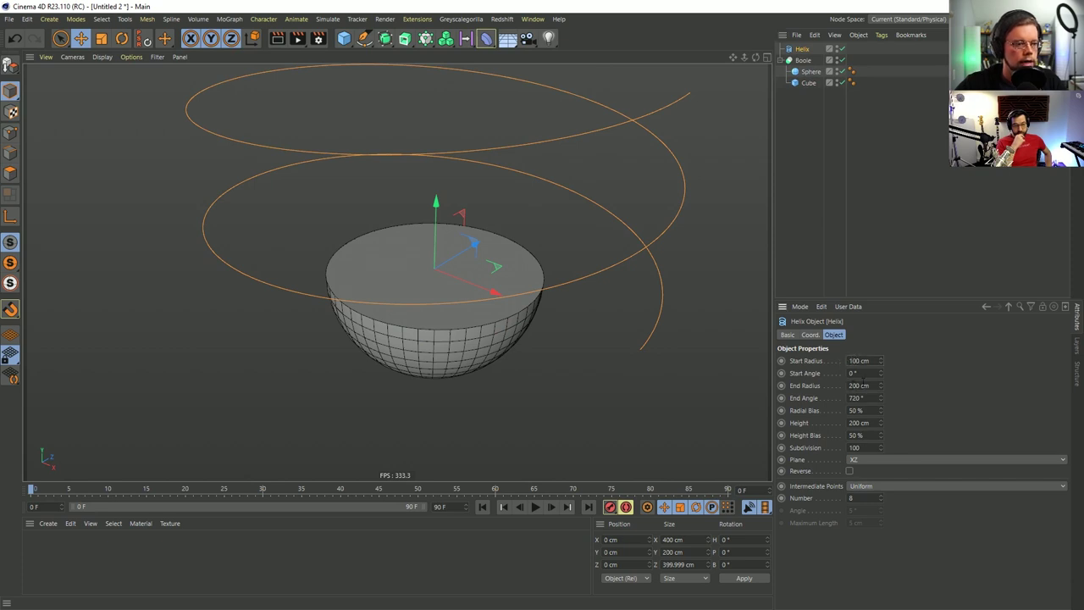
pyautogui.press('Tab')
pyautogui.press('Tab')
pyautogui.press('BackSpace')
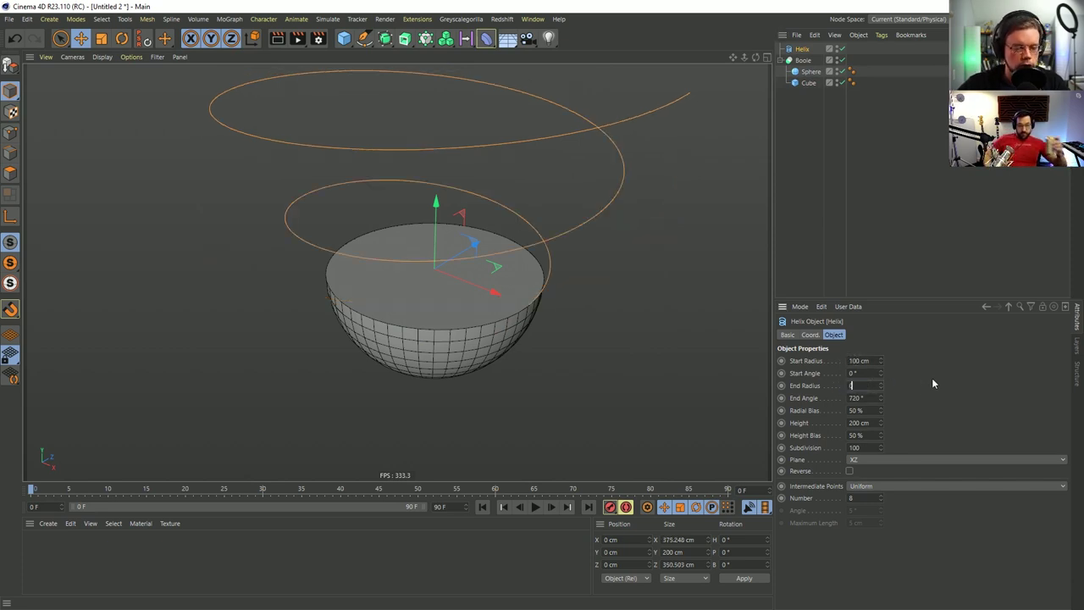
pyautogui.write('0')
pyautogui.press('Return')
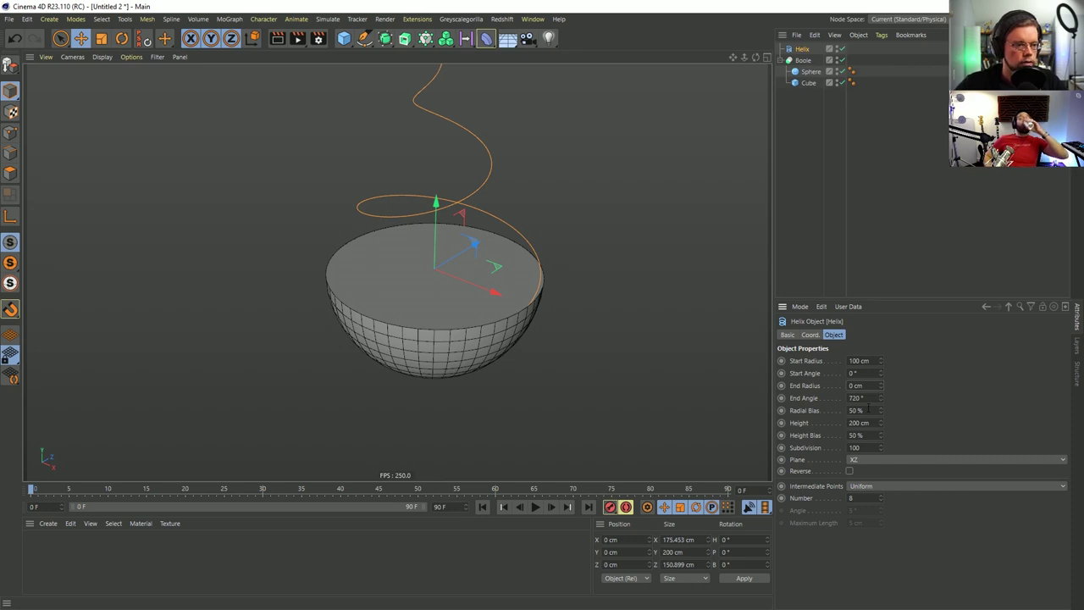
pyautogui.doubleClick(859, 422)
pyautogui.write('0')
pyautogui.press('Return')
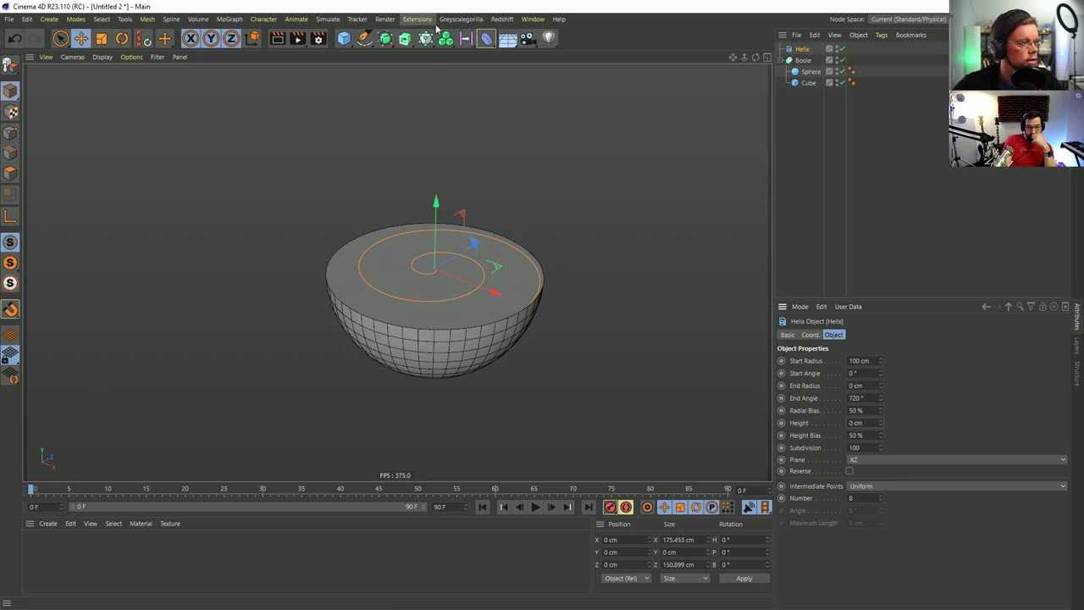
# Add a Matrix object in Object mode and distribute it along the Helix spline.
pyautogui.moveTo(430, 40); pyautogui.dragTo(546, 49)
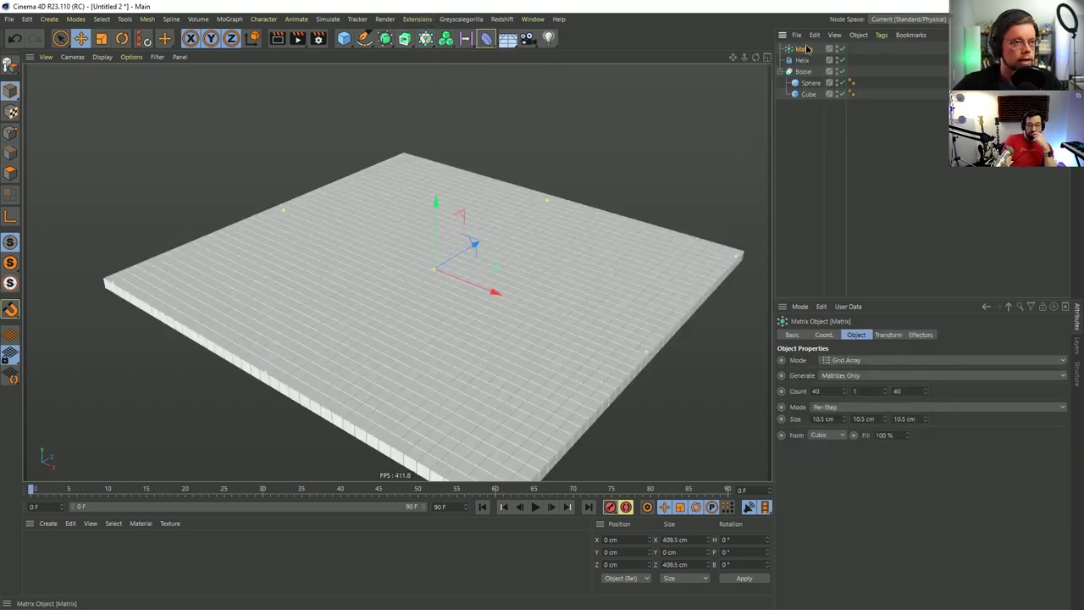
pyautogui.click(837, 363)
pyautogui.click(839, 372)
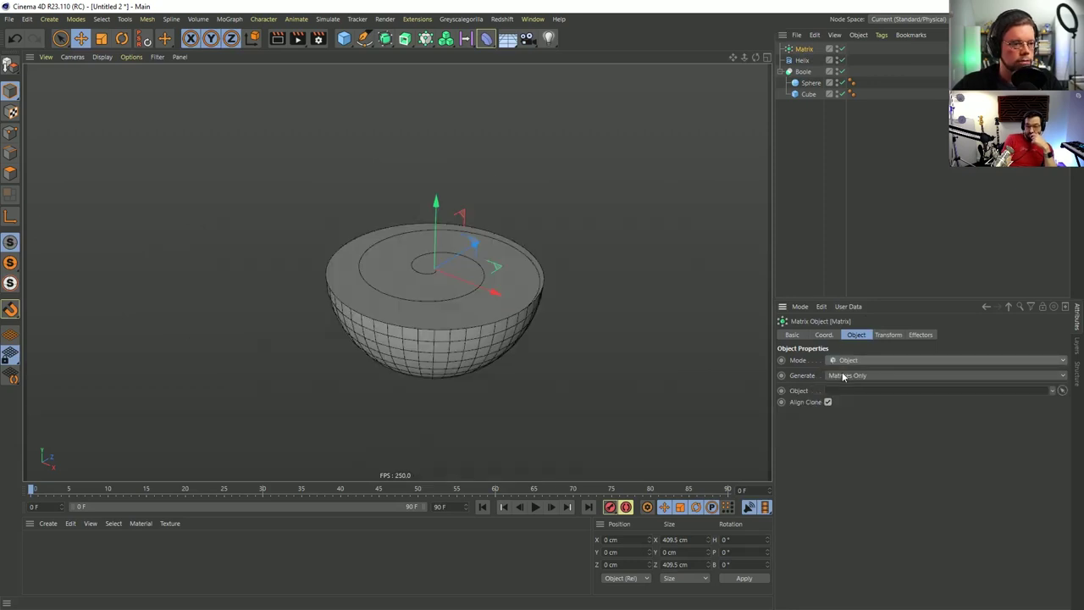
pyautogui.moveTo(794, 62); pyautogui.dragTo(839, 391)
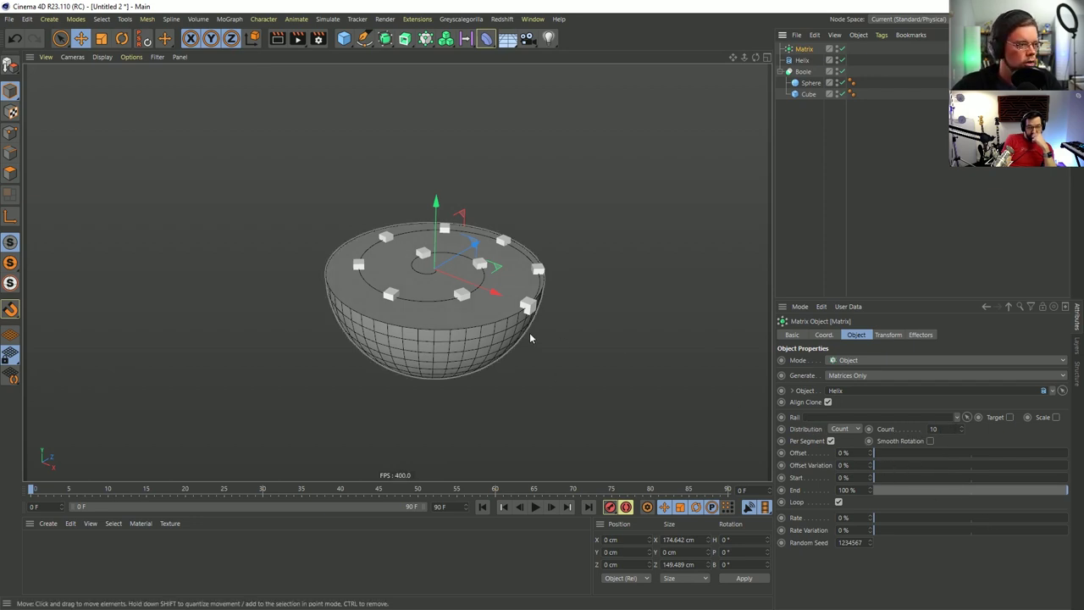
pyautogui.keyDown('alt'); pyautogui.moveTo(528, 329); pyautogui.dragTo(424, 243); pyautogui.keyUp('alt')
pyautogui.keyDown('alt'); pyautogui.moveTo(463, 299); pyautogui.dragTo(471, 349); pyautogui.keyUp('alt')
# Raise the helix's end angle to about 1928° and the matrix's count to 39 to fill the flat top.
pyautogui.click(802, 61)
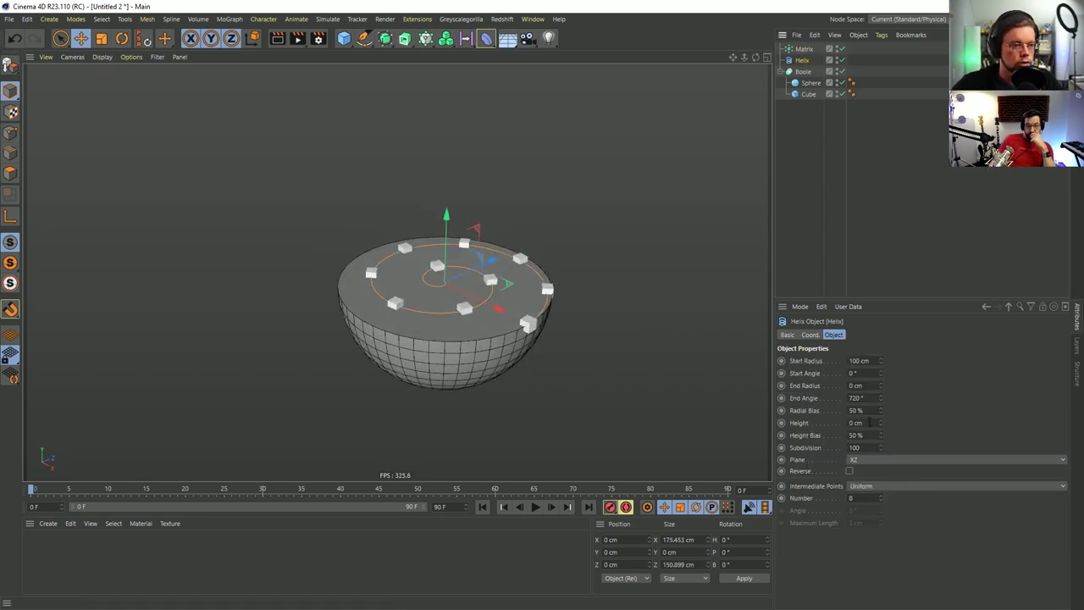
pyautogui.moveTo(880, 398); pyautogui.dragTo(880, 343)
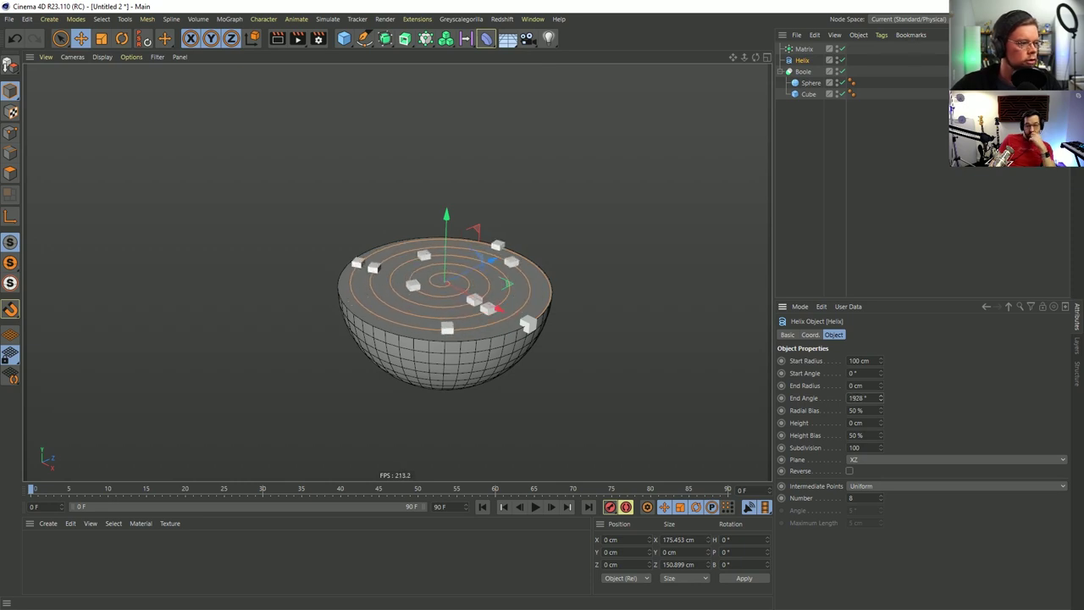
pyautogui.click(801, 50)
pyautogui.moveTo(959, 428); pyautogui.dragTo(960, 389)
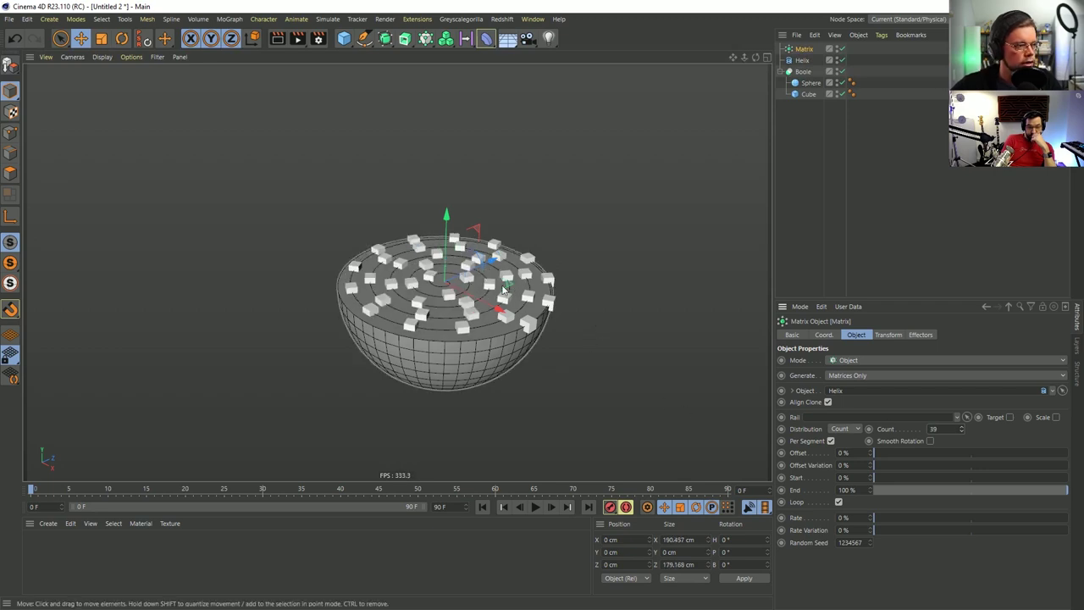
pyautogui.keyDown('alt'); pyautogui.moveTo(573, 302); pyautogui.dragTo(513, 252); pyautogui.keyUp('alt')
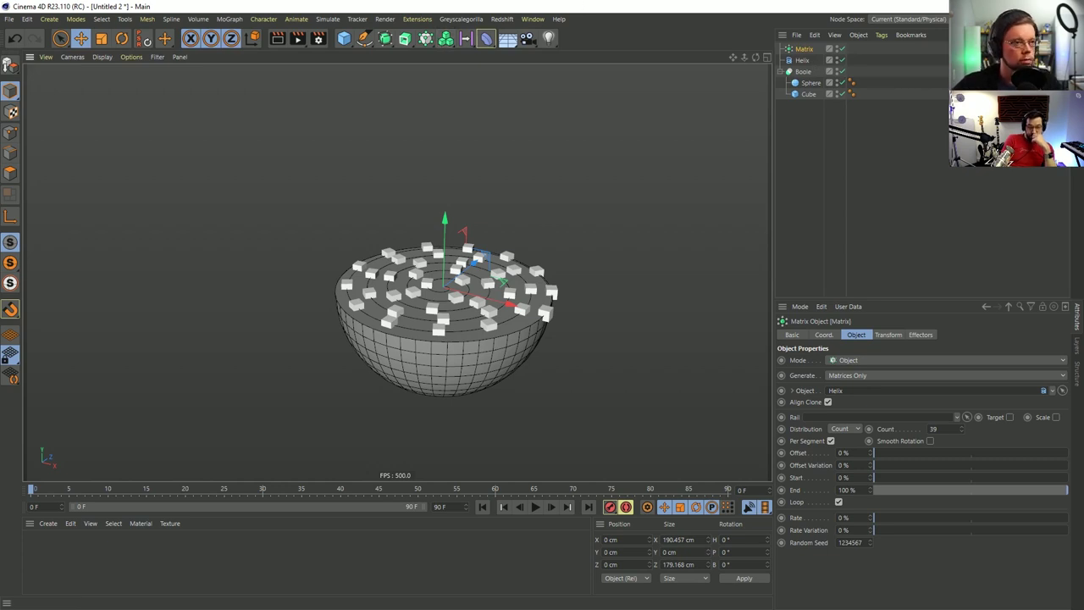
# Rename the Matrix object as Drips.
pyautogui.doubleClick(803, 50)
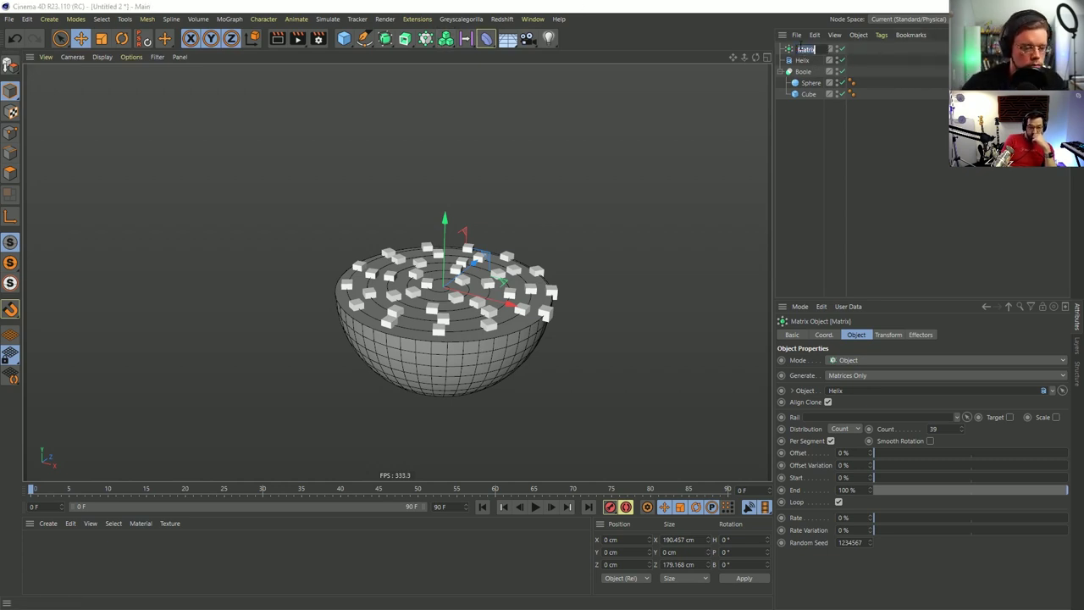
pyautogui.write('dRIPS')
pyautogui.press('Return')
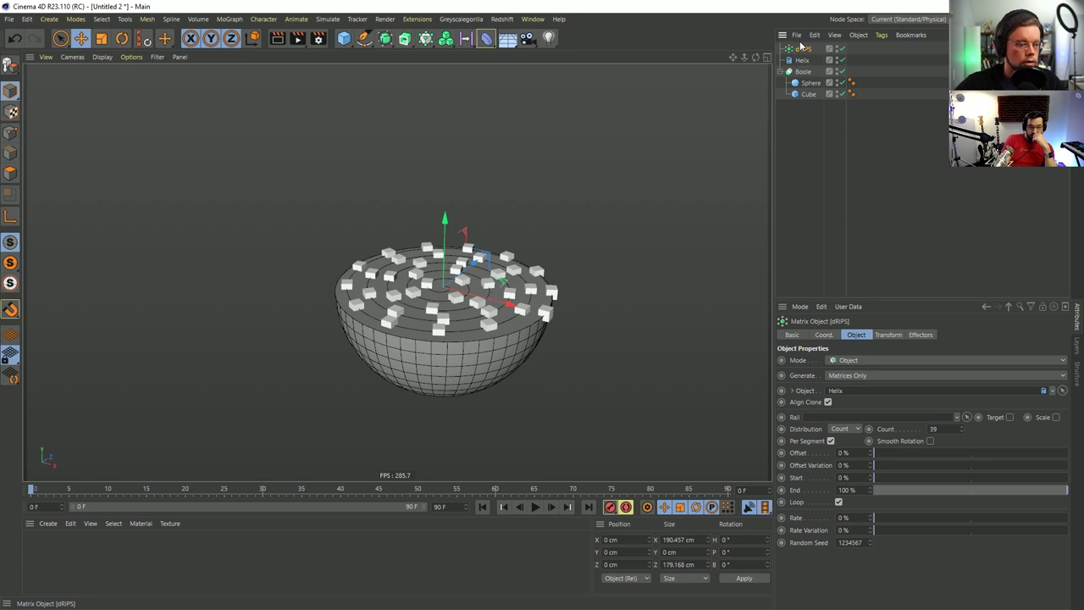
pyautogui.doubleClick(809, 51)
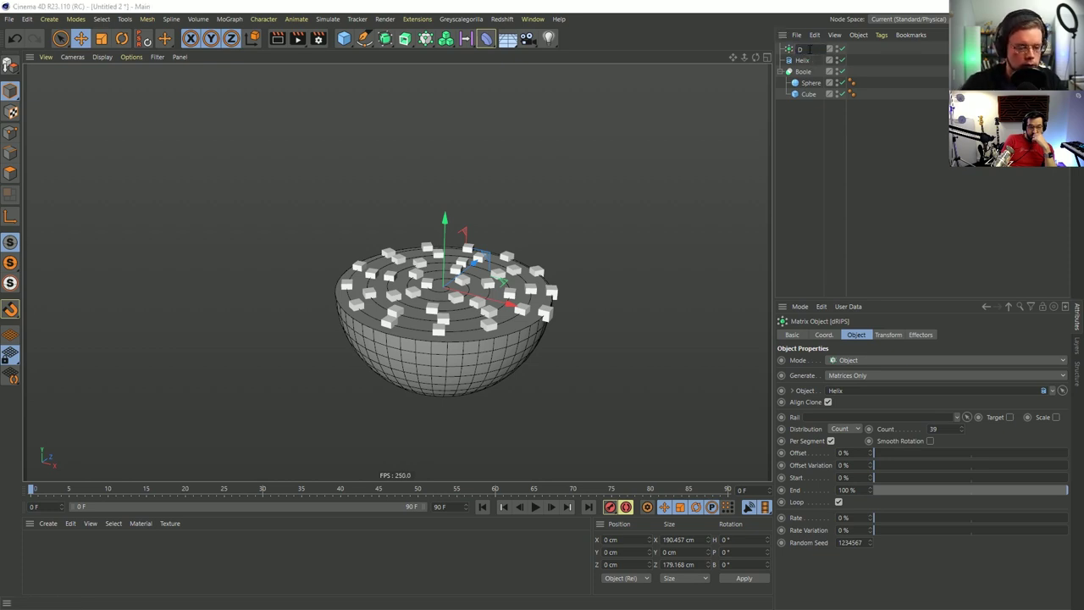
pyautogui.write('Drips')
pyautogui.press('Return')
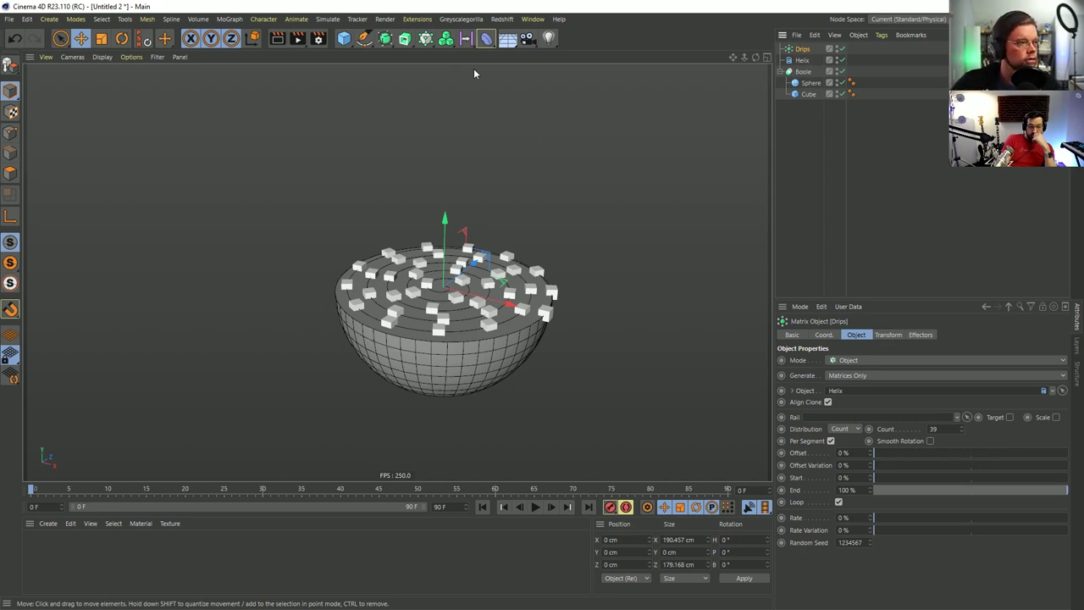
# Add a Plain effector to the Drips matrix and set its Y position offset to 33 cm.
pyautogui.click(425, 39)
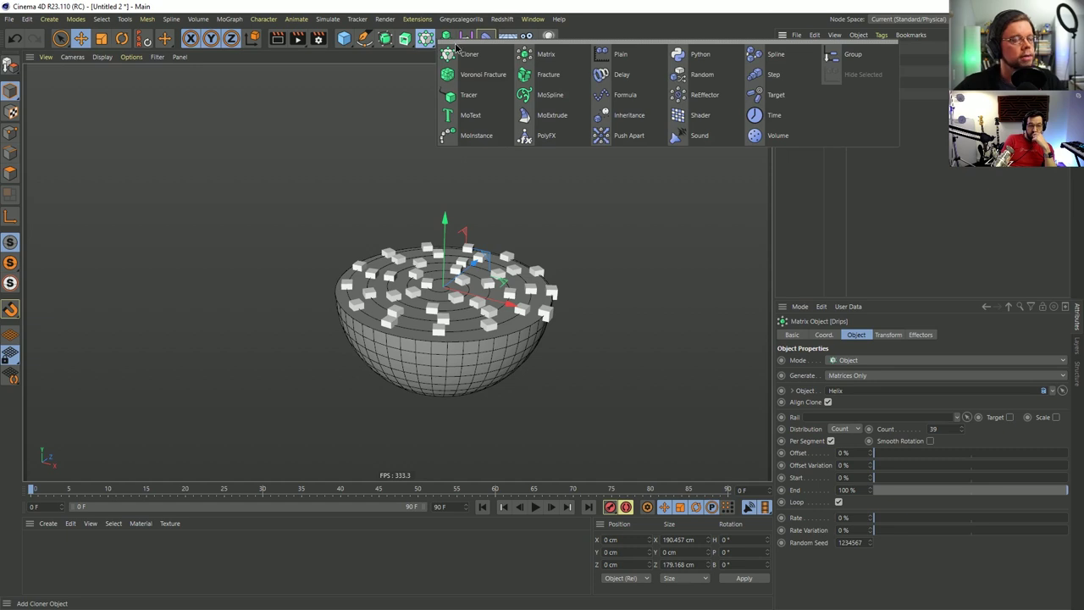
pyautogui.click(619, 55)
pyautogui.click(889, 335)
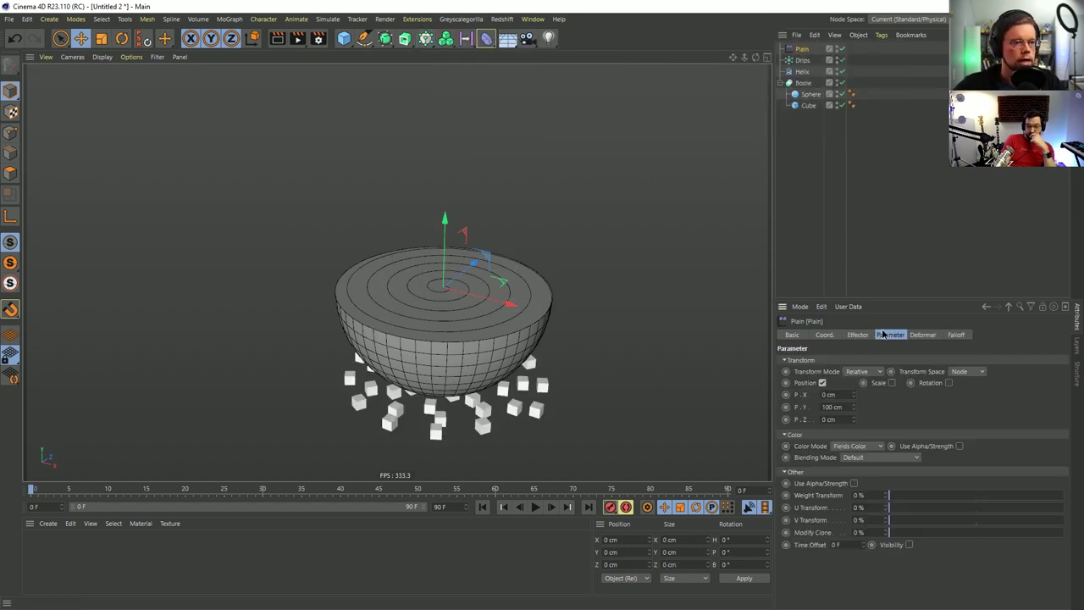
pyautogui.moveTo(853, 408); pyautogui.dragTo(462, 261)
pyautogui.click(344, 39)
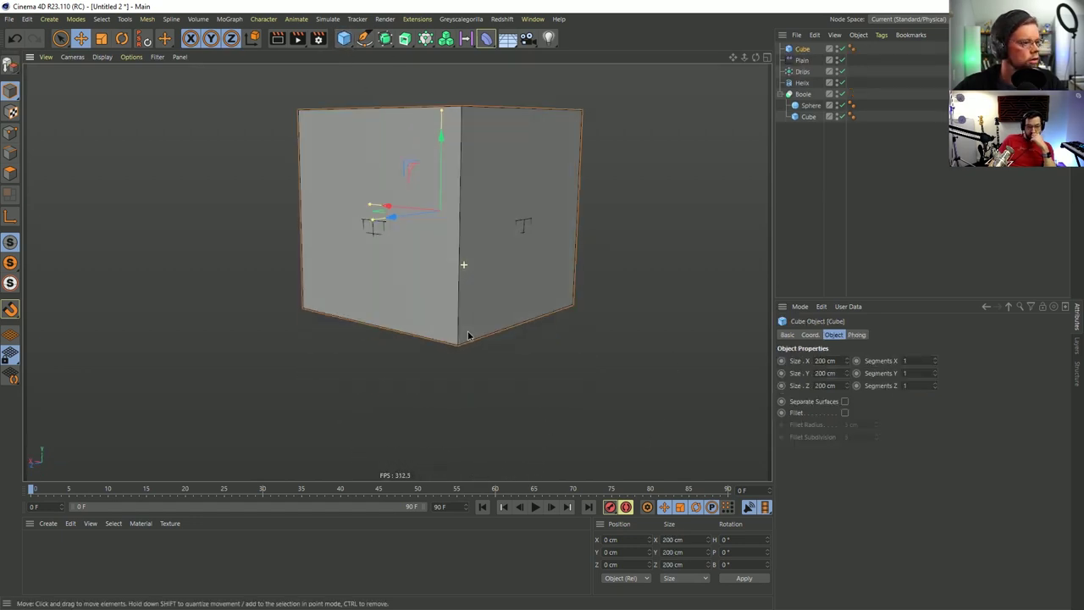
pyautogui.hotkey('ctrl', 'z')
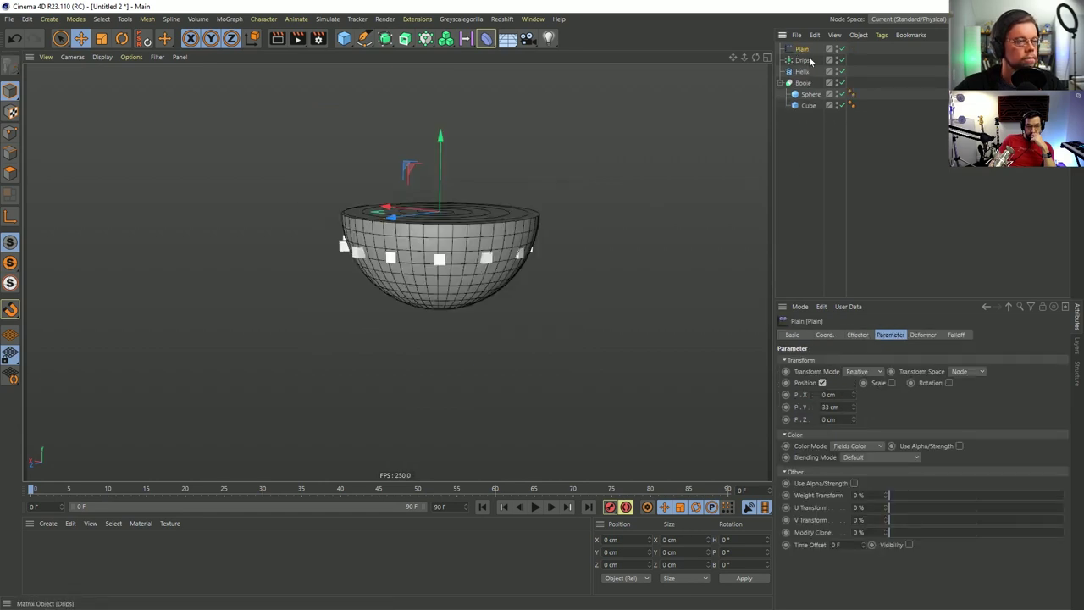
# Turn off Align Clone on the Drips matrix.
pyautogui.click(802, 60)
pyautogui.keyDown('alt'); pyautogui.moveTo(457, 270); pyautogui.dragTo(474, 220); pyautogui.keyUp('alt')
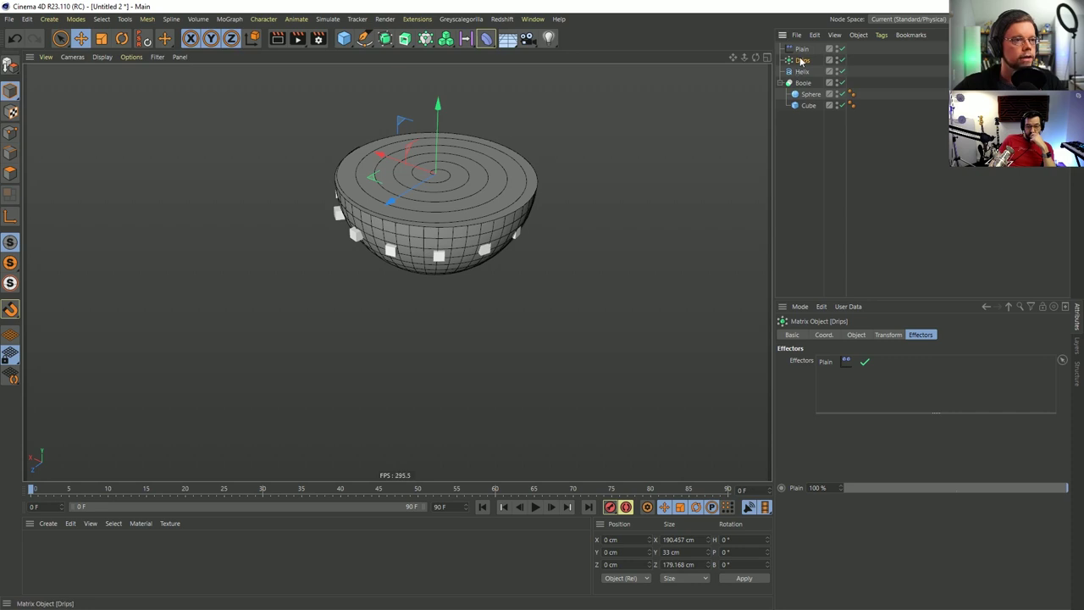
pyautogui.click(856, 335)
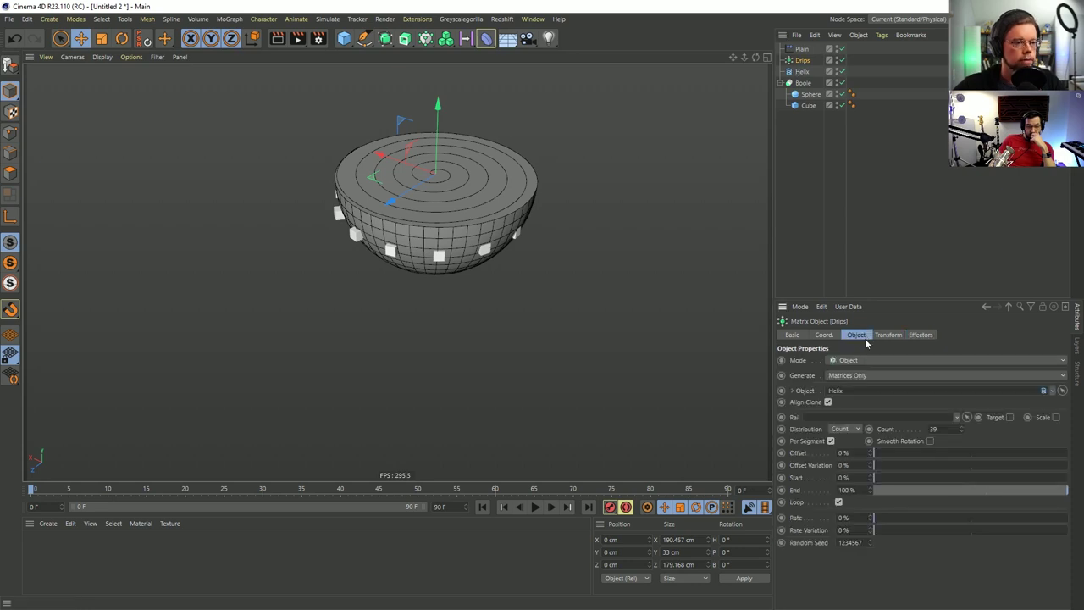
pyautogui.click(827, 401)
pyautogui.moveTo(510, 197)
pyautogui.keyDown('alt'); pyautogui.mouseDown()
pyautogui.moveTo(462, 235)
pyautogui.moveTo(453, 271)
pyautogui.mouseUp(); pyautogui.keyUp('alt')
# Raise the Plain effector's Y position offset to 122 cm.
pyautogui.click(802, 48)
pyautogui.keyDown('alt'); pyautogui.moveTo(457, 314); pyautogui.dragTo(437, 337); pyautogui.keyUp('alt')
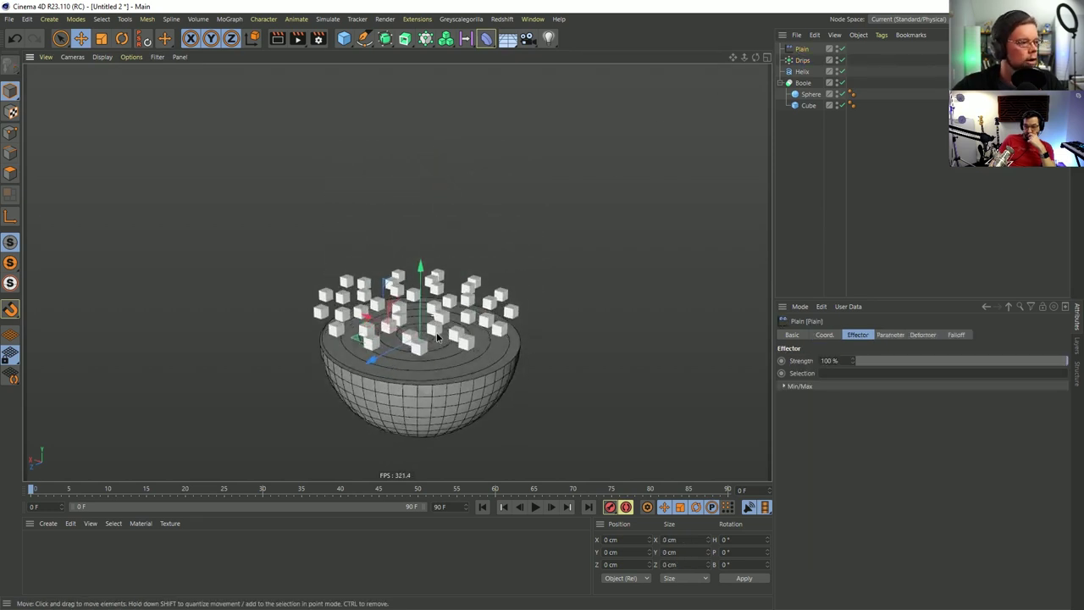
pyautogui.click(887, 334)
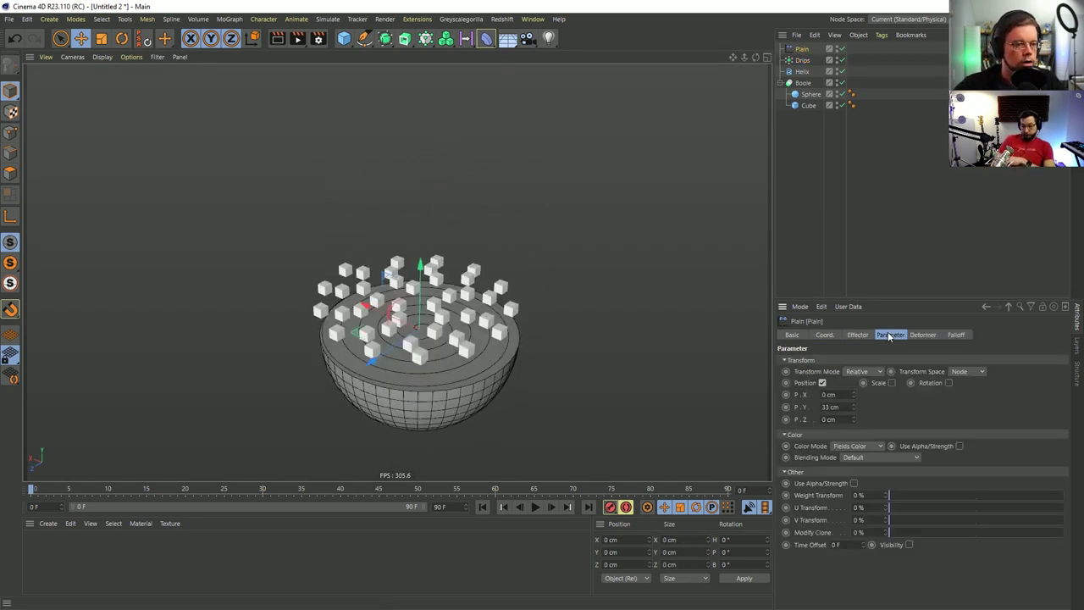
pyautogui.moveTo(854, 407); pyautogui.dragTo(899, 388)
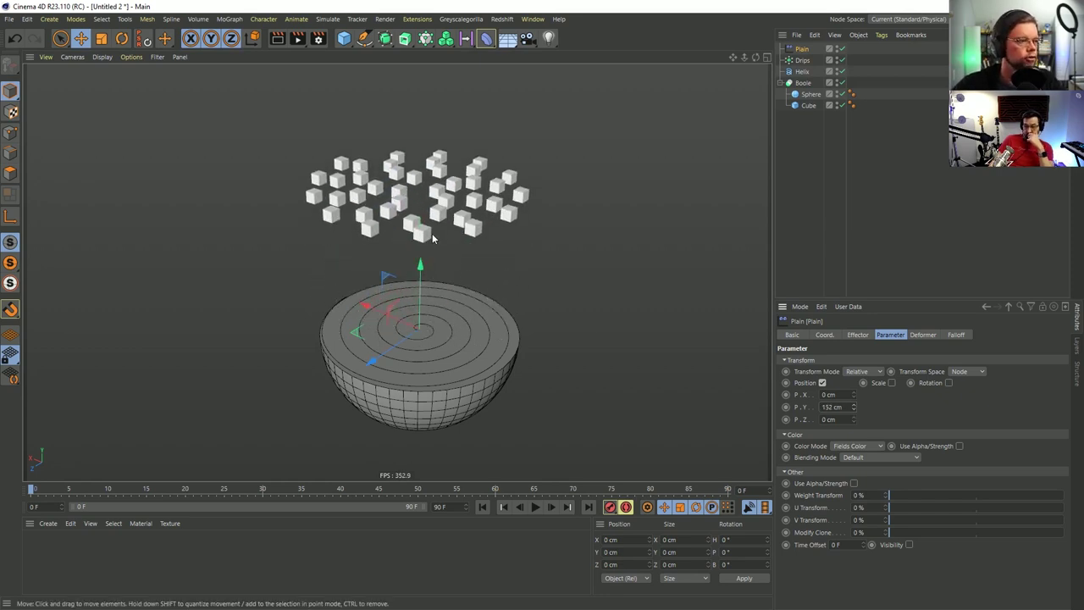
pyautogui.keyDown('alt'); pyautogui.moveTo(437, 263); pyautogui.dragTo(434, 194); pyautogui.keyUp('alt')
pyautogui.moveTo(856, 414)
pyautogui.mouseDown()
pyautogui.moveTo(855, 440)
pyautogui.moveTo(855, 423)
pyautogui.mouseUp()
pyautogui.keyDown('alt'); pyautogui.moveTo(500, 326); pyautogui.dragTo(481, 291); pyautogui.keyUp('alt')
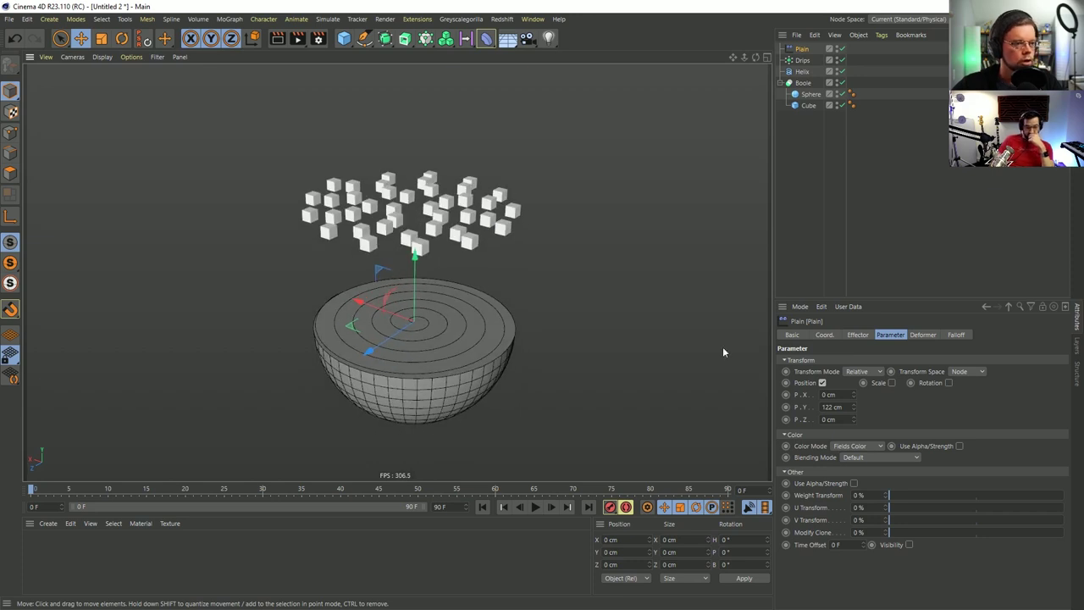
# Add a Linear Field to the Plain effector's falloff and move it along X to about 78 cm.
pyautogui.click(955, 335)
pyautogui.click(820, 445)
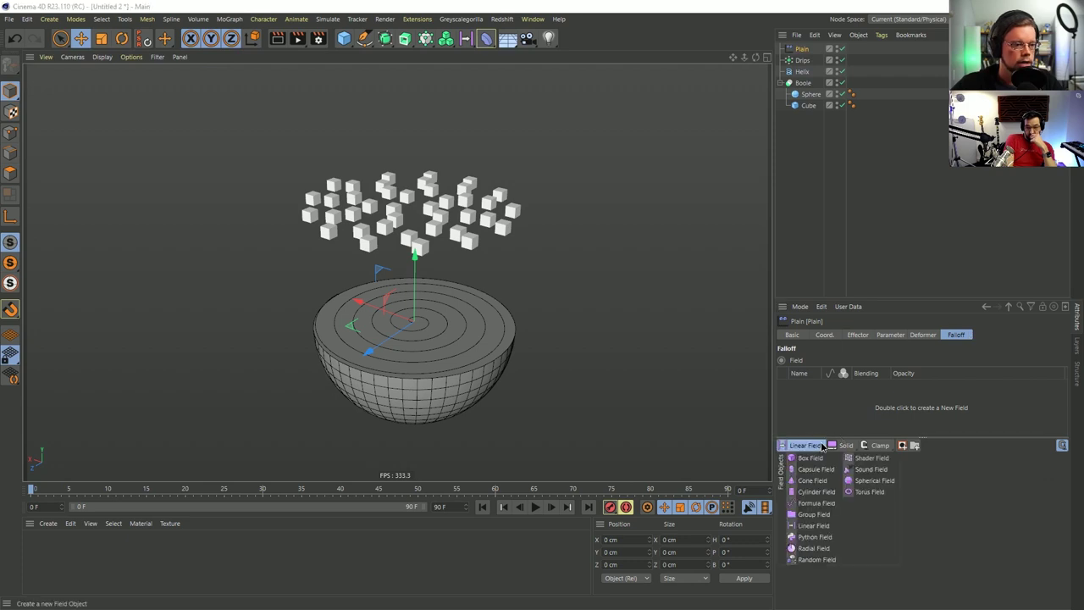
pyautogui.click(832, 529)
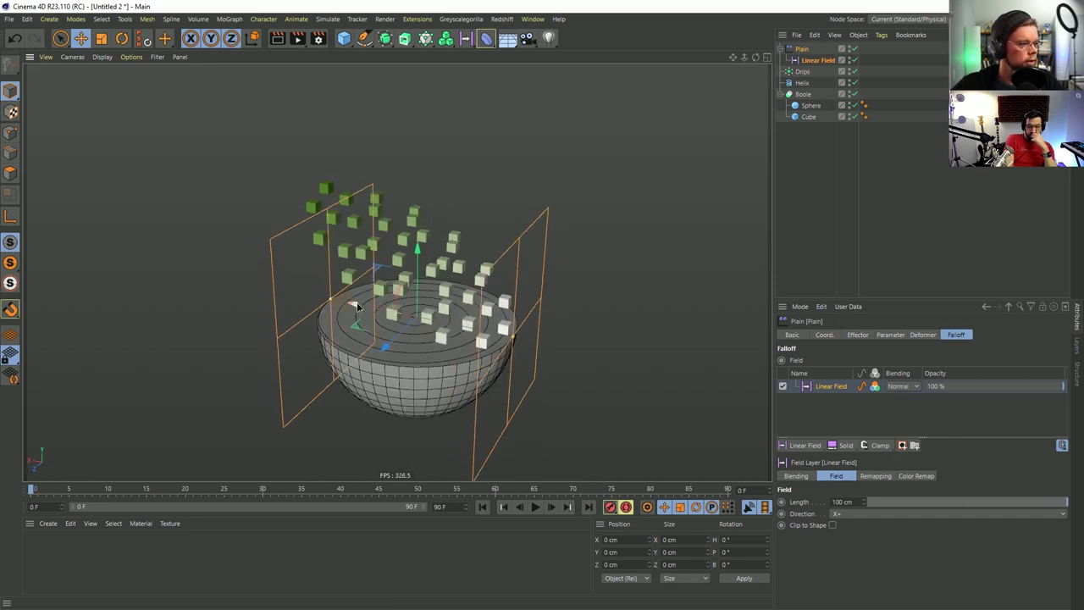
pyautogui.moveTo(358, 295); pyautogui.dragTo(412, 291)
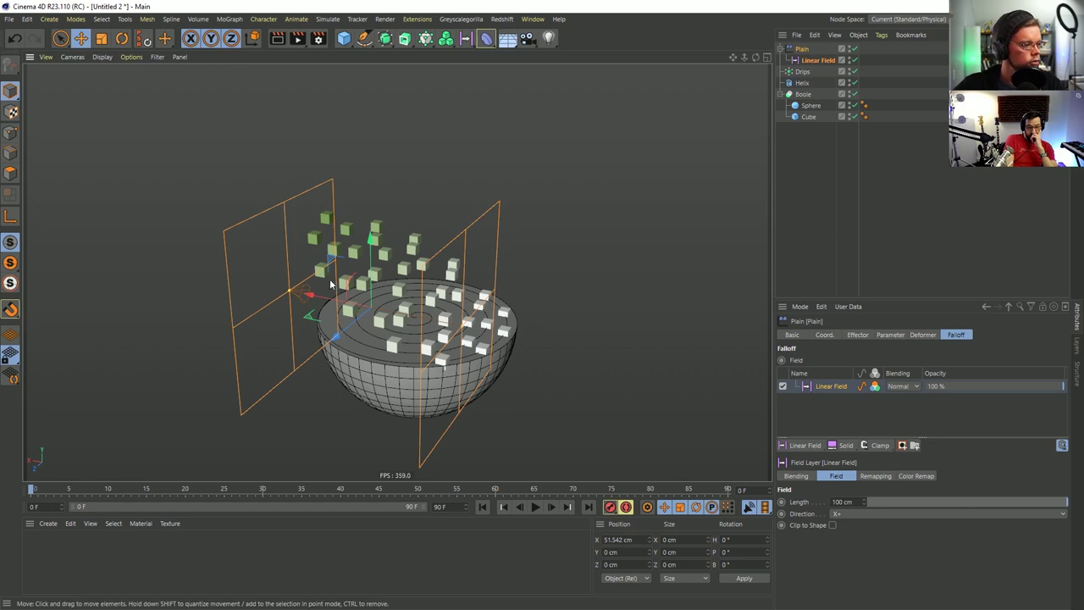
pyautogui.moveTo(290, 294); pyautogui.dragTo(354, 310)
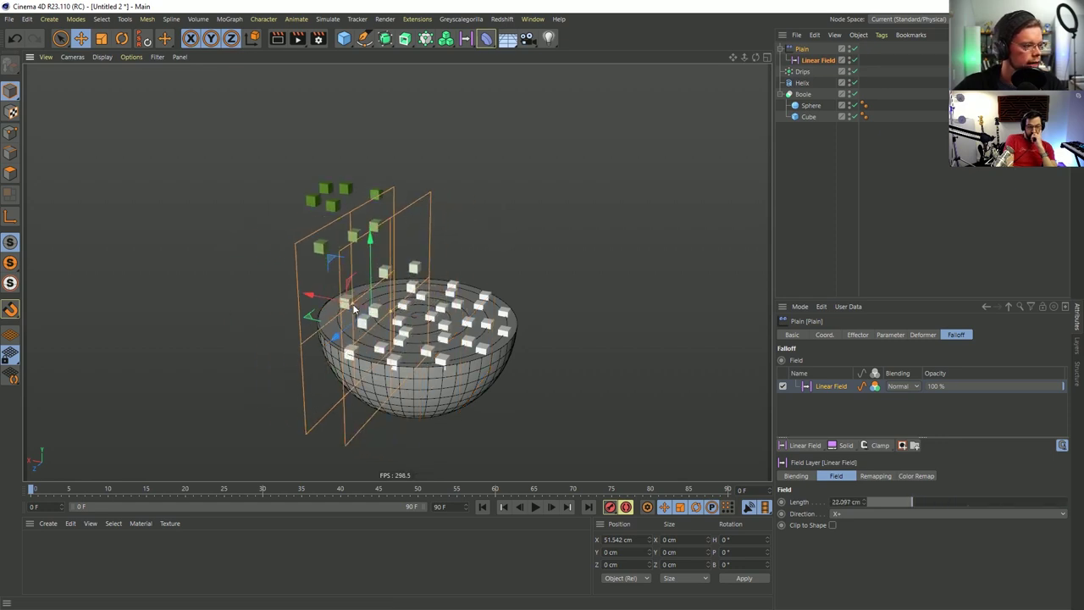
pyautogui.hotkey('ctrl', 'z')
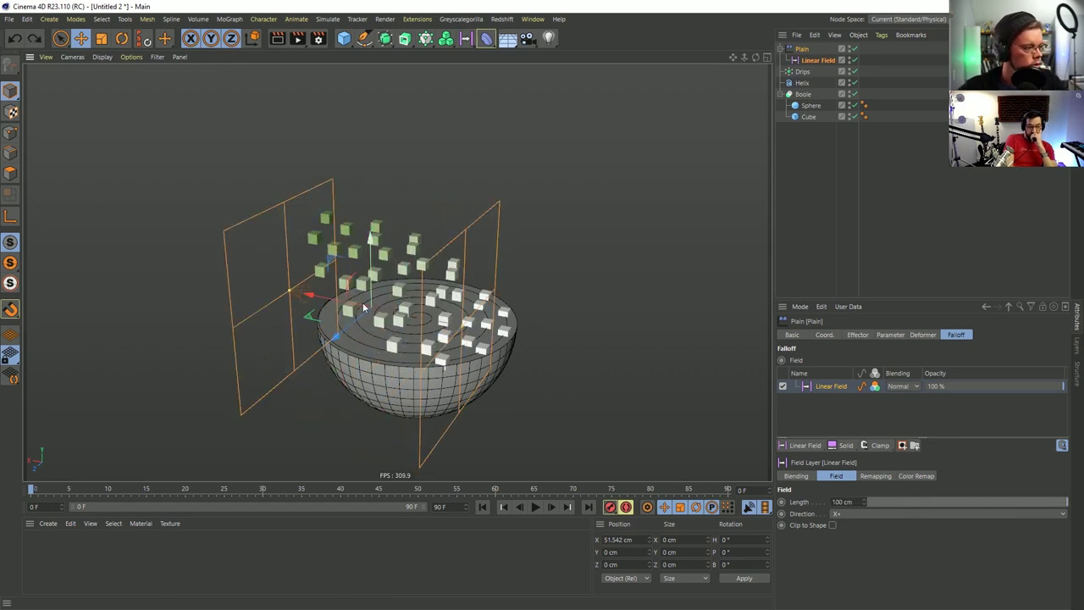
pyautogui.moveTo(327, 305); pyautogui.dragTo(286, 303)
pyautogui.keyDown('alt'); pyautogui.moveTo(287, 302); pyautogui.dragTo(395, 277); pyautogui.keyUp('alt')
pyautogui.keyDown('alt'); pyautogui.moveTo(323, 291); pyautogui.dragTo(536, 211); pyautogui.keyUp('alt')
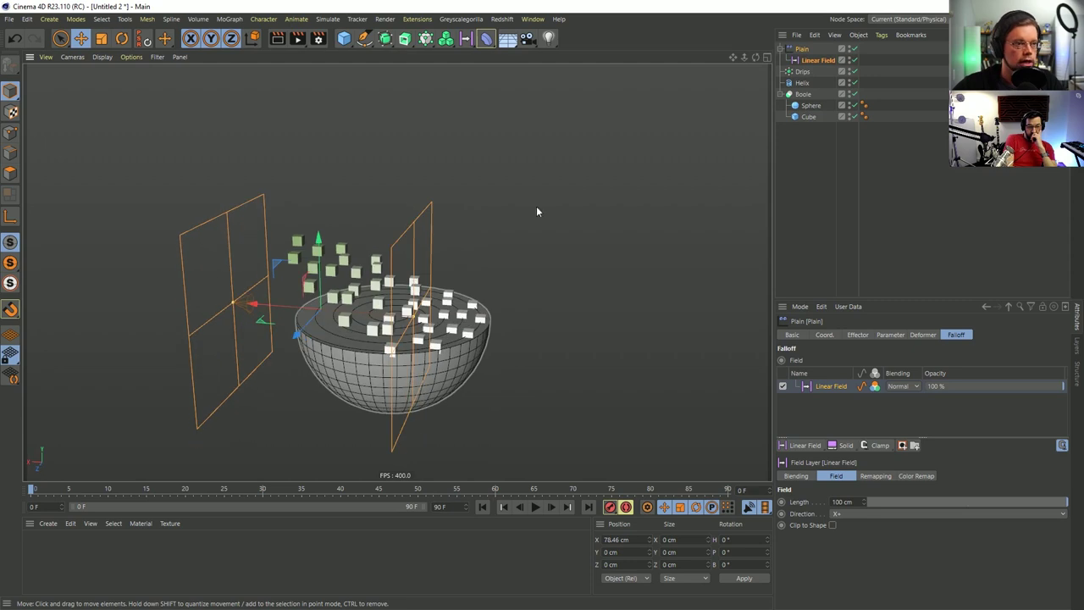
# Add a Random Field to the Plain effector's falloff, with random mode Random and blending set to Multiply.
pyautogui.click(804, 445)
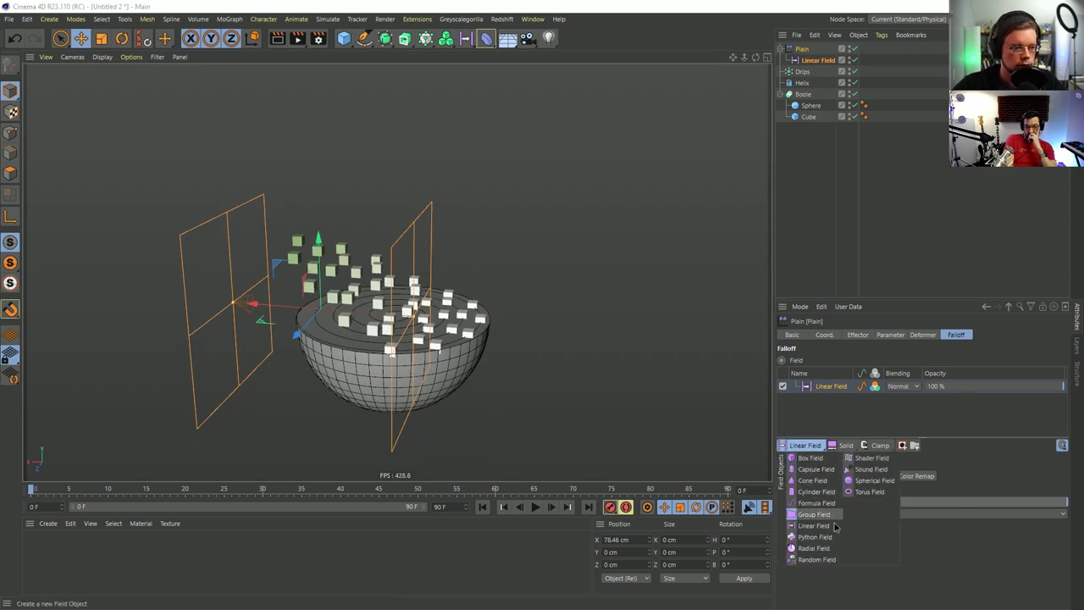
pyautogui.click(812, 560)
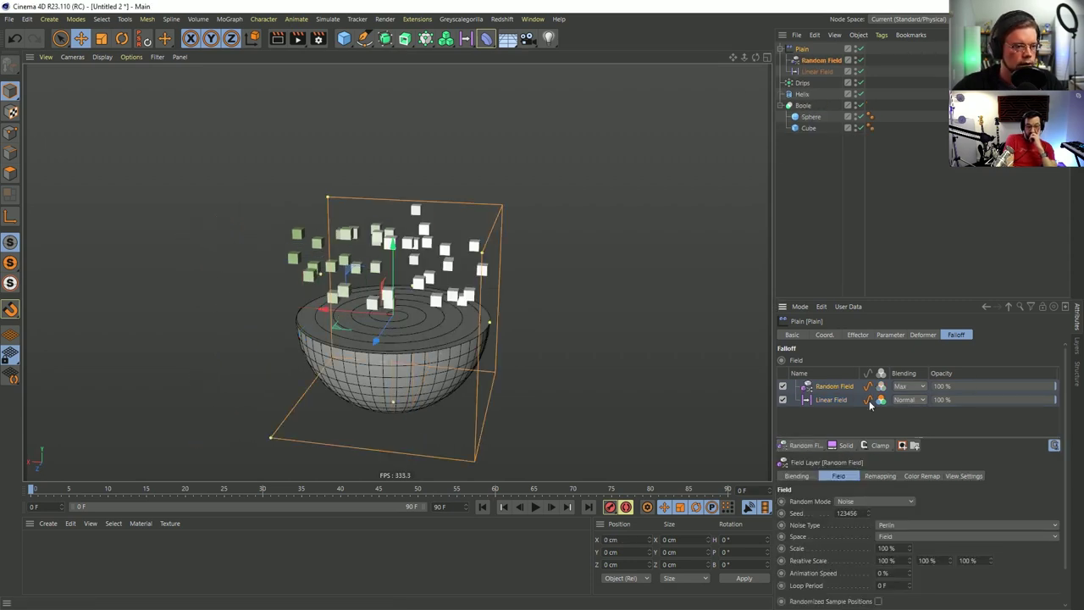
pyautogui.click(851, 502)
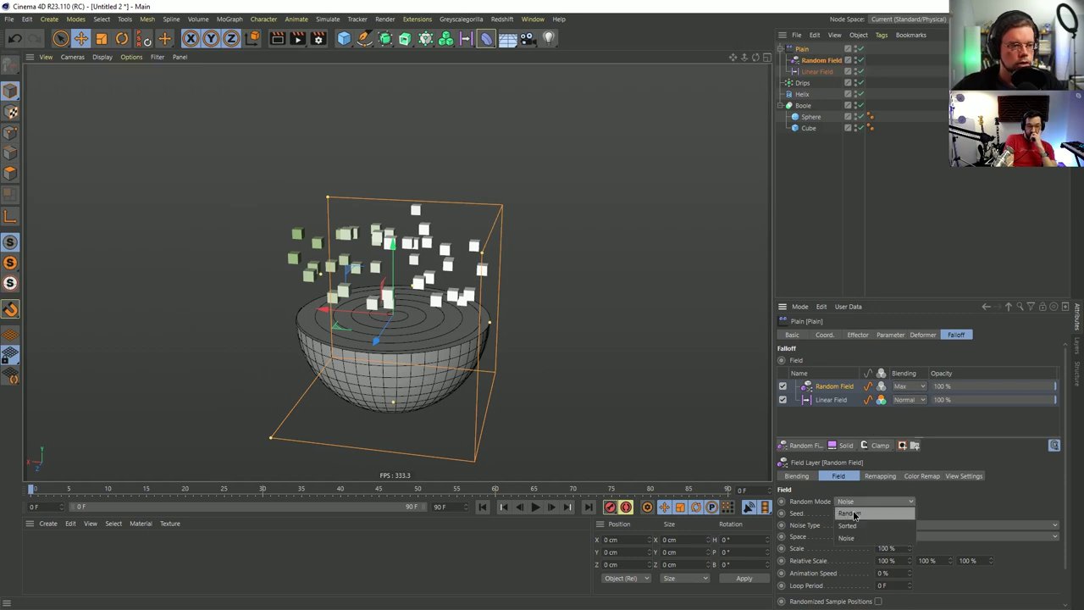
pyautogui.click(849, 513)
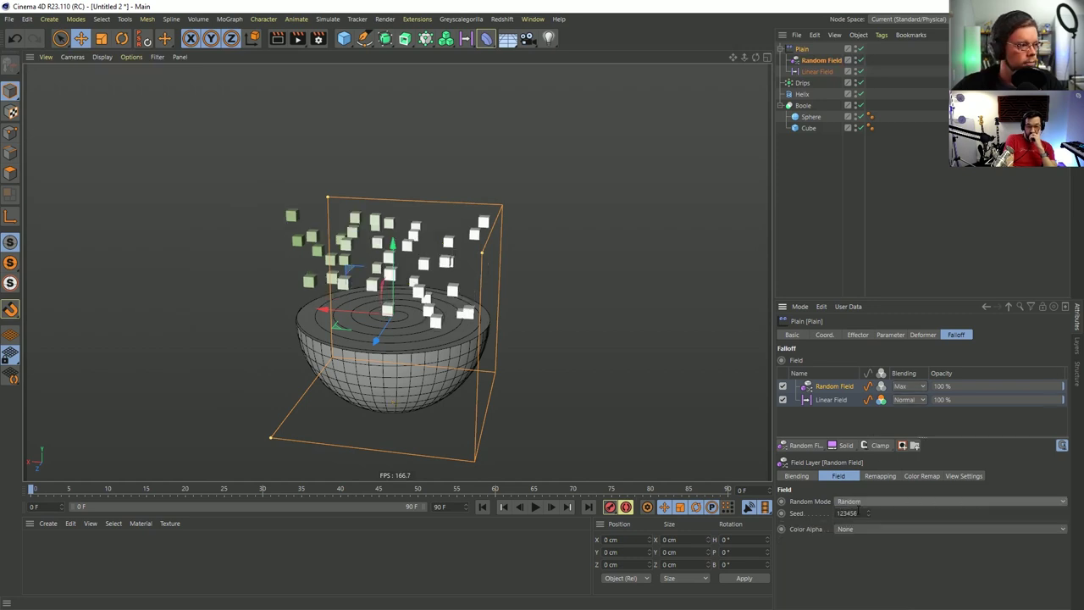
pyautogui.click(901, 388)
pyautogui.click(908, 442)
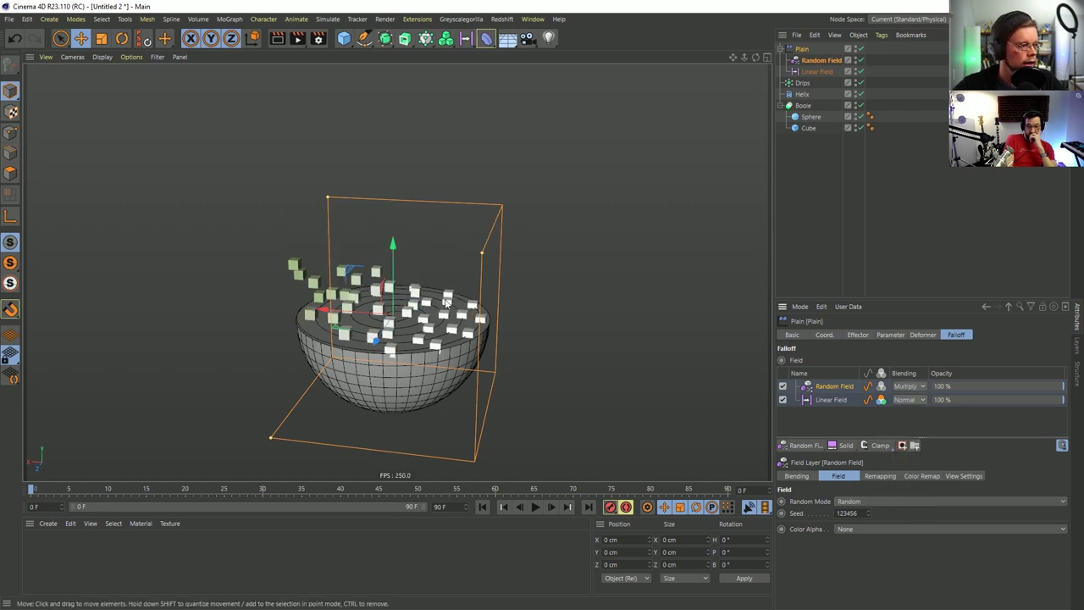
pyautogui.keyDown('alt'); pyautogui.moveTo(292, 321); pyautogui.dragTo(315, 318); pyautogui.keyUp('alt')
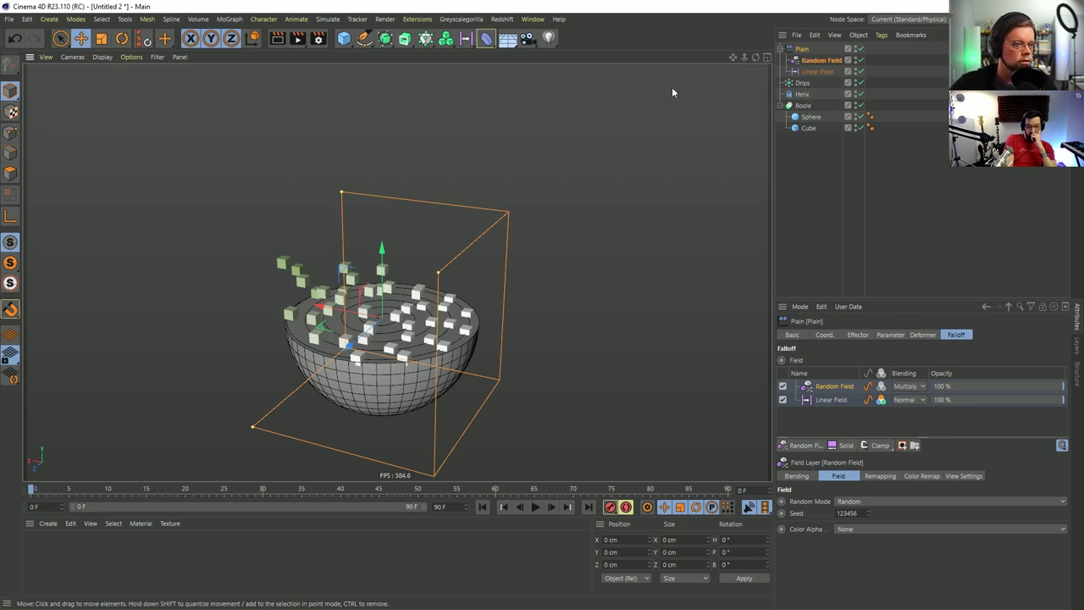
# Move the Linear Field along X to about 9 cm and turn off its color channel in the Plain effector's falloff.
pyautogui.click(815, 72)
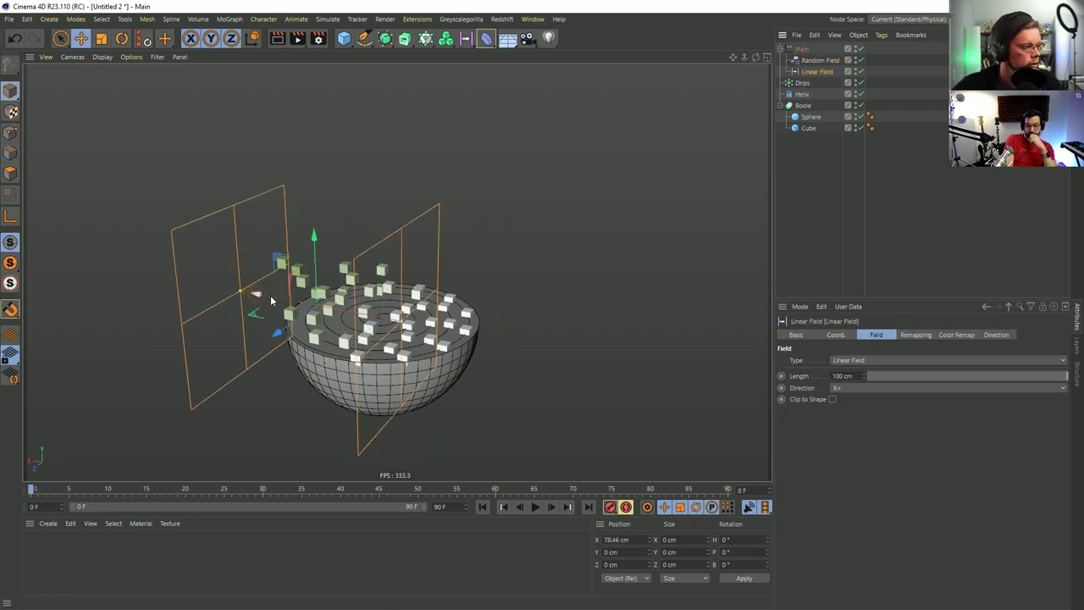
pyautogui.moveTo(269, 308); pyautogui.dragTo(320, 301)
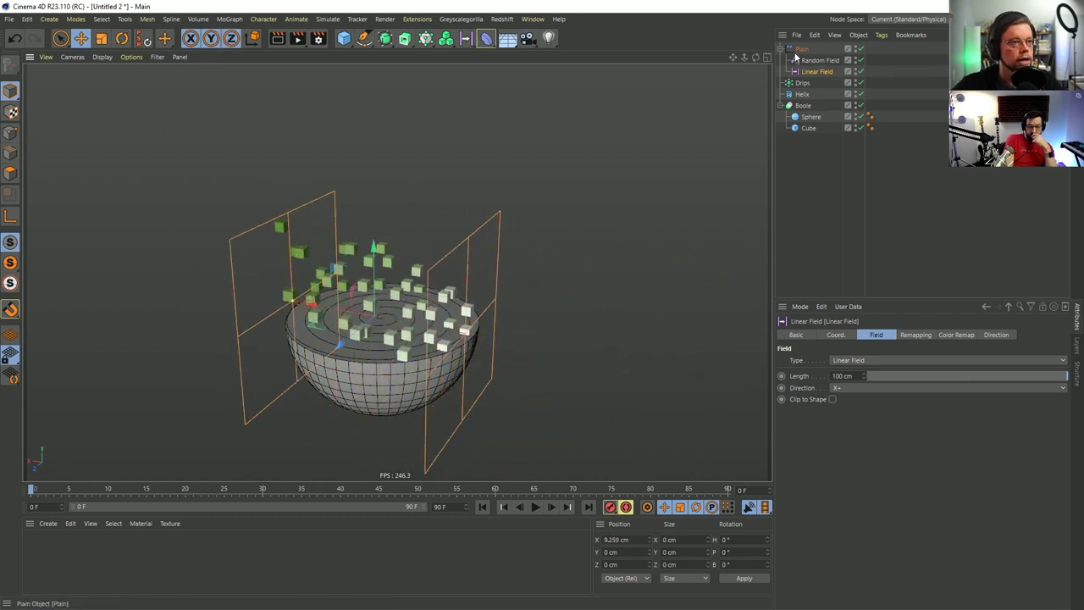
pyautogui.click(801, 49)
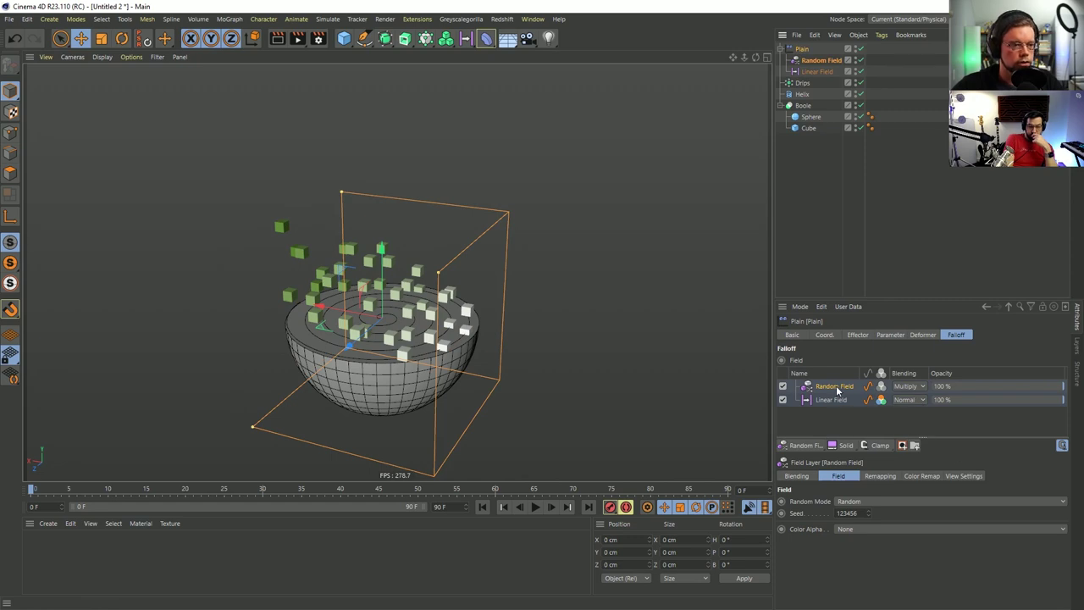
pyautogui.click(885, 403)
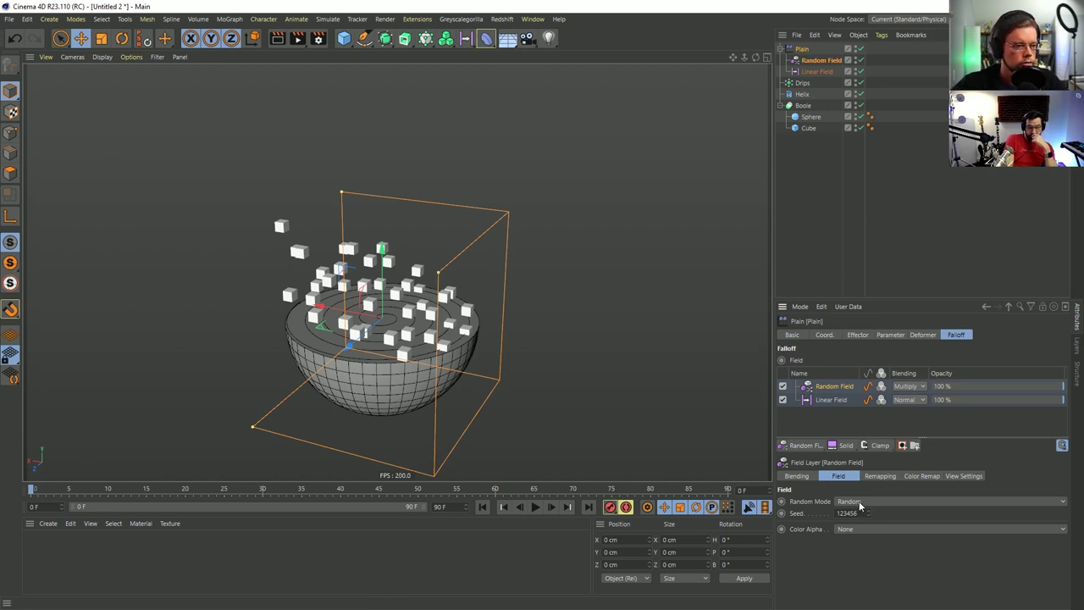
# Try different lengths and positions for the Linear Field, ending at a length of about 34 cm and about 17 cm on X.
pyautogui.click(817, 71)
pyautogui.moveTo(338, 283); pyautogui.dragTo(248, 290)
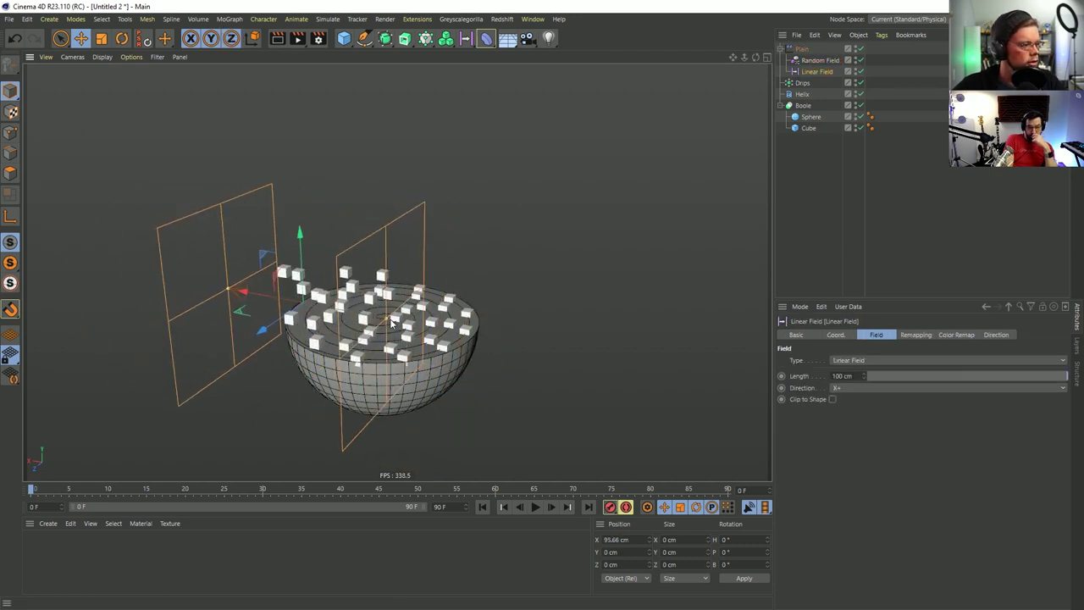
pyautogui.moveTo(391, 322); pyautogui.dragTo(589, 373)
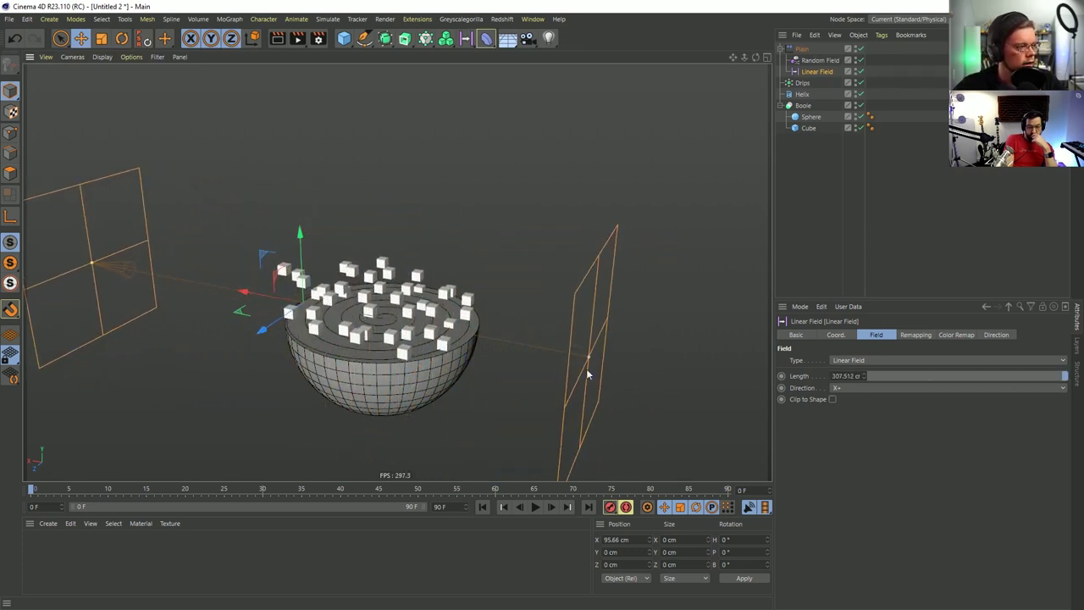
pyautogui.moveTo(262, 291); pyautogui.dragTo(332, 309)
pyautogui.moveTo(719, 380); pyautogui.dragTo(420, 349)
pyautogui.moveTo(339, 308); pyautogui.dragTo(405, 318)
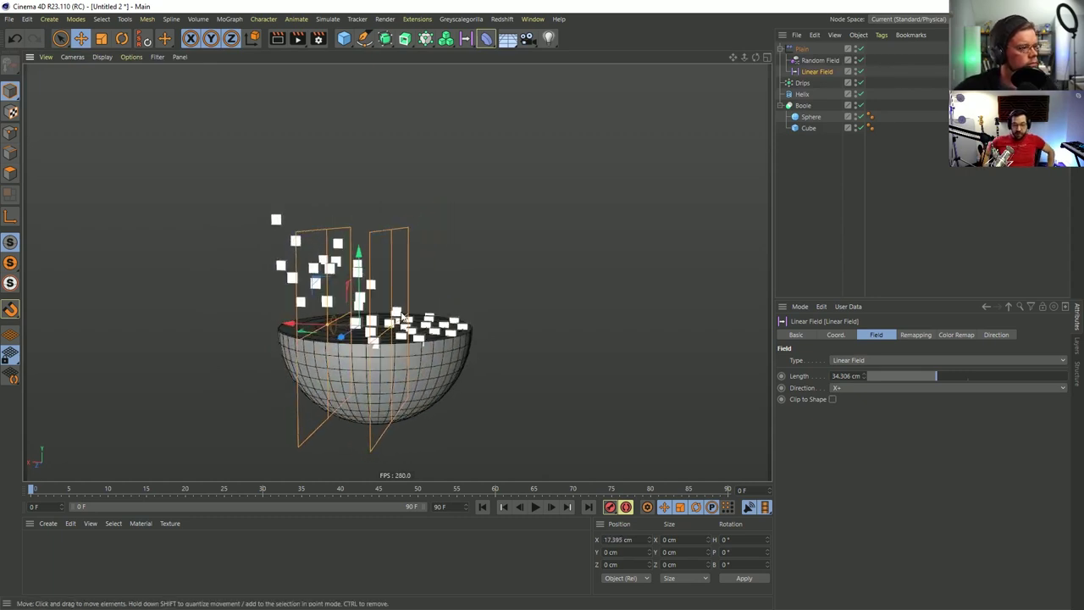
pyautogui.scroll(5, 405, 318)
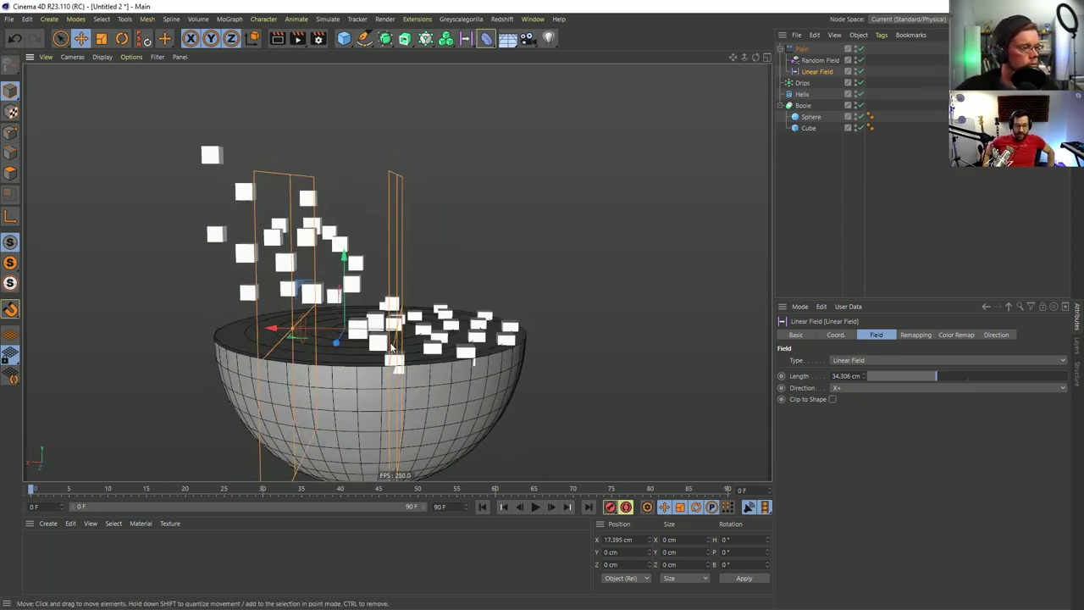
# Check the chocolate drip reference post on Instagram and widen the Linear Field to about 229 cm, placed at about 82 cm on X.
pyautogui.hotkey('alt', 'Tab')
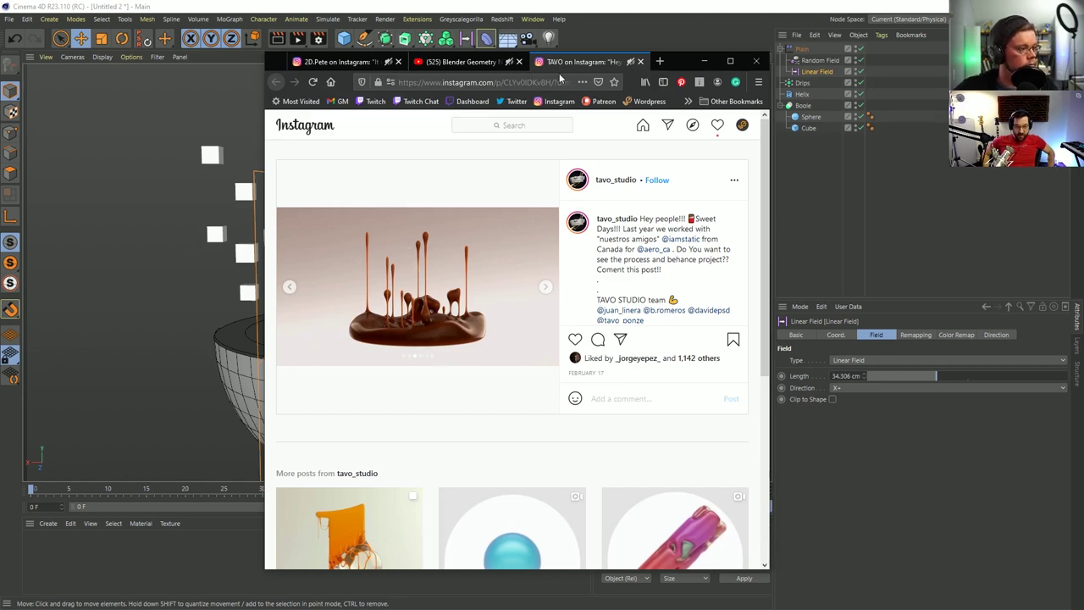
pyautogui.click(614, 12)
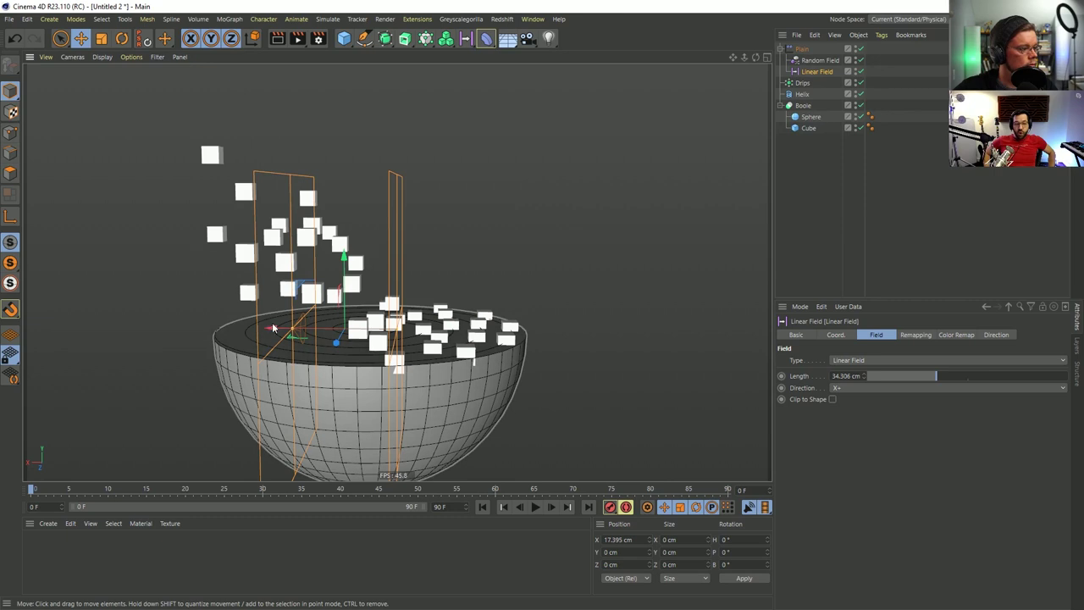
pyautogui.moveTo(293, 333); pyautogui.dragTo(83, 325)
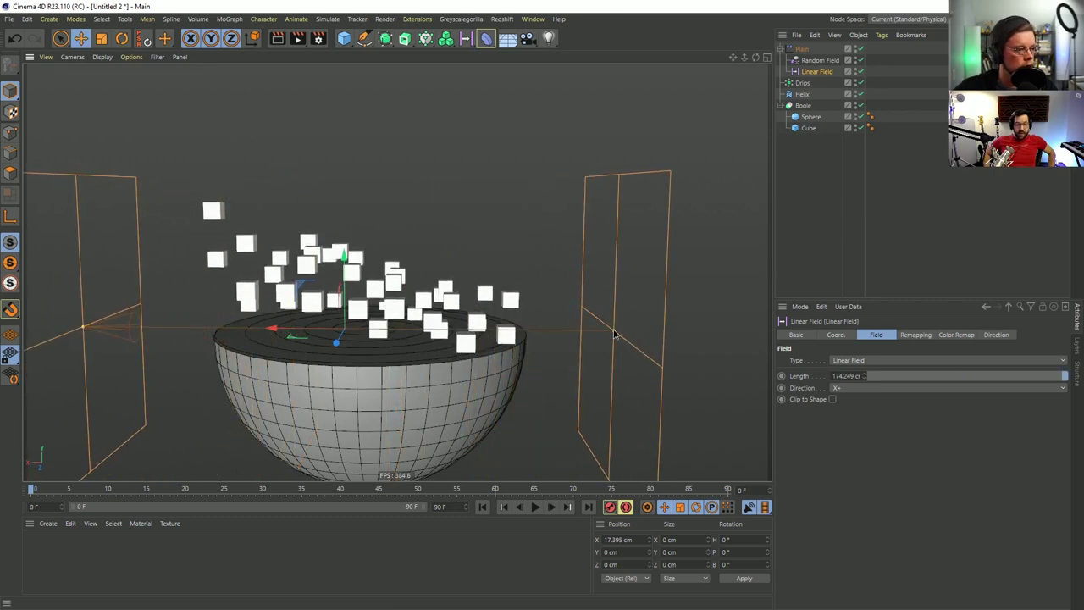
pyautogui.moveTo(613, 331); pyautogui.dragTo(696, 332)
pyautogui.scroll(-5, 519, 337)
pyautogui.moveTo(518, 337); pyautogui.dragTo(630, 328)
pyautogui.moveTo(615, 282); pyautogui.dragTo(359, 204)
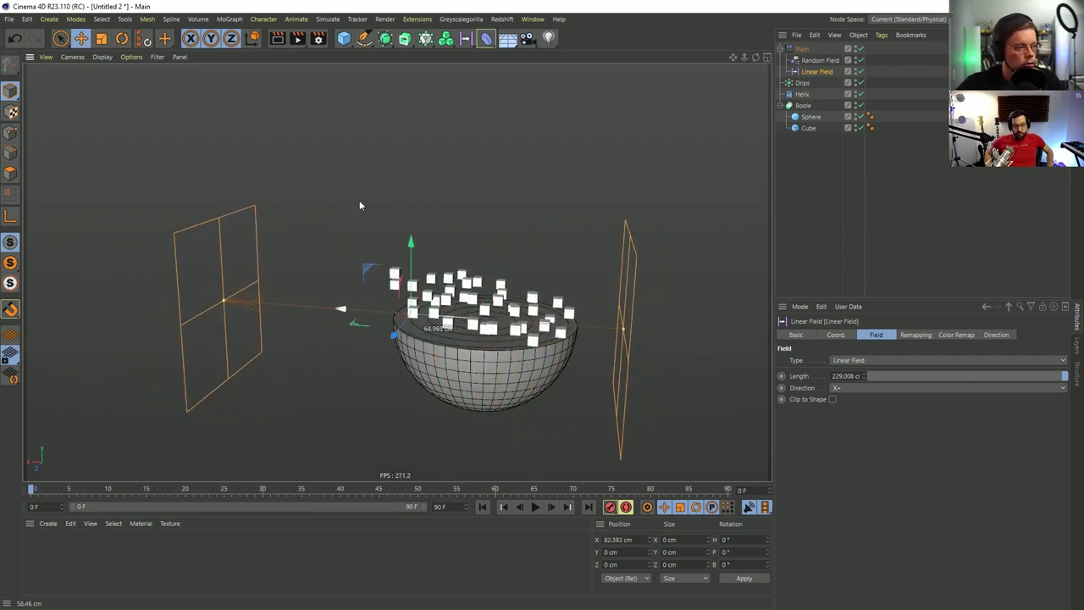
# Add a Tracer linked to the Drips matrix and play the animation.
pyautogui.click(800, 82)
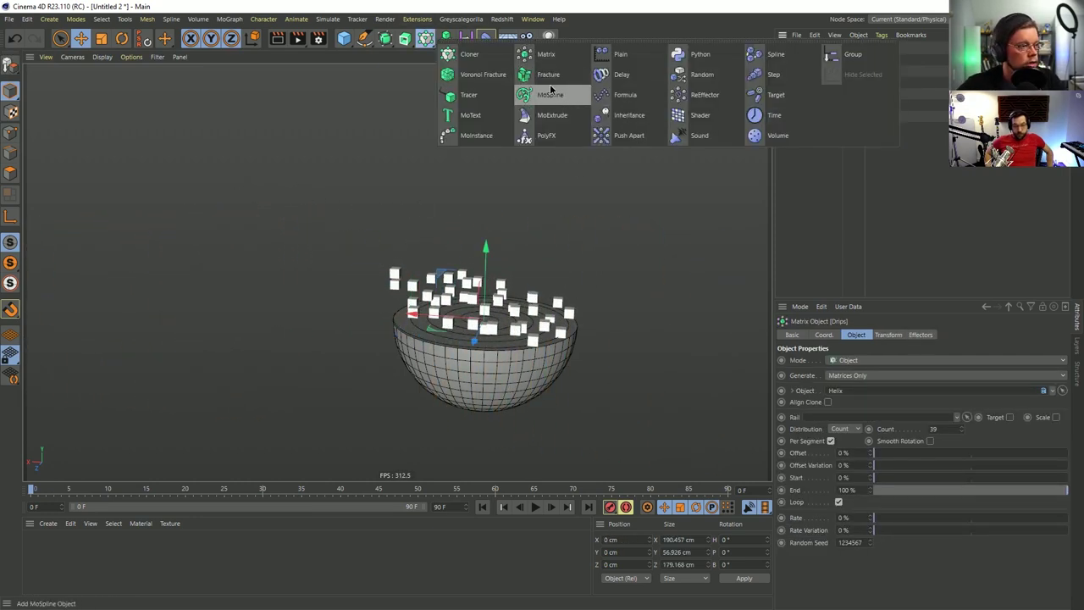
pyautogui.click(468, 96)
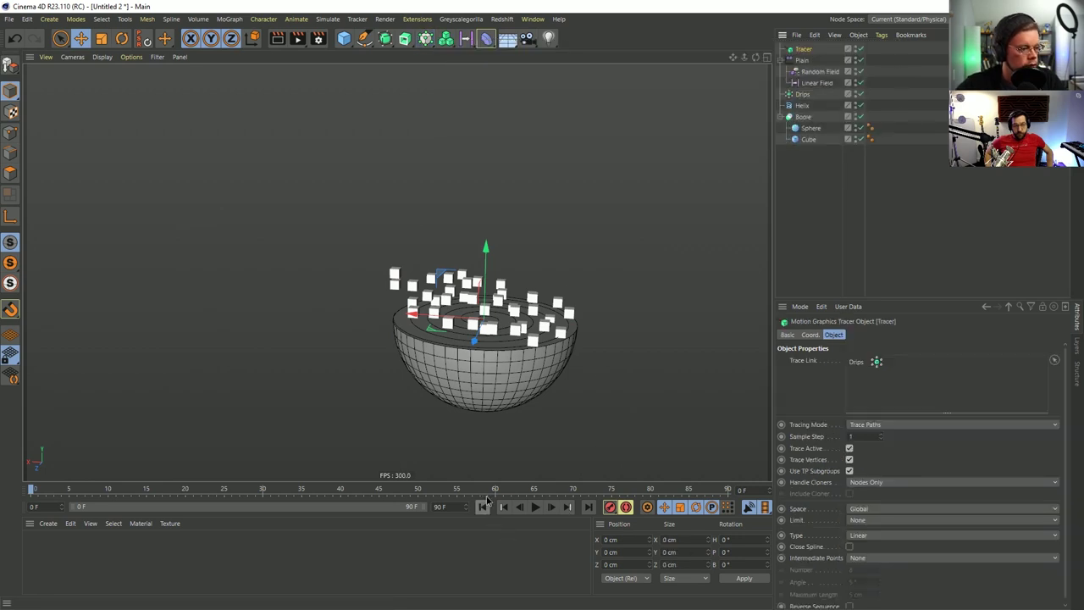
pyautogui.click(532, 506)
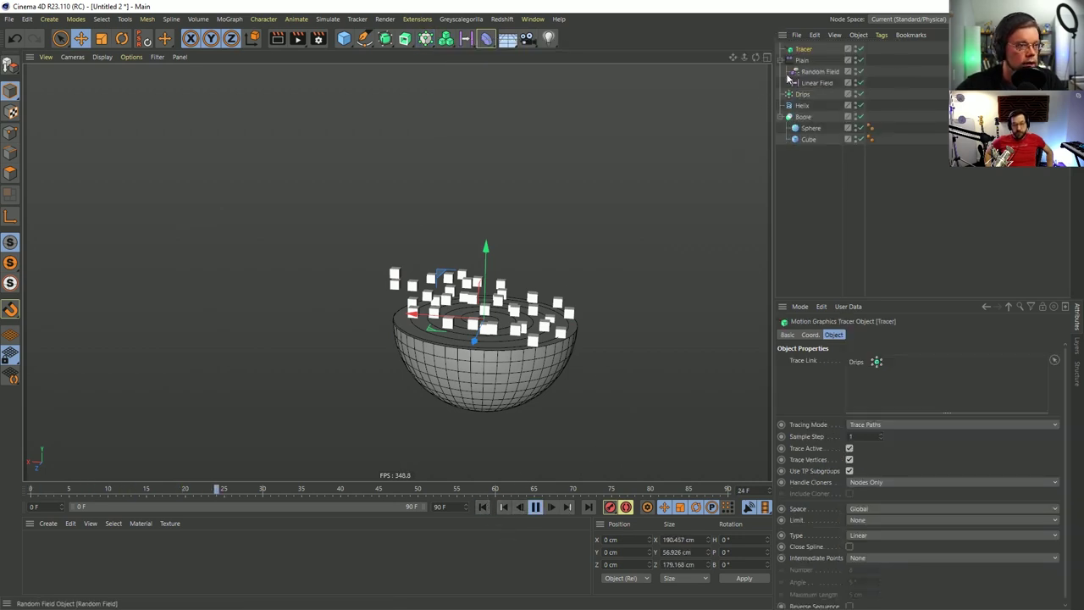
# Extend the timeline to 999 frames and move the Linear Field to about -341 cm on X during playback.
pyautogui.click(811, 83)
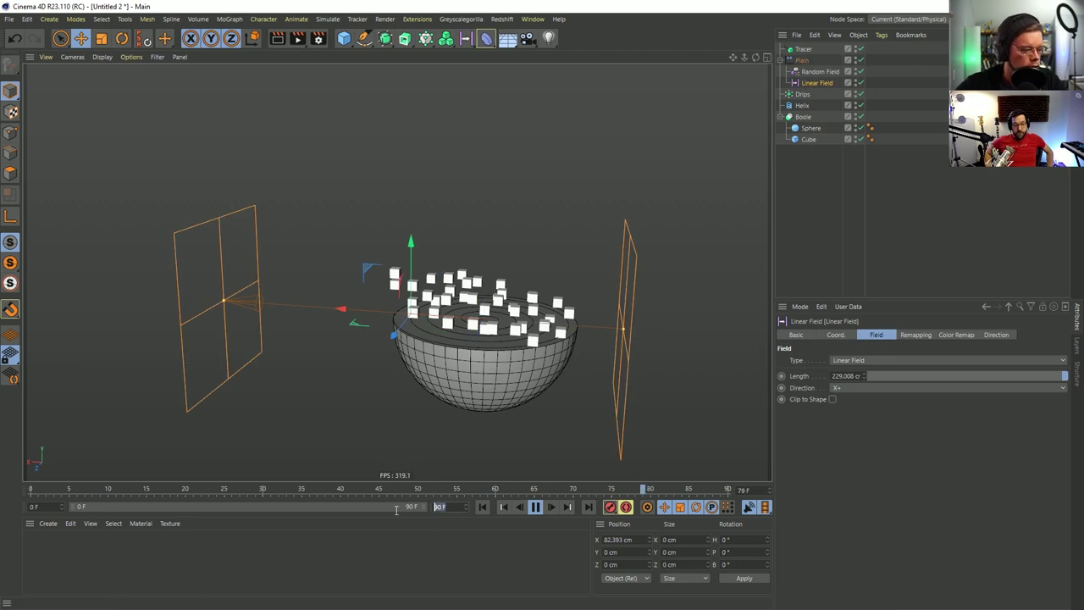
pyautogui.press('Return')
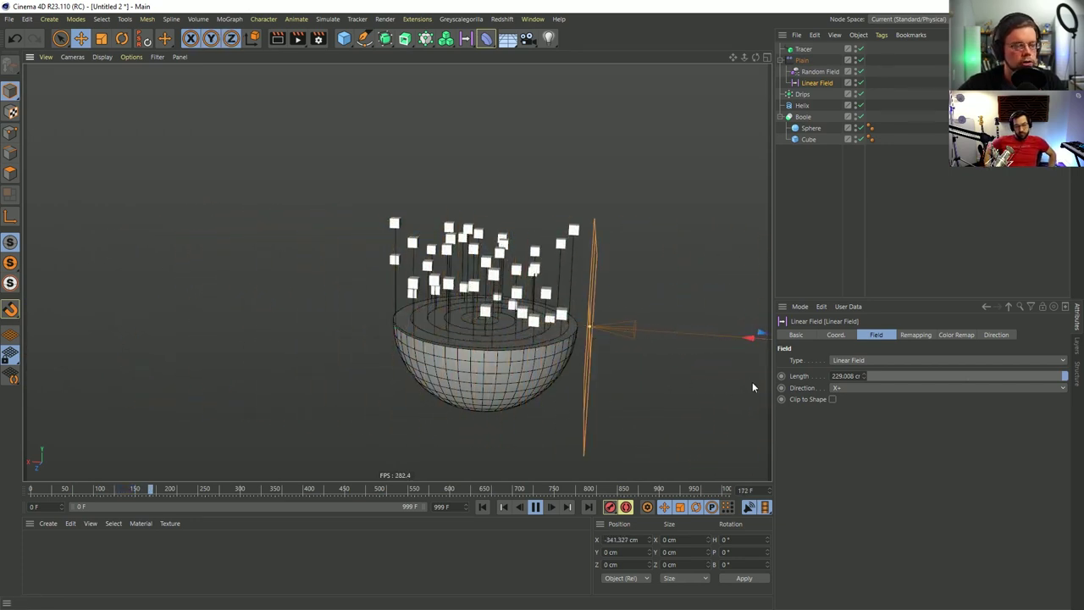
# Delete the Tracer, stop the playback and return the timeline to frame 41.
pyautogui.click(803, 51)
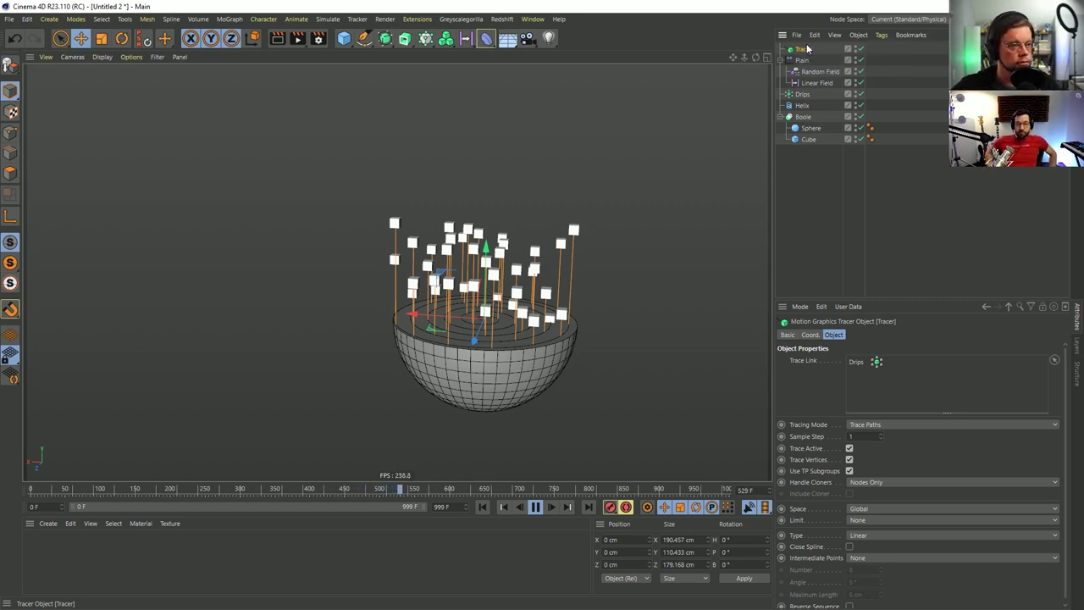
pyautogui.press('Delete')
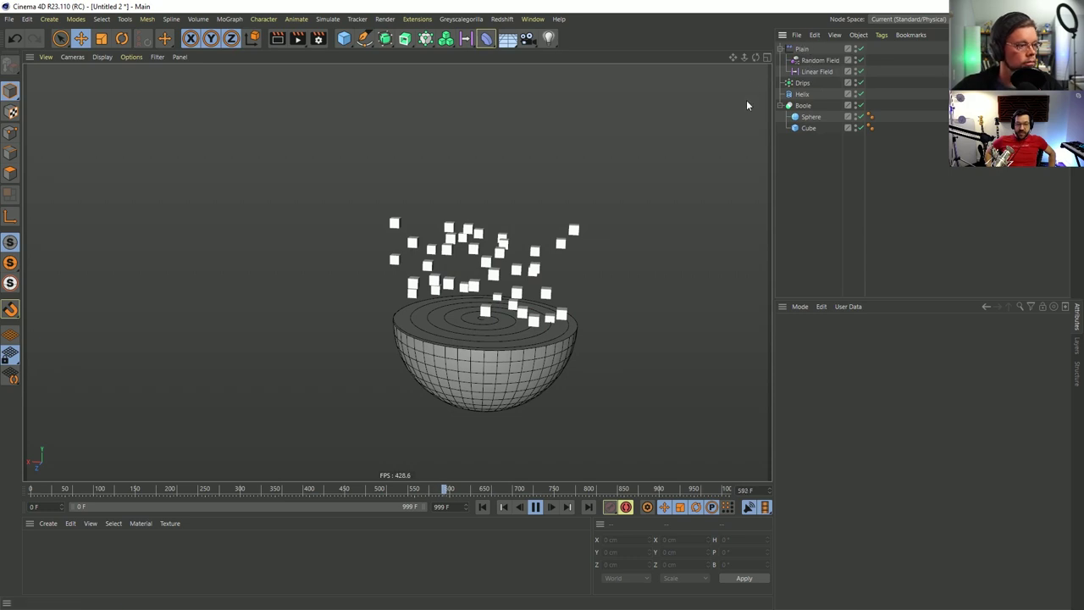
pyautogui.click(535, 506)
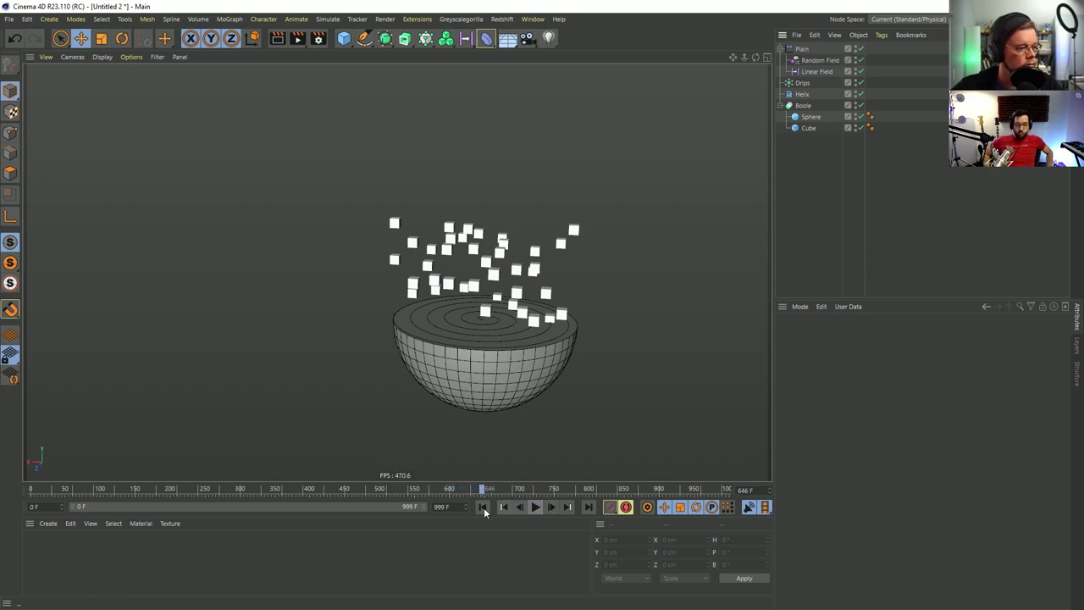
pyautogui.moveTo(467, 490); pyautogui.dragTo(178, 489)
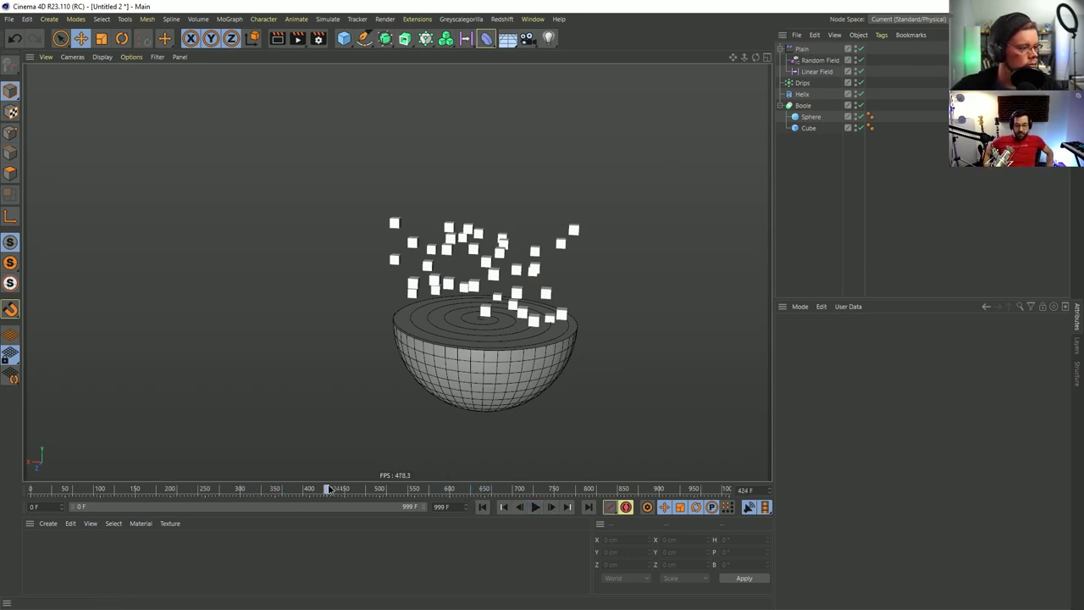
pyautogui.moveTo(428, 489); pyautogui.dragTo(59, 490)
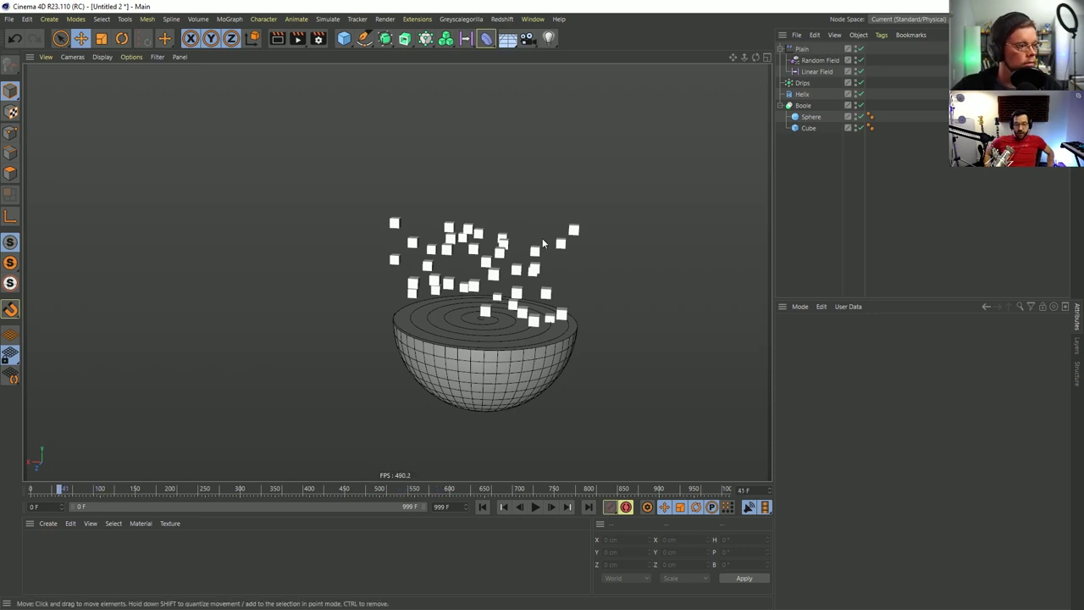
# Add a second Helix spline and set its plane to XZ.
pyautogui.keyDown('alt'); pyautogui.moveTo(542, 238); pyautogui.dragTo(484, 288); pyautogui.keyUp('alt')
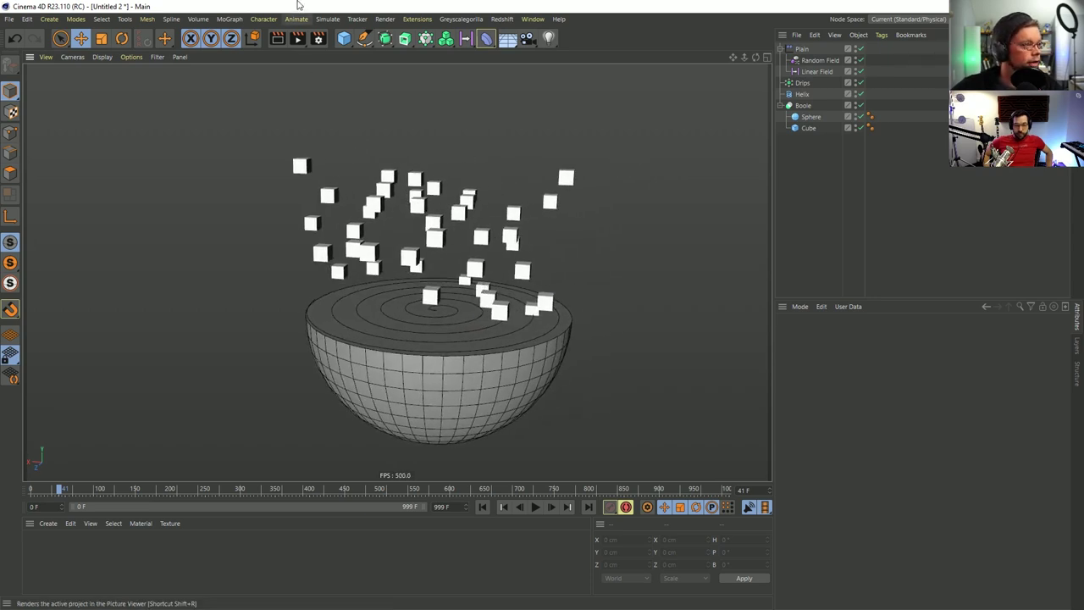
pyautogui.click(364, 38)
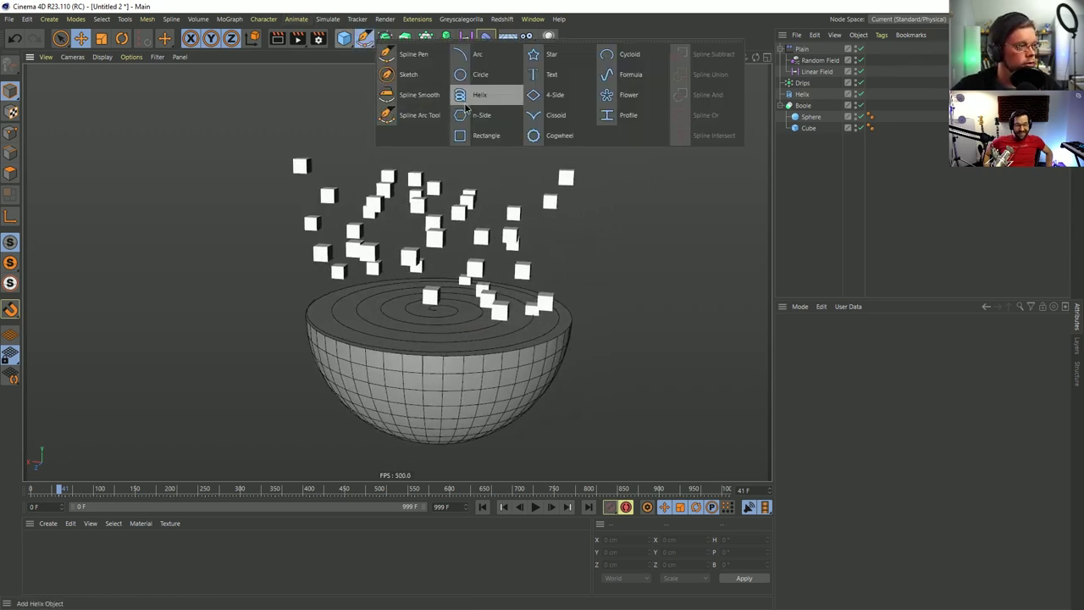
pyautogui.click(466, 109)
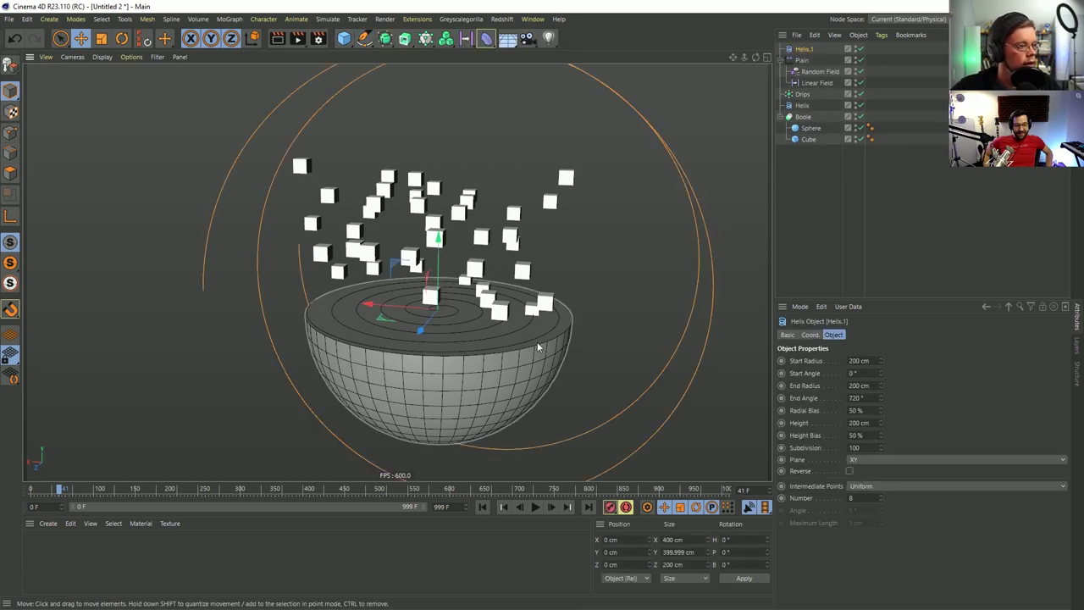
pyautogui.scroll(-2, 874, 456)
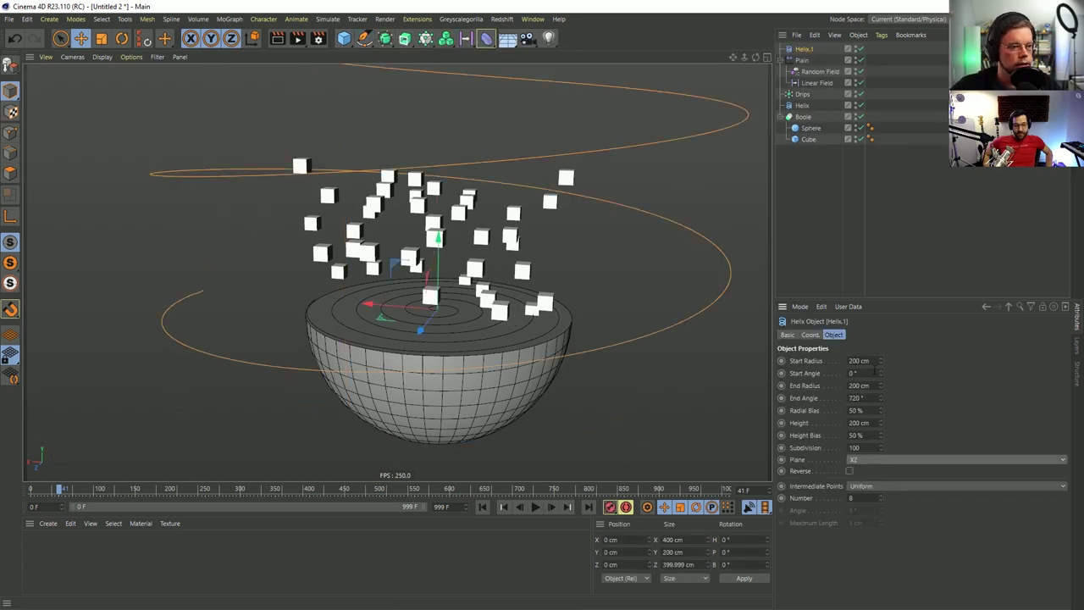
# Straighten the new helix into a vertical line with start and end radius 0 cm and end angle 0°.
pyautogui.click(857, 361)
pyautogui.write('0')
pyautogui.press('Tab')
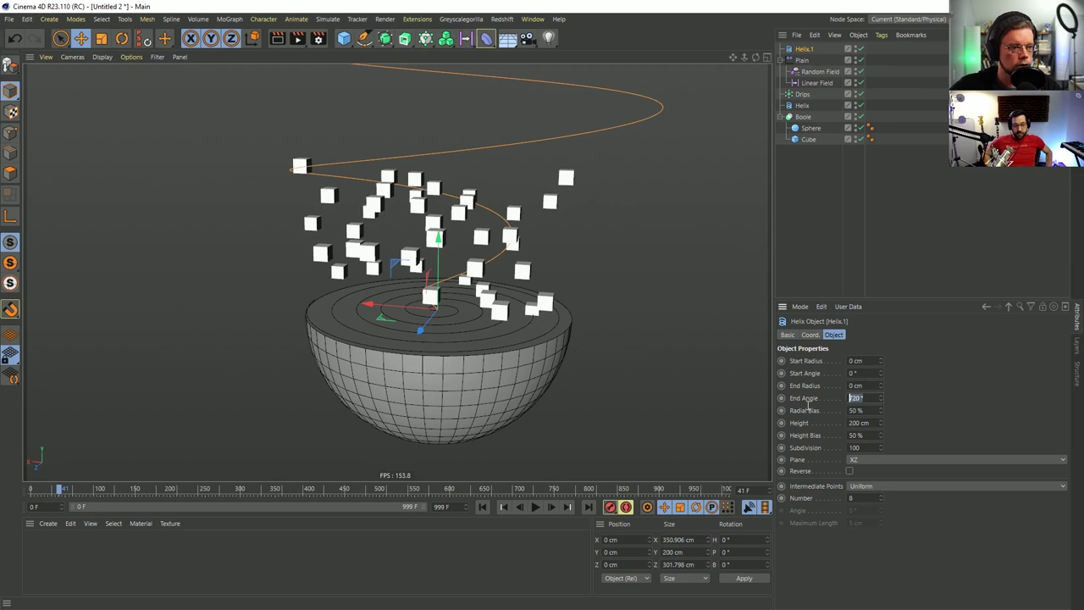
pyautogui.write('0')
pyautogui.press('Return')
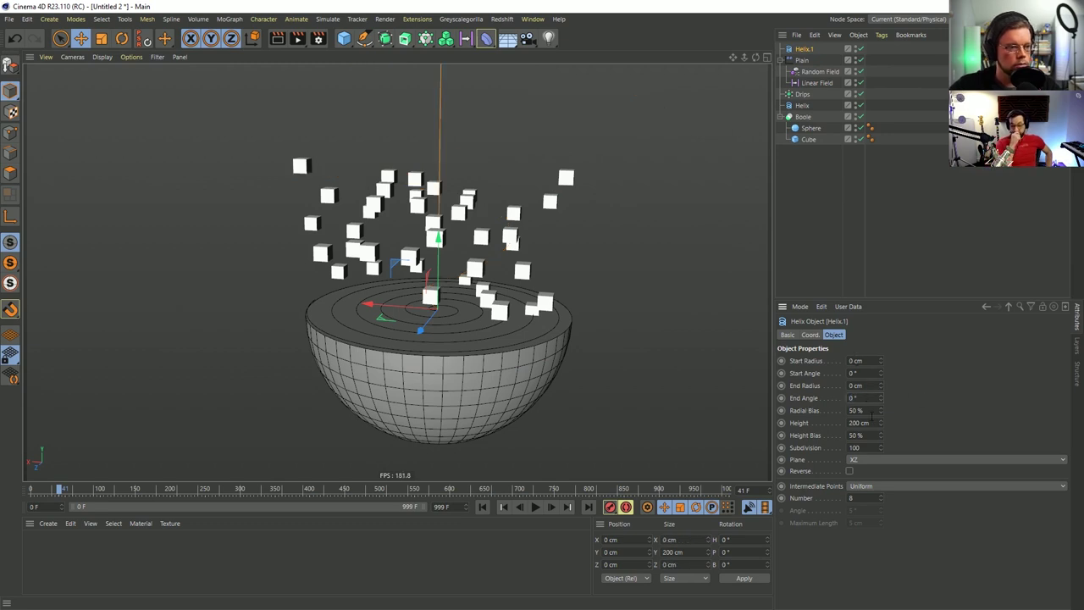
# Add a Cloner and make the straightened helix its child.
pyautogui.scroll(-5, 394, 304)
pyautogui.scroll(4, 399, 298)
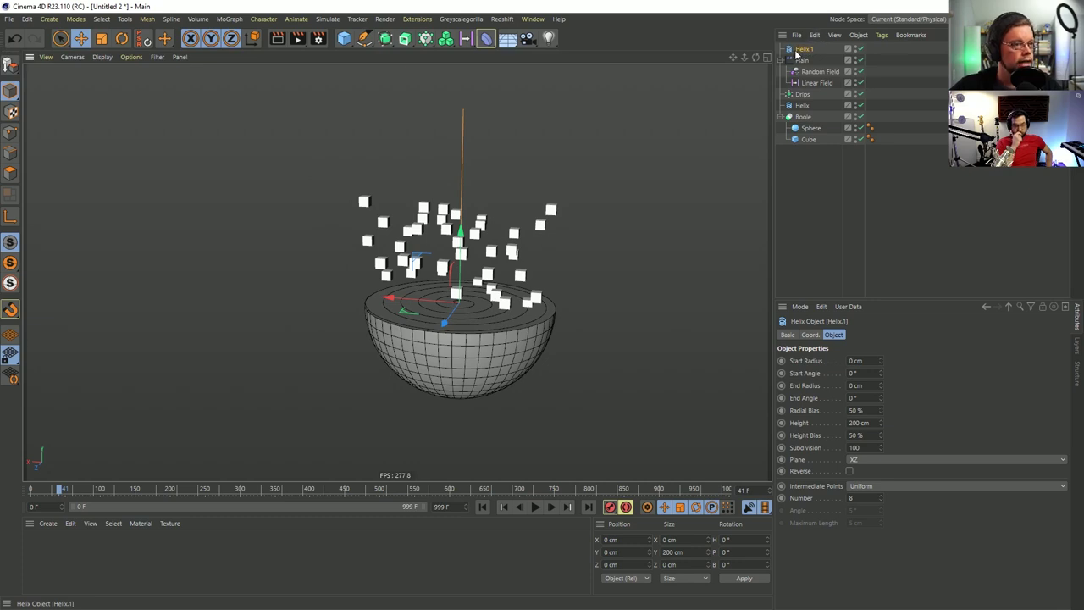
pyautogui.click(420, 44)
pyautogui.click(474, 72)
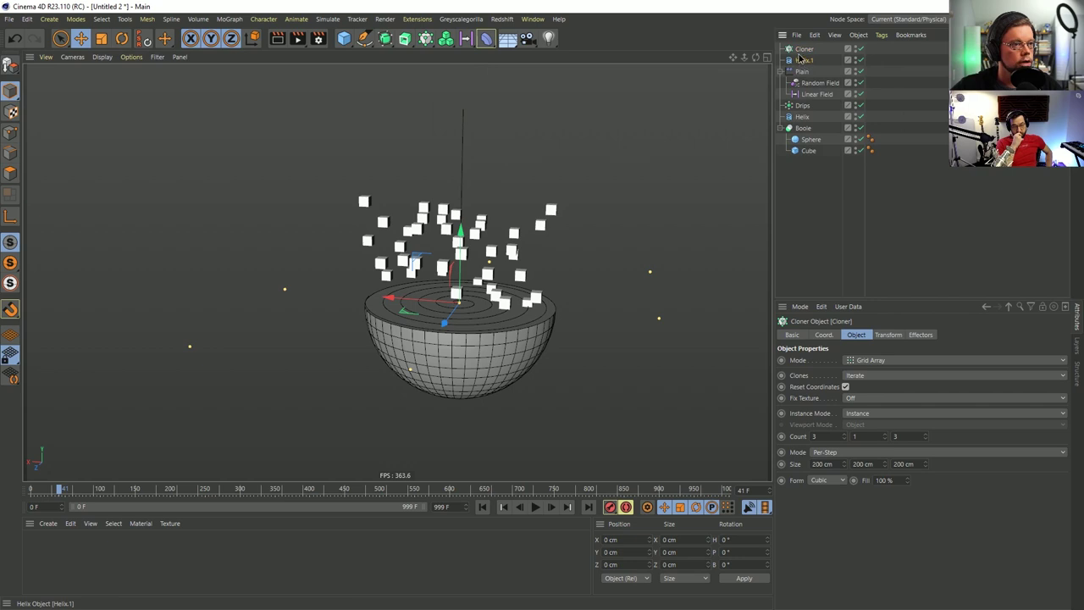
pyautogui.moveTo(799, 58); pyautogui.dragTo(802, 49)
# Set the Cloner to Object mode on the spiral Helix, with a count of 24 and Align Clone off.
pyautogui.click(881, 361)
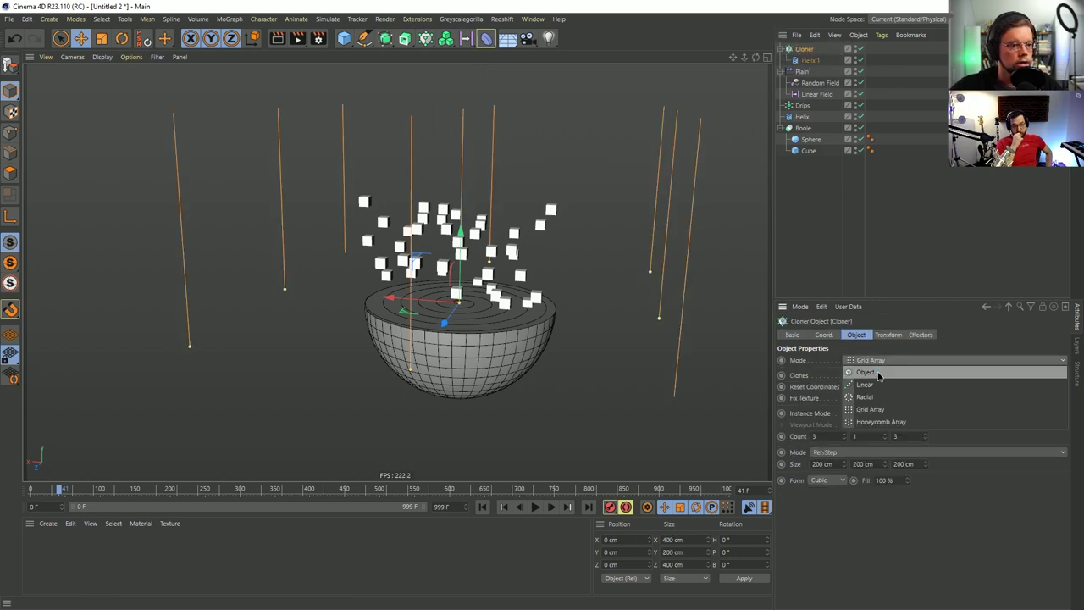
pyautogui.click(879, 374)
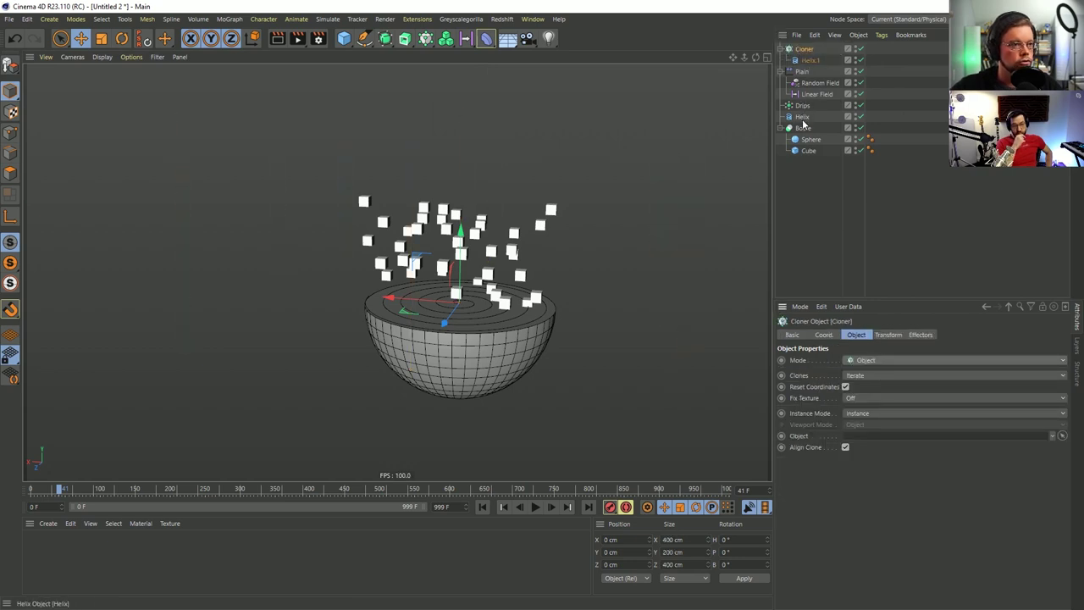
pyautogui.moveTo(801, 116); pyautogui.dragTo(870, 386)
pyautogui.moveTo(880, 438); pyautogui.dragTo(881, 437)
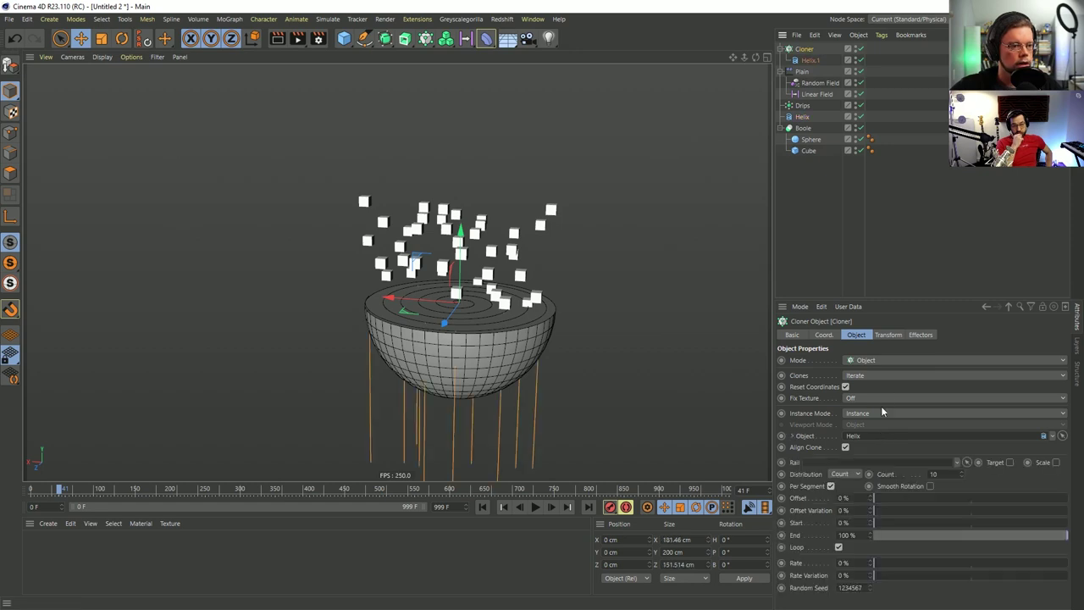
pyautogui.moveTo(961, 474); pyautogui.dragTo(974, 474)
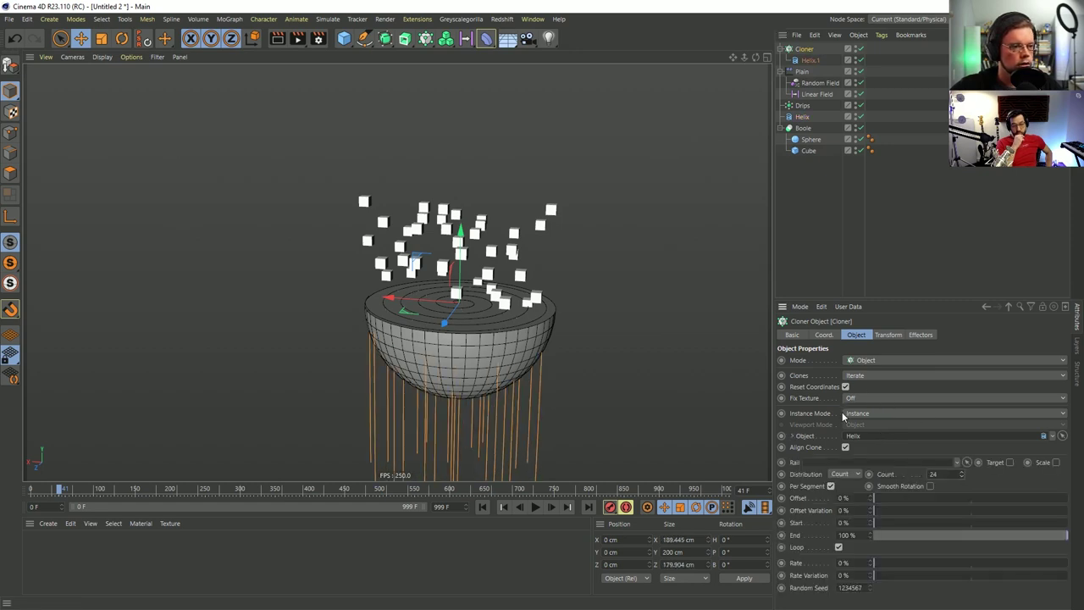
pyautogui.click(845, 447)
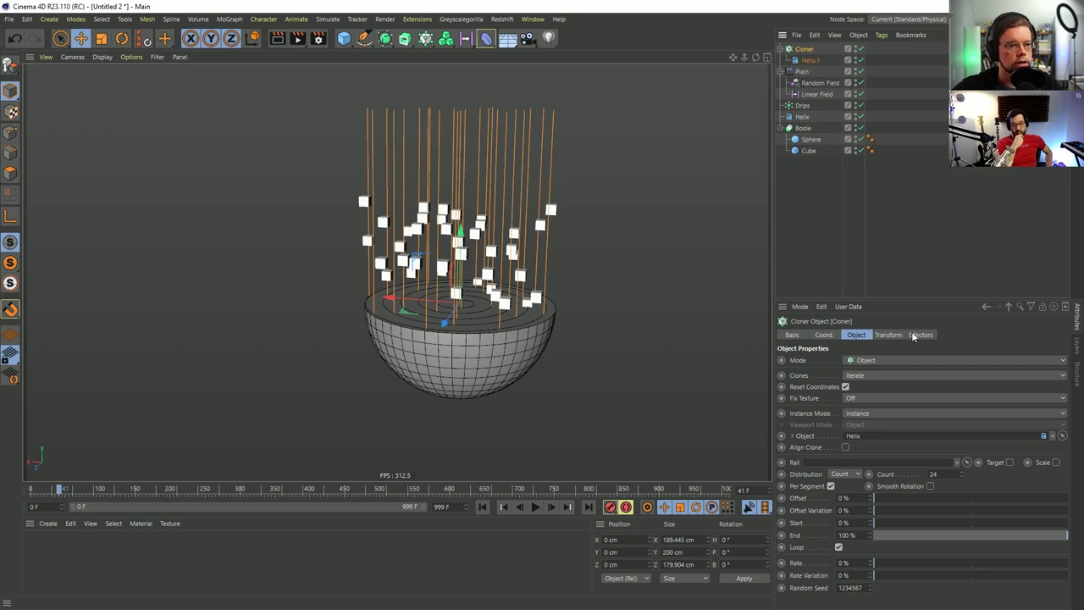
# Disable the Drips matrix and assign the Plain effector to the Cloner.
pyautogui.click(859, 105)
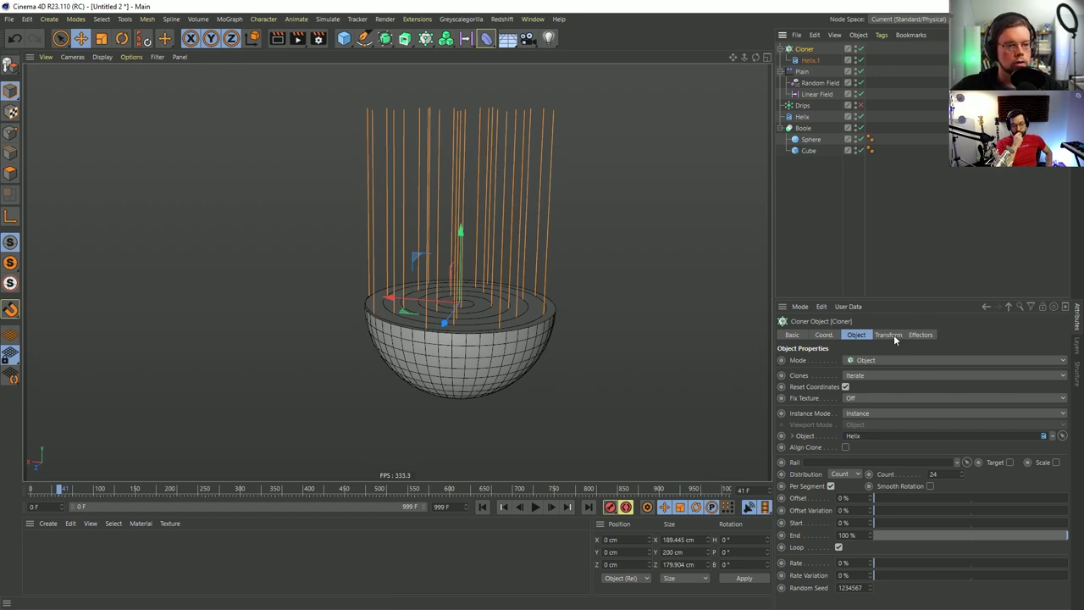
pyautogui.click(920, 334)
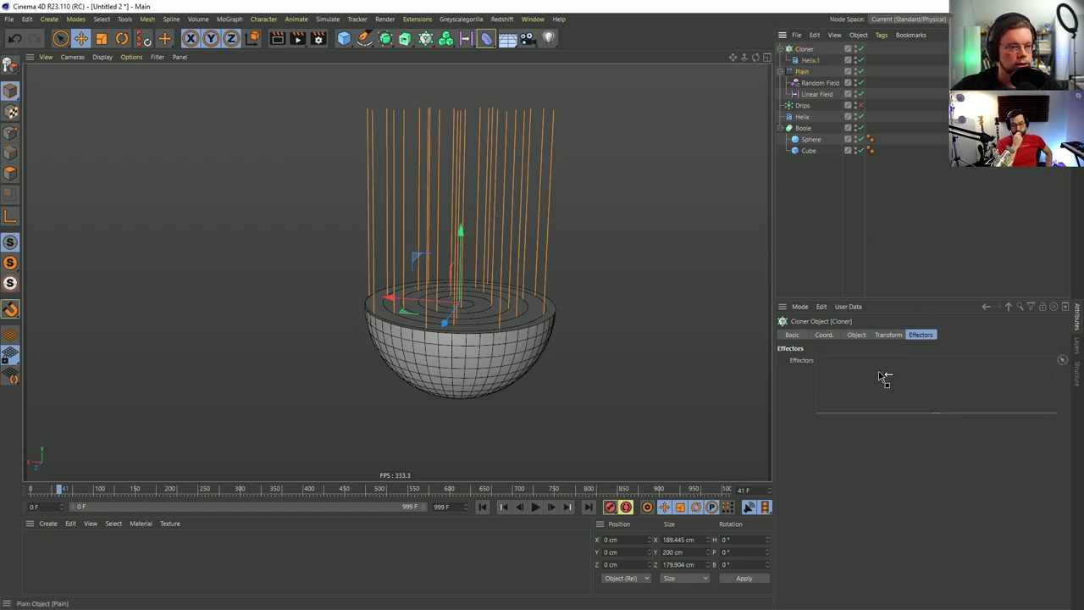
pyautogui.click(856, 335)
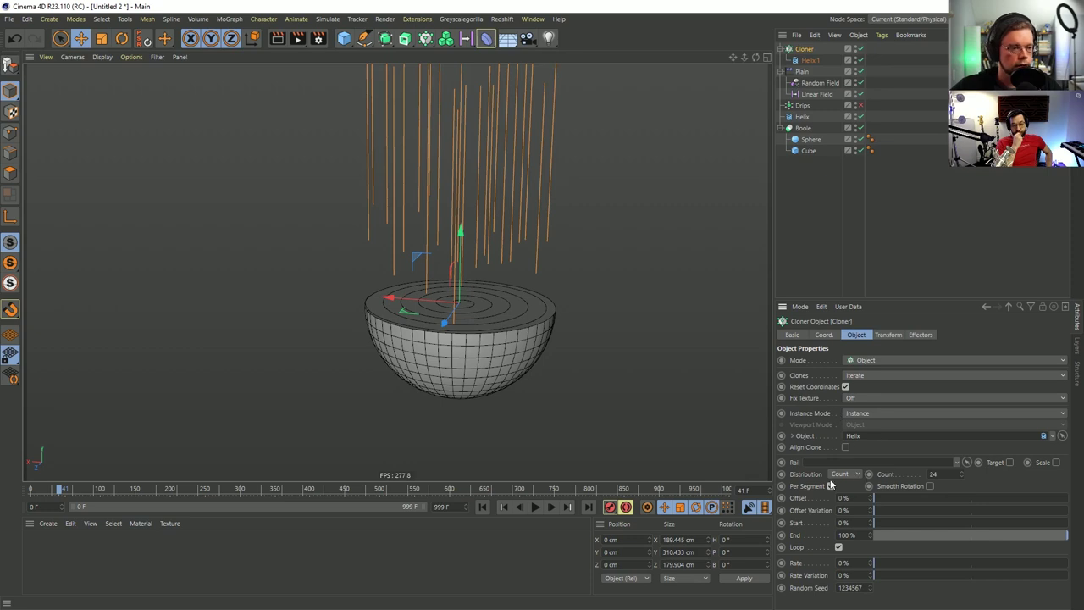
pyautogui.click(887, 335)
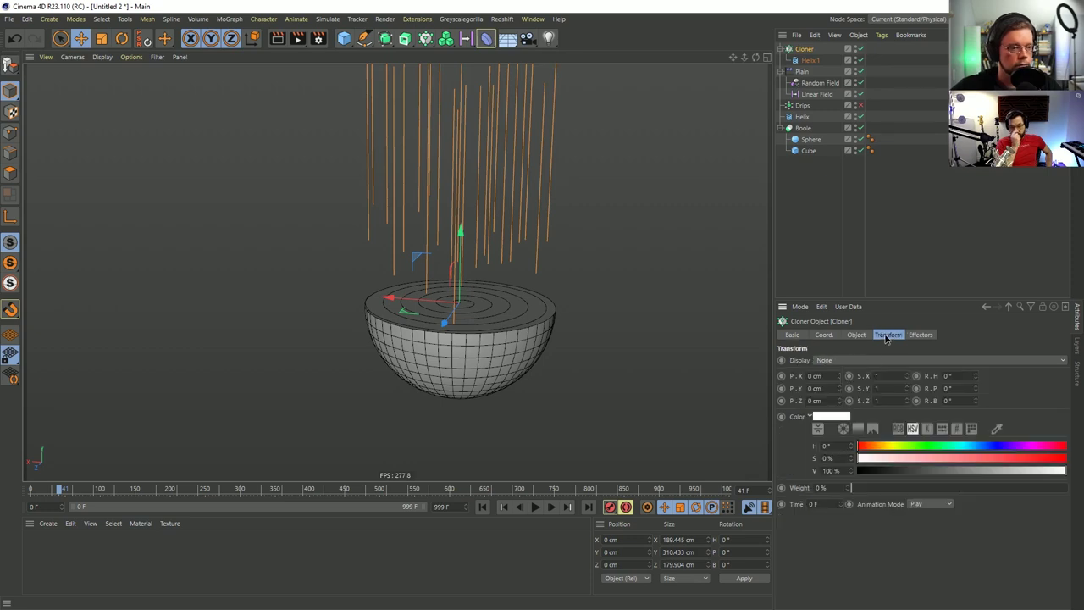
# Switch the Plain effector from position to scale, with Uniform Scale and Absolute Scale on and a scale of -1.
pyautogui.click(802, 71)
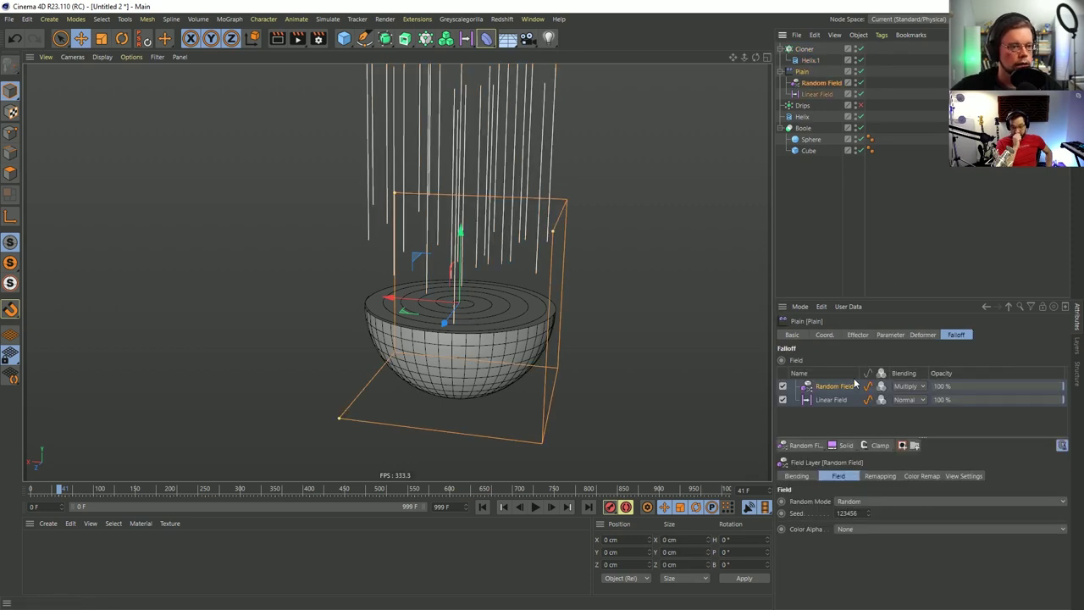
pyautogui.click(858, 335)
pyautogui.click(888, 335)
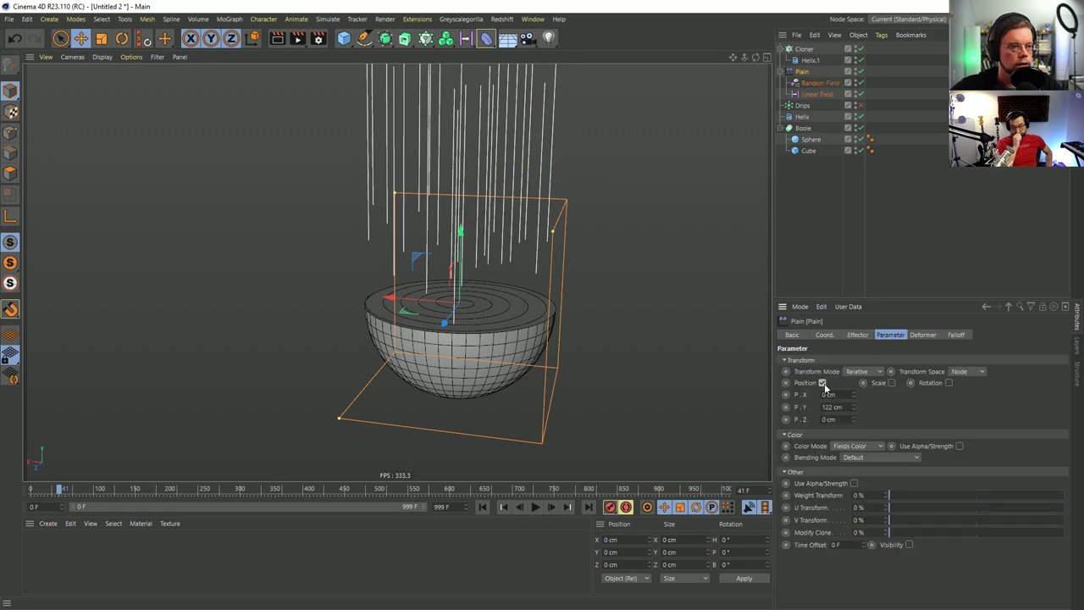
pyautogui.click(868, 382)
pyautogui.click(896, 431)
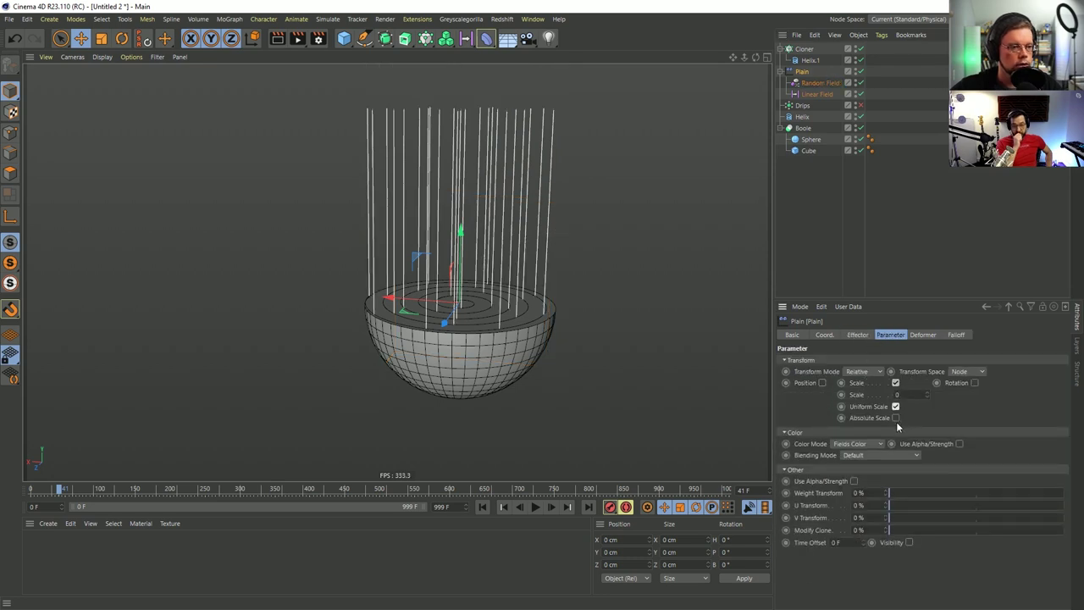
pyautogui.moveTo(926, 394); pyautogui.dragTo(927, 397)
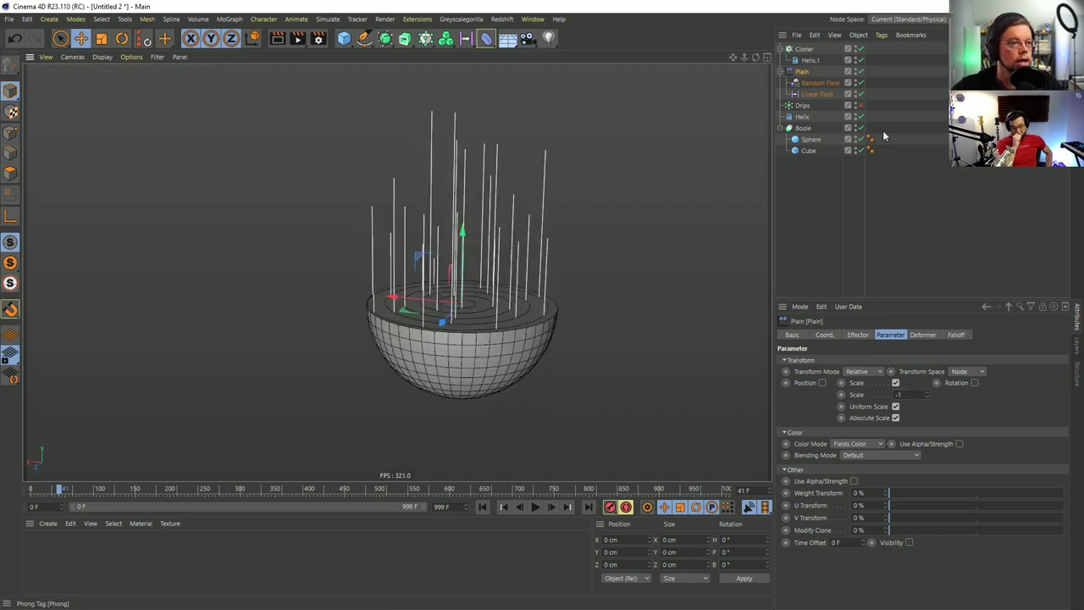
# Slide the Linear Field along X to test the line heights, ending at about -83 cm, and select the Random Field.
pyautogui.click(815, 94)
pyautogui.moveTo(745, 330); pyautogui.dragTo(358, 286)
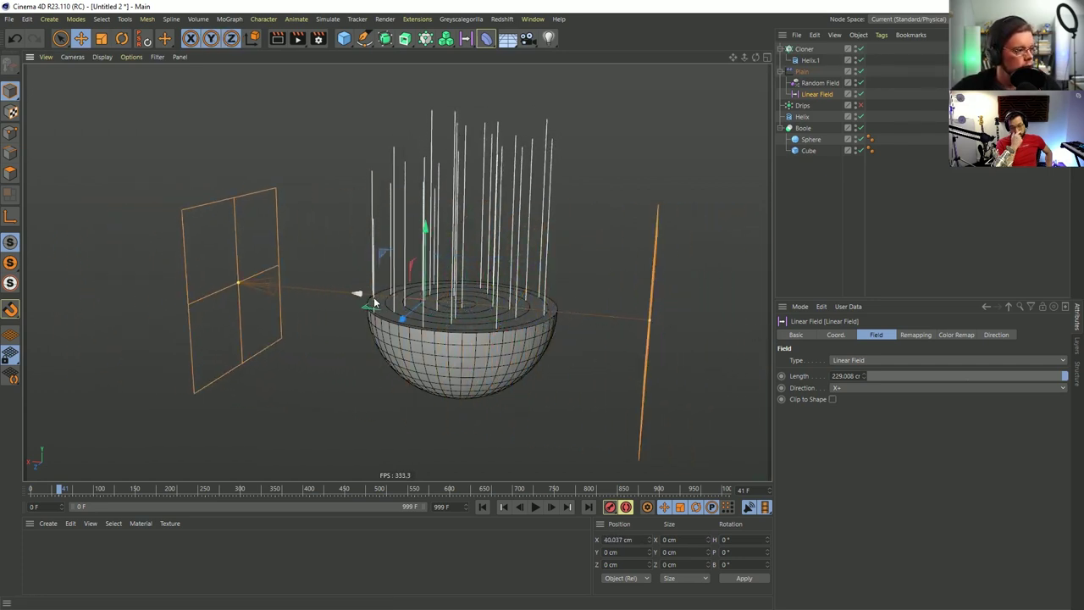
pyautogui.click(846, 186)
pyautogui.keyDown('alt'); pyautogui.moveTo(508, 176); pyautogui.dragTo(515, 225); pyautogui.keyUp('alt')
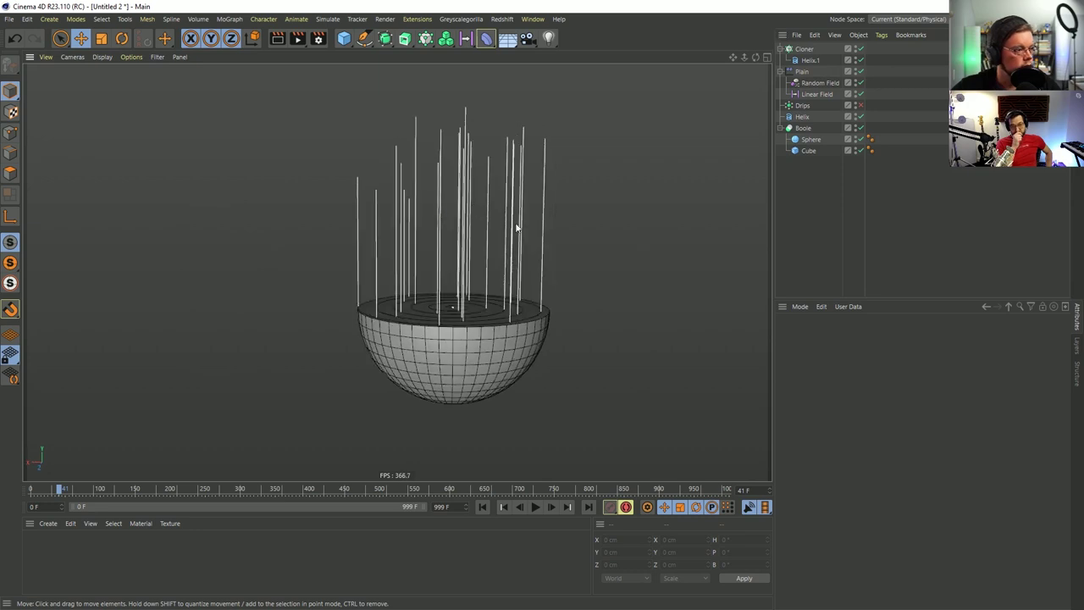
pyautogui.scroll(-3, 515, 225)
pyautogui.click(817, 94)
pyautogui.keyDown('alt'); pyautogui.moveTo(593, 212); pyautogui.dragTo(450, 300); pyautogui.keyUp('alt')
pyautogui.scroll(2, 497, 300)
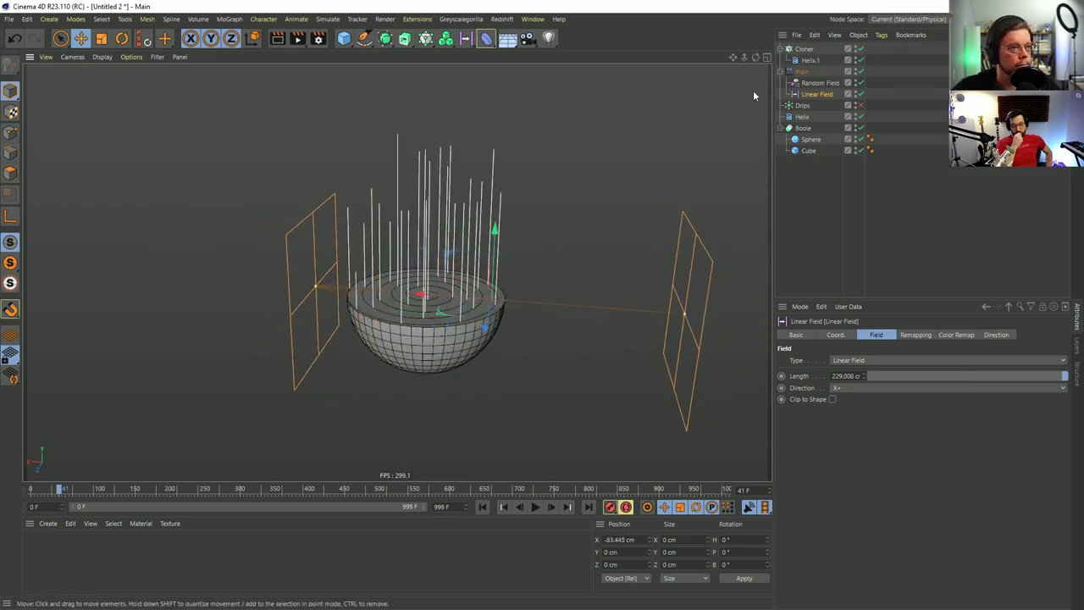
pyautogui.click(806, 83)
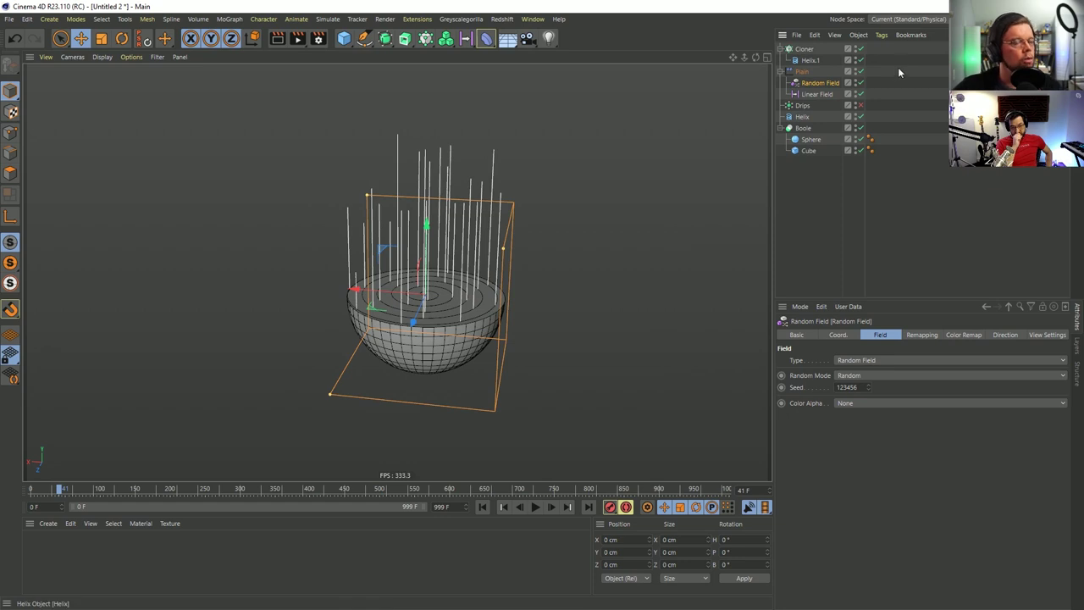
# Set the height of the cloned vertical Helix.1 spline to 1 cm.
pyautogui.click(811, 94)
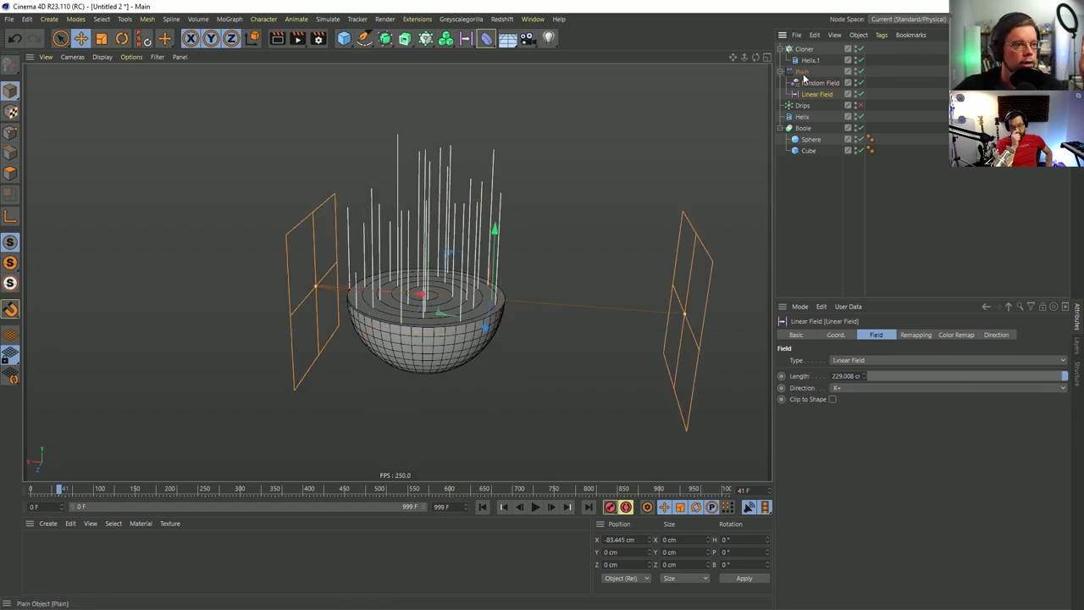
pyautogui.click(801, 72)
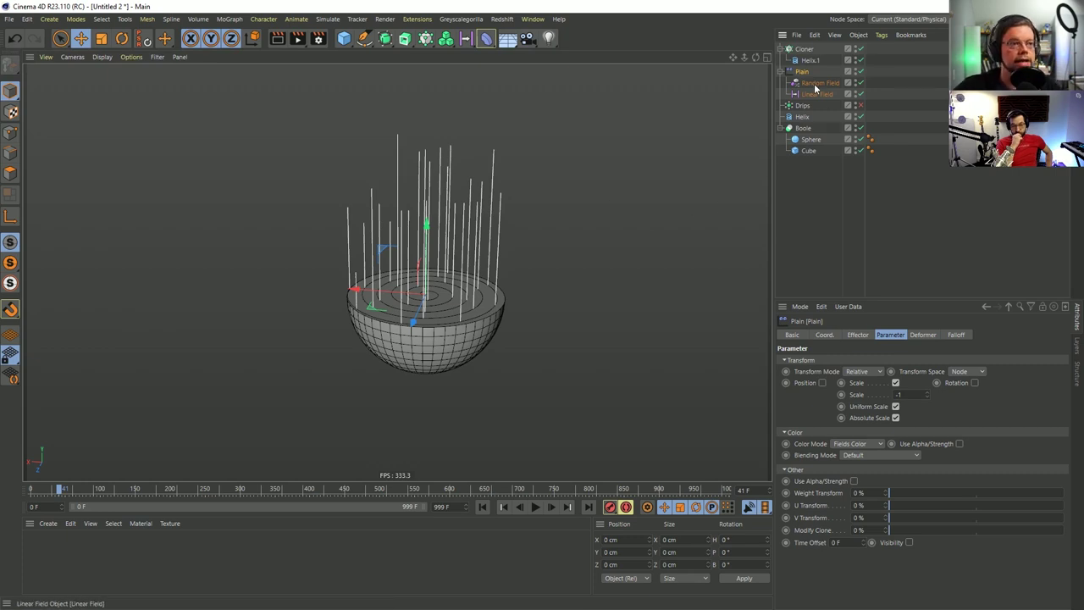
pyautogui.click(922, 334)
pyautogui.click(883, 336)
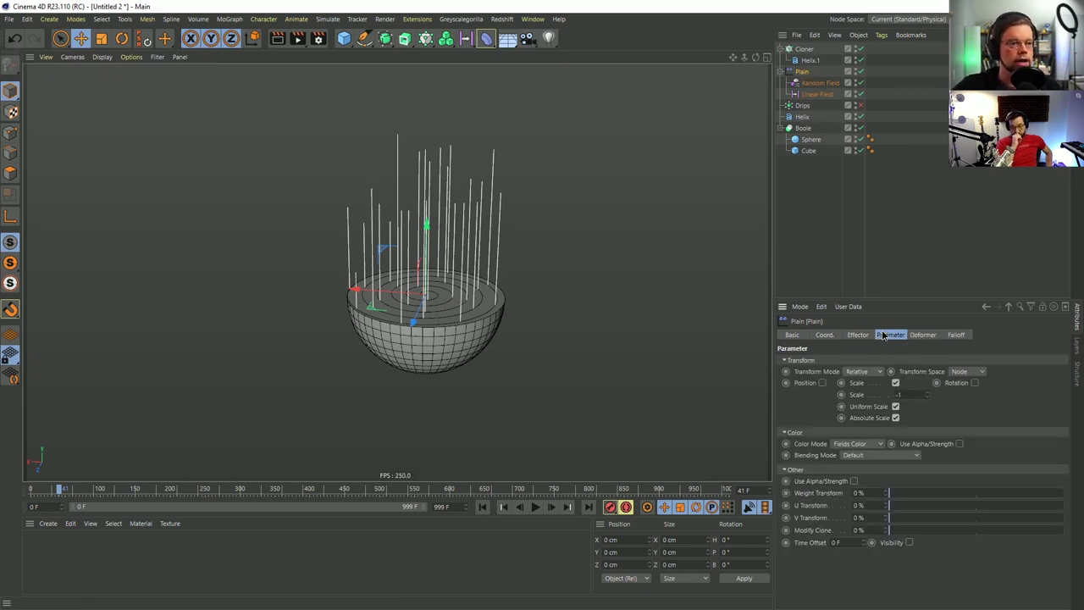
pyautogui.click(808, 62)
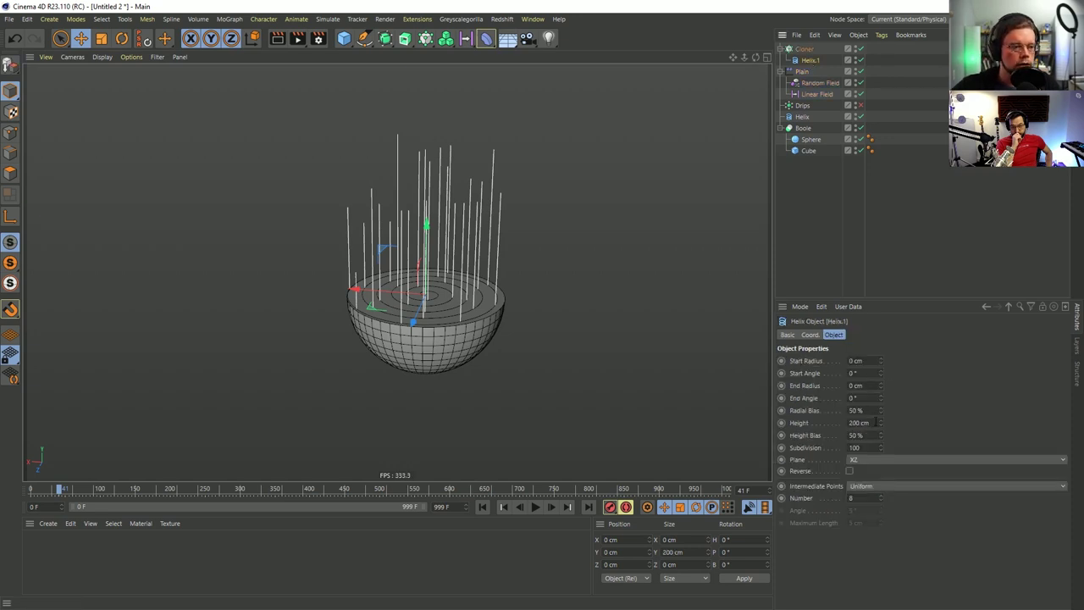
pyautogui.click(859, 422)
pyautogui.write('1')
pyautogui.press('Return')
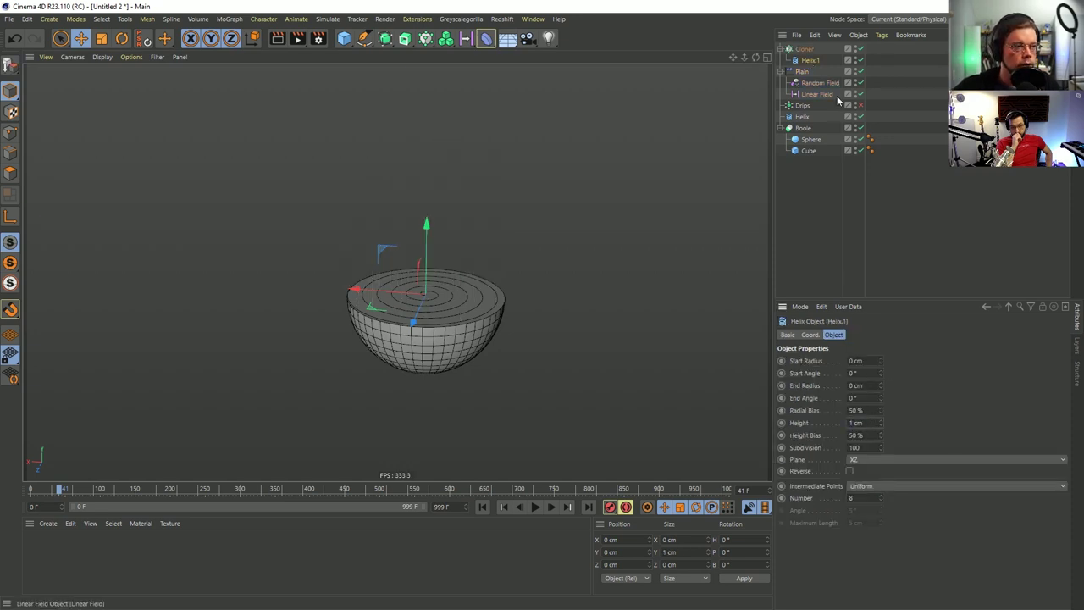
# Set the Plain effector's scale to 200 and slide the Linear Field along X to about -23 cm.
pyautogui.click(801, 71)
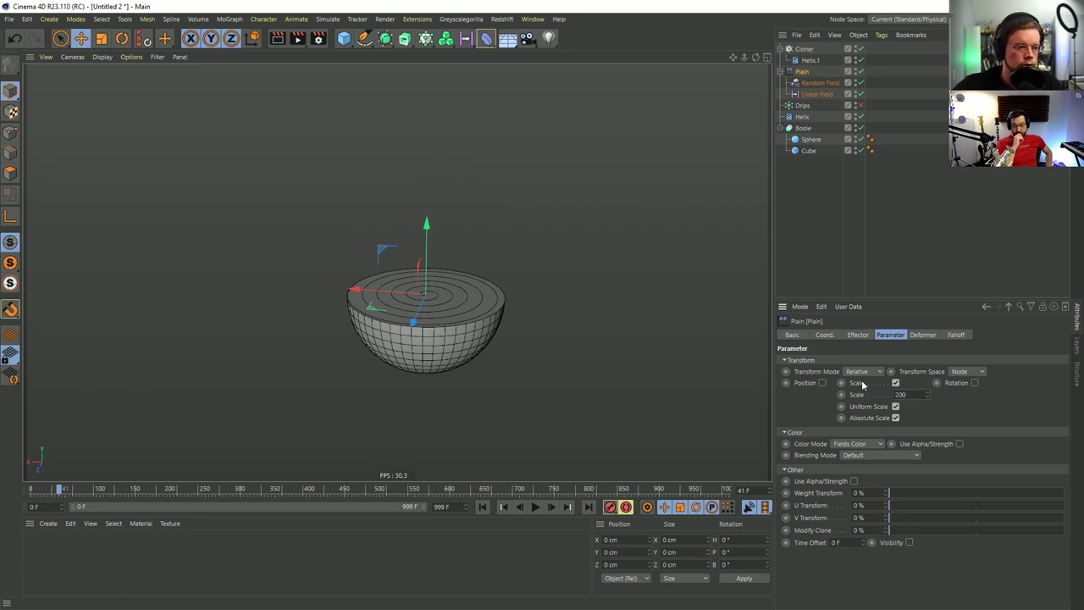
pyautogui.write('200')
pyautogui.press('Return')
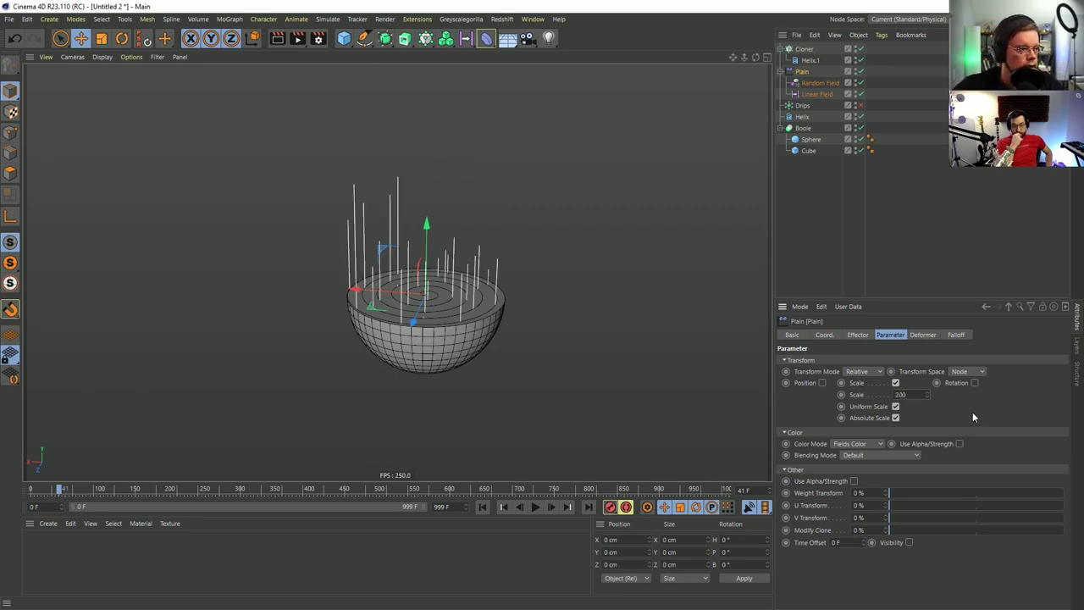
pyautogui.click(802, 92)
pyautogui.moveTo(491, 301); pyautogui.dragTo(372, 287)
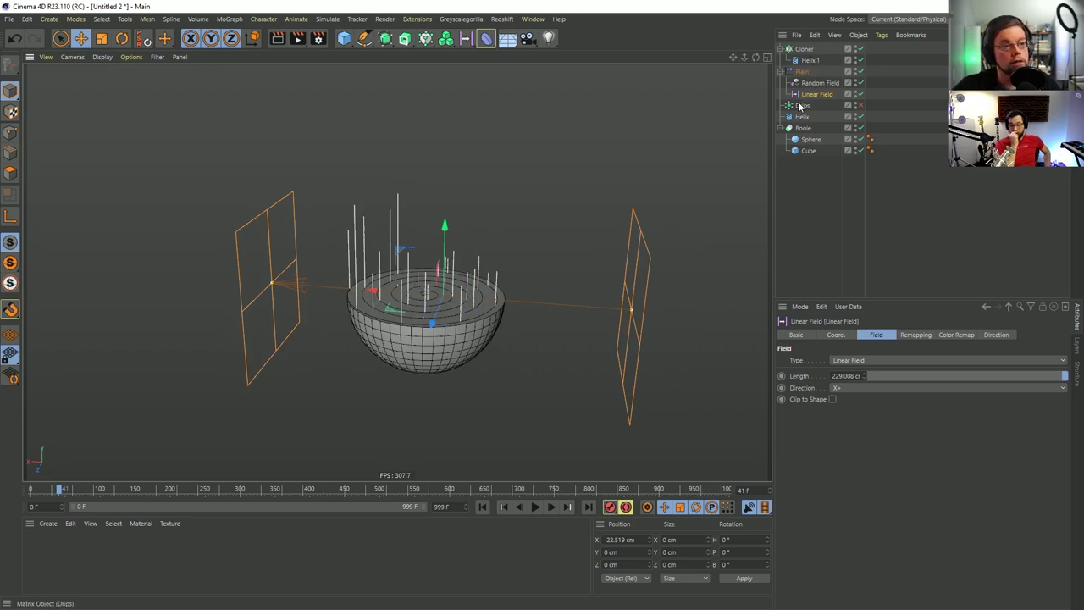
# Re-enable the Drips matrix and remove the Plain effector from its effectors list.
pyautogui.click(802, 105)
pyautogui.click(861, 105)
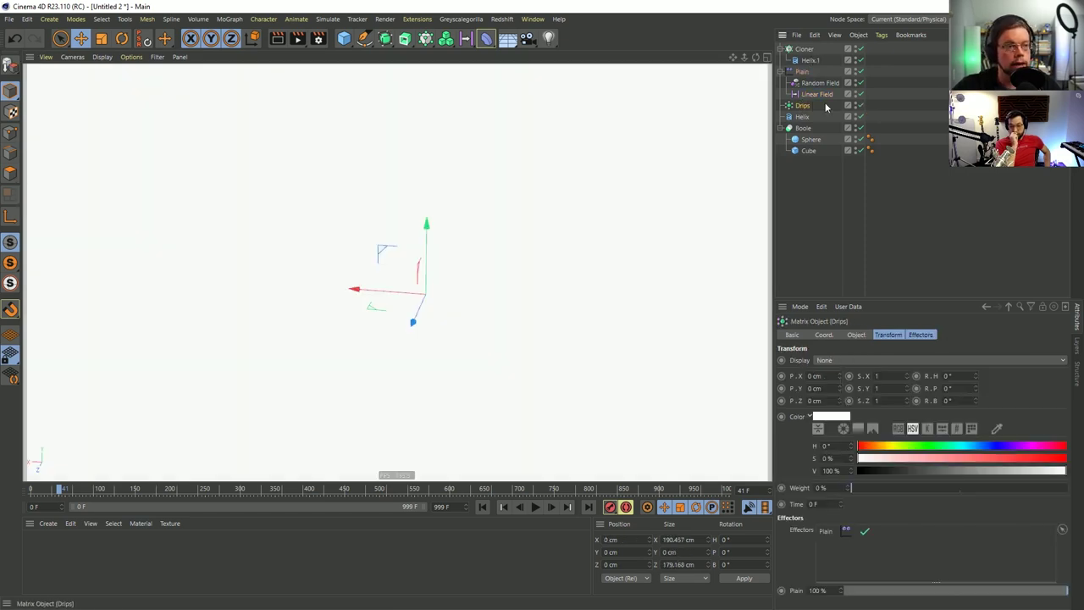
pyautogui.click(920, 335)
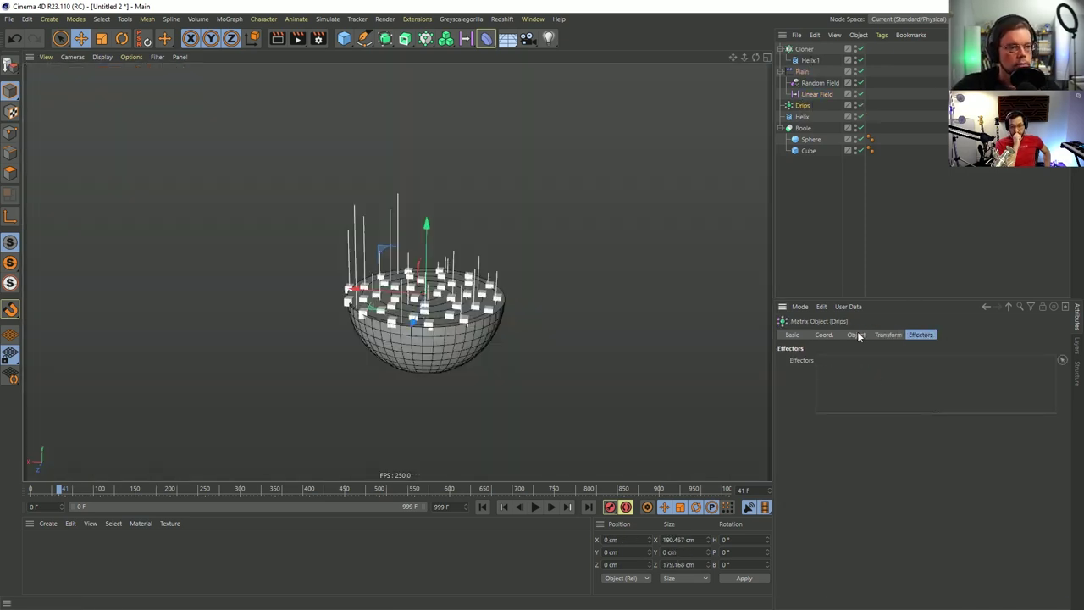
# Try to distribute the Drips matrix on the line splines by linking the Cloner as its object.
pyautogui.click(855, 334)
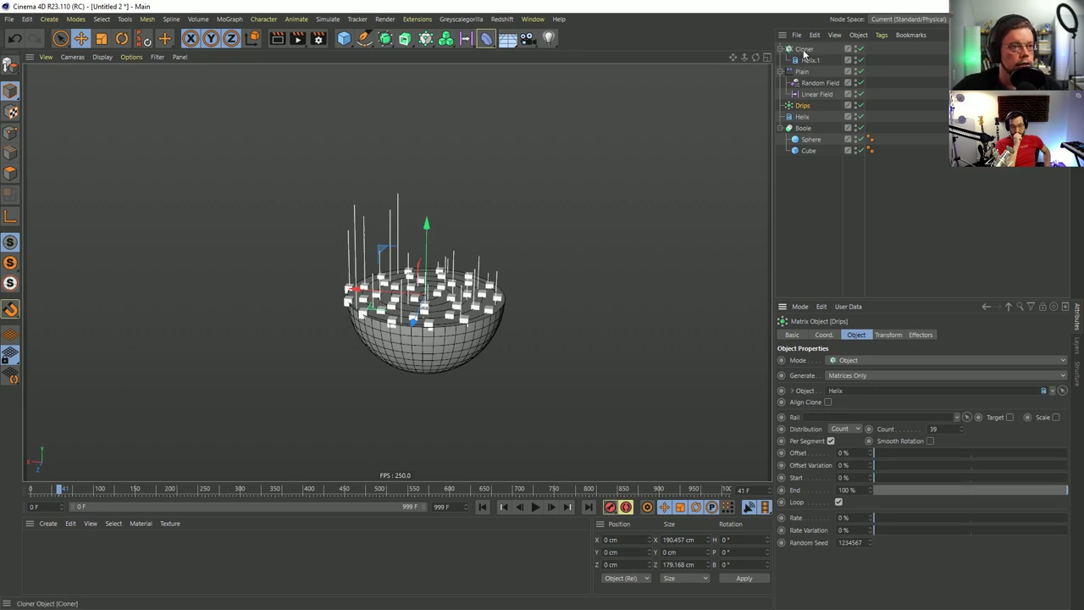
pyautogui.moveTo(800, 53); pyautogui.dragTo(850, 382)
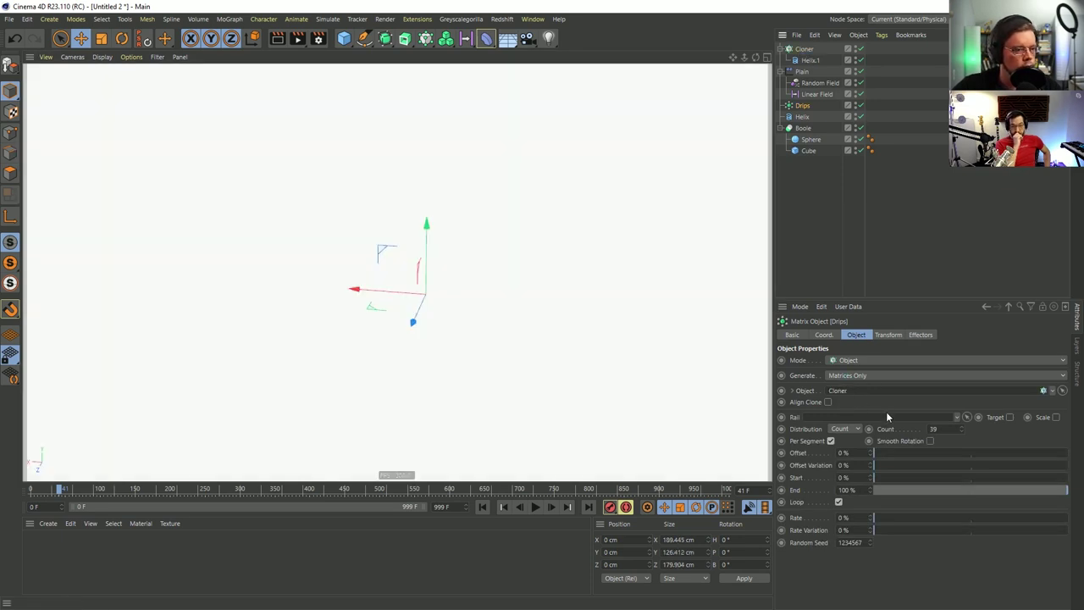
pyautogui.keyDown('alt'); pyautogui.moveTo(508, 221); pyautogui.dragTo(297, 291, button='right'); pyautogui.keyUp('alt')
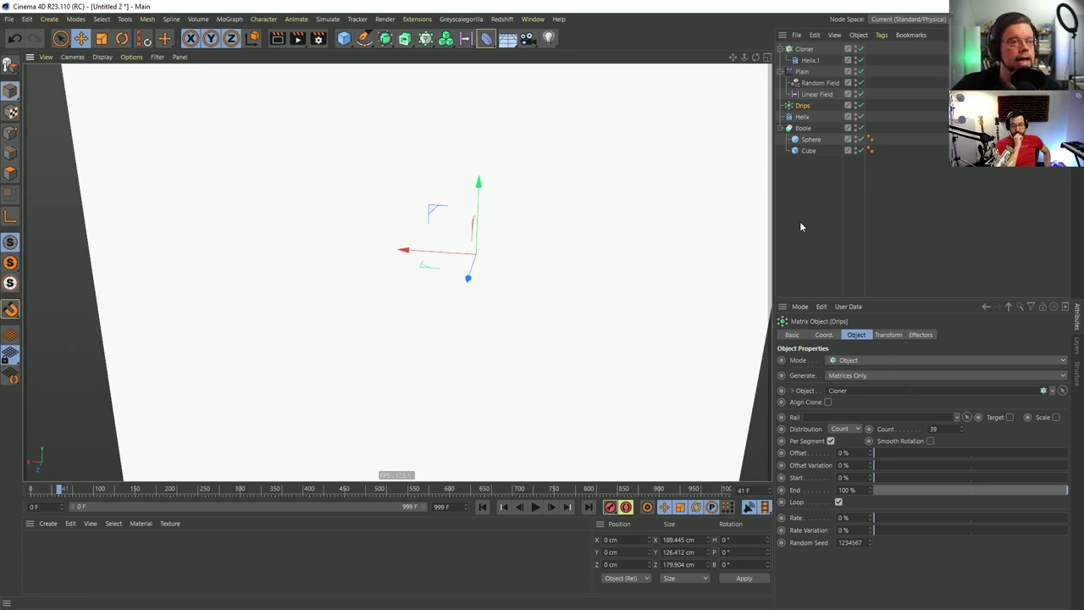
# Place the Cloner inside a new Connect object and link that Connect as the Drips matrix's object.
pyautogui.click(804, 48)
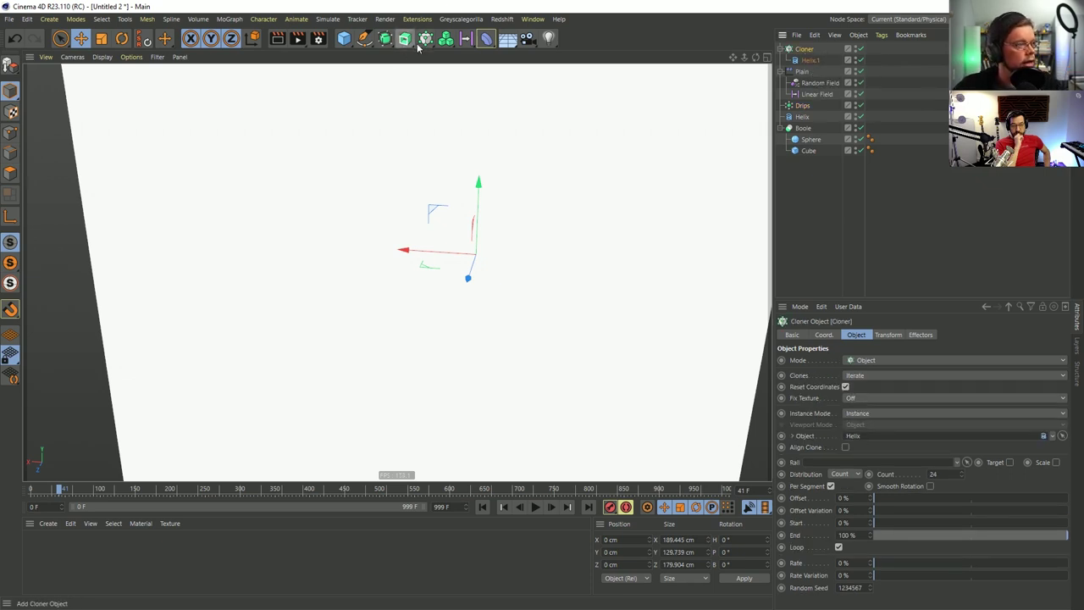
pyautogui.click(385, 39)
pyautogui.moveTo(385, 39); pyautogui.dragTo(516, 110)
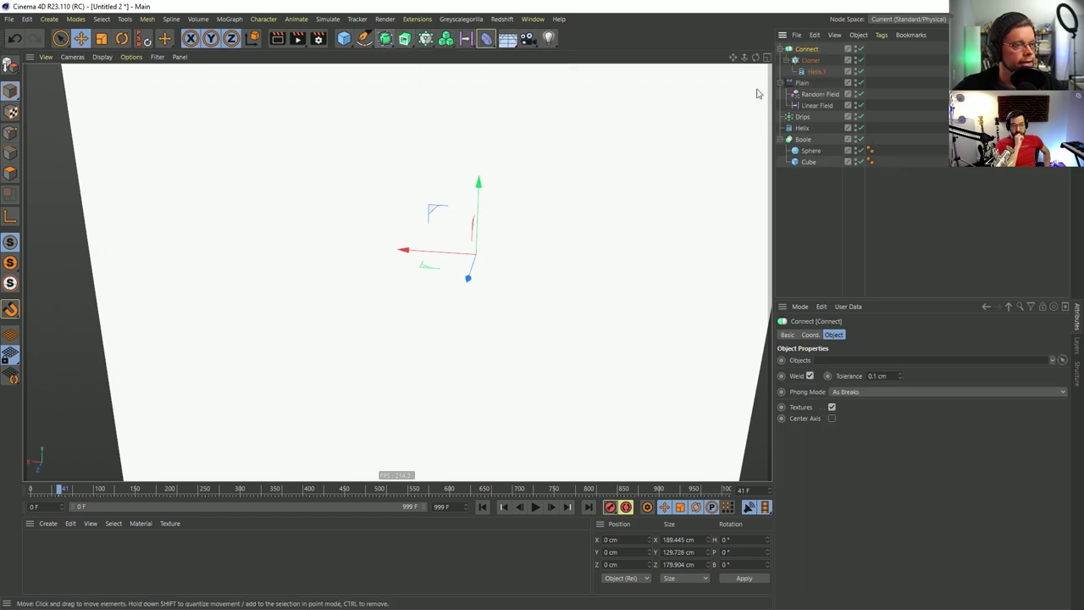
pyautogui.click(803, 116)
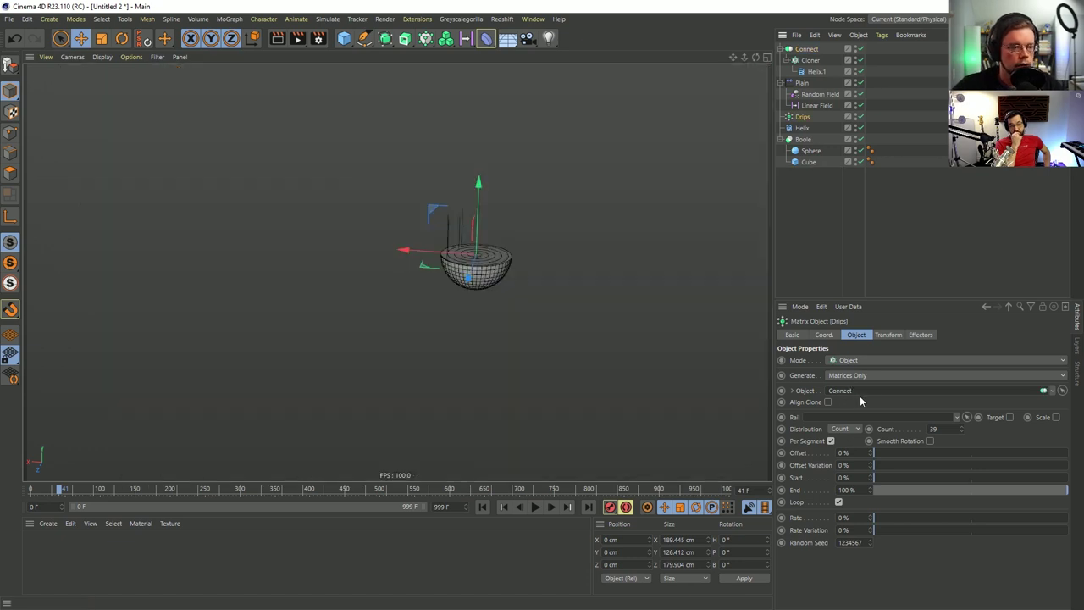
pyautogui.scroll(5, 515, 265)
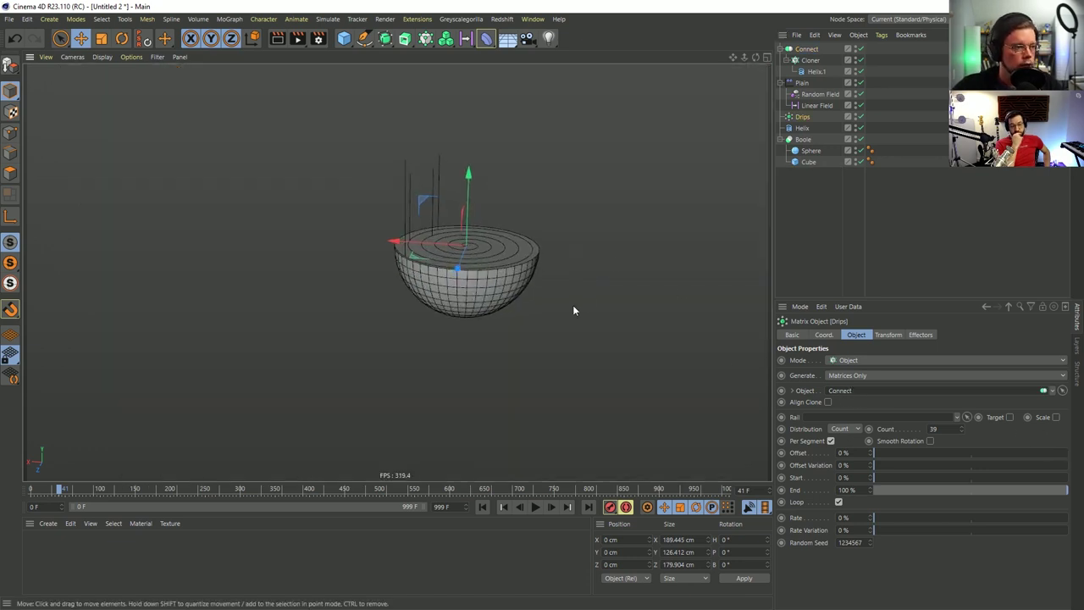
pyautogui.keyDown('alt'); pyautogui.moveTo(573, 311); pyautogui.dragTo(584, 328); pyautogui.keyUp('alt')
# Turn off Weld on the Connect object and lower the Drips matrix count to 27.
pyautogui.click(806, 49)
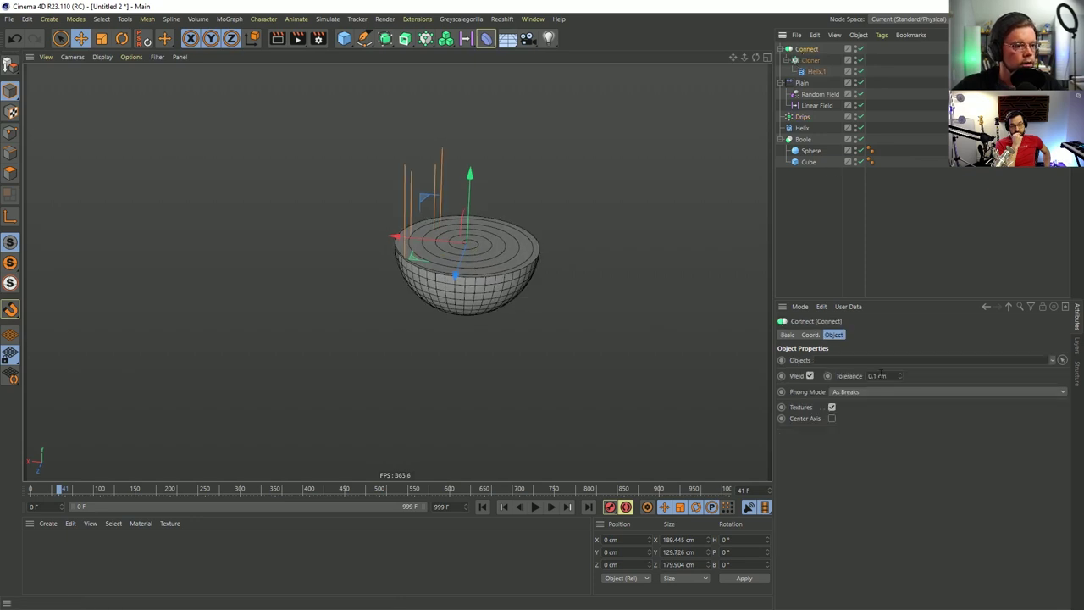
pyautogui.click(809, 375)
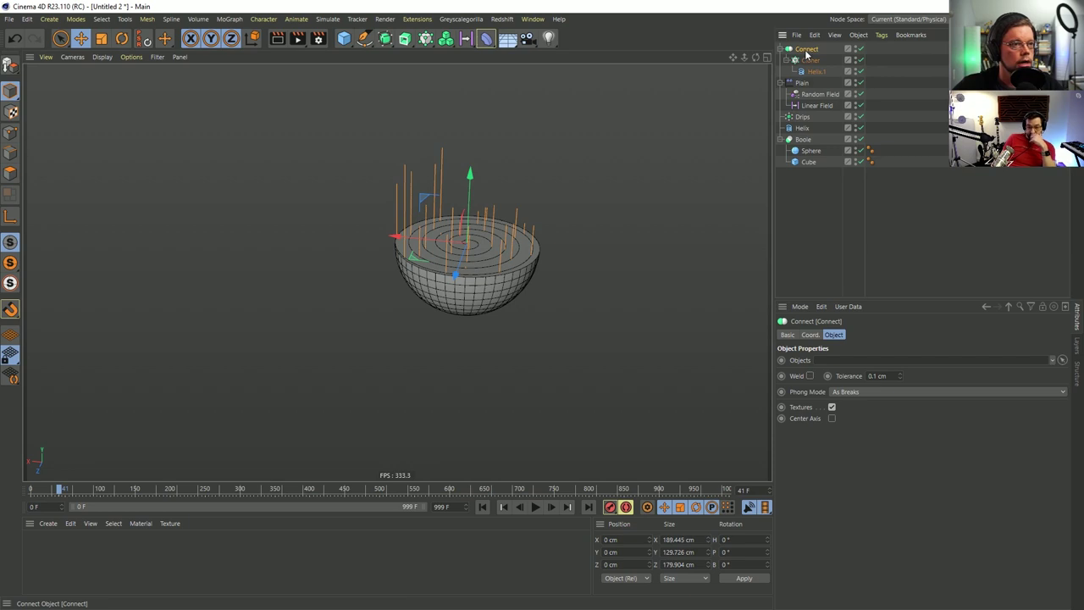
pyautogui.click(801, 118)
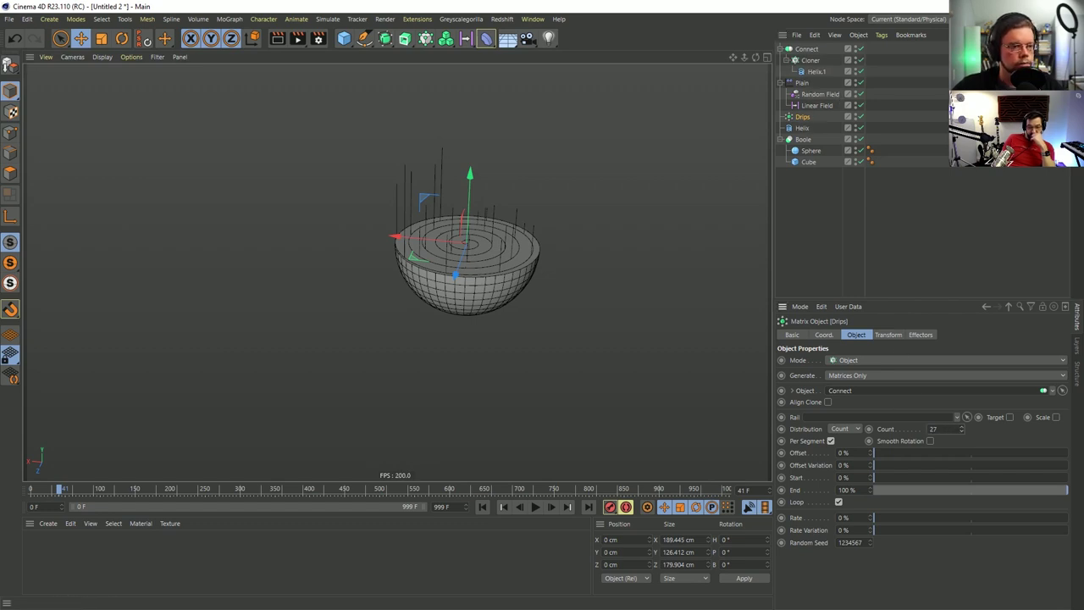
# Add a Spline Mask as the parent of the Connect object.
pyautogui.click(811, 51)
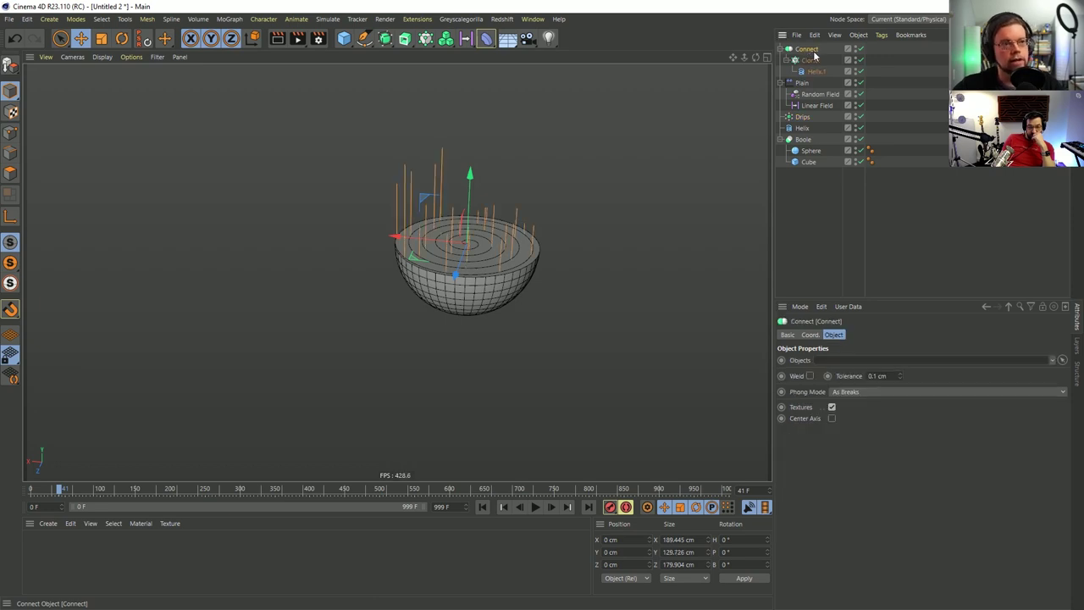
pyautogui.click(365, 39)
pyautogui.click(385, 39)
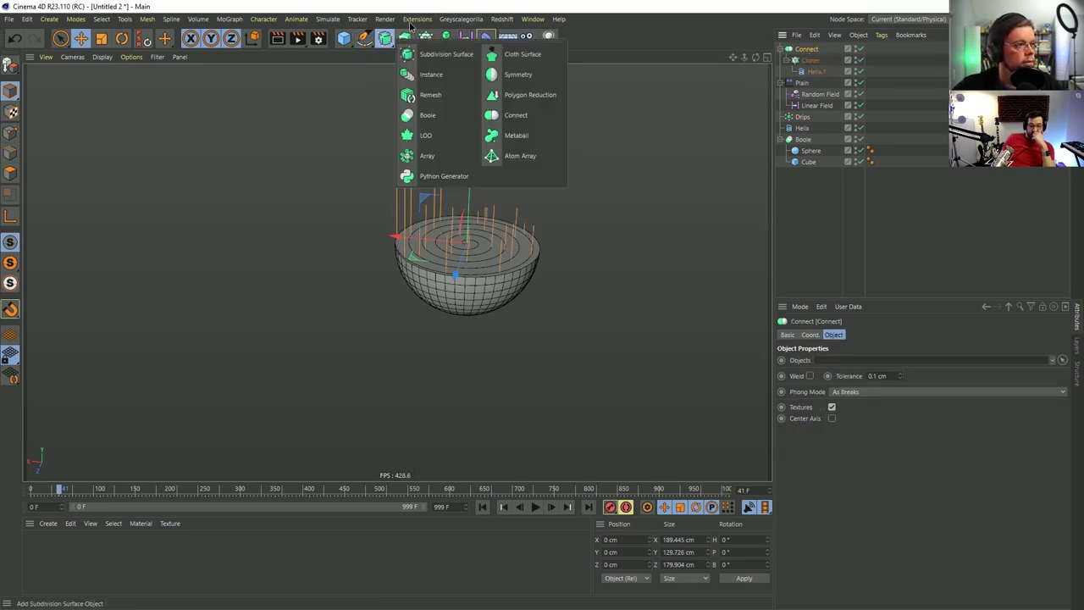
pyautogui.click(404, 39)
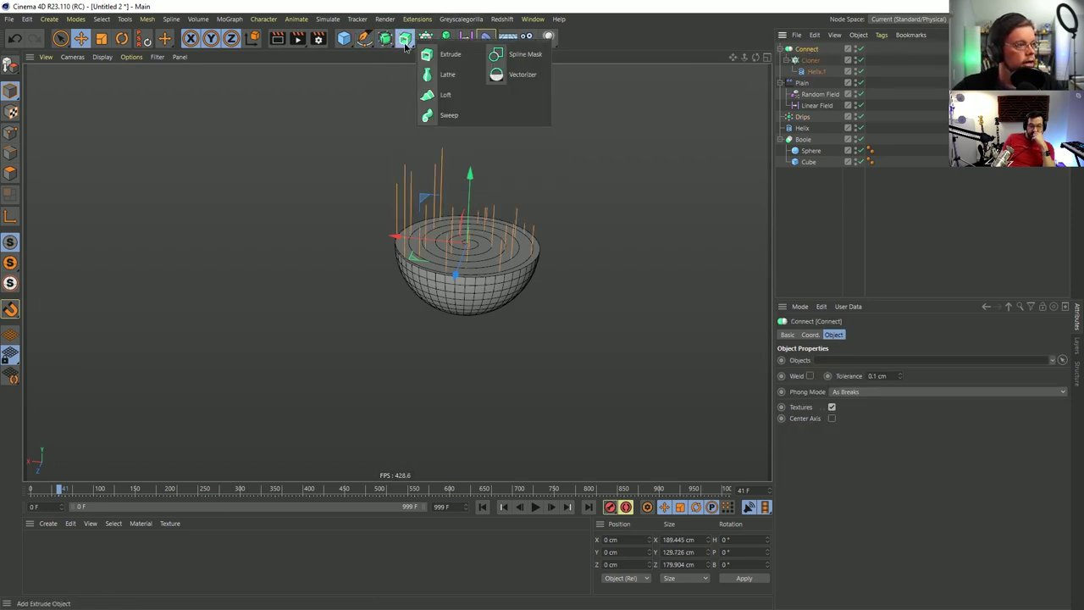
pyautogui.click(519, 54)
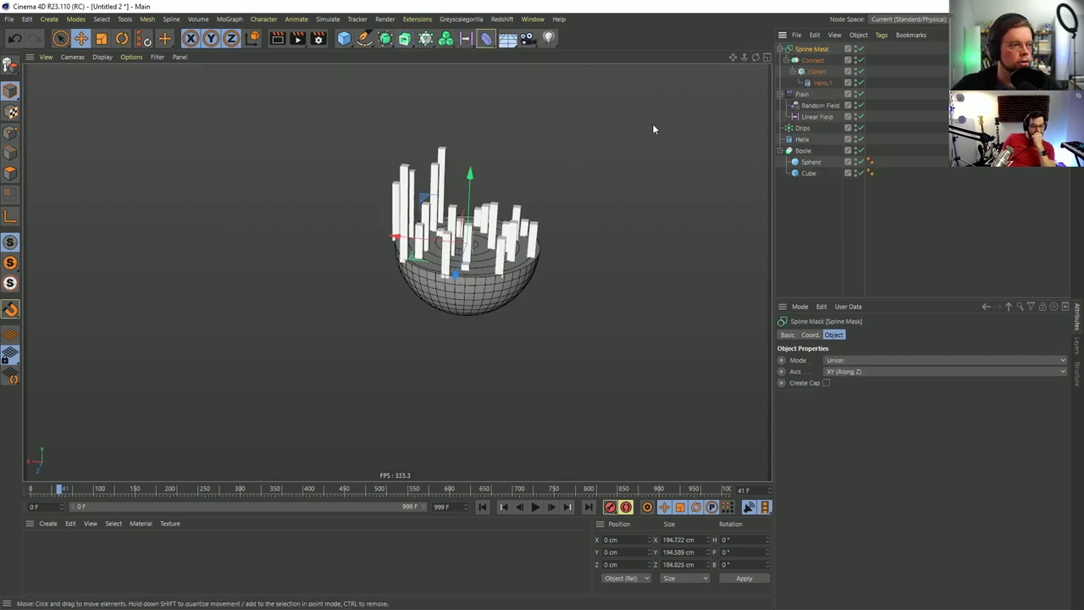
# Set the Drips matrix to a count of 1 with Loop off and Start at 100%.
pyautogui.click(801, 129)
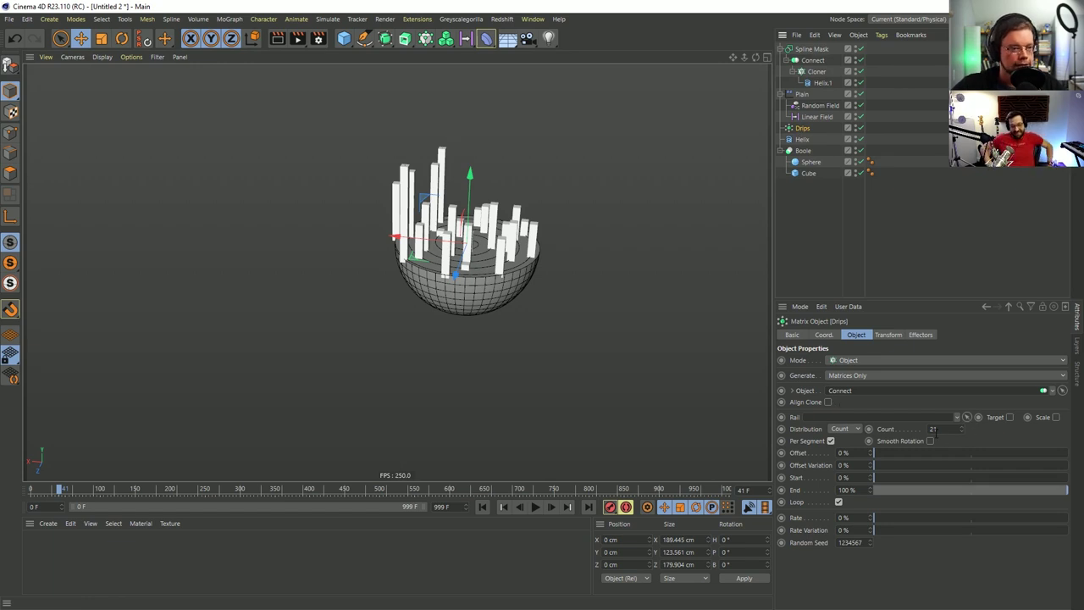
pyautogui.doubleClick(935, 430)
pyautogui.write('1')
pyautogui.press('Return')
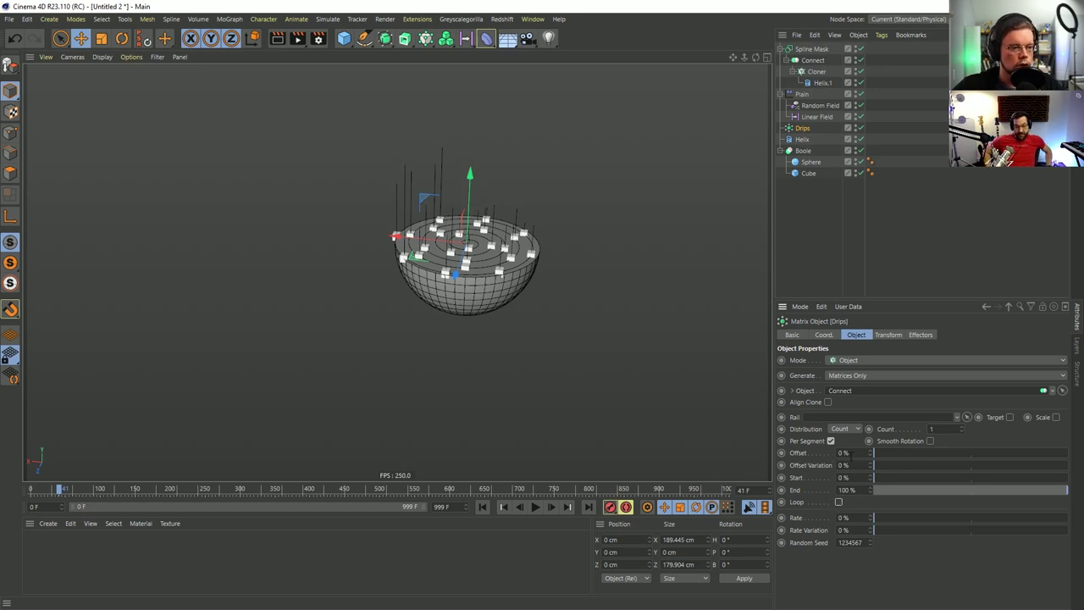
pyautogui.moveTo(881, 479); pyautogui.dragTo(1067, 480)
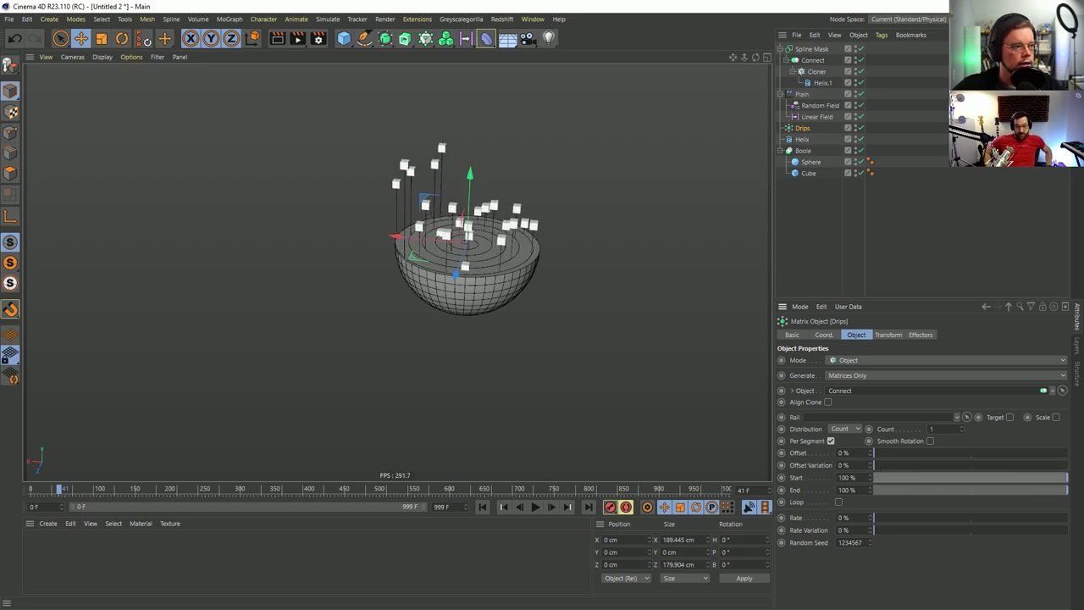
pyautogui.scroll(4, 509, 222)
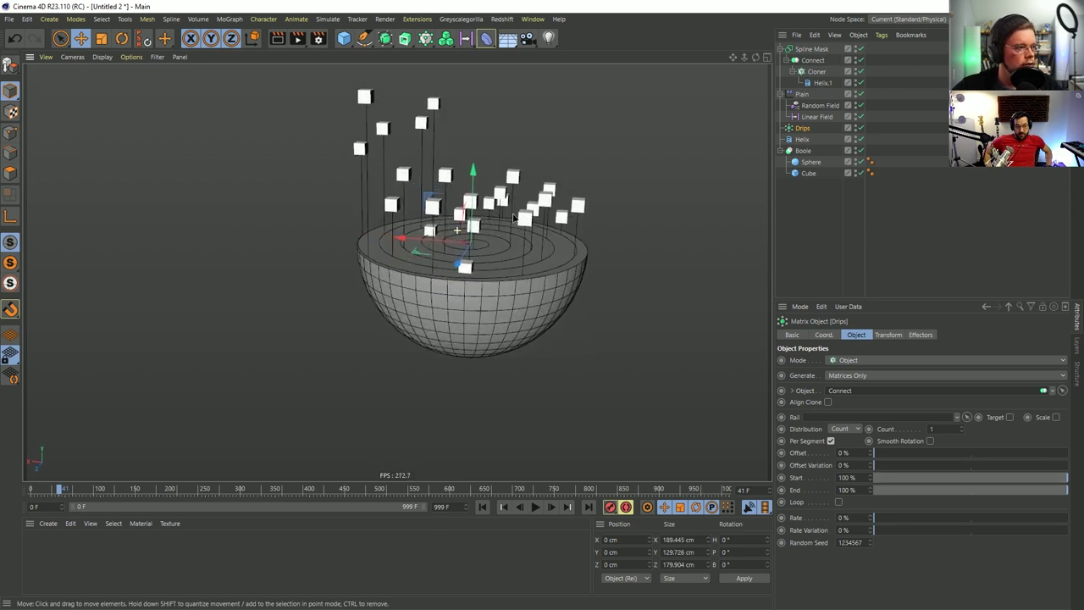
pyautogui.keyDown('alt'); pyautogui.moveTo(510, 222); pyautogui.dragTo(631, 158); pyautogui.keyUp('alt')
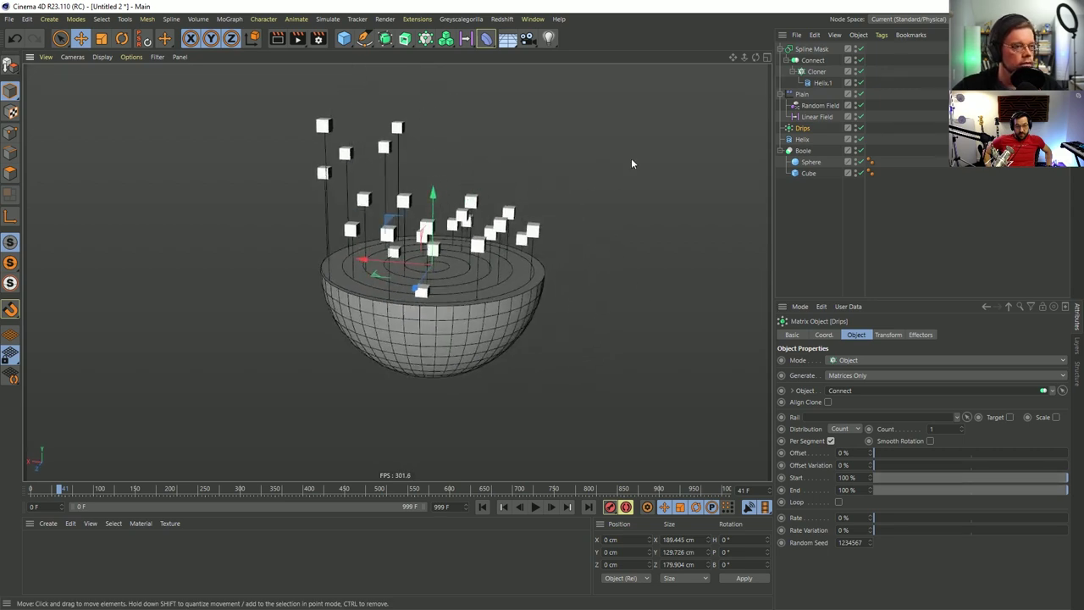
# Slide the Linear Field along X to about -29 cm to test the heights of the drip points.
pyautogui.click(809, 118)
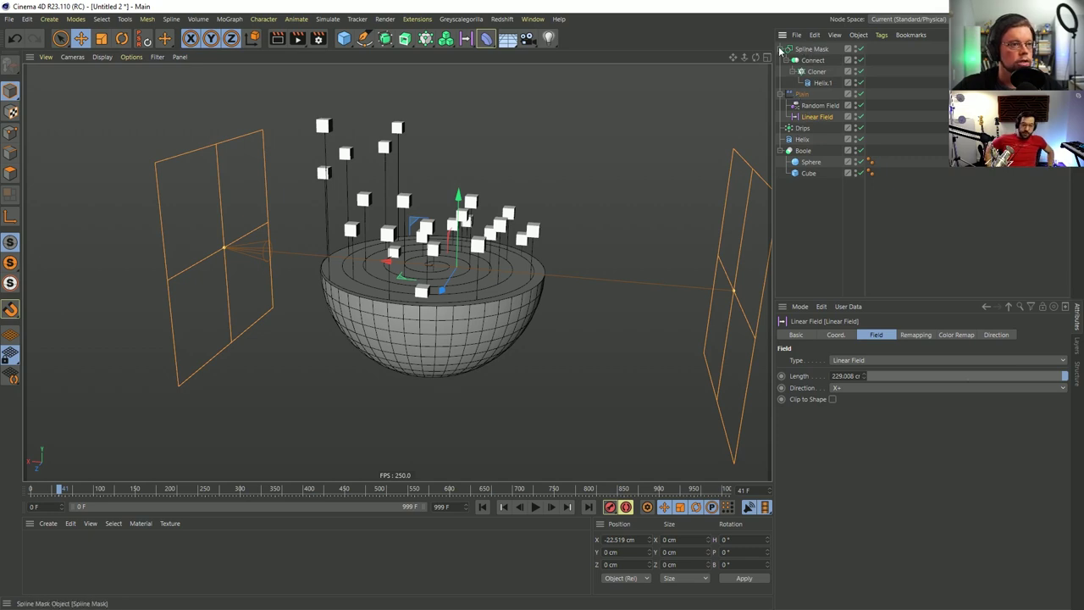
pyautogui.moveTo(818, 82); pyautogui.dragTo(804, 102)
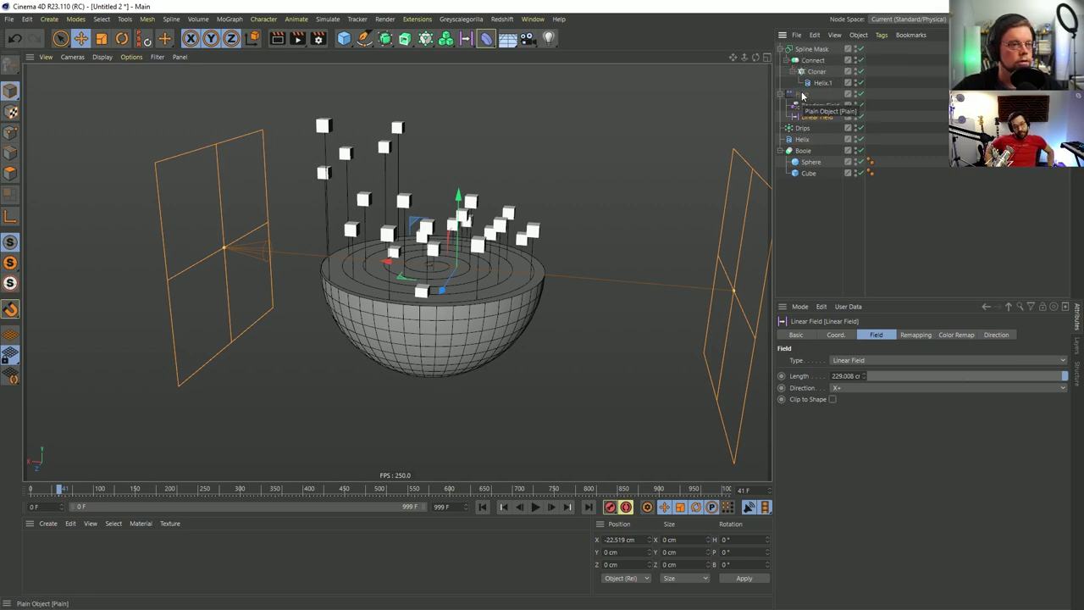
pyautogui.click(802, 127)
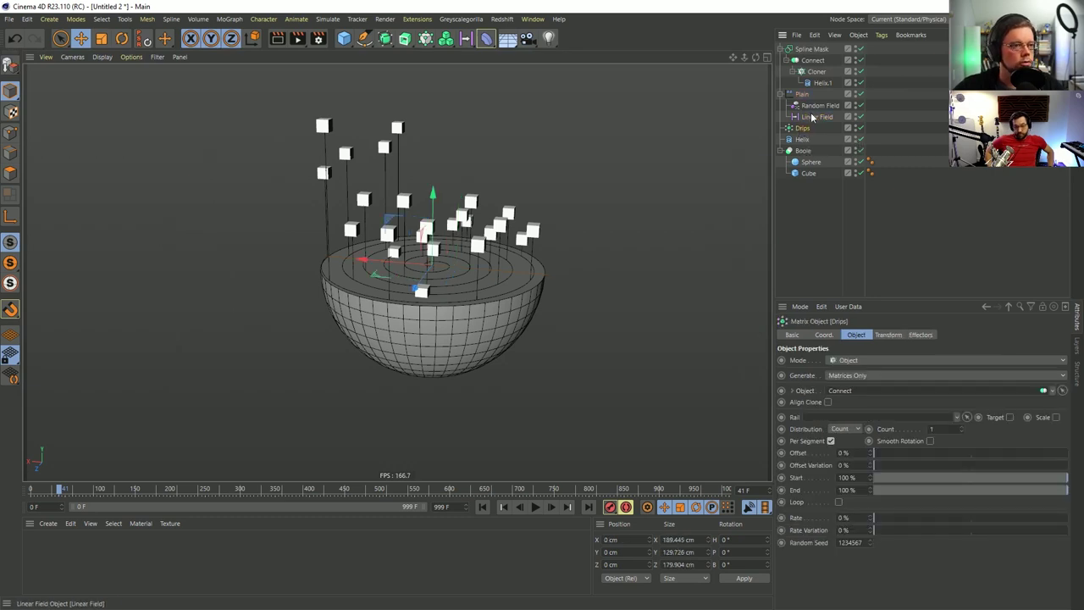
pyautogui.click(814, 116)
pyautogui.moveTo(371, 264)
pyautogui.mouseDown()
pyautogui.moveTo(184, 254)
pyautogui.moveTo(635, 294)
pyautogui.moveTo(254, 248)
pyautogui.moveTo(391, 268)
pyautogui.mouseUp()
pyautogui.keyDown('alt'); pyautogui.moveTo(464, 274); pyautogui.dragTo(433, 300); pyautogui.keyUp('alt')
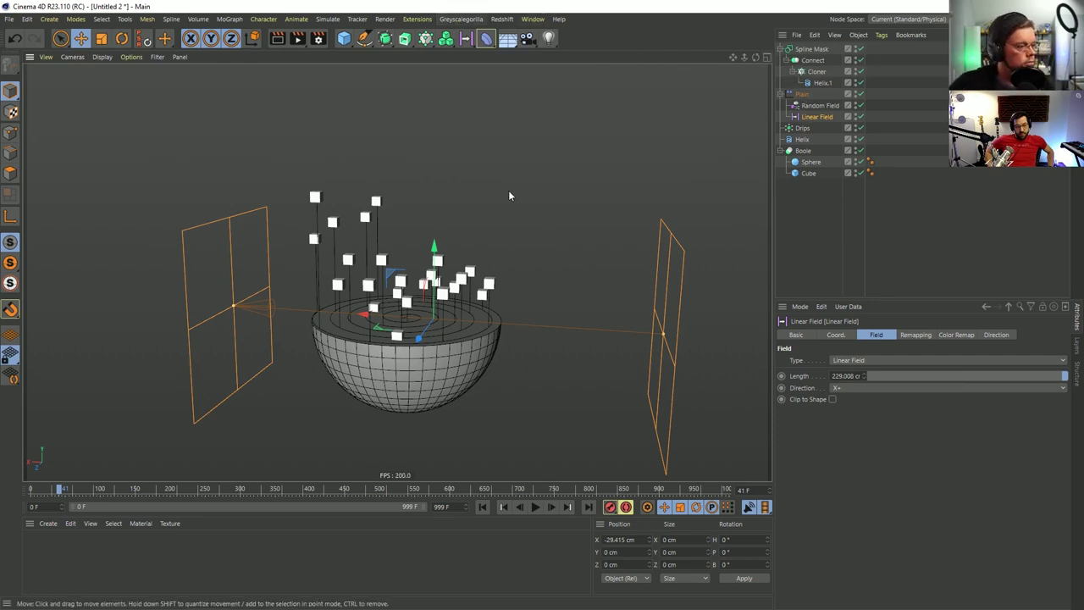
pyautogui.keyDown('alt'); pyautogui.moveTo(440, 334); pyautogui.dragTo(486, 342); pyautogui.keyUp('alt')
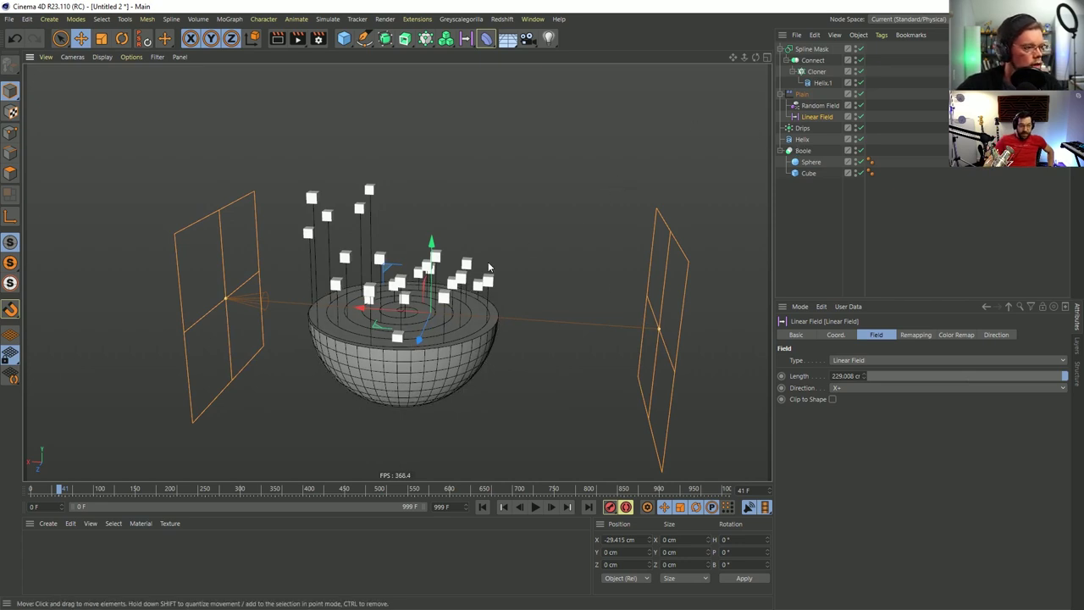
# Scale down the Helix spline uniformly to about 166 cm in X and 158 cm in Z.
pyautogui.click(803, 140)
pyautogui.press('t')
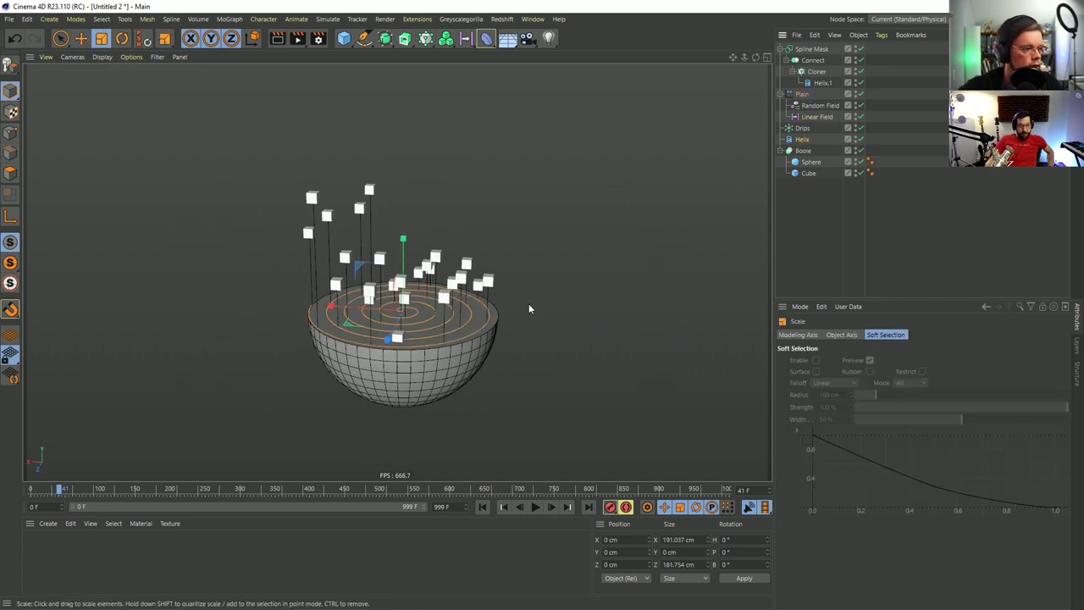
pyautogui.moveTo(529, 309); pyautogui.dragTo(311, 311)
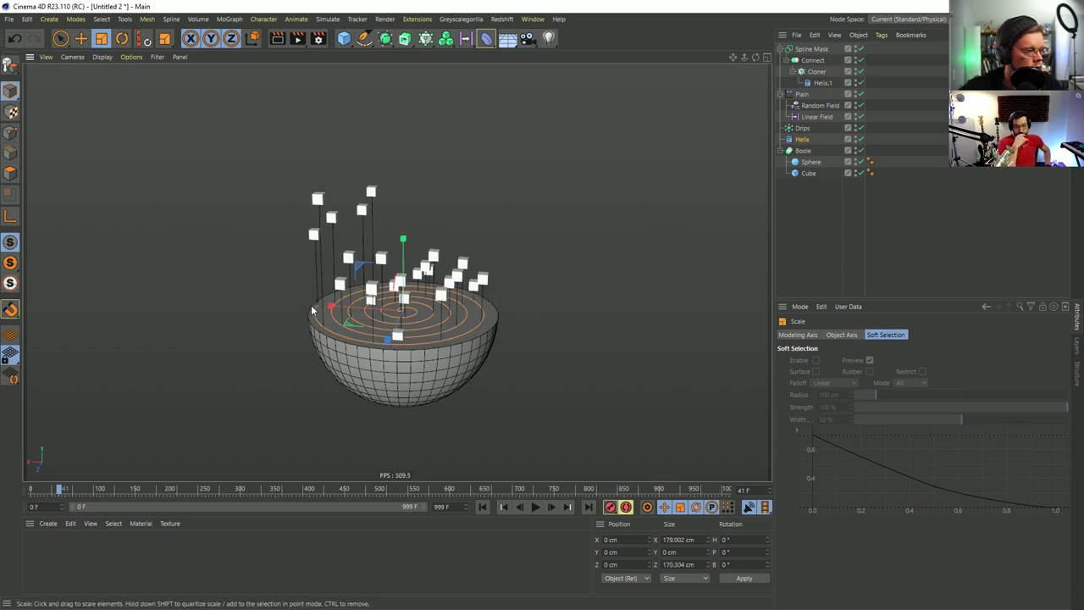
pyautogui.moveTo(530, 301); pyautogui.dragTo(550, 288)
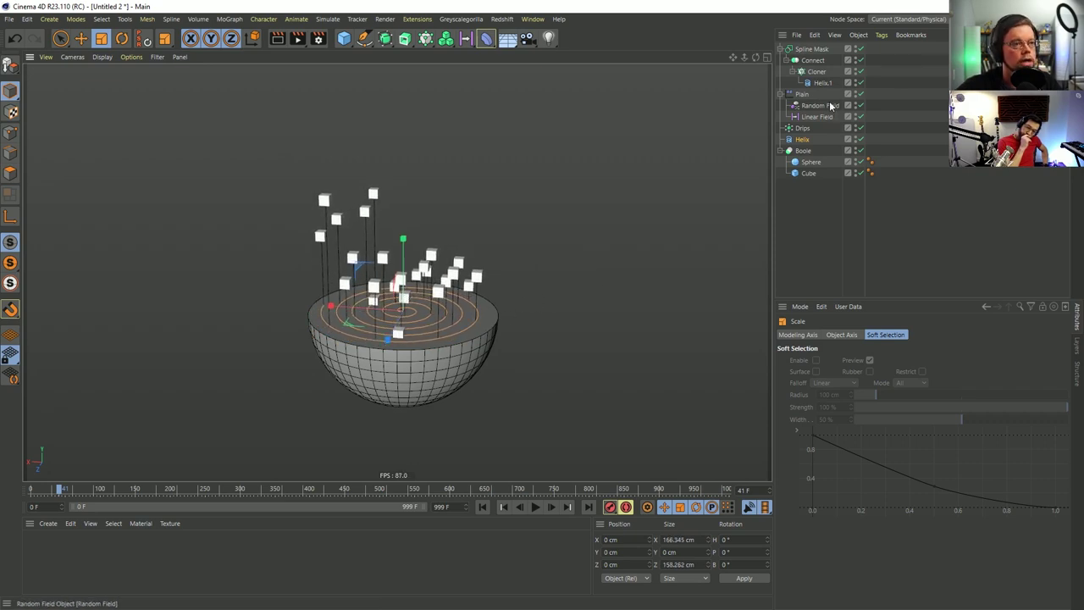
# Add a Volume Builder and a Volume Mesher as its parent.
pyautogui.click(445, 38)
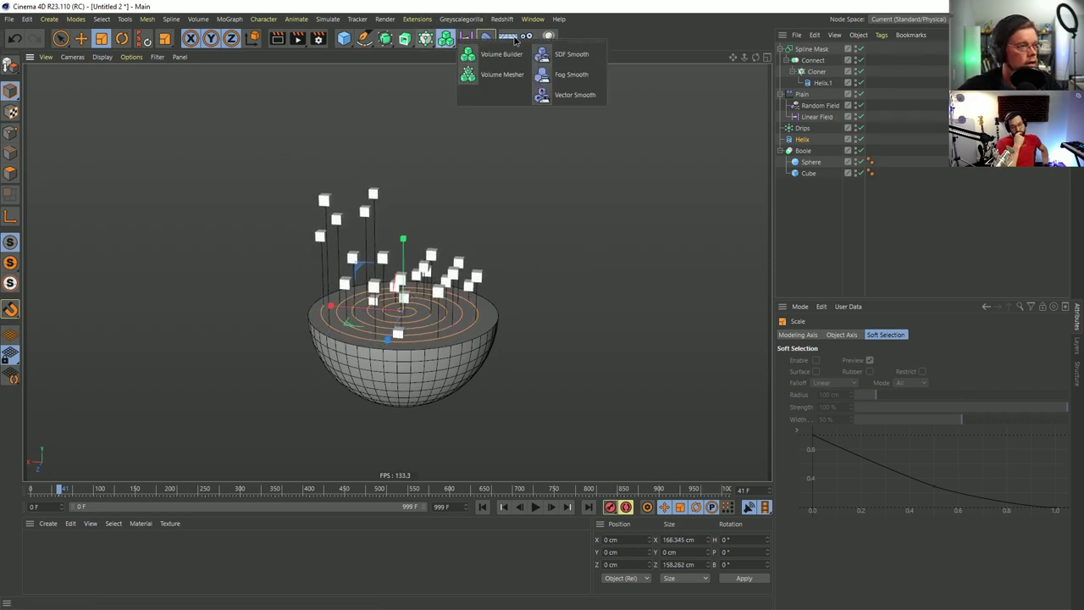
pyautogui.click(493, 54)
pyautogui.click(445, 38)
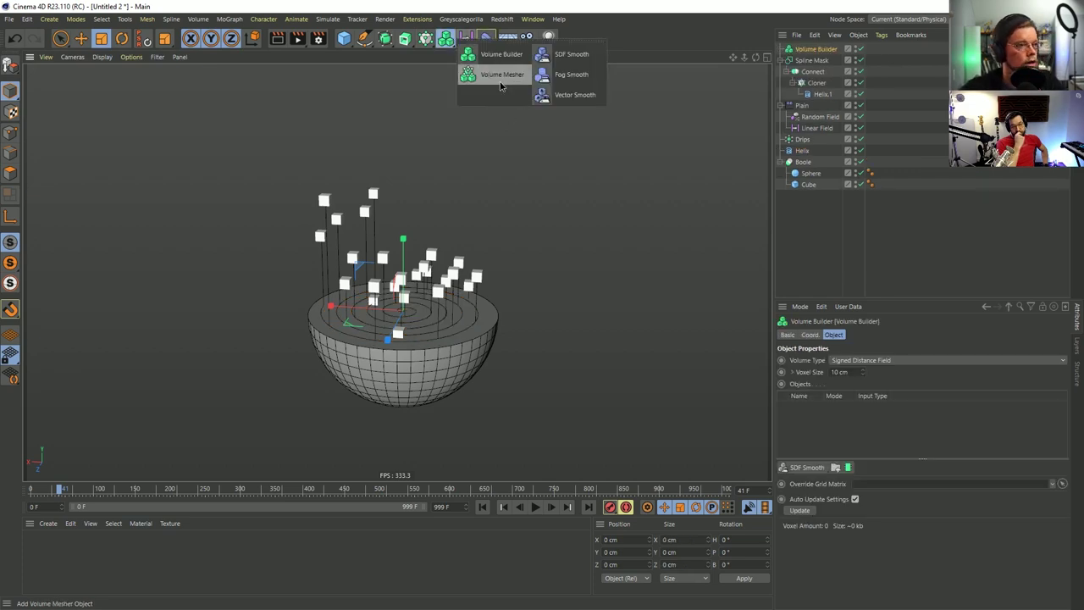
pyautogui.click(501, 77)
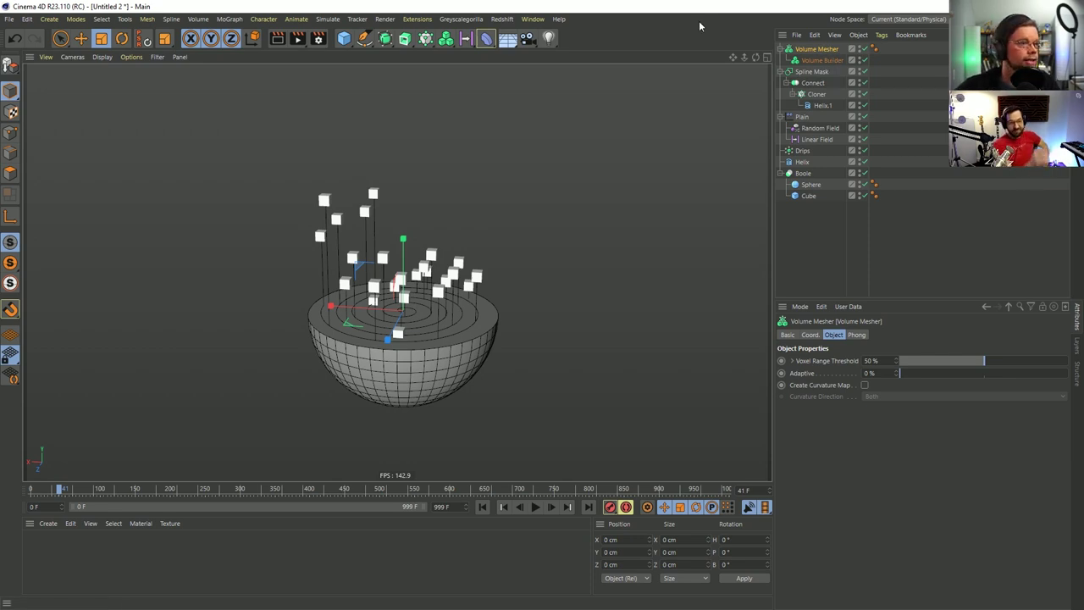
# Save the scene as [1a]VolumesNegGravity.c4d in the SceneFiles folder of Episode 7.
pyautogui.hotkey('ctrl', 's')
pyautogui.moveTo(150, 307); pyautogui.dragTo(154, 76)
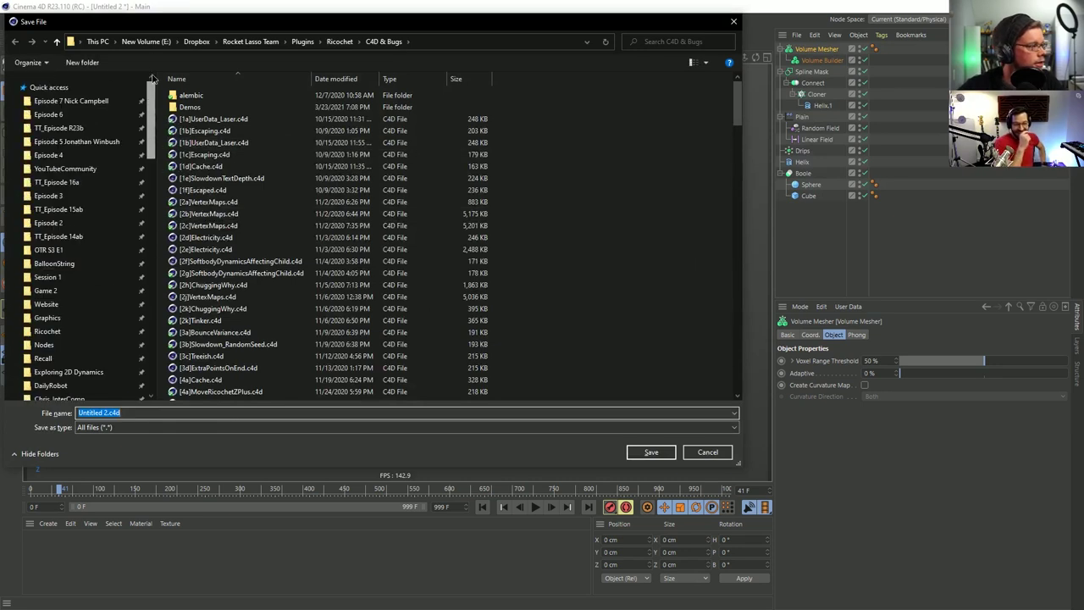
pyautogui.click(99, 103)
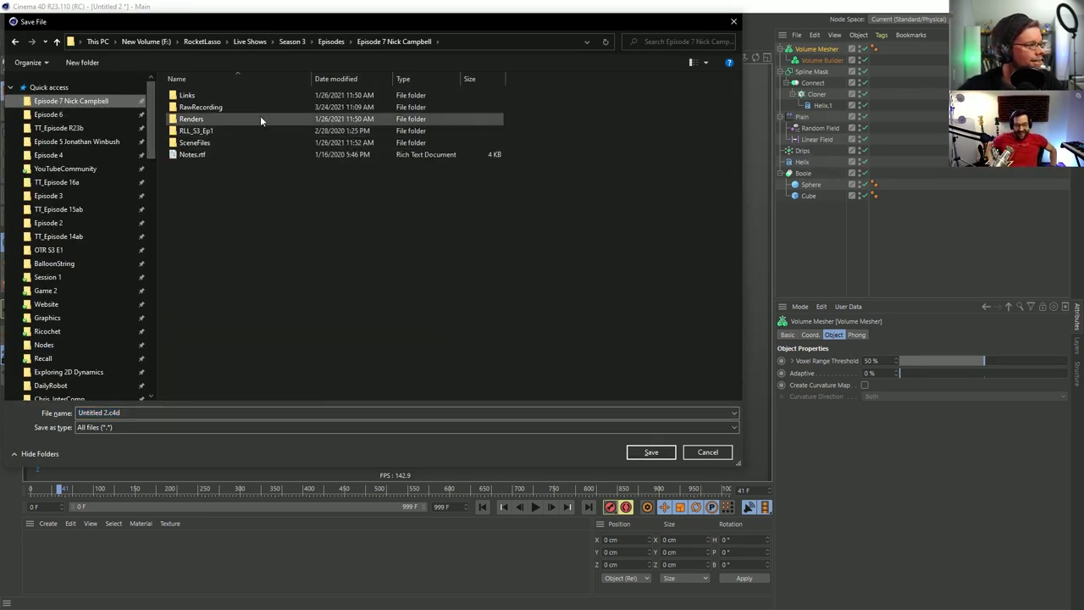
pyautogui.doubleClick(203, 142)
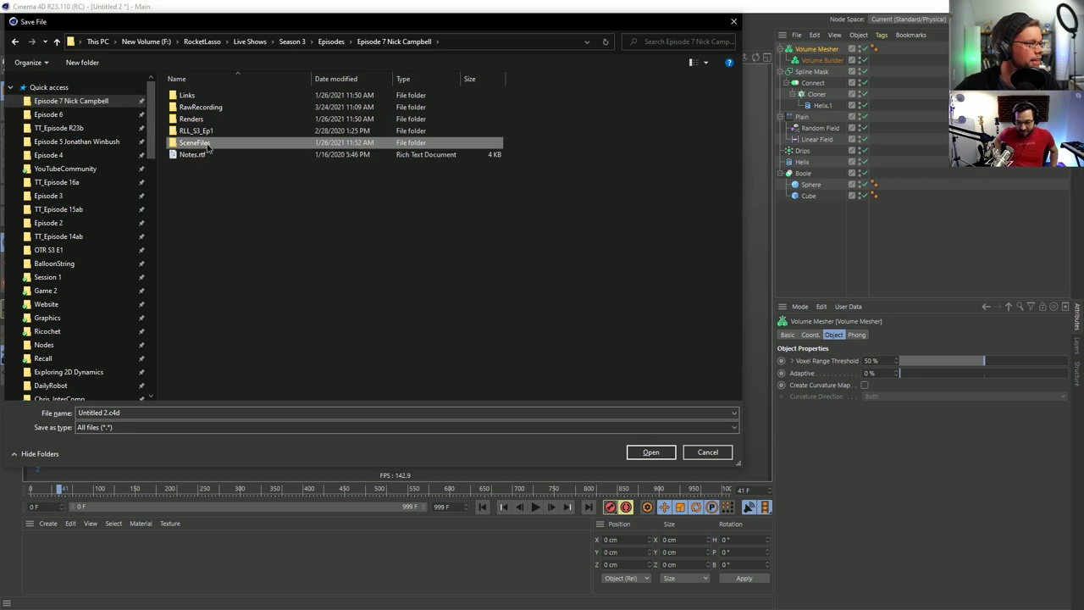
pyautogui.click(104, 412)
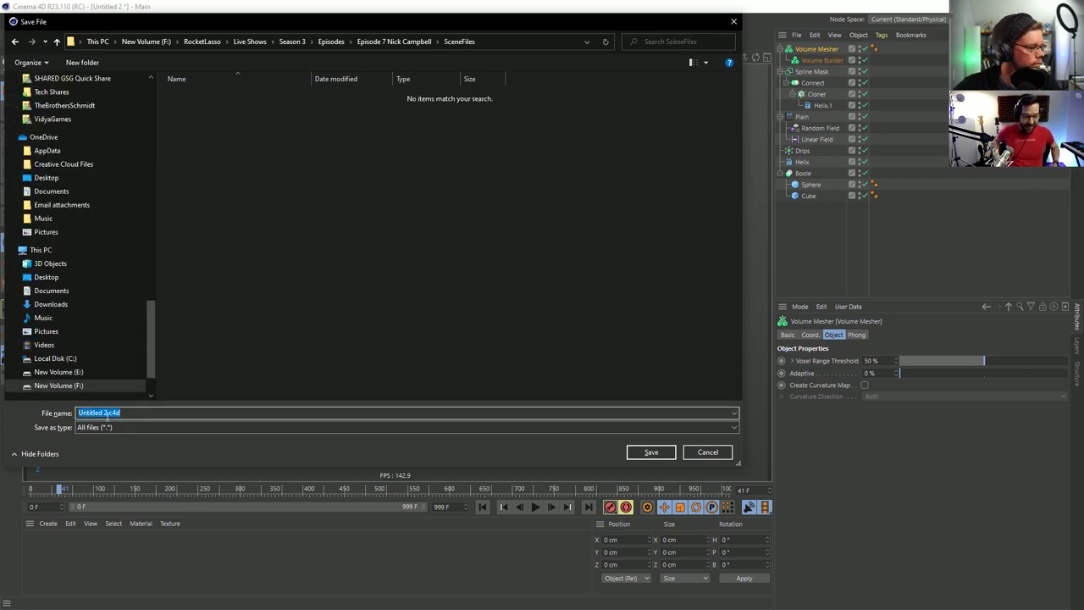
pyautogui.press('BackSpace')
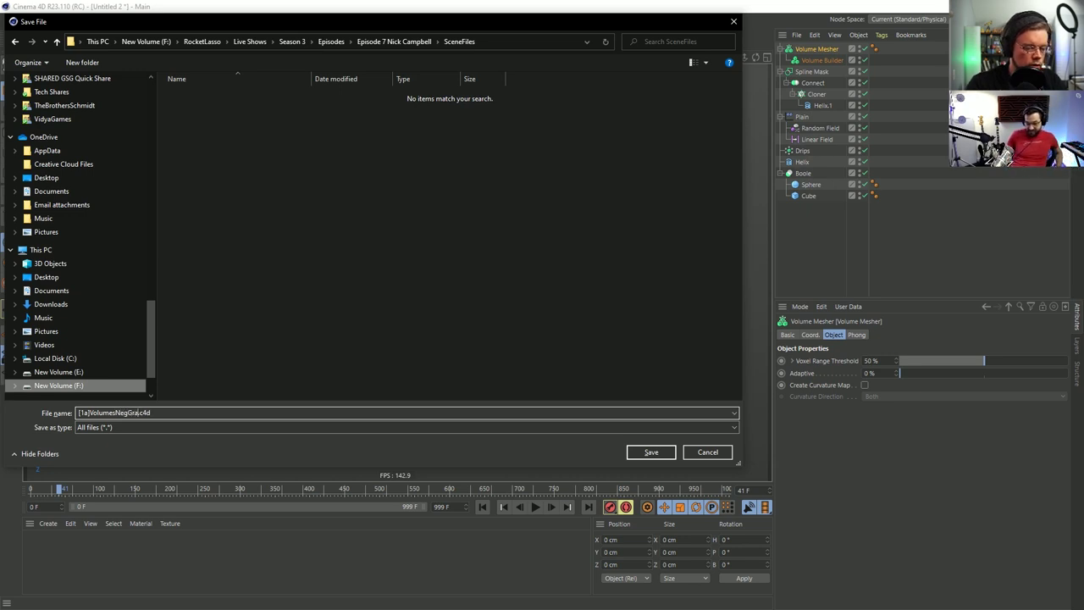
pyautogui.write('vity')
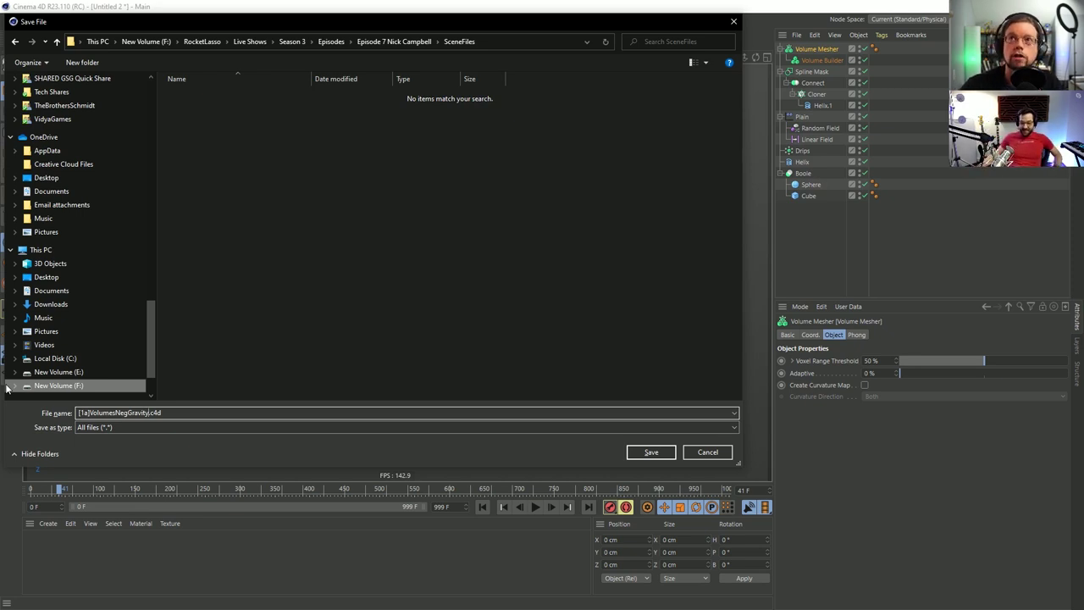
pyautogui.press('Return')
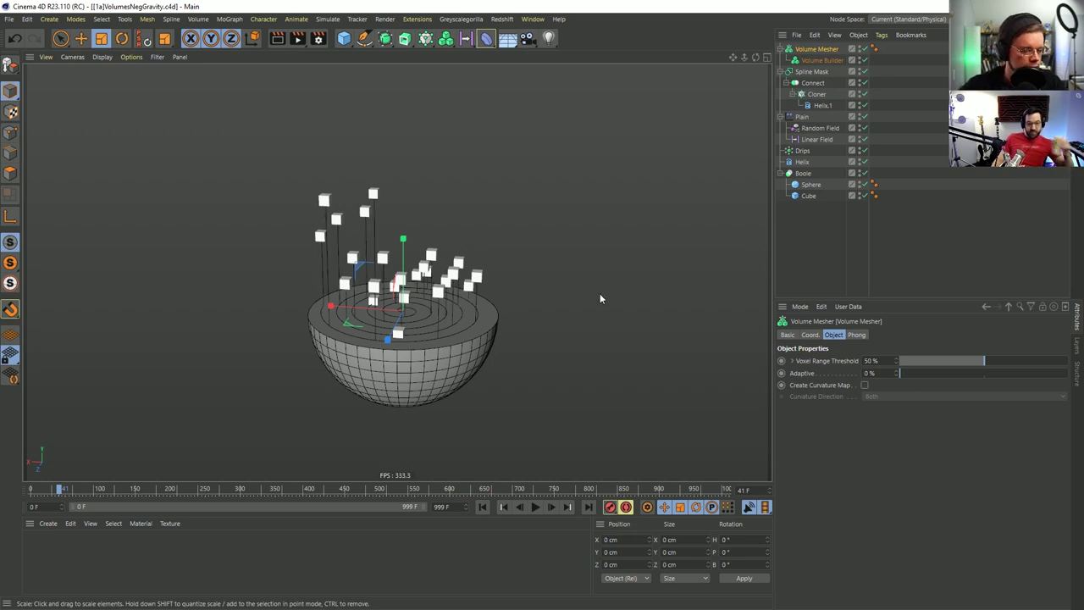
# Link the Spline Mask into the Volume Builder's objects list and select its entry.
pyautogui.scroll(3, 429, 308)
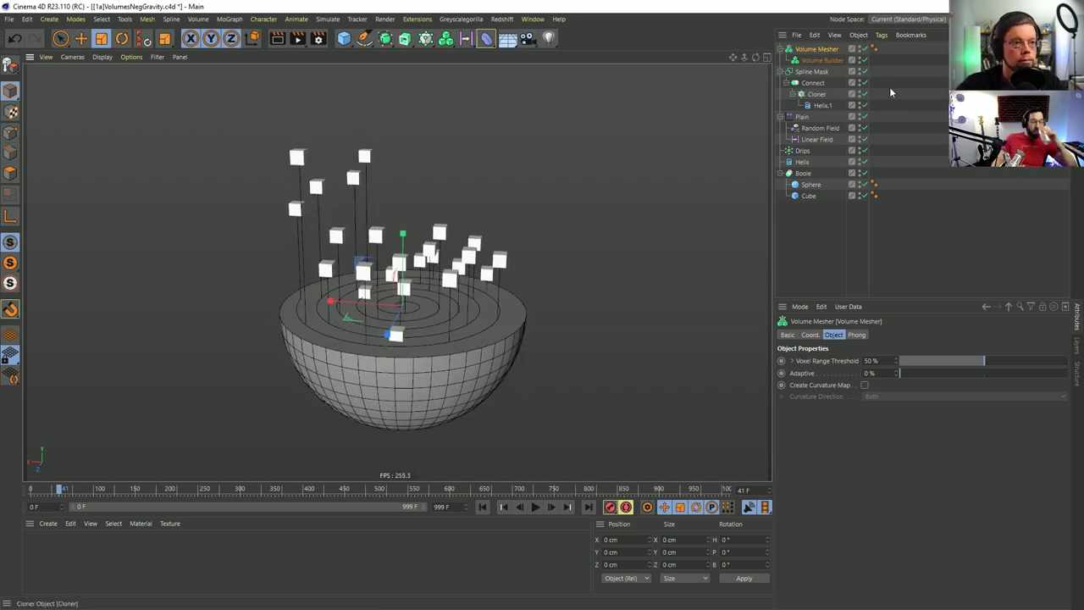
pyautogui.click(811, 71)
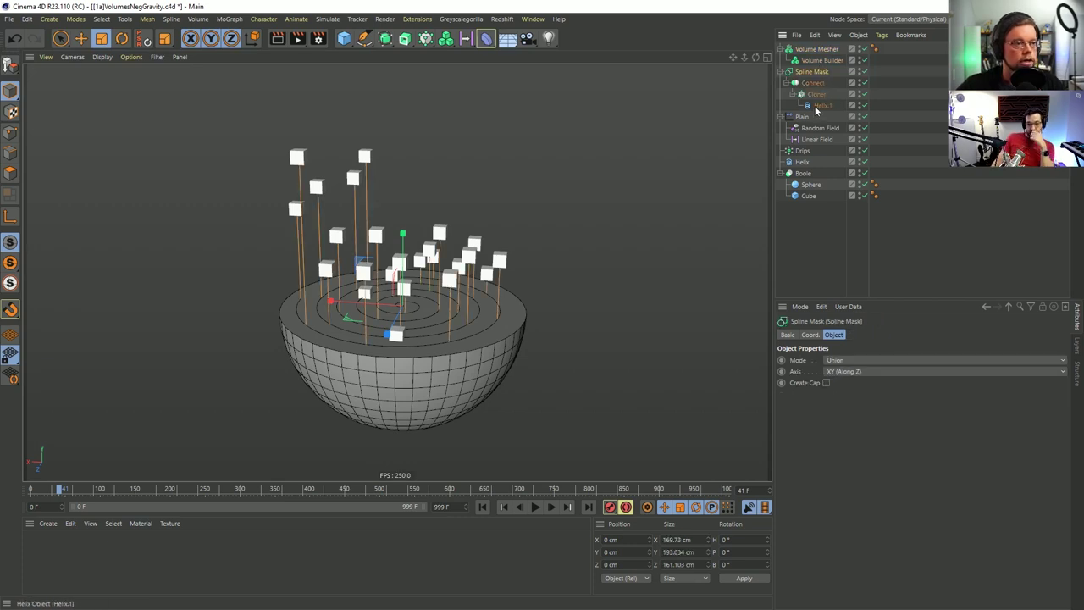
pyautogui.click(819, 62)
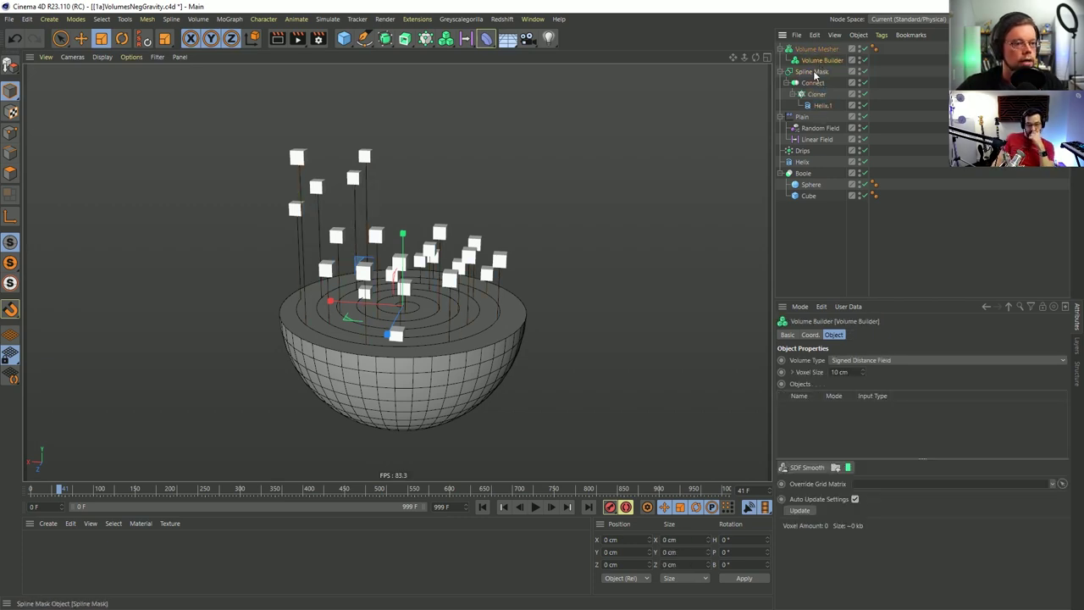
pyautogui.moveTo(811, 72); pyautogui.dragTo(823, 438)
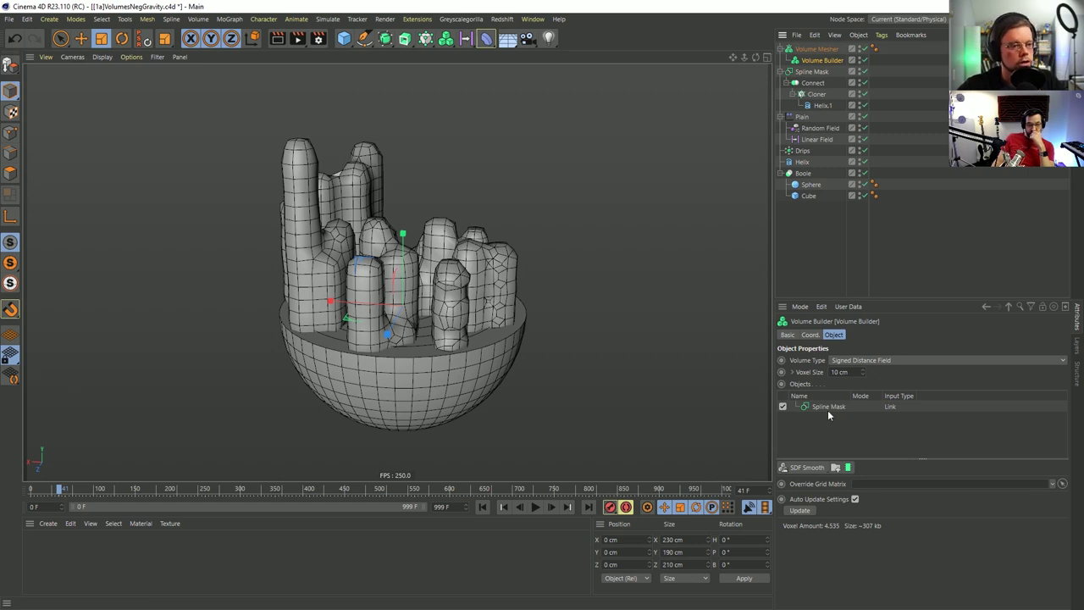
pyautogui.click(821, 408)
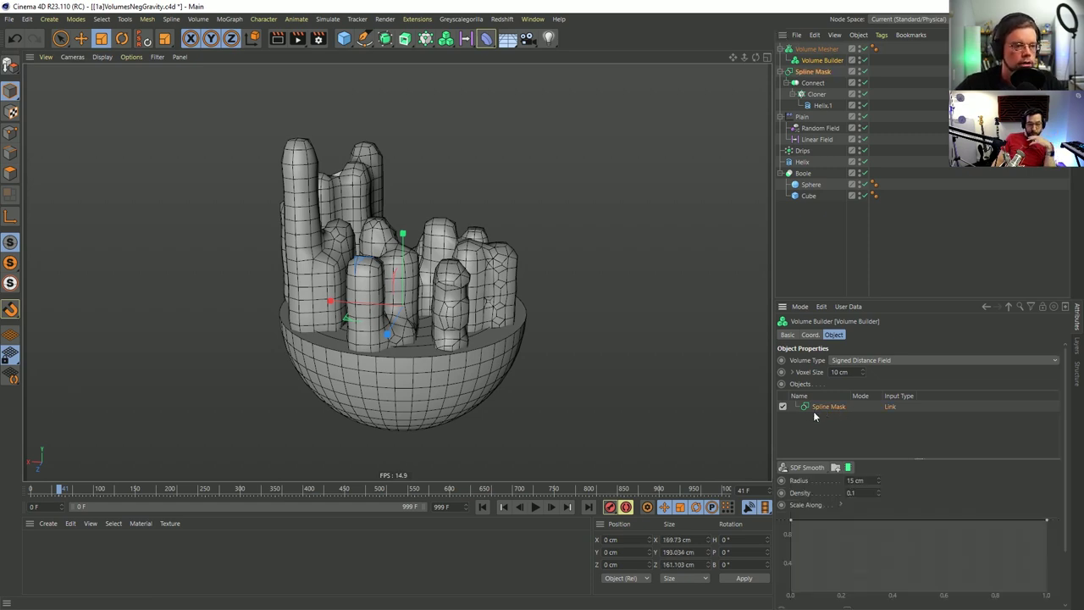
# Set the Volume Builder's voxel size to 3 cm.
pyautogui.keyDown('alt'); pyautogui.moveTo(497, 328); pyautogui.dragTo(525, 288); pyautogui.keyUp('alt')
pyautogui.click(835, 373)
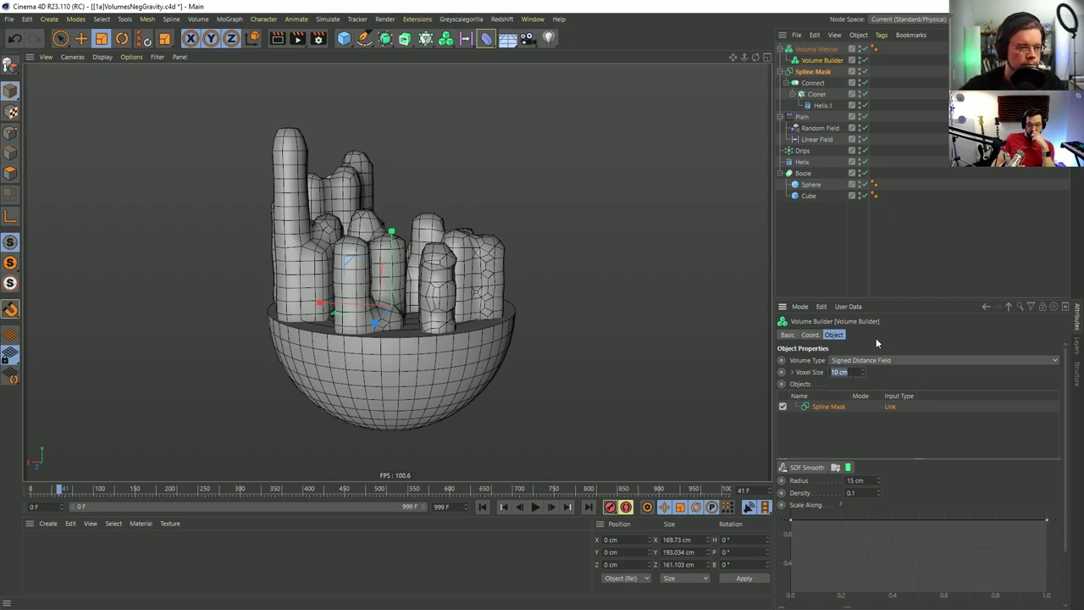
pyautogui.write('3')
pyautogui.press('Return')
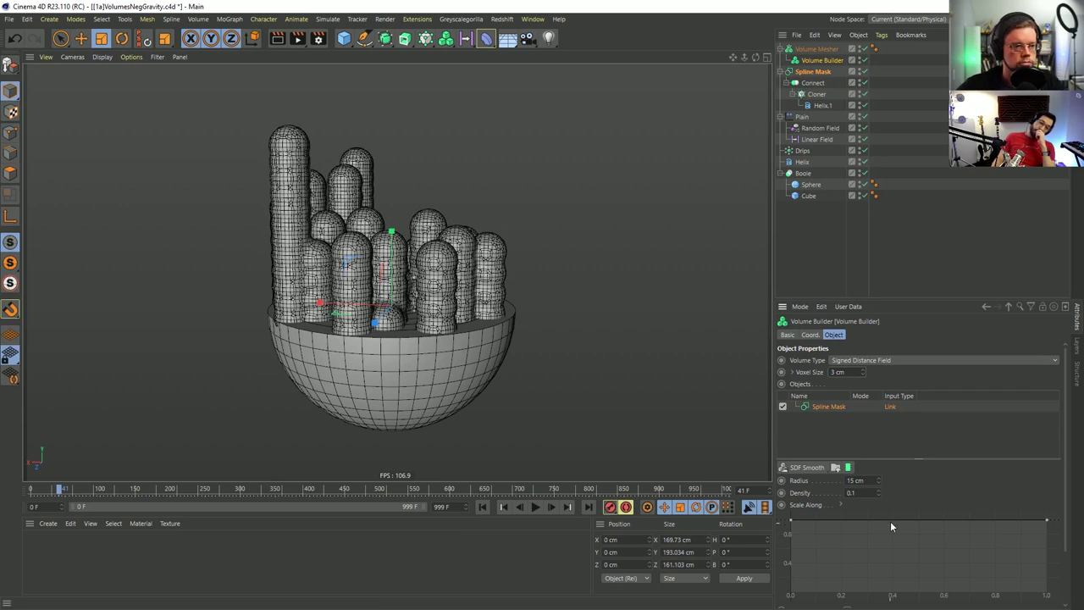
# Set the Spline Mask entry's density to 1 and its radius to 5 cm in the Volume Builder.
pyautogui.click(855, 480)
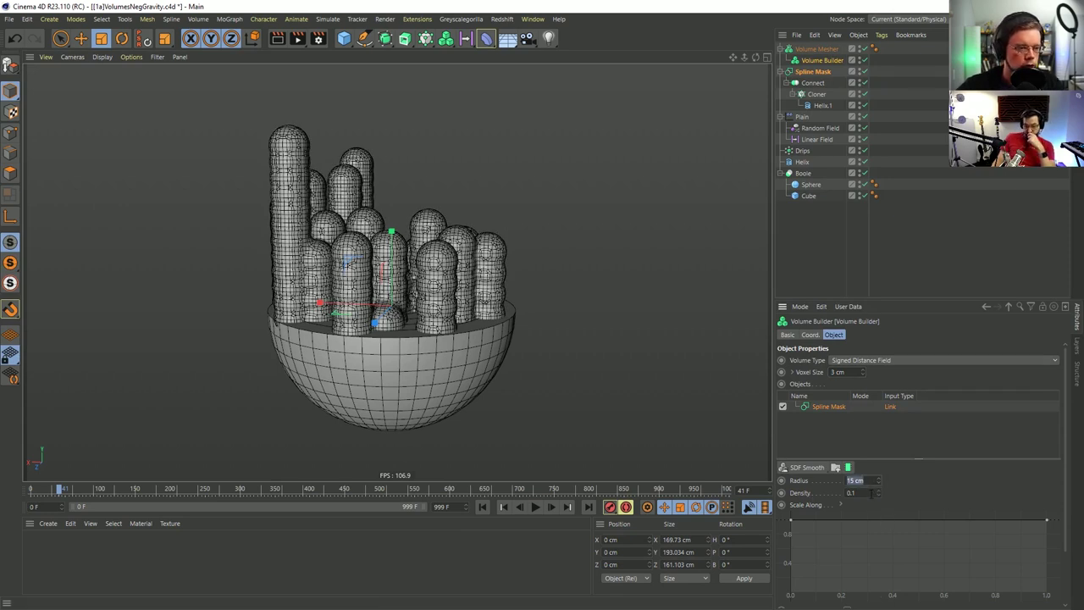
pyautogui.press('Tab')
pyautogui.press('Return')
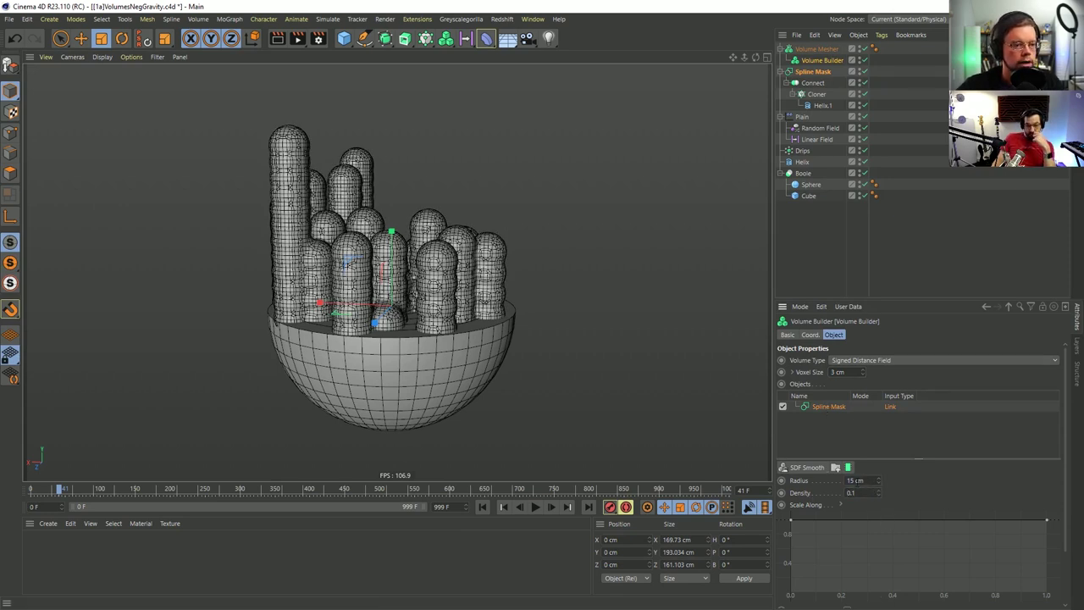
pyautogui.doubleClick(857, 492)
pyautogui.write('1')
pyautogui.press('Return')
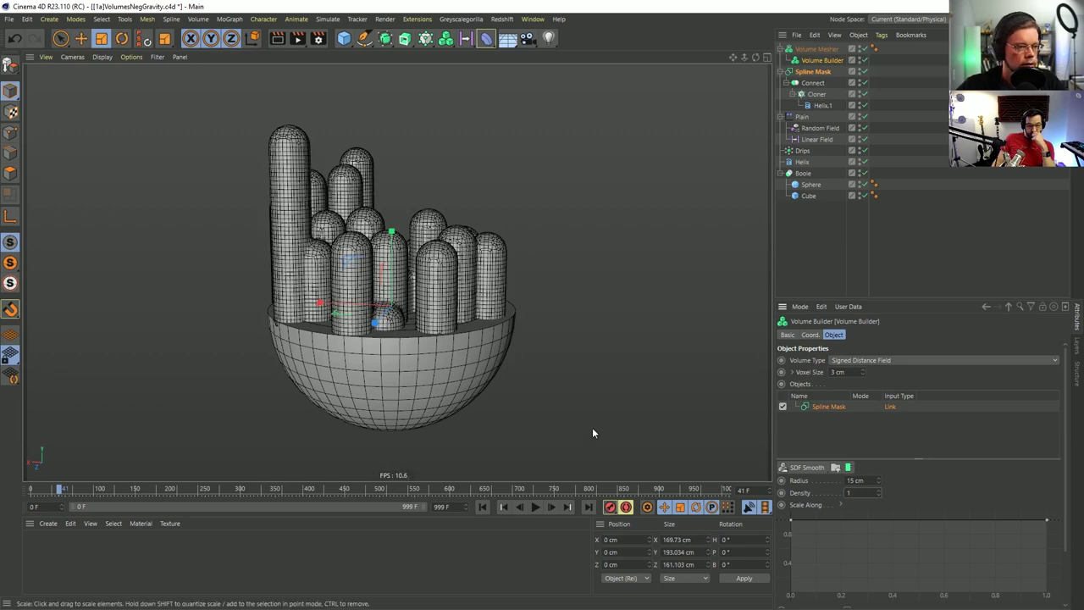
pyautogui.doubleClick(868, 480)
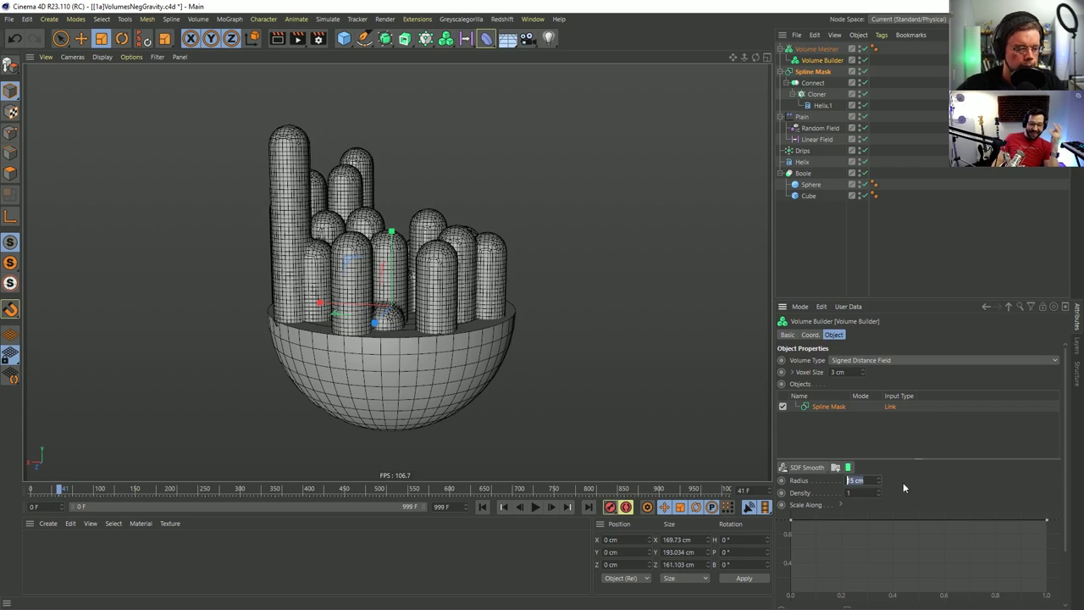
pyautogui.write('5')
pyautogui.press('Return')
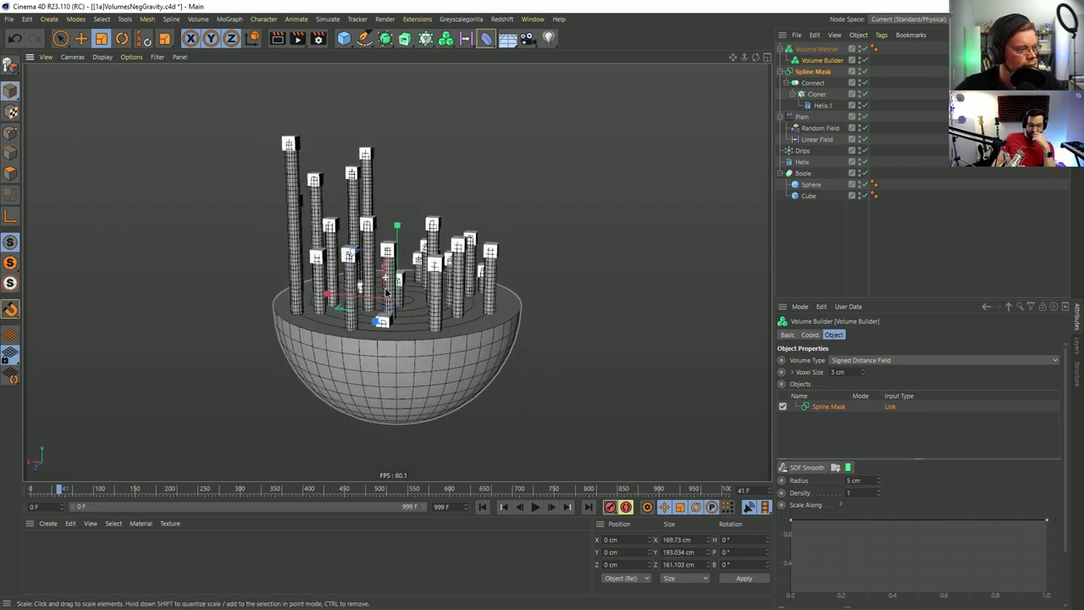
# Link the Boole hemisphere into the Volume Builder's objects list above the Spline Mask.
pyautogui.keyDown('alt'); pyautogui.moveTo(386, 292); pyautogui.dragTo(728, 403); pyautogui.keyUp('alt')
pyautogui.keyDown('alt'); pyautogui.moveTo(638, 397); pyautogui.dragTo(313, 320); pyautogui.keyUp('alt')
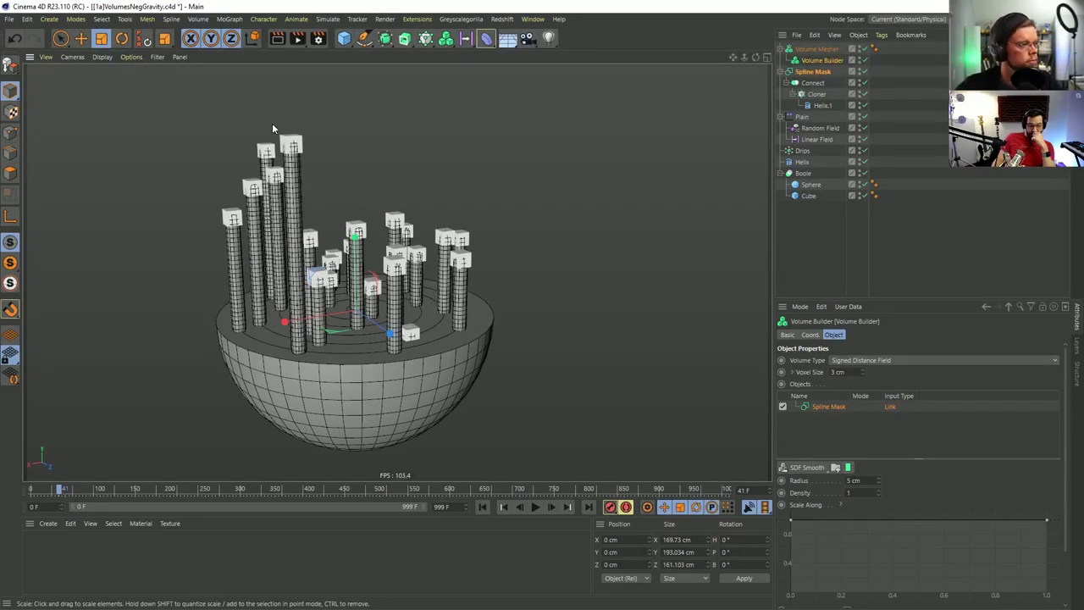
pyautogui.keyDown('alt'); pyautogui.moveTo(271, 169); pyautogui.dragTo(249, 216); pyautogui.keyUp('alt')
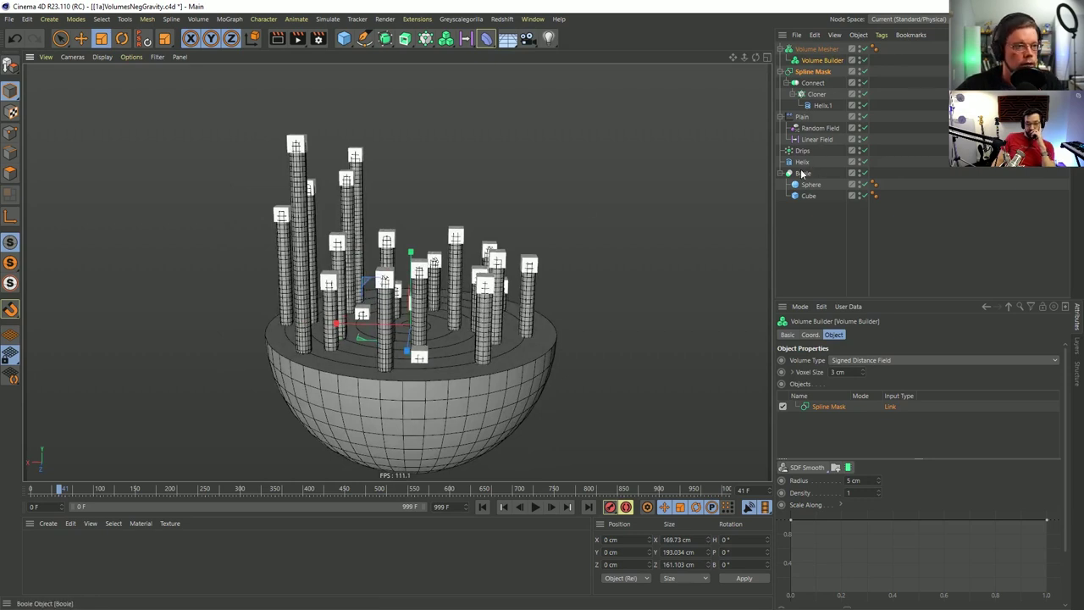
pyautogui.moveTo(800, 174); pyautogui.dragTo(830, 415)
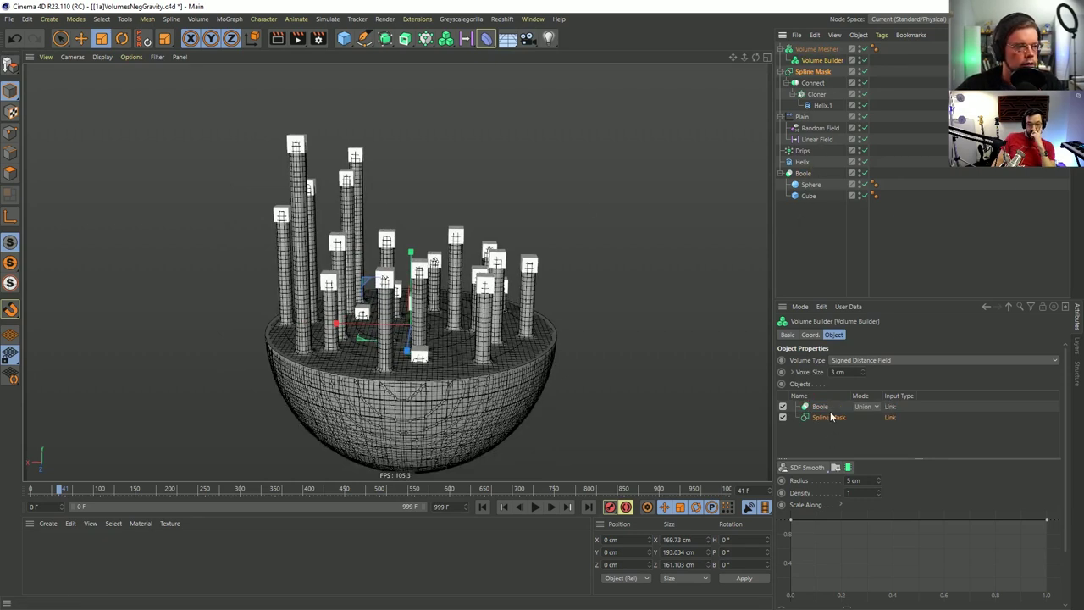
# Link the Drips matrix into the Volume Builder above the Boole and set its radius to 10.5 cm.
pyautogui.scroll(5, 455, 383)
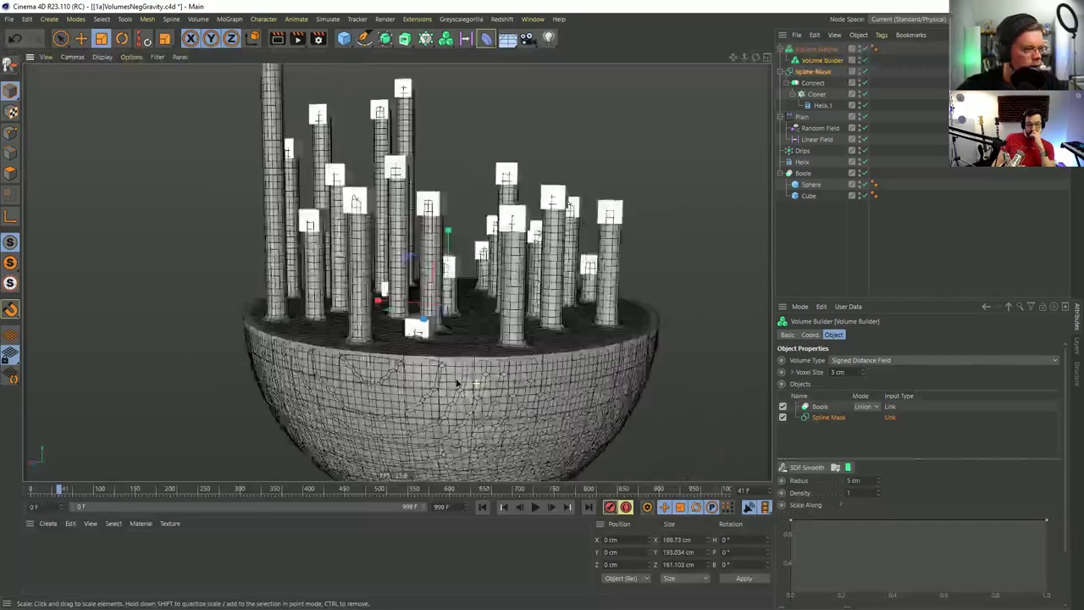
pyautogui.scroll(-5, 456, 383)
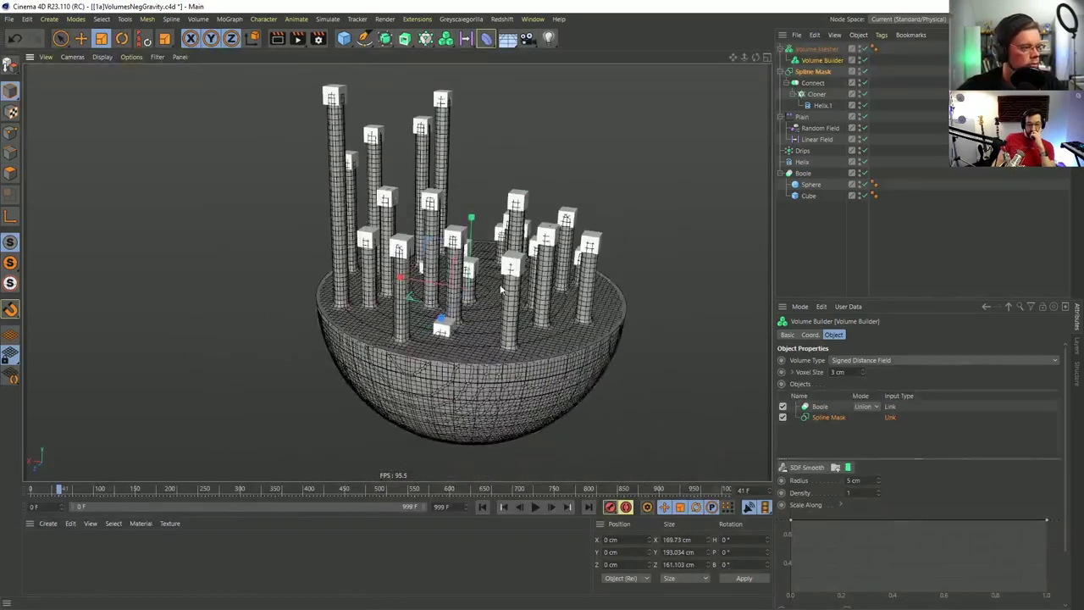
pyautogui.keyDown('alt'); pyautogui.moveTo(559, 319); pyautogui.dragTo(530, 340); pyautogui.keyUp('alt')
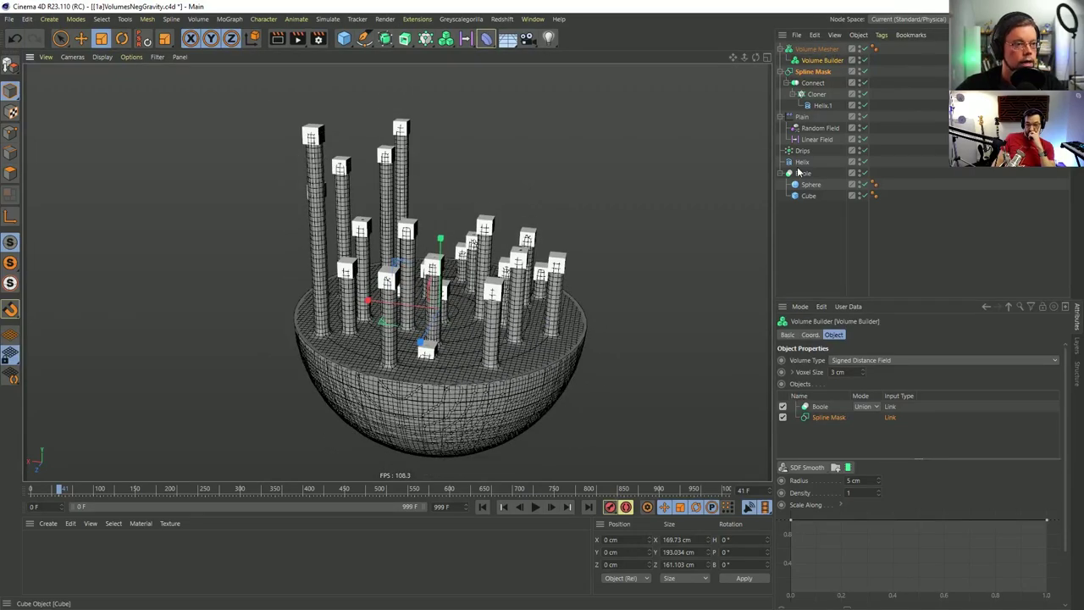
pyautogui.moveTo(802, 149); pyautogui.dragTo(818, 408)
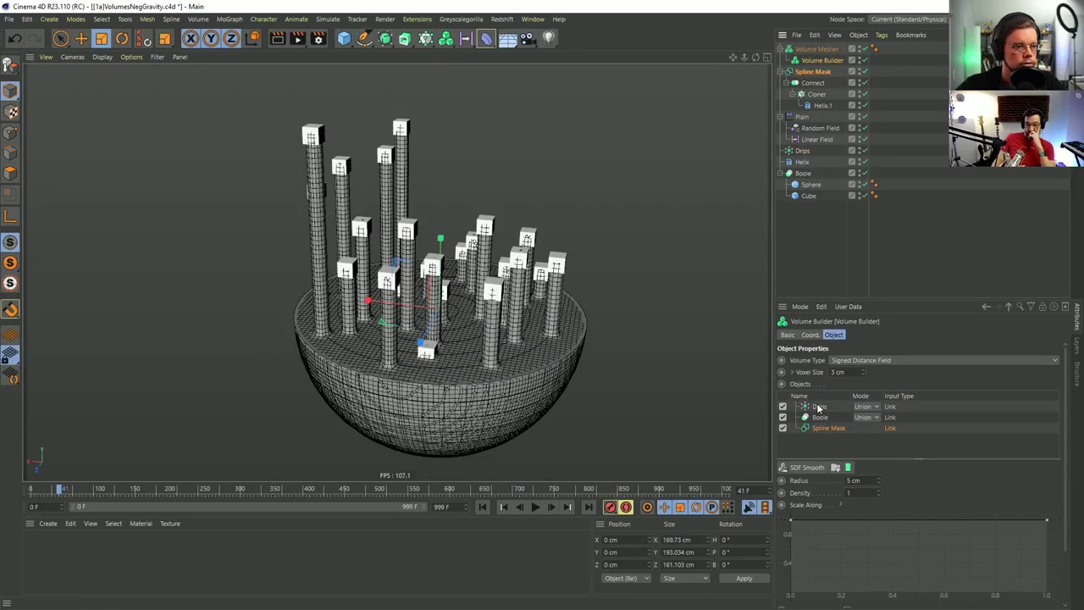
pyautogui.click(821, 407)
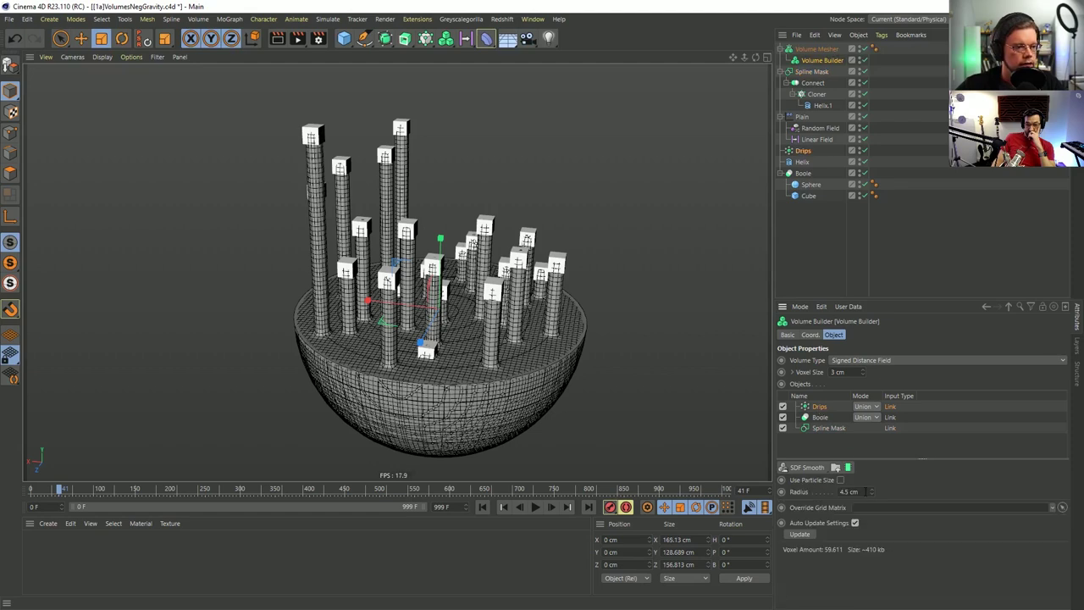
pyautogui.moveTo(872, 495); pyautogui.dragTo(873, 468)
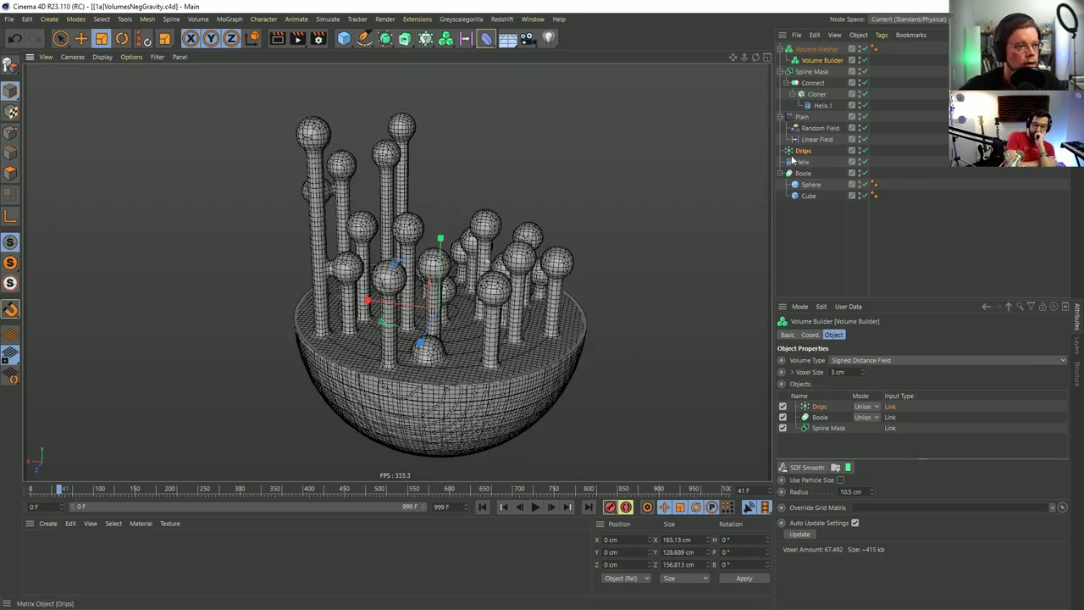
# Add a Random effector and nest it under the Drips matrix.
pyautogui.click(425, 38)
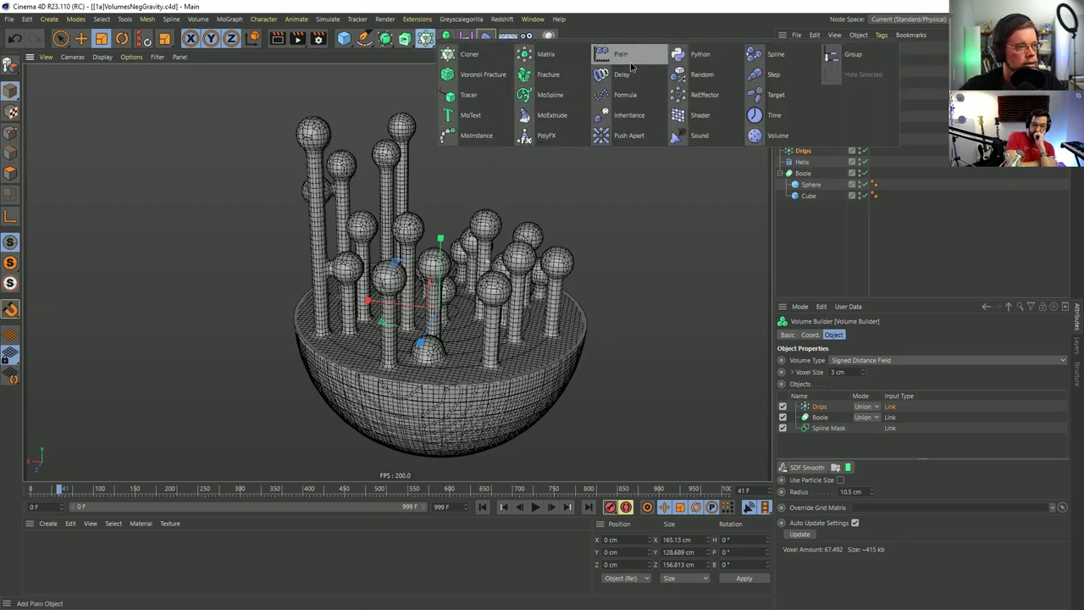
pyautogui.click(686, 76)
pyautogui.moveTo(804, 50); pyautogui.dragTo(807, 166)
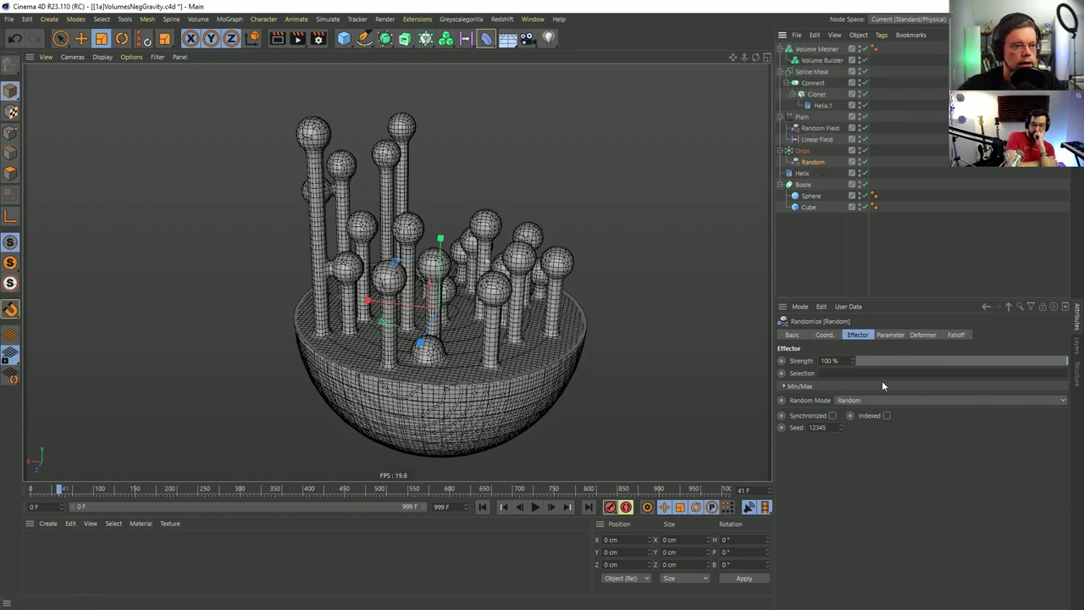
# Turn off the Random effector's position effect and enable uniform scale with a value of 0.91.
pyautogui.click(889, 334)
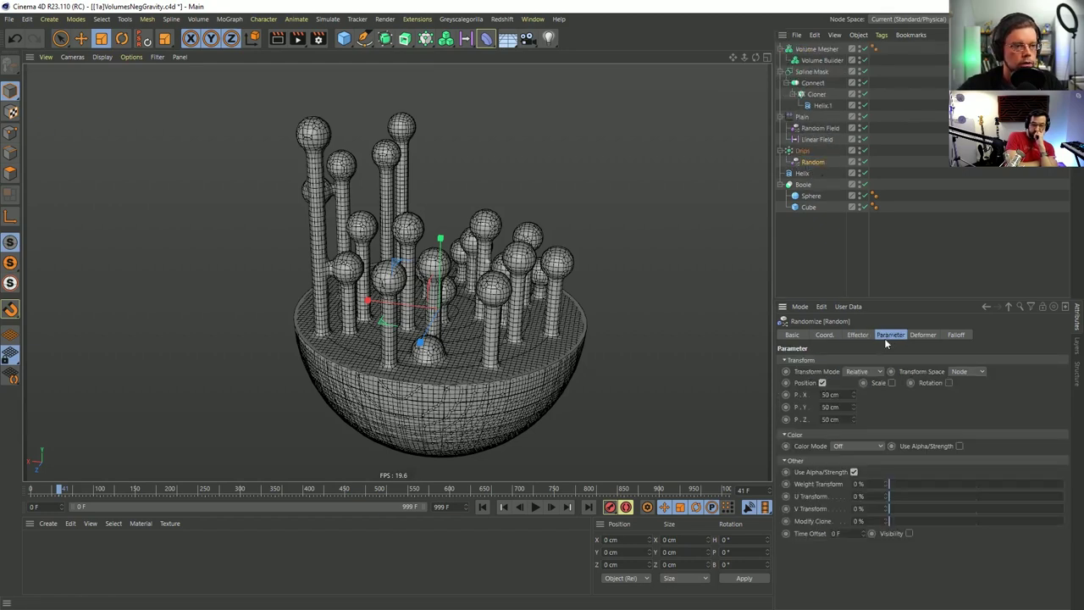
pyautogui.click(869, 382)
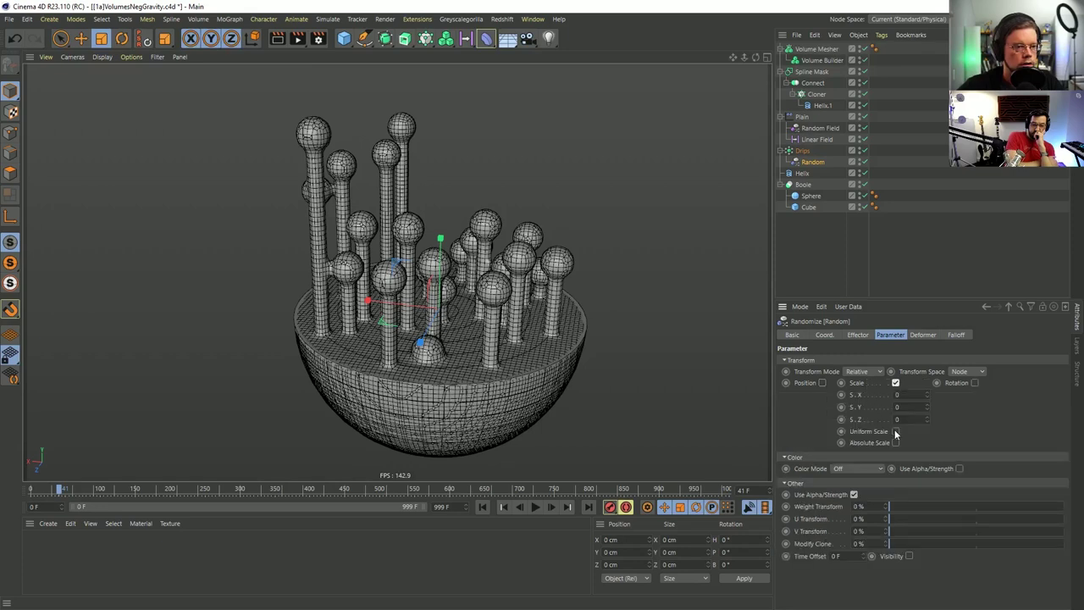
pyautogui.click(895, 434)
pyautogui.moveTo(927, 394); pyautogui.dragTo(927, 385)
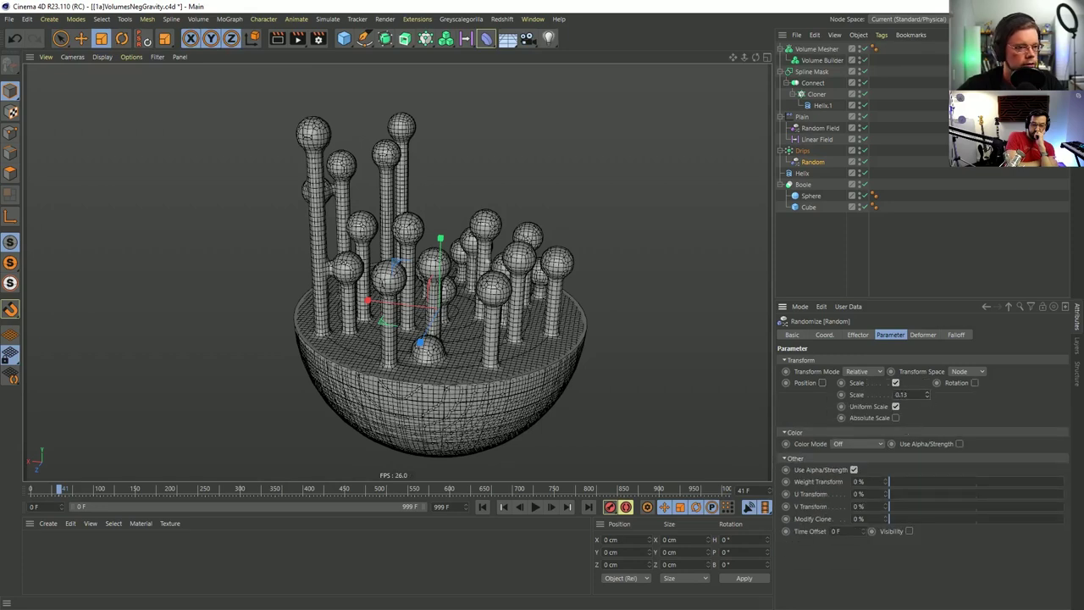
# Link the Random effector into the Drips matrix's effectors list and hide the matrix cubes in the viewport.
pyautogui.click(802, 150)
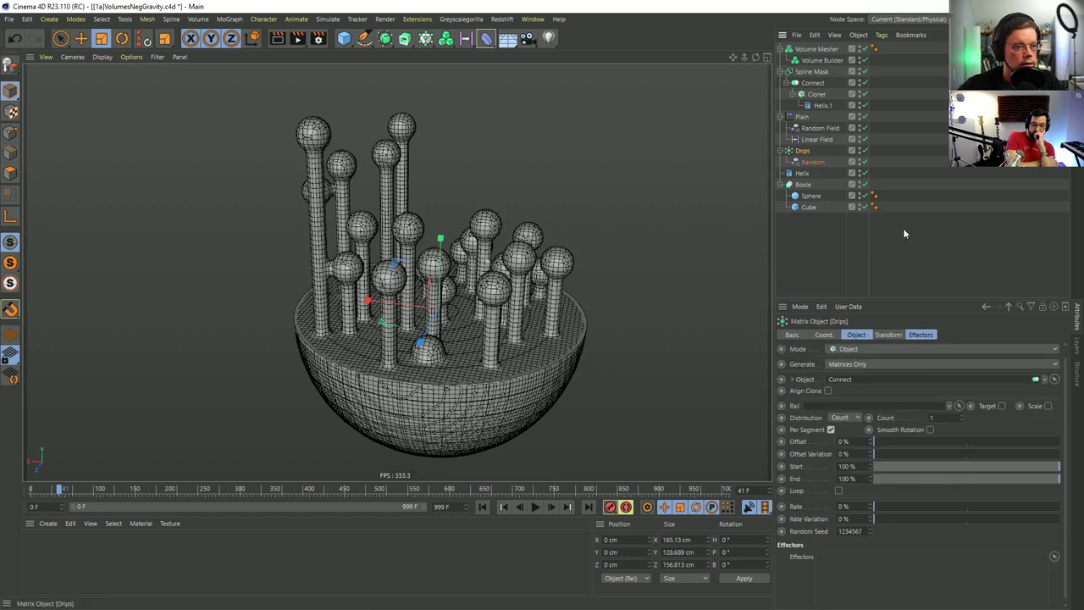
pyautogui.click(914, 336)
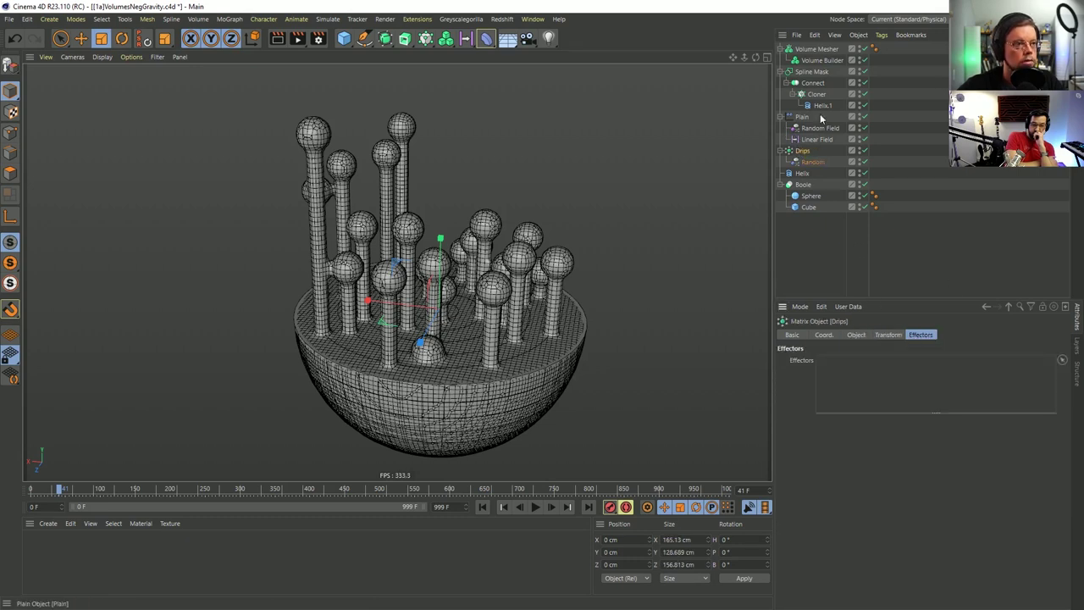
pyautogui.moveTo(808, 160); pyautogui.dragTo(838, 381)
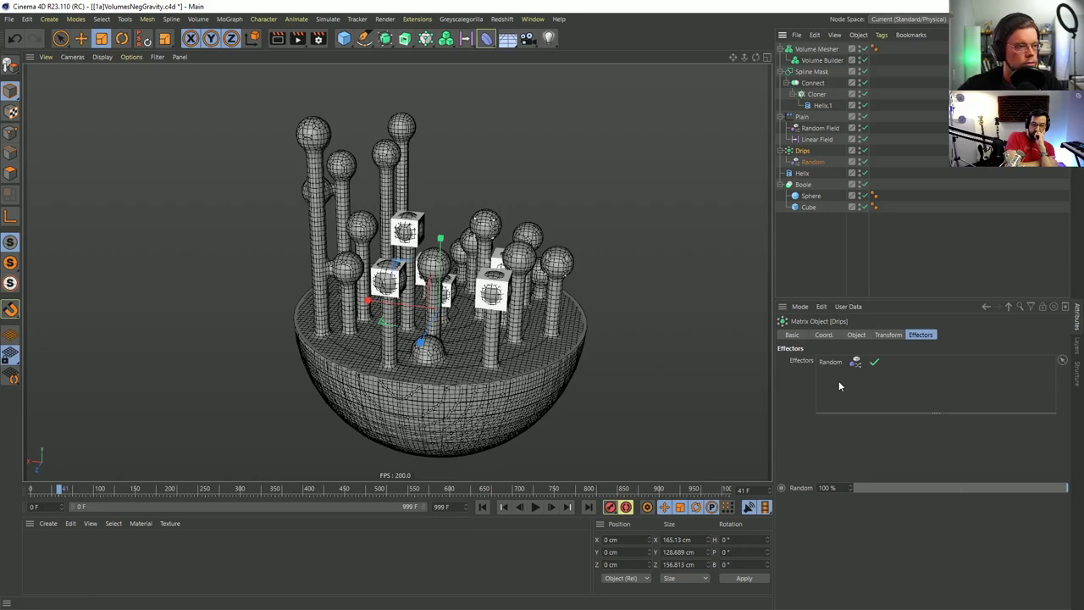
pyautogui.click(862, 152)
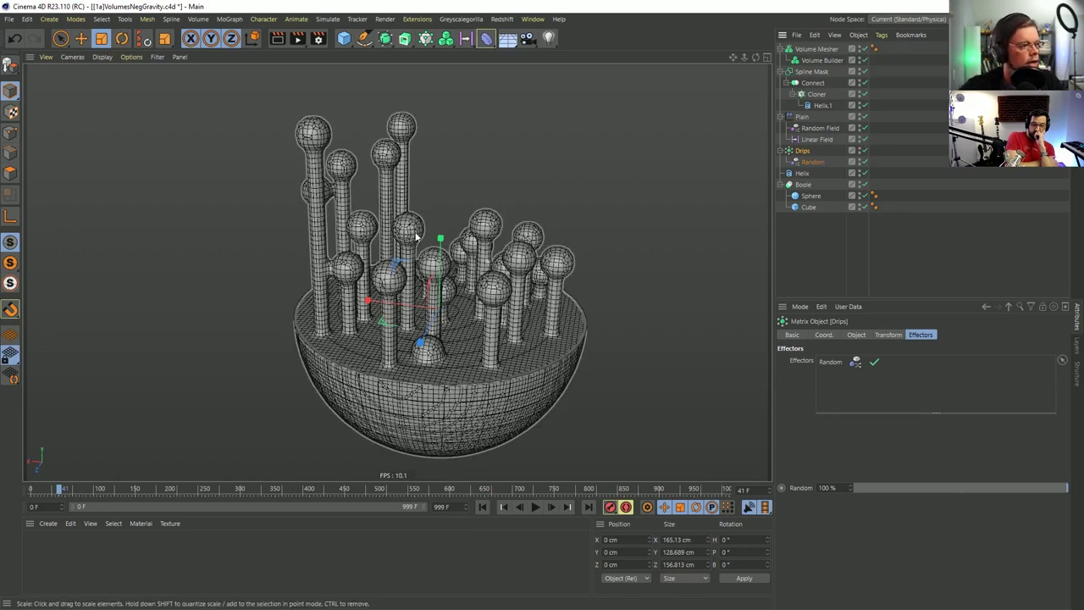
# Enable Use Particle Size for the Drips entry in the Volume Builder, comparing the drip tips with it on and off.
pyautogui.doubleClick(830, 361)
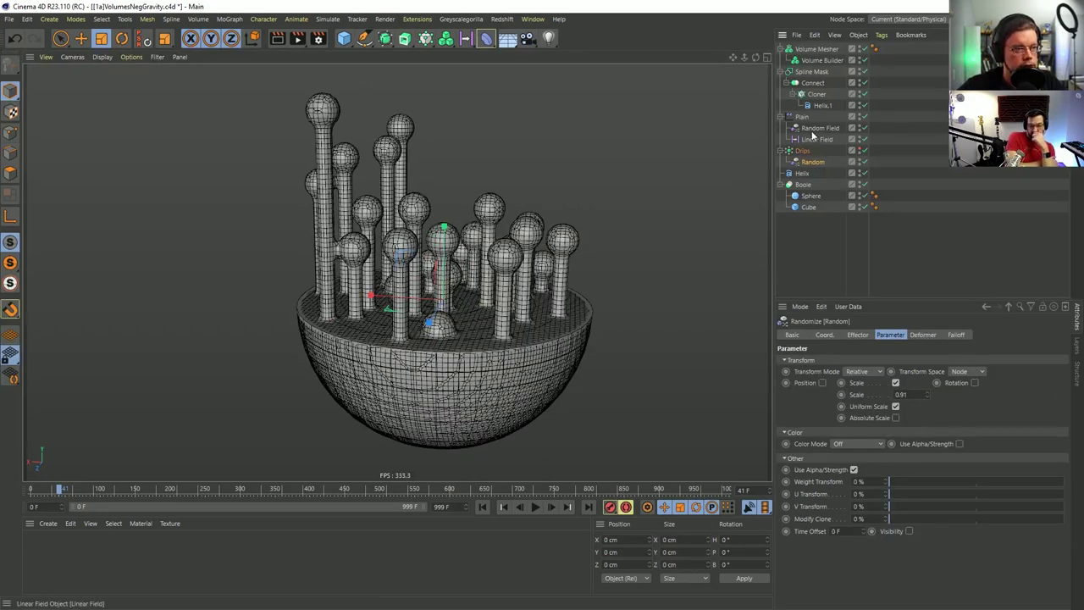
pyautogui.click(810, 50)
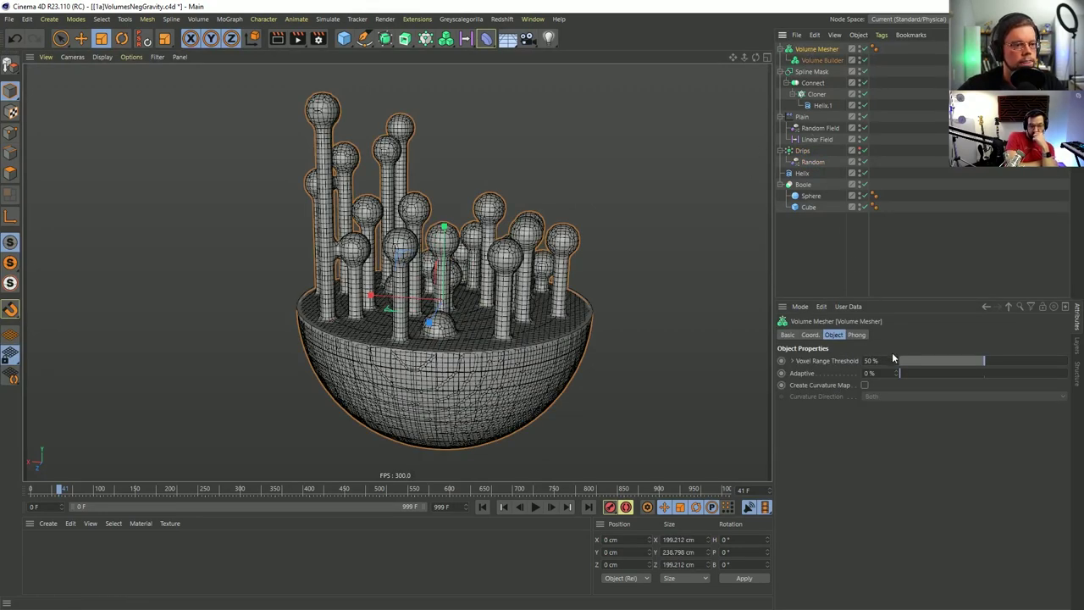
pyautogui.click(816, 62)
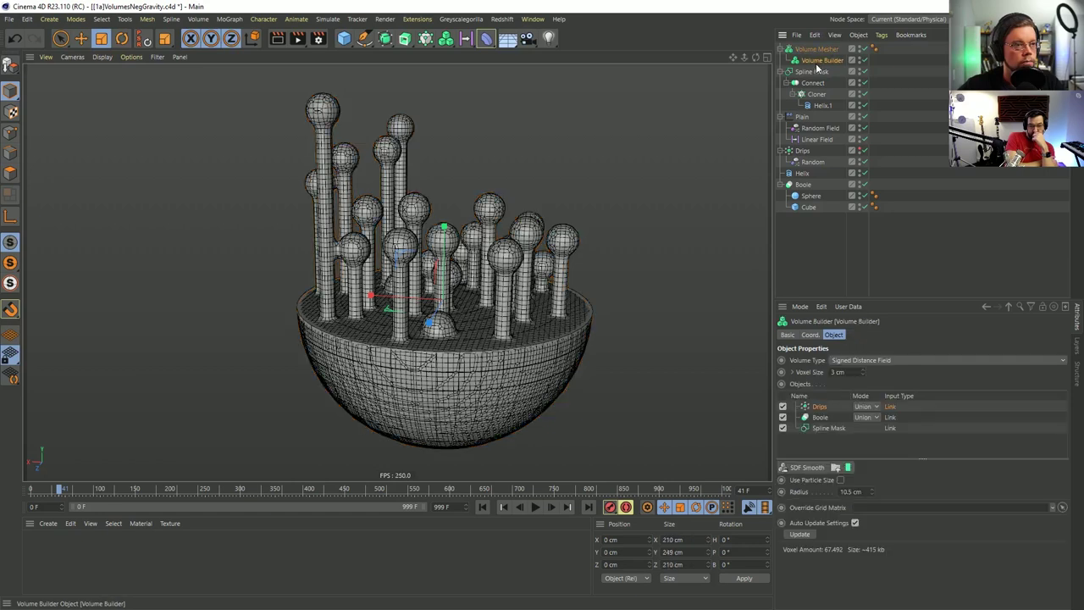
pyautogui.click(840, 480)
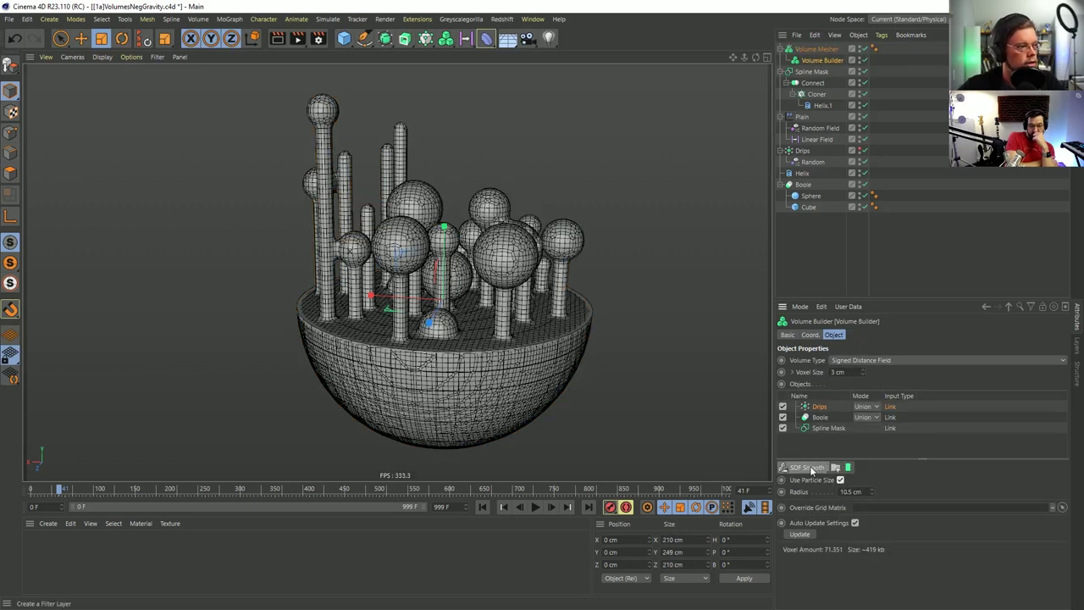
pyautogui.click(840, 480)
pyautogui.click(839, 480)
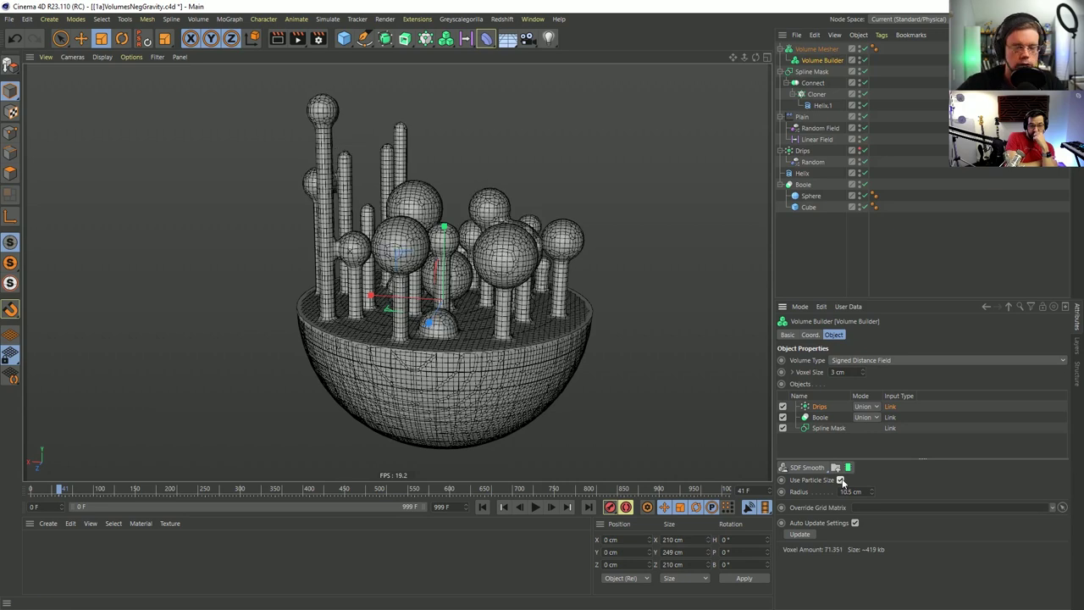
pyautogui.click(841, 480)
pyautogui.click(841, 480)
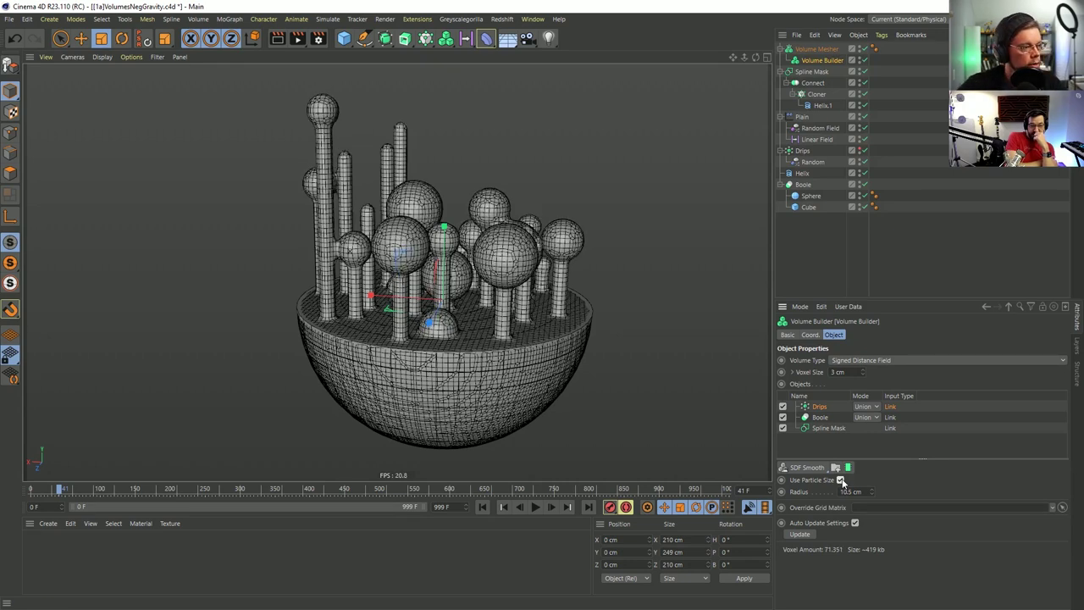
# Reduce the Random effector's uniform scale to 0.09 and check the drip tips from several angles.
pyautogui.click(811, 162)
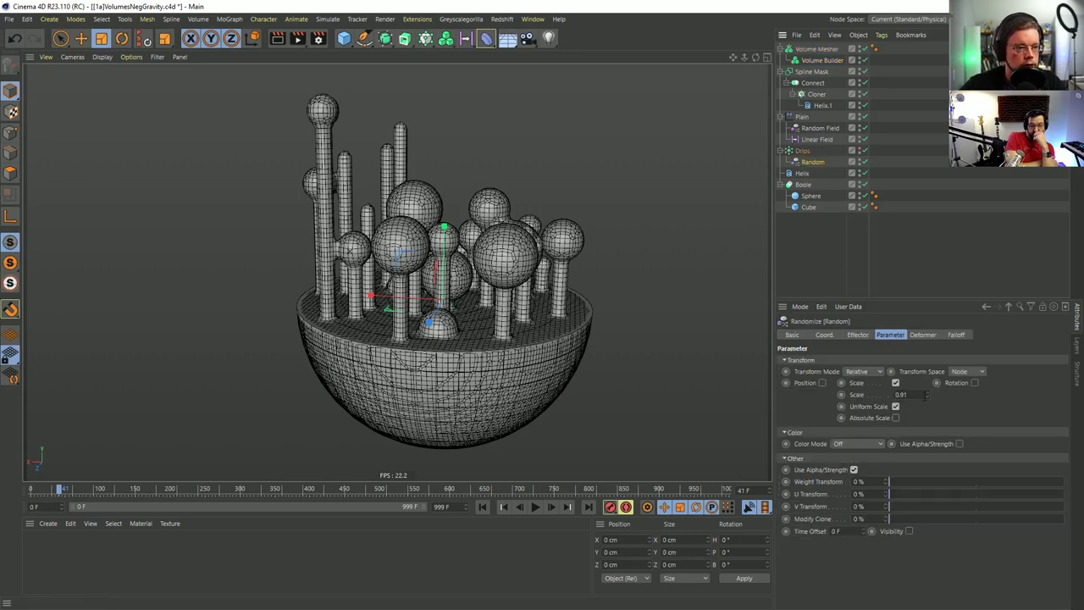
pyautogui.moveTo(928, 397); pyautogui.dragTo(883, 397)
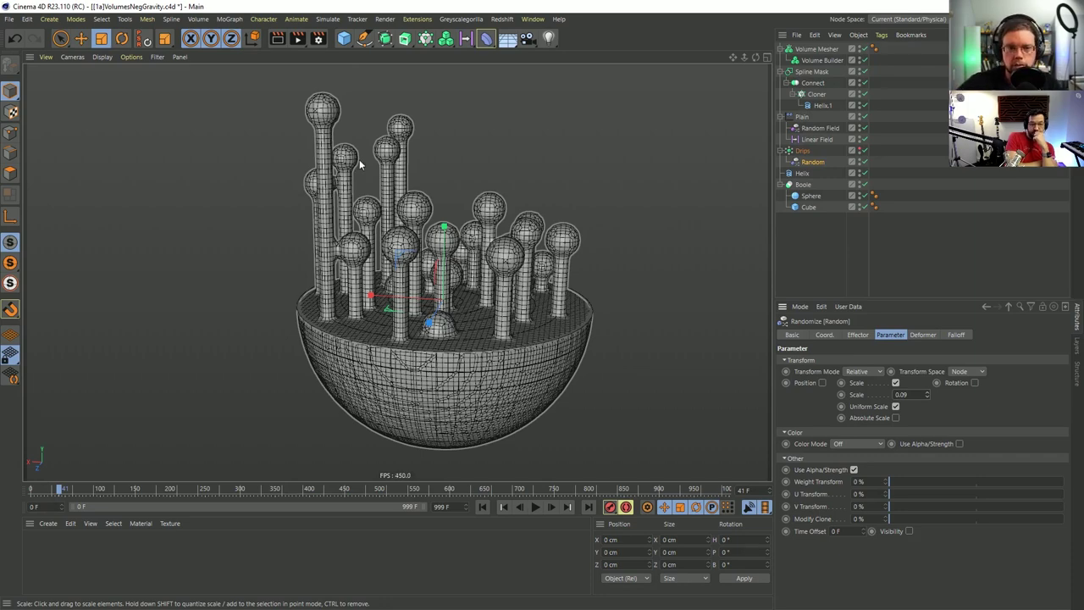
pyautogui.keyDown('alt'); pyautogui.moveTo(417, 208); pyautogui.dragTo(352, 127); pyautogui.keyUp('alt')
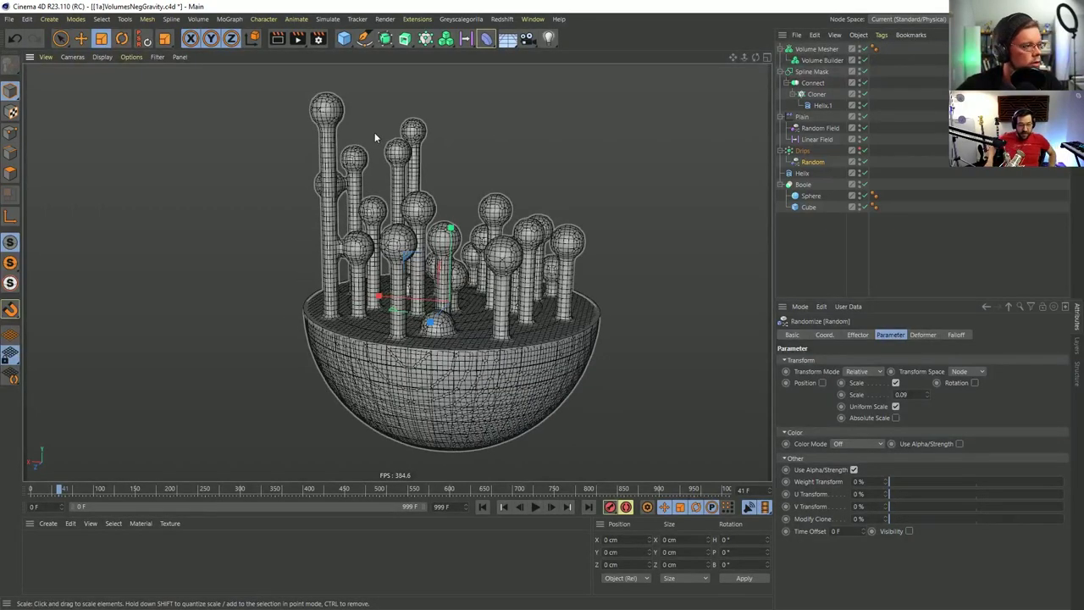
pyautogui.keyDown('alt'); pyautogui.moveTo(413, 161); pyautogui.dragTo(445, 241); pyautogui.keyUp('alt')
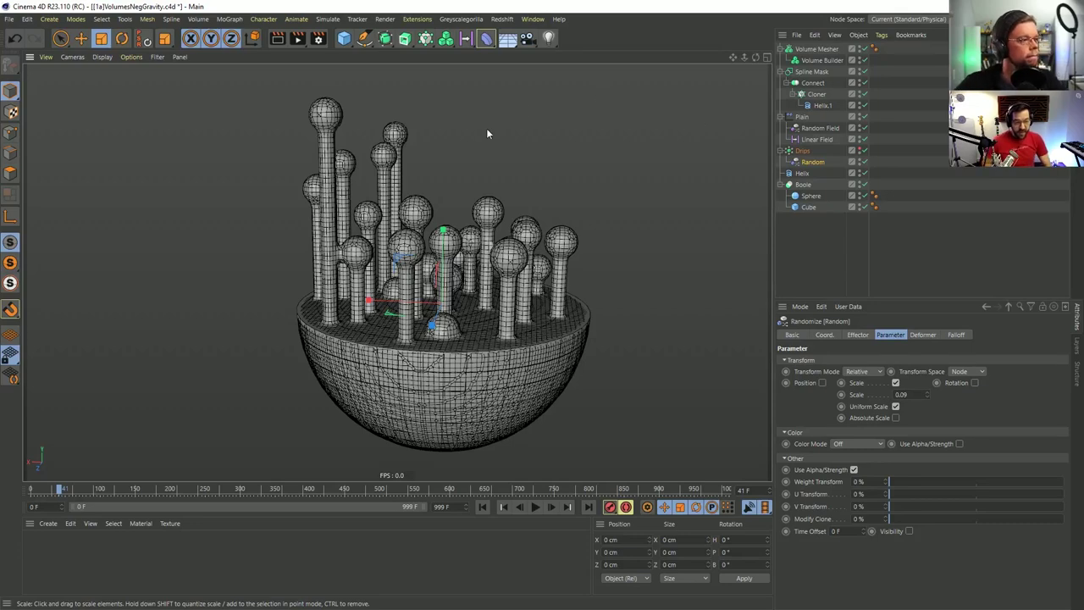
pyautogui.keyDown('alt'); pyautogui.moveTo(486, 128); pyautogui.dragTo(522, 234); pyautogui.keyUp('alt')
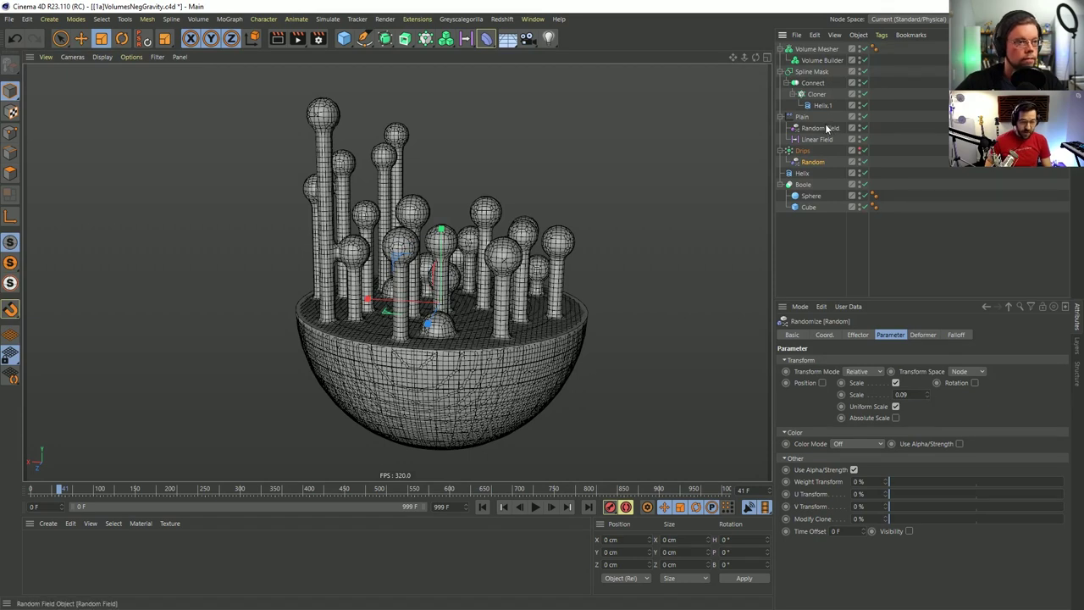
# Try a transform scale of 2 on X, Y and Z for the Drips matrix, and undo it.
pyautogui.click(800, 151)
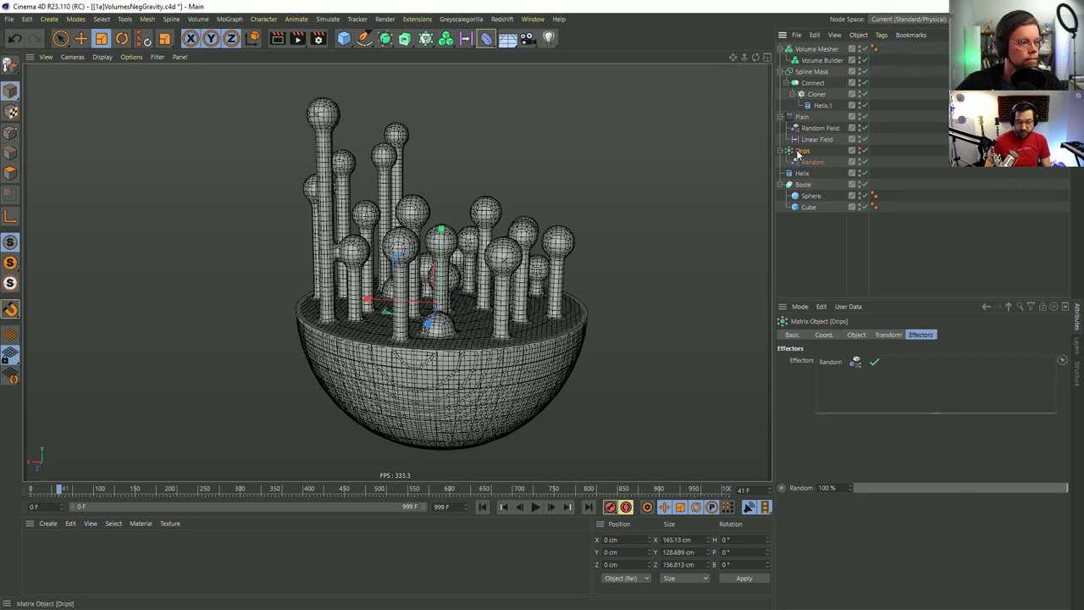
pyautogui.click(887, 334)
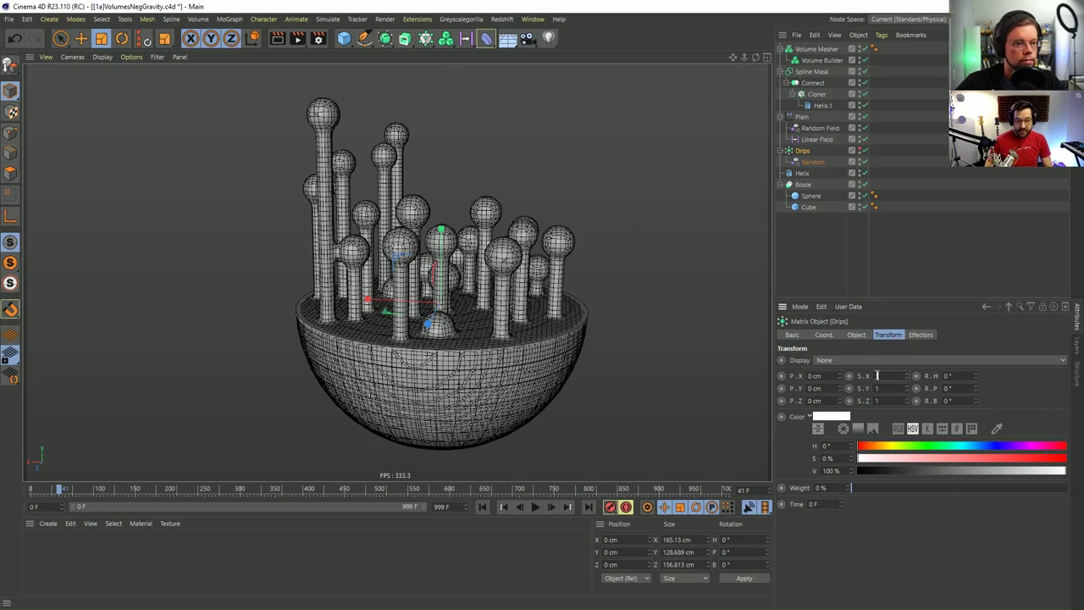
pyautogui.press('Tab')
pyautogui.write('2')
pyautogui.press('Return')
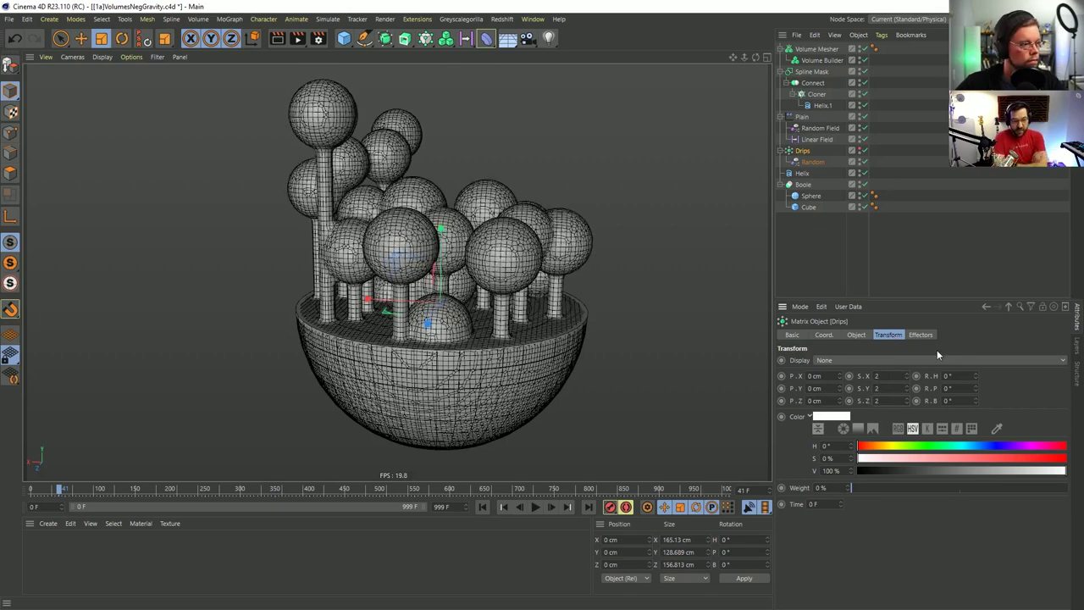
pyautogui.hotkey('ctrl', 'z')
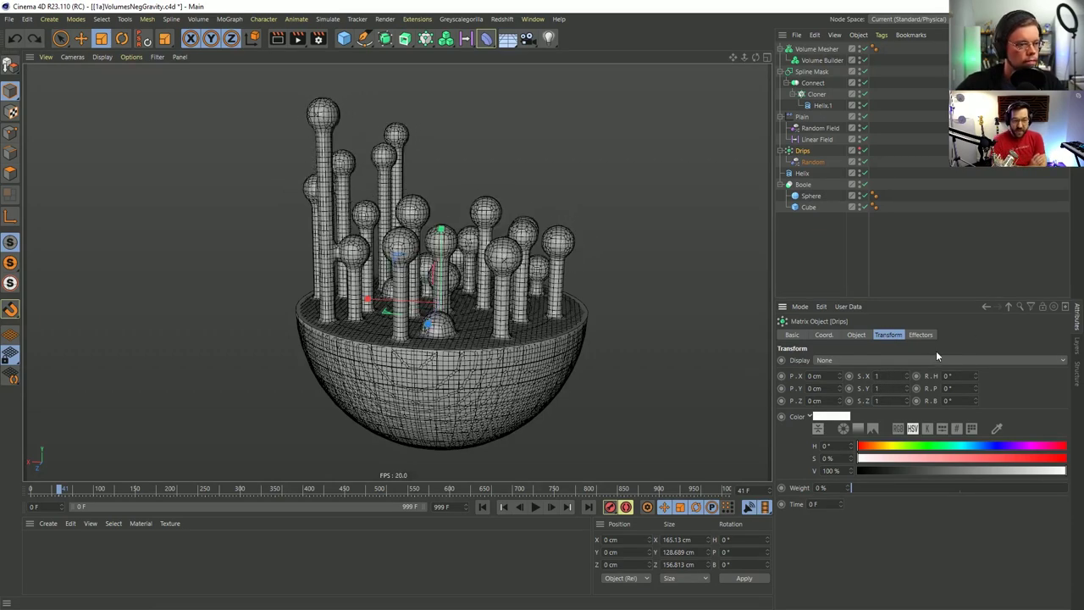
pyautogui.hotkey('ctrl', 'z')
# Switch to the browser to examine the Instagram chocolate-drip reference, and compare it with the drip mesh in Cinema 4D from several angles.
pyautogui.moveTo(457, 254)
pyautogui.keyDown('alt'); pyautogui.mouseDown()
pyautogui.moveTo(429, 273)
pyautogui.moveTo(474, 258)
pyautogui.mouseUp(); pyautogui.keyUp('alt')
pyautogui.hotkey('alt', 'Tab')
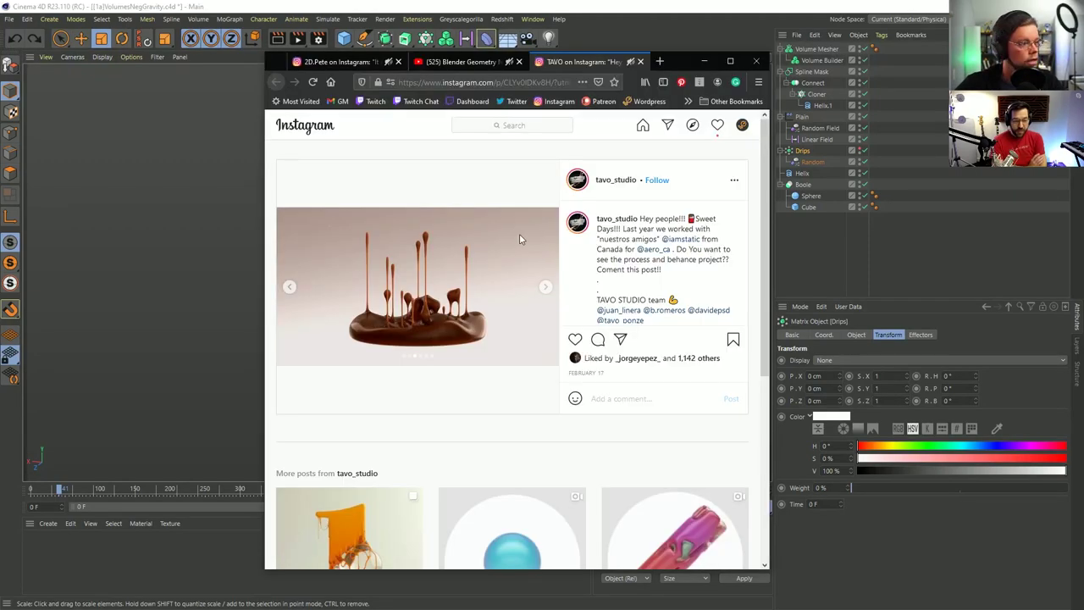
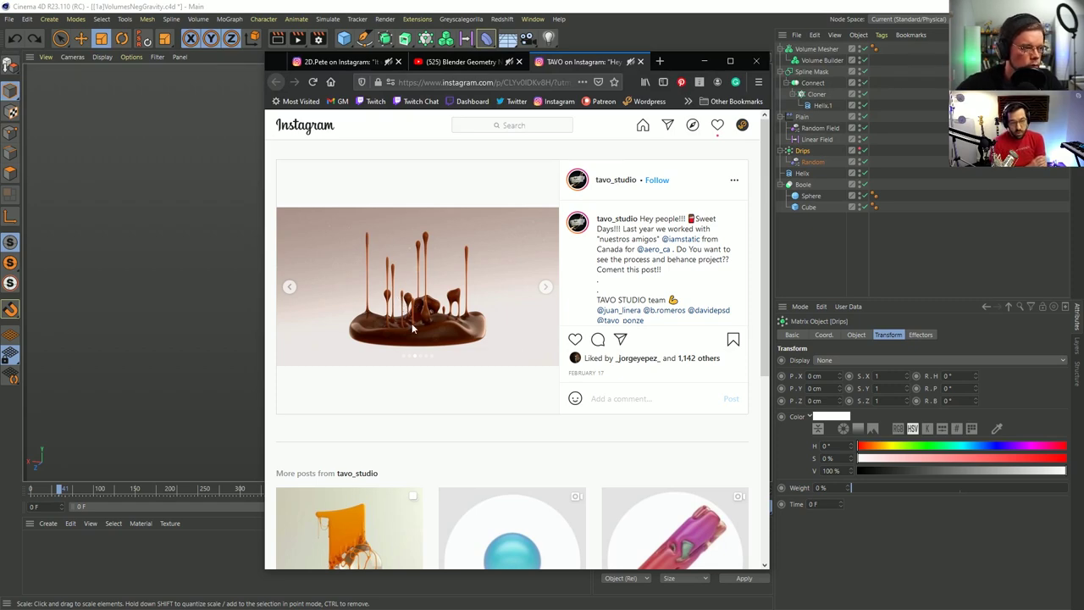
pyautogui.hotkey('alt', 'Tab')
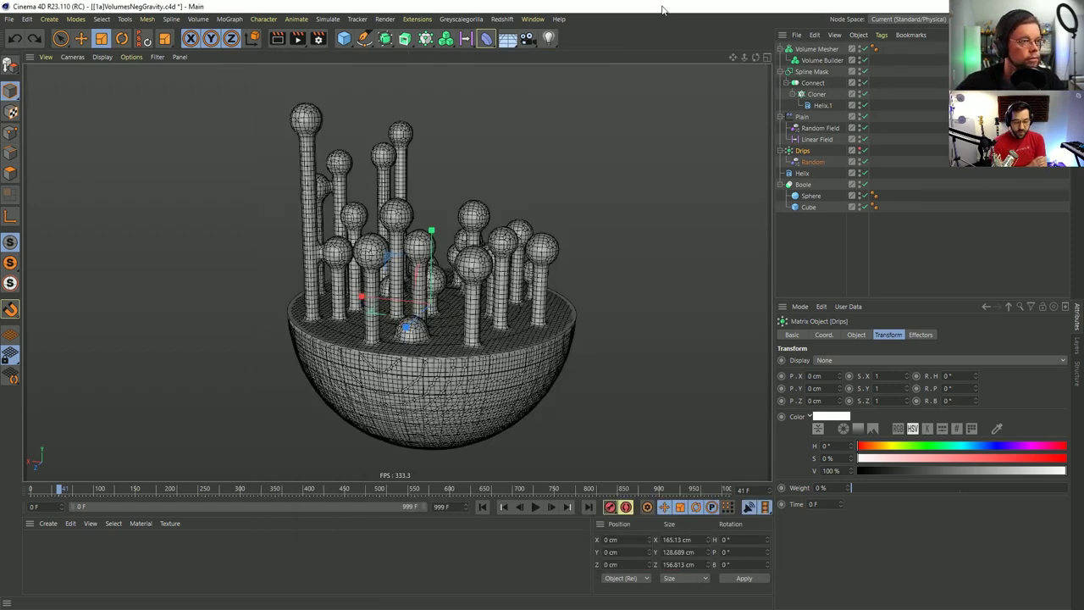
pyautogui.keyDown('alt'); pyautogui.moveTo(474, 280); pyautogui.dragTo(414, 253); pyautogui.keyUp('alt')
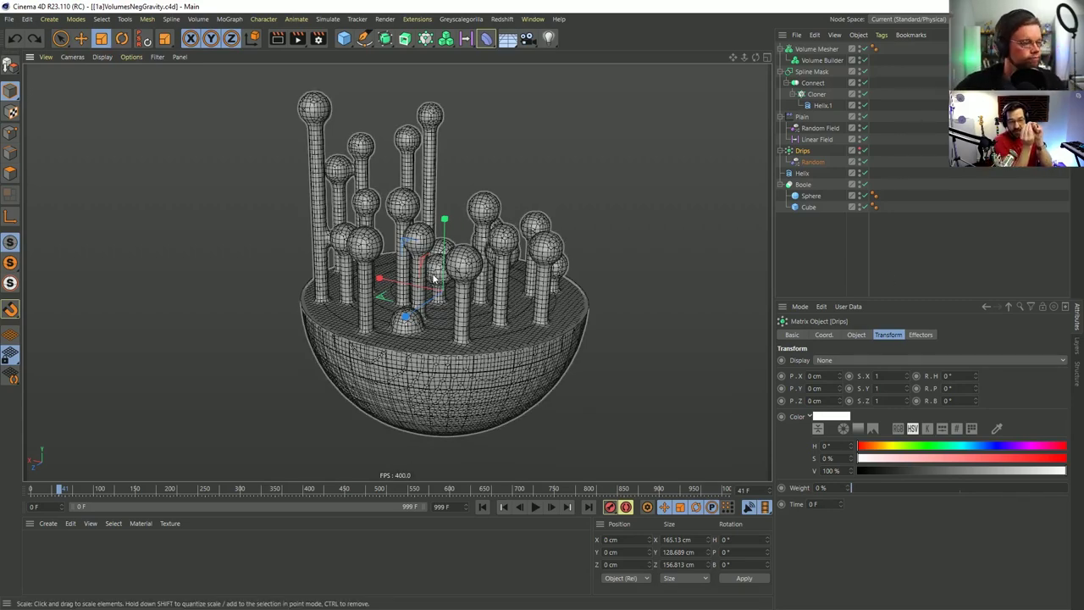
pyautogui.keyDown('alt'); pyautogui.moveTo(433, 277); pyautogui.dragTo(489, 258); pyautogui.keyUp('alt')
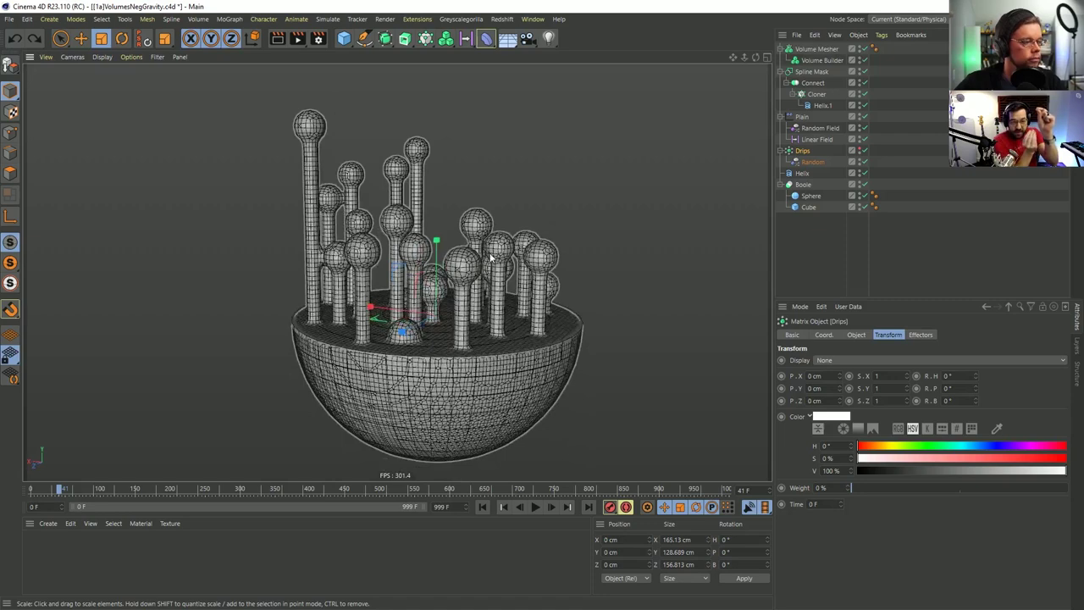
pyautogui.keyDown('alt'); pyautogui.moveTo(469, 297); pyautogui.dragTo(479, 320); pyautogui.keyUp('alt')
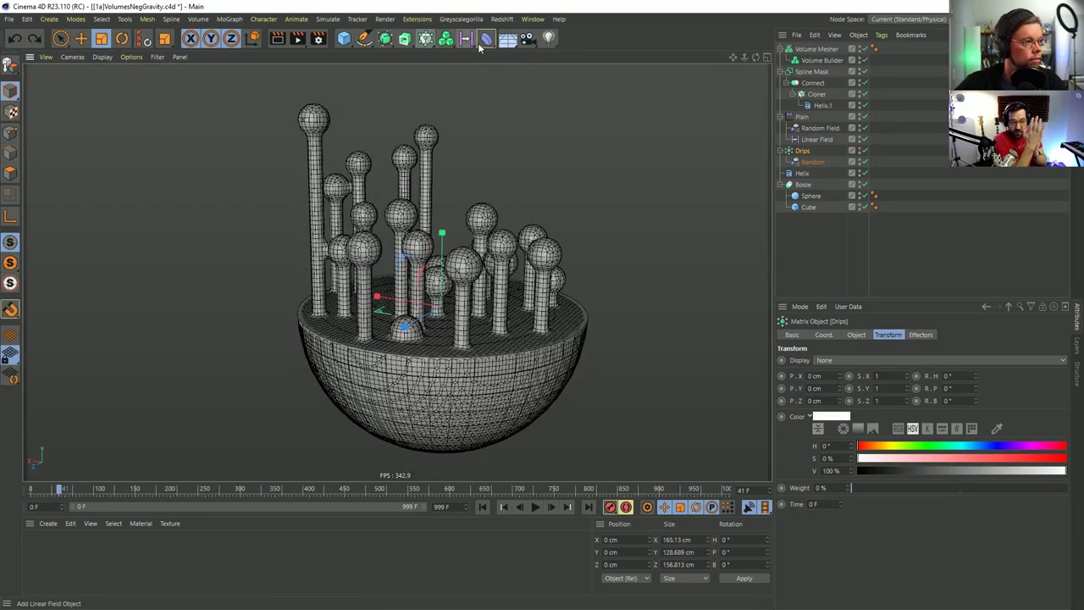
pyautogui.keyDown('alt'); pyautogui.moveTo(487, 151); pyautogui.dragTo(470, 214, button='right'); pyautogui.keyUp('alt')
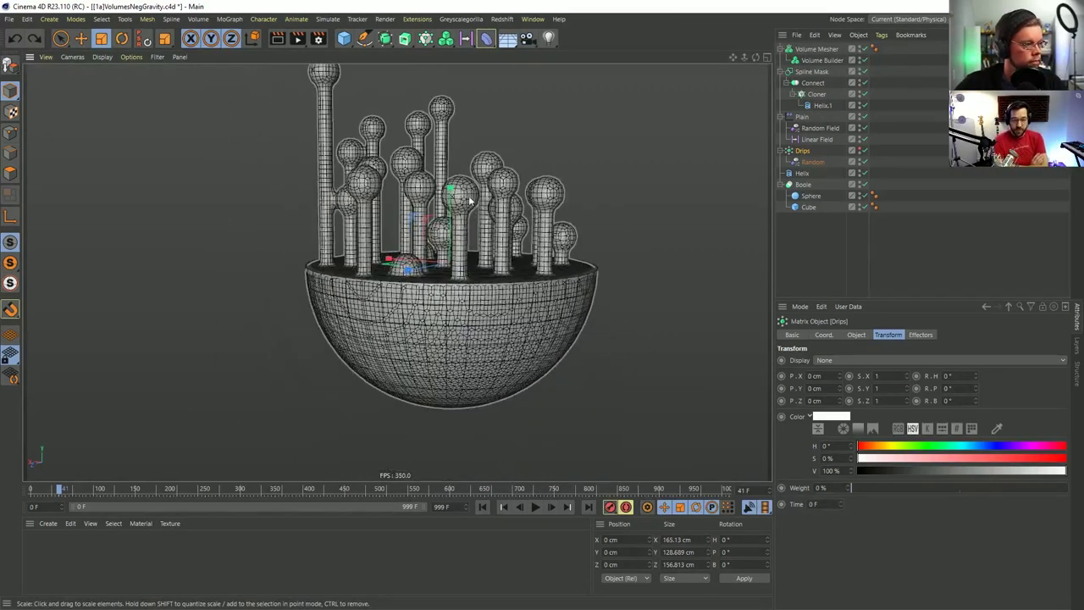
pyautogui.keyDown('alt'); pyautogui.moveTo(470, 199); pyautogui.dragTo(575, 200); pyautogui.keyUp('alt')
# Set the Random effector's uniform scale to -0.24 to vary the drip tip sizes.
pyautogui.click(813, 162)
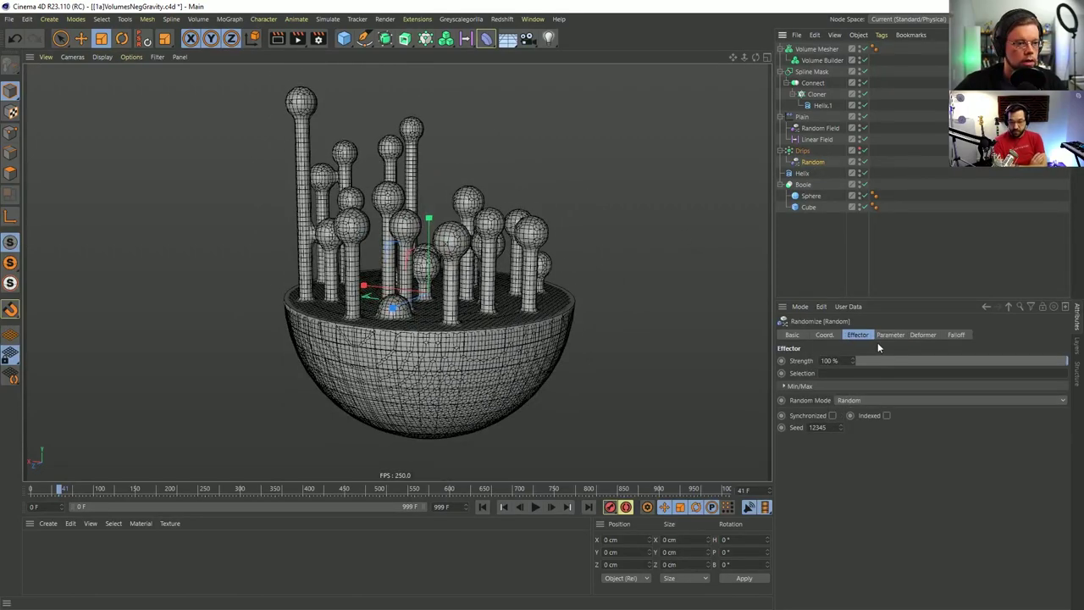
pyautogui.moveTo(926, 394); pyautogui.dragTo(926, 420)
pyautogui.keyDown('alt'); pyautogui.moveTo(521, 269); pyautogui.dragTo(523, 47); pyautogui.keyUp('alt')
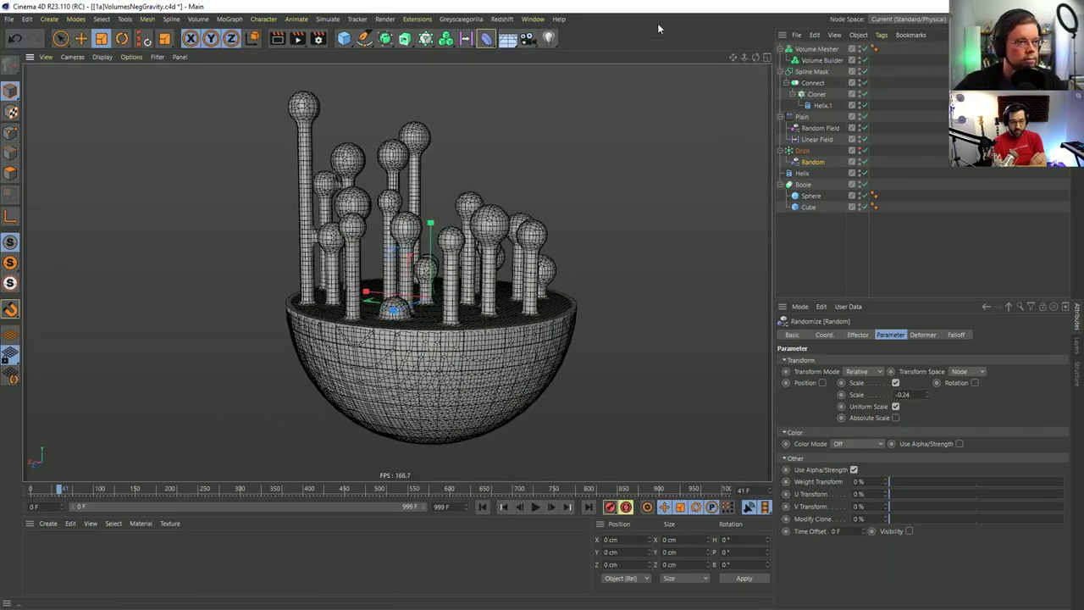
# Add a Smoothing deformer as a child of the Volume Mesher, with 0 % stiffness and 6 iterations.
pyautogui.click(489, 39)
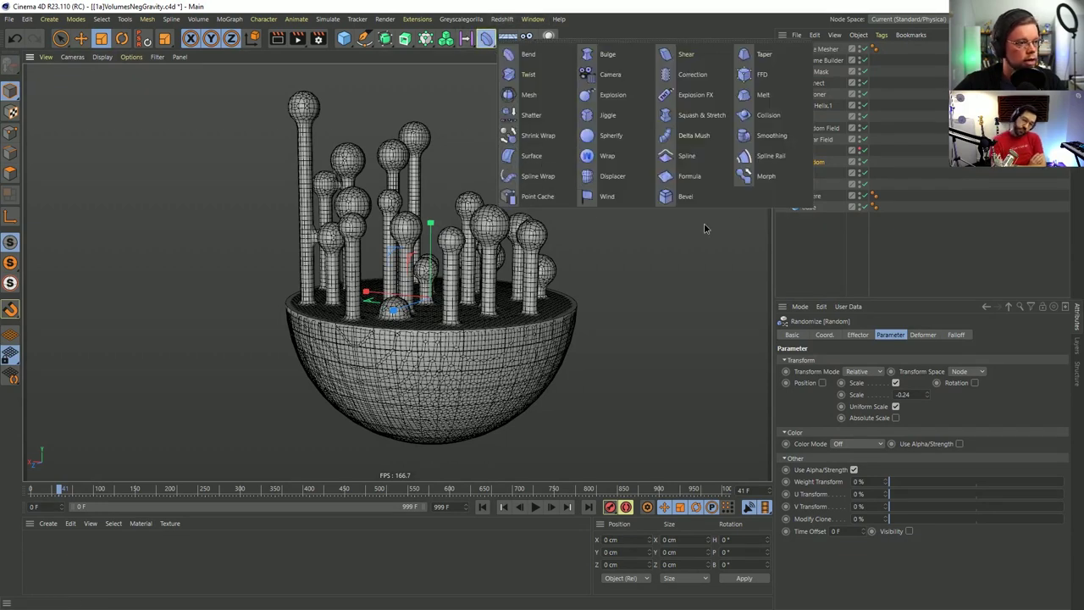
pyautogui.click(782, 141)
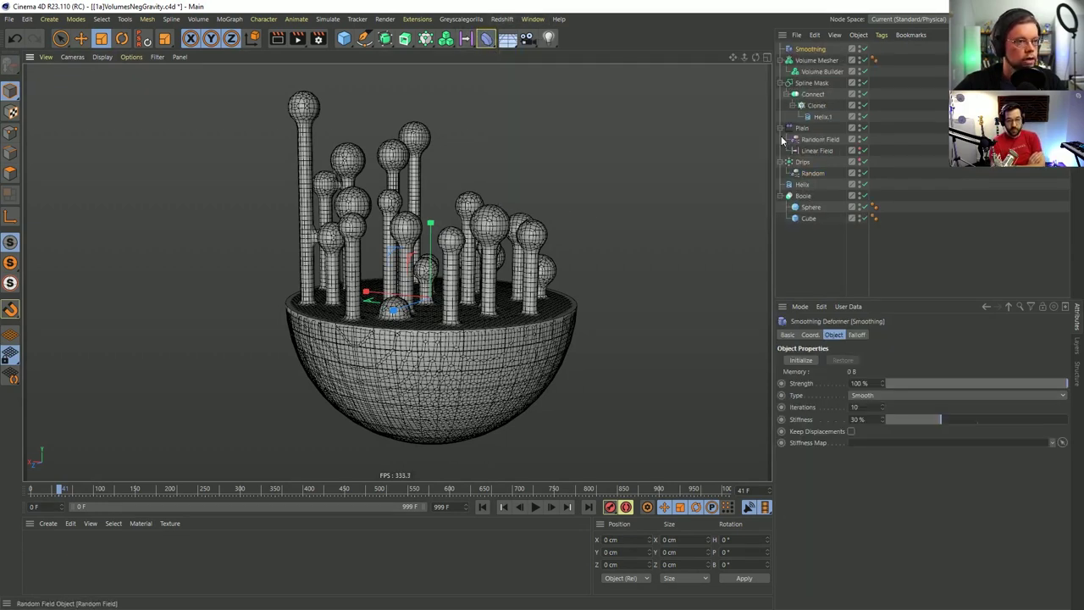
pyautogui.moveTo(811, 51); pyautogui.dragTo(815, 73)
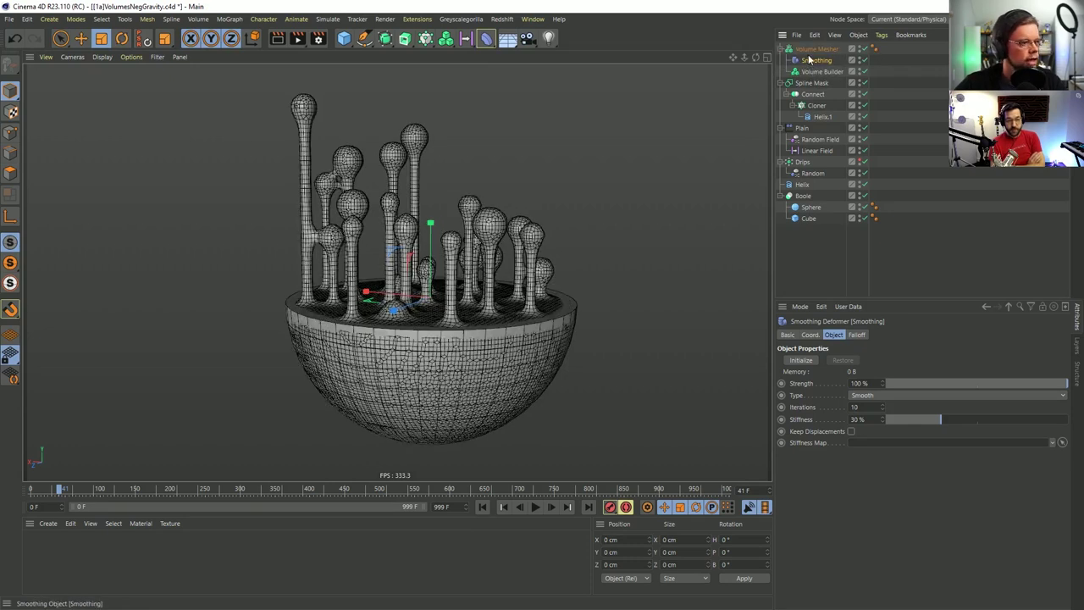
pyautogui.moveTo(933, 420); pyautogui.dragTo(875, 407)
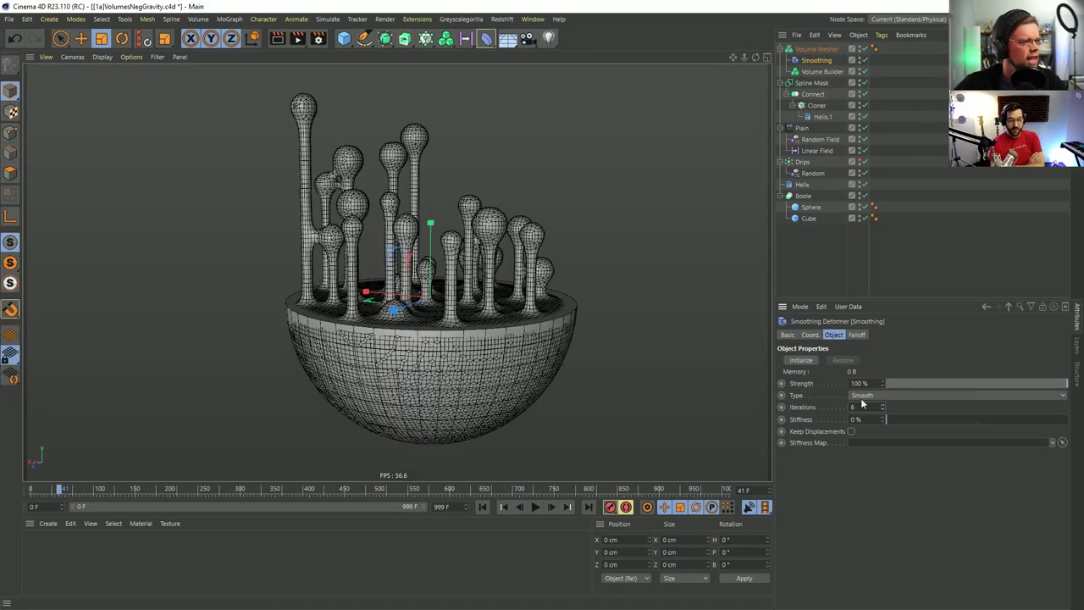
pyautogui.keyDown('alt'); pyautogui.moveTo(398, 242); pyautogui.dragTo(320, 235); pyautogui.keyUp('alt')
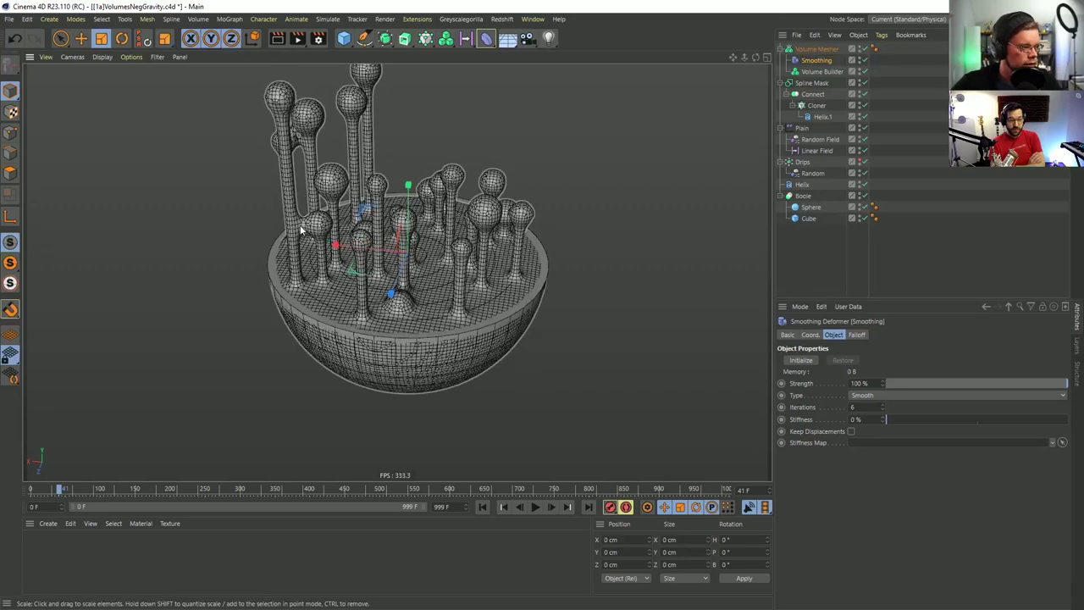
pyautogui.keyDown('alt'); pyautogui.moveTo(280, 139); pyautogui.dragTo(321, 160); pyautogui.keyUp('alt')
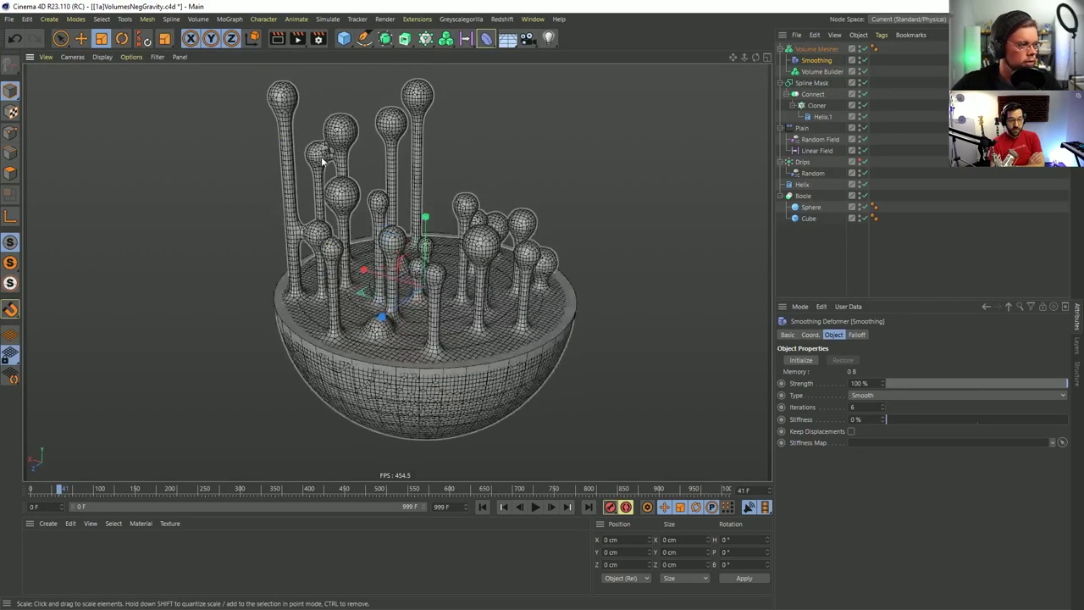
# Lower the drip Cloner's count step by step, checking the distribution from several angles, and settle on 16.
pyautogui.click(816, 106)
pyautogui.click(856, 334)
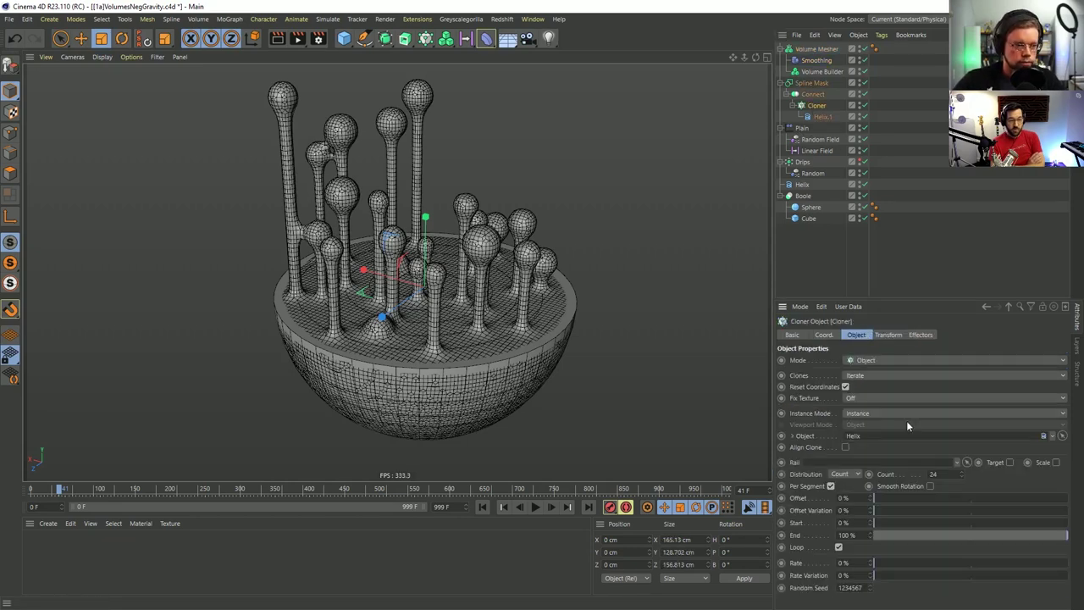
pyautogui.click(962, 477)
pyautogui.click(963, 476)
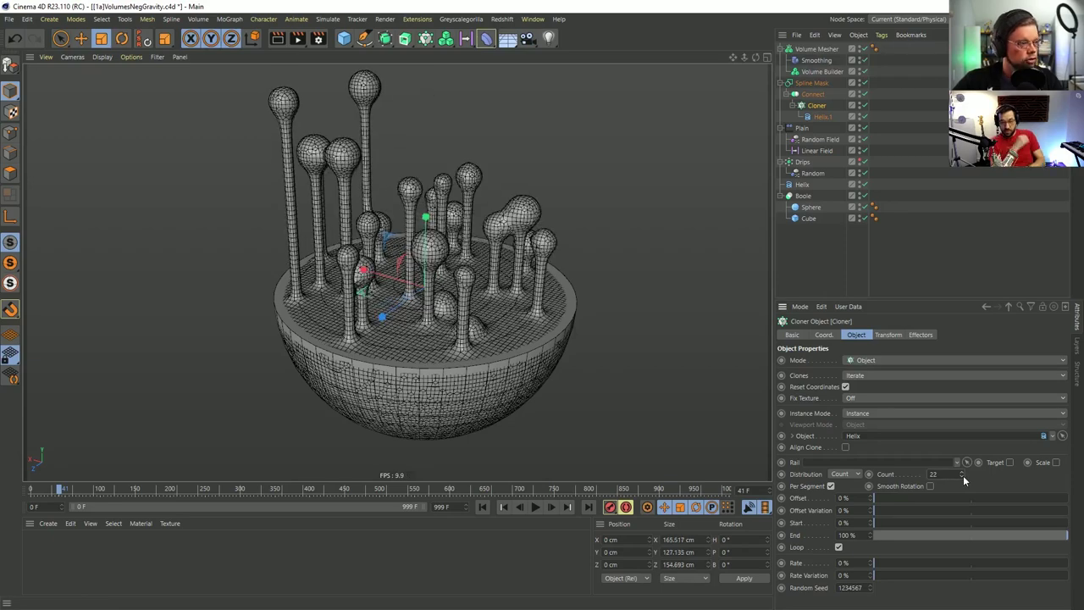
pyautogui.click(962, 476)
pyautogui.click(963, 473)
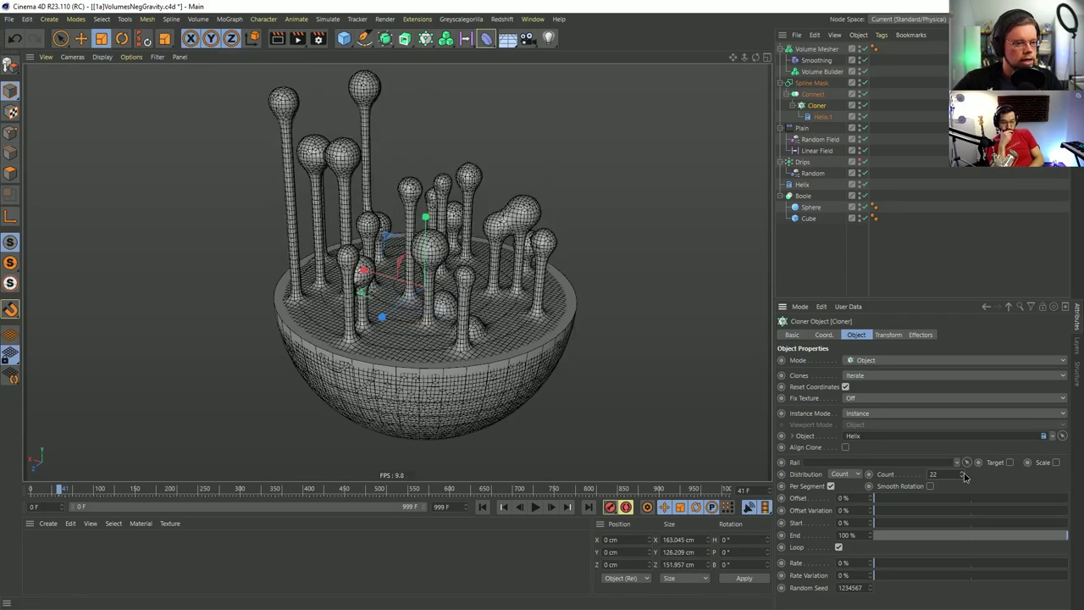
pyautogui.click(963, 478)
pyautogui.click(962, 477)
pyautogui.click(962, 477)
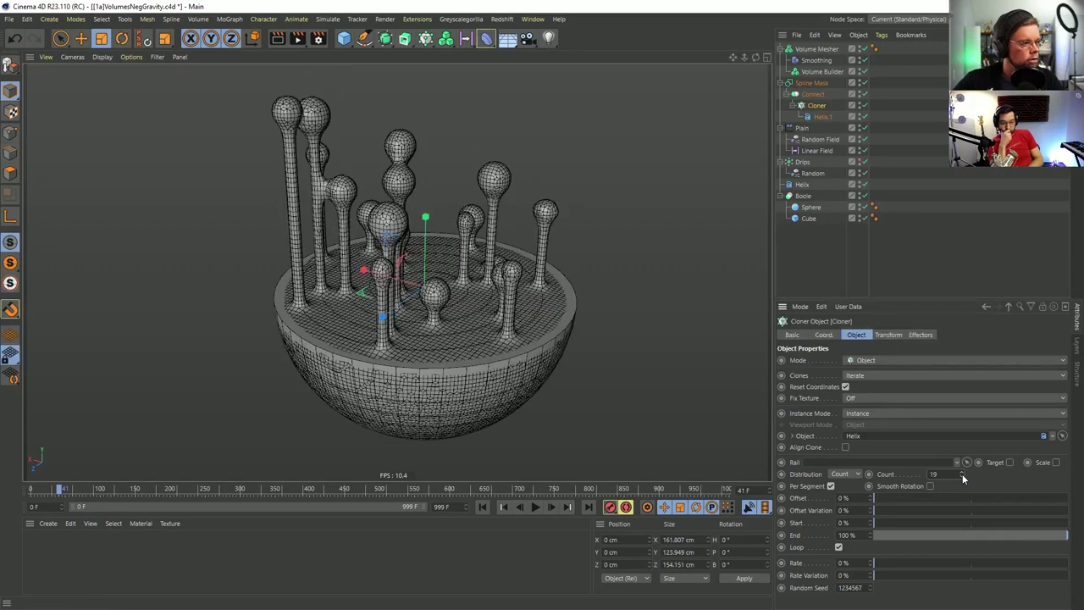
pyautogui.click(963, 477)
pyautogui.click(963, 477)
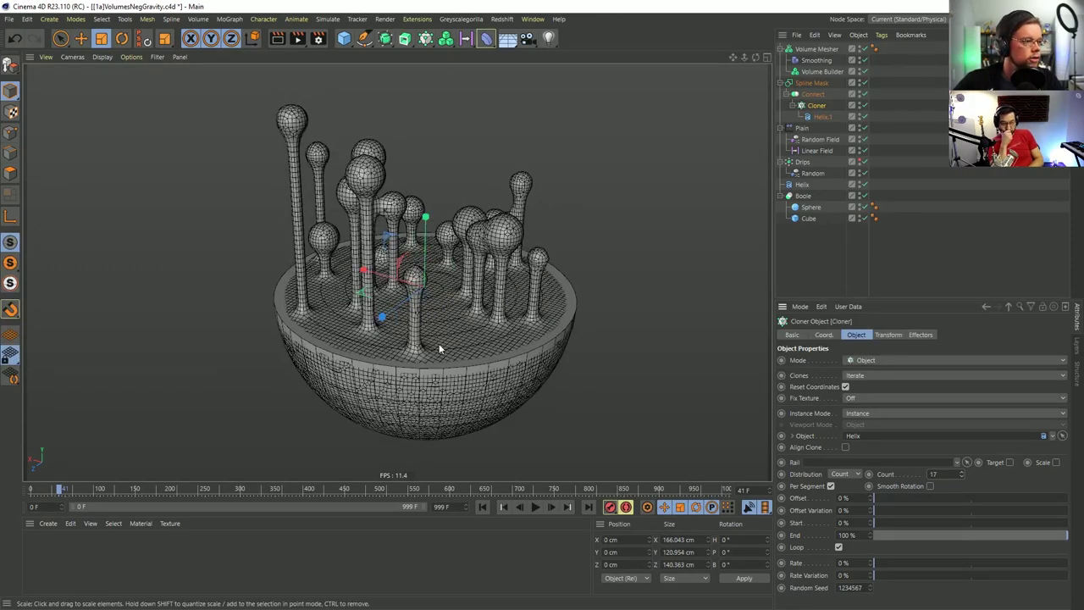
pyautogui.keyDown('alt'); pyautogui.moveTo(441, 347); pyautogui.dragTo(542, 330); pyautogui.keyUp('alt')
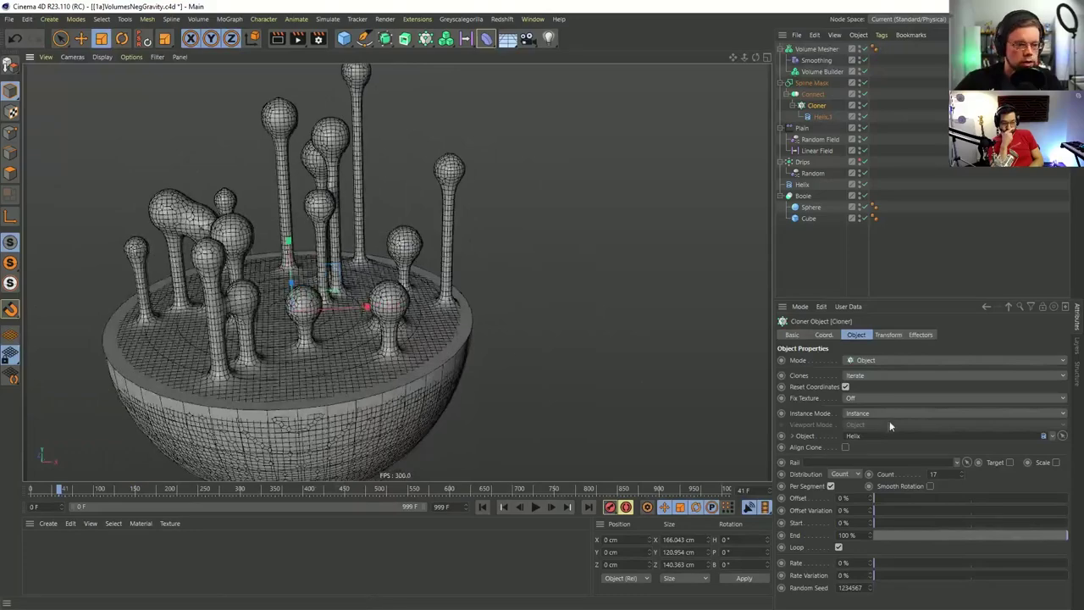
pyautogui.click(964, 477)
pyautogui.keyDown('alt'); pyautogui.moveTo(457, 305); pyautogui.dragTo(355, 398); pyautogui.keyUp('alt')
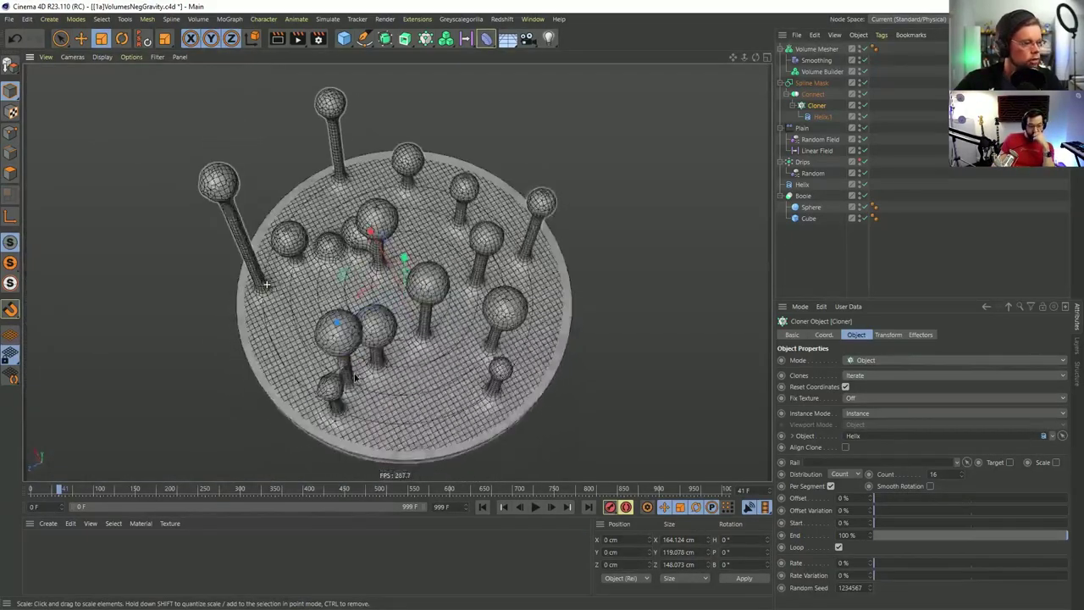
pyautogui.click(963, 479)
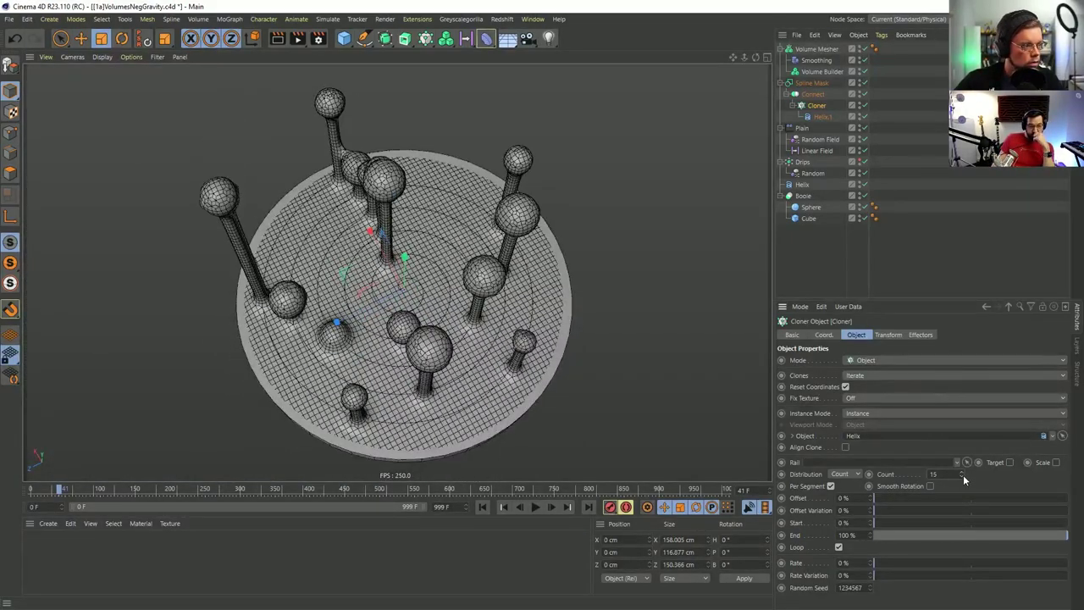
pyautogui.click(956, 471)
pyautogui.keyDown('alt'); pyautogui.moveTo(593, 381); pyautogui.dragTo(593, 297); pyautogui.keyUp('alt')
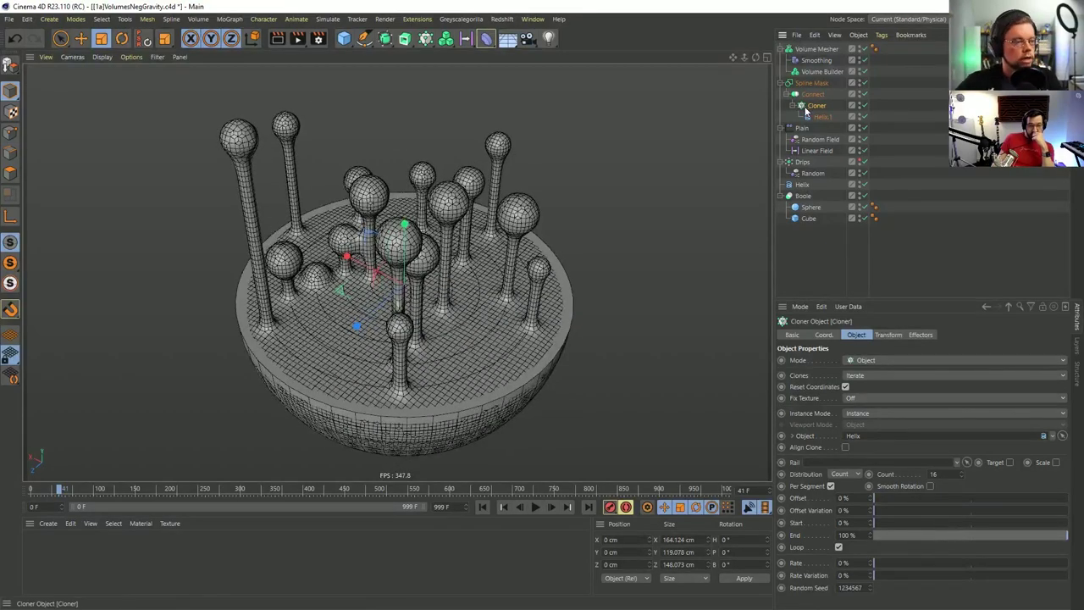
# Add a Push Apart effector to the Cloner, and disable the Volume Mesher after moving it to the end of the object hierarchy.
pyautogui.click(426, 39)
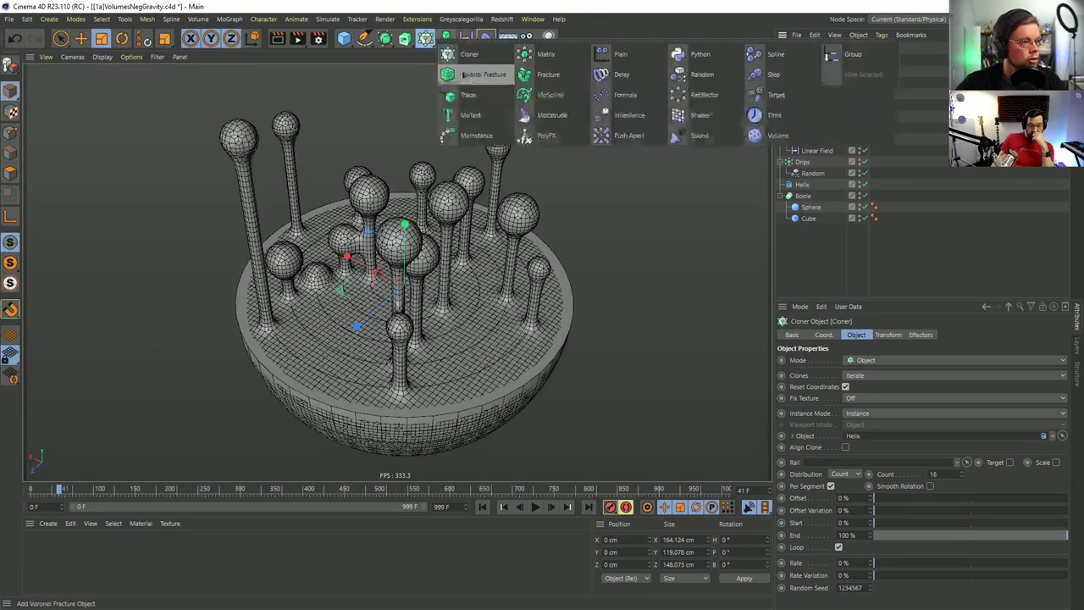
pyautogui.click(628, 136)
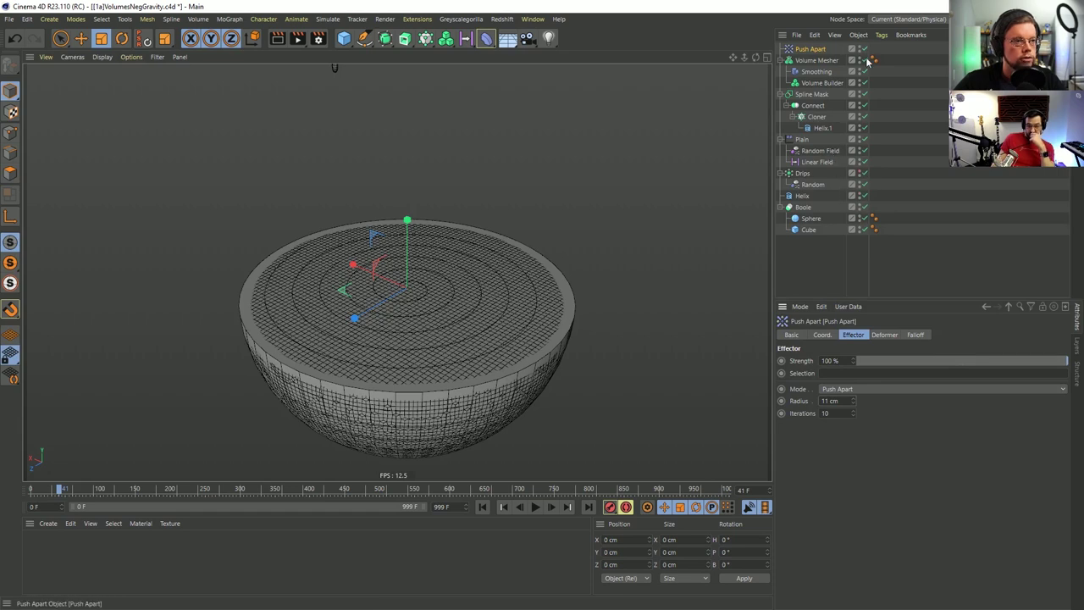
pyautogui.moveTo(814, 61); pyautogui.dragTo(810, 252)
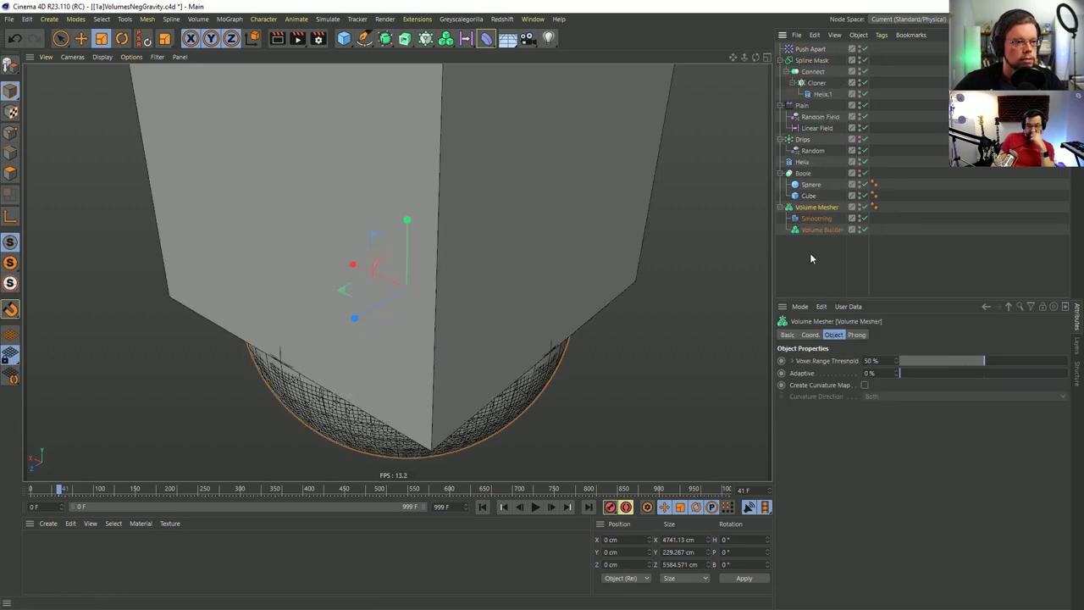
pyautogui.click(863, 206)
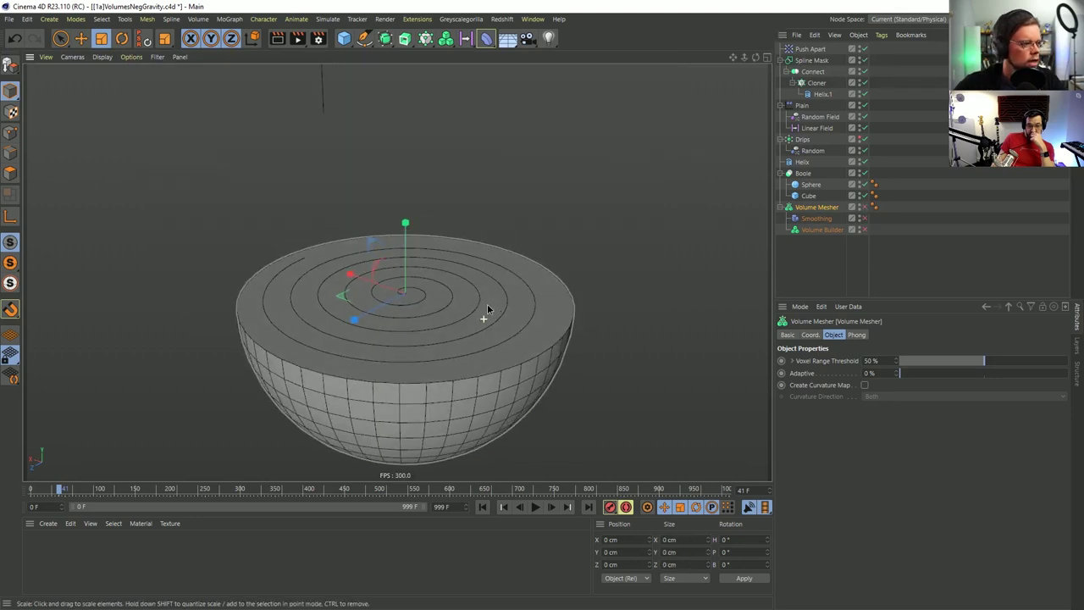
pyautogui.scroll(-2, 568, 233)
# Try a radius of 1 cm for the Push Apart effector and check the spacing of the spline clones.
pyautogui.click(809, 49)
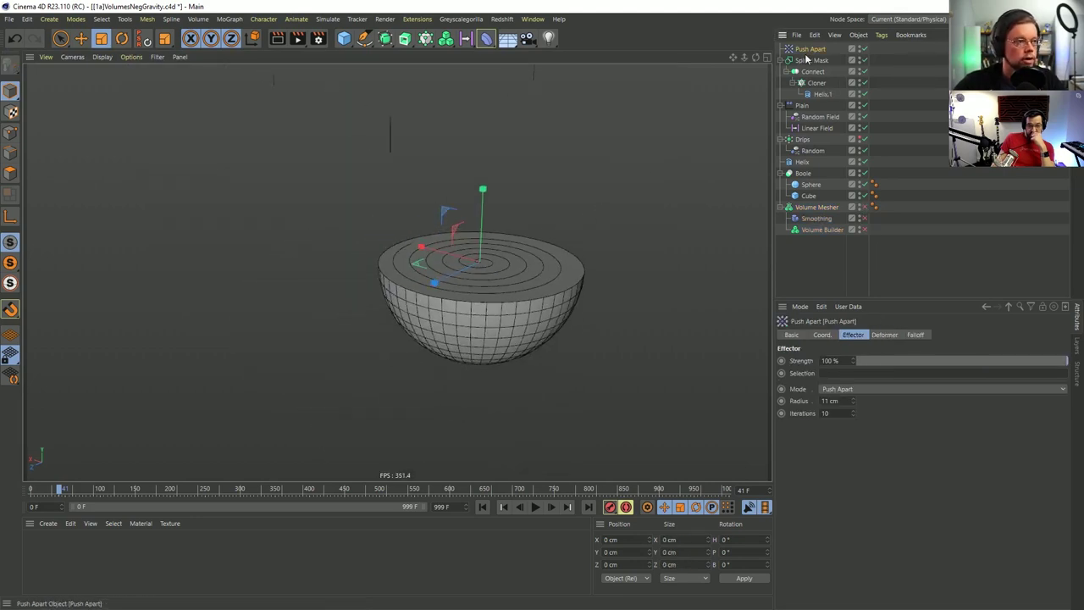
pyautogui.scroll(-4, 586, 203)
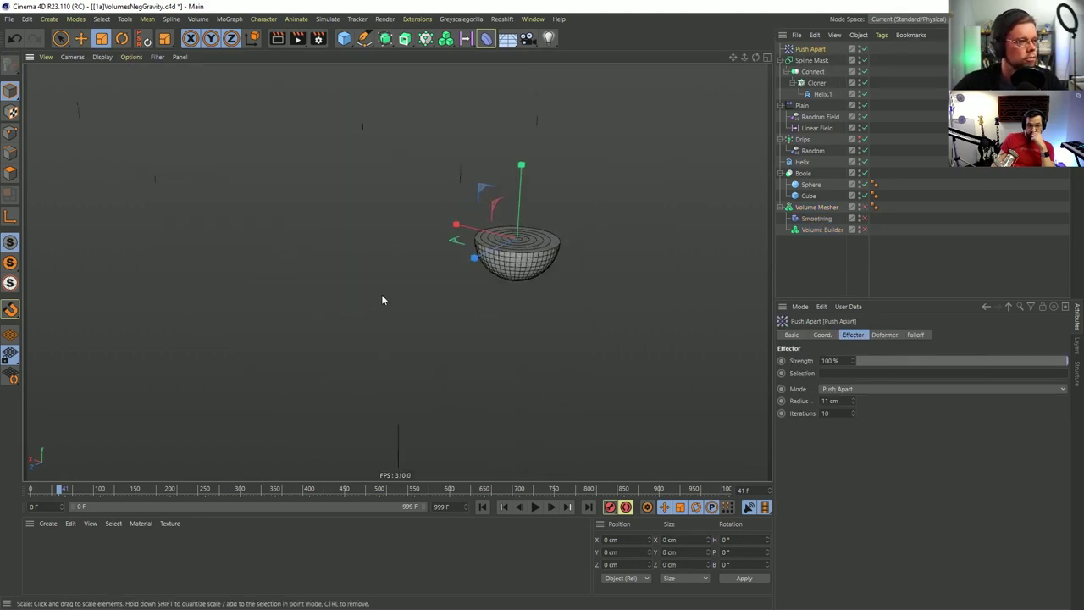
pyautogui.press('Return')
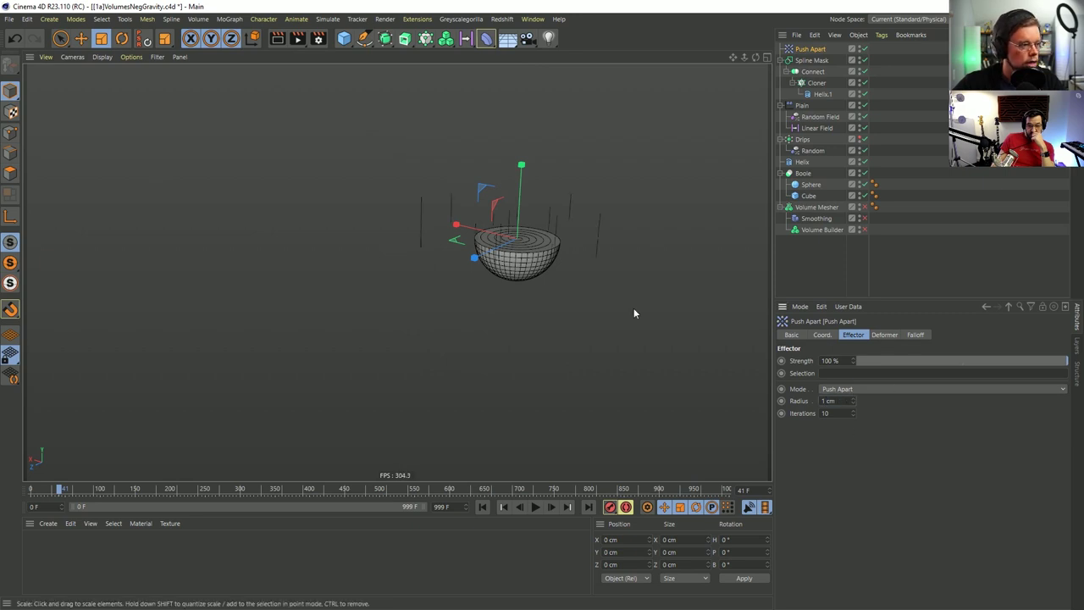
pyautogui.scroll(5, 580, 230)
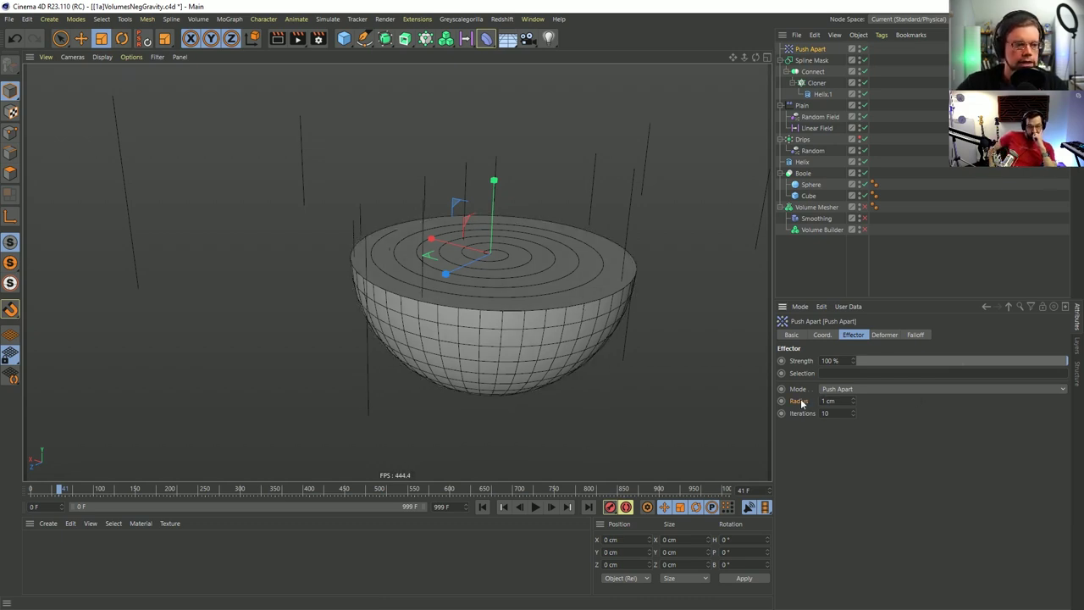
# Place Push Apart before Plain in the Cloner's effector order, and move it directly above Plain in the object hierarchy.
pyautogui.click(816, 83)
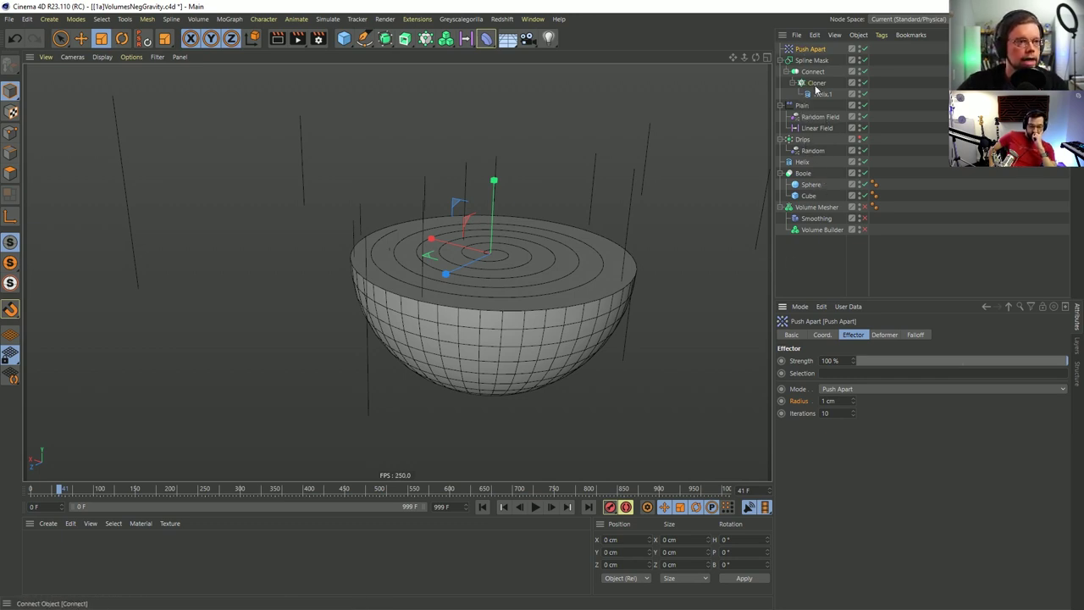
pyautogui.click(888, 335)
pyautogui.click(918, 336)
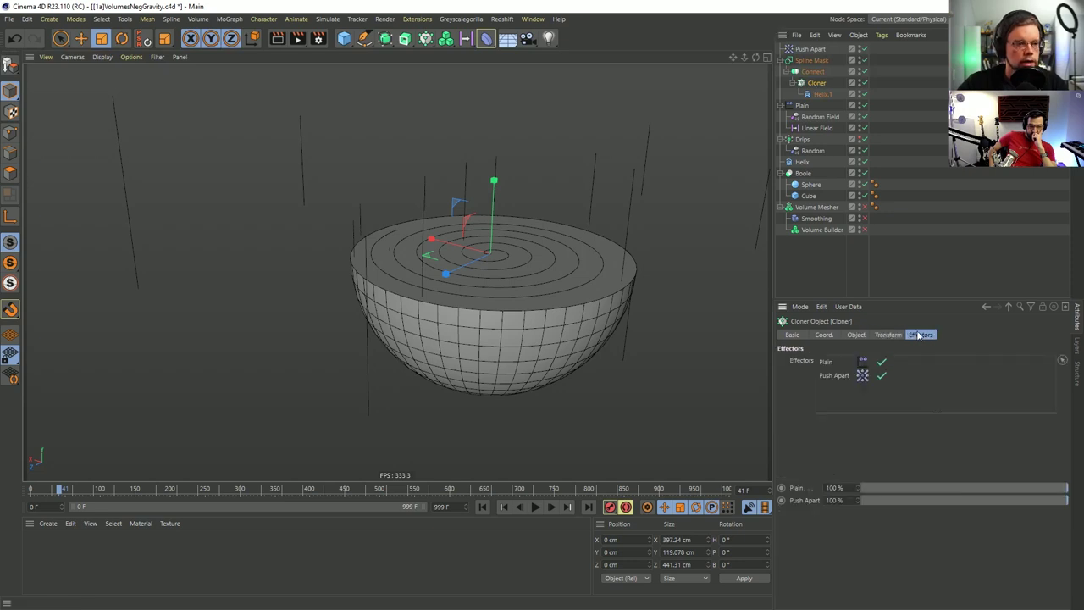
pyautogui.moveTo(844, 362); pyautogui.dragTo(836, 361)
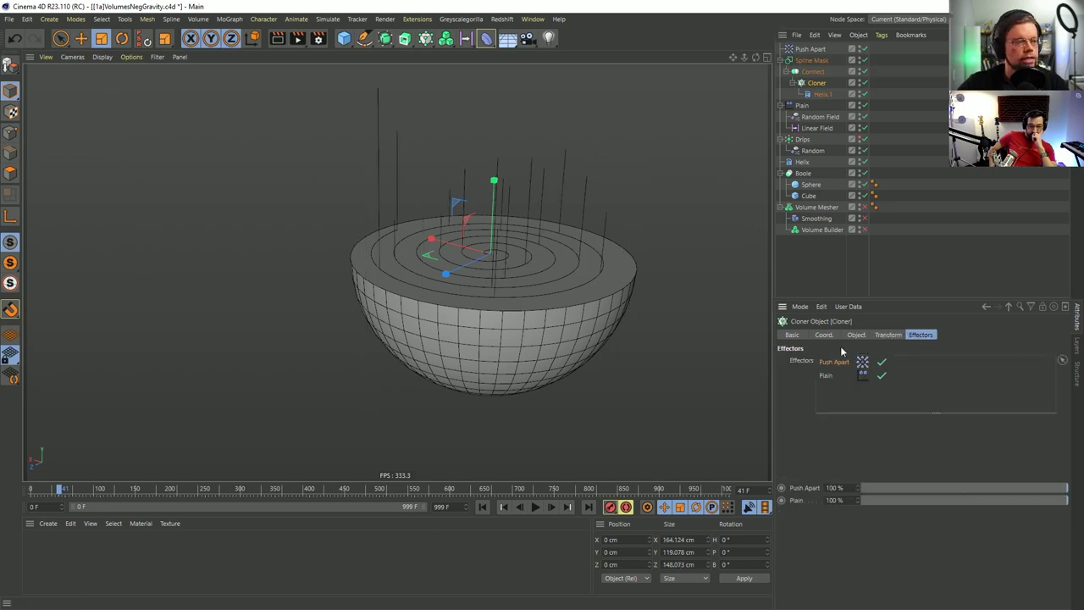
pyautogui.click(806, 52)
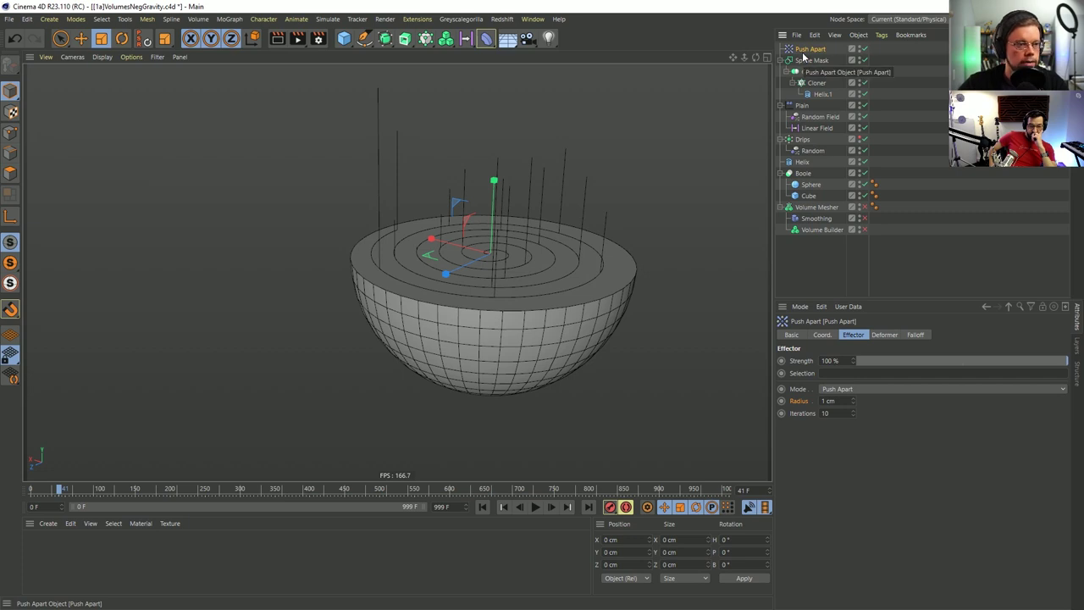
pyautogui.moveTo(806, 56); pyautogui.dragTo(797, 104)
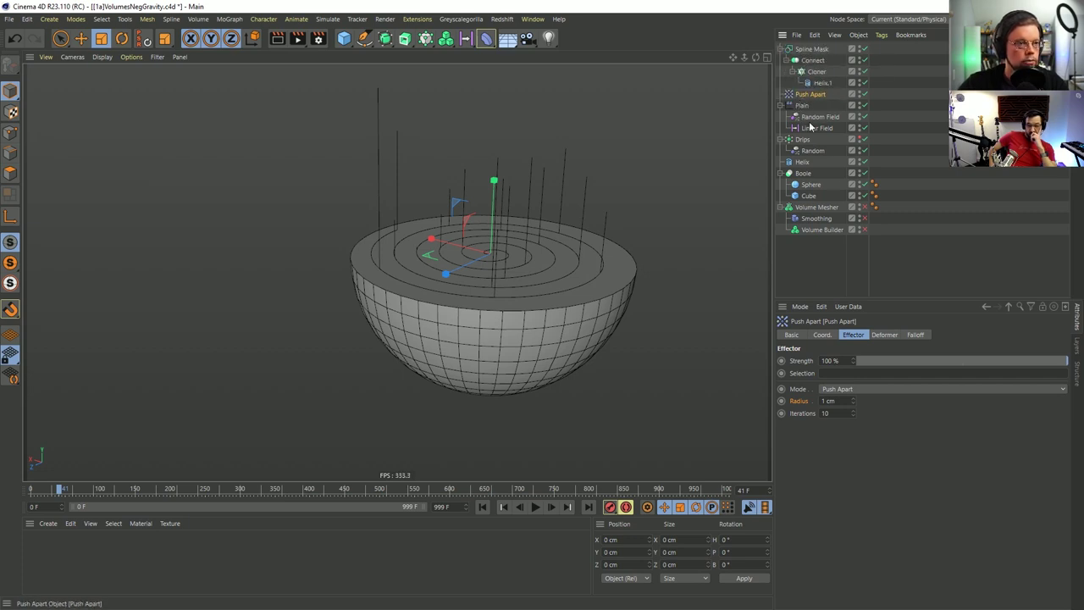
# Set the Push Apart effector's radius to 16 cm and re-enable the Volume Mesher.
pyautogui.click(852, 399)
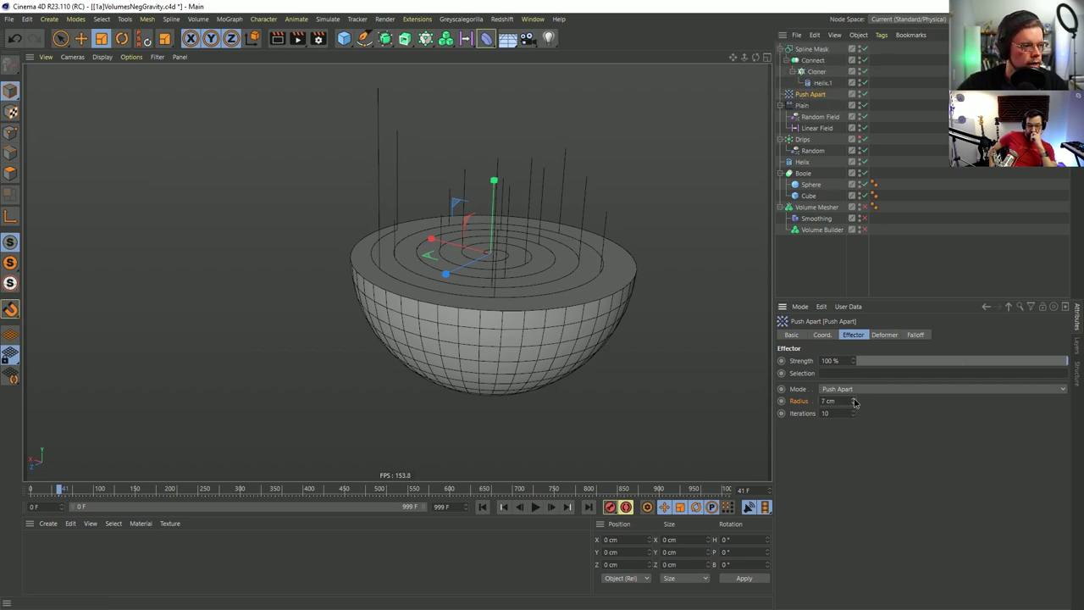
pyautogui.moveTo(854, 402); pyautogui.dragTo(853, 398)
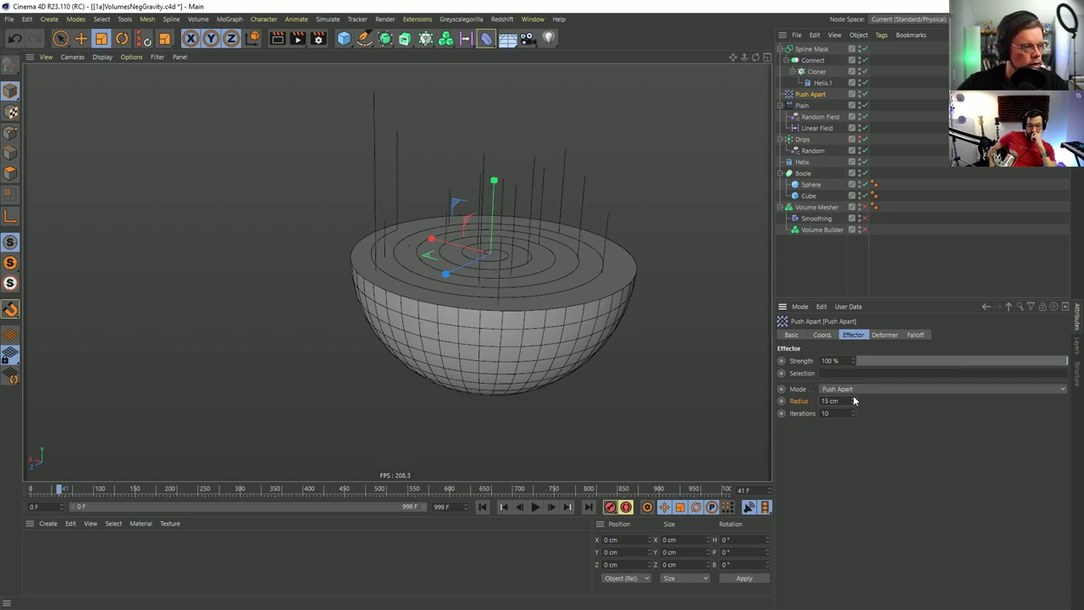
pyautogui.click(853, 398)
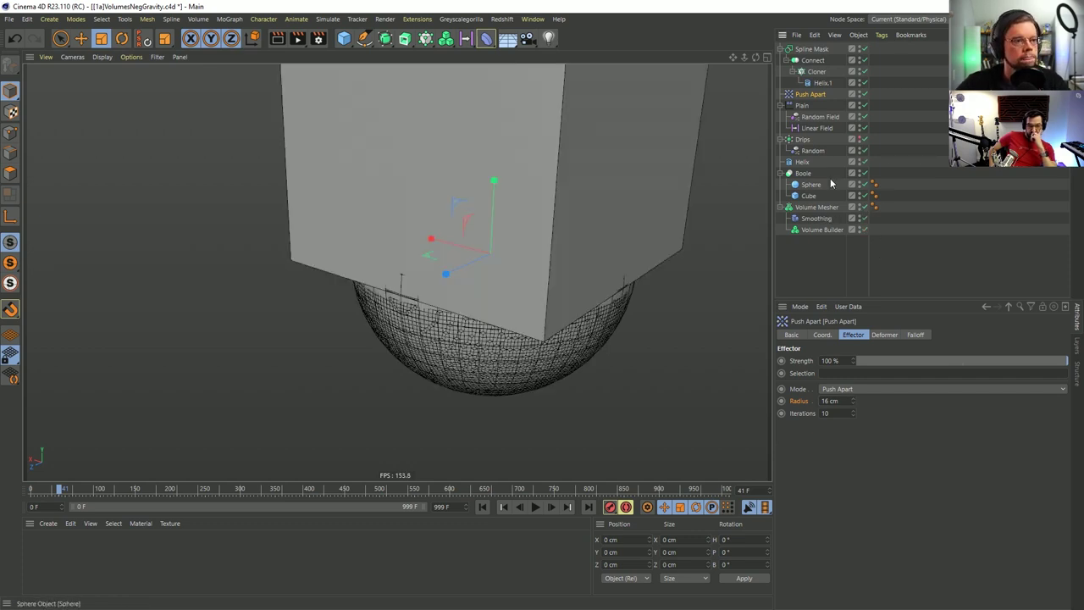
# Hide the Boole object in the viewport and inspect the spread-out drips.
pyautogui.click(788, 173)
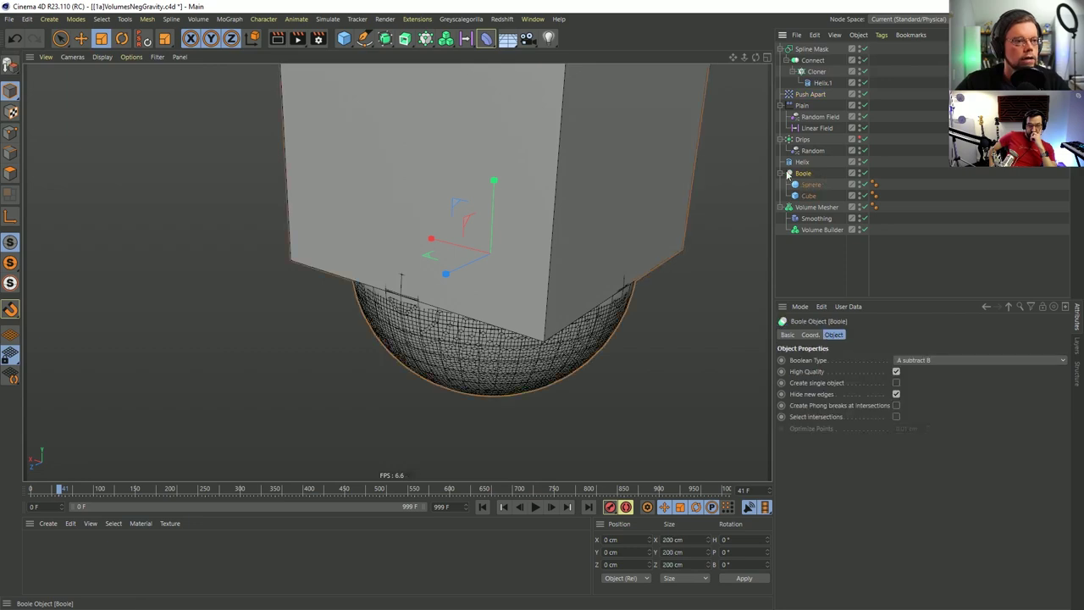
pyautogui.click(858, 172)
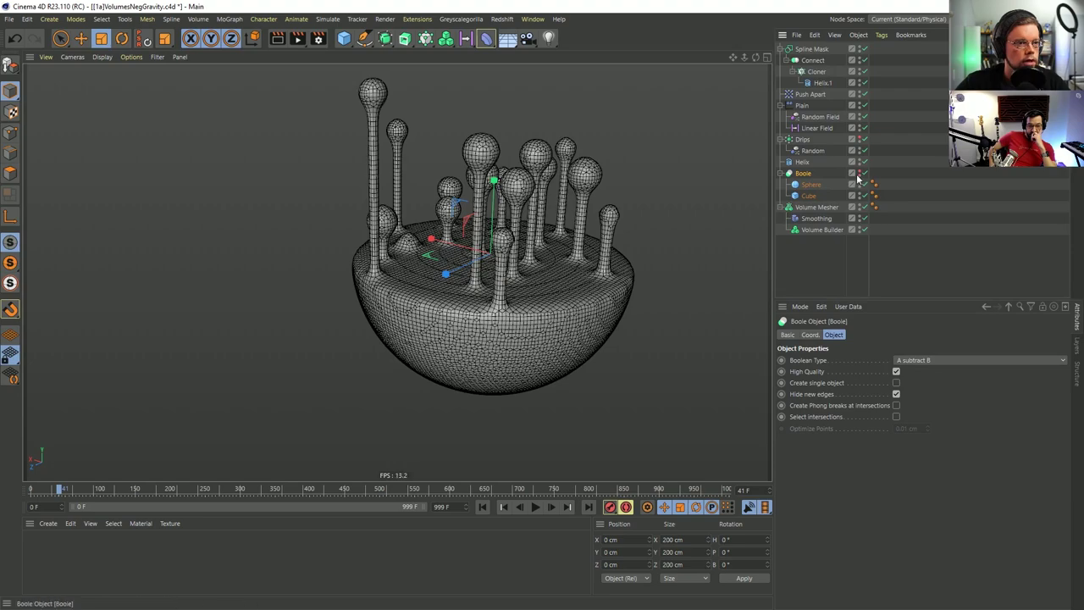
pyautogui.keyDown('alt'); pyautogui.moveTo(564, 218); pyautogui.dragTo(466, 288); pyautogui.keyUp('alt')
# Try moving the Linear Field along its X axis to change the drip heights, and undo the move.
pyautogui.click(817, 128)
pyautogui.keyDown('alt'); pyautogui.moveTo(598, 246); pyautogui.dragTo(502, 312); pyautogui.keyUp('alt')
pyautogui.press('e')
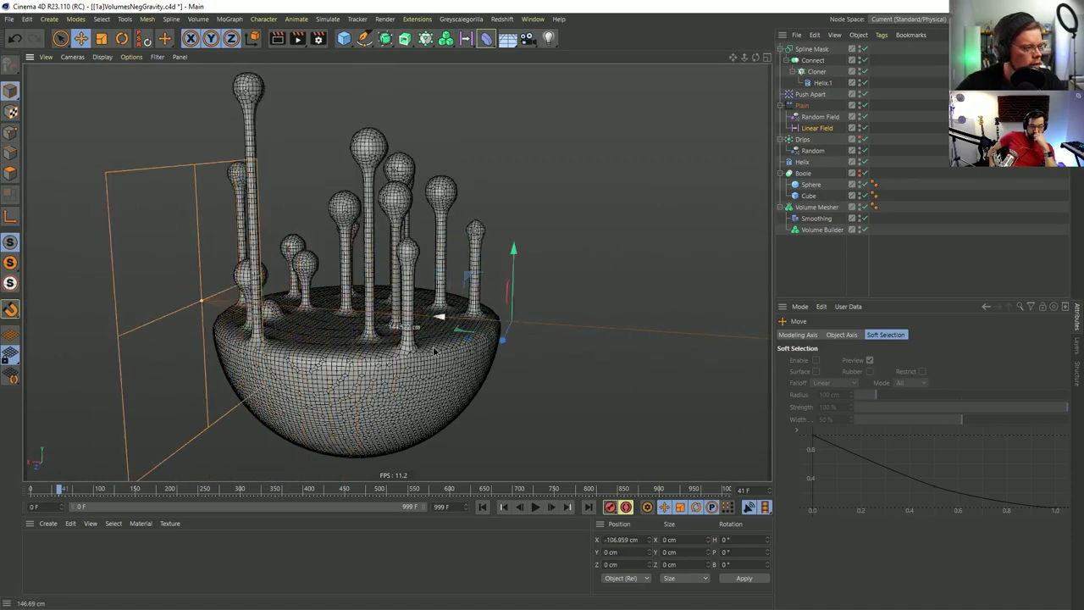
pyautogui.hotkey('ctrl', 'z')
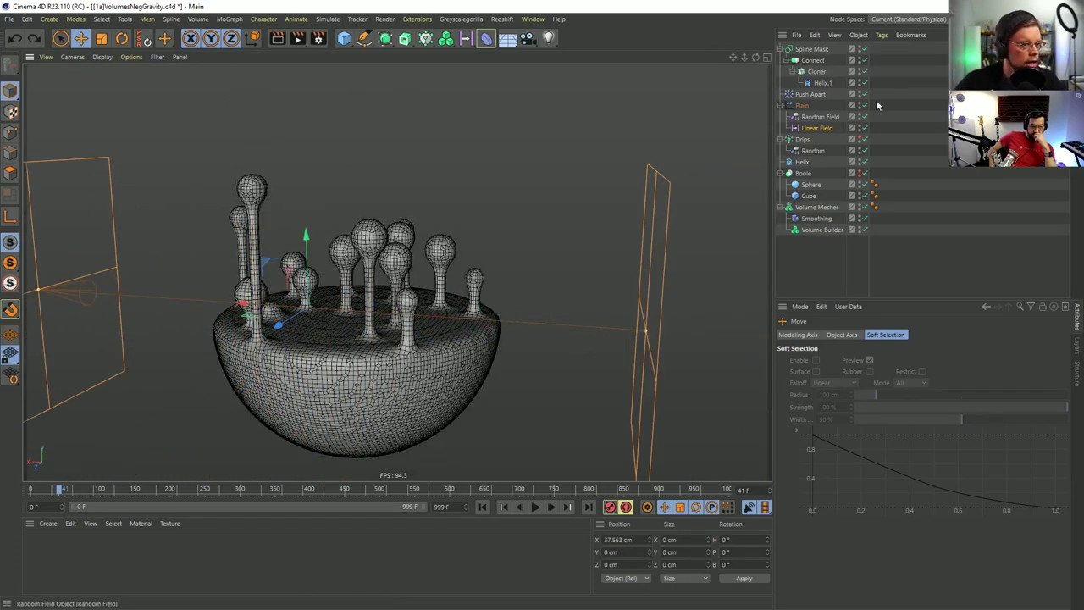
# Set the Random Field's blending mode to Overlay in the Plain effector's falloff.
pyautogui.click(834, 115)
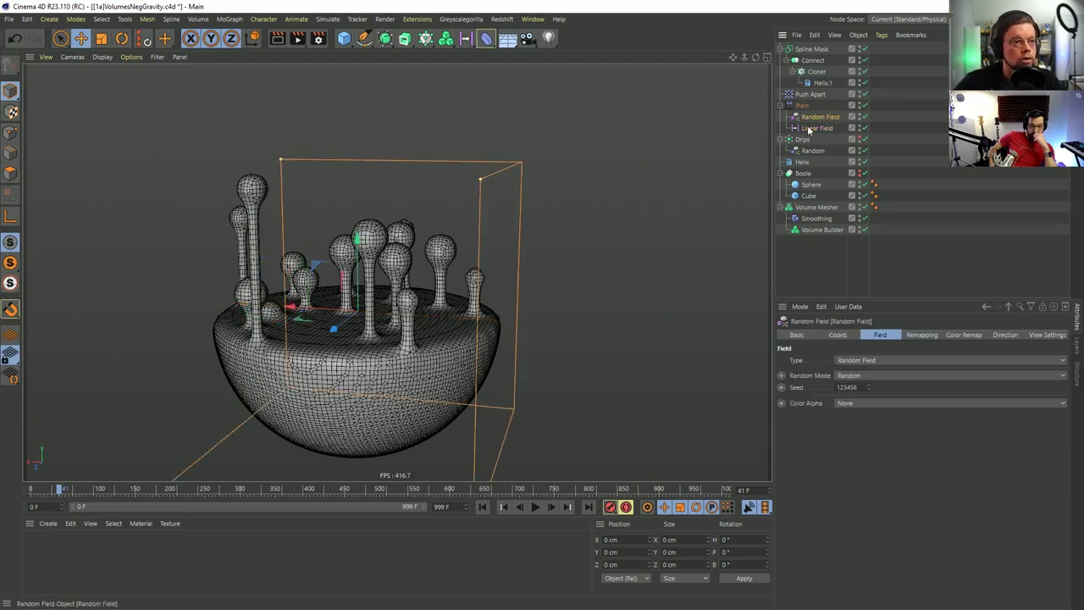
pyautogui.click(916, 335)
pyautogui.click(963, 335)
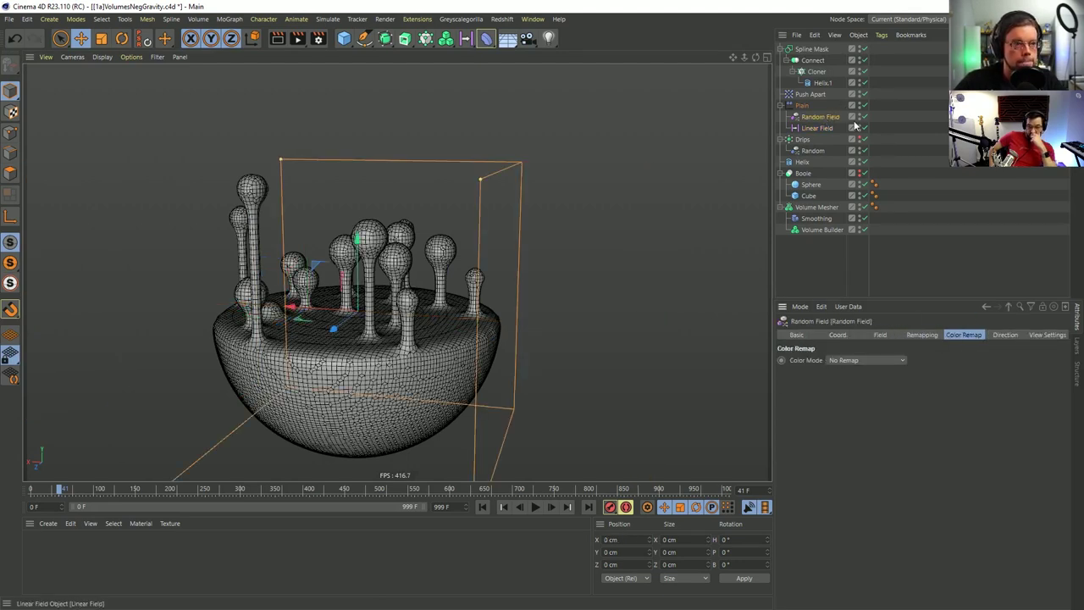
pyautogui.click(801, 107)
pyautogui.click(955, 335)
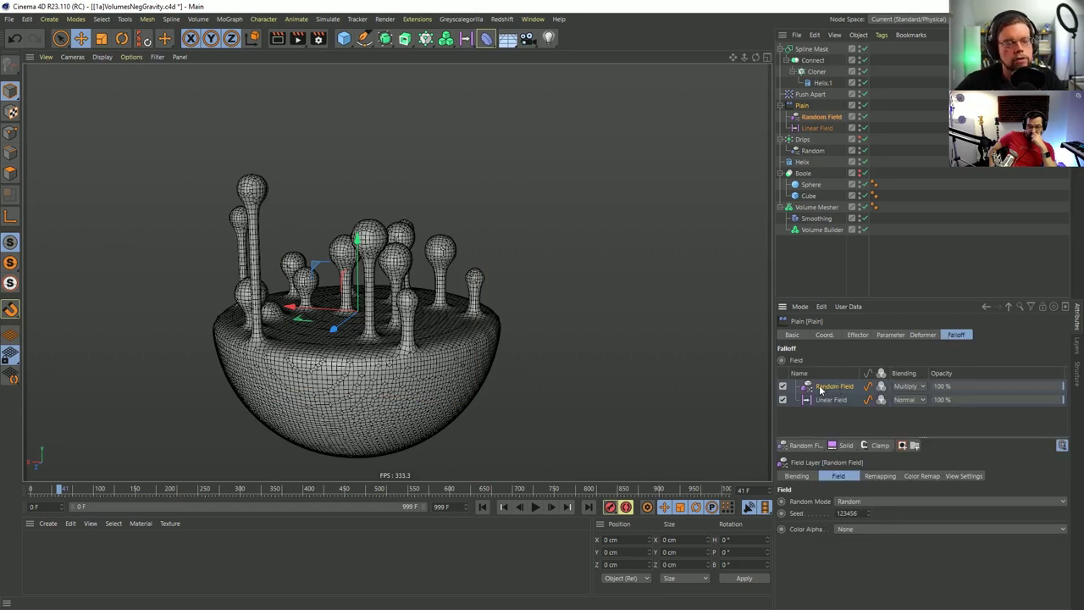
pyautogui.click(850, 502)
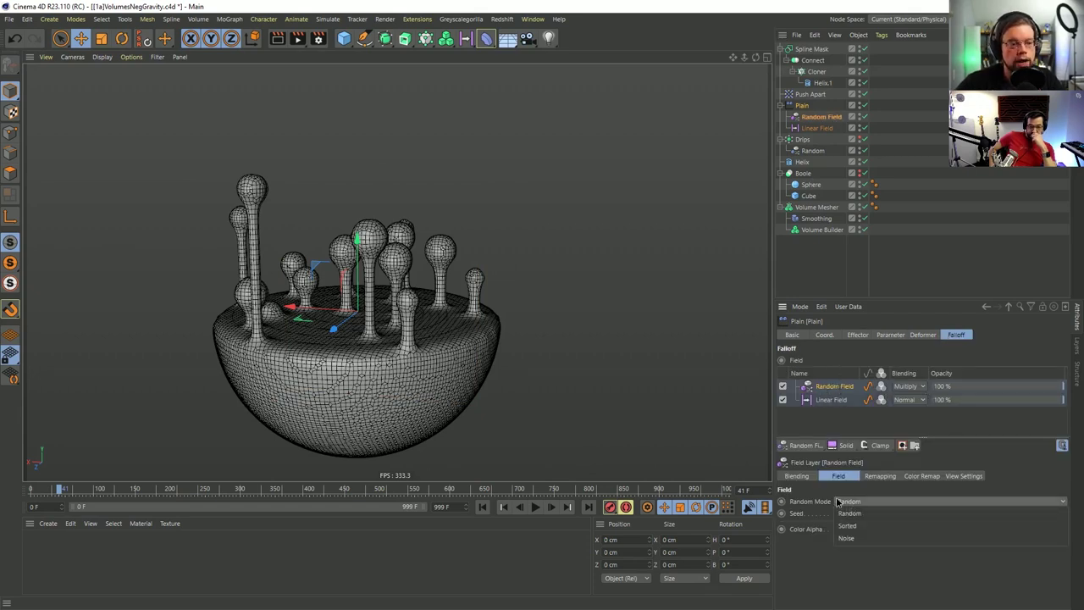
pyautogui.click(836, 501)
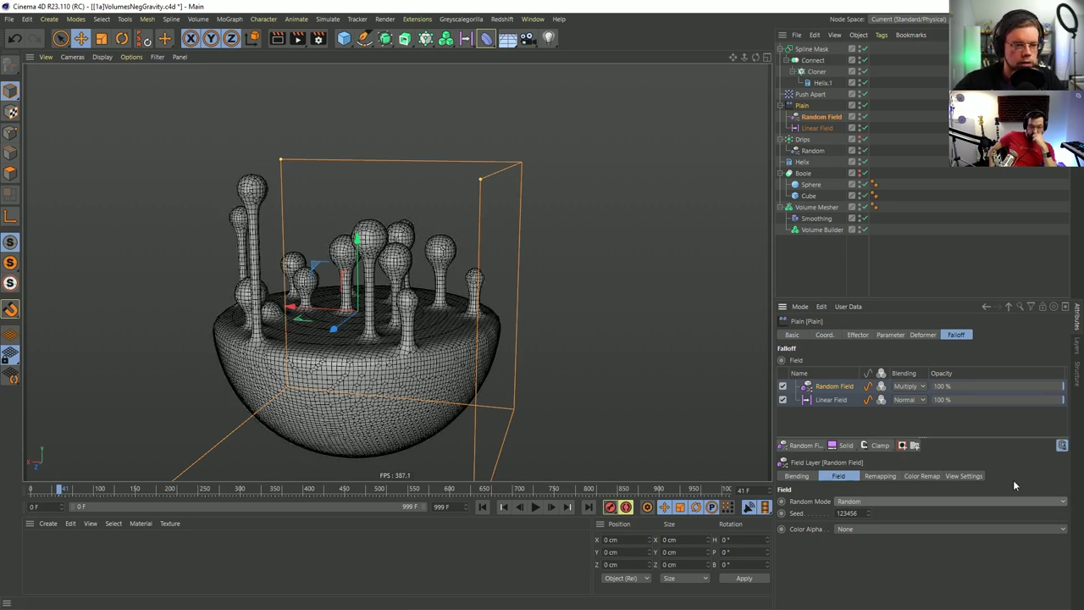
pyautogui.click(908, 386)
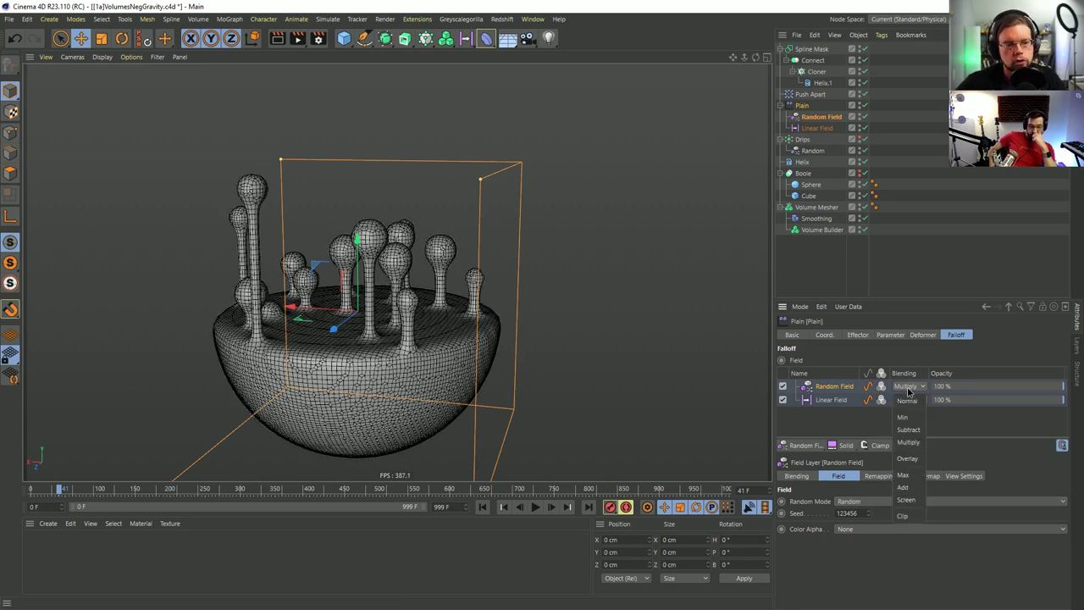
pyautogui.click(915, 458)
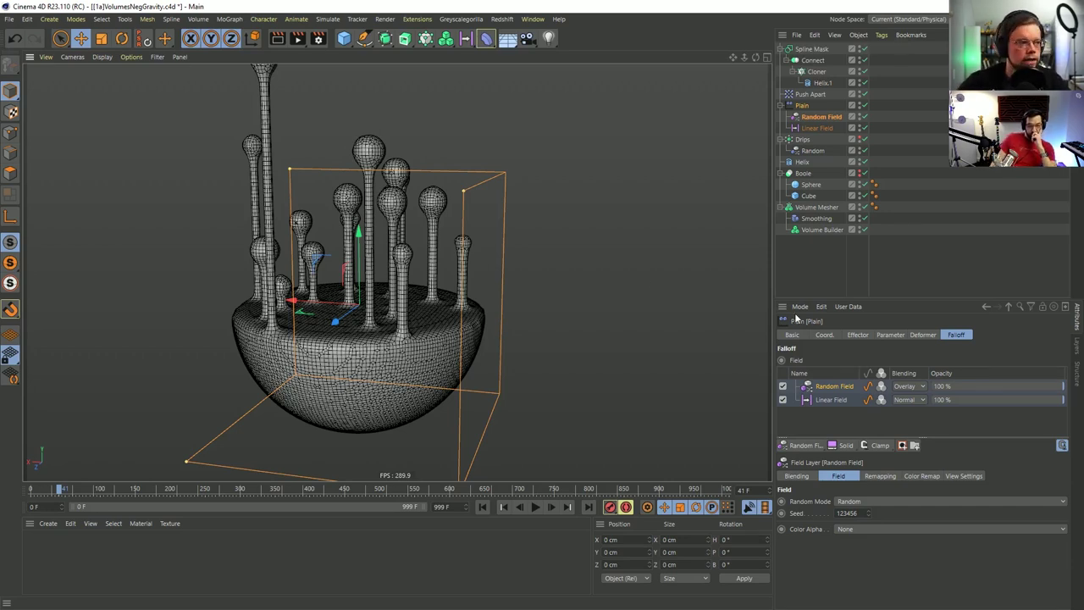
# Move the Linear Field along its X axis to about 146 cm to shorten the drips.
pyautogui.click(815, 128)
pyautogui.moveTo(242, 302); pyautogui.dragTo(131, 291)
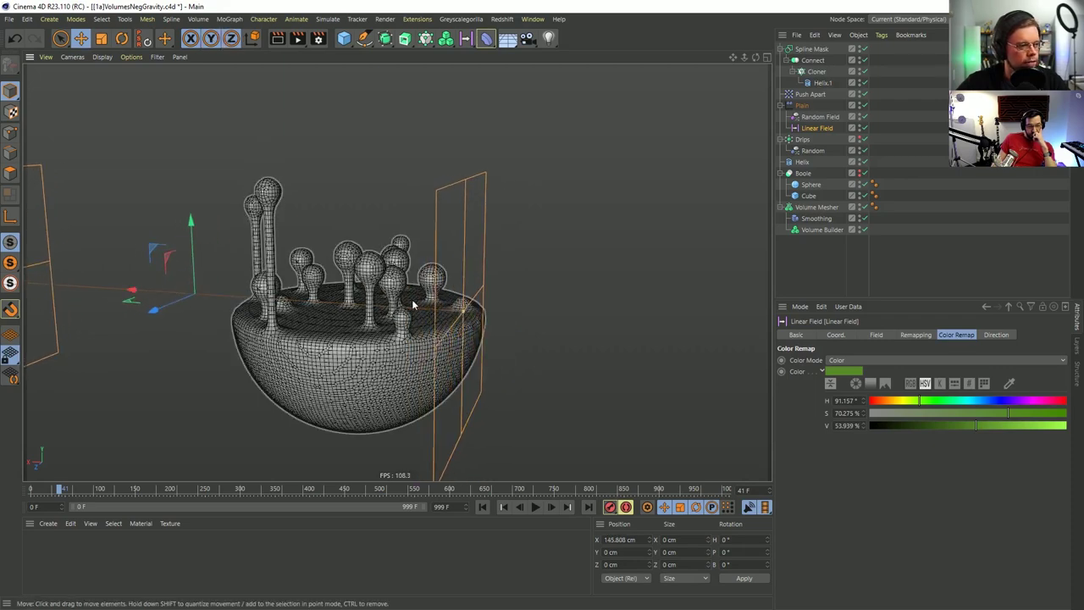
pyautogui.scroll(6, 441, 313)
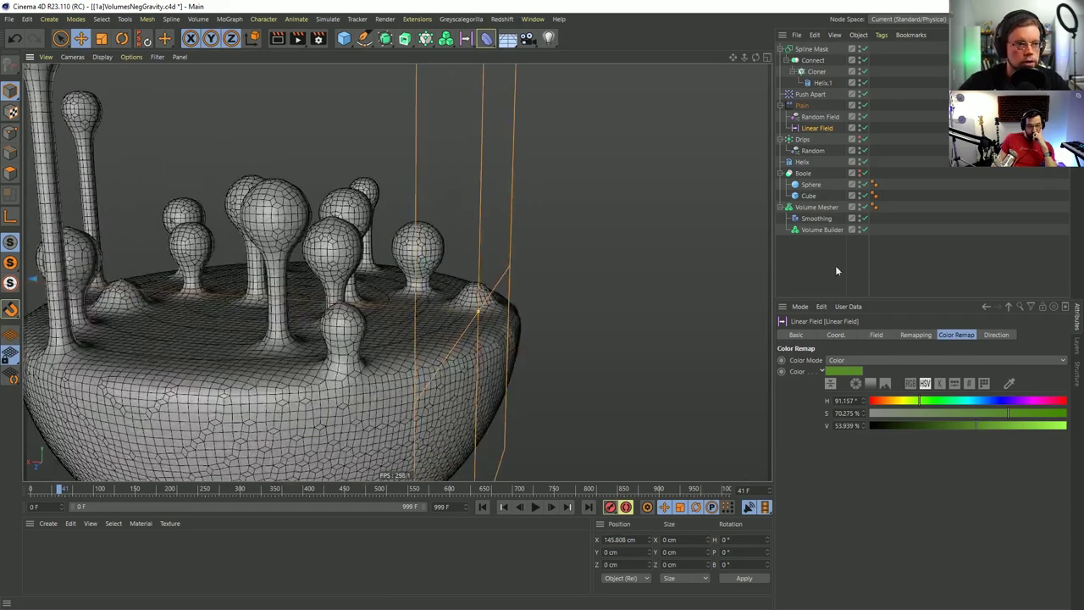
# Lower the original Helix spline along Y to about -11.6 cm.
pyautogui.click(801, 161)
pyautogui.press('e')
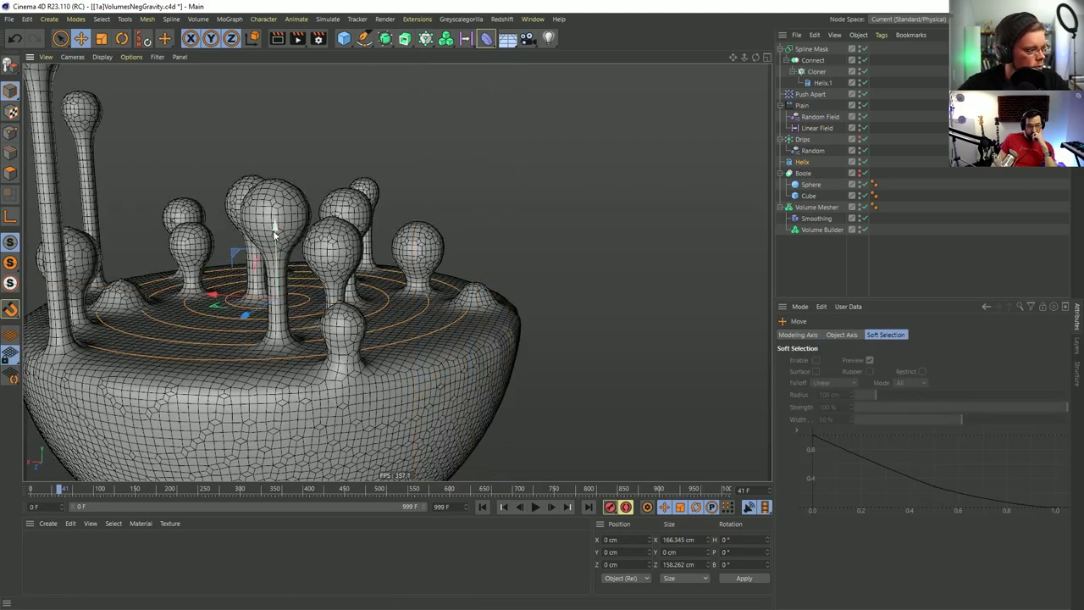
pyautogui.moveTo(275, 236); pyautogui.dragTo(267, 266)
pyautogui.scroll(-4, 320, 288)
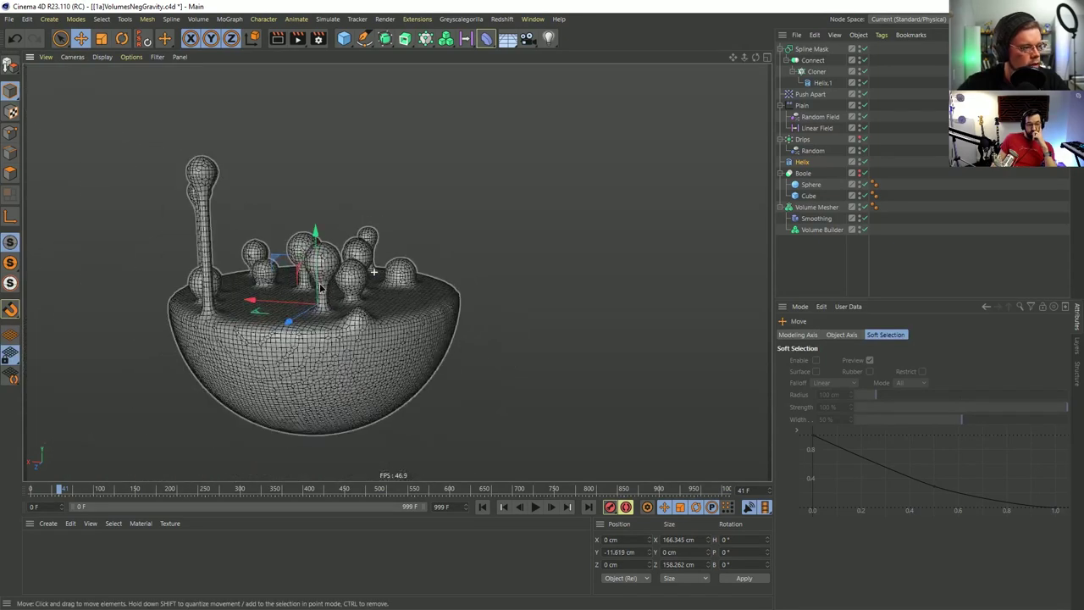
pyautogui.scroll(3, 320, 288)
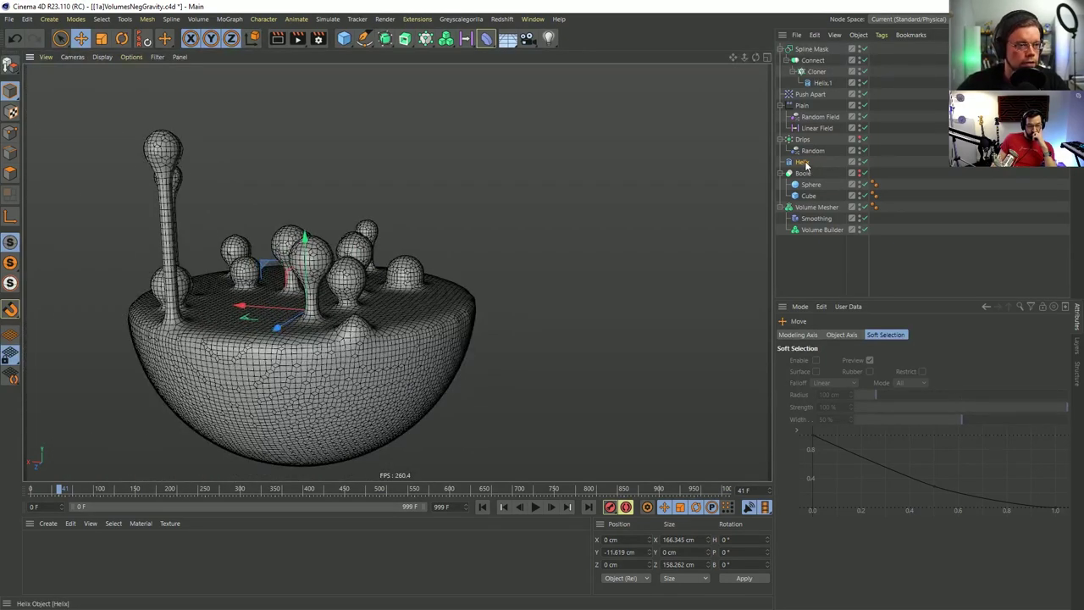
# Move the Linear Field along its X axis to about 166 cm and inspect the drip heights from several angles.
pyautogui.click(813, 129)
pyautogui.keyDown('alt'); pyautogui.moveTo(487, 251); pyautogui.dragTo(174, 293); pyautogui.keyUp('alt')
pyautogui.keyDown('alt'); pyautogui.moveTo(334, 315); pyautogui.dragTo(402, 288); pyautogui.keyUp('alt')
pyautogui.scroll(3, 425, 276)
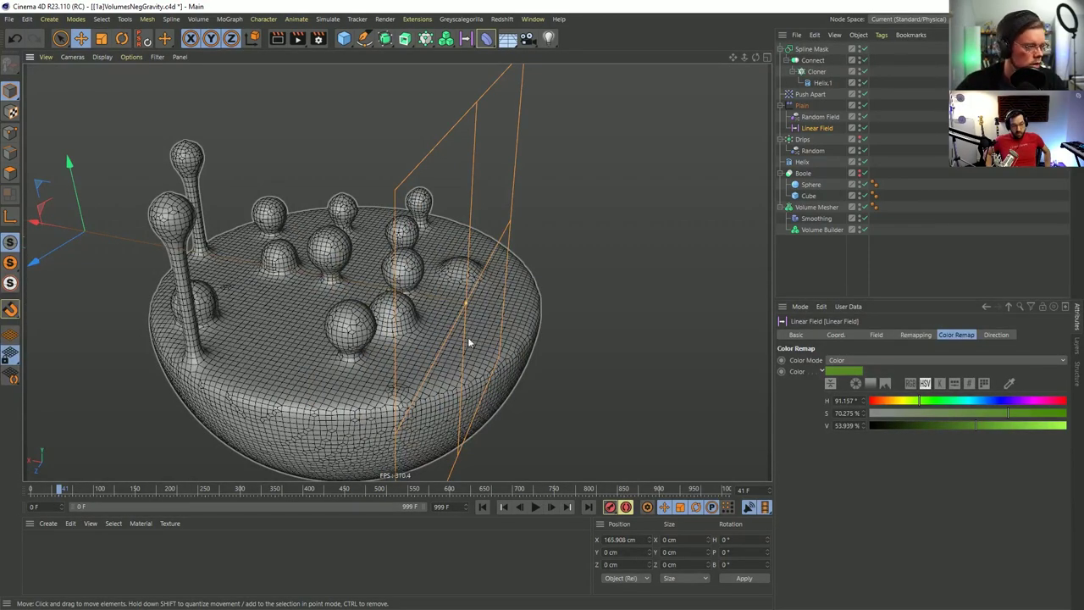
pyautogui.keyDown('alt'); pyautogui.moveTo(468, 342); pyautogui.dragTo(369, 300); pyautogui.keyUp('alt')
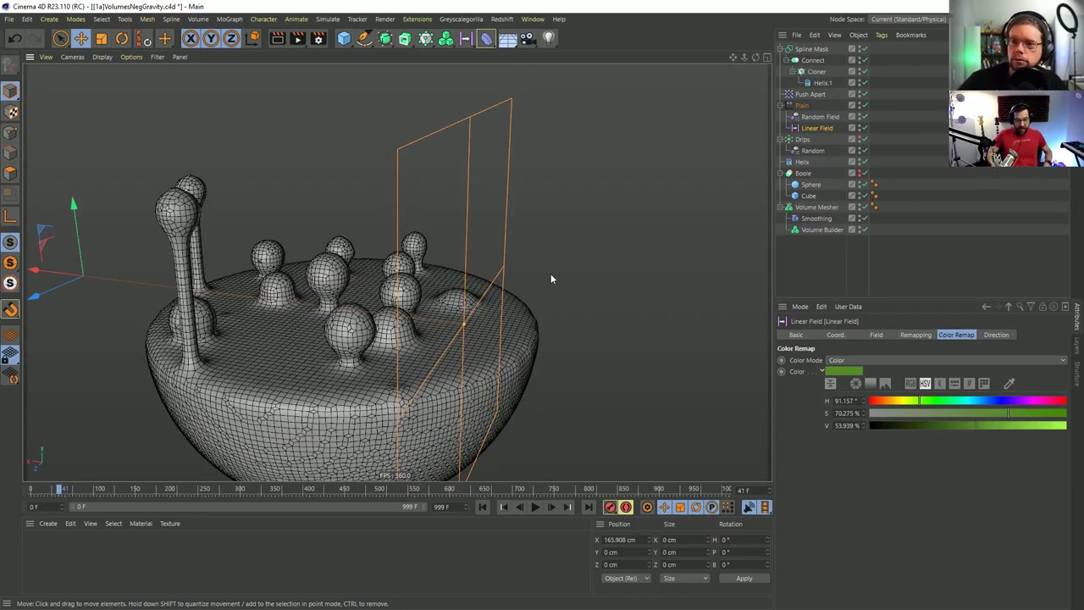
pyautogui.keyDown('alt'); pyautogui.moveTo(355, 335); pyautogui.dragTo(372, 242); pyautogui.keyUp('alt')
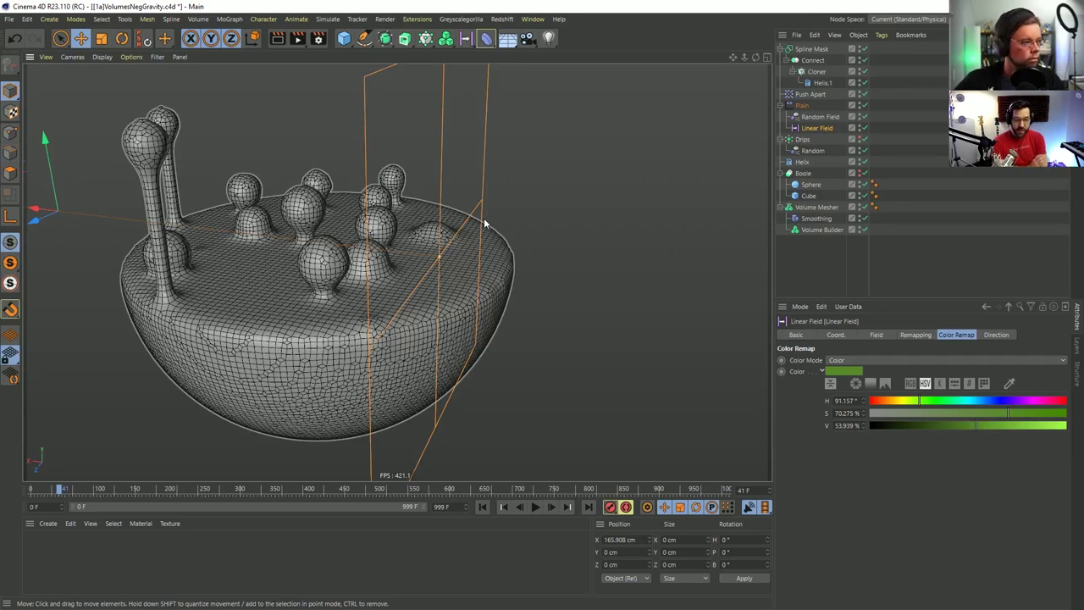
pyautogui.keyDown('alt'); pyautogui.moveTo(405, 310); pyautogui.dragTo(460, 285); pyautogui.keyUp('alt')
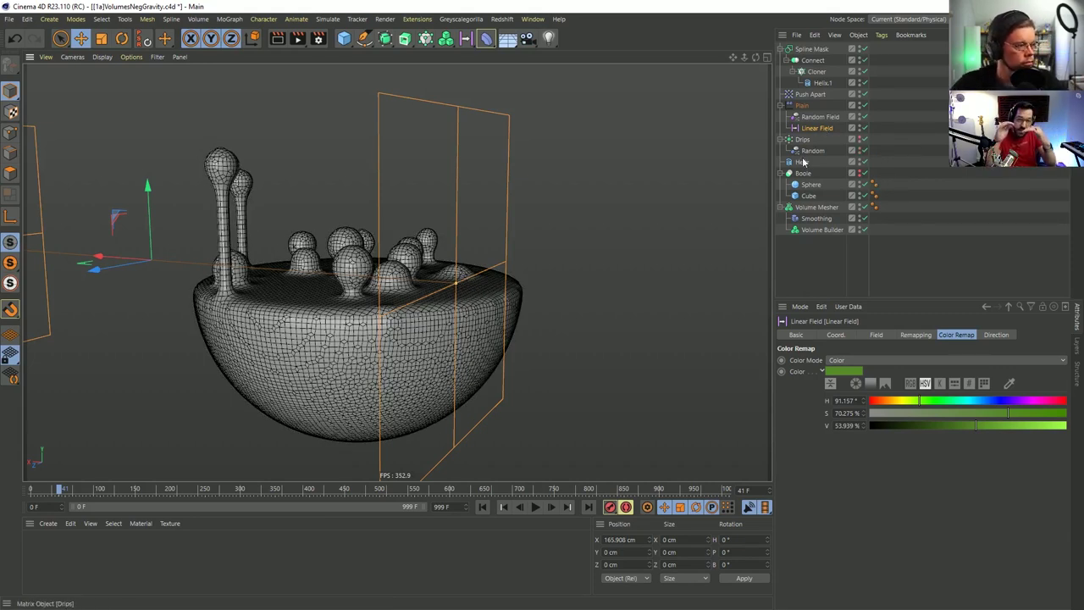
# Try moving the Boole's Cube along its Y axis, and undo the move.
pyautogui.click(807, 196)
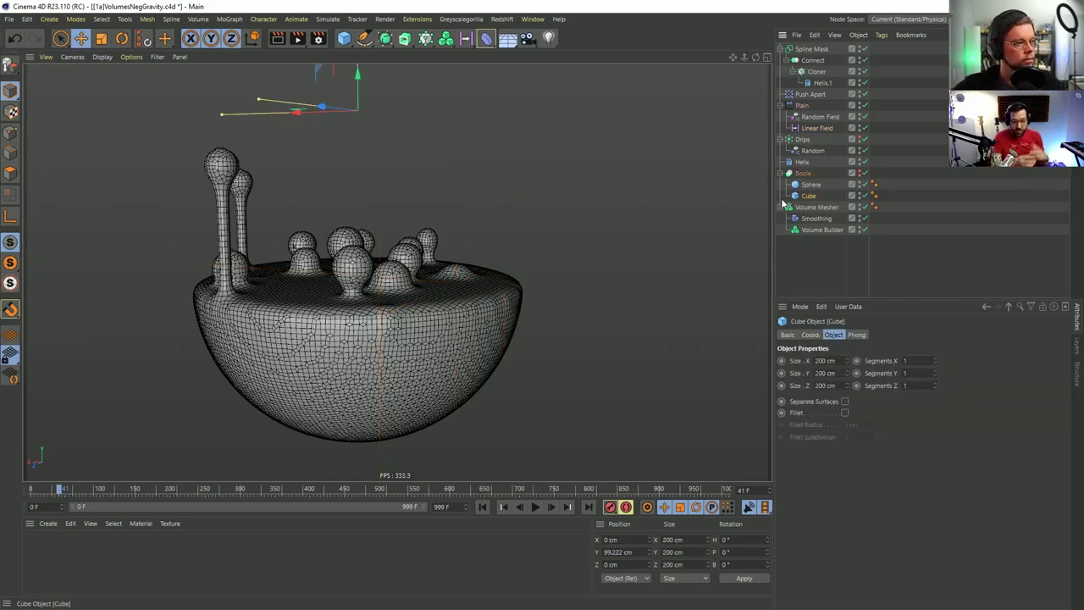
pyautogui.keyDown('alt'); pyautogui.moveTo(491, 241); pyautogui.dragTo(415, 289); pyautogui.keyUp('alt')
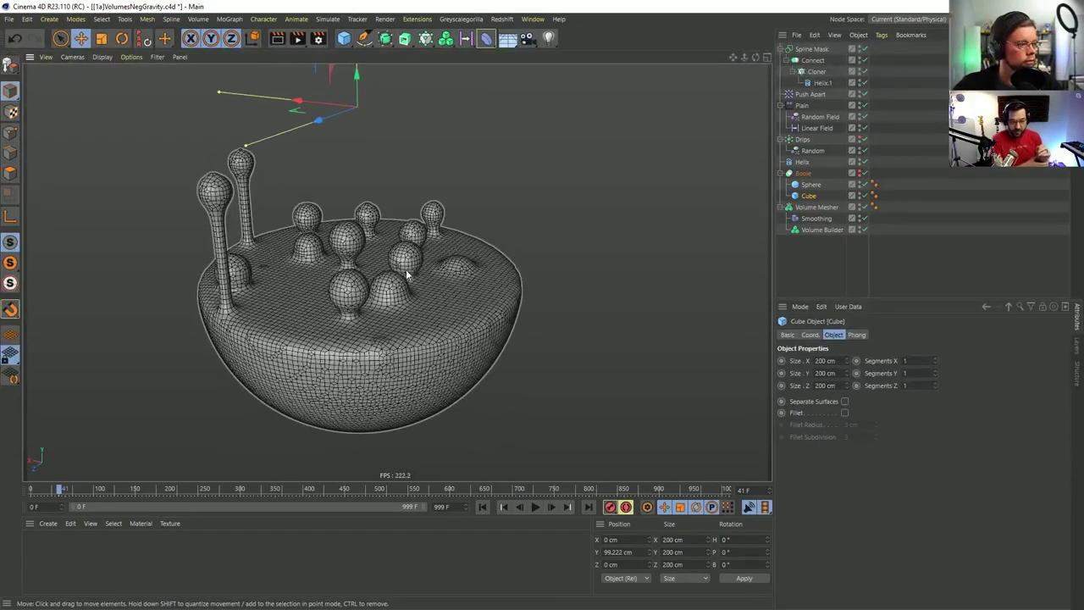
pyautogui.moveTo(407, 274)
pyautogui.keyDown('alt'); pyautogui.mouseDown()
pyautogui.moveTo(412, 301)
pyautogui.moveTo(409, 273)
pyautogui.mouseUp(); pyautogui.keyUp('alt')
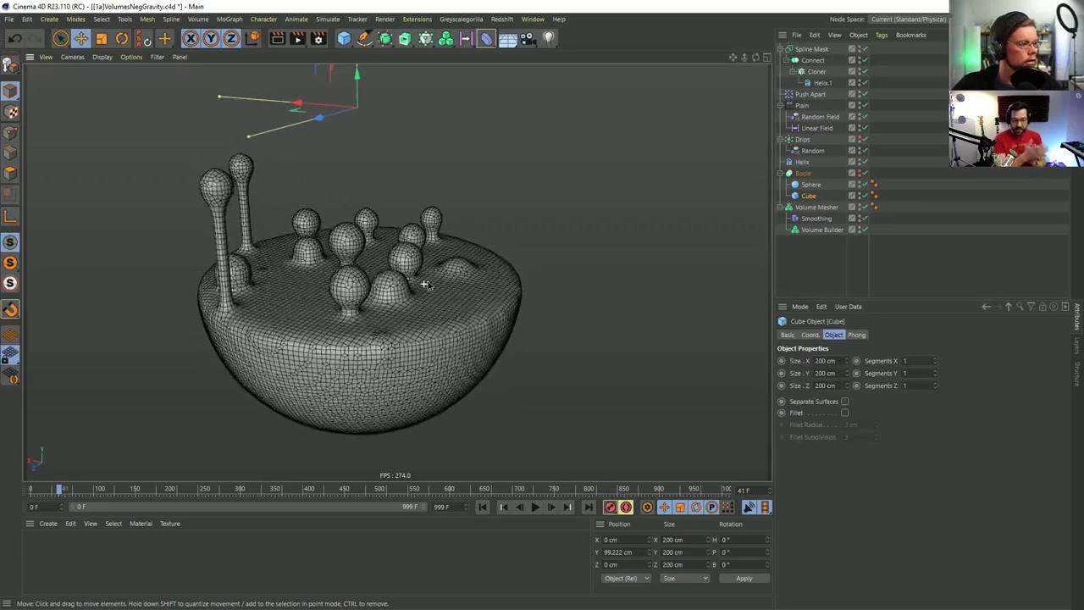
pyautogui.moveTo(423, 284)
pyautogui.keyDown('alt'); pyautogui.mouseDown()
pyautogui.moveTo(447, 274)
pyautogui.moveTo(474, 289)
pyautogui.moveTo(419, 302)
pyautogui.mouseUp(); pyautogui.keyUp('alt')
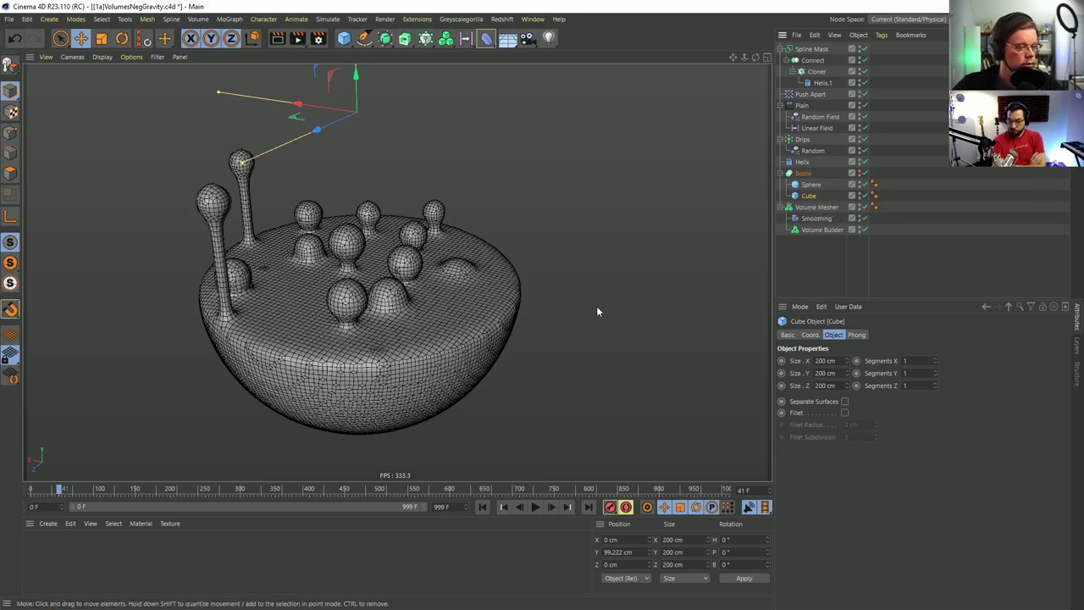
pyautogui.keyDown('alt'); pyautogui.moveTo(597, 310); pyautogui.dragTo(549, 270); pyautogui.keyUp('alt')
pyautogui.click(460, 130)
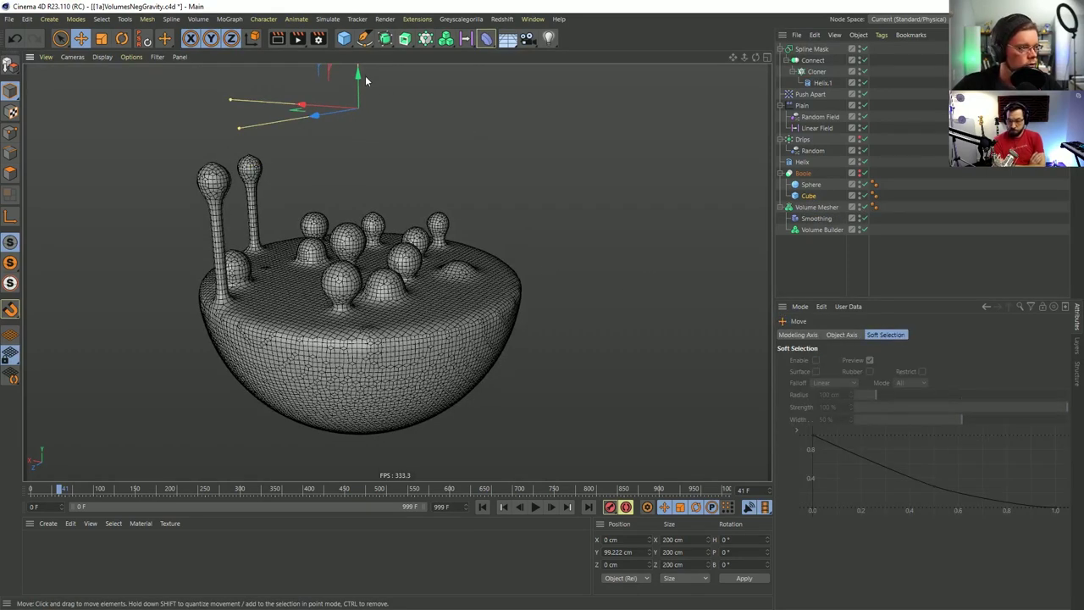
pyautogui.moveTo(357, 76); pyautogui.dragTo(359, 73)
pyautogui.hotkey('ctrl', 'z')
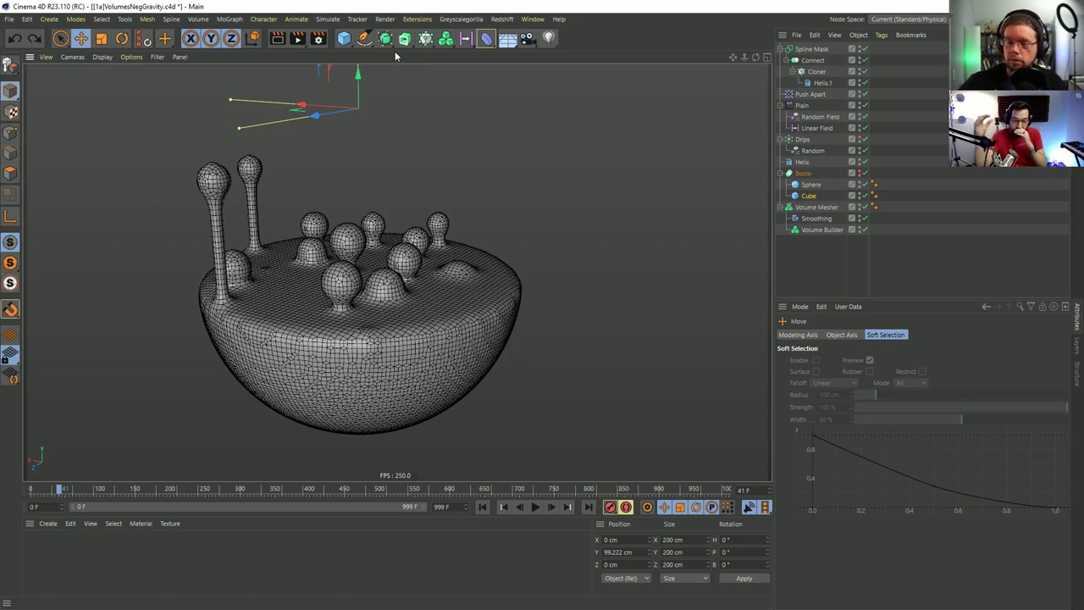
# Disable the Volume Mesher, Smoothing and Volume Builder, and show the Boole object in the viewport again.
pyautogui.moveTo(394, 277)
pyautogui.keyDown('alt'); pyautogui.mouseDown()
pyautogui.moveTo(393, 254)
pyautogui.moveTo(403, 269)
pyautogui.mouseUp(); pyautogui.keyUp('alt')
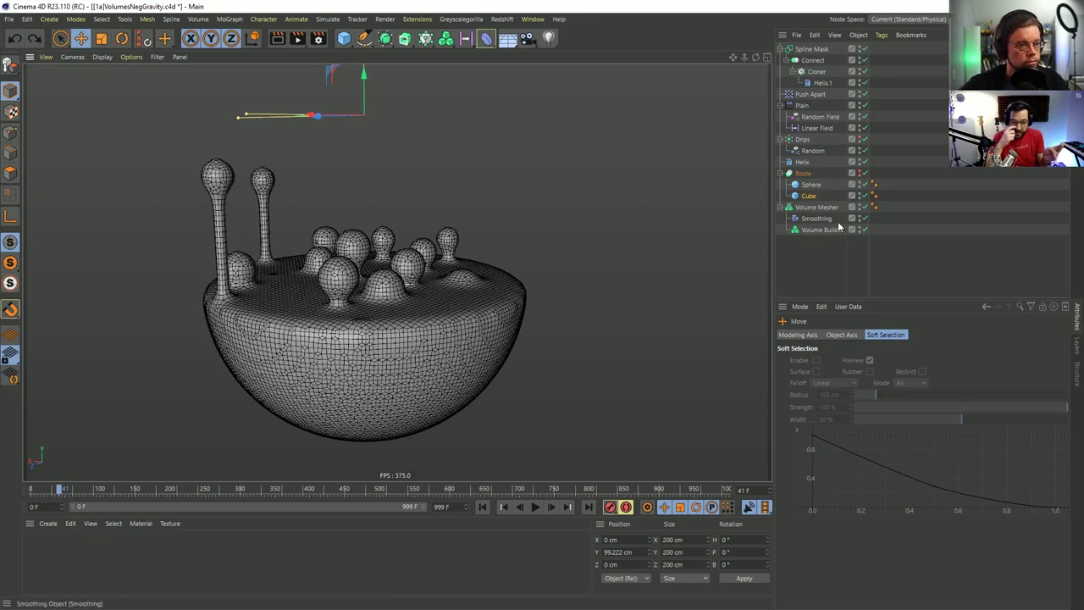
pyautogui.keyDown('alt'); pyautogui.moveTo(431, 307); pyautogui.dragTo(425, 292); pyautogui.keyUp('alt')
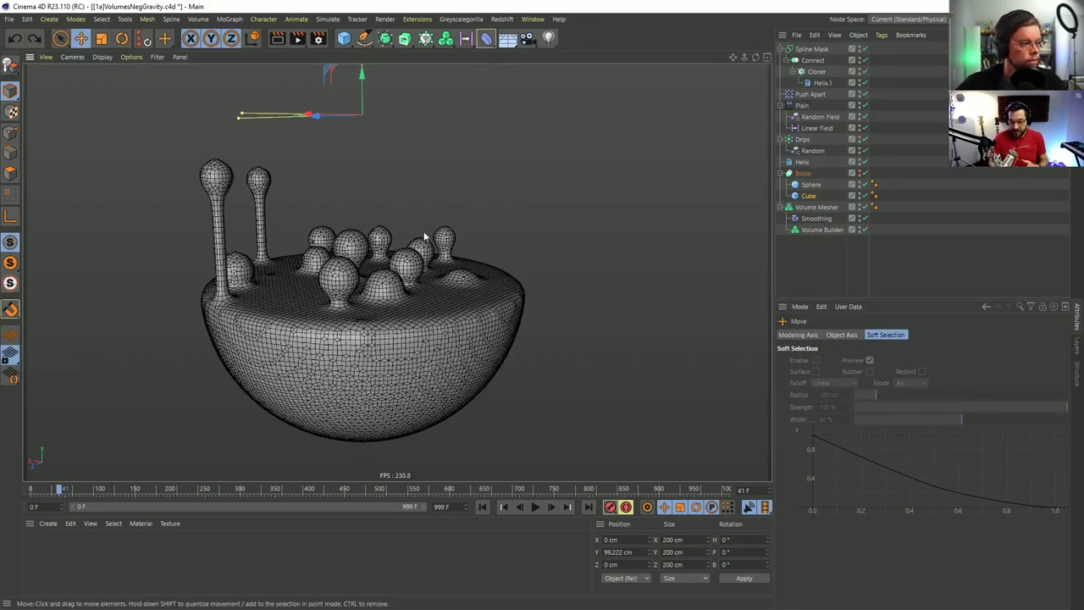
pyautogui.keyDown('alt'); pyautogui.moveTo(425, 237); pyautogui.dragTo(381, 285); pyautogui.keyUp('alt')
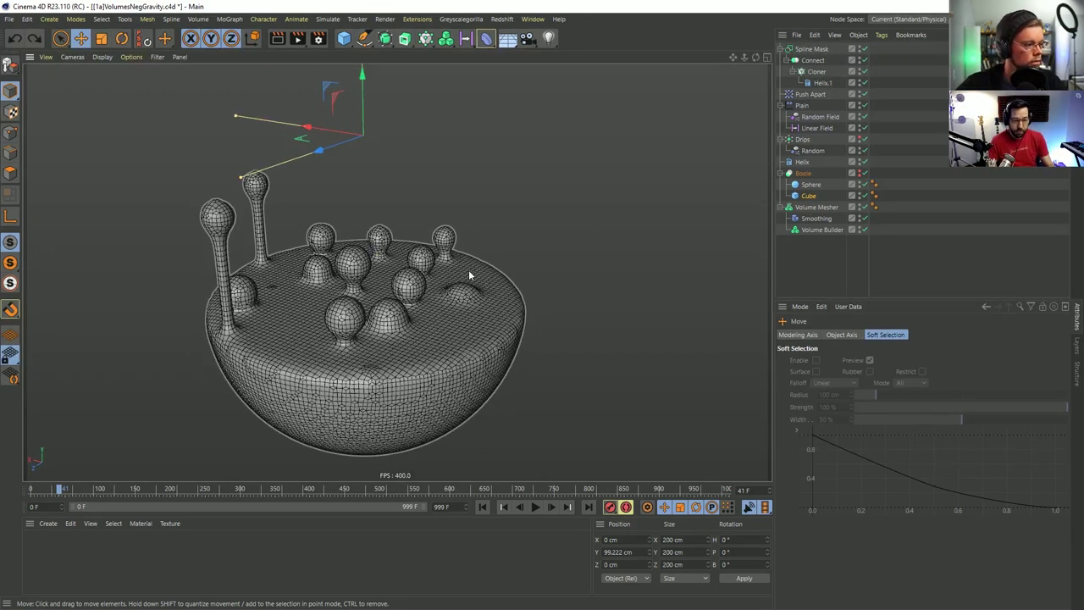
pyautogui.keyDown('alt'); pyautogui.moveTo(470, 275); pyautogui.dragTo(406, 301); pyautogui.keyUp('alt')
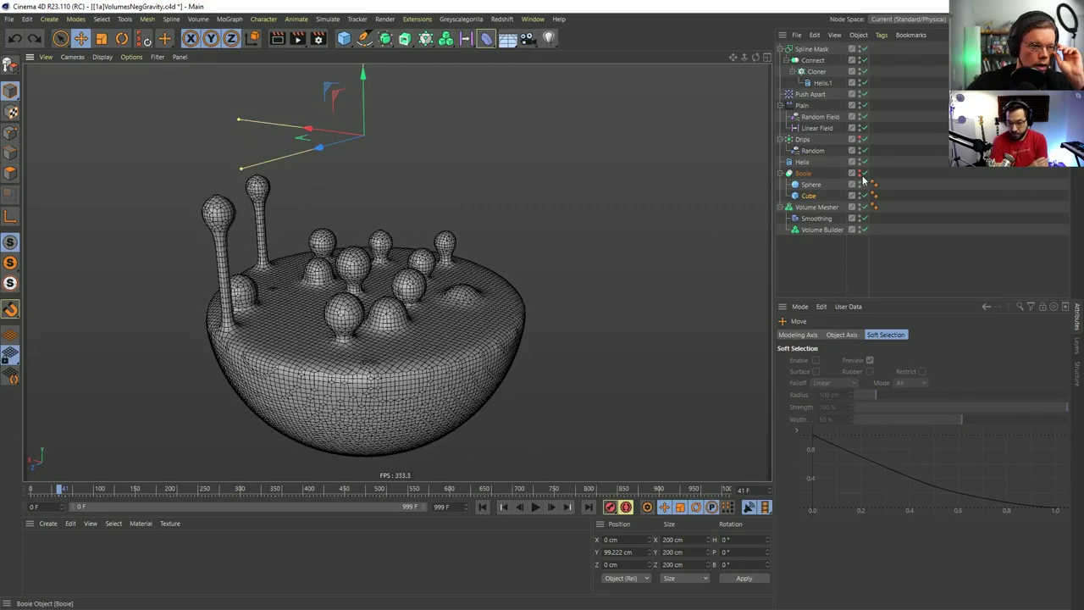
pyautogui.moveTo(864, 218); pyautogui.dragTo(863, 230)
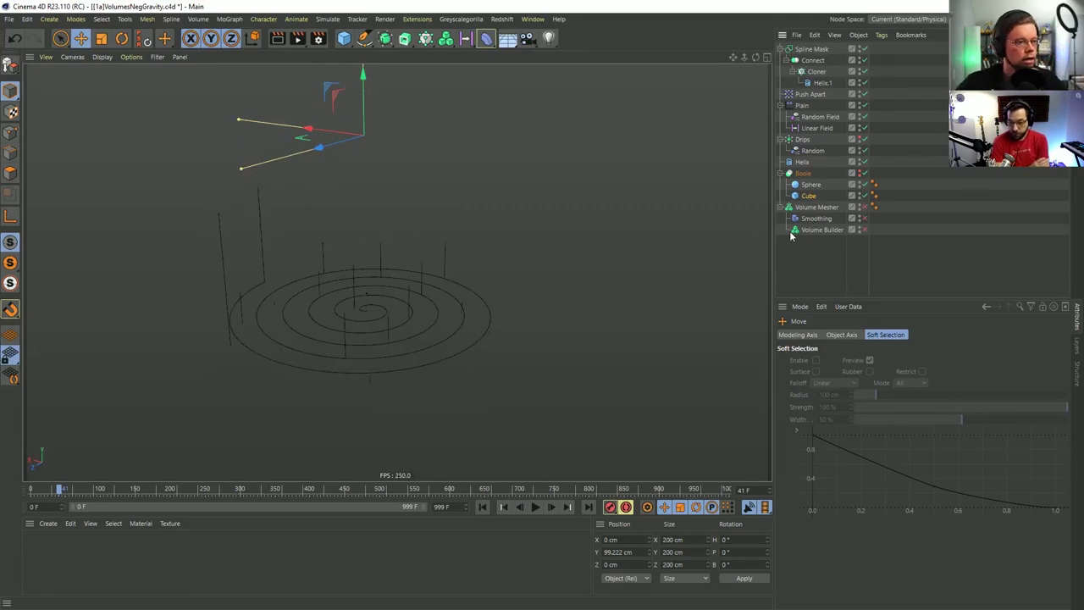
pyautogui.click(864, 173)
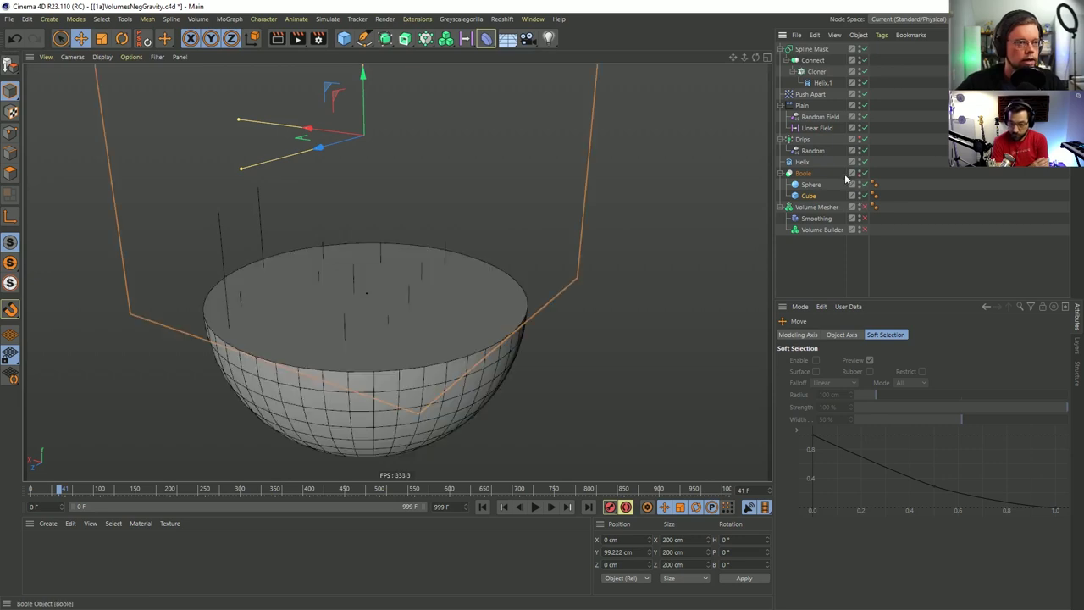
pyautogui.keyDown('alt'); pyautogui.moveTo(458, 306); pyautogui.dragTo(496, 322); pyautogui.keyUp('alt')
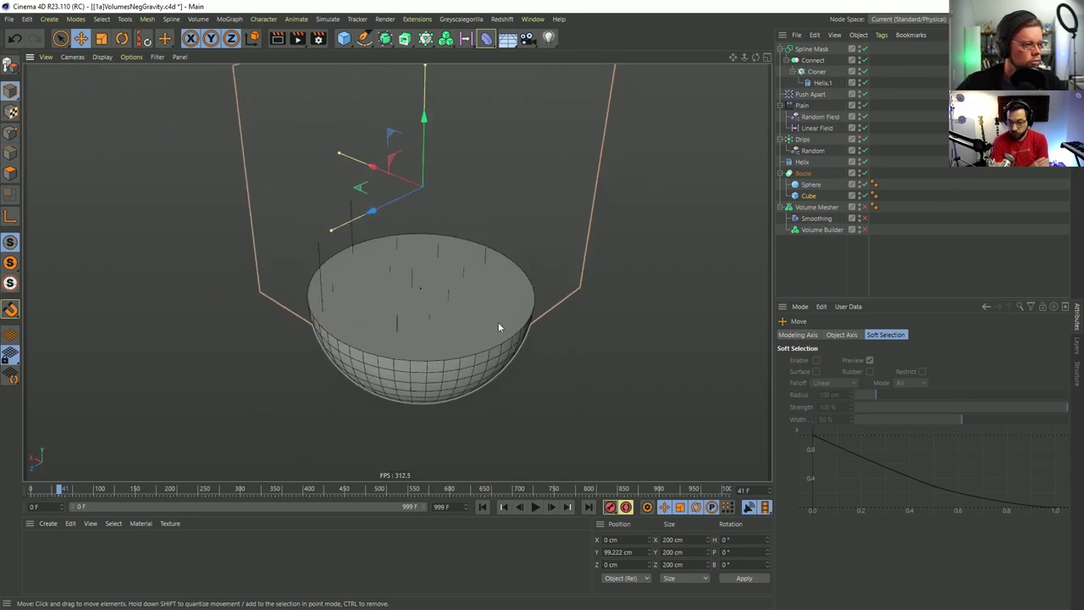
# Open the X segment count of the Boole's Cube for editing.
pyautogui.click(809, 196)
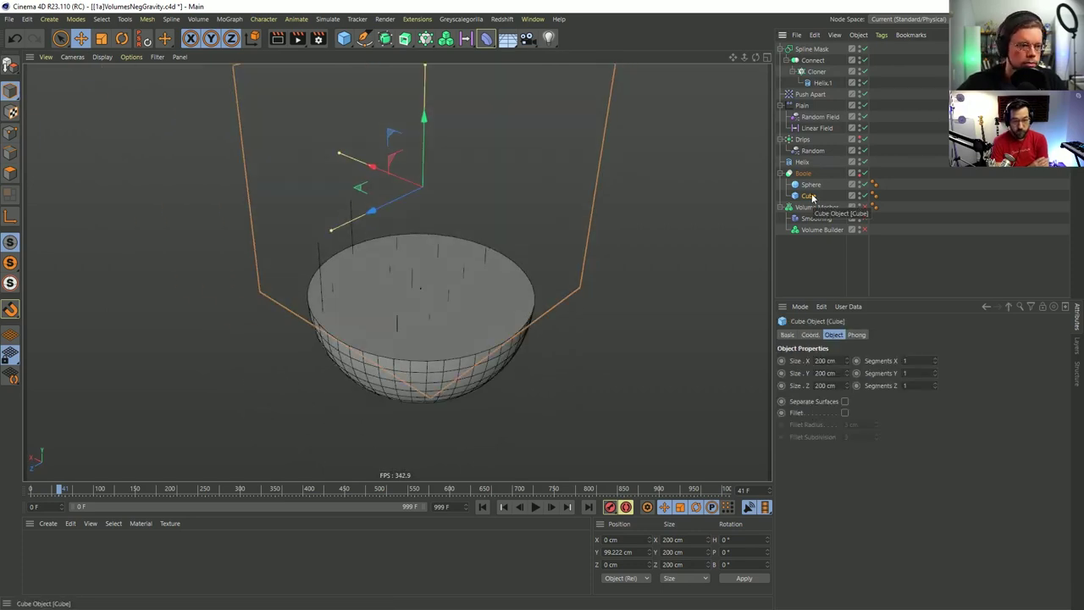
pyautogui.click(917, 361)
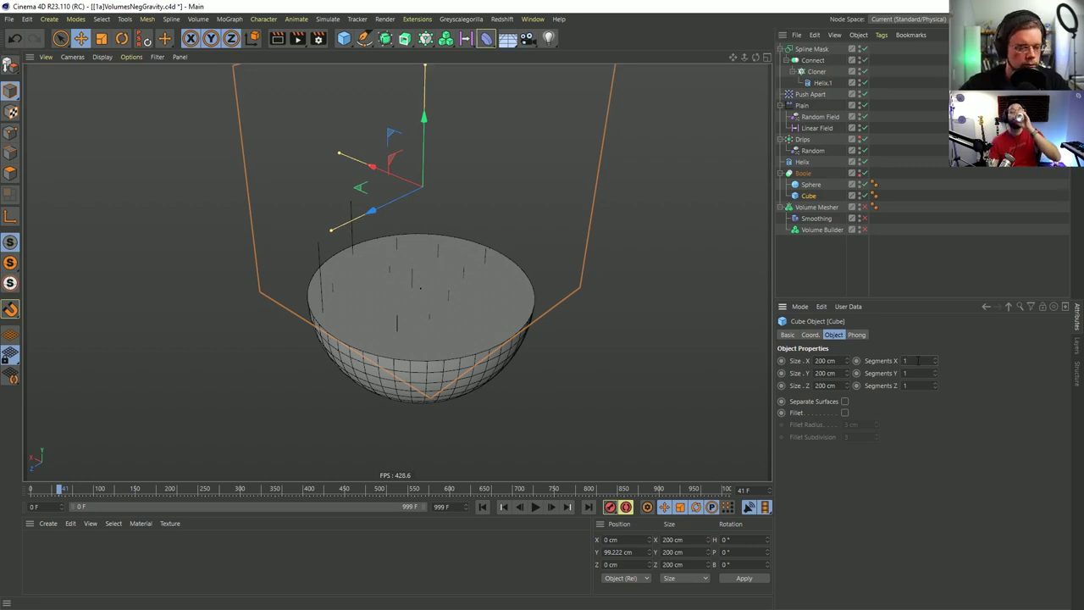
# Set the cube's X and Z segments to 11.
pyautogui.click(916, 384)
pyautogui.write('11')
pyautogui.press('Return')
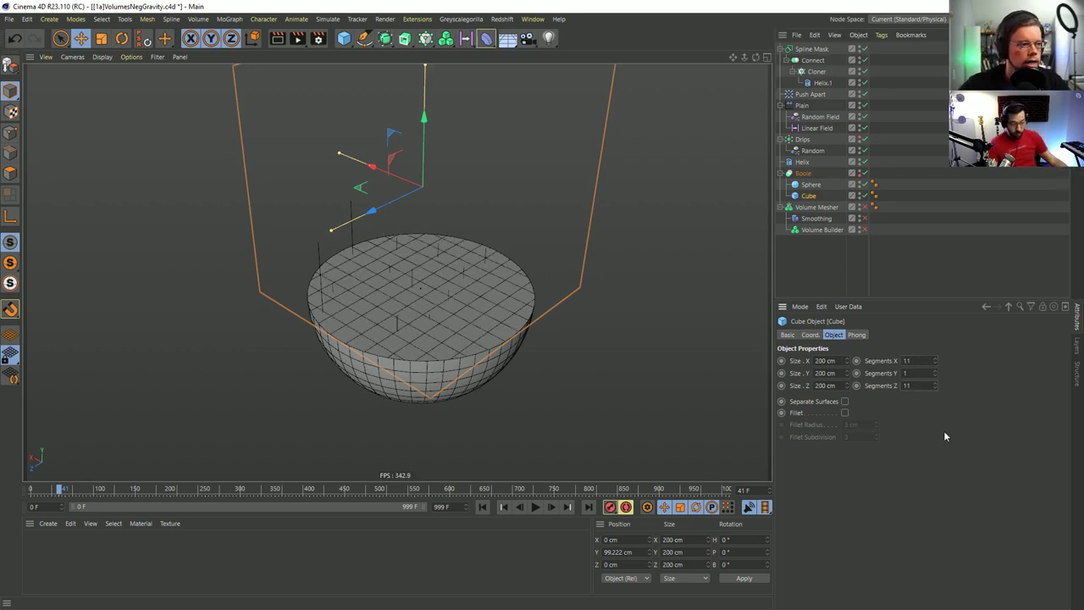
# Add a second Plain effector and make it a child of the Cube inside the Boole.
pyautogui.scroll(-3, 453, 271)
pyautogui.keyDown('alt'); pyautogui.moveTo(448, 242); pyautogui.dragTo(380, 322); pyautogui.keyUp('alt')
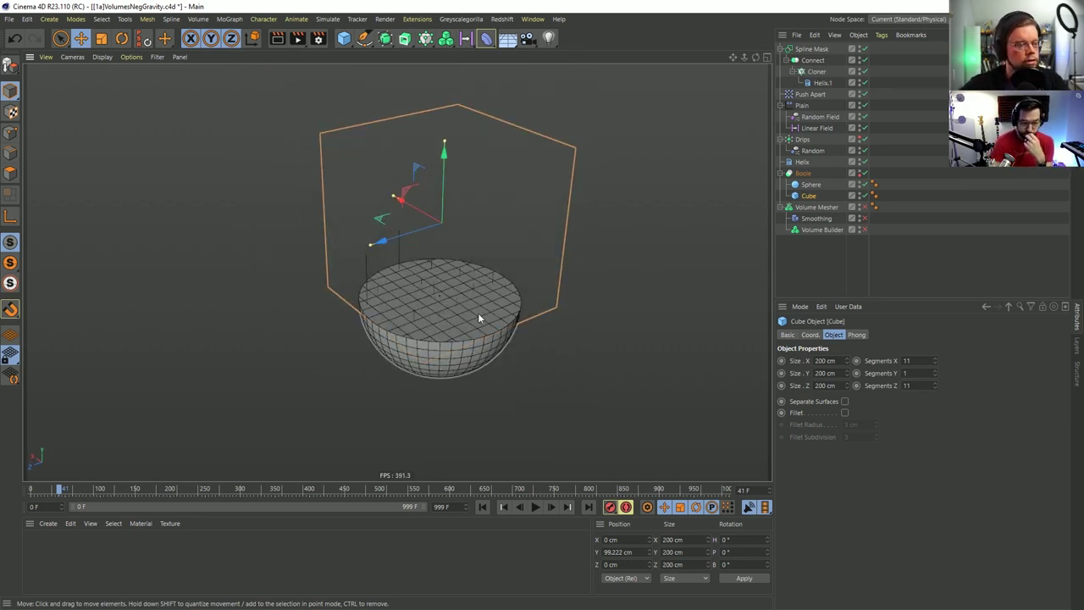
pyautogui.scroll(5, 440, 315)
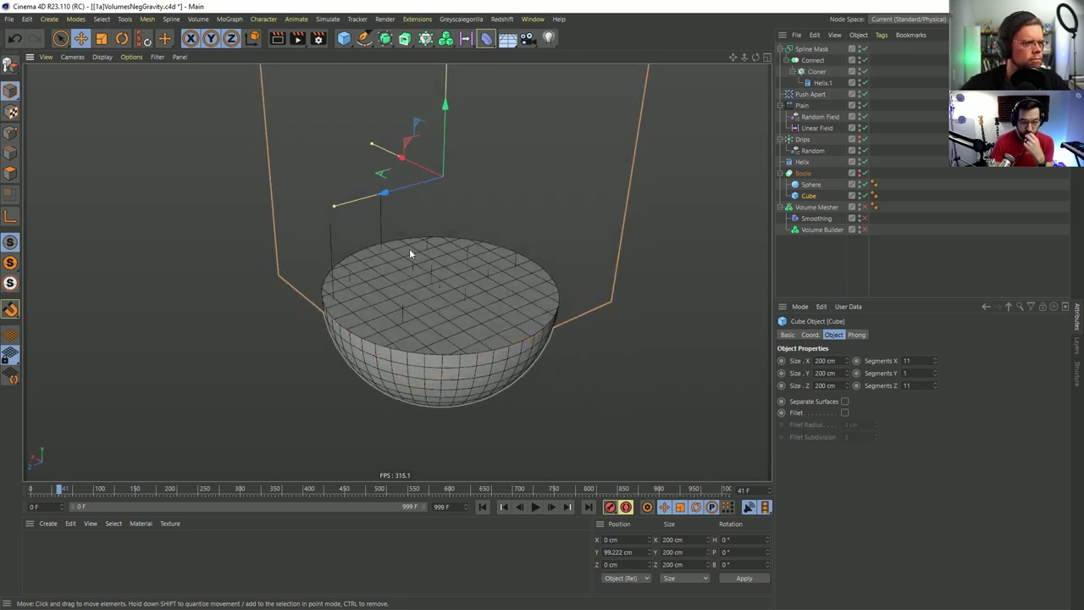
pyautogui.click(425, 38)
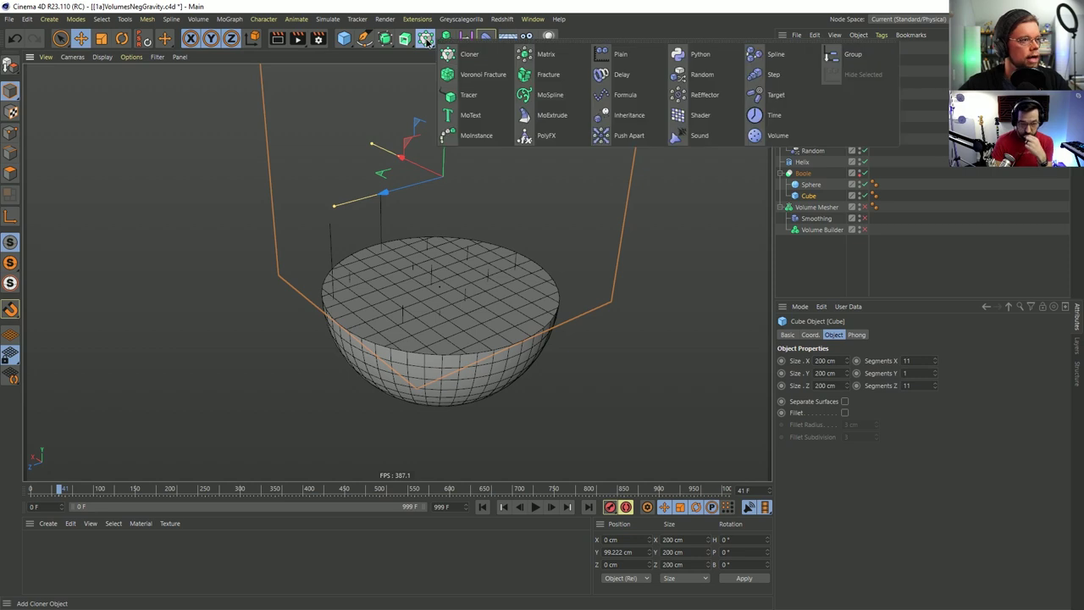
pyautogui.click(624, 56)
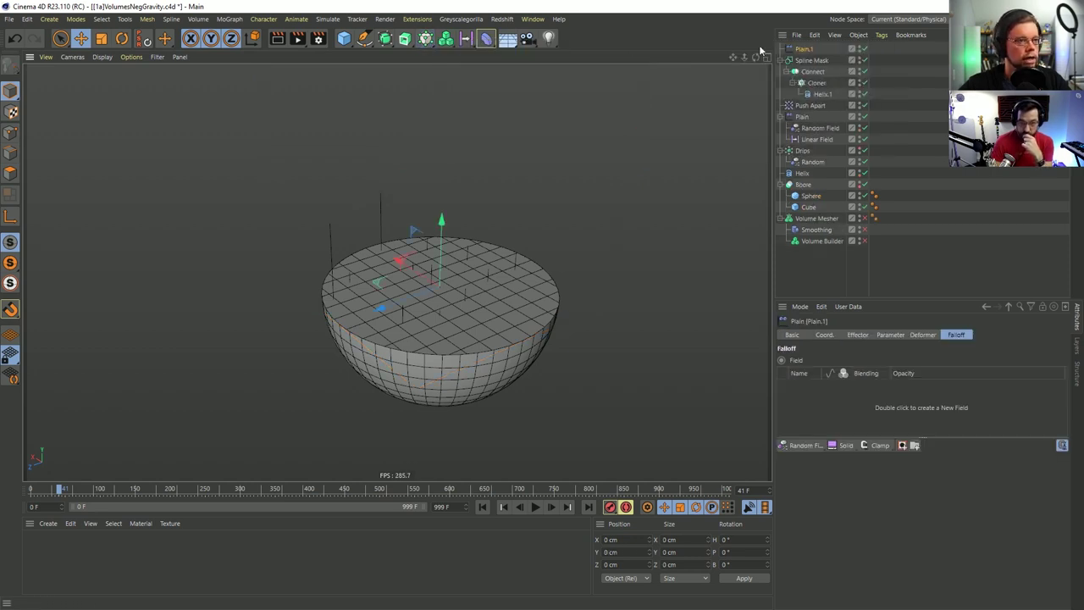
pyautogui.moveTo(841, 218); pyautogui.dragTo(809, 207)
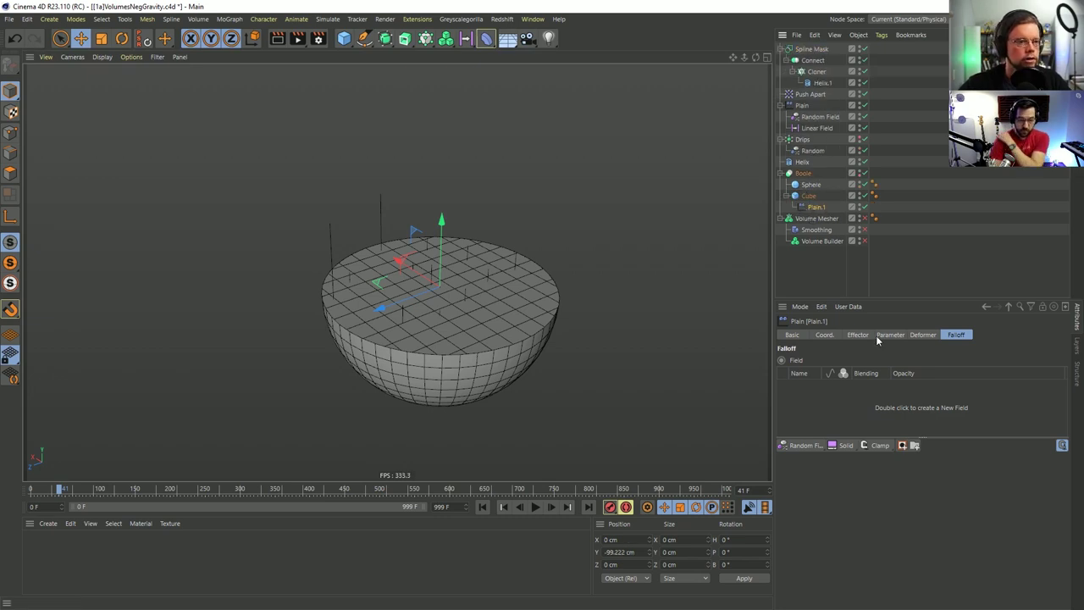
# Set the cube's new Plain effector to Point deformation and rename it Plain.Deform.
pyautogui.click(923, 335)
pyautogui.click(850, 361)
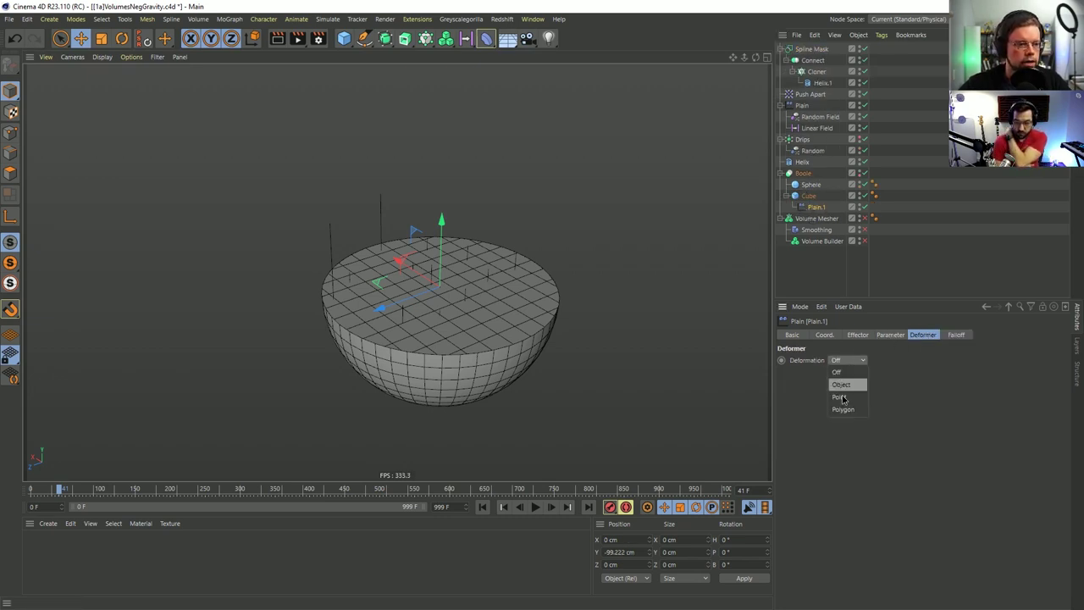
pyautogui.click(843, 394)
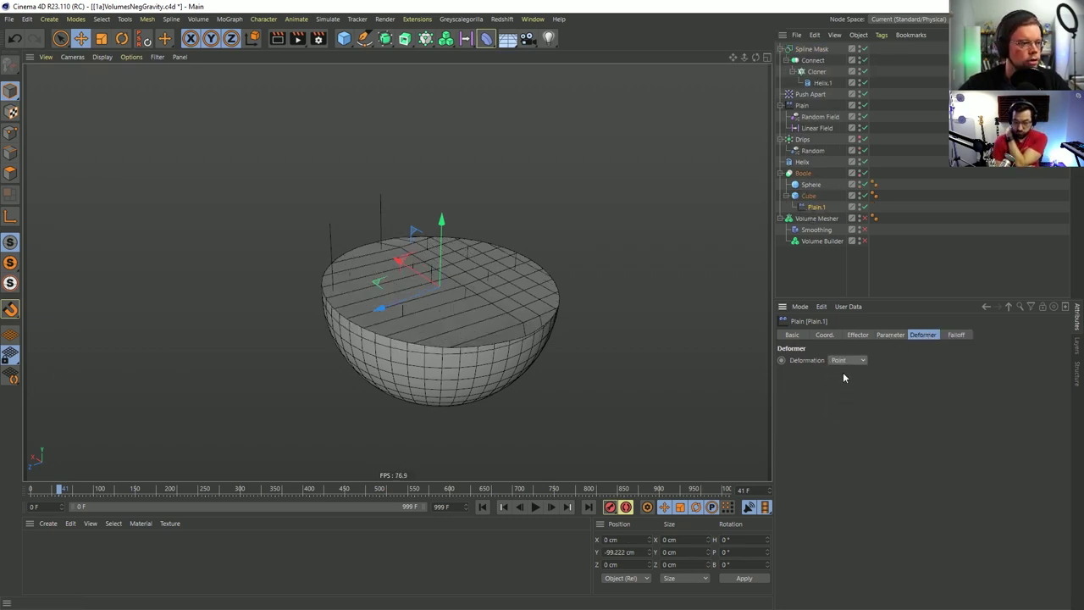
pyautogui.doubleClick(816, 208)
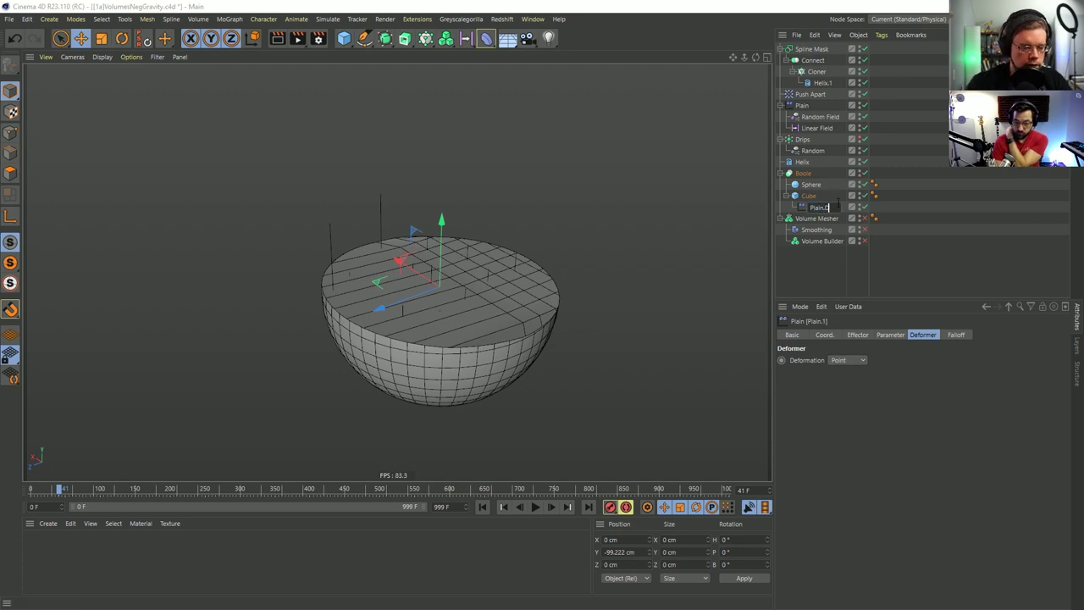
pyautogui.press('Return')
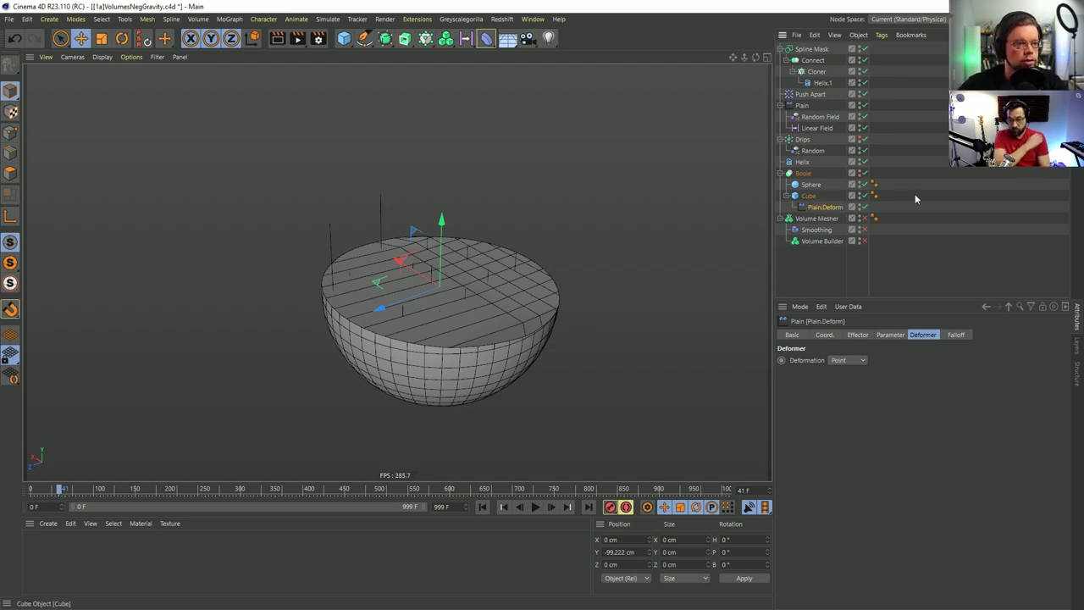
# Rename the Random effector under Drips to Random.Scale and the original Plain effector to Plain.Y+.
pyautogui.click(812, 151)
pyautogui.doubleClick(813, 152)
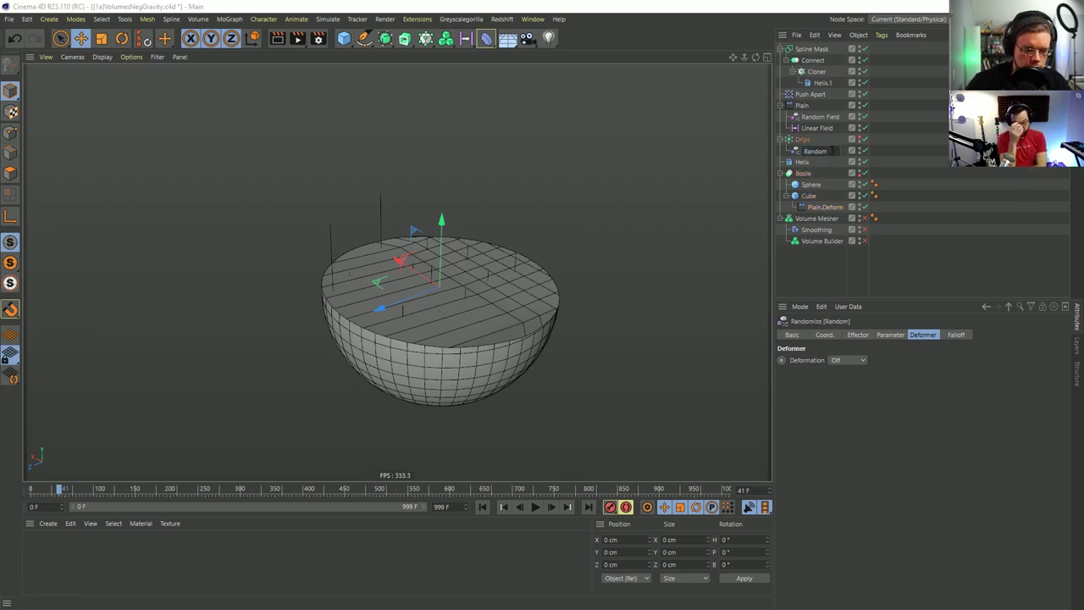
pyautogui.write('.Scale')
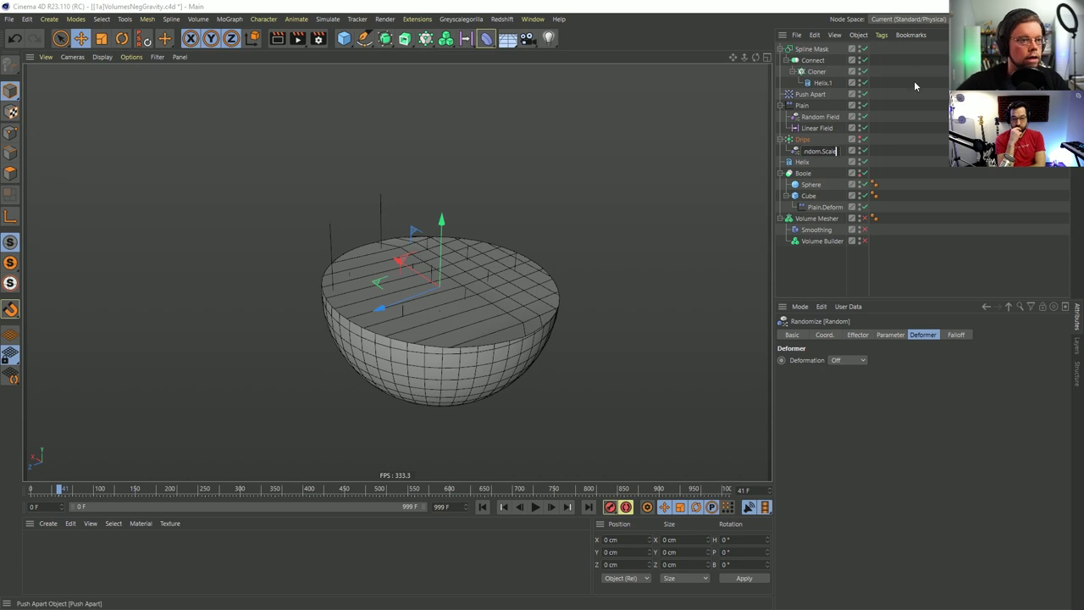
pyautogui.press('Return')
pyautogui.doubleClick(801, 106)
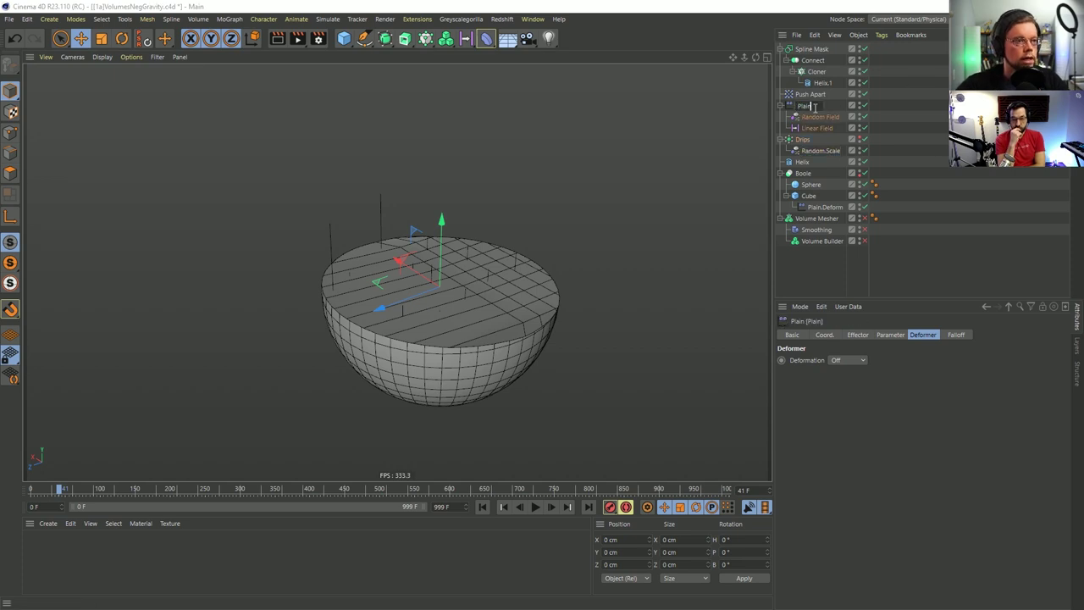
pyautogui.write('.')
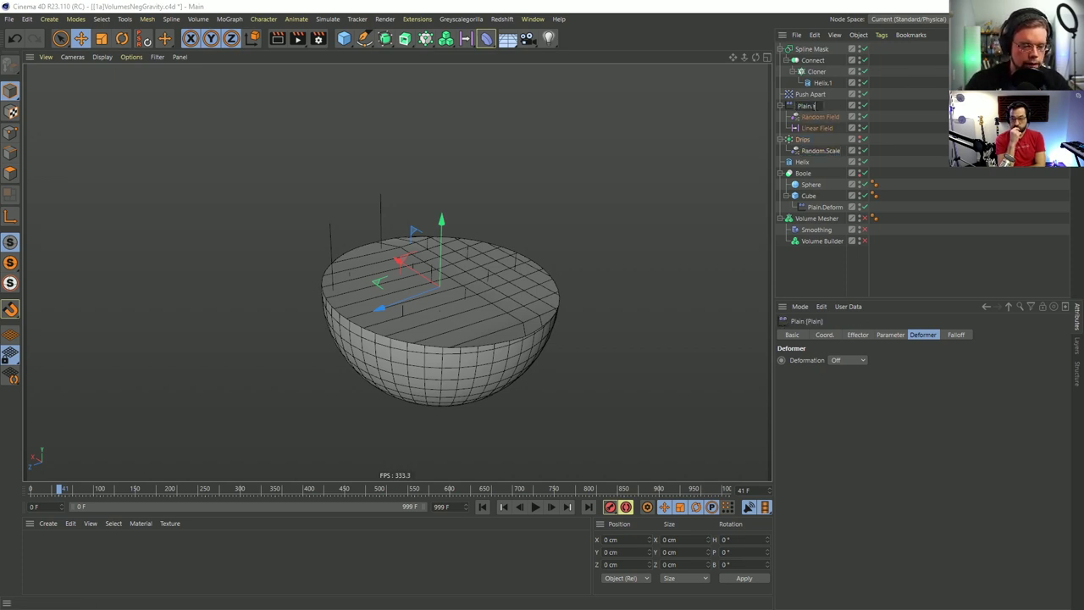
pyautogui.write('Y+')
pyautogui.press('Return')
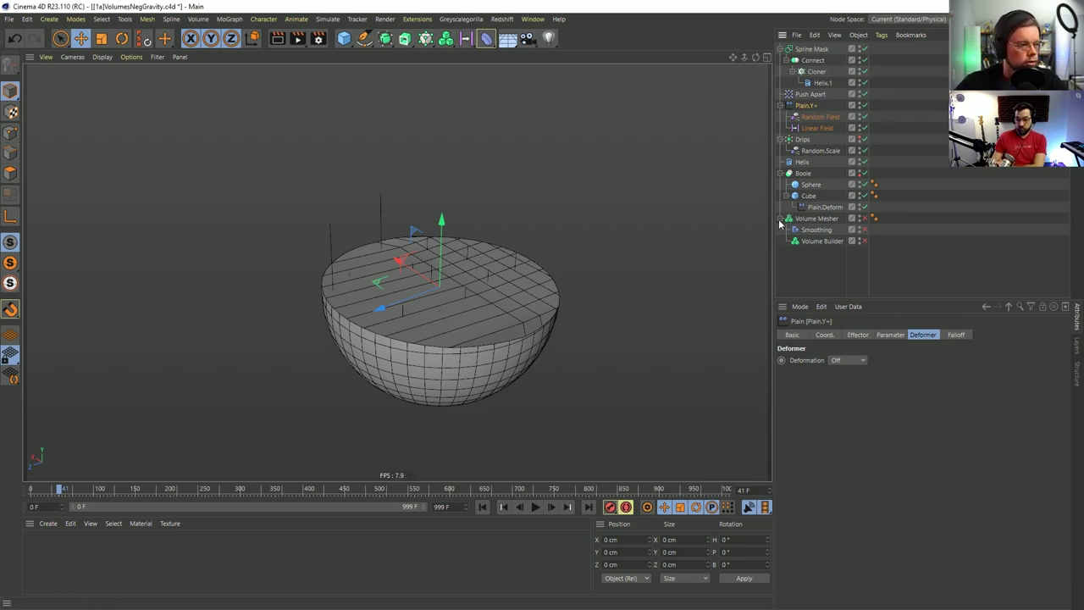
# Set the Y position offset of the Plain.Deform effector to 0 cm.
pyautogui.click(813, 206)
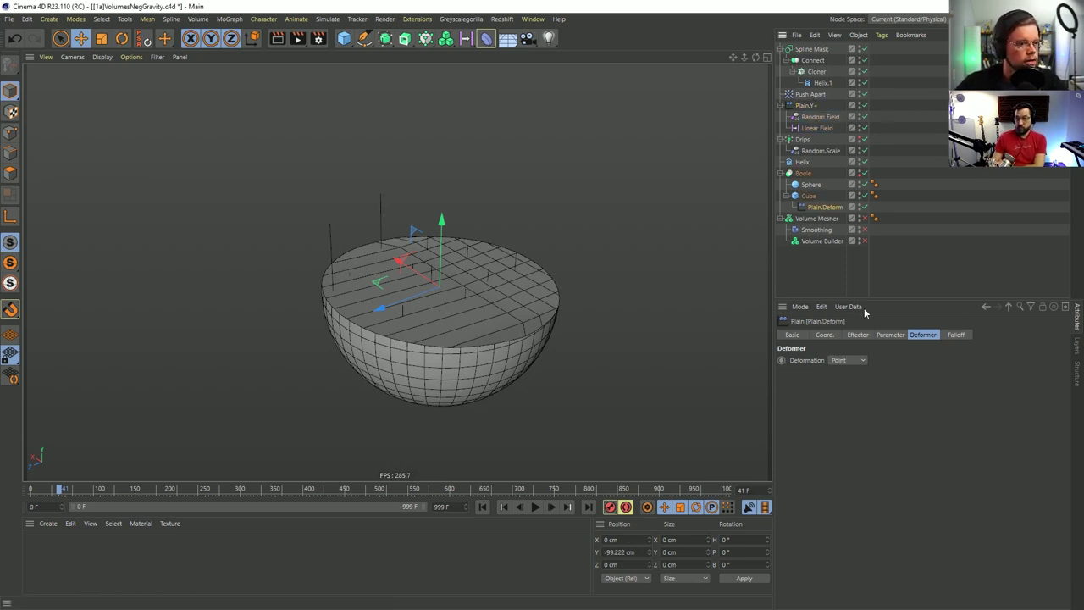
pyautogui.keyDown('alt'); pyautogui.moveTo(465, 305); pyautogui.dragTo(590, 341); pyautogui.keyUp('alt')
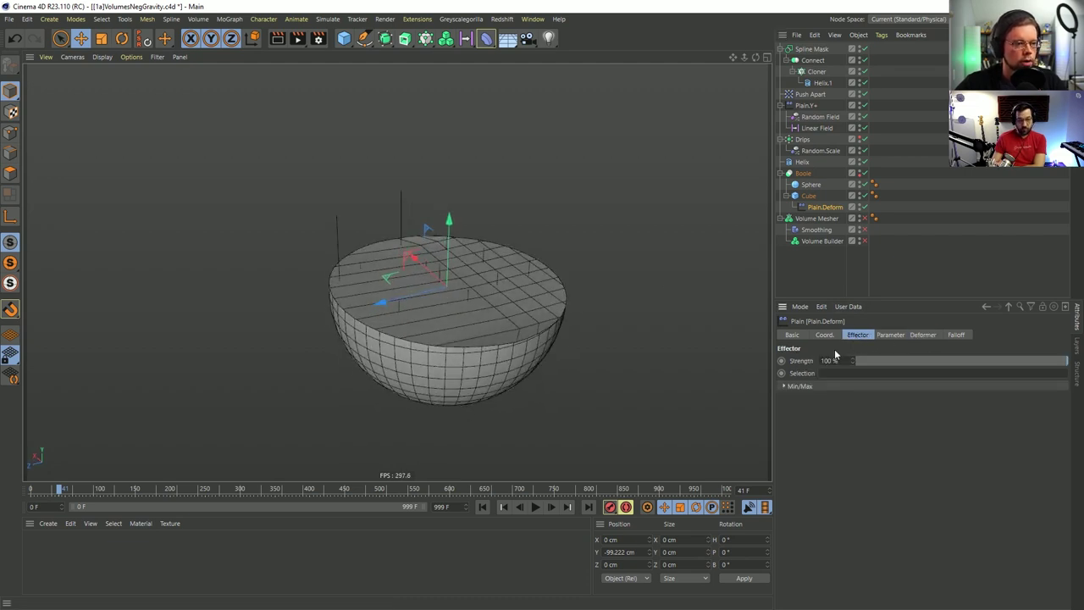
pyautogui.click(889, 334)
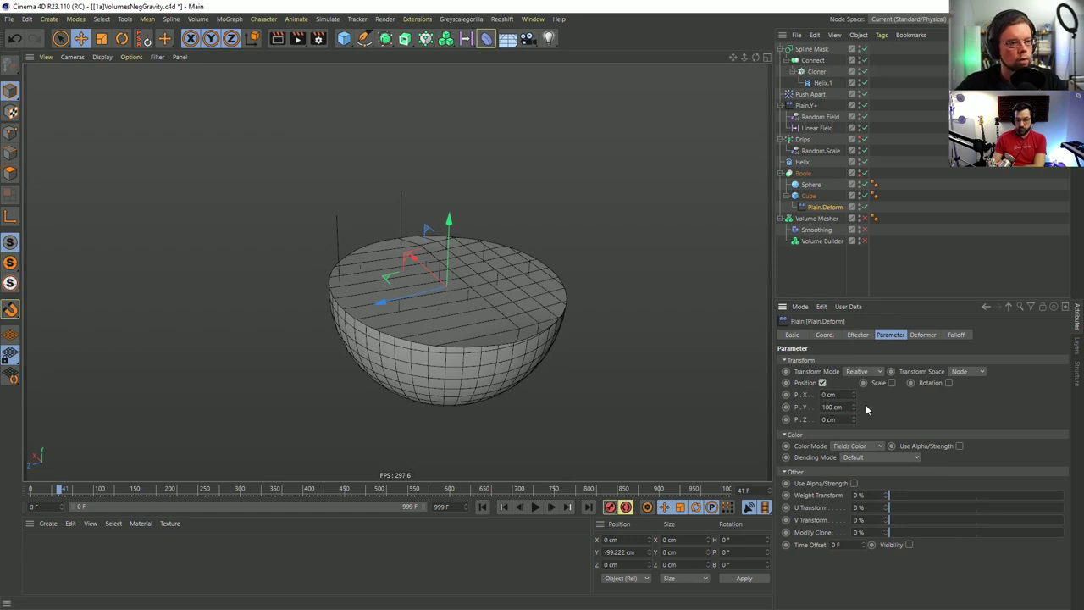
pyautogui.write('0')
pyautogui.press('Return')
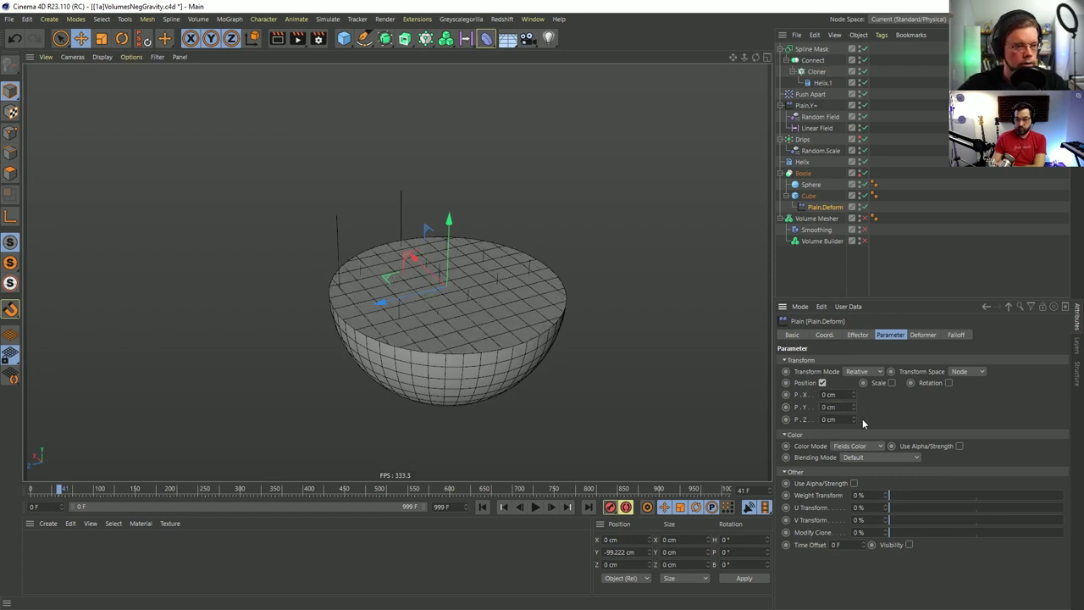
# Try different Z position offsets on Plain.Deform, including 22 cm, and set it to 11 cm.
pyautogui.moveTo(853, 419)
pyautogui.mouseDown()
pyautogui.moveTo(836, 420)
pyautogui.moveTo(850, 420)
pyautogui.mouseUp()
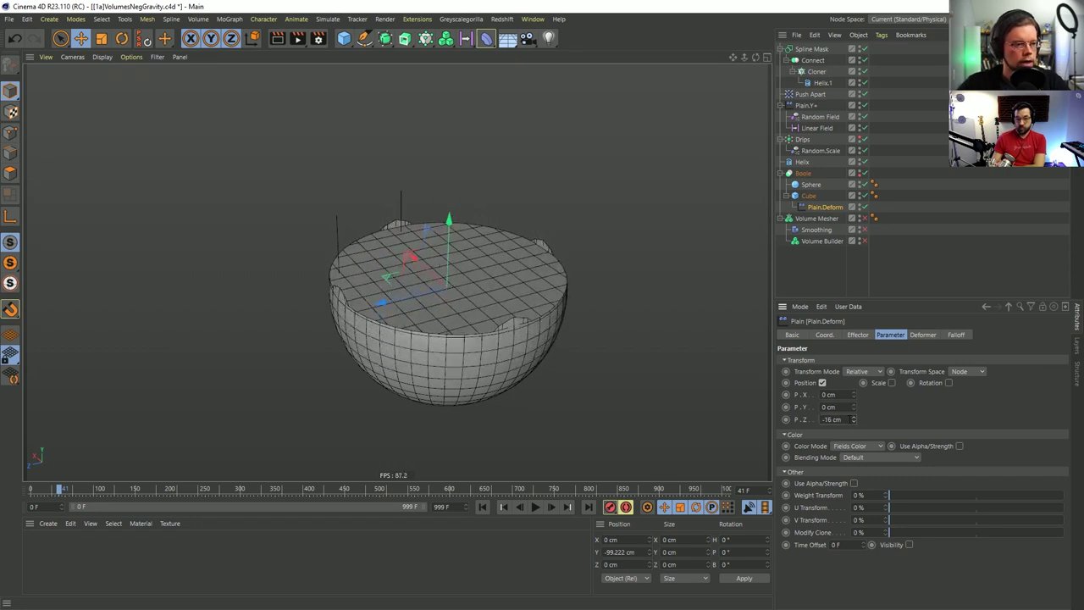
pyautogui.click(828, 420)
pyautogui.write('22')
pyautogui.press('Return')
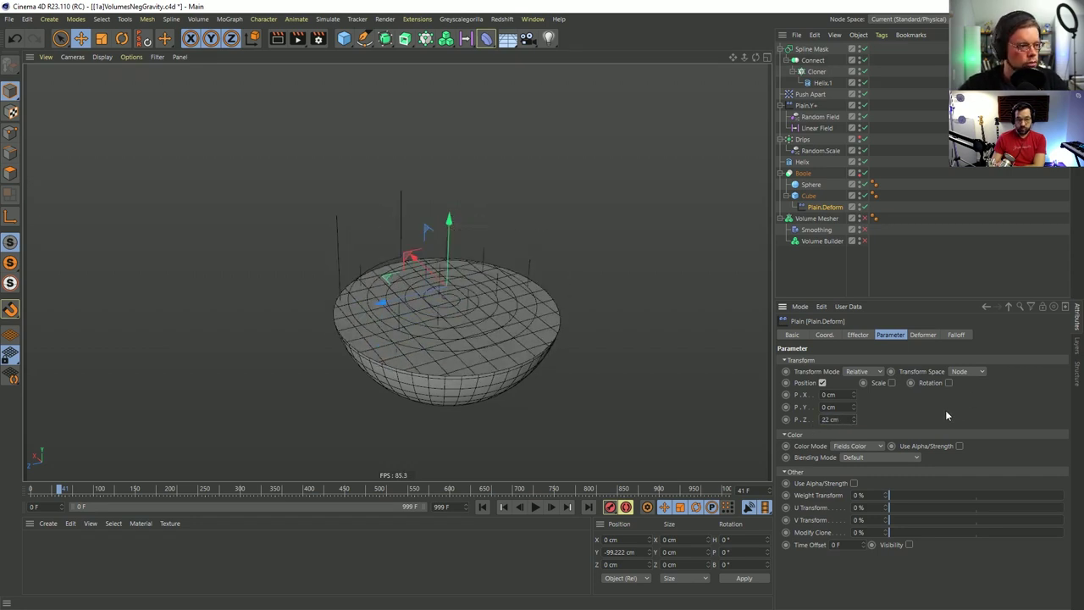
pyautogui.write('11')
pyautogui.press('Return')
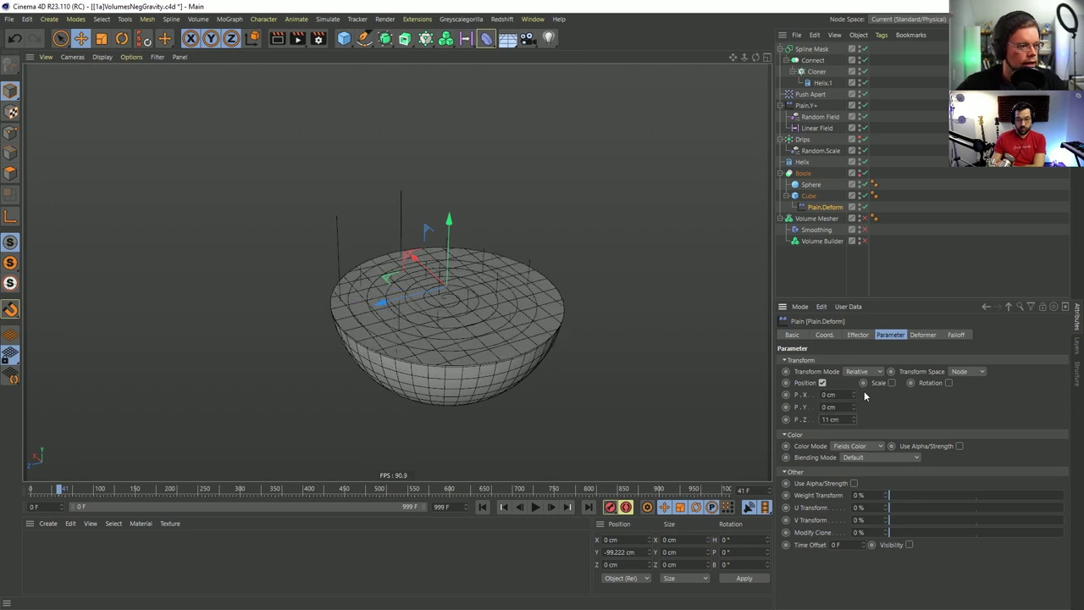
# Add a Random Field to the falloff of the Plain.Deform effector.
pyautogui.click(956, 335)
pyautogui.click(805, 445)
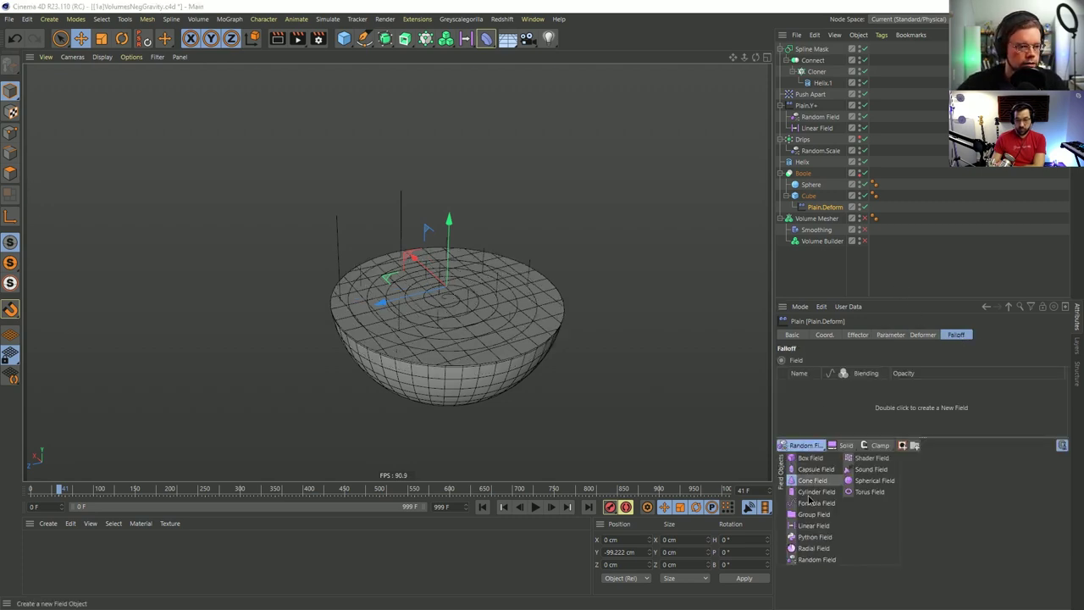
pyautogui.click(816, 559)
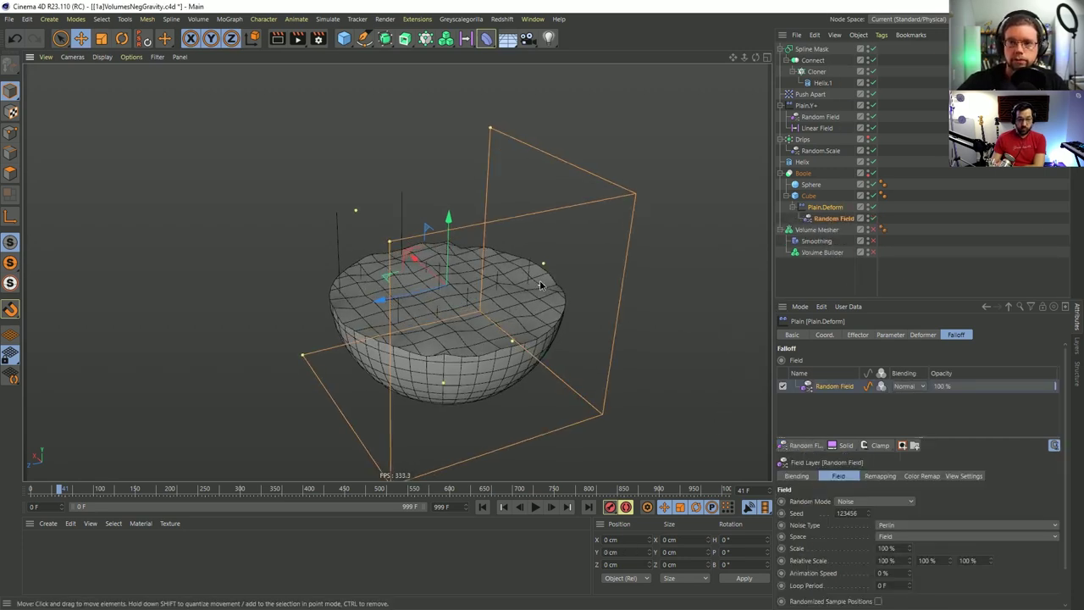
# Adjust the noise scale of Plain.Deform's Random Field to 218%.
pyautogui.keyDown('alt'); pyautogui.moveTo(541, 285); pyautogui.dragTo(507, 288); pyautogui.keyUp('alt')
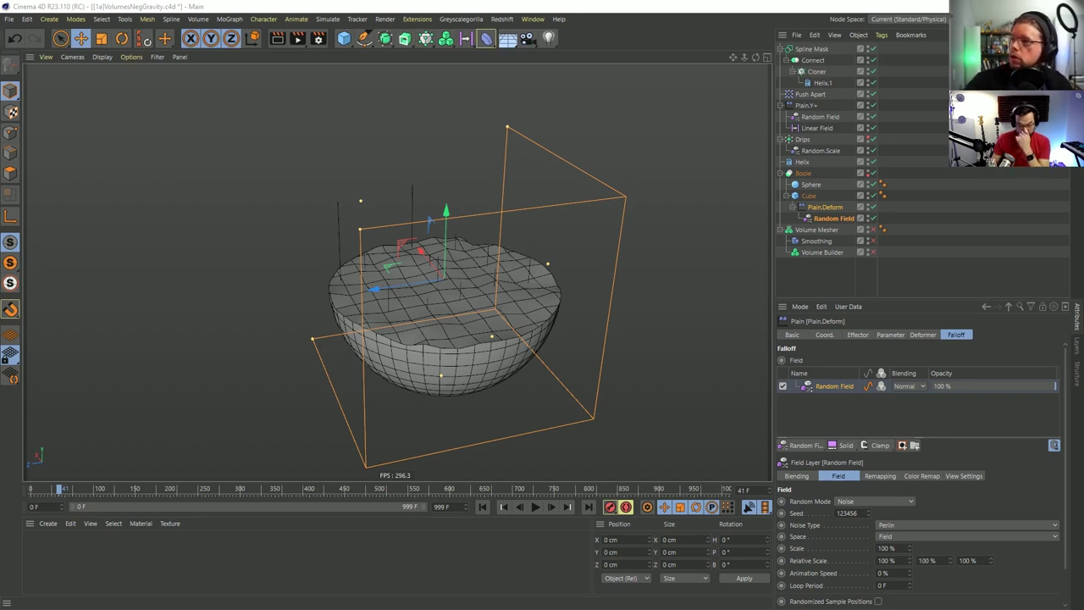
pyautogui.click(833, 219)
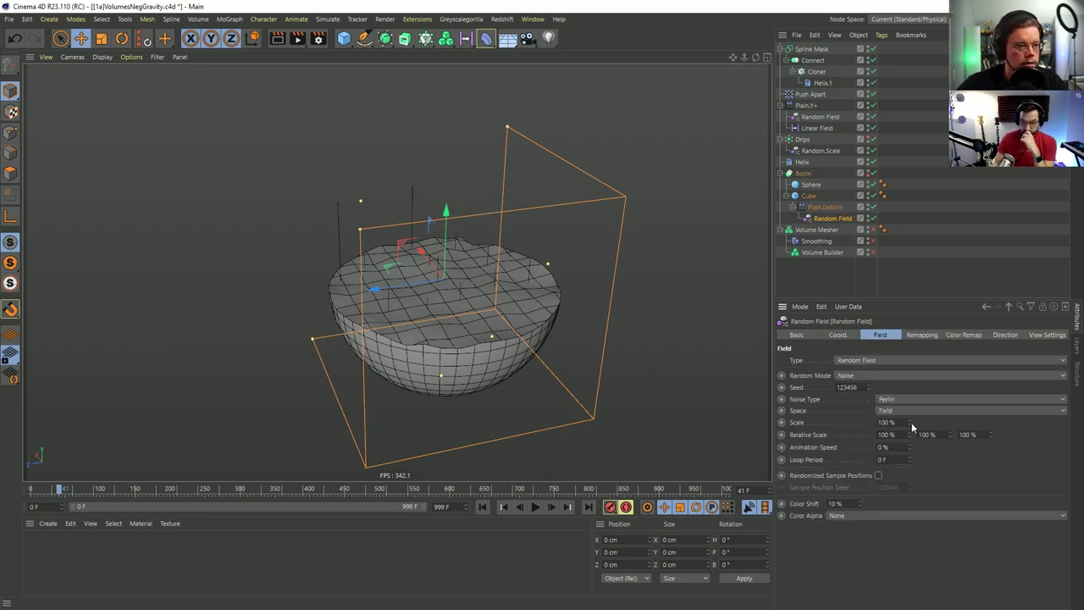
pyautogui.moveTo(909, 422); pyautogui.dragTo(947, 386)
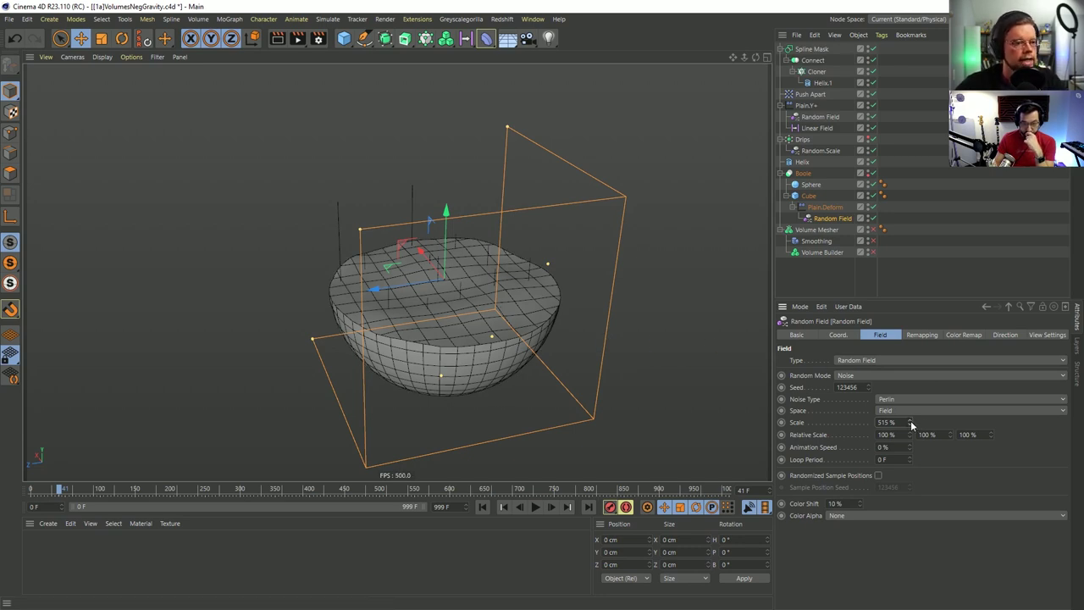
pyautogui.moveTo(911, 422); pyautogui.dragTo(911, 495)
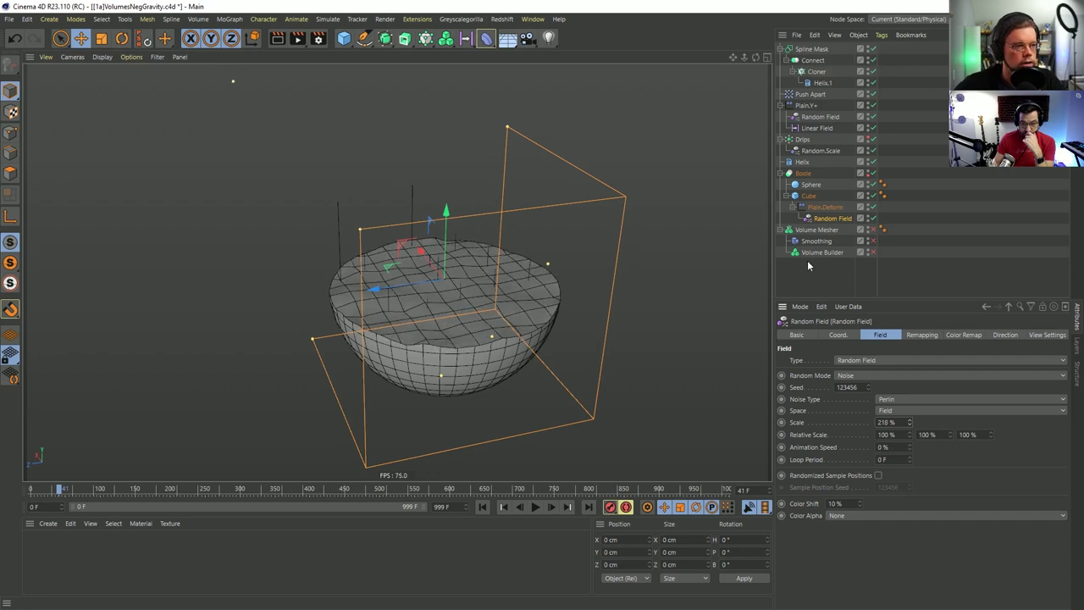
# Increase the cube's X and Z segments to 22.
pyautogui.click(808, 196)
pyautogui.doubleClick(917, 360)
pyautogui.write('22')
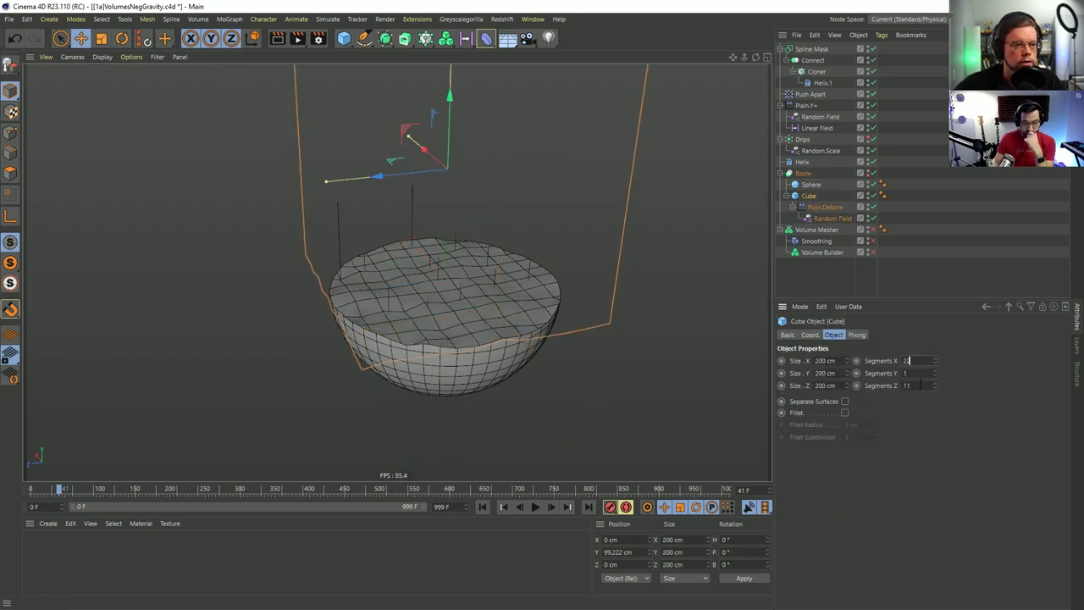
pyautogui.click(919, 385)
pyautogui.write('22')
# Change the noise type of Plain.Deform's Random Field to Naki and raise its scale to 312%.
pyautogui.keyDown('alt'); pyautogui.moveTo(394, 310); pyautogui.dragTo(654, 269, button='right'); pyautogui.keyUp('alt')
pyautogui.click(832, 218)
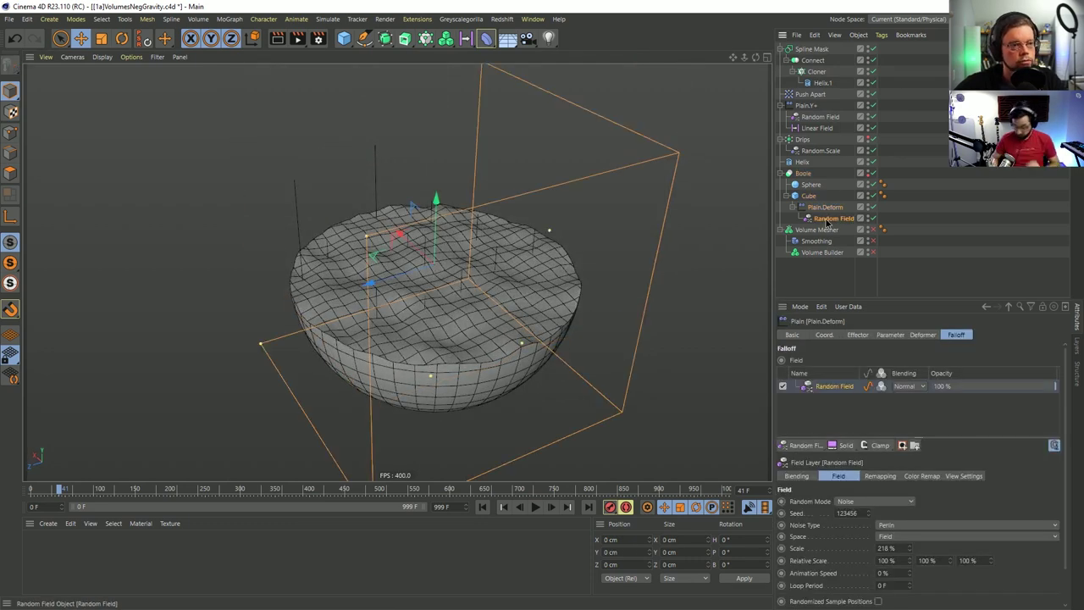
pyautogui.click(880, 335)
pyautogui.click(897, 399)
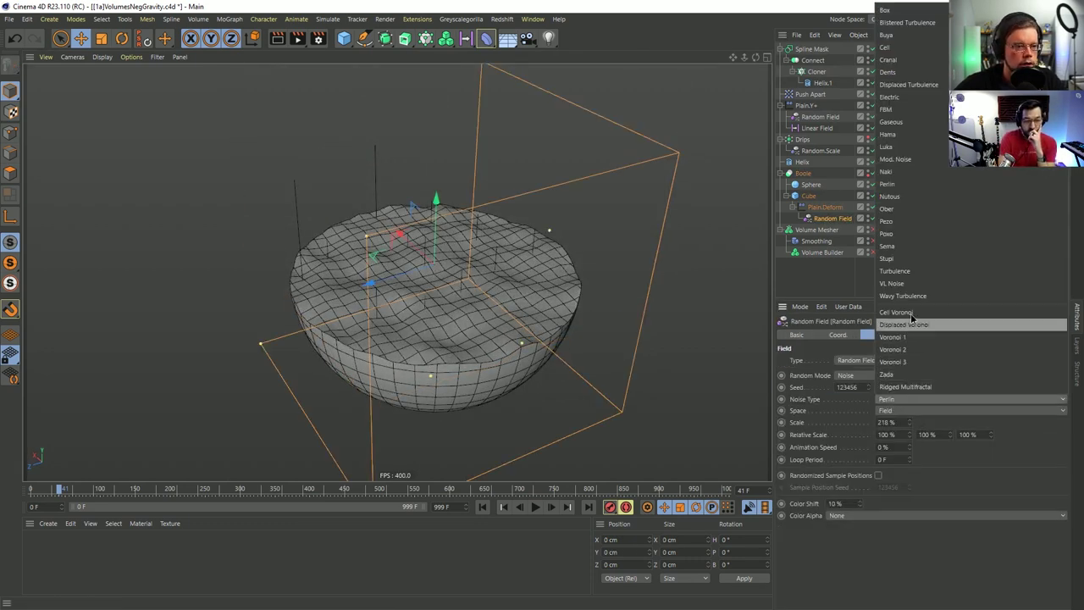
pyautogui.click(903, 173)
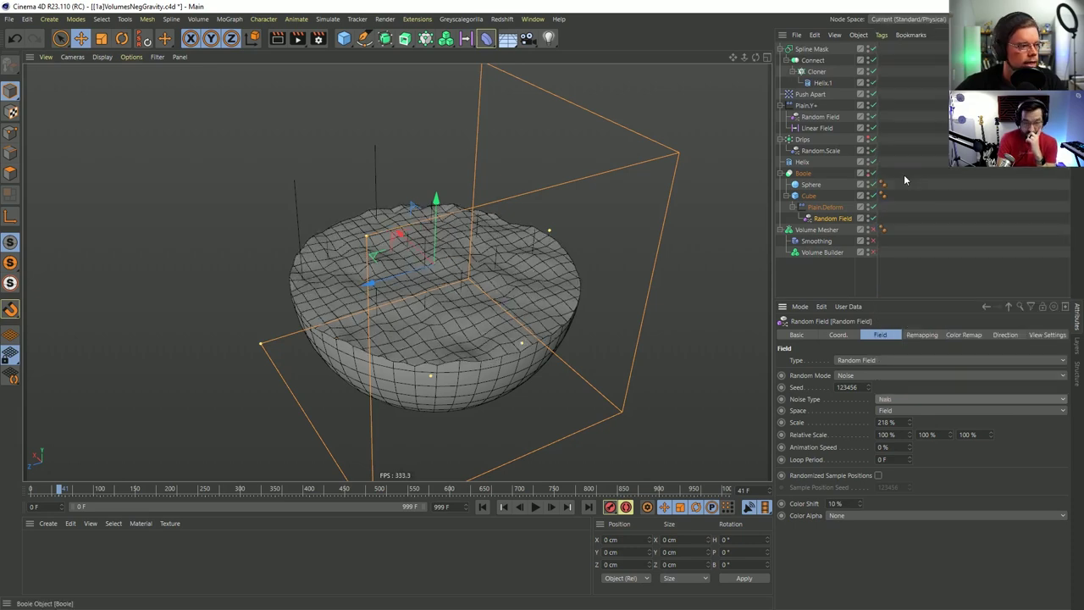
pyautogui.moveTo(909, 421); pyautogui.dragTo(918, 403)
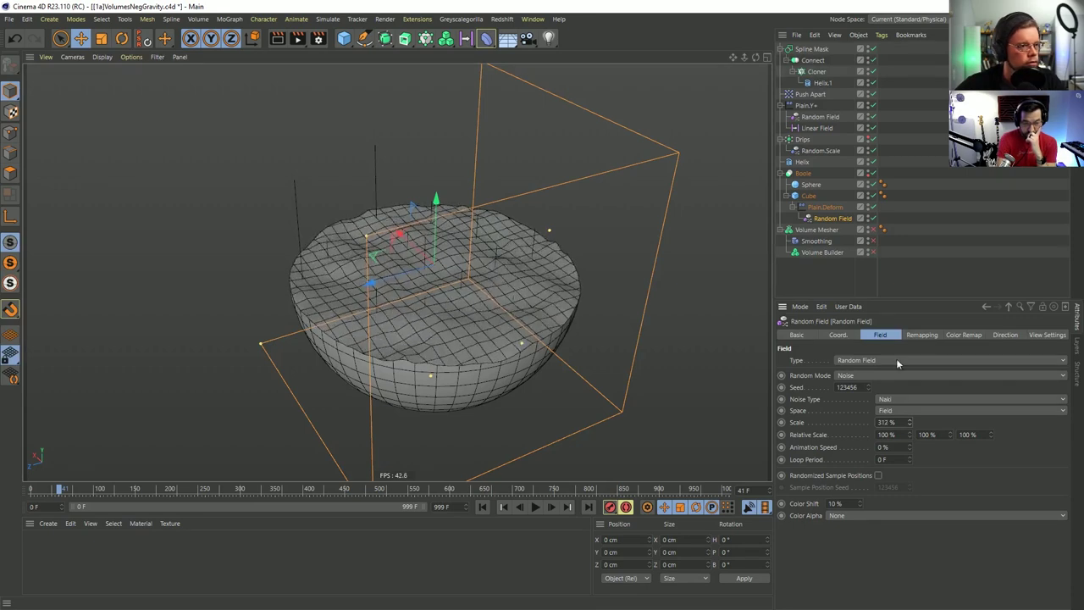
# Increase the Z position offset of the Plain.Deform effector to 46 cm.
pyautogui.click(822, 207)
pyautogui.click(859, 335)
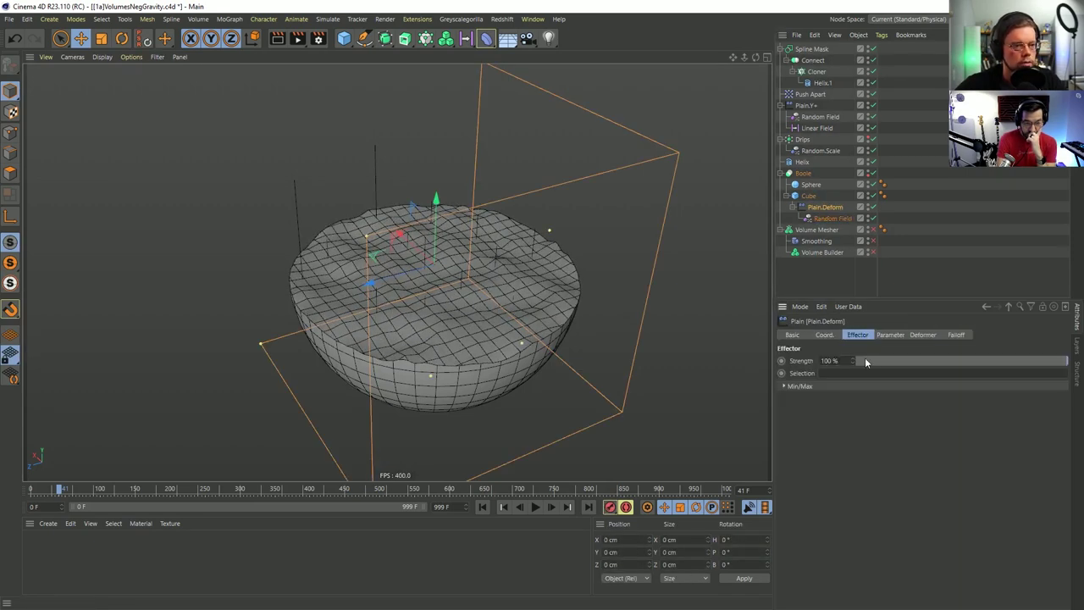
pyautogui.click(891, 337)
pyautogui.moveTo(853, 419); pyautogui.dragTo(857, 394)
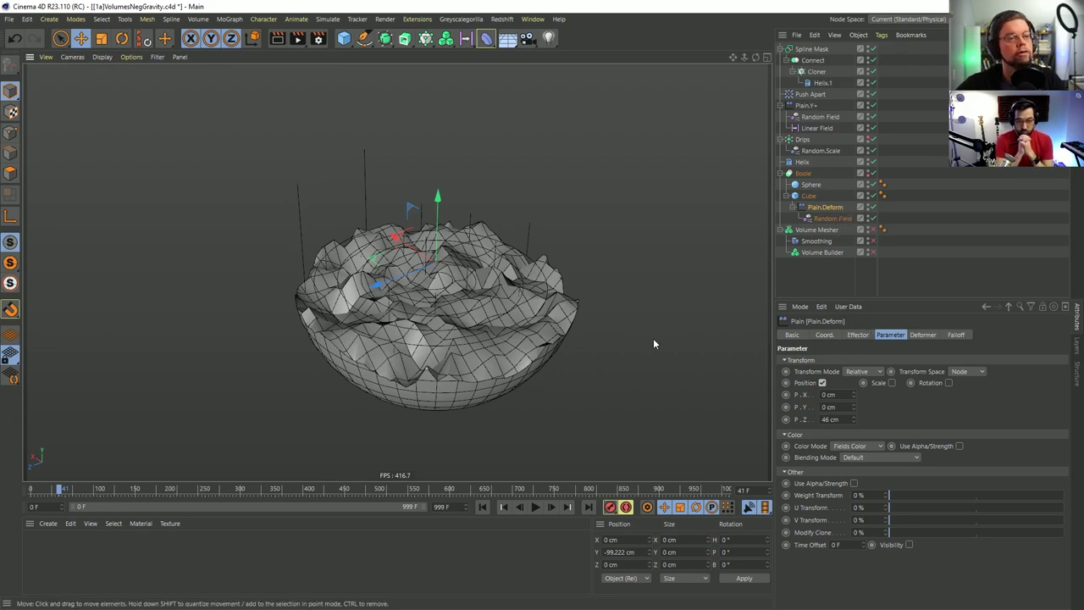
# Add a Spherical Field above the Random Field in Plain.Deform's falloff and set its blending to Overlay.
pyautogui.click(955, 335)
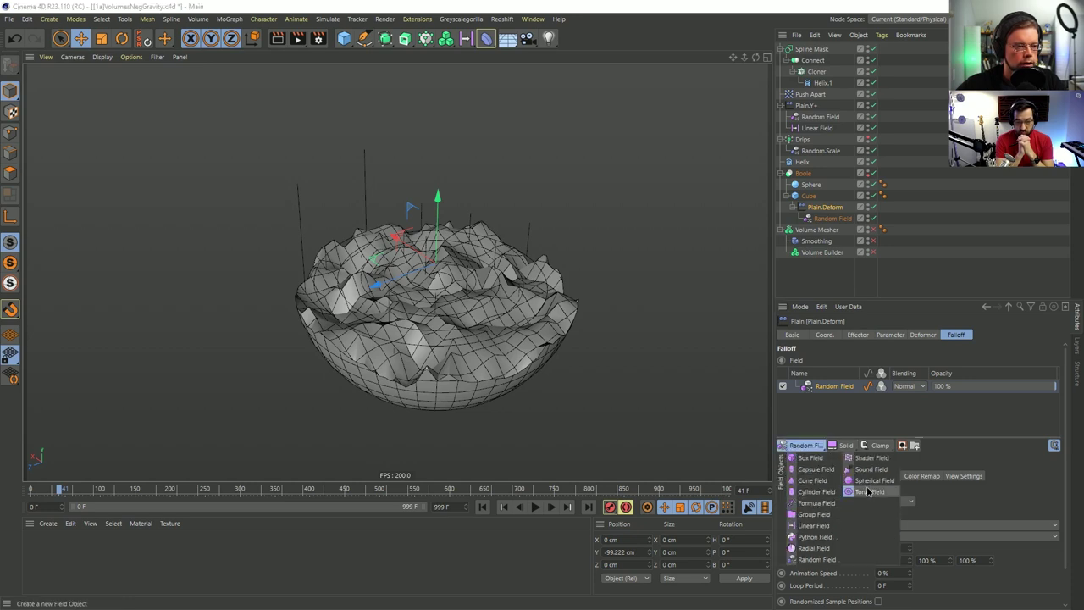
pyautogui.click(872, 480)
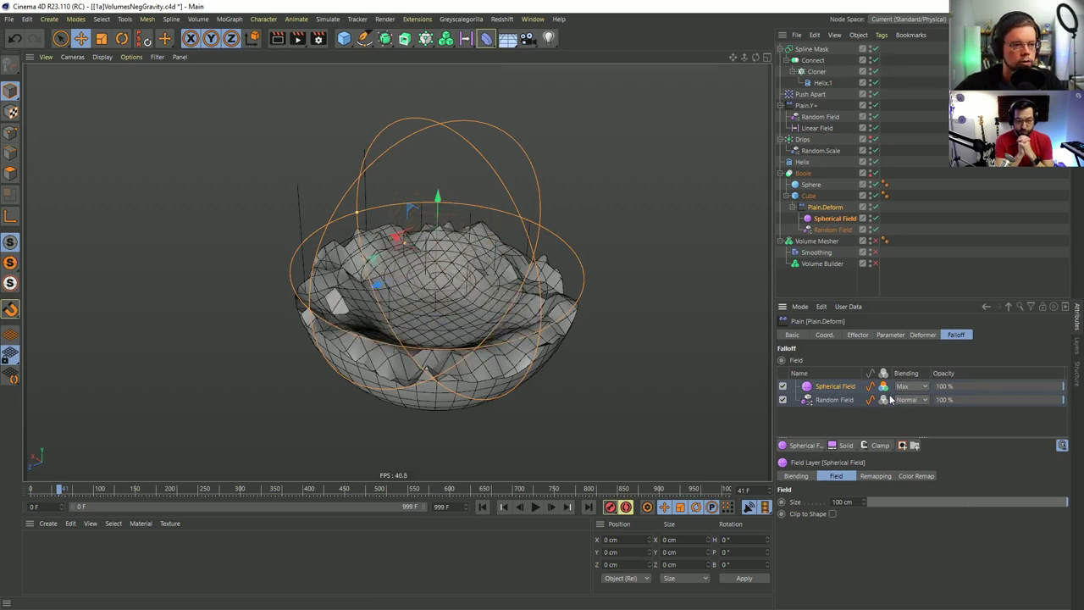
pyautogui.click(911, 458)
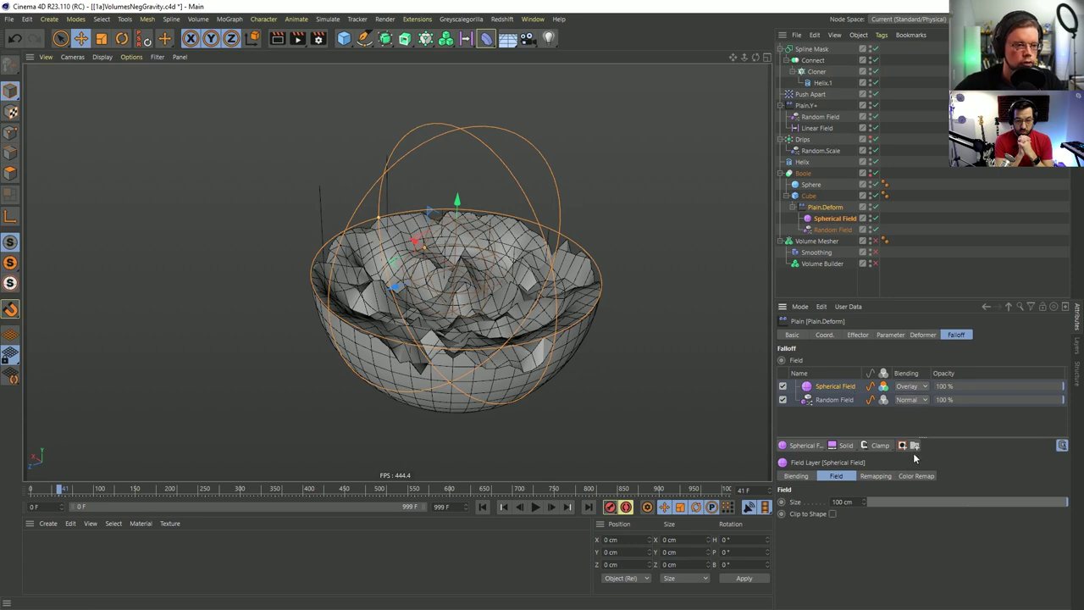
# Try inverting the Spherical Field's remapping and reduce its inner offset to 28.9%.
pyautogui.click(875, 476)
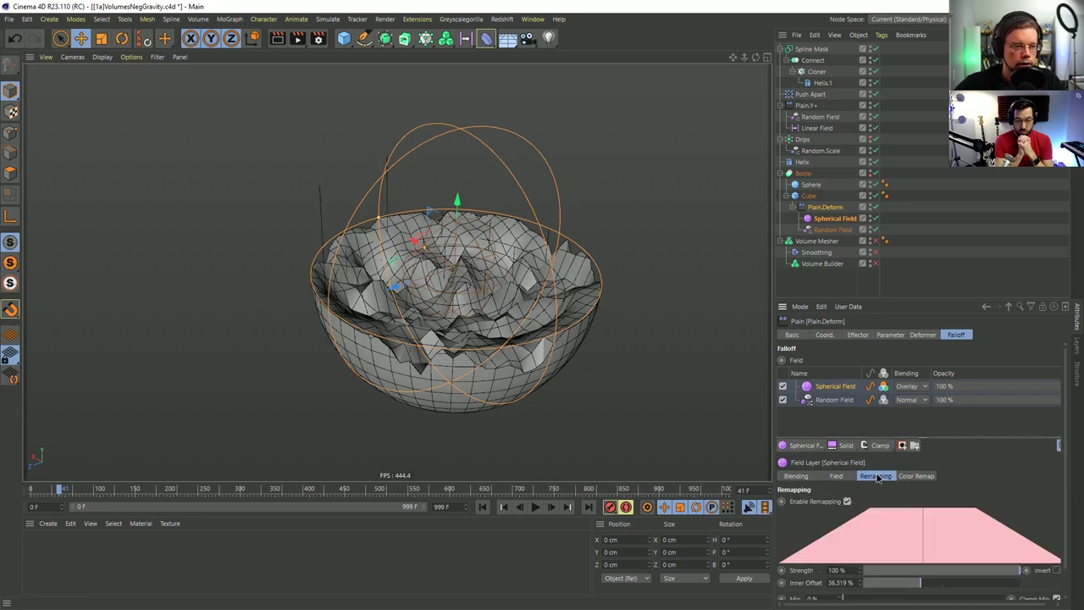
pyautogui.click(1057, 571)
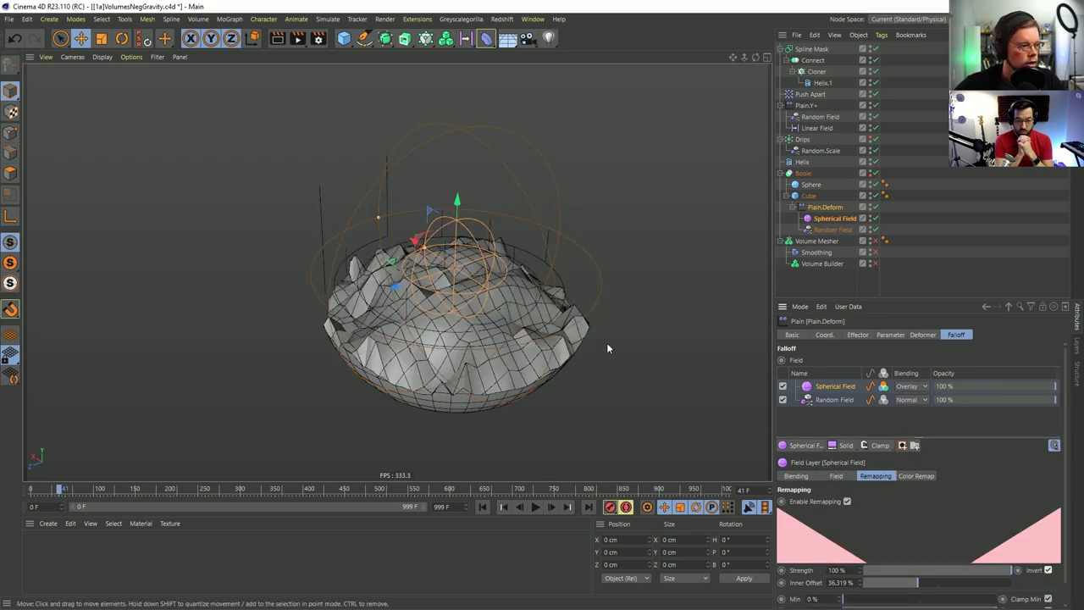
pyautogui.moveTo(424, 254); pyautogui.dragTo(426, 266)
pyautogui.click(1048, 571)
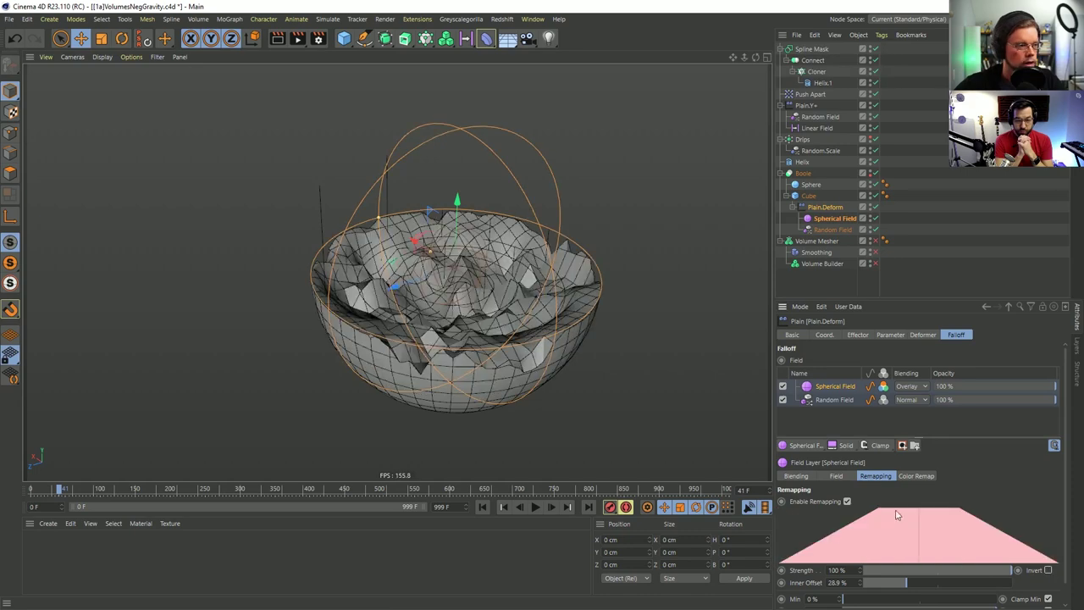
# Lower the Spherical Field's opacity in Plain.Deform's falloff to about 44% and check the cut surface from several angles.
pyautogui.keyDown('alt'); pyautogui.moveTo(508, 297); pyautogui.dragTo(474, 284); pyautogui.keyUp('alt')
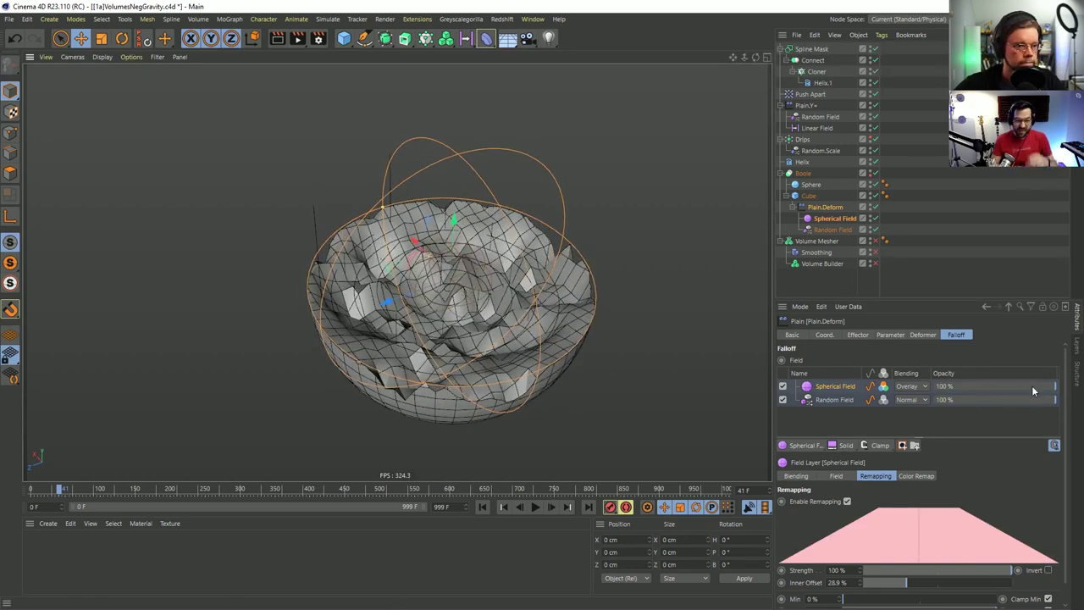
pyautogui.moveTo(1031, 385); pyautogui.dragTo(987, 397)
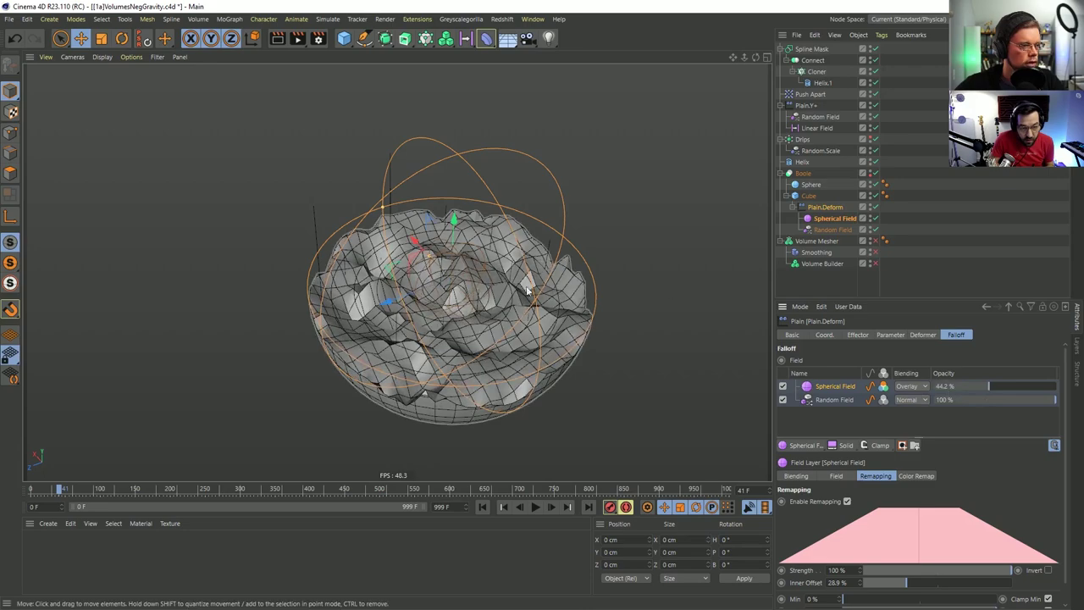
pyautogui.keyDown('alt'); pyautogui.moveTo(527, 290); pyautogui.dragTo(395, 237); pyautogui.keyUp('alt')
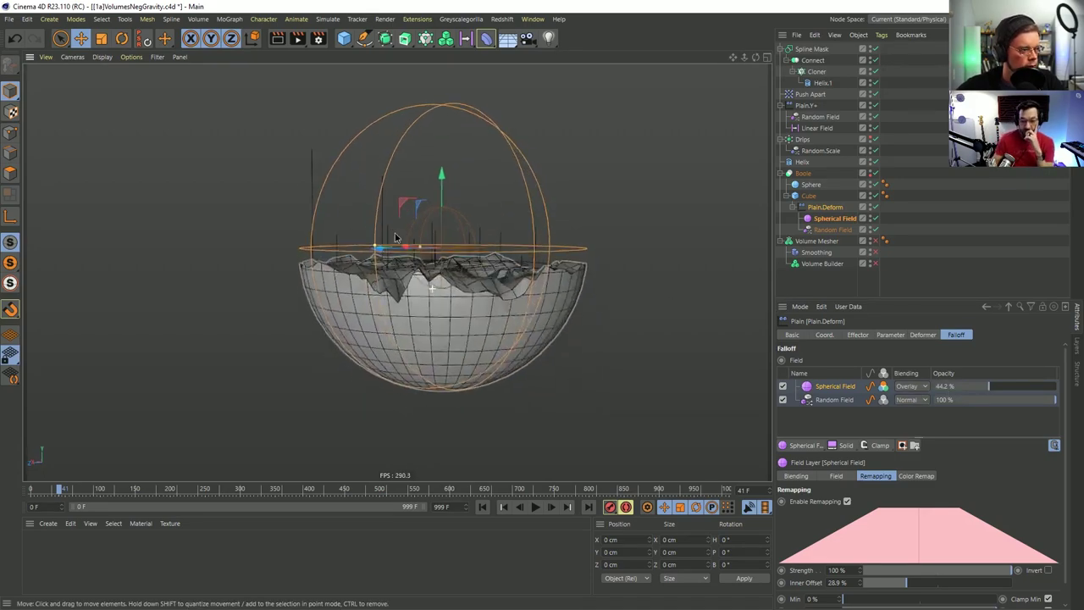
pyautogui.scroll(5, 424, 263)
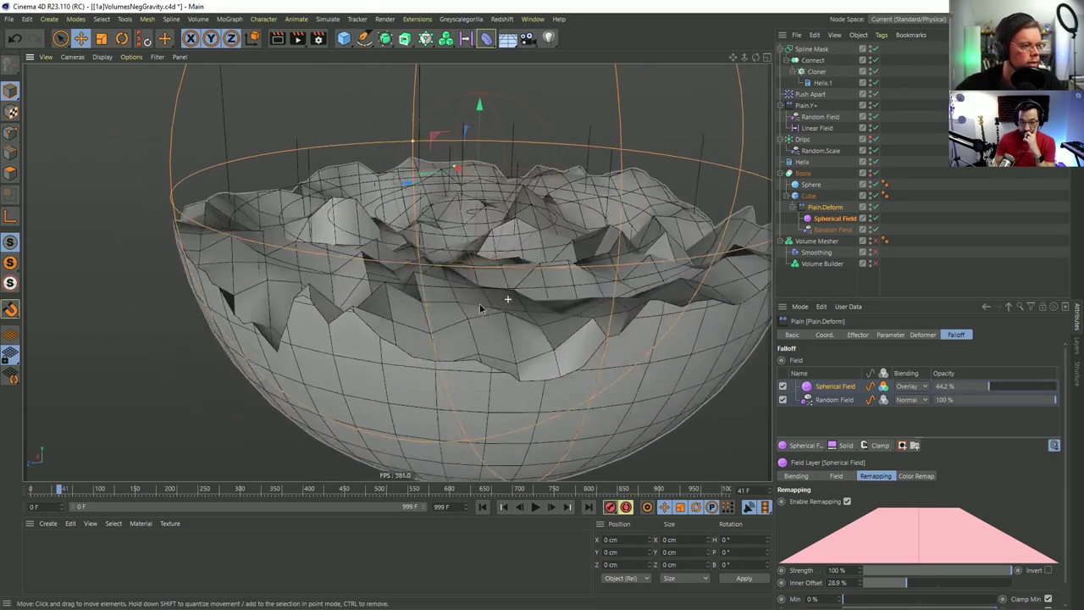
pyautogui.keyDown('alt'); pyautogui.moveTo(479, 309); pyautogui.dragTo(749, 230); pyautogui.keyUp('alt')
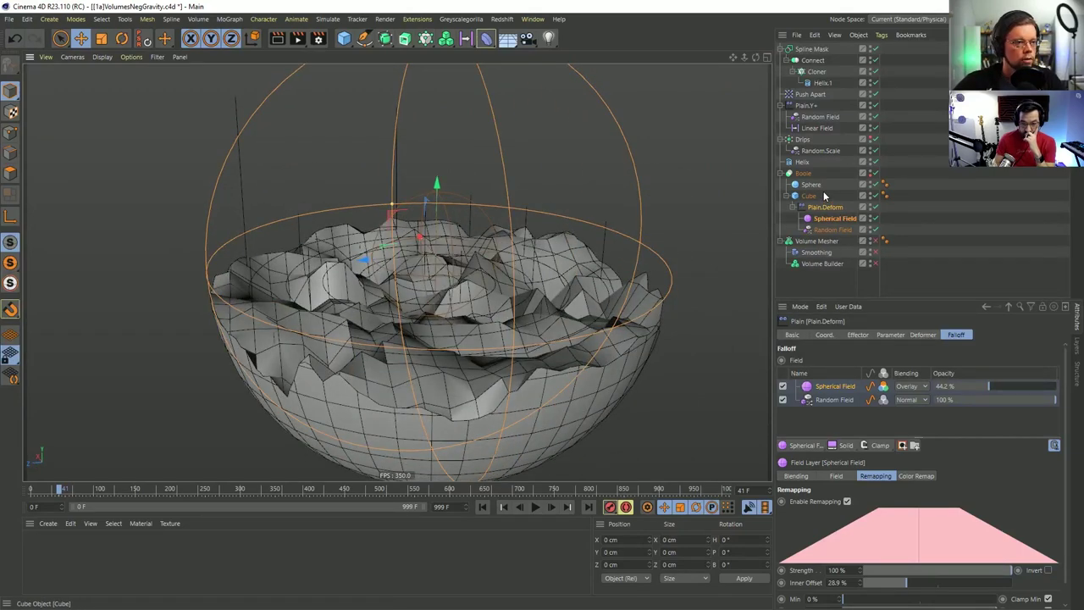
# Lower the Helix spline to a Y position of about -22 cm, into the rugged cut surface.
pyautogui.click(818, 163)
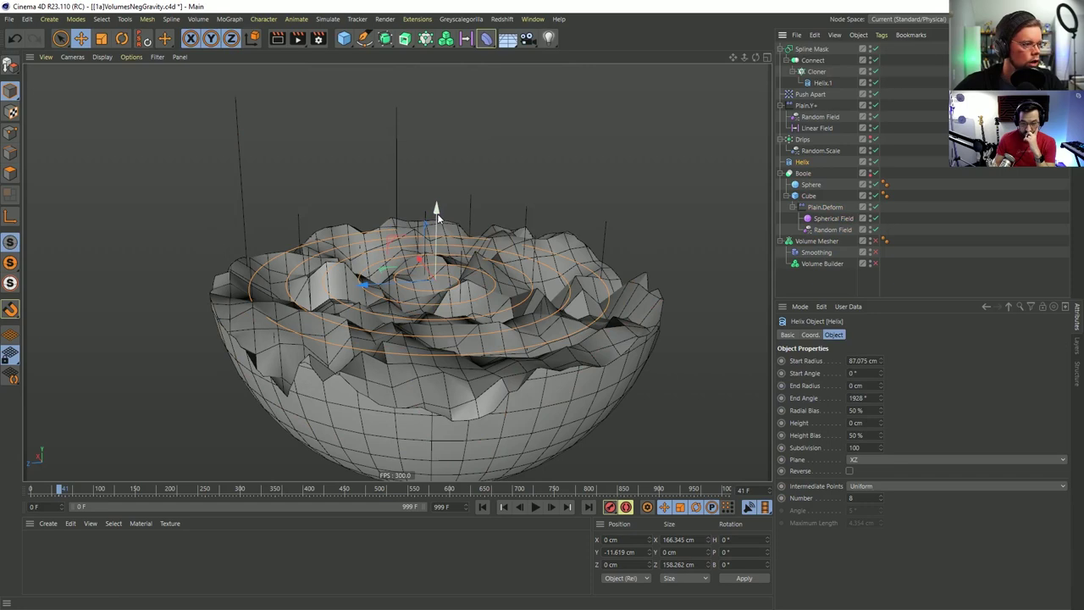
pyautogui.moveTo(439, 213); pyautogui.dragTo(436, 227)
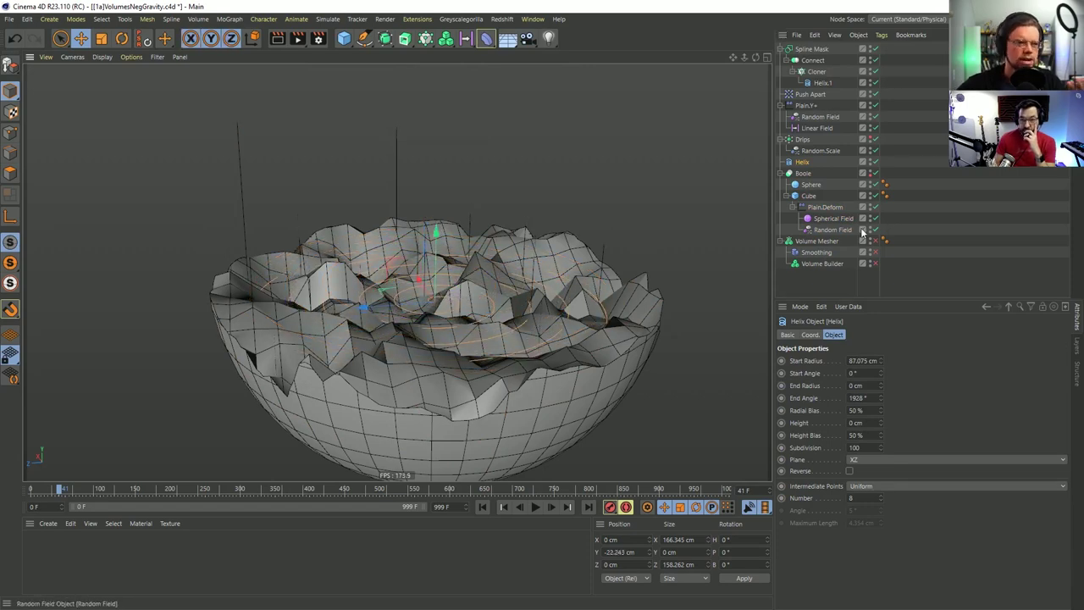
pyautogui.keyDown('alt'); pyautogui.moveTo(542, 279); pyautogui.dragTo(602, 286); pyautogui.keyUp('alt')
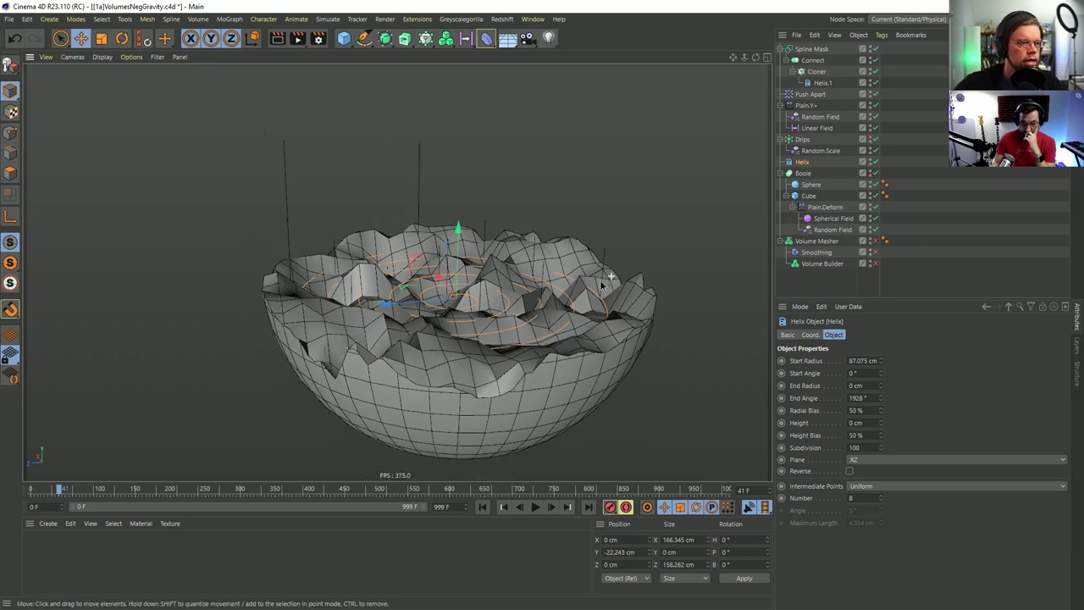
# Raise the cutting cube to a Y position of about 127 cm.
pyautogui.click(809, 196)
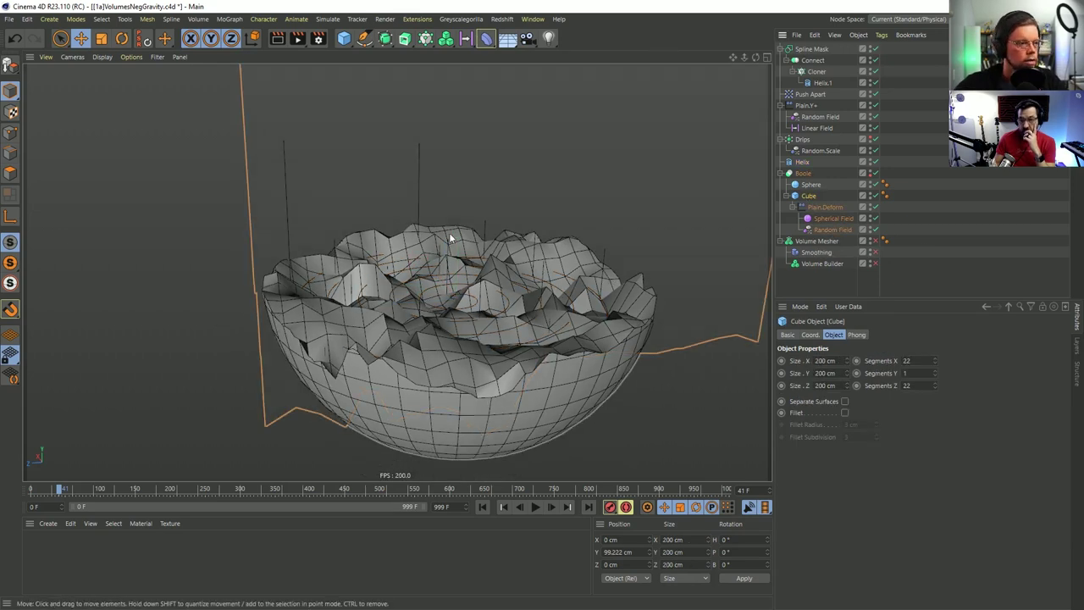
pyautogui.scroll(-4, 508, 195)
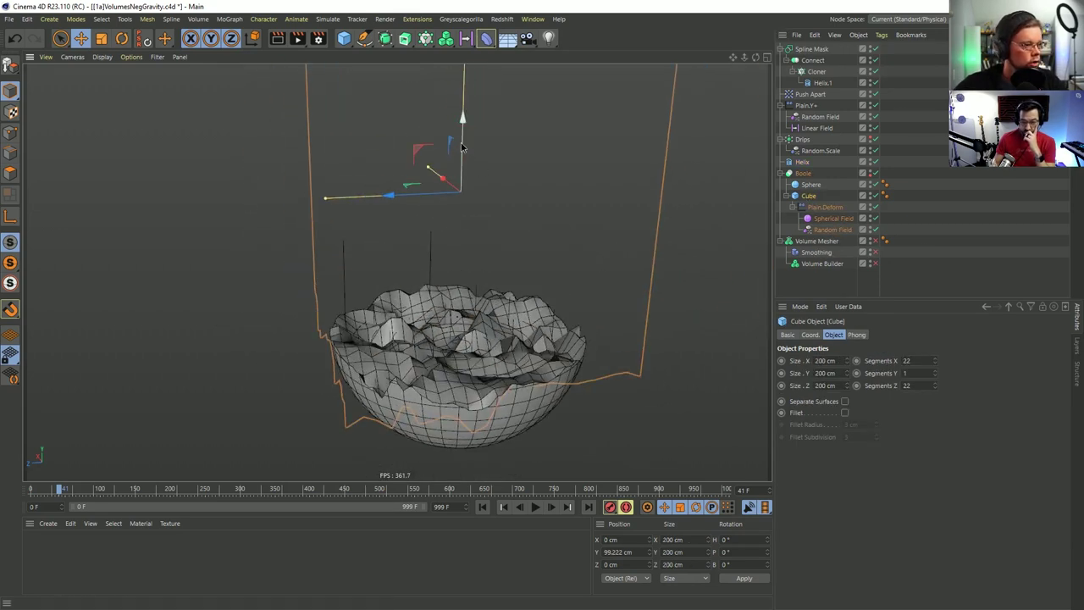
pyautogui.moveTo(462, 148); pyautogui.dragTo(488, 111)
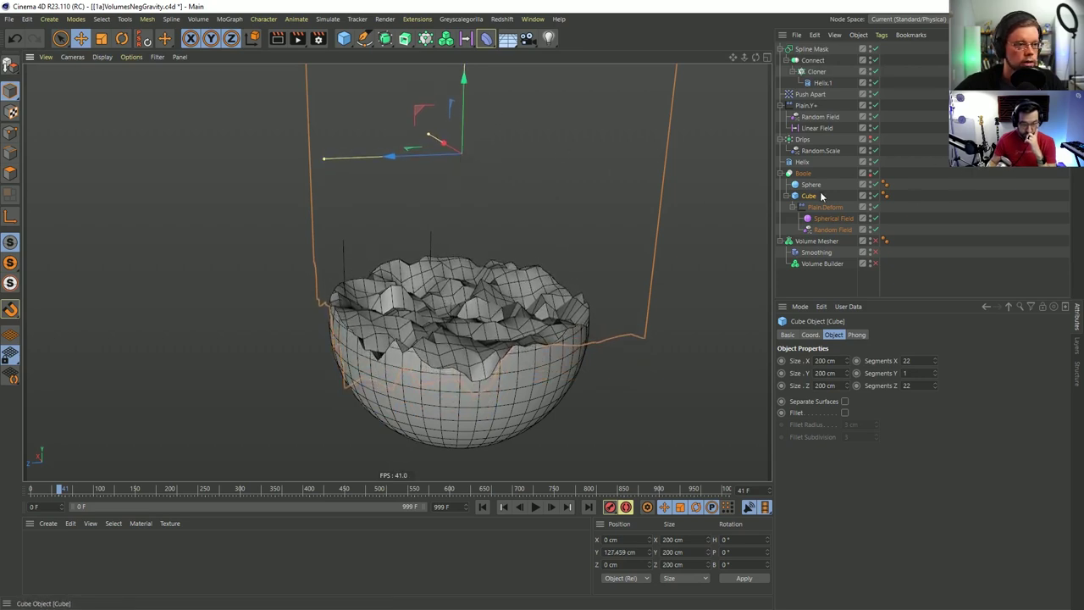
# Set the project's default key interpolation to Linear and keyframe the cube's Y position at frame 0.
pyautogui.click(810, 334)
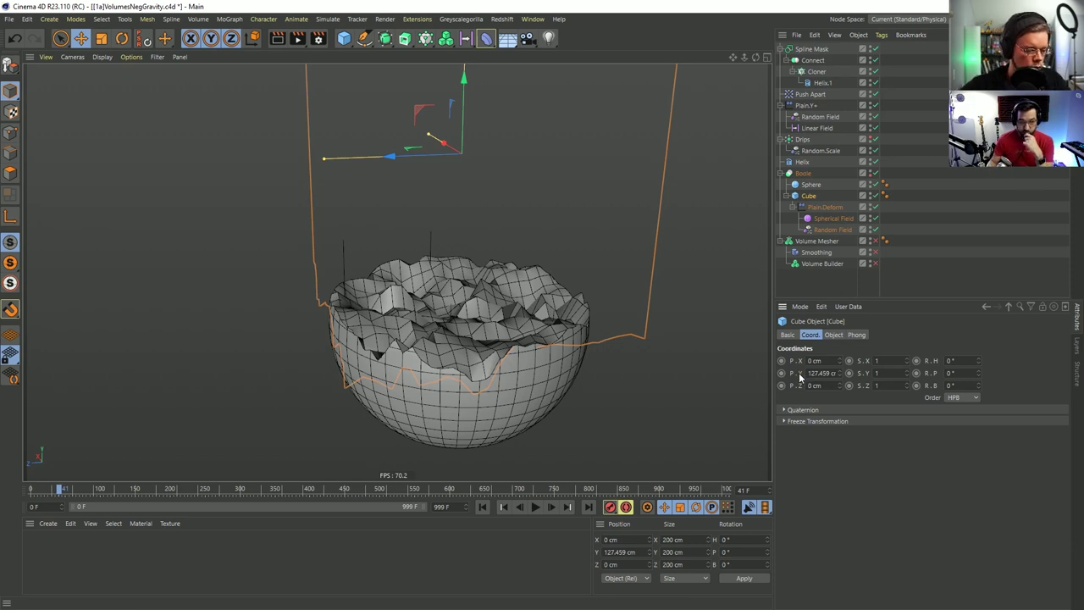
pyautogui.hotkey('ctrl', 'd')
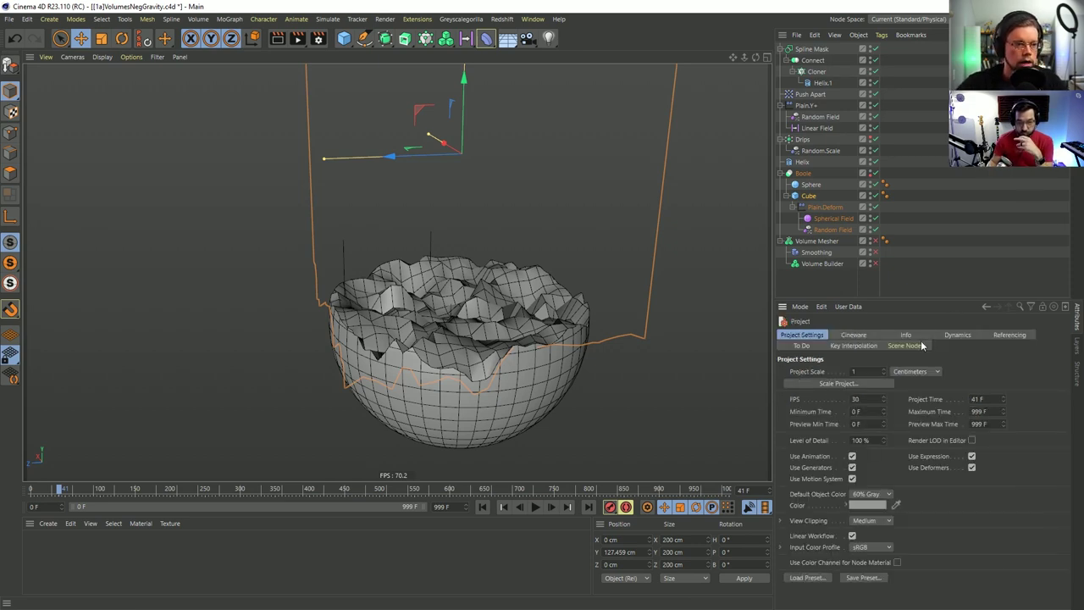
pyautogui.click(854, 345)
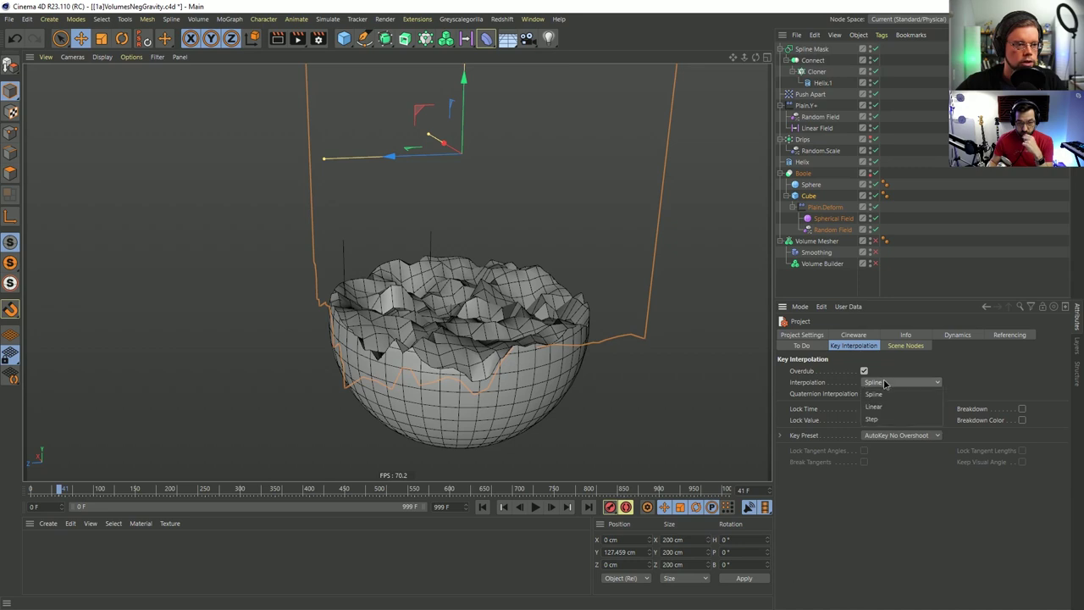
pyautogui.click(809, 196)
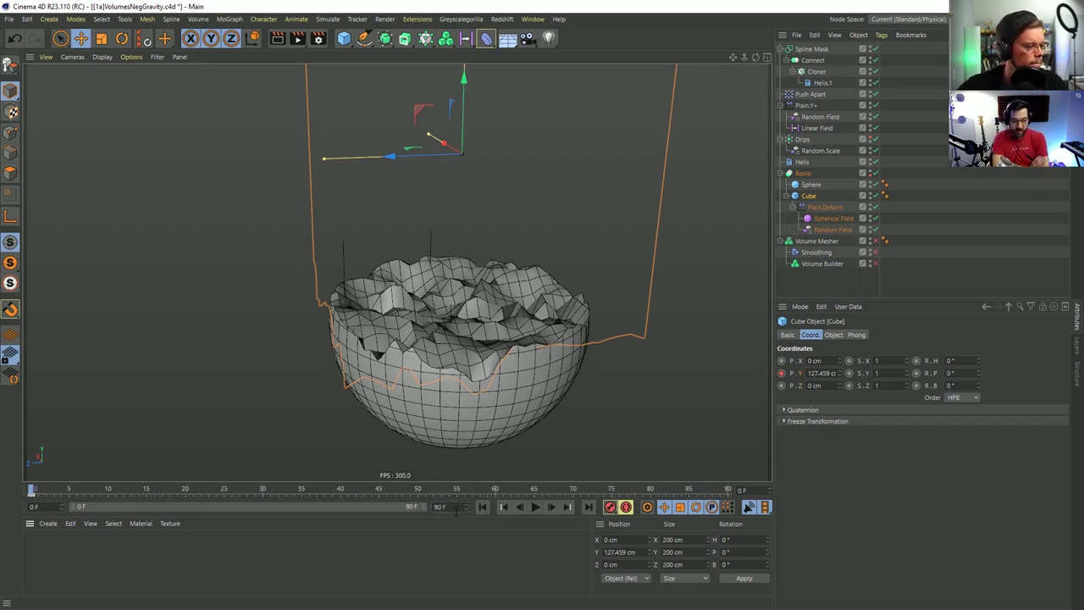
# Set the timeline length to 120 frames and keyframe the cube's Y position at about 107.5 cm on frame 120.
pyautogui.write('120')
pyautogui.press('Return')
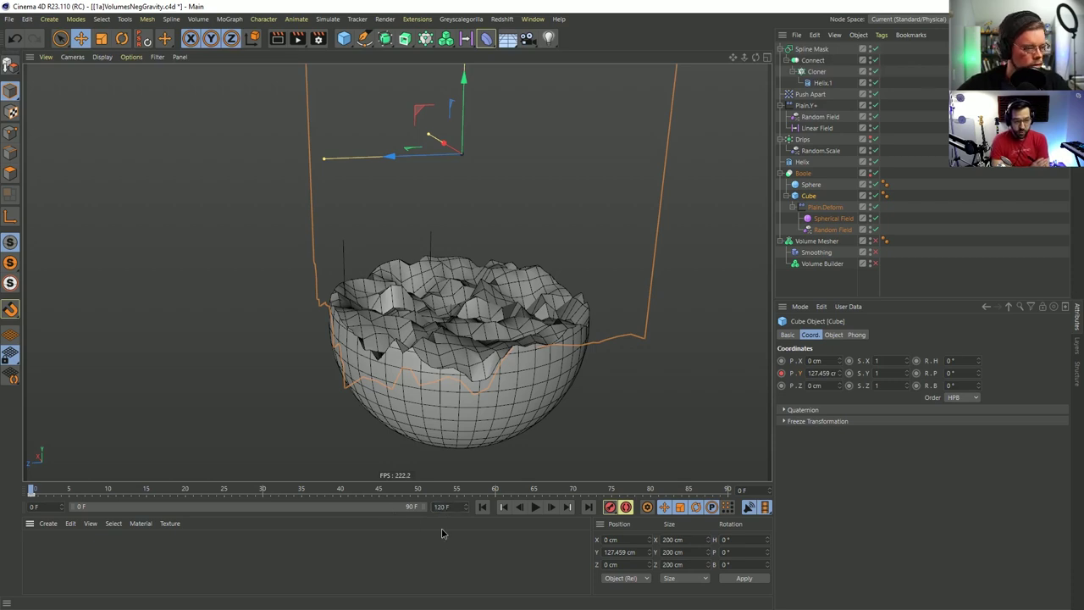
pyautogui.click(589, 507)
pyautogui.moveTo(462, 87); pyautogui.dragTo(476, 117)
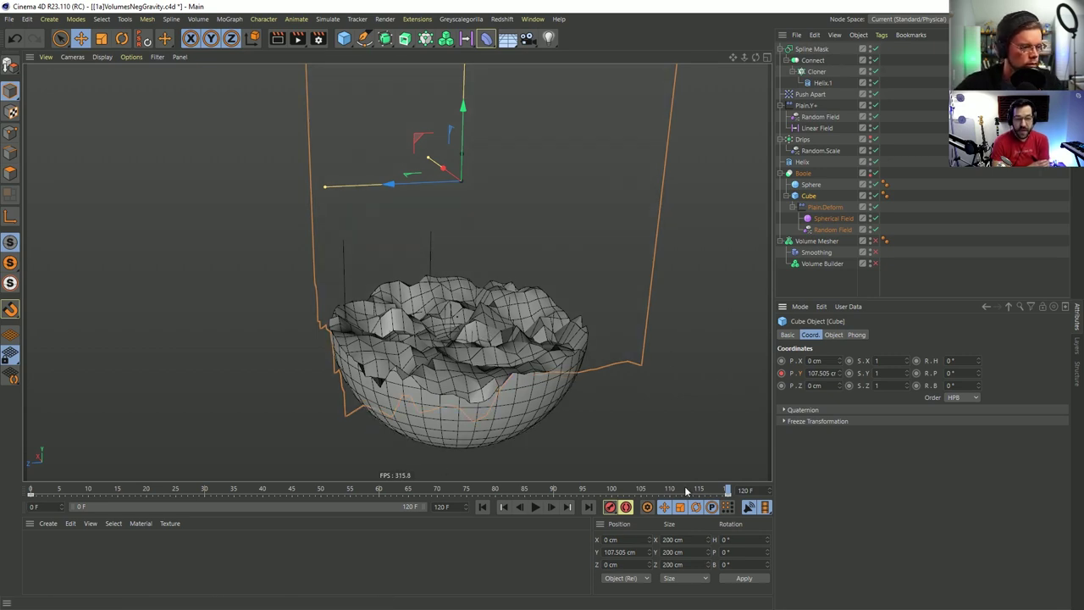
pyautogui.moveTo(686, 491); pyautogui.dragTo(15, 479)
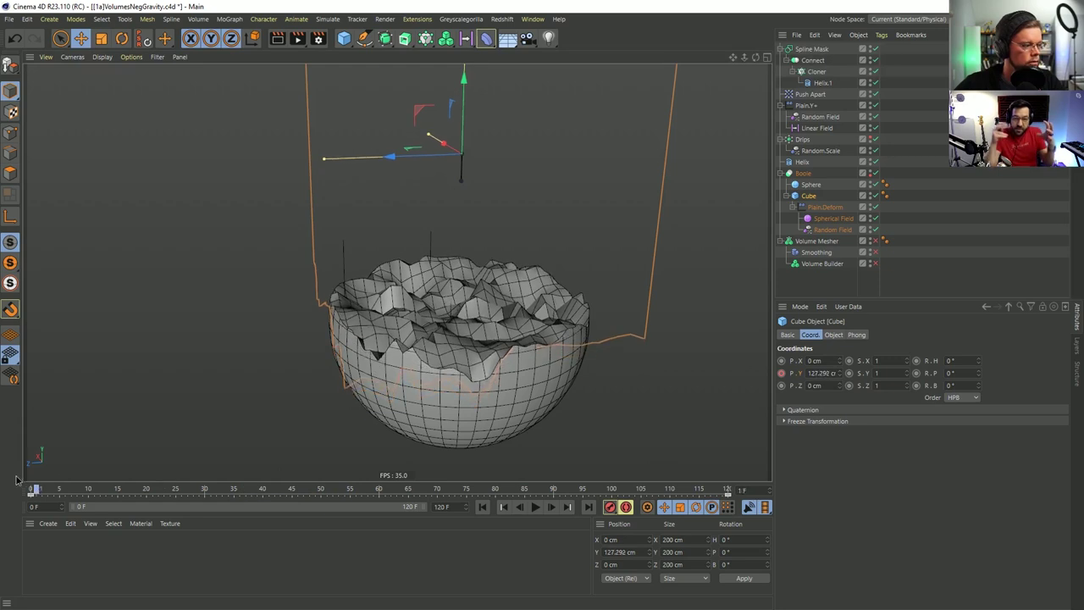
# Scrub through the cube's cutting animation and save the scene as a new file named [1b]VolumesNegGravity.c4d.
pyautogui.click(833, 230)
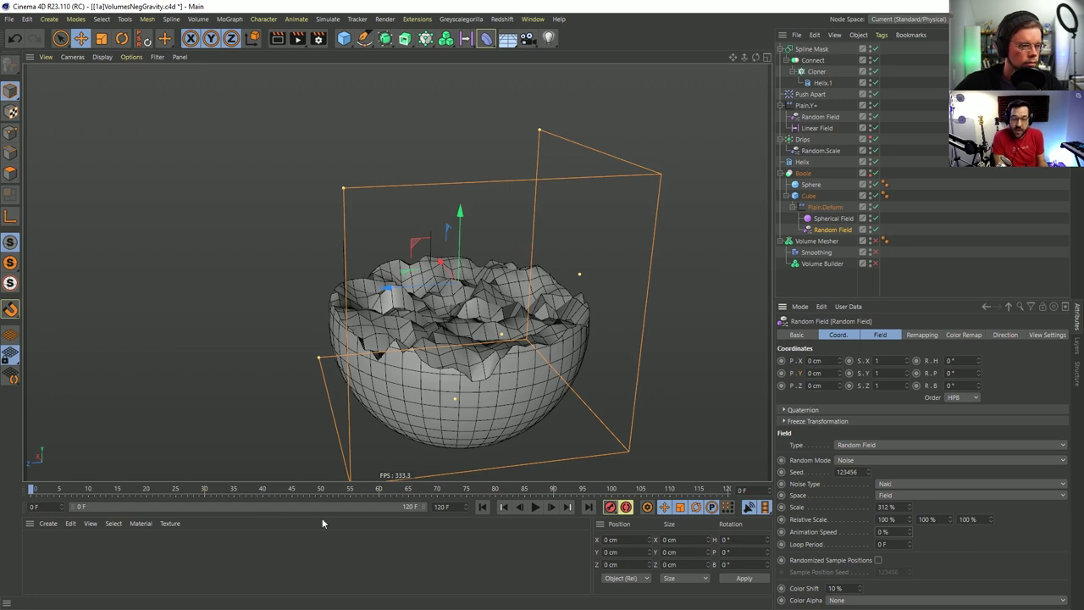
pyautogui.moveTo(45, 496); pyautogui.dragTo(702, 475)
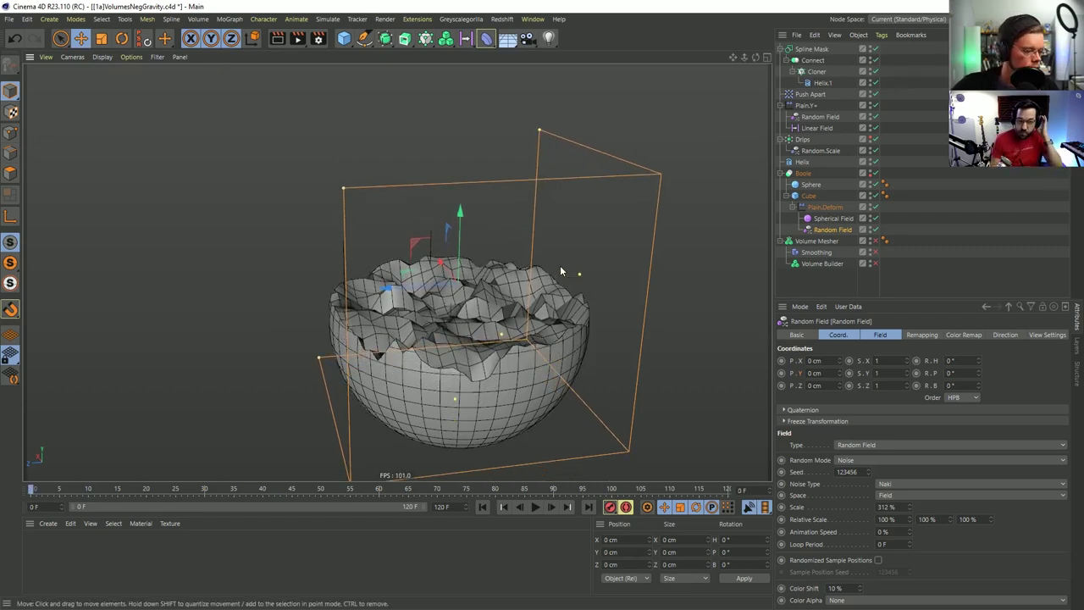
pyautogui.hotkey('ctrl', 'shift', 's')
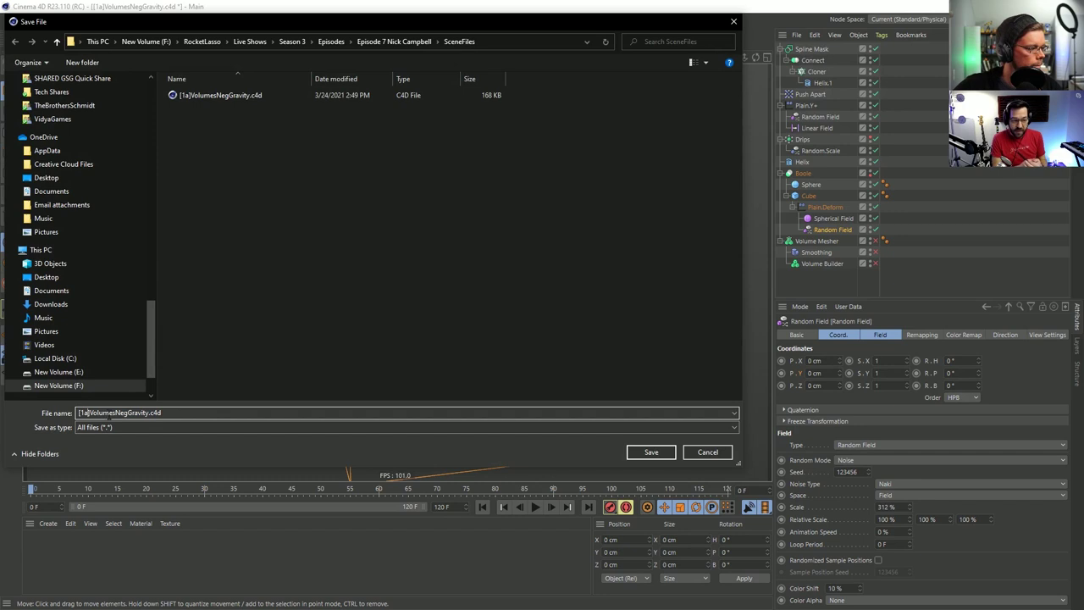
pyautogui.press('Return')
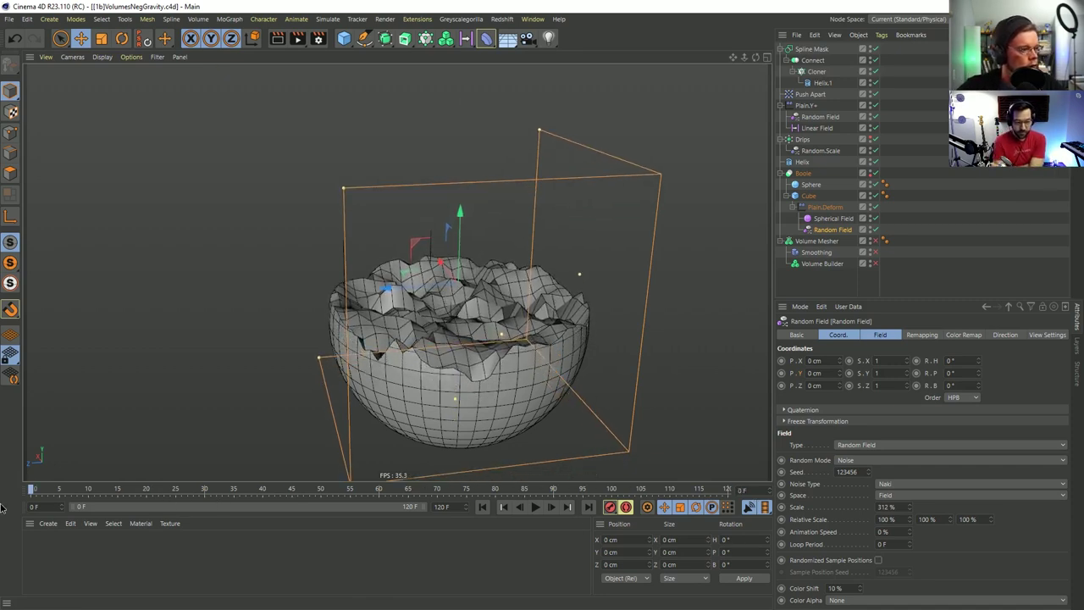
# Play the animation and set the animation speed of Plain.Deform's Random Field to 2%.
pyautogui.click(537, 507)
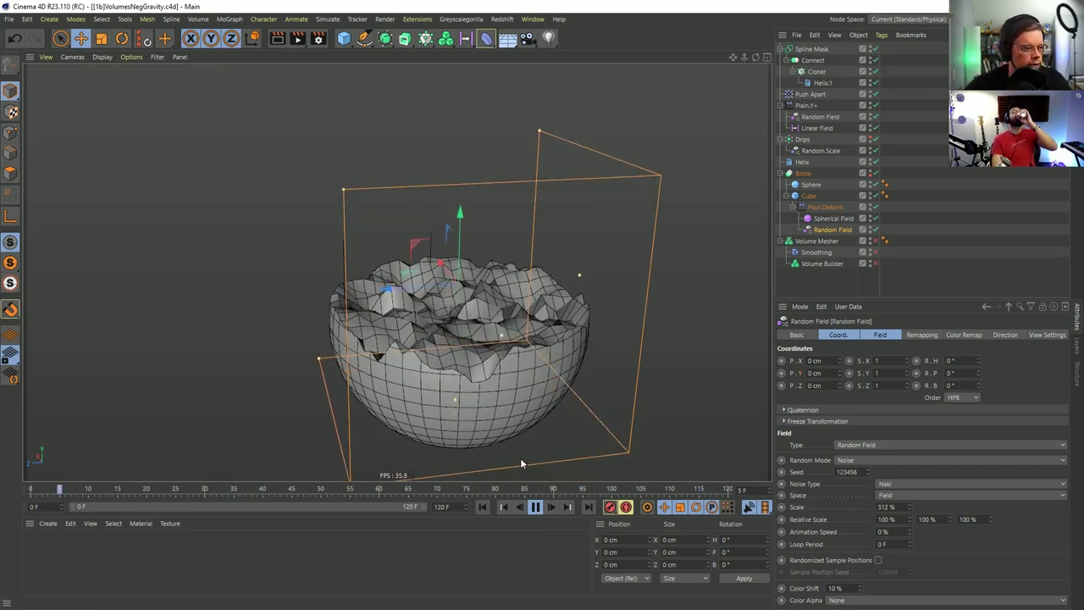
pyautogui.click(536, 506)
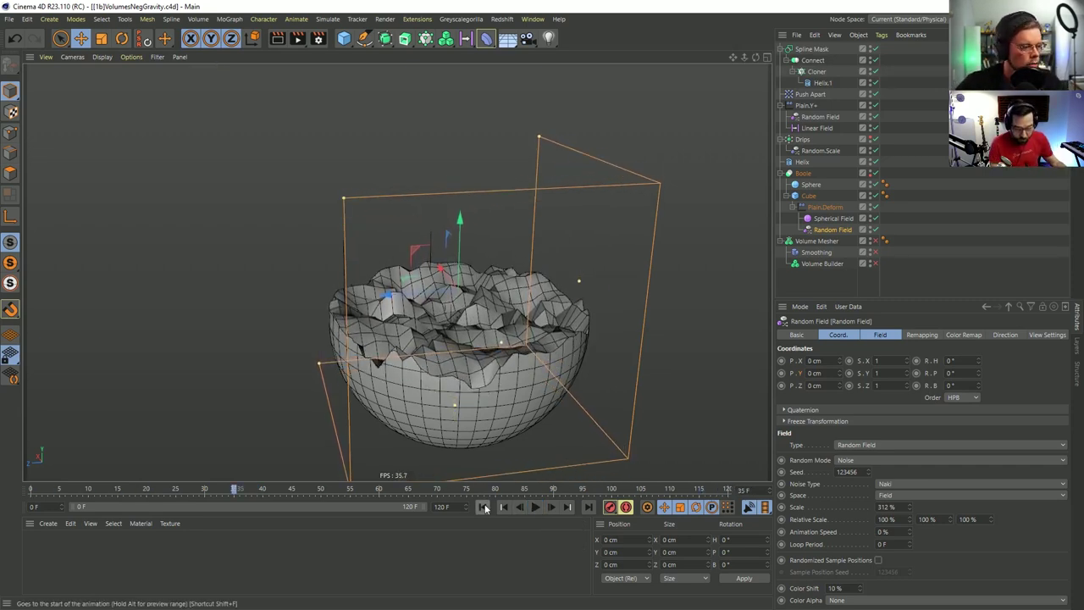
pyautogui.click(536, 506)
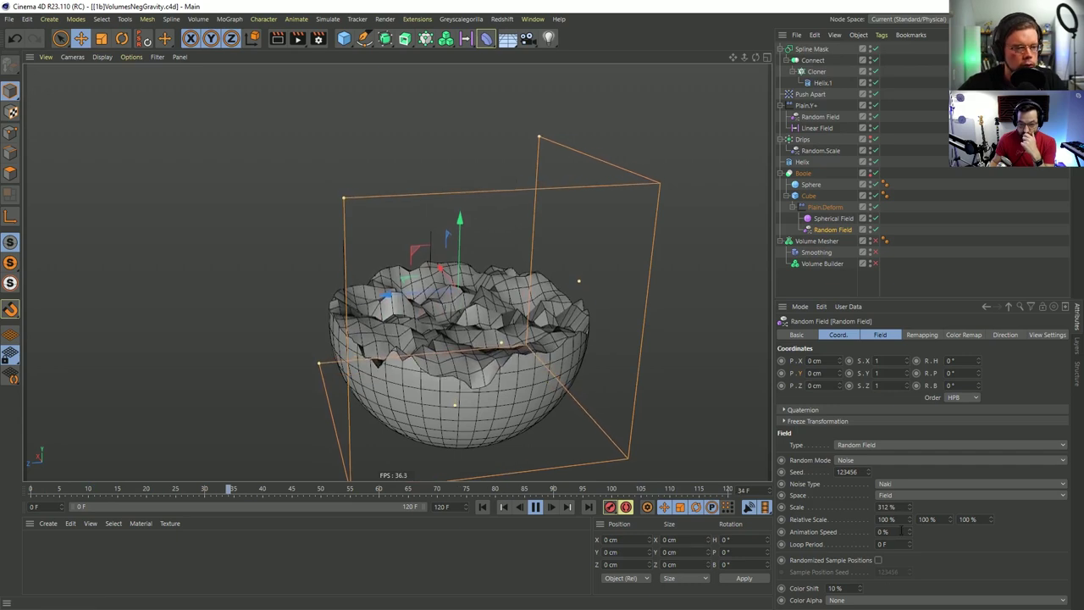
pyautogui.moveTo(907, 530); pyautogui.dragTo(930, 542)
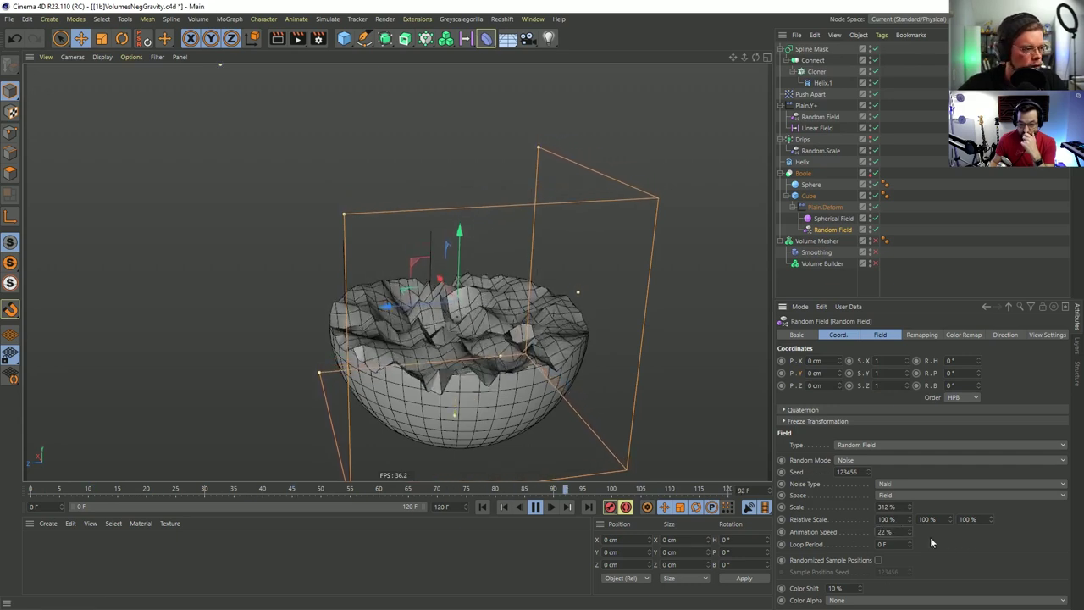
pyautogui.write('5')
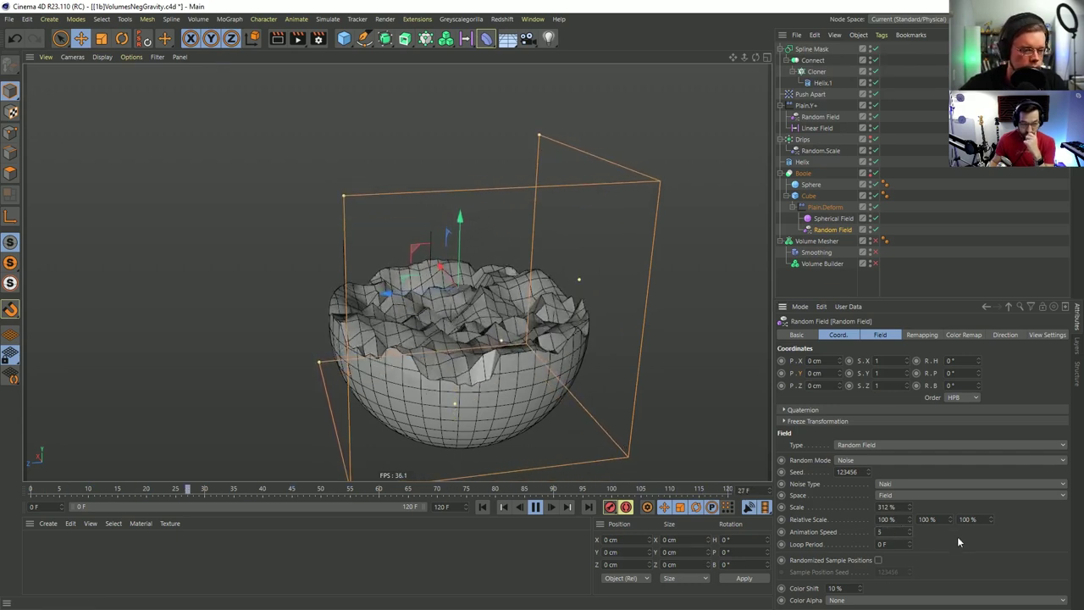
pyautogui.press('Return')
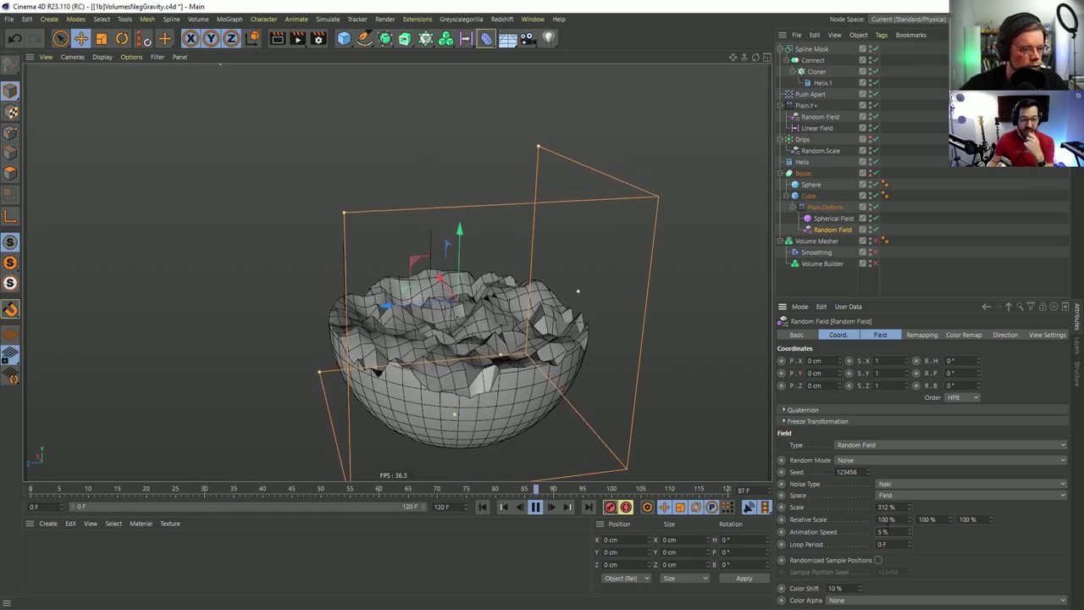
pyautogui.moveTo(908, 532); pyautogui.dragTo(938, 534)
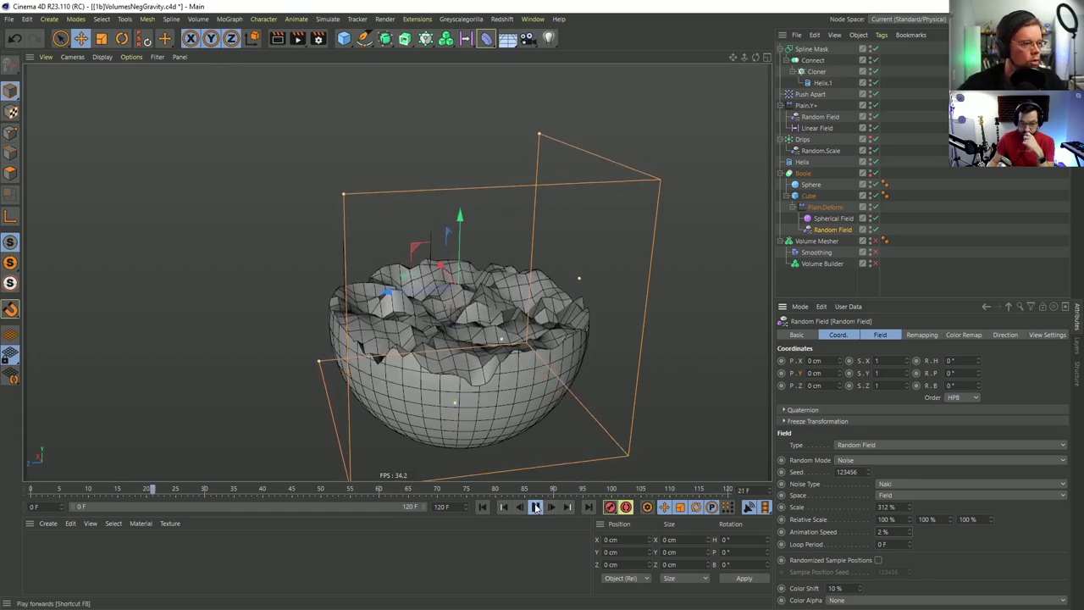
# Re-enable the Volume Mesher, Smoothing and Volume Builder at frame 0, and hide the Boole in the viewport.
pyautogui.click(486, 507)
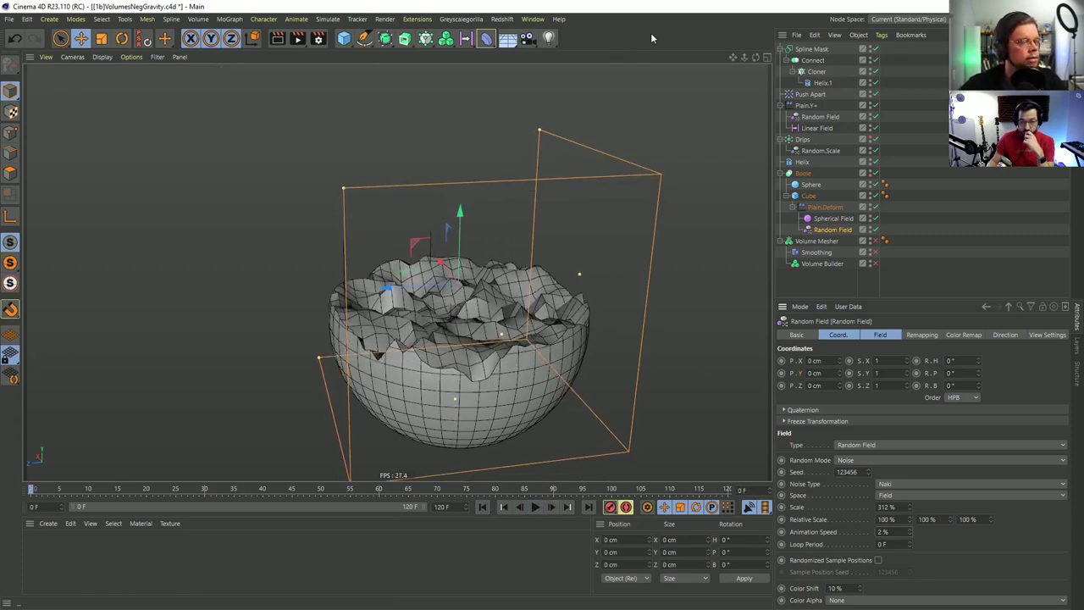
pyautogui.click(875, 252)
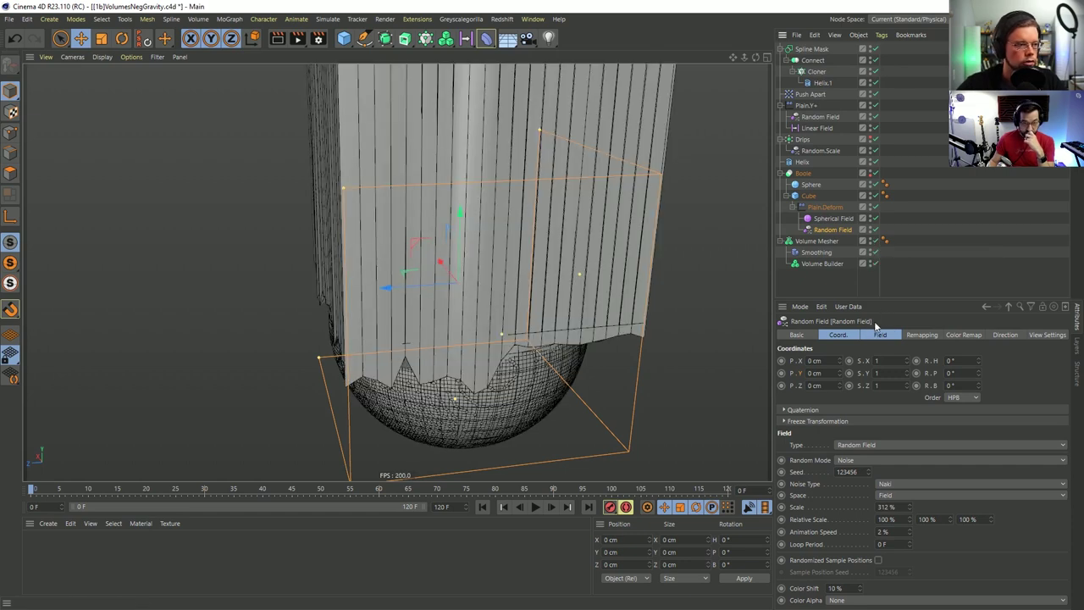
pyautogui.click(873, 173)
# Reposition Plain.Y+'s Linear Field along the X axis to about 147.6 cm, leaving the drips partly raised.
pyautogui.keyDown('alt'); pyautogui.moveTo(475, 322); pyautogui.dragTo(531, 480); pyautogui.keyUp('alt')
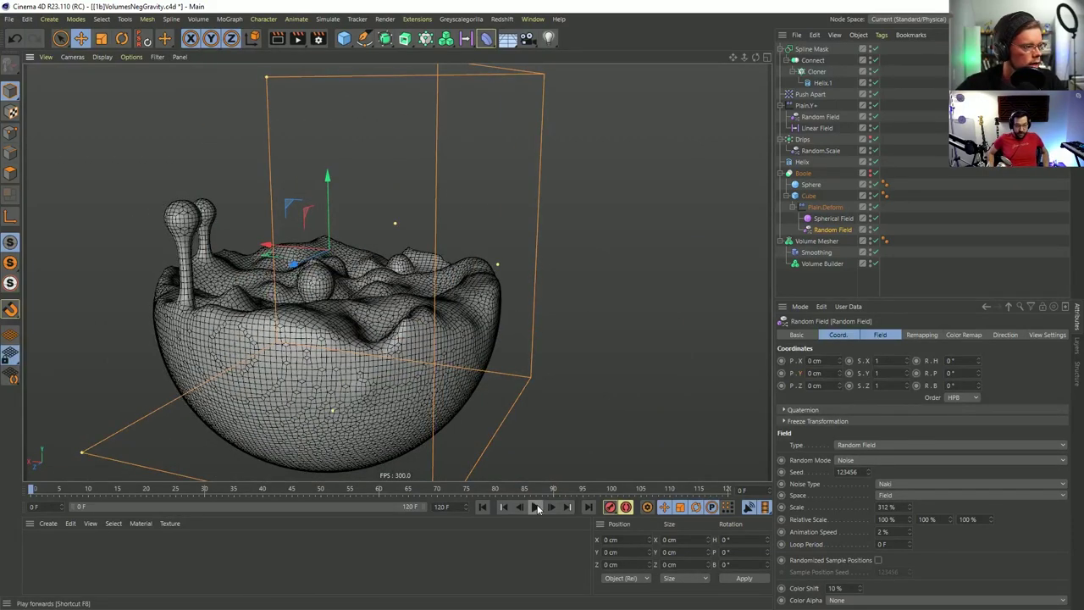
pyautogui.scroll(-3, 471, 337)
pyautogui.click(817, 128)
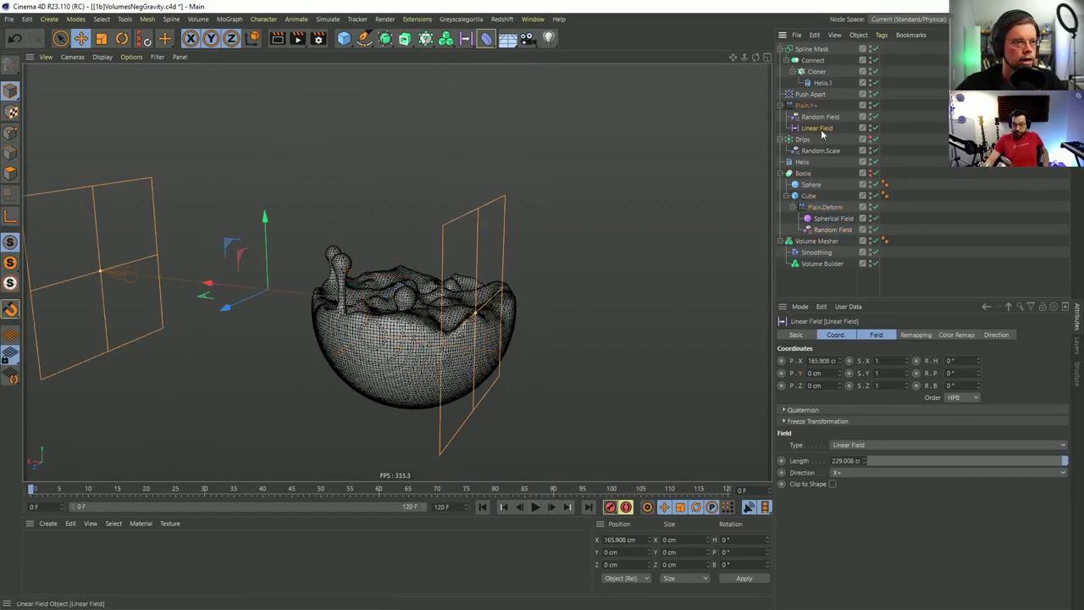
pyautogui.scroll(3, 419, 341)
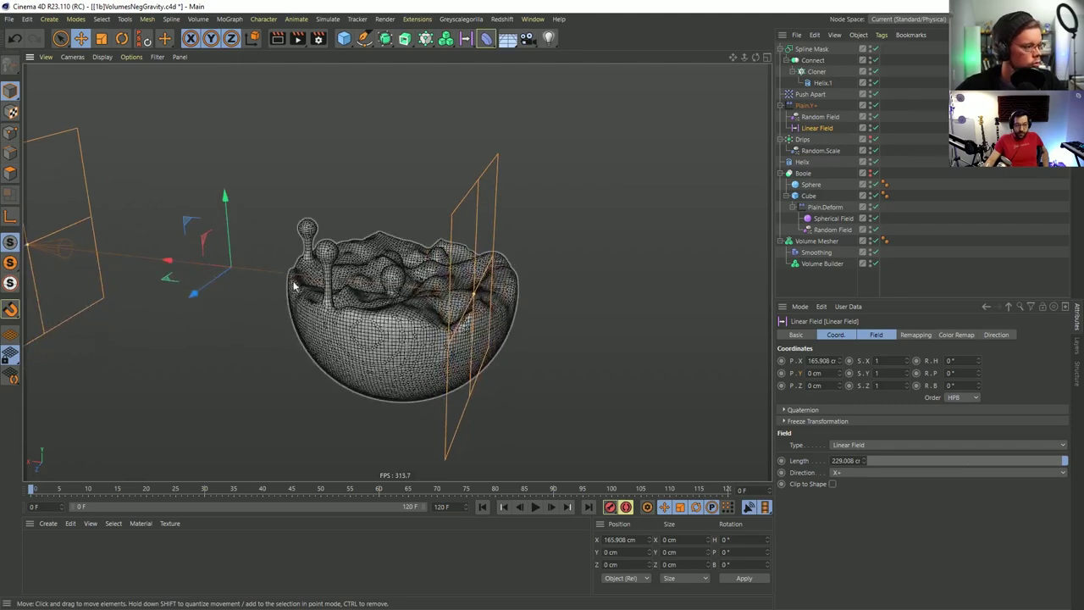
pyautogui.moveTo(212, 269); pyautogui.dragTo(239, 262)
pyautogui.moveTo(144, 254); pyautogui.dragTo(234, 259)
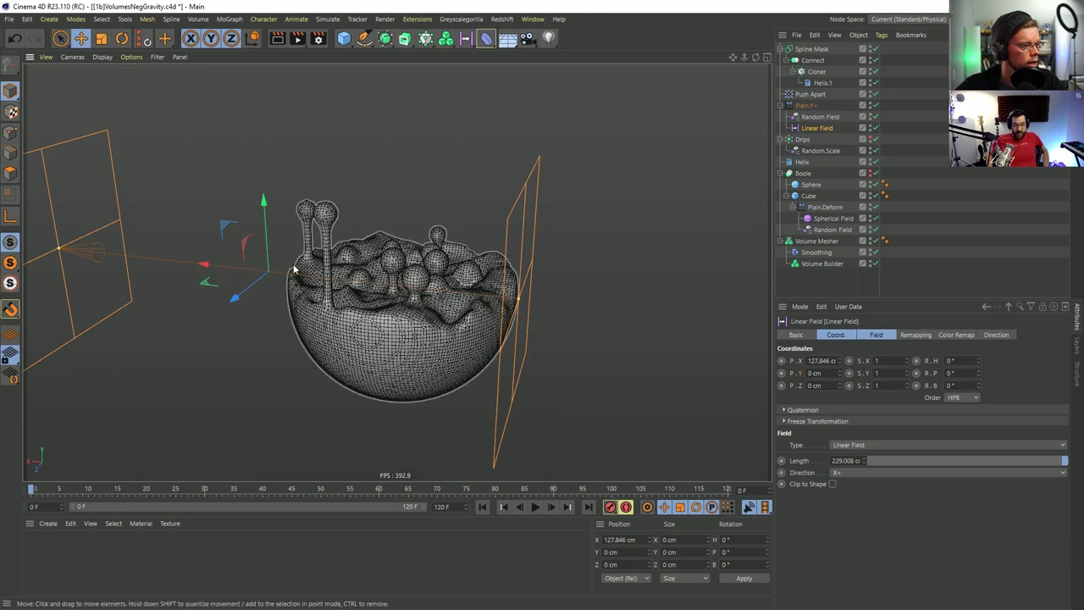
pyautogui.moveTo(219, 270); pyautogui.dragTo(193, 271)
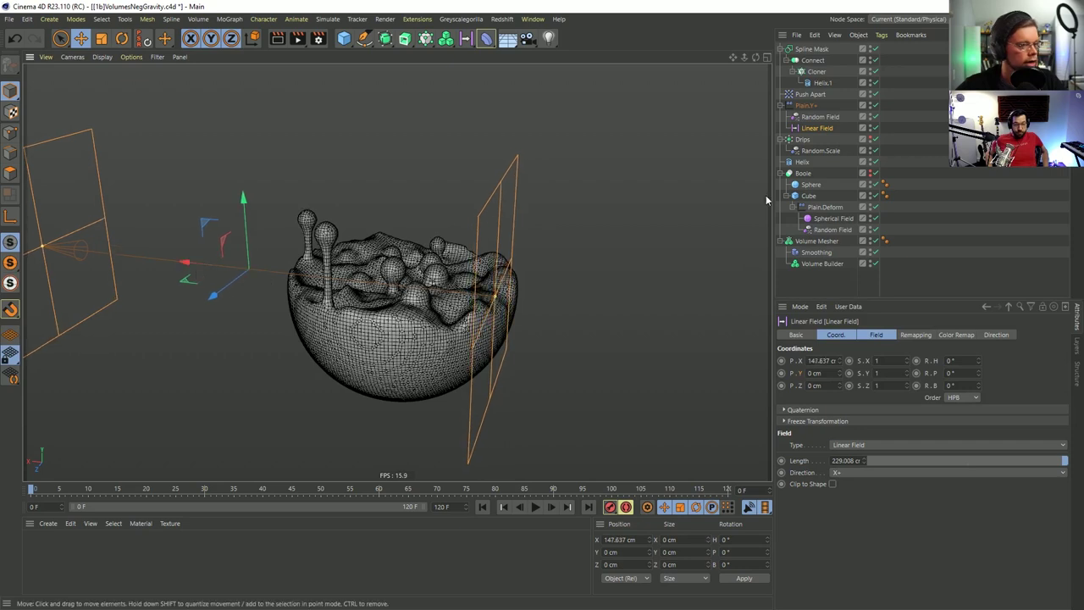
pyautogui.keyDown('alt'); pyautogui.moveTo(652, 204); pyautogui.dragTo(807, 322); pyautogui.keyUp('alt')
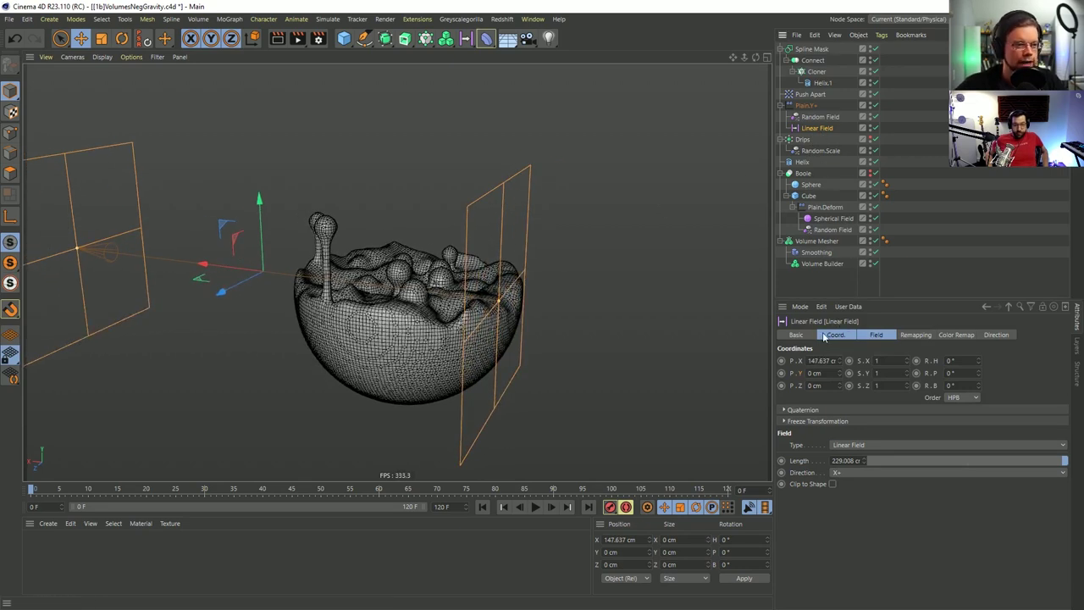
# Keyframe the Linear Field's X position at about 147.6 cm on frame 0 and about 109.3 cm on frame 120.
pyautogui.click(780, 361)
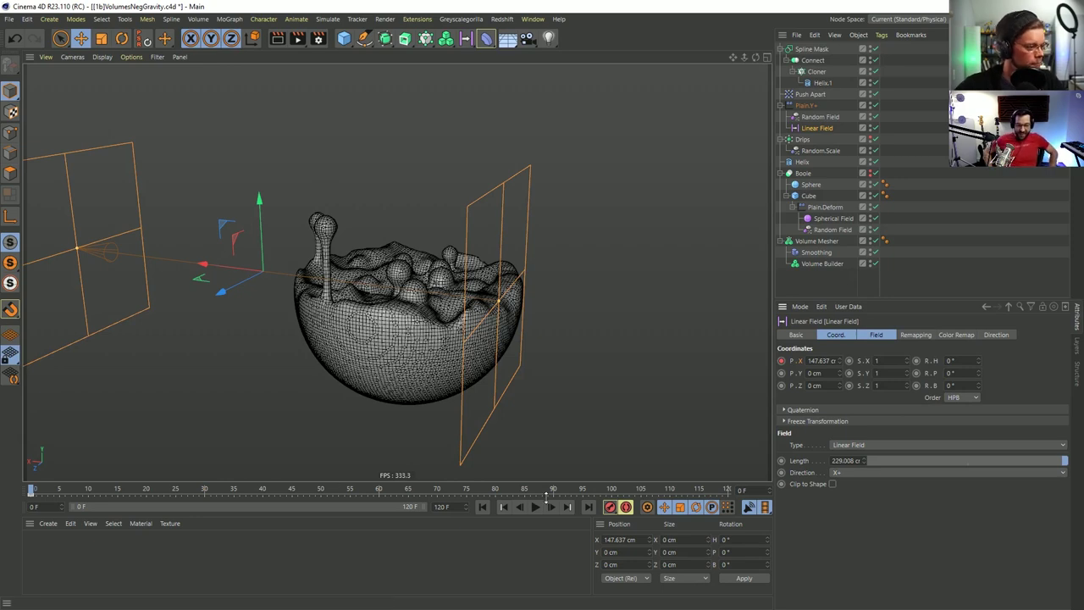
pyautogui.click(588, 506)
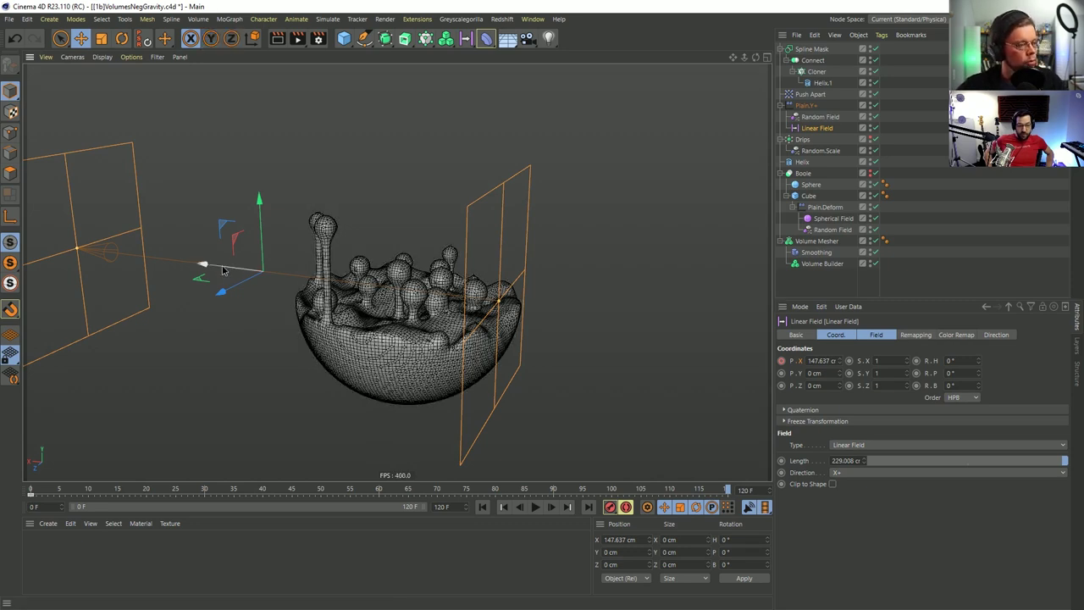
pyautogui.moveTo(224, 269); pyautogui.dragTo(263, 245)
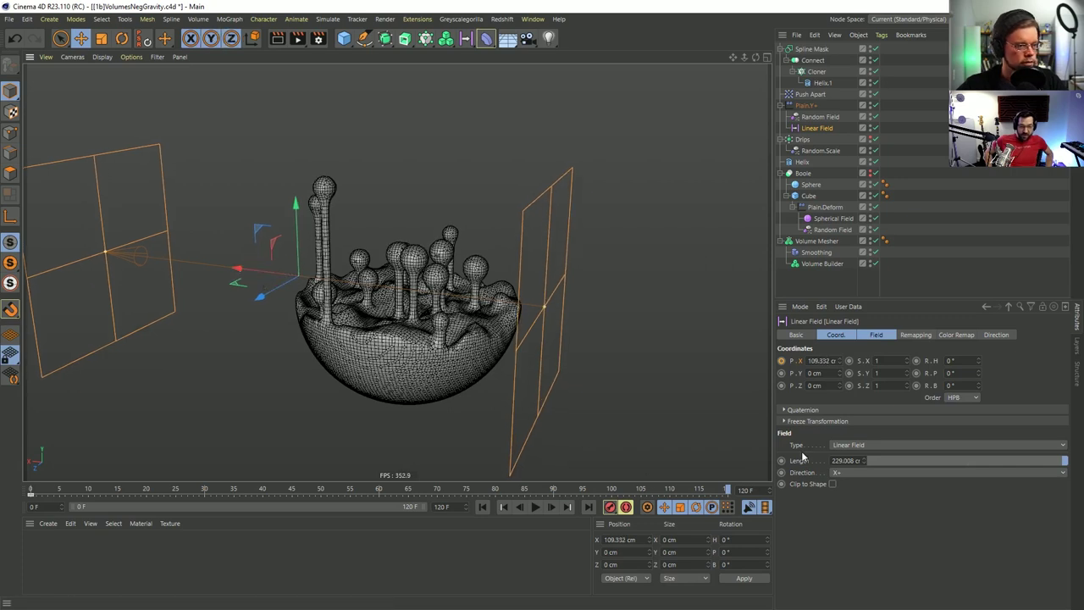
# Preview the rising-drip animation from frame 0 with the Volume Mesher disabled and the Boole and Drips matrices shown.
pyautogui.click(481, 506)
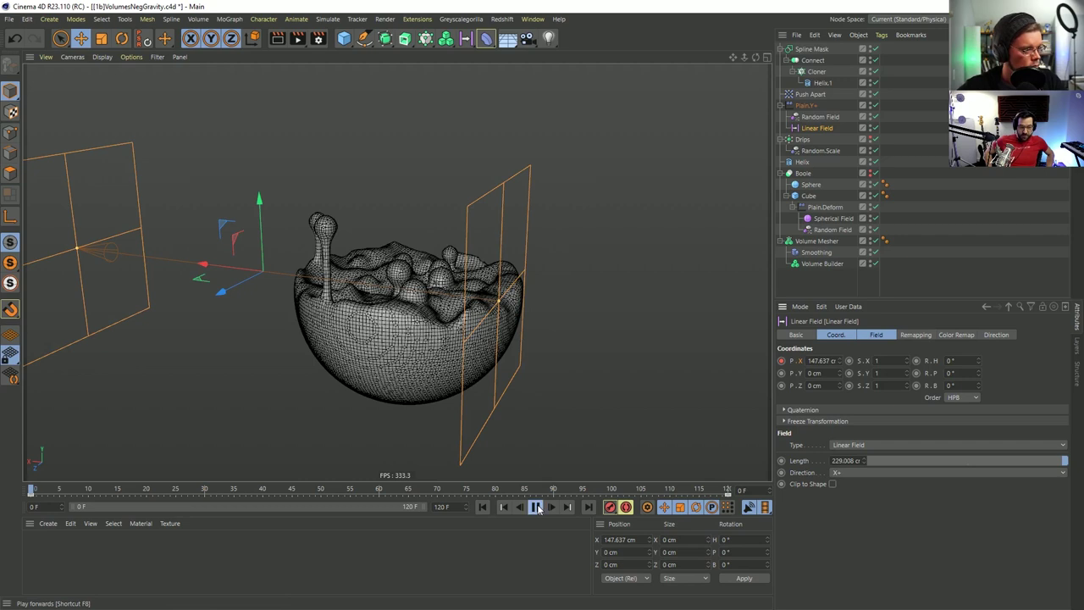
pyautogui.click(537, 506)
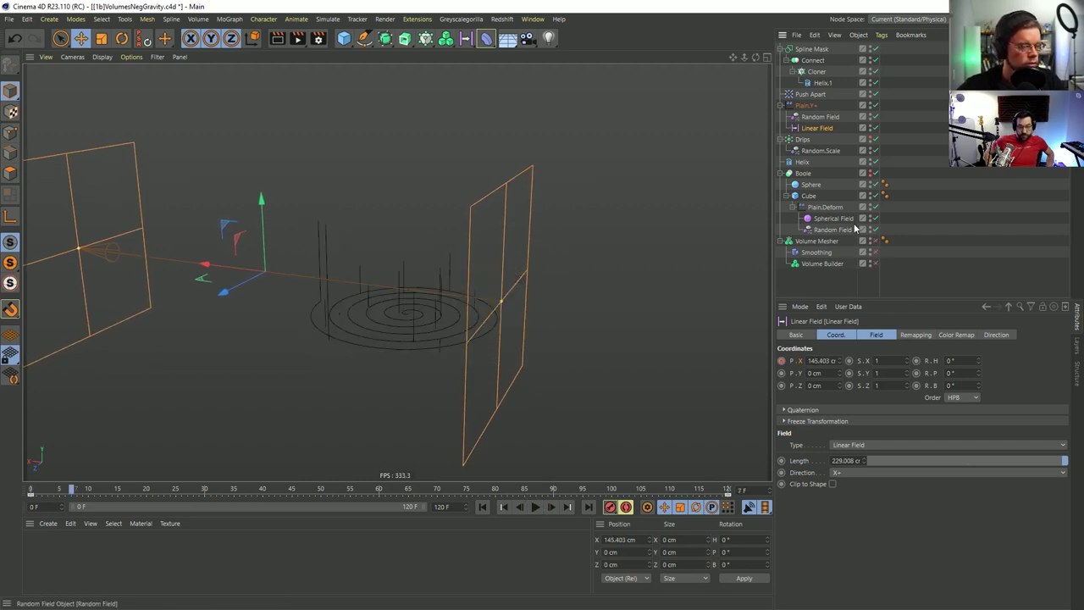
pyautogui.click(873, 173)
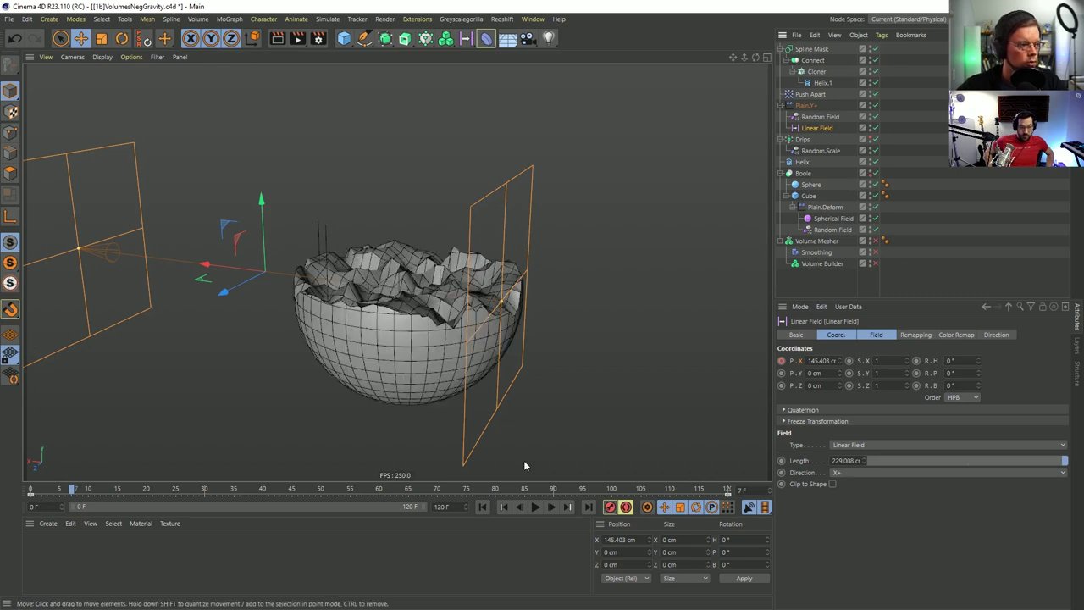
pyautogui.click(482, 506)
pyautogui.click(873, 139)
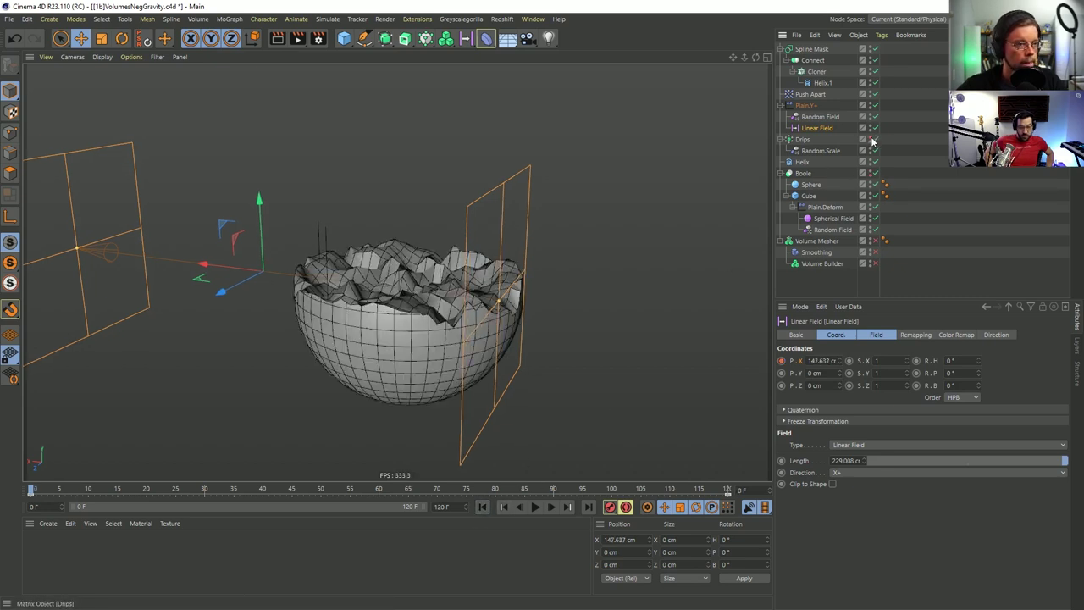
pyautogui.click(534, 507)
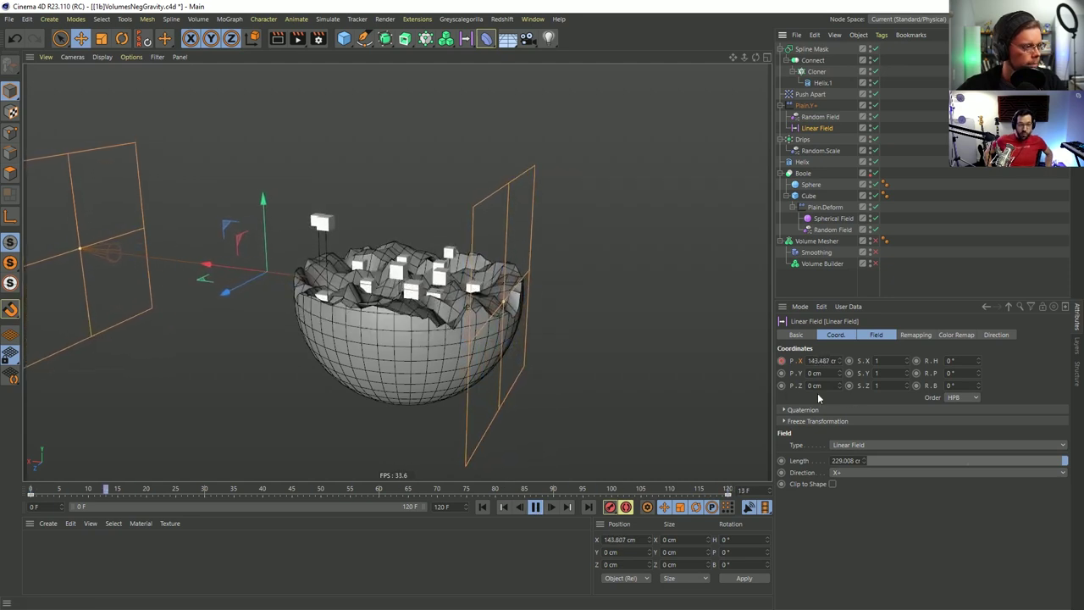
pyautogui.click(534, 506)
pyautogui.hotkey('shift', 'f')
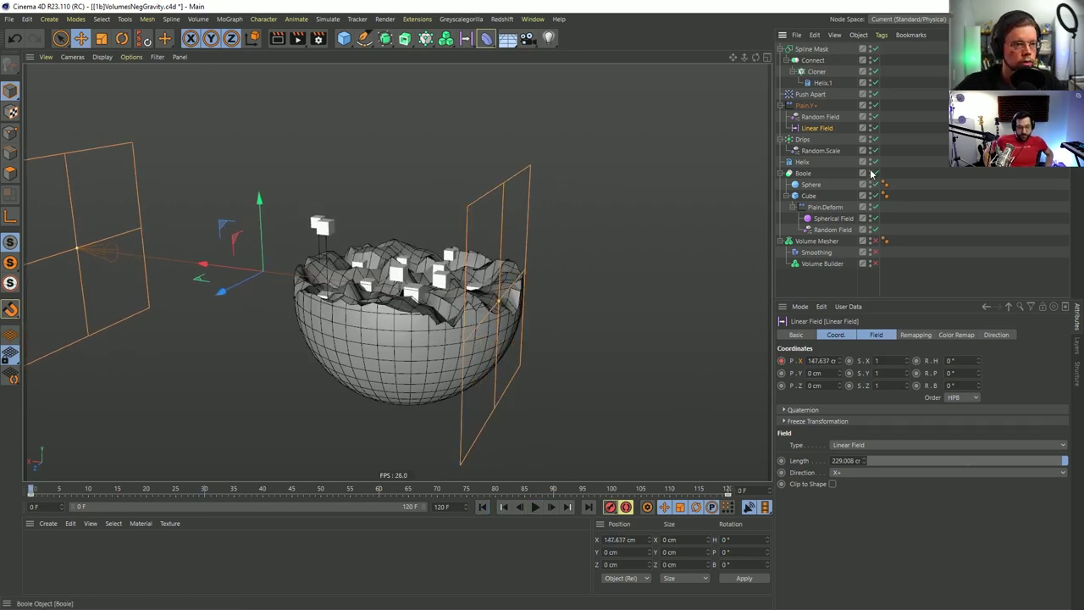
# Hide the Boole and re-enable the Volume Mesher, and examine the meshed bowl and drips up close.
pyautogui.click(873, 173)
pyautogui.click(874, 240)
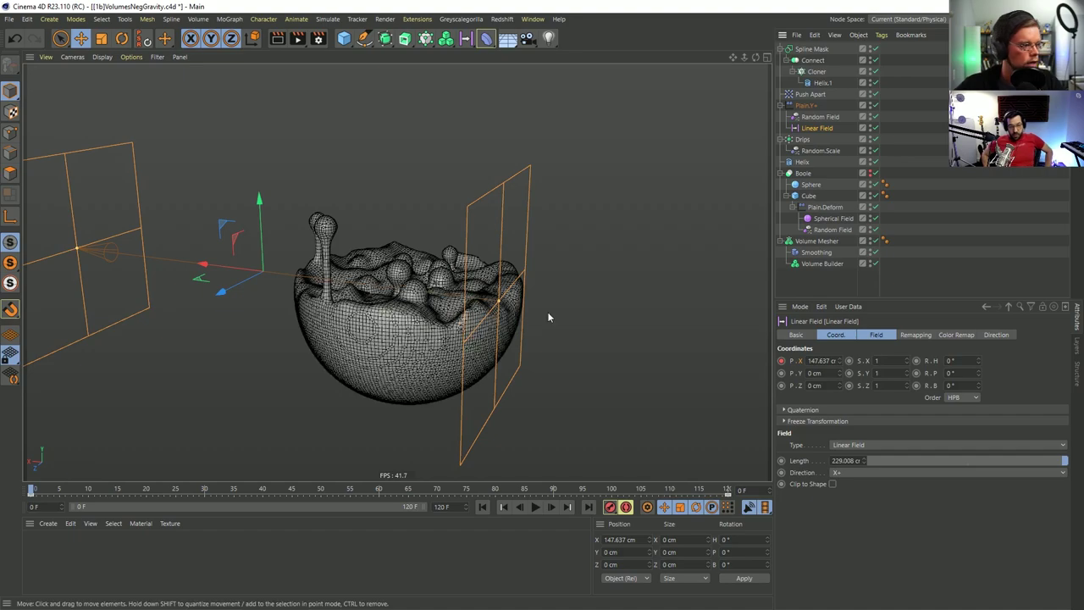
pyautogui.scroll(6, 419, 303)
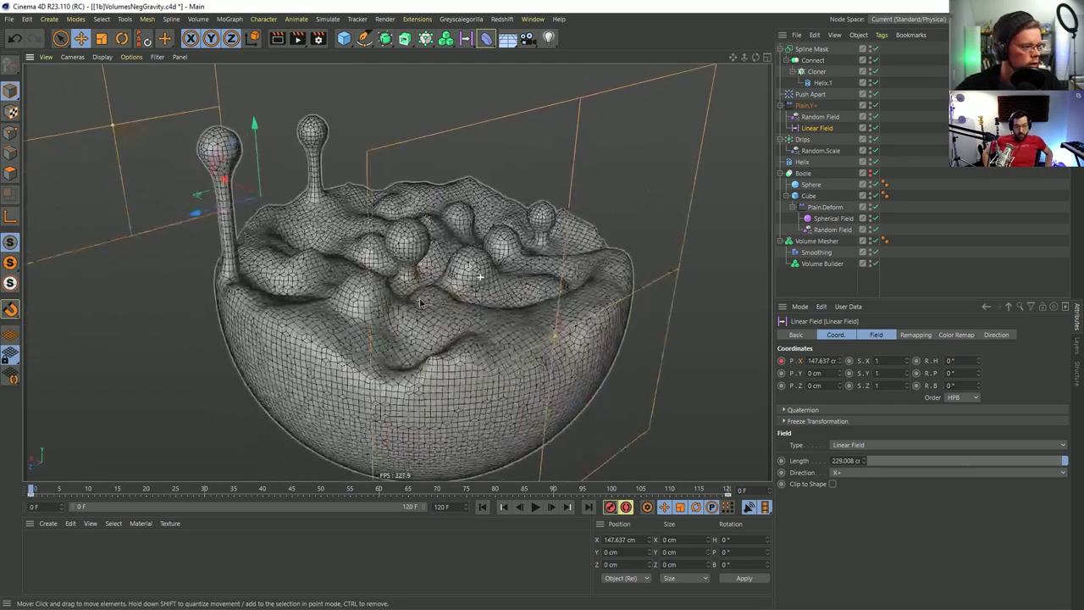
pyautogui.keyDown('alt'); pyautogui.moveTo(419, 303); pyautogui.dragTo(421, 268); pyautogui.keyUp('alt')
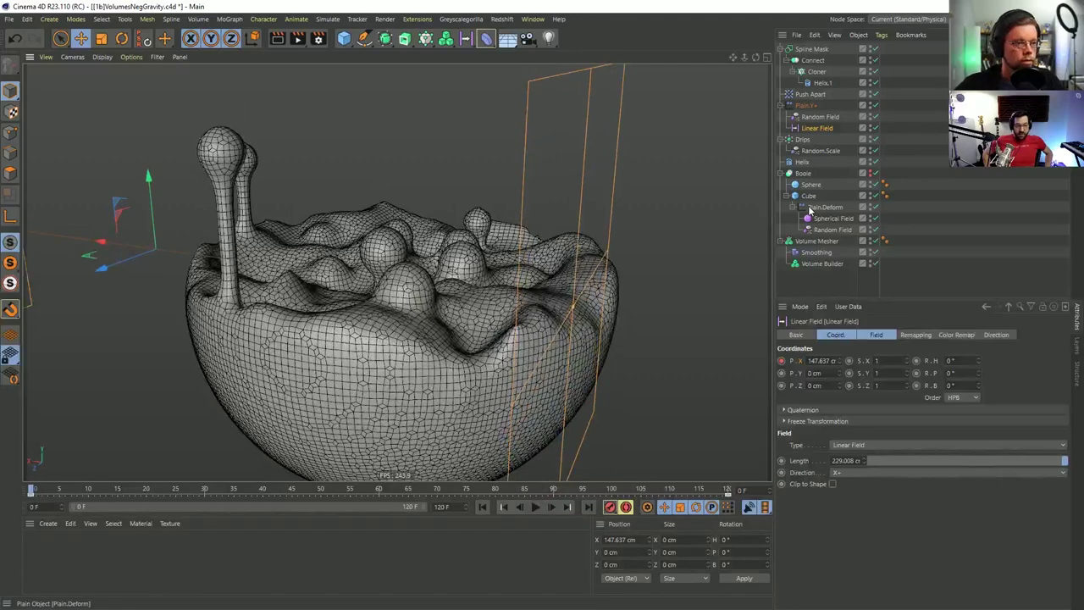
pyautogui.keyDown('alt'); pyautogui.moveTo(406, 254); pyautogui.dragTo(257, 218); pyautogui.keyUp('alt')
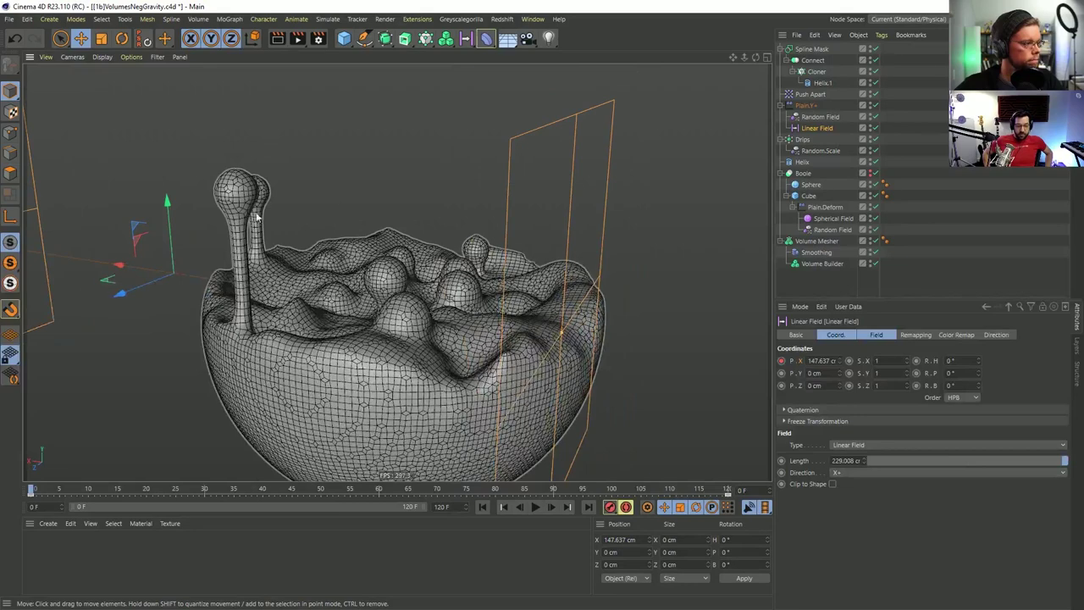
pyautogui.keyDown('alt'); pyautogui.moveTo(429, 265); pyautogui.dragTo(411, 278); pyautogui.keyUp('alt')
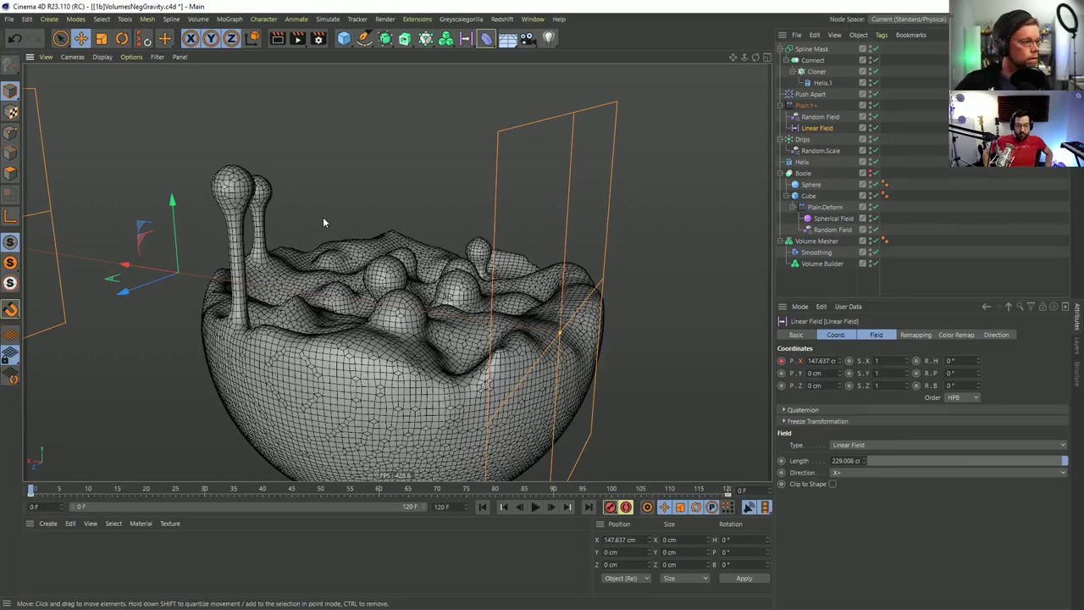
pyautogui.keyDown('alt'); pyautogui.moveTo(436, 324); pyautogui.dragTo(703, 243); pyautogui.keyUp('alt')
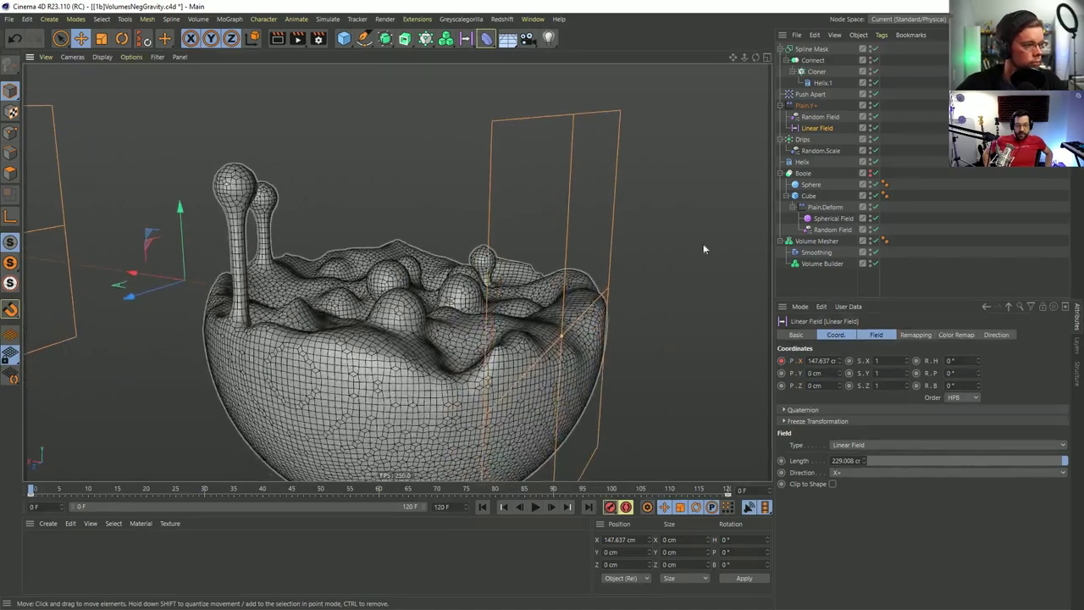
# Review the settings of Plain.Y+ and its Linear Field, the Volume Builder's Drips entry, and Plain.Deform's Random Field.
pyautogui.click(825, 208)
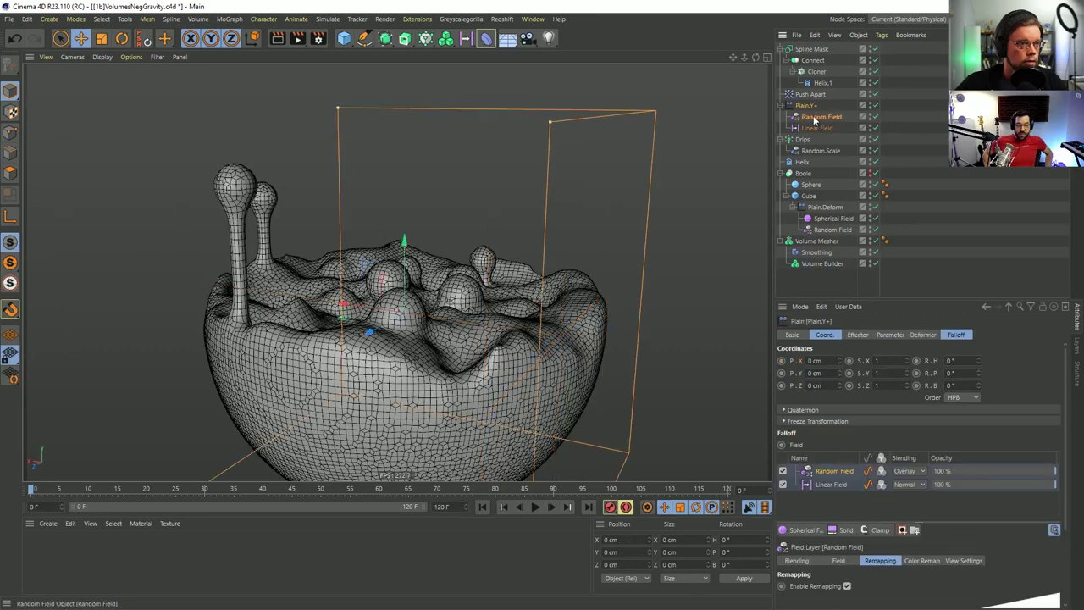
pyautogui.click(817, 127)
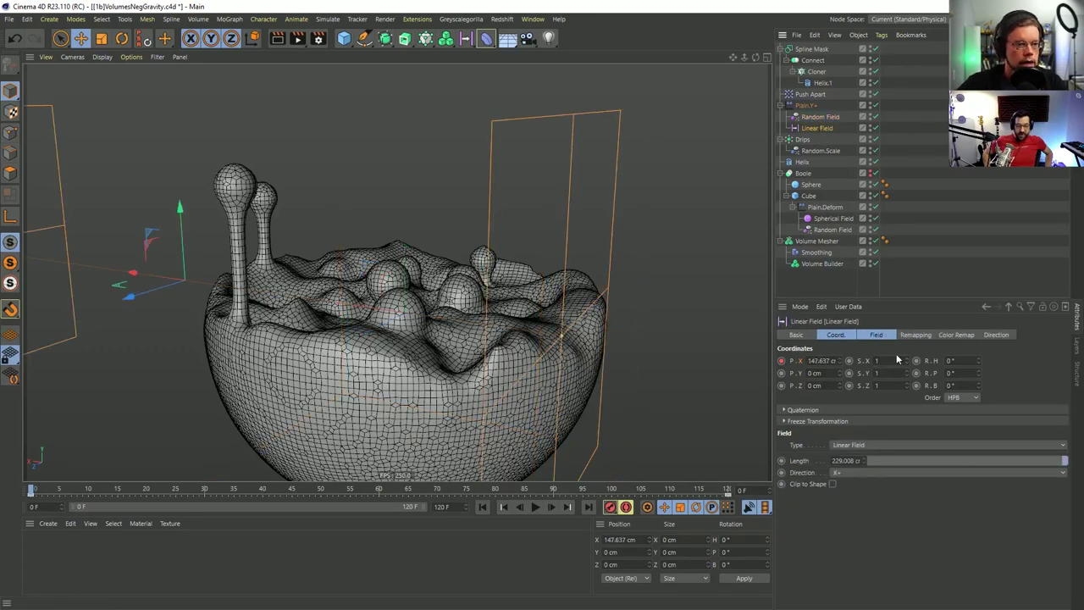
pyautogui.click(802, 139)
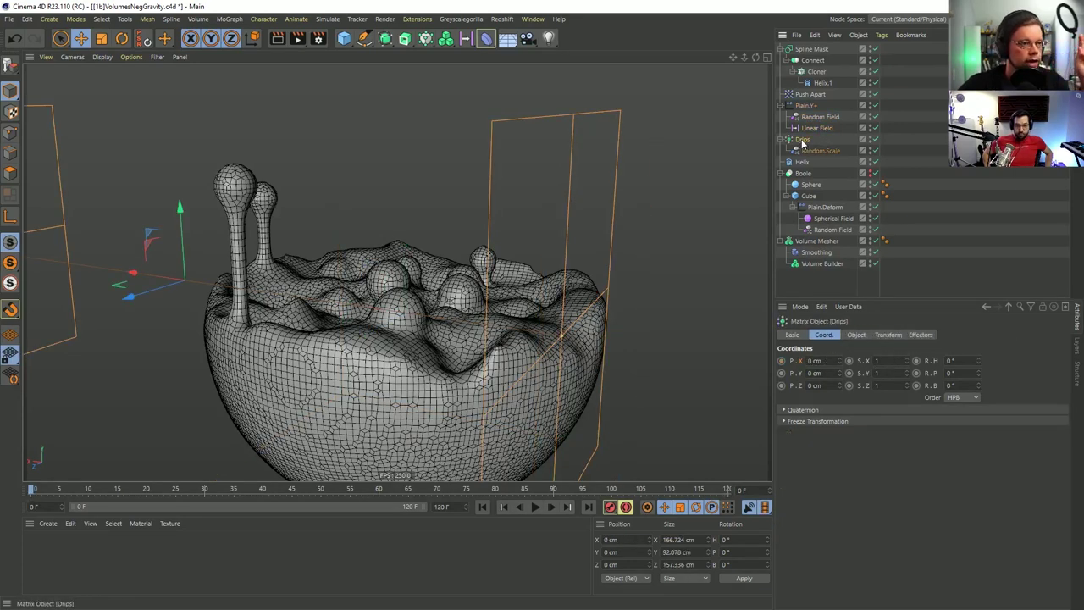
pyautogui.click(822, 264)
pyautogui.click(833, 334)
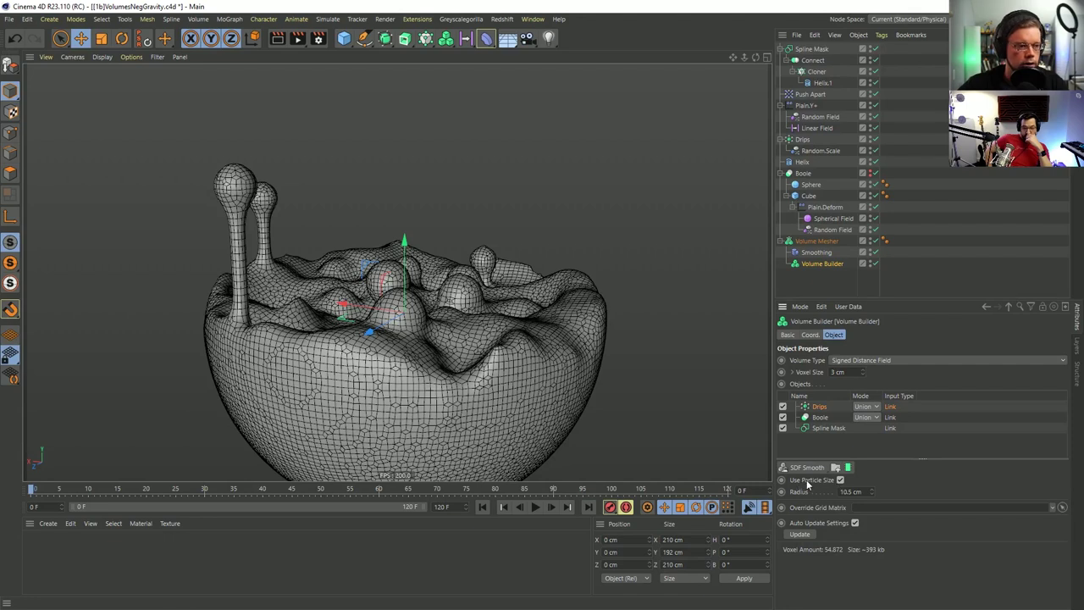
pyautogui.click(831, 228)
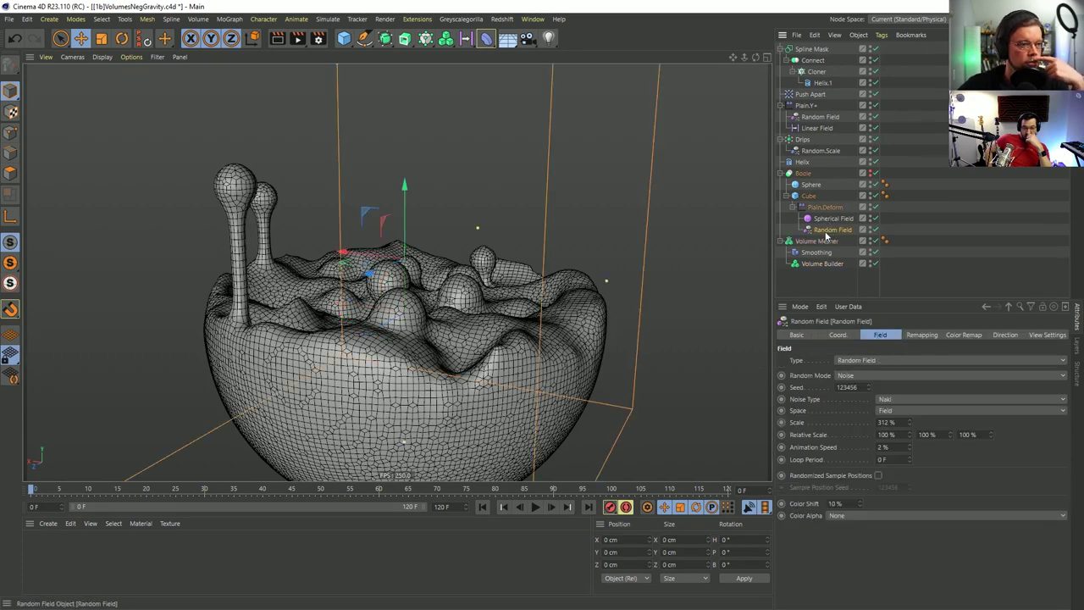
# Try a Y scale of 4.95 in the Drips matrix's transform settings and undo it.
pyautogui.click(801, 139)
pyautogui.click(888, 334)
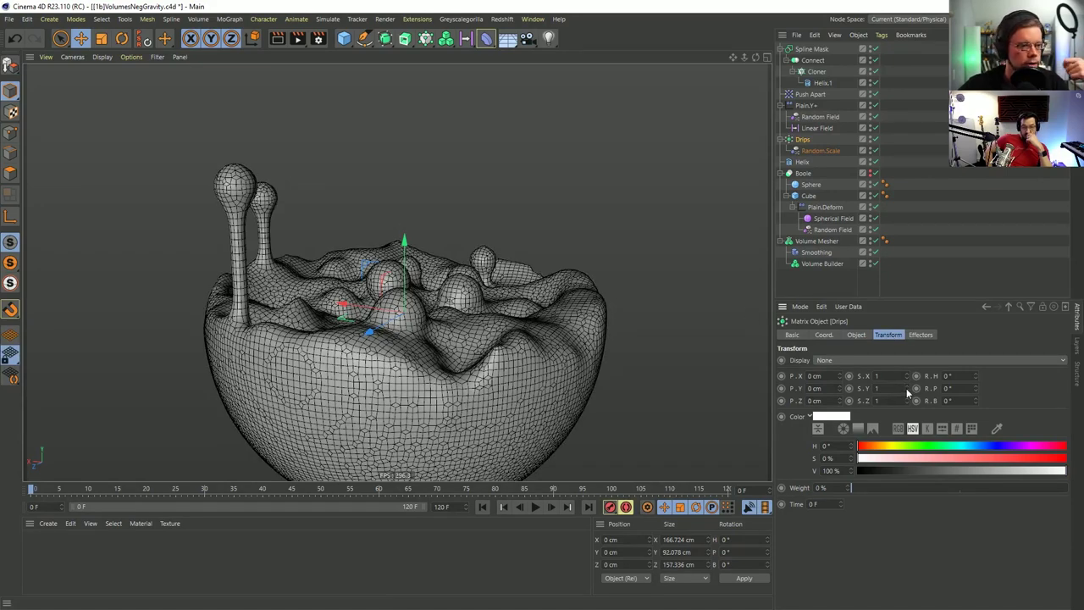
pyautogui.moveTo(906, 388); pyautogui.dragTo(862, 398)
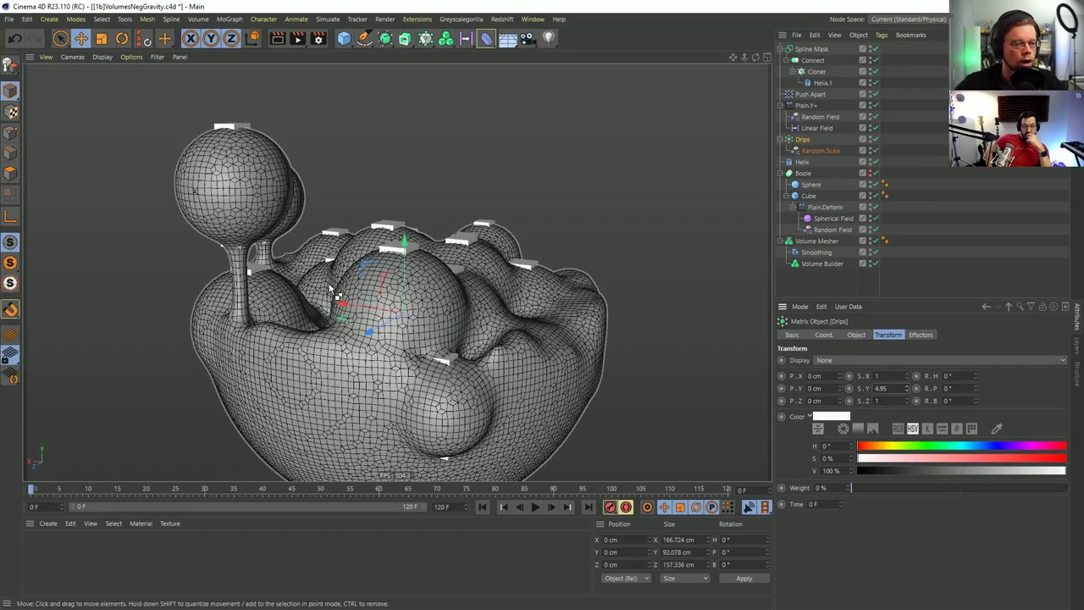
pyautogui.hotkey('ctrl', 'z')
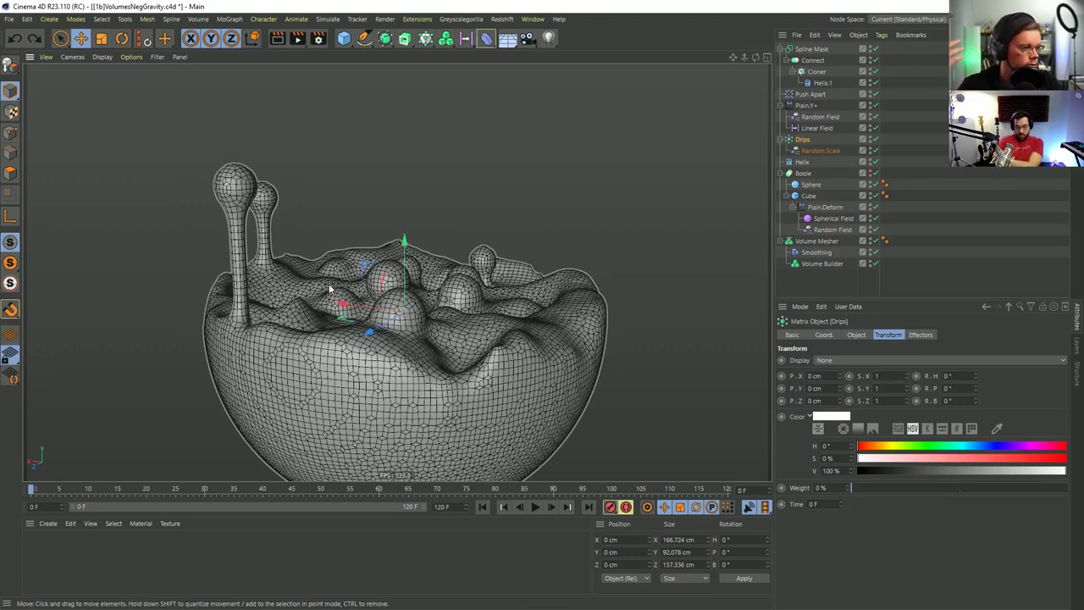
# Duplicate the Drips matrix with its Random.Scale effector and rename the copy Drips.2.
pyautogui.moveTo(800, 141); pyautogui.dragTo(801, 164)
pyautogui.doubleClick(811, 163)
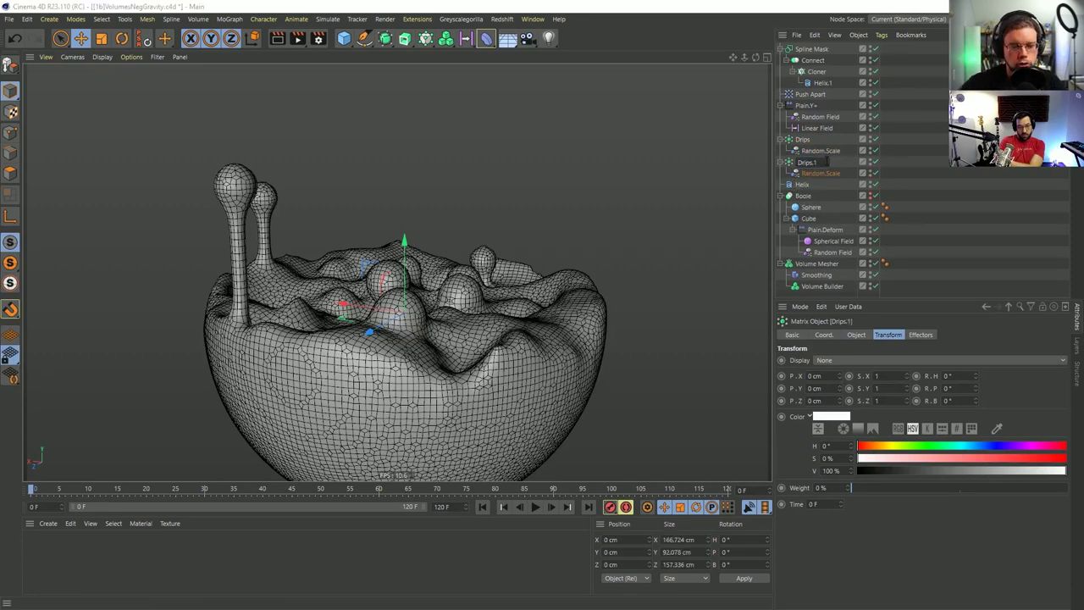
pyautogui.press('BackSpace')
pyautogui.write('2')
pyautogui.press('Return')
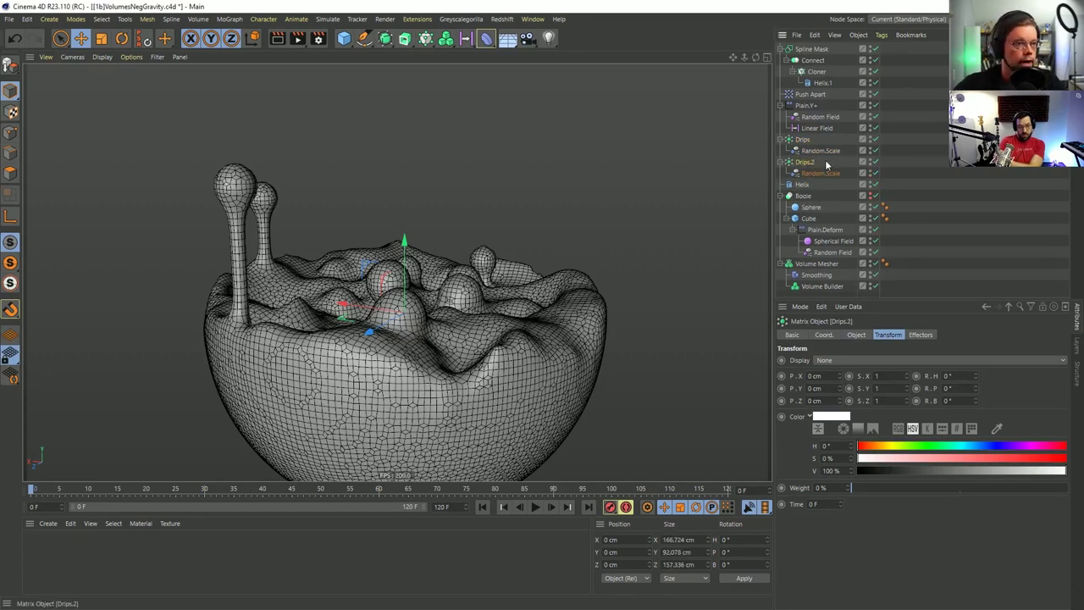
# Set the Start of Drips.2's distribution along the Connect splines to 91%.
pyautogui.click(855, 335)
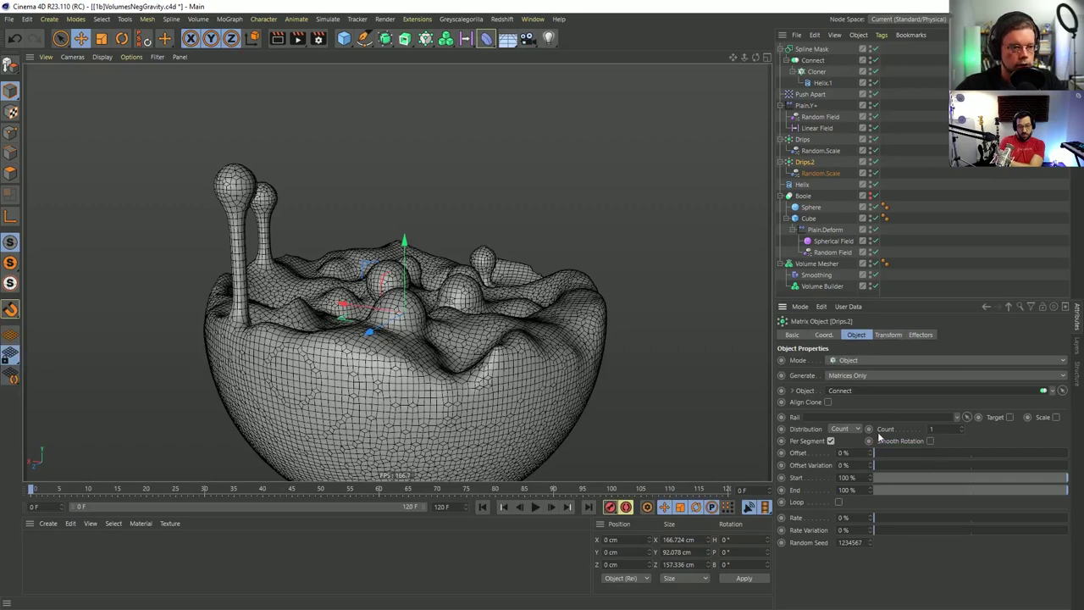
pyautogui.moveTo(1063, 481); pyautogui.dragTo(1054, 484)
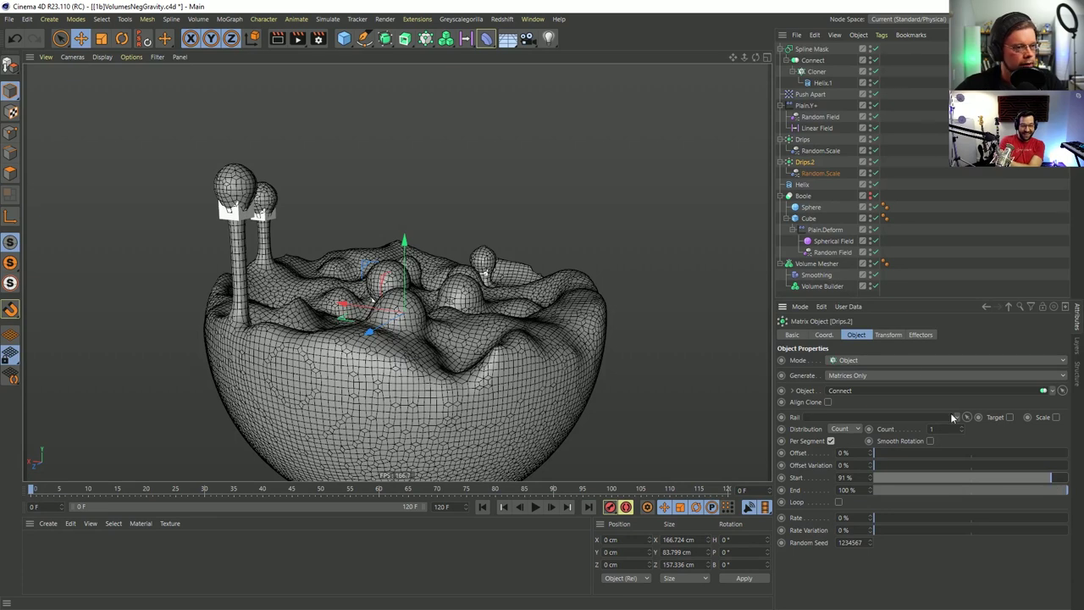
# Flatten the Drips.2 matrix with a Y scale of 0.3 and set its distribution Start to 88%.
pyautogui.click(889, 335)
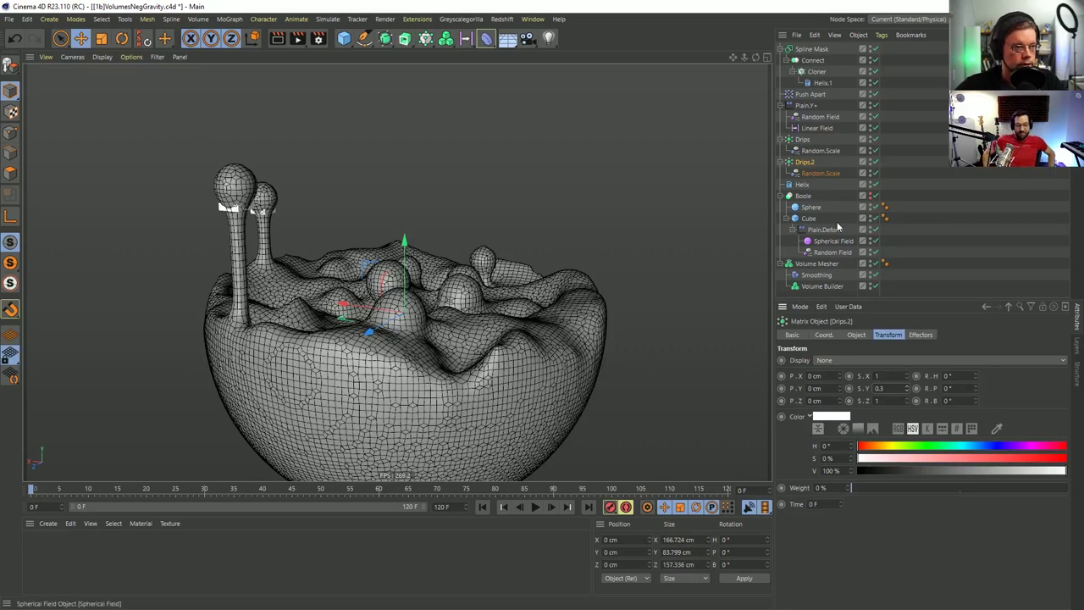
pyautogui.click(856, 335)
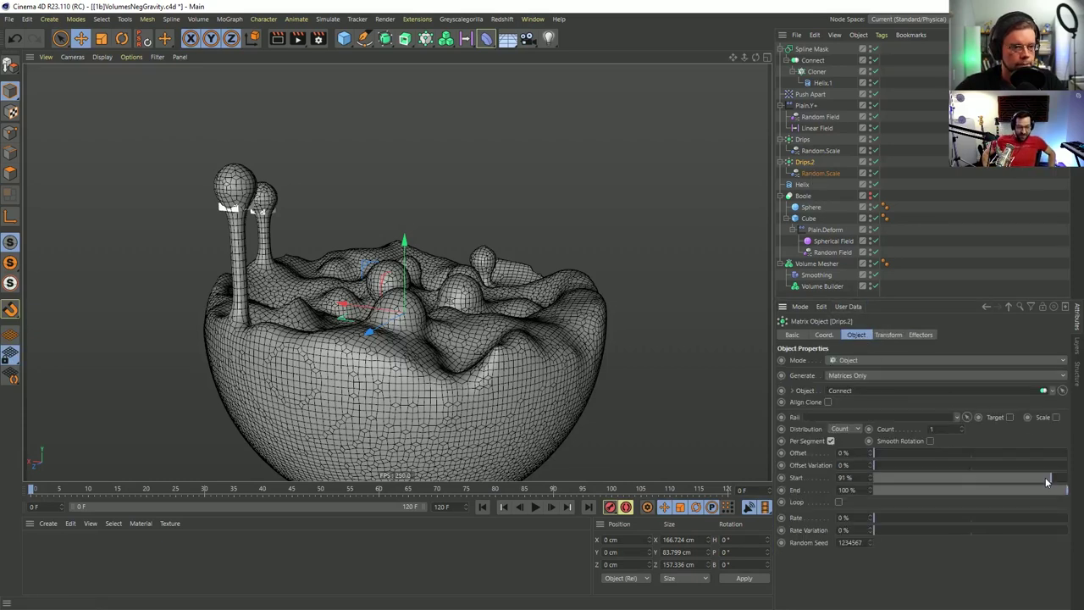
pyautogui.moveTo(1048, 479); pyautogui.dragTo(1046, 479)
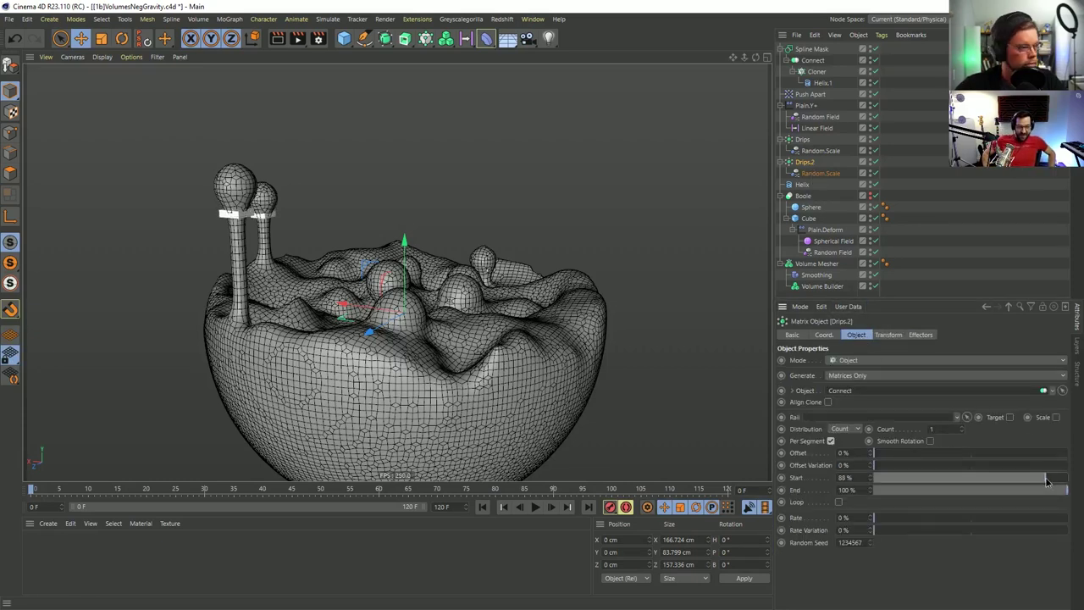
# Add Drips.2 to the Volume Builder's objects with particle size enabled and a radius of 10.1 cm.
pyautogui.click(822, 286)
pyautogui.moveTo(805, 166); pyautogui.dragTo(830, 413)
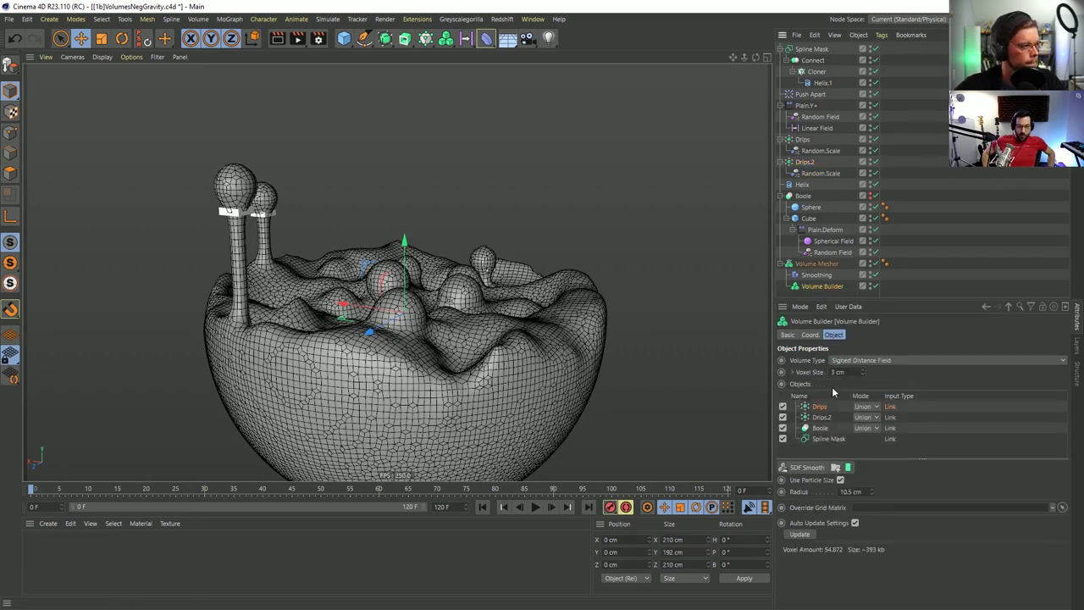
pyautogui.click(826, 417)
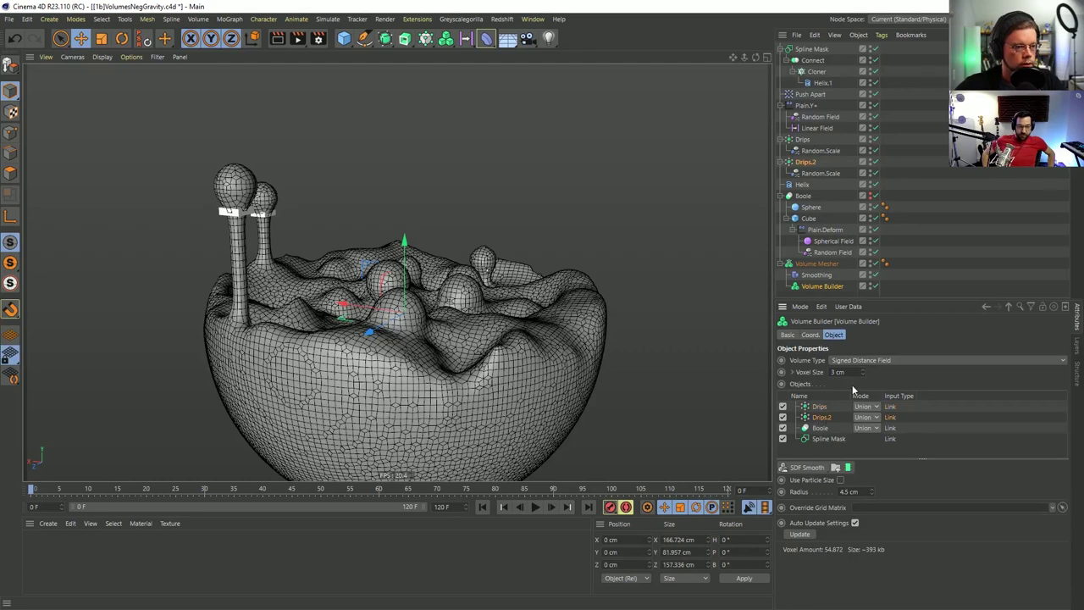
pyautogui.click(839, 479)
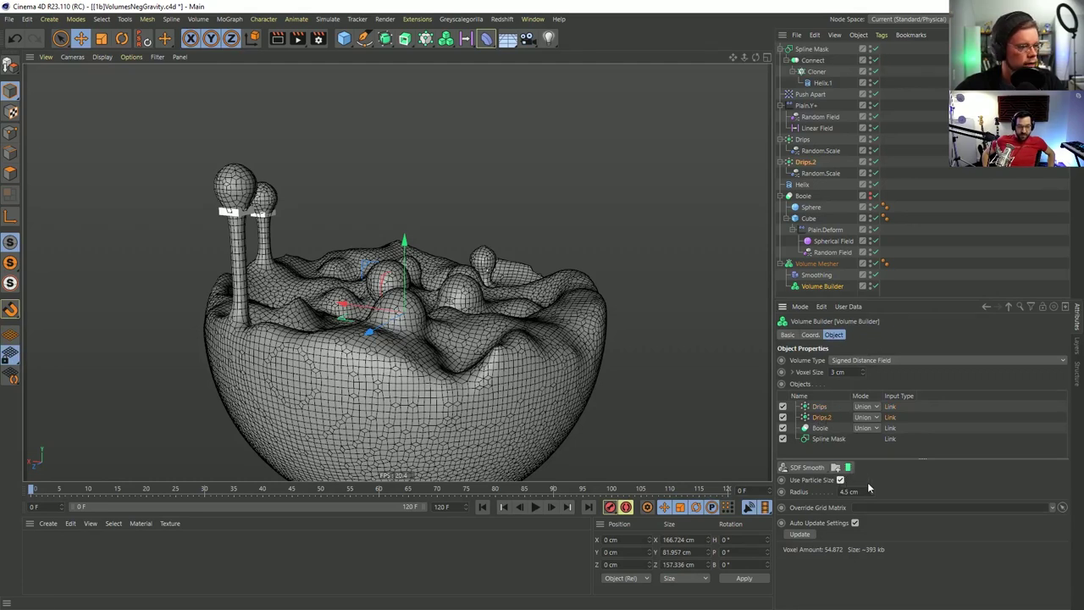
pyautogui.moveTo(871, 491); pyautogui.dragTo(871, 469)
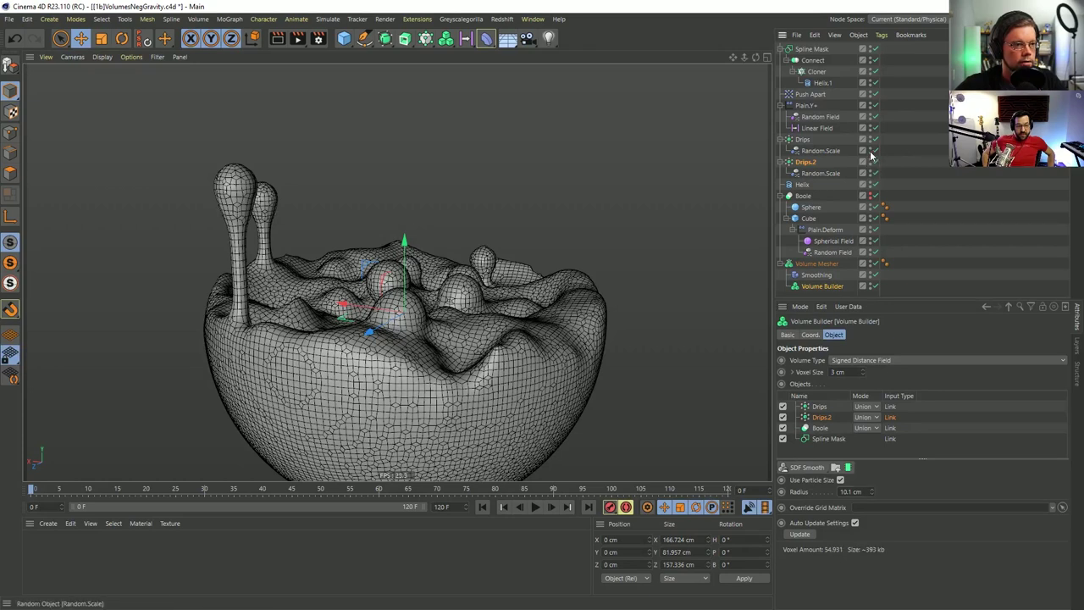
pyautogui.click(950, 196)
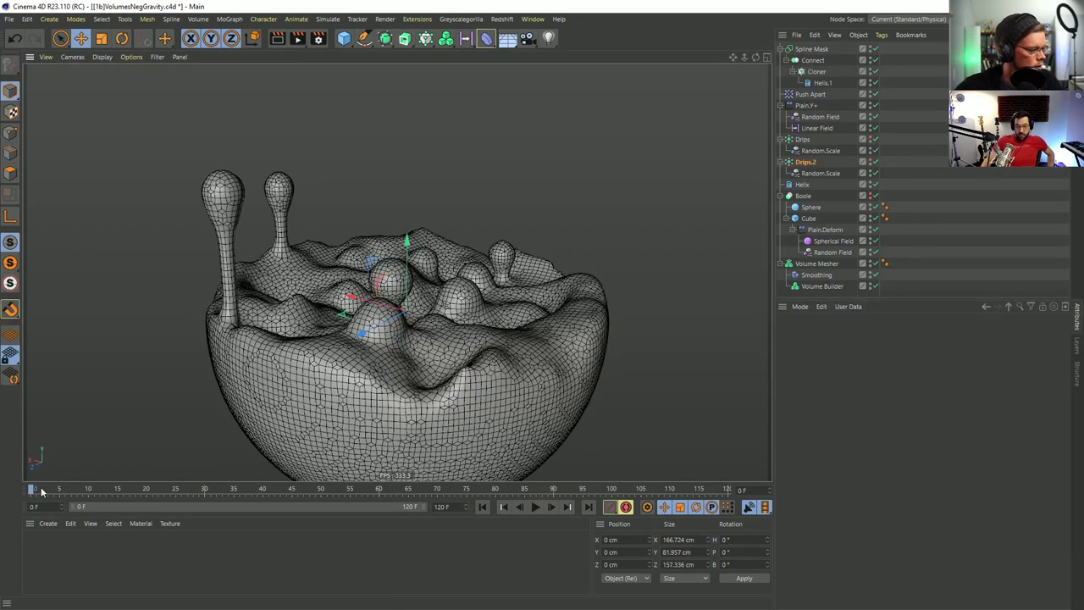
# Scrub the animation to frame 69 and set the Volume Builder's voxel size to 2 cm.
pyautogui.moveTo(41, 491); pyautogui.dragTo(455, 508)
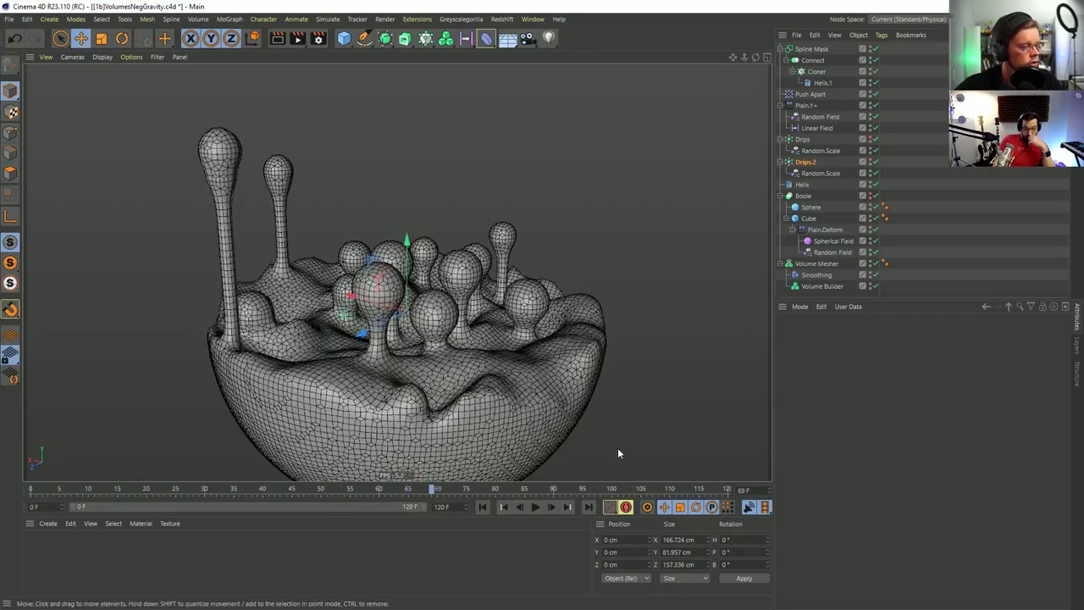
pyautogui.click(826, 285)
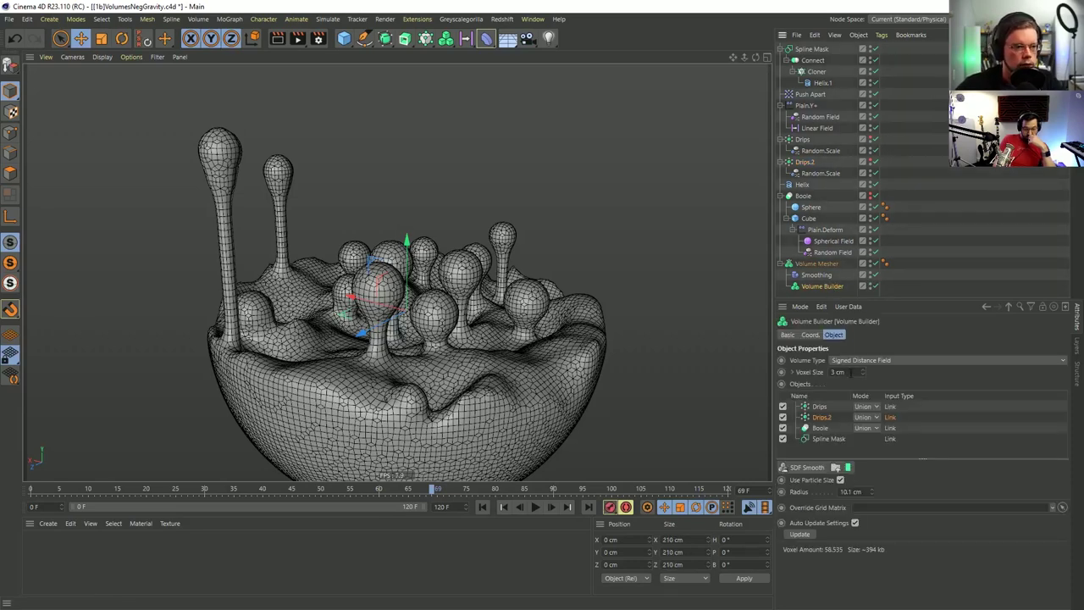
pyautogui.write('1')
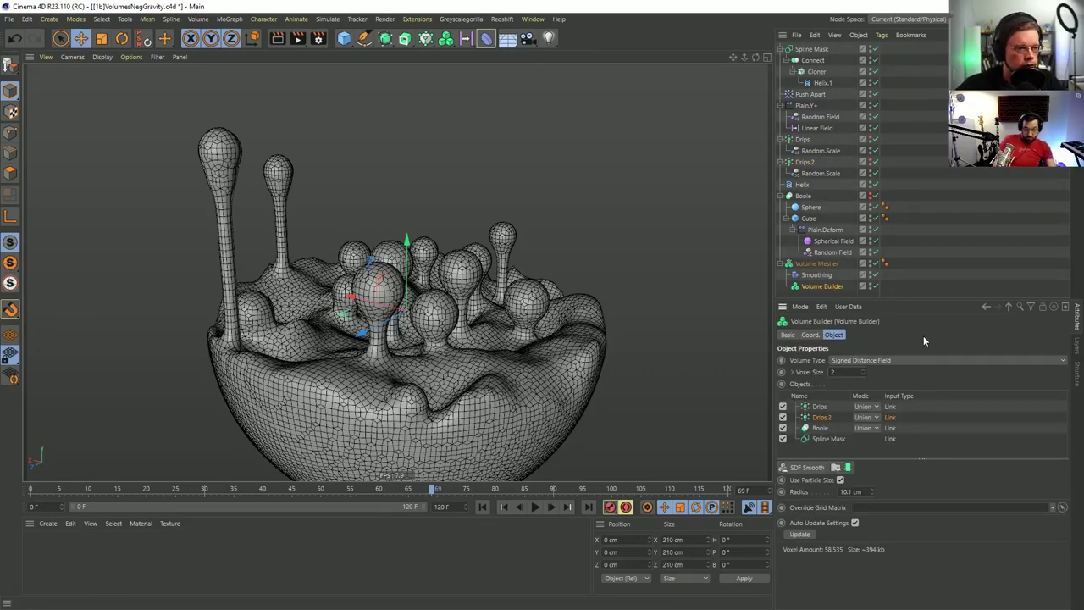
pyautogui.press('Return')
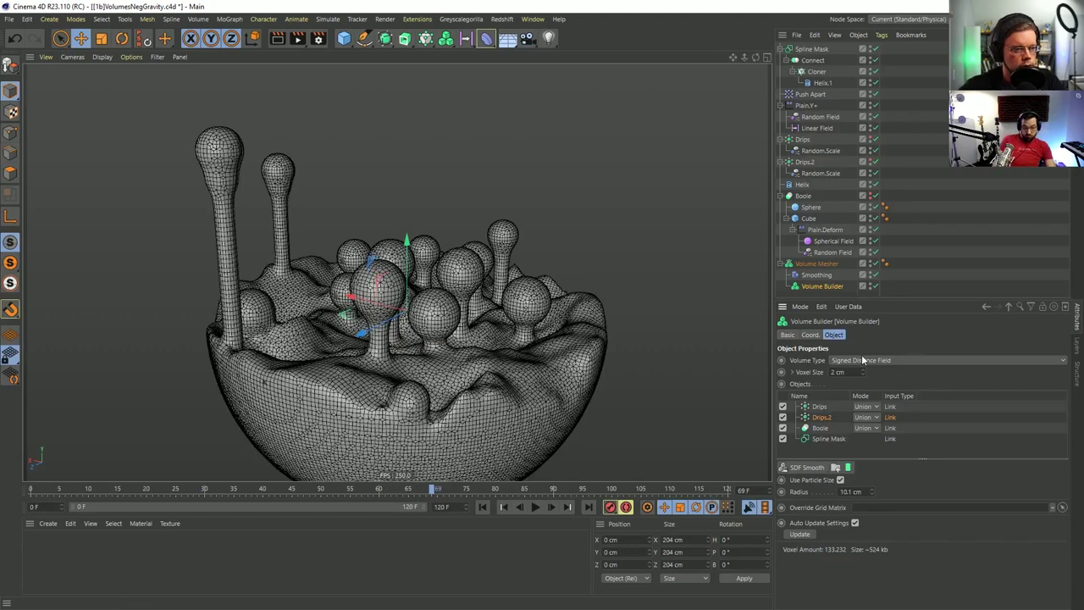
pyautogui.keyDown('alt'); pyautogui.moveTo(406, 296); pyautogui.dragTo(395, 298); pyautogui.keyUp('alt')
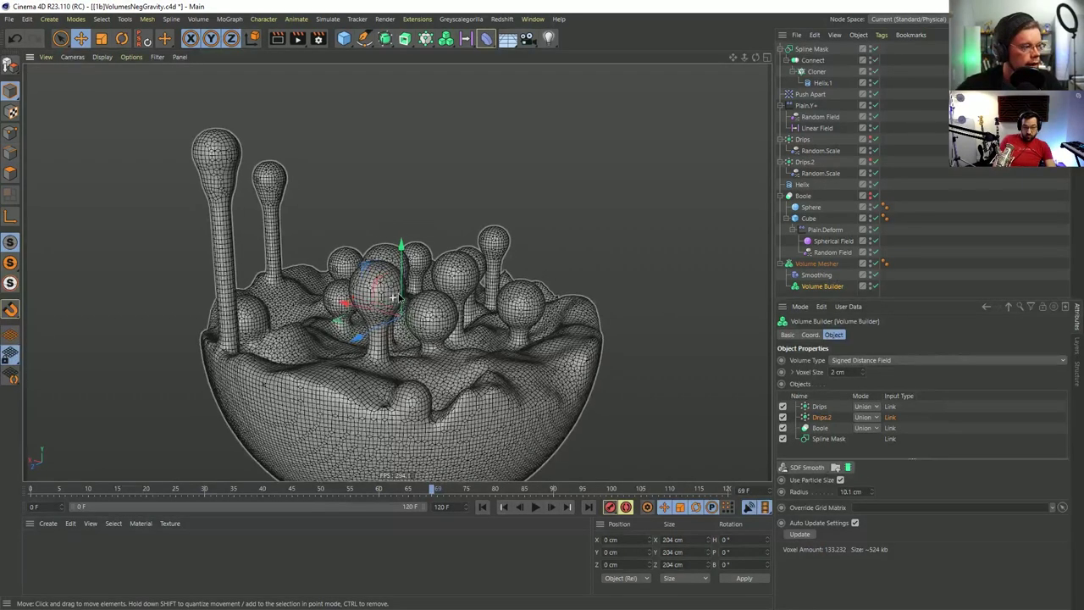
# Set the Smoothing deformer's iterations to 33 and scrub through the animation to frame 67.
pyautogui.click(815, 275)
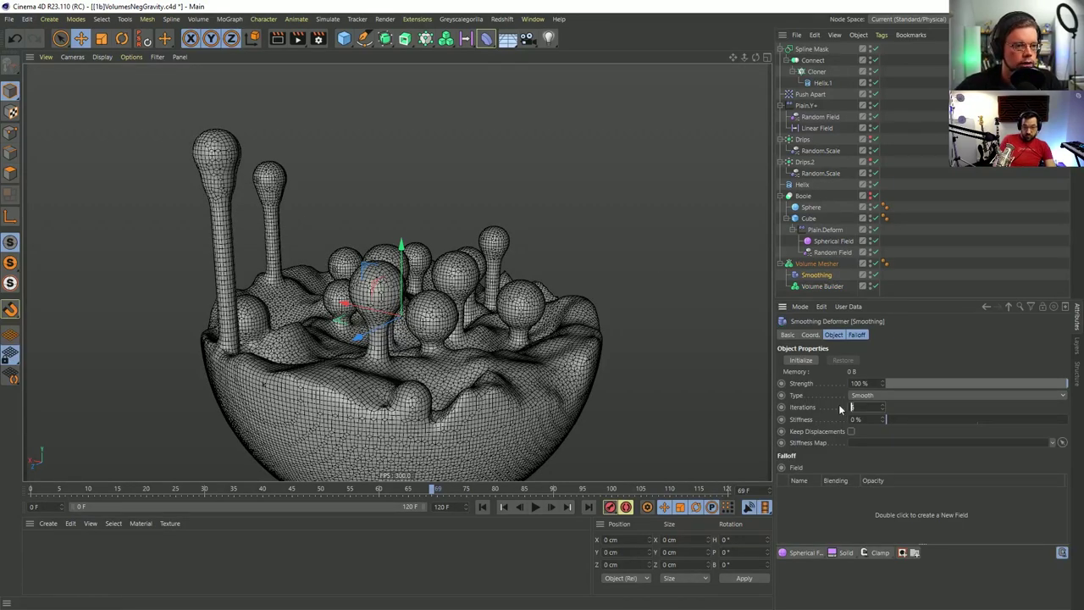
pyautogui.press('Return')
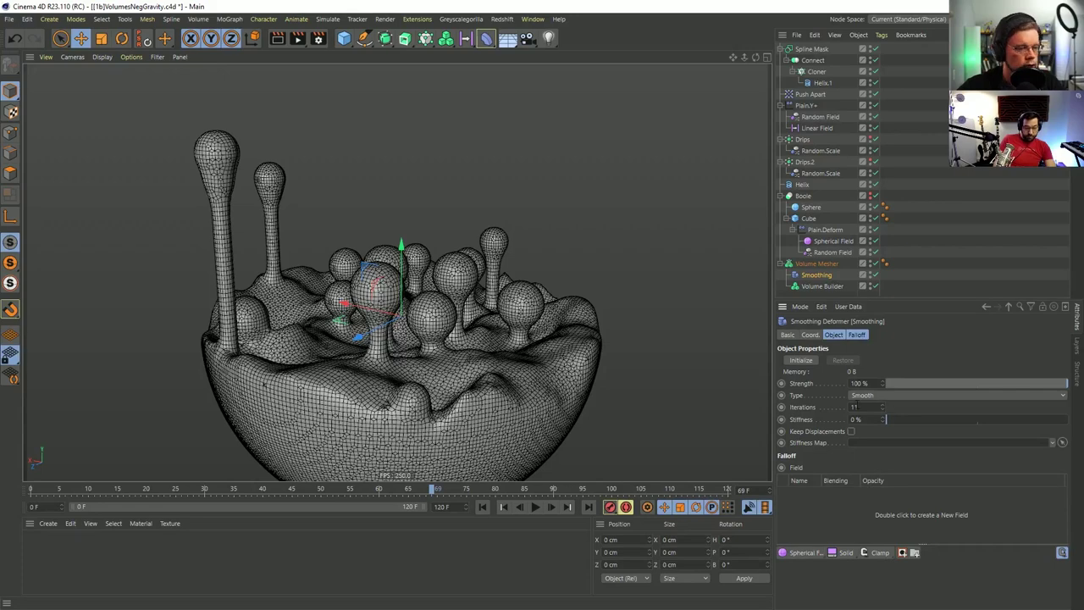
pyautogui.write('33')
pyautogui.press('Return')
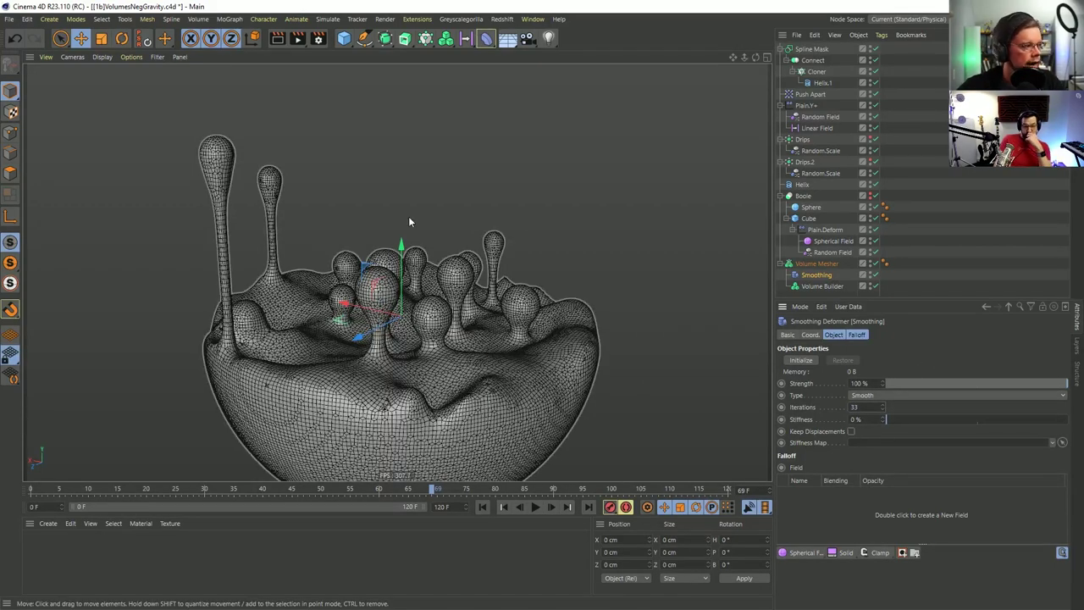
pyautogui.keyDown('alt'); pyautogui.moveTo(462, 370); pyautogui.dragTo(525, 356); pyautogui.keyUp('alt')
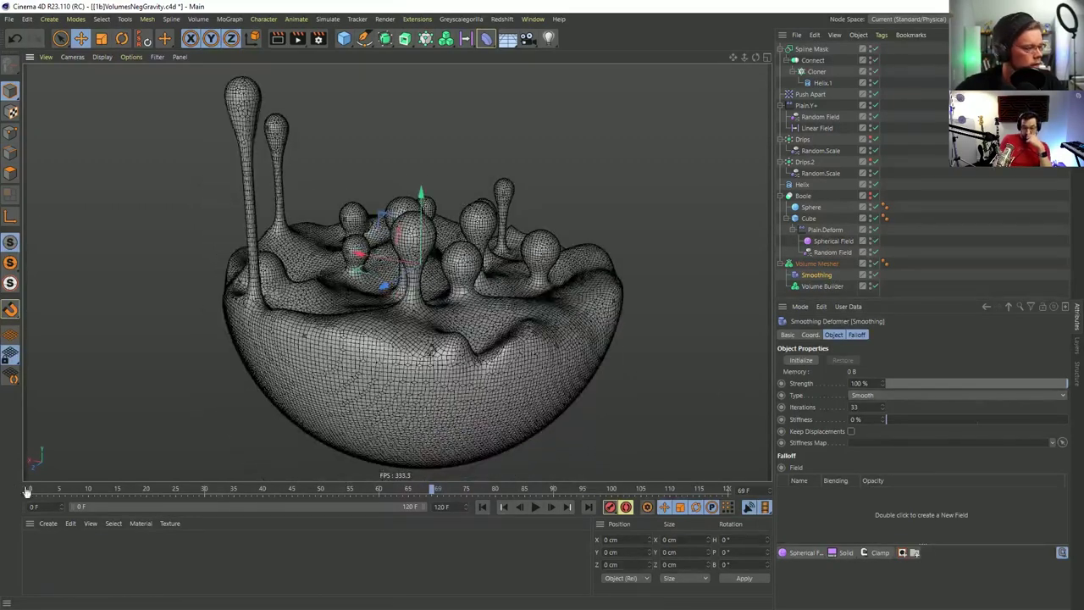
pyautogui.moveTo(60, 492); pyautogui.dragTo(420, 505)
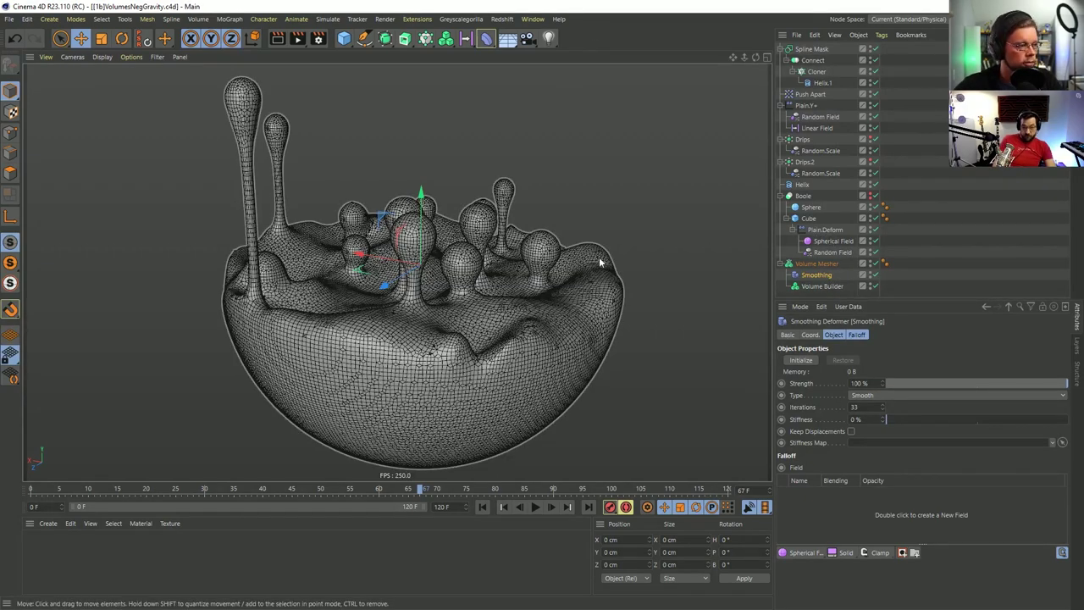
# Turn off the Smoothing deformer and duplicate Plain.Deform into the Volume Mesher without its fields.
pyautogui.click(872, 275)
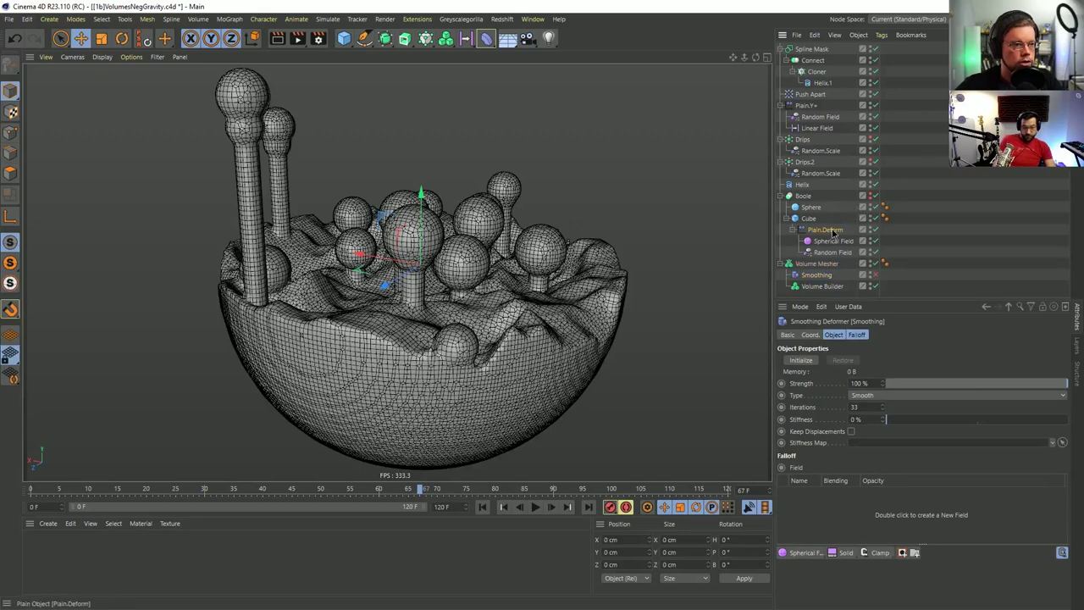
pyautogui.moveTo(830, 232); pyautogui.dragTo(821, 275)
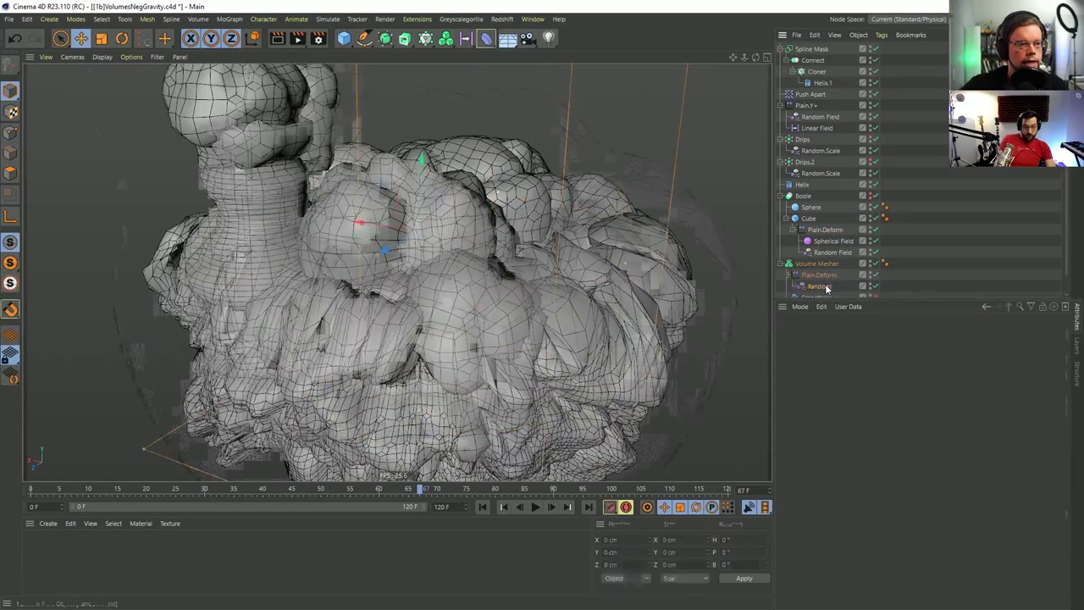
pyautogui.click(857, 334)
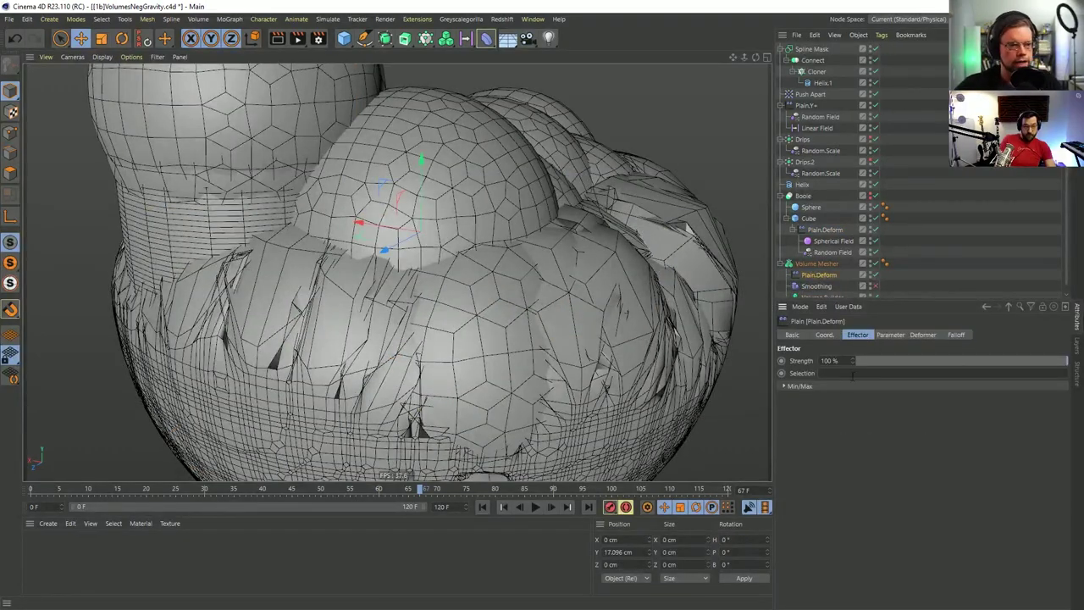
# Set the Z position of the Volume Mesher's Plain.Deform to 5 cm.
pyautogui.click(885, 335)
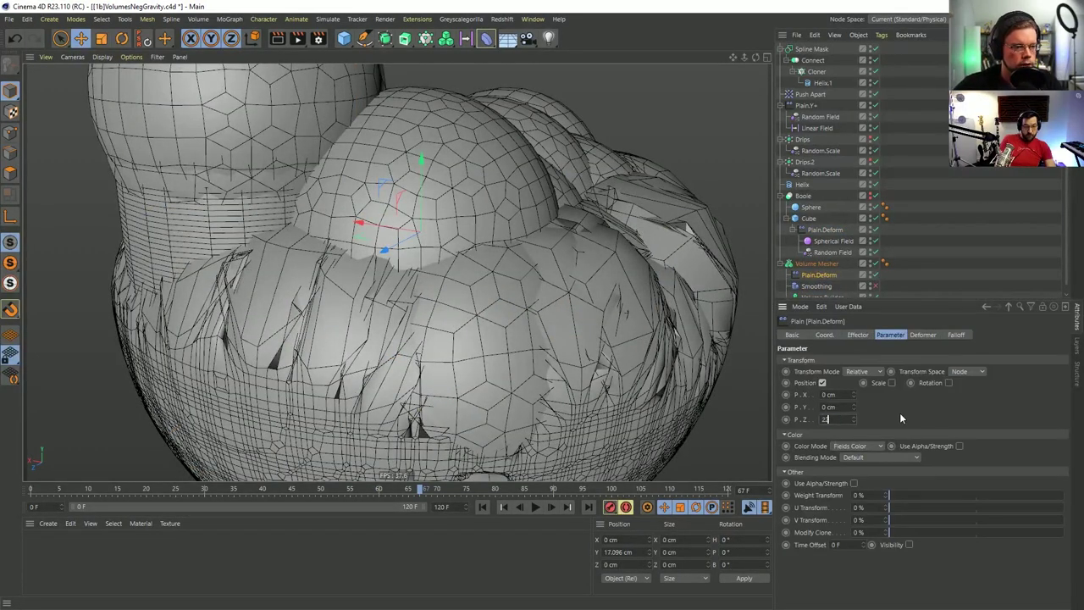
pyautogui.write('22')
pyautogui.press('Return')
pyautogui.write('5')
pyautogui.press('Return')
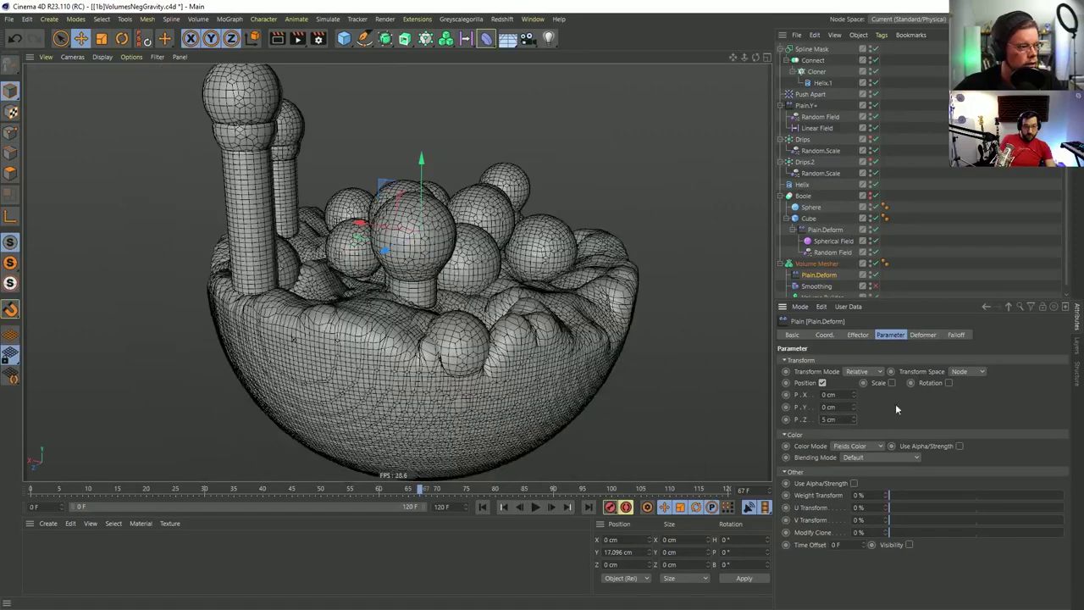
# Add a Random Field to the falloff of the Volume Mesher's Plain.Deform and set its blending to Normal.
pyautogui.click(957, 335)
pyautogui.click(803, 445)
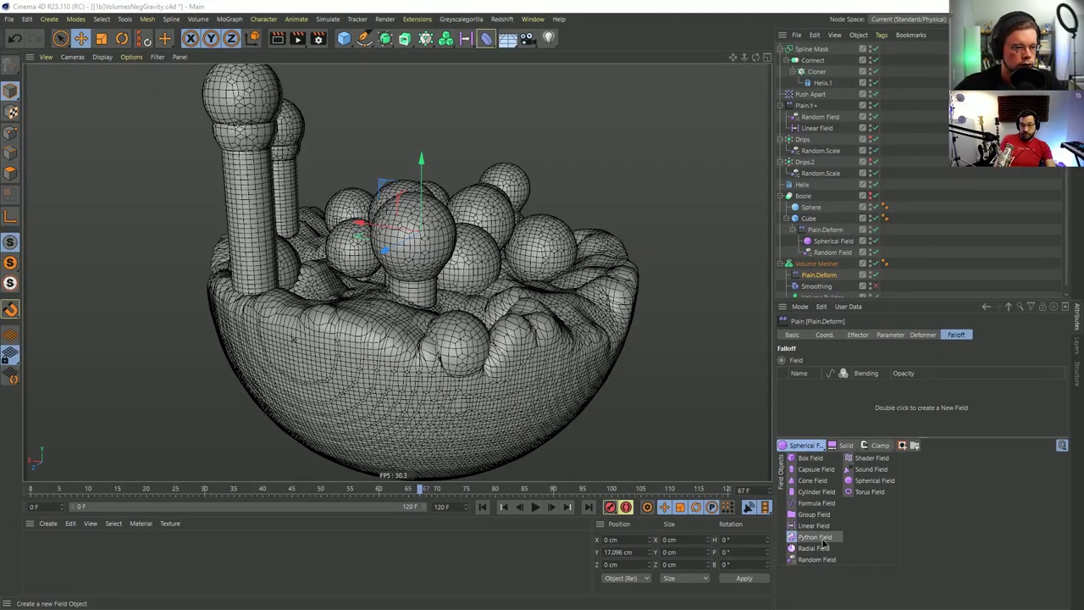
pyautogui.click(816, 559)
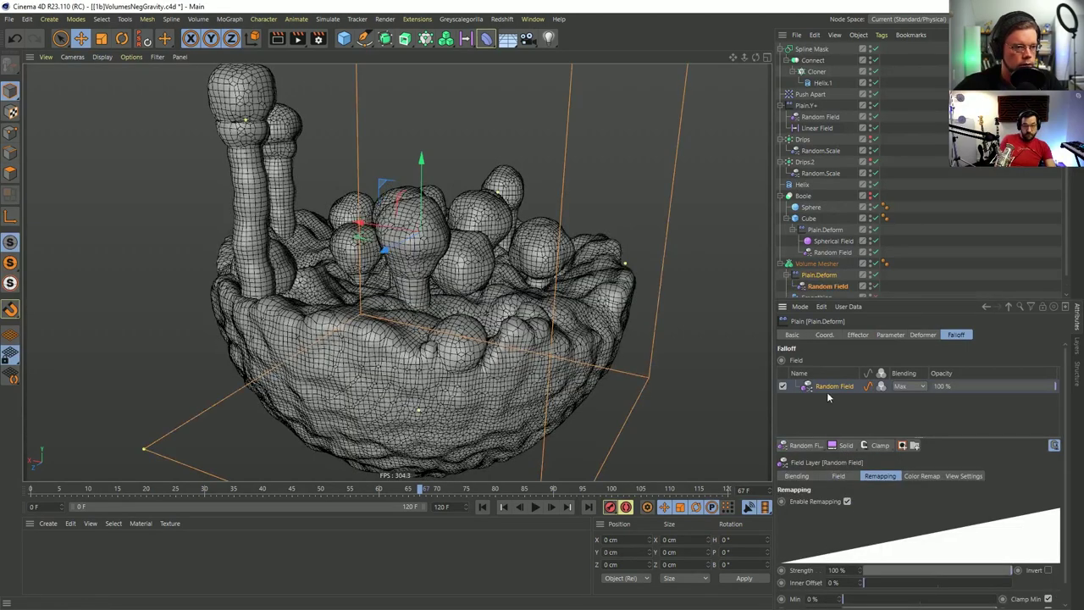
pyautogui.moveTo(864, 294); pyautogui.dragTo(863, 180)
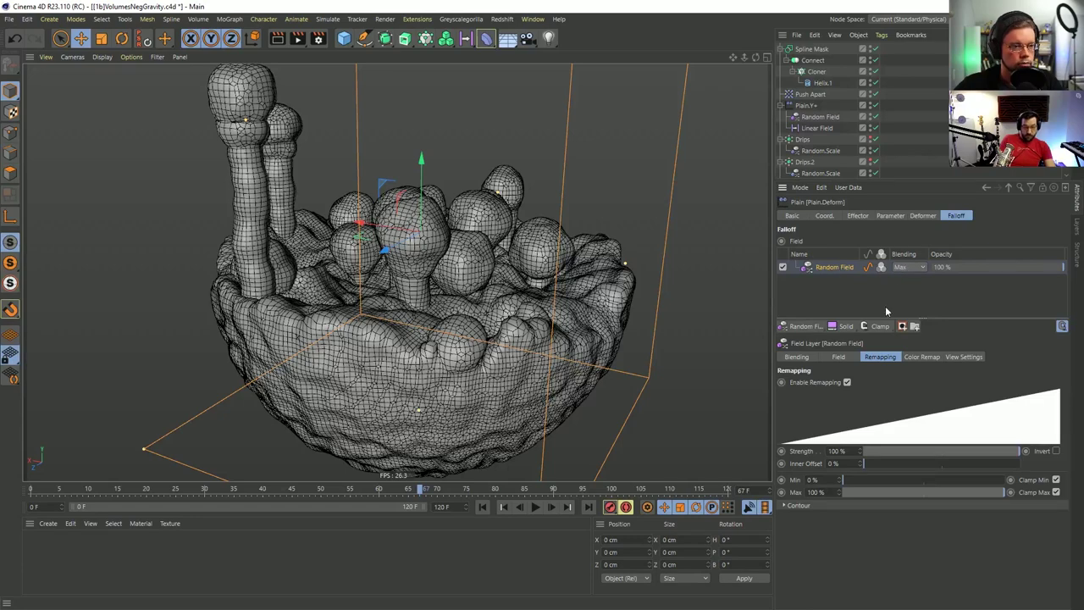
pyautogui.click(904, 268)
pyautogui.click(906, 282)
# Set the new Random Field's noise scale to 143% and its relative scale to 22%, 1100% and 22%.
pyautogui.click(830, 358)
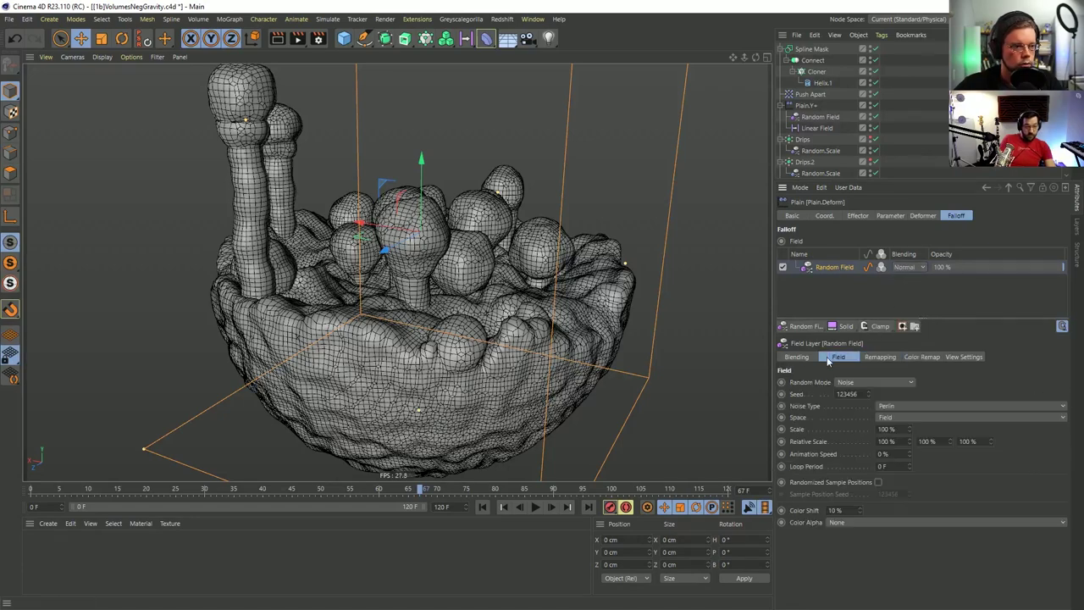
pyautogui.moveTo(910, 431); pyautogui.dragTo(948, 430)
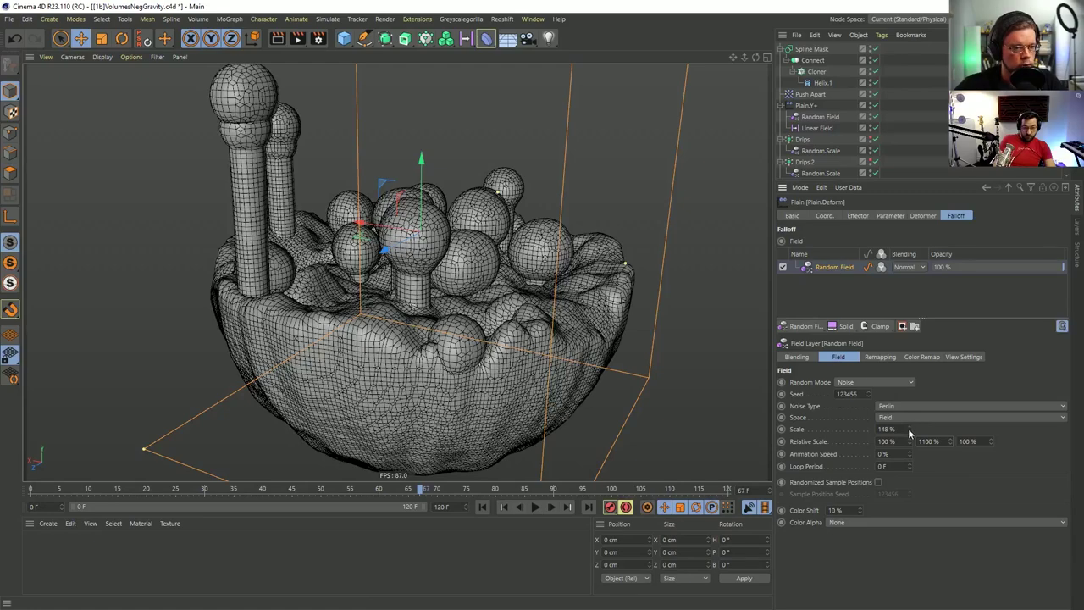
pyautogui.moveTo(908, 427)
pyautogui.mouseDown()
pyautogui.moveTo(887, 427)
pyautogui.moveTo(914, 428)
pyautogui.moveTo(903, 428)
pyautogui.mouseUp()
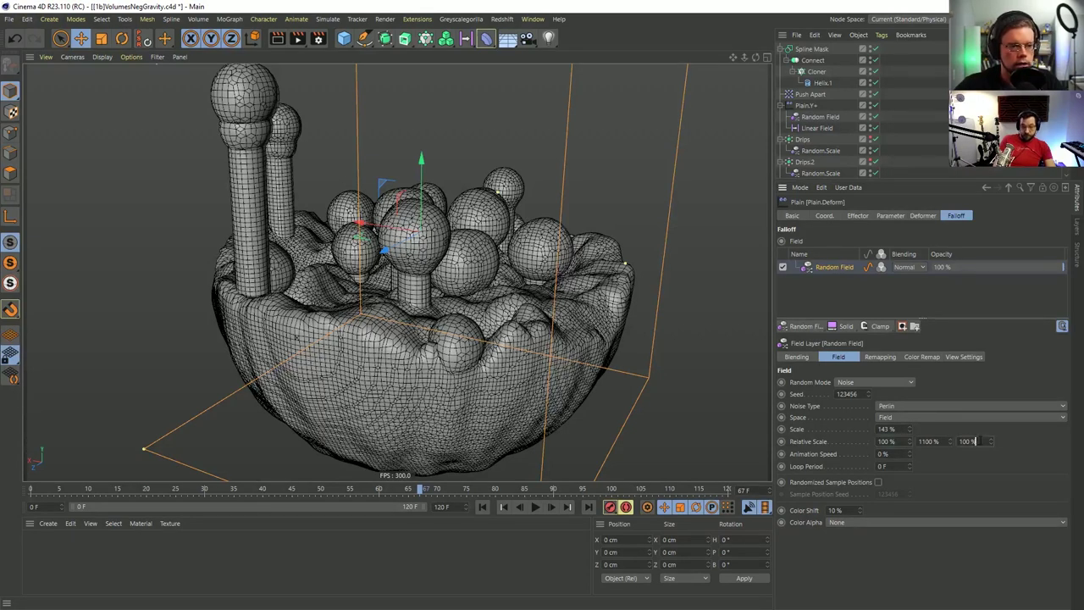
pyautogui.press('Tab')
pyautogui.write('1')
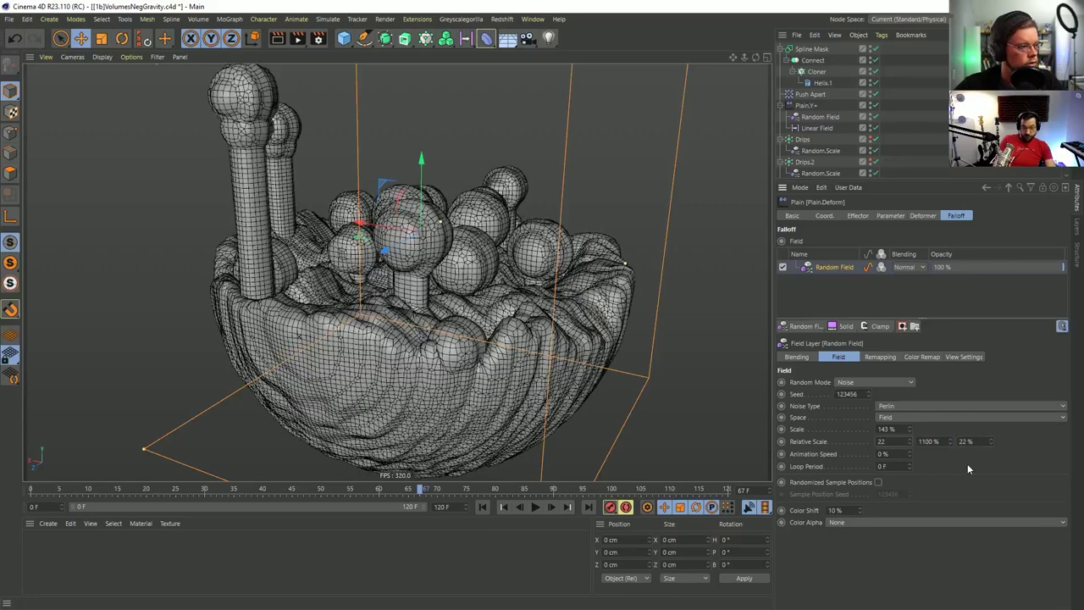
pyautogui.write('2')
pyautogui.press('Return')
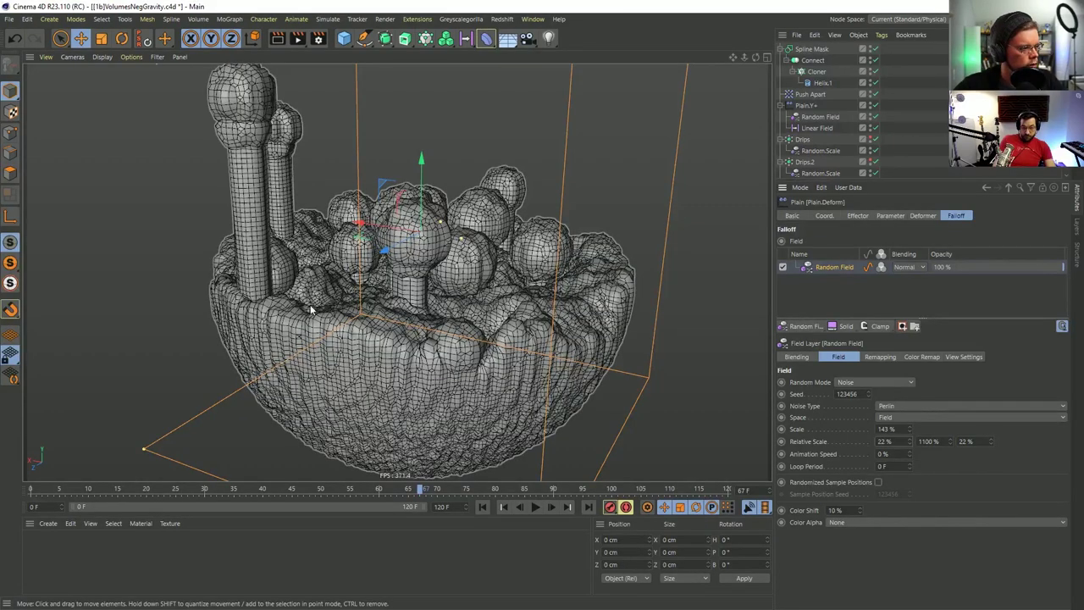
pyautogui.keyDown('alt'); pyautogui.moveTo(310, 310); pyautogui.dragTo(391, 237); pyautogui.keyUp('alt')
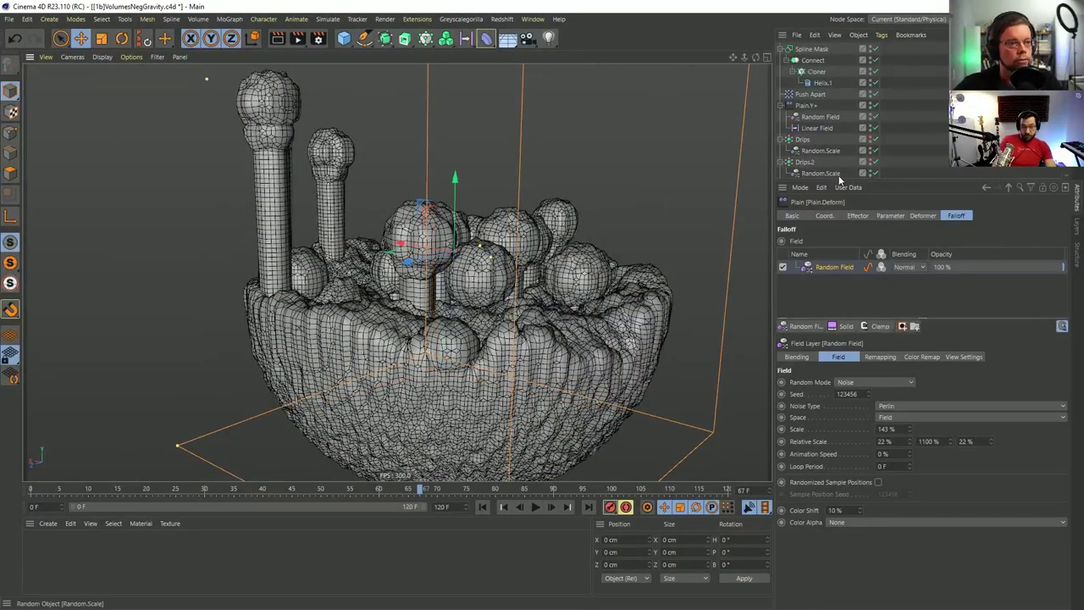
# Review the effector and parameter settings of the Volume Mesher's Plain.Deform.
pyautogui.moveTo(838, 180); pyautogui.dragTo(838, 249)
pyautogui.click(857, 285)
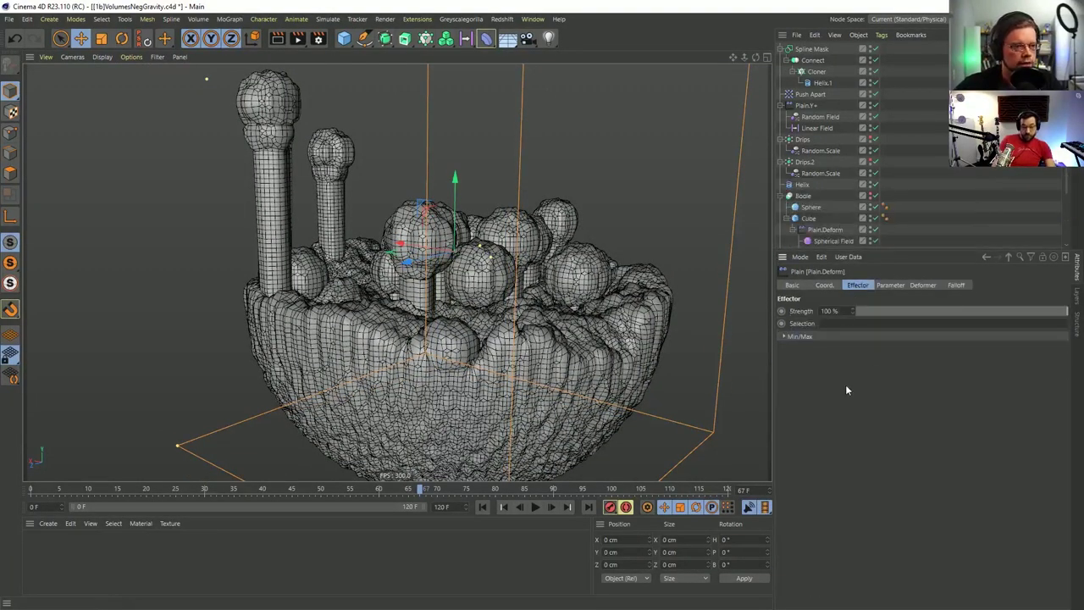
pyautogui.click(890, 285)
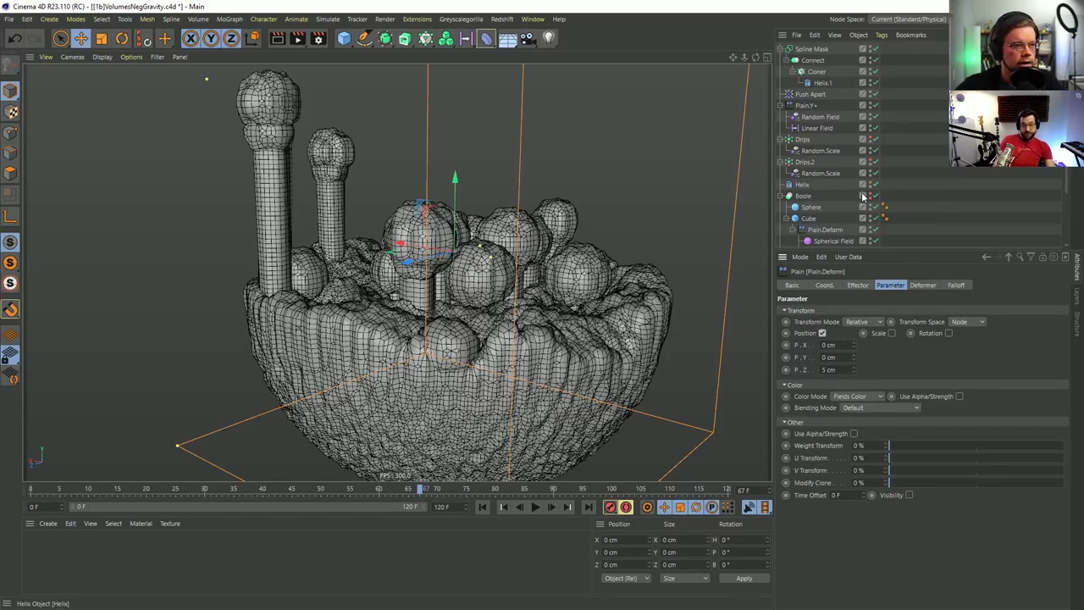
pyautogui.scroll(-2, 836, 225)
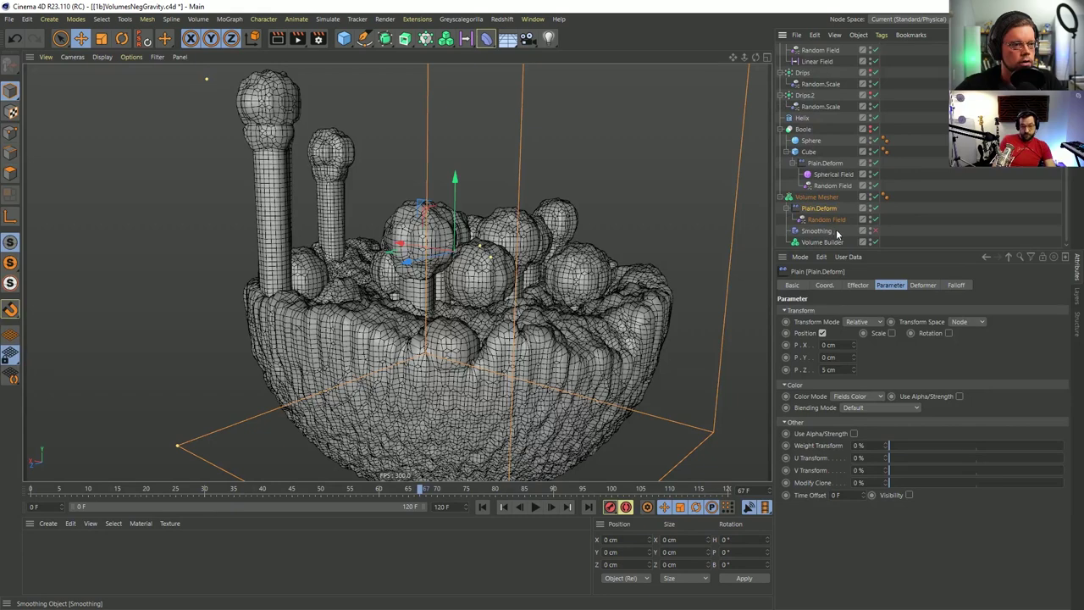
# Enable the Volume Mesher's Smoothing deformer and compare the mesh with its Plain.Deform switched off and on.
pyautogui.click(872, 230)
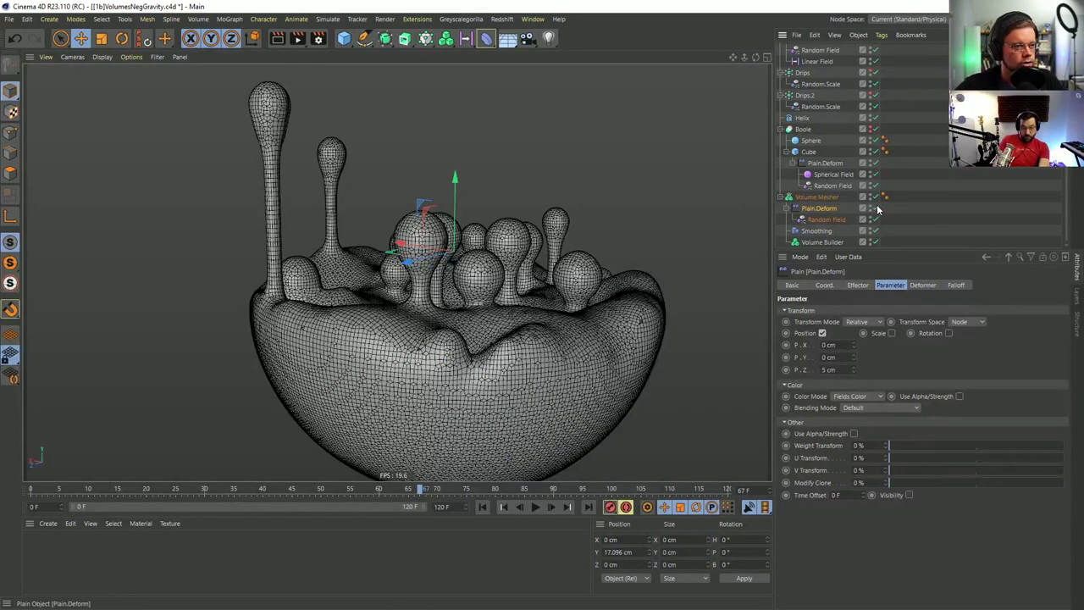
pyautogui.click(877, 209)
pyautogui.click(877, 209)
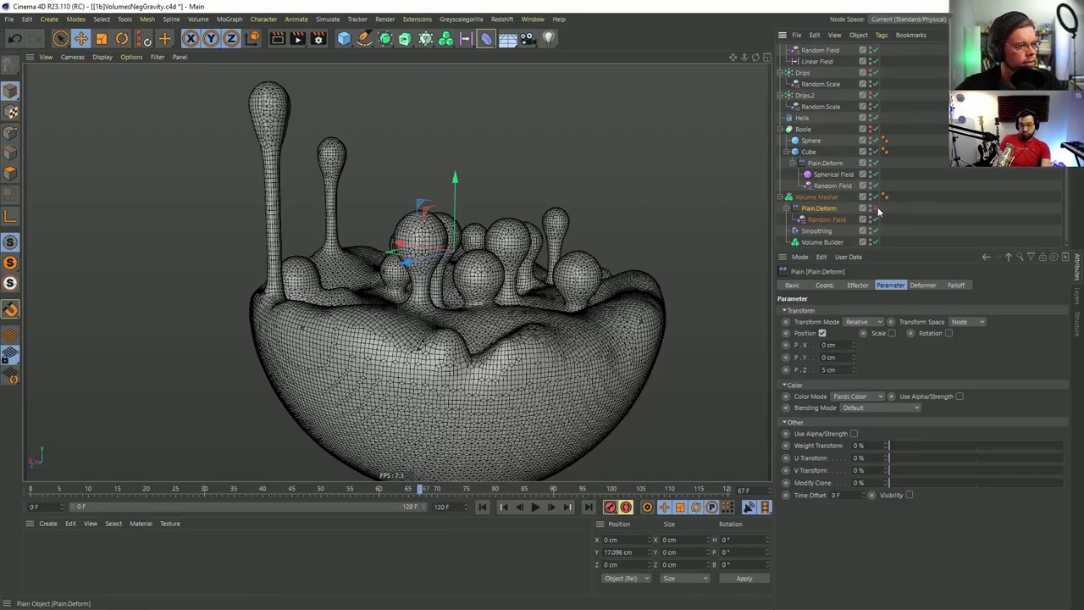
pyautogui.click(877, 209)
pyautogui.click(878, 209)
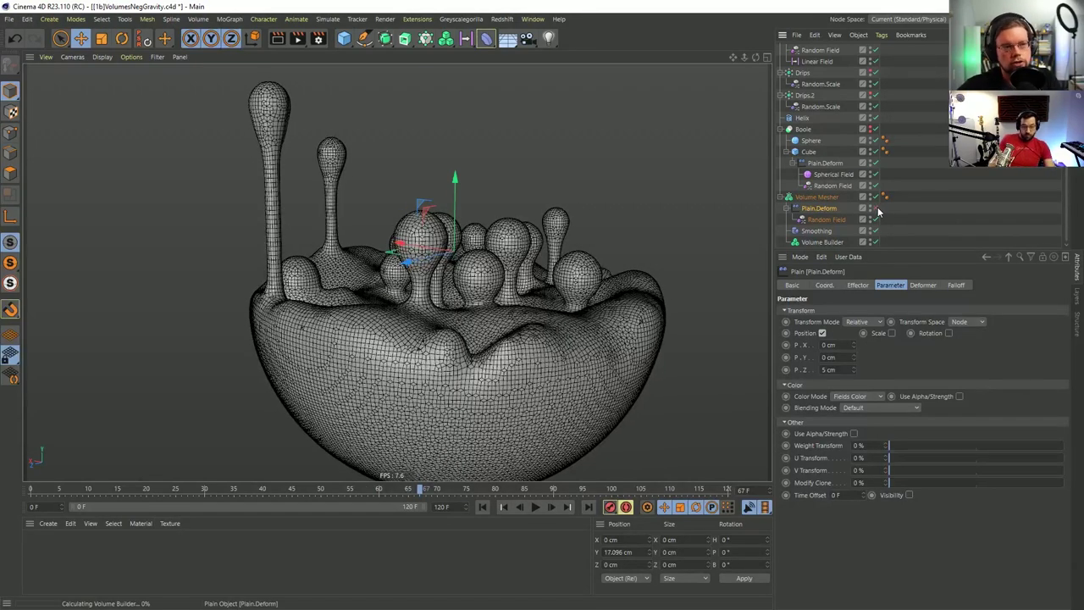
pyautogui.click(877, 209)
pyautogui.click(877, 209)
pyautogui.click(878, 209)
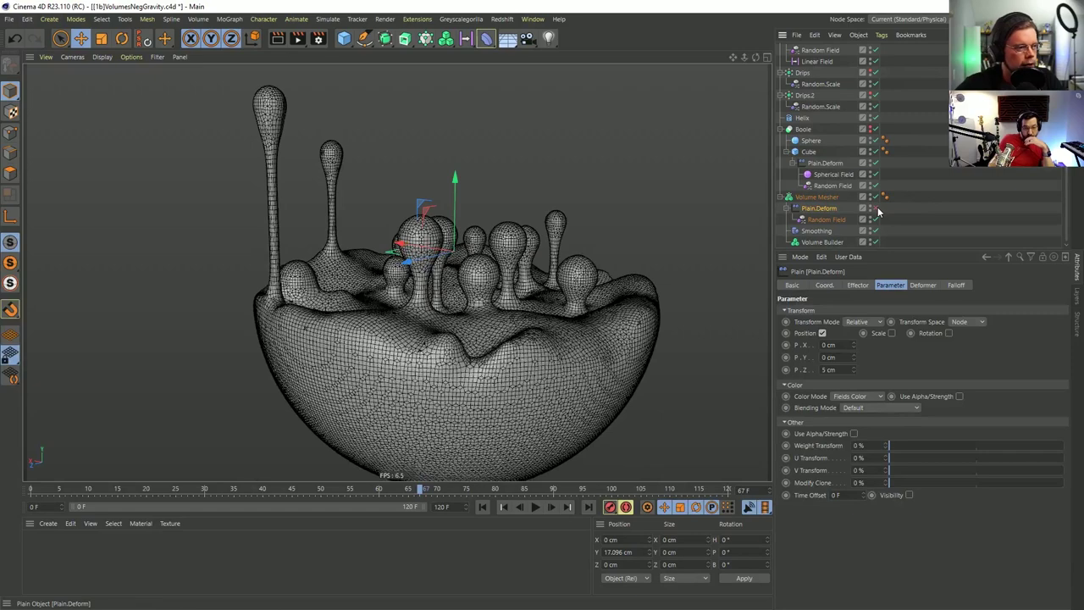
pyautogui.click(877, 209)
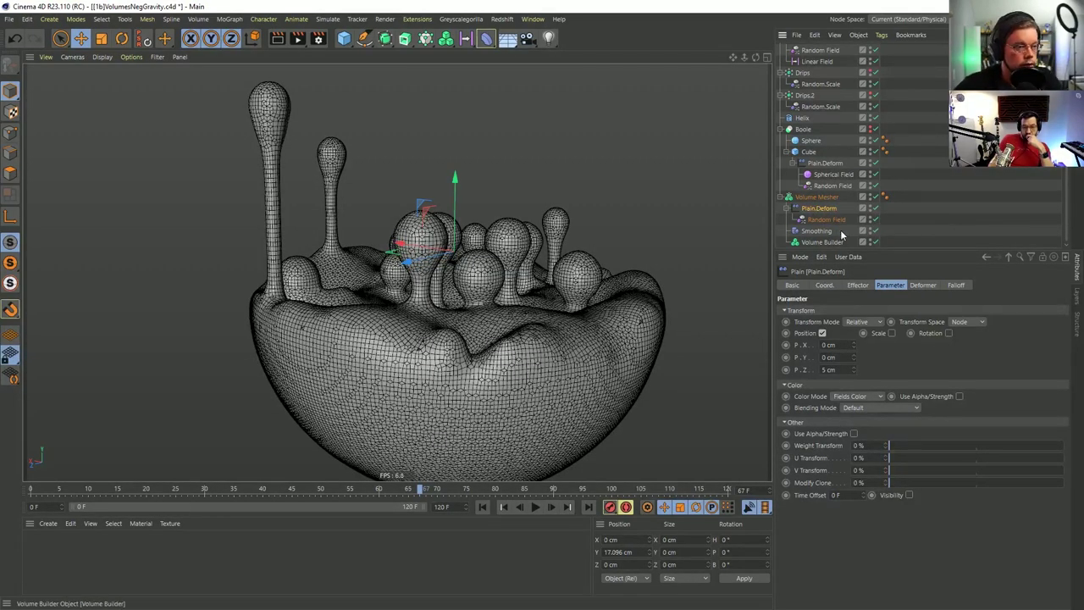
# Move the Volume Mesher's Plain.Deform below Smoothing and set its Z position to 3 cm.
pyautogui.moveTo(811, 209); pyautogui.dragTo(819, 241)
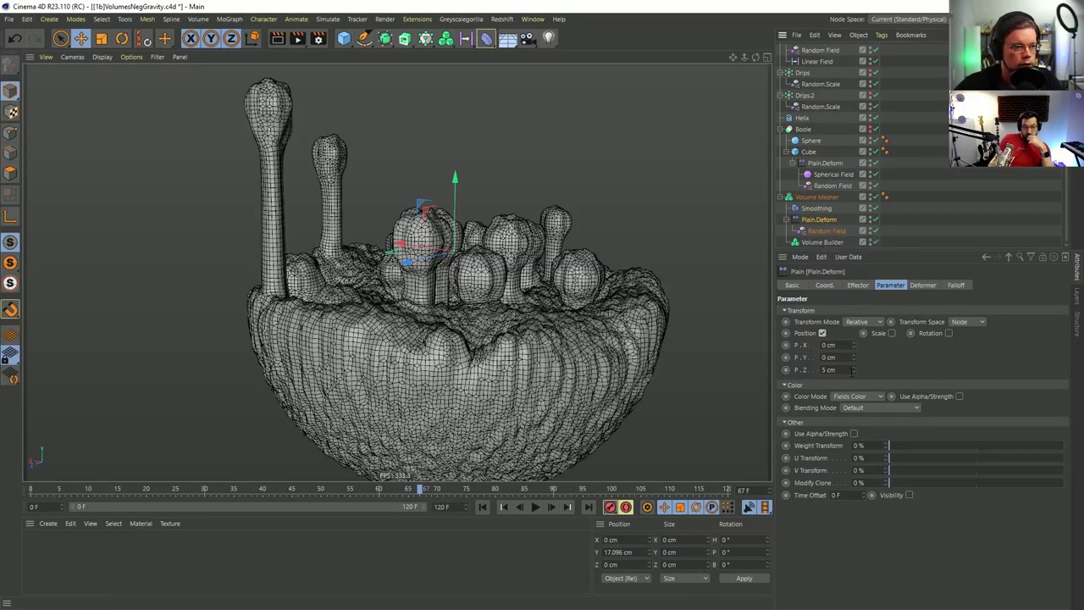
pyautogui.click(852, 372)
pyautogui.click(853, 373)
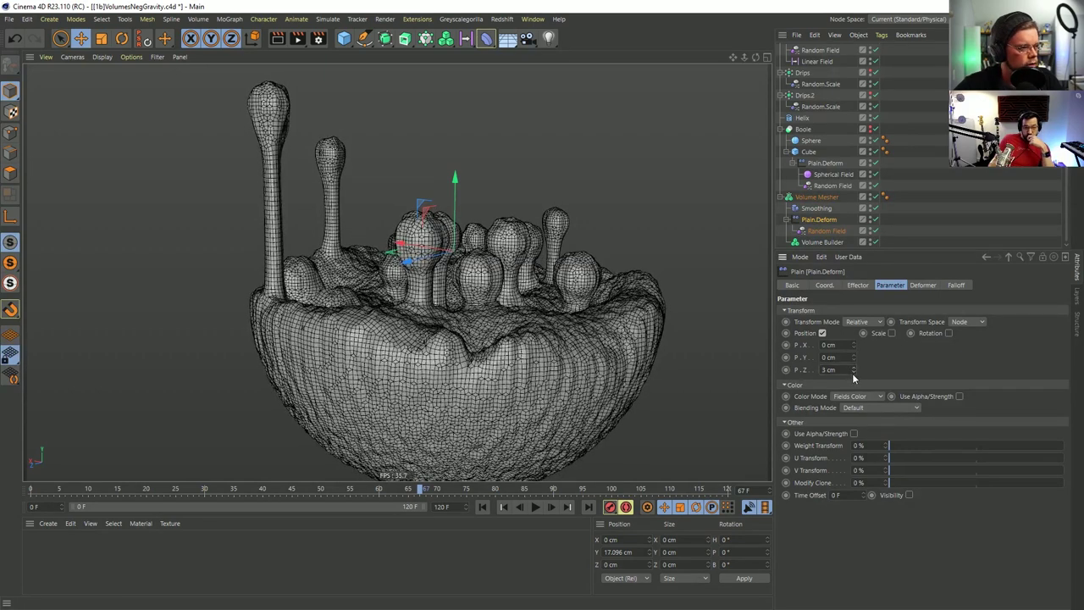
# Place the Smoothing deformer below the Volume Mesher's Plain.Deform and set its iterations to 4.
pyautogui.moveTo(806, 218); pyautogui.dragTo(811, 235)
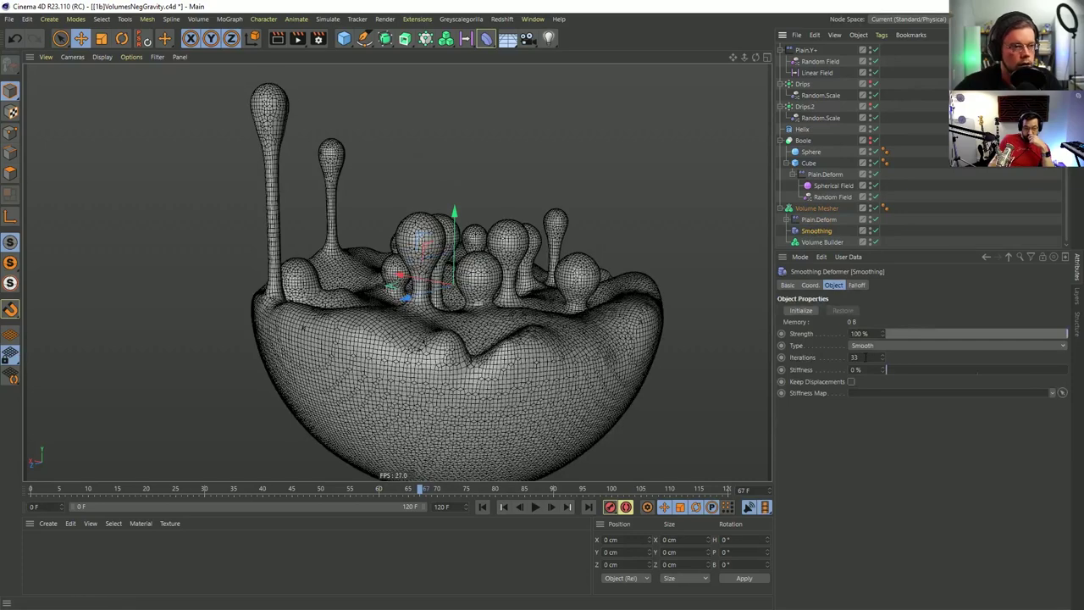
pyautogui.write('1')
pyautogui.press('Return')
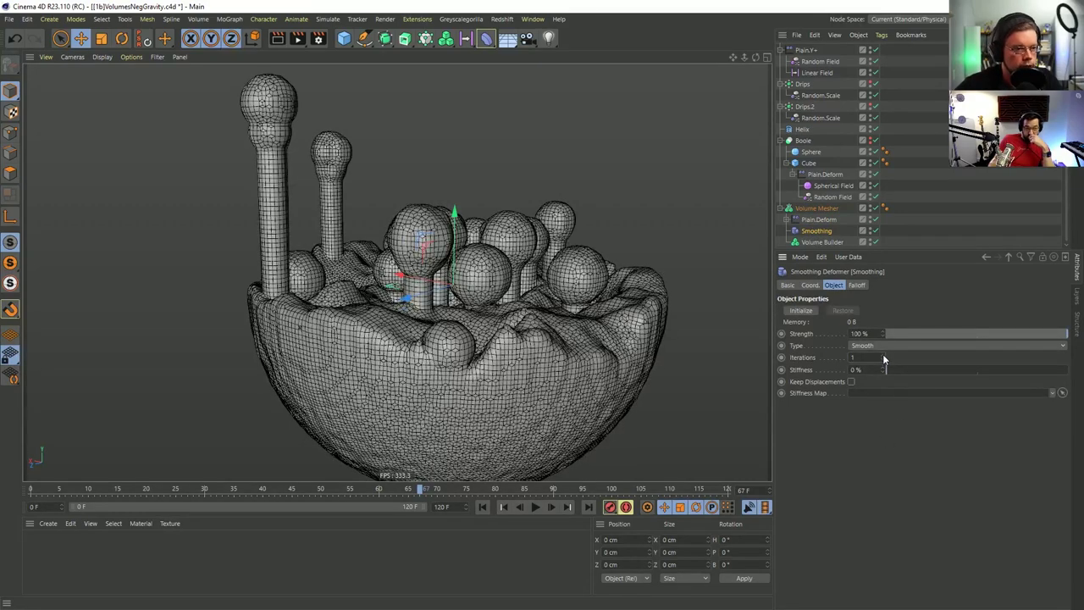
pyautogui.click(883, 359)
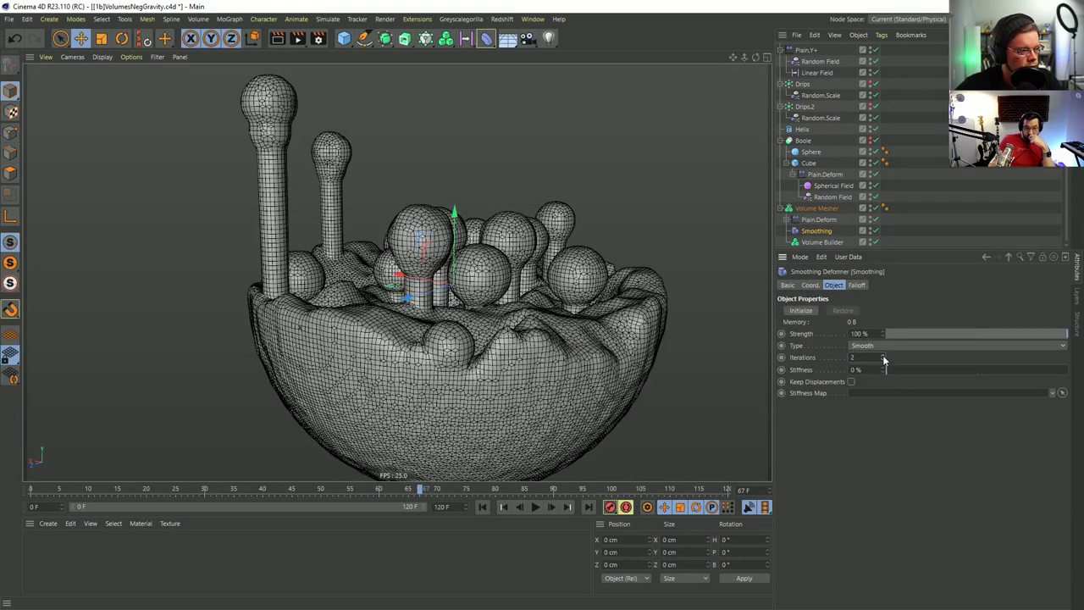
pyautogui.click(883, 359)
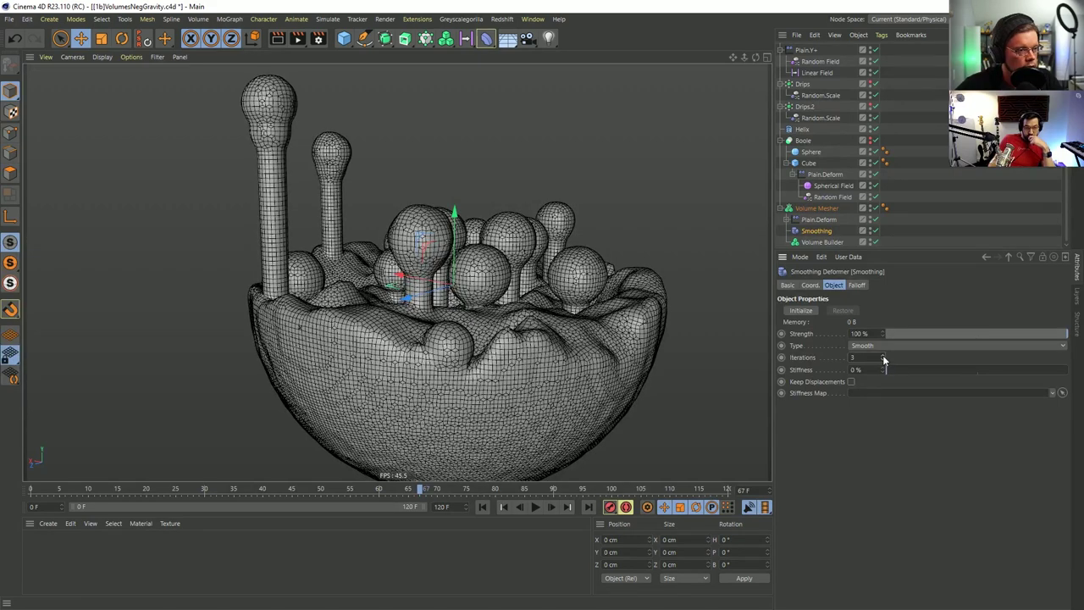
pyautogui.click(883, 359)
# Duplicate the Smoothing deformer above Plain.Deform and set the copy's iterations to 33.
pyautogui.keyDown('ctrl'); pyautogui.moveTo(817, 230); pyautogui.dragTo(817, 220); pyautogui.keyUp('ctrl')
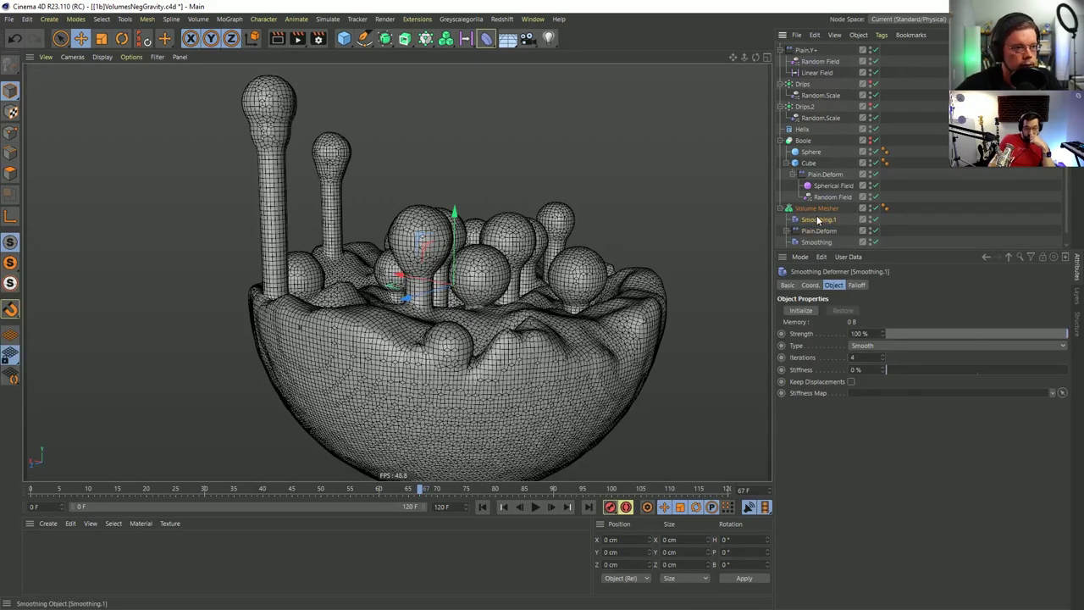
pyautogui.write('33')
pyautogui.press('Return')
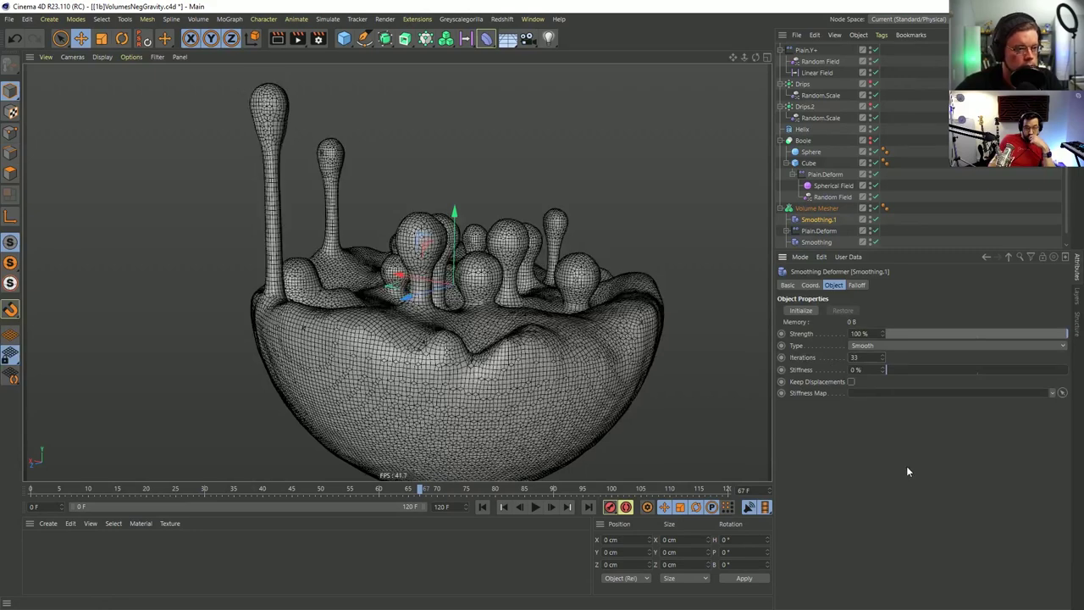
# Set the iterations of the Smoothing deformer below Plain.Deform to 6.
pyautogui.moveTo(813, 222); pyautogui.dragTo(818, 237)
pyautogui.click(819, 237)
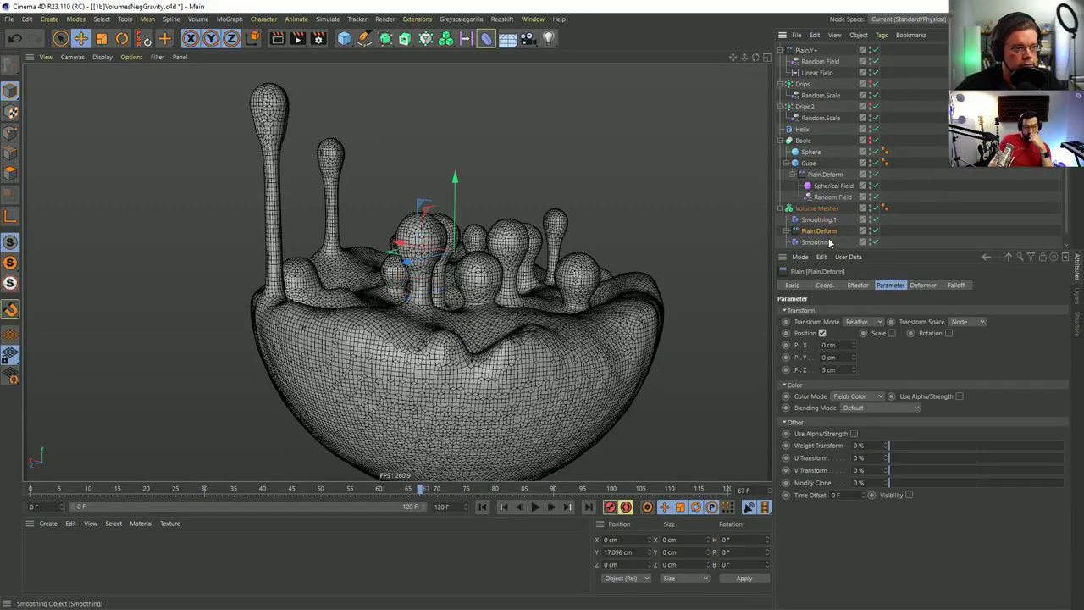
pyautogui.click(818, 242)
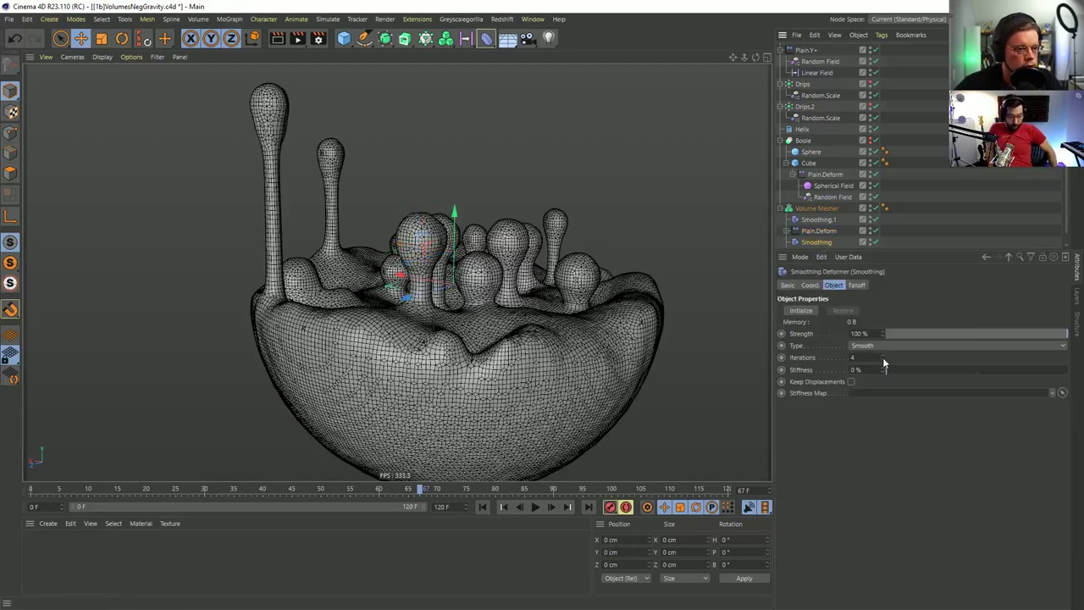
pyautogui.moveTo(883, 359); pyautogui.dragTo(883, 359)
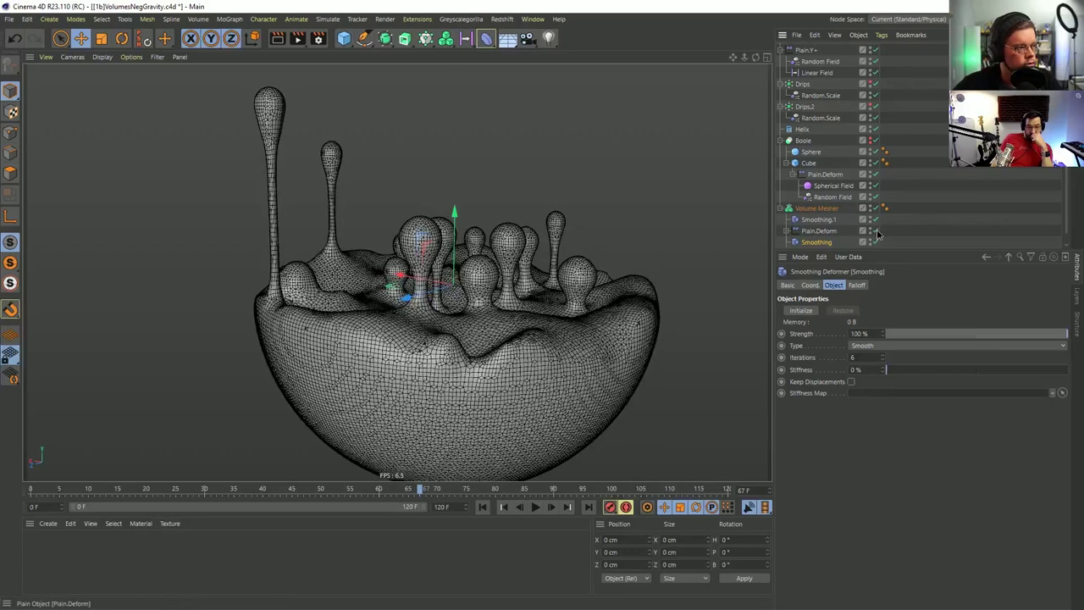
# Compare the mesh with the Volume Mesher's Plain.Deform off and on, and set its Z position to -3 cm.
pyautogui.click(875, 230)
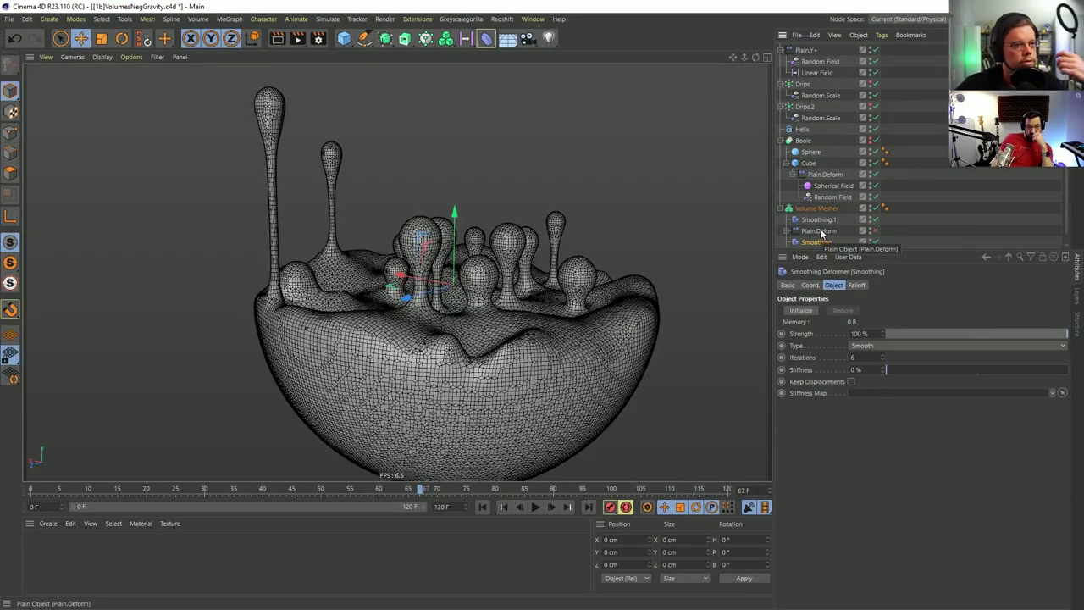
pyautogui.click(819, 231)
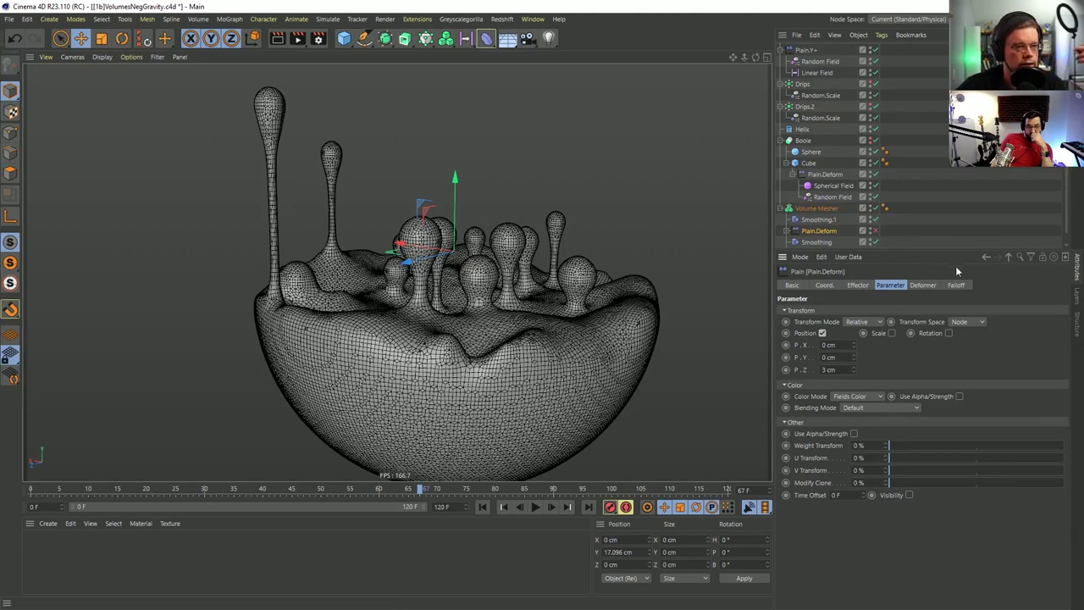
pyautogui.click(876, 235)
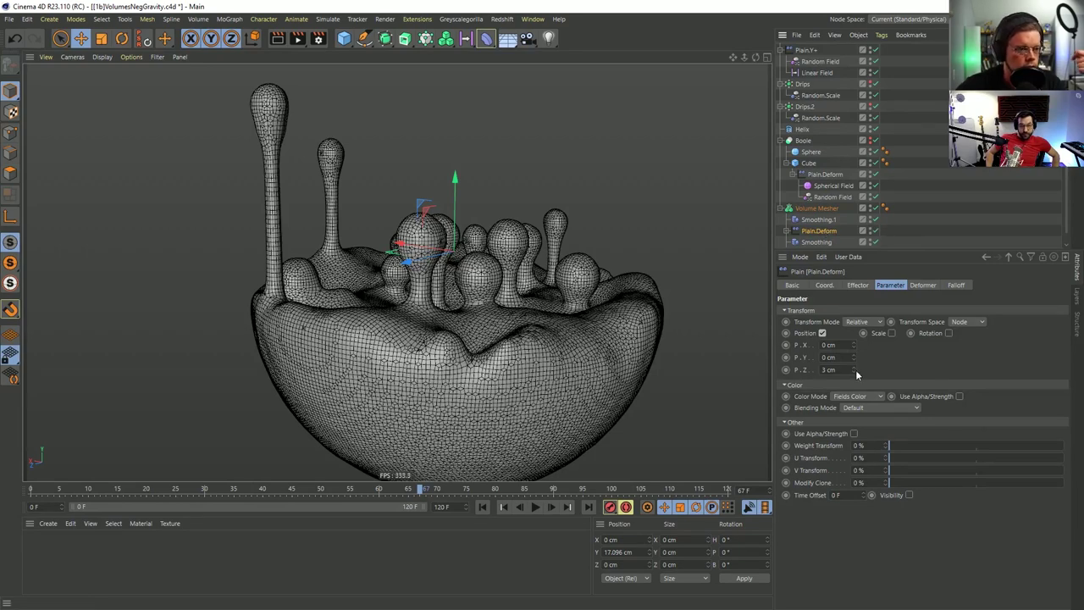
pyautogui.moveTo(853, 372)
pyautogui.mouseDown()
pyautogui.moveTo(853, 383)
pyautogui.moveTo(854, 369)
pyautogui.mouseUp()
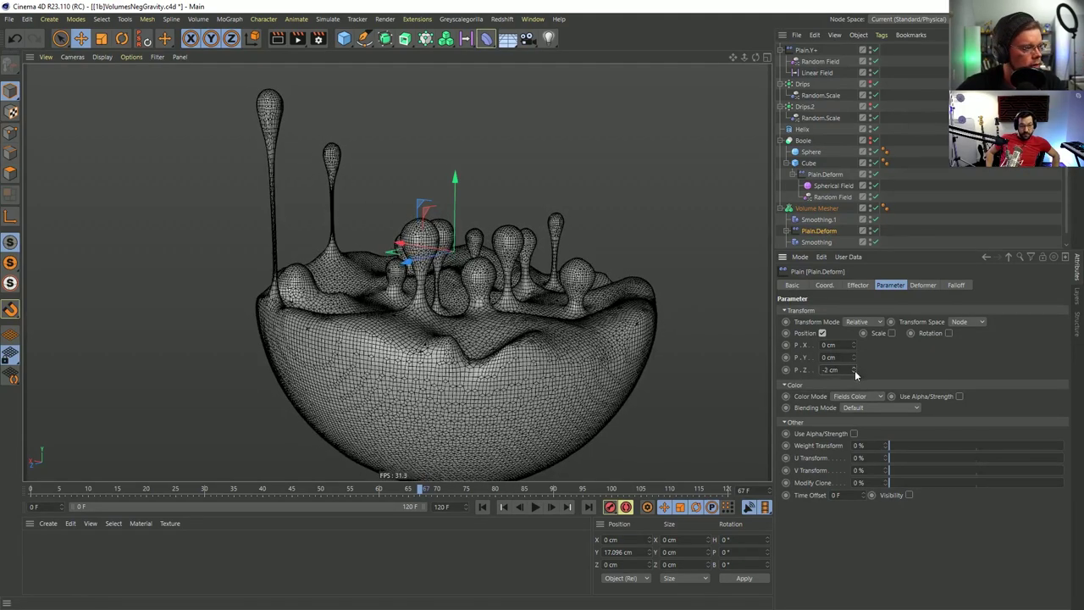
pyautogui.click(854, 370)
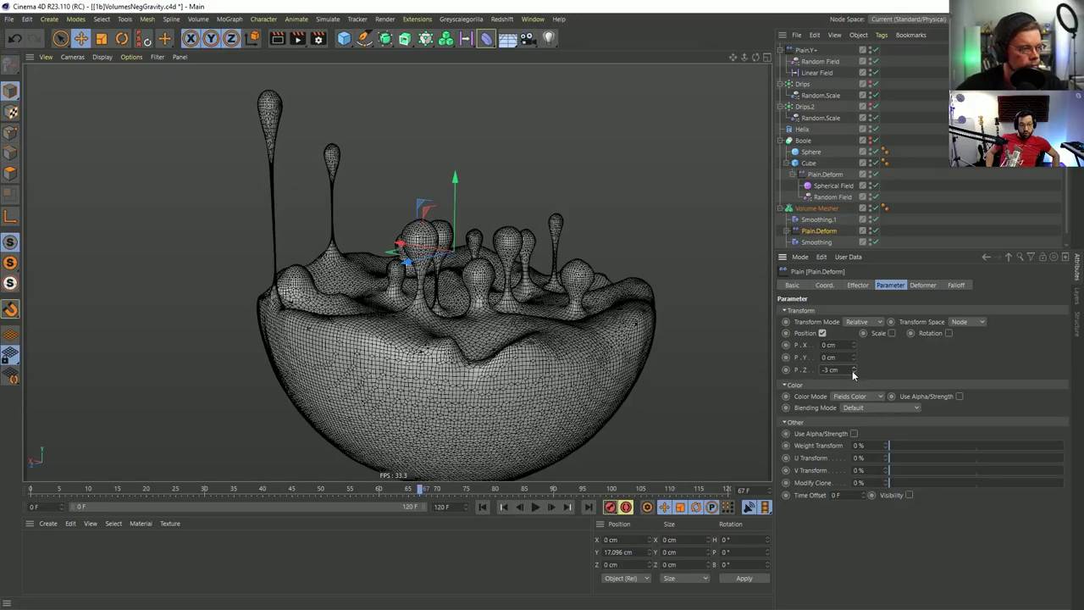
# Inspect the thin drip stems up close and set the lower Smoothing deformer's iterations to 15.
pyautogui.click(607, 242)
pyautogui.scroll(5, 274, 173)
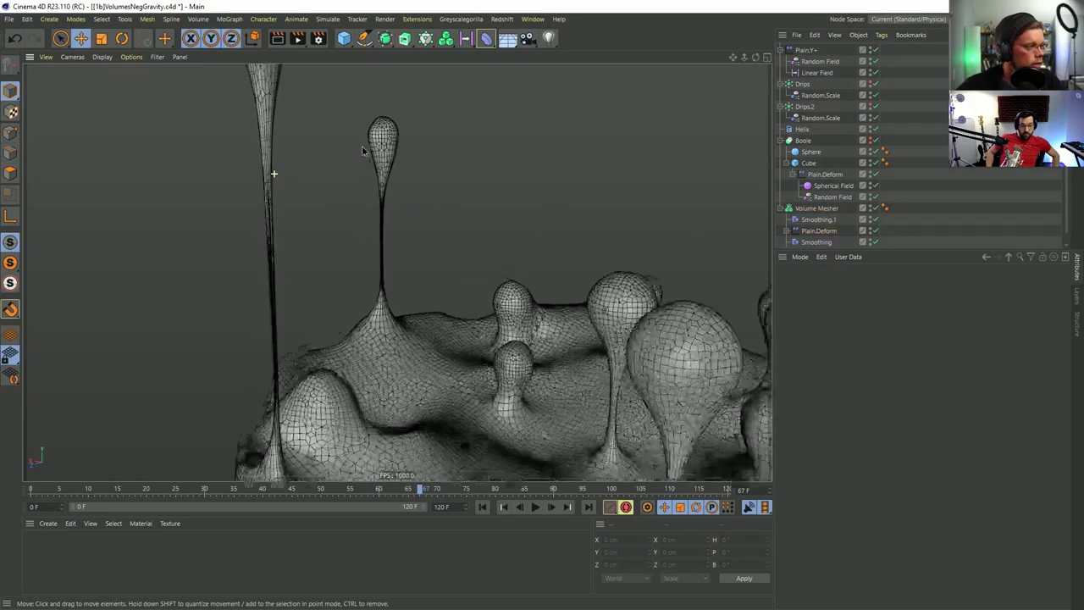
pyautogui.keyDown('alt'); pyautogui.moveTo(361, 149); pyautogui.dragTo(382, 144); pyautogui.keyUp('alt')
pyautogui.keyDown('alt'); pyautogui.moveTo(269, 308); pyautogui.dragTo(306, 258); pyautogui.keyUp('alt')
pyautogui.click(818, 242)
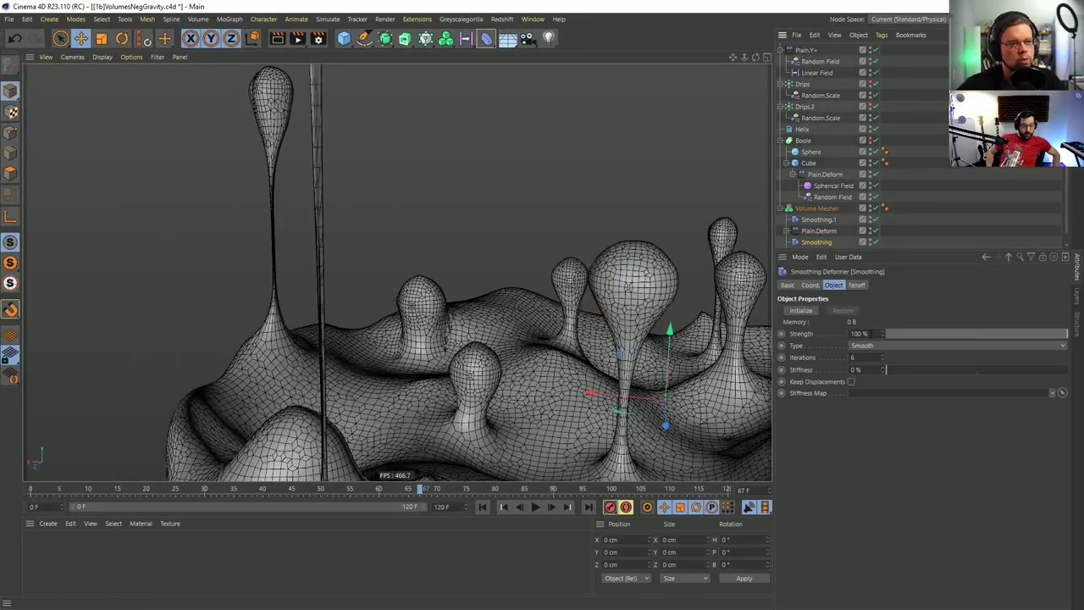
pyautogui.moveTo(883, 357); pyautogui.dragTo(884, 355)
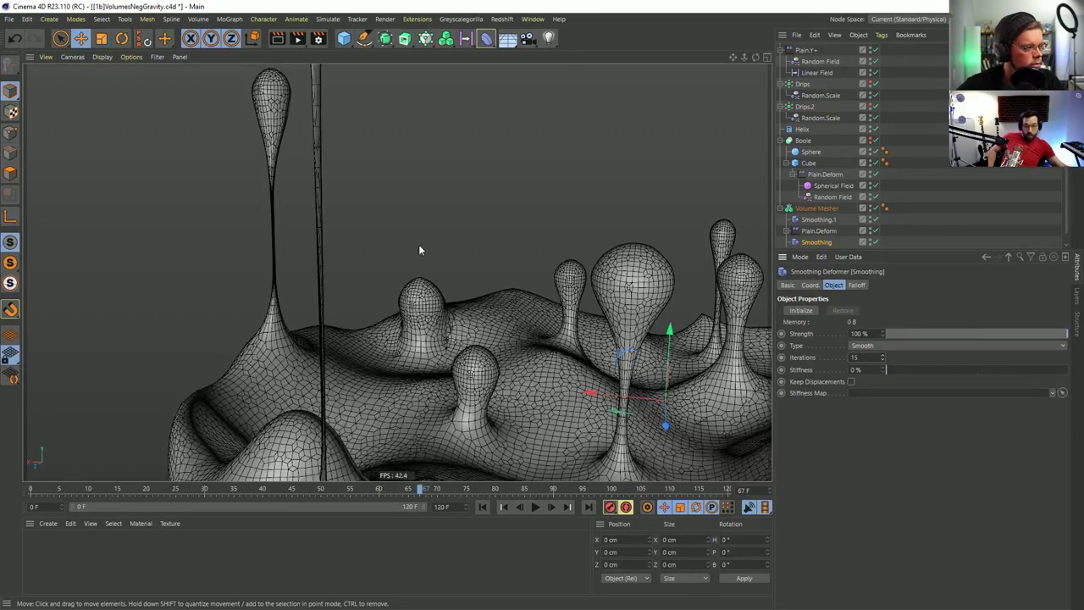
# Set the Z position of the Volume Mesher's Plain.Deform to -2.5 cm.
pyautogui.keyDown('alt'); pyautogui.moveTo(418, 244); pyautogui.dragTo(398, 223); pyautogui.keyUp('alt')
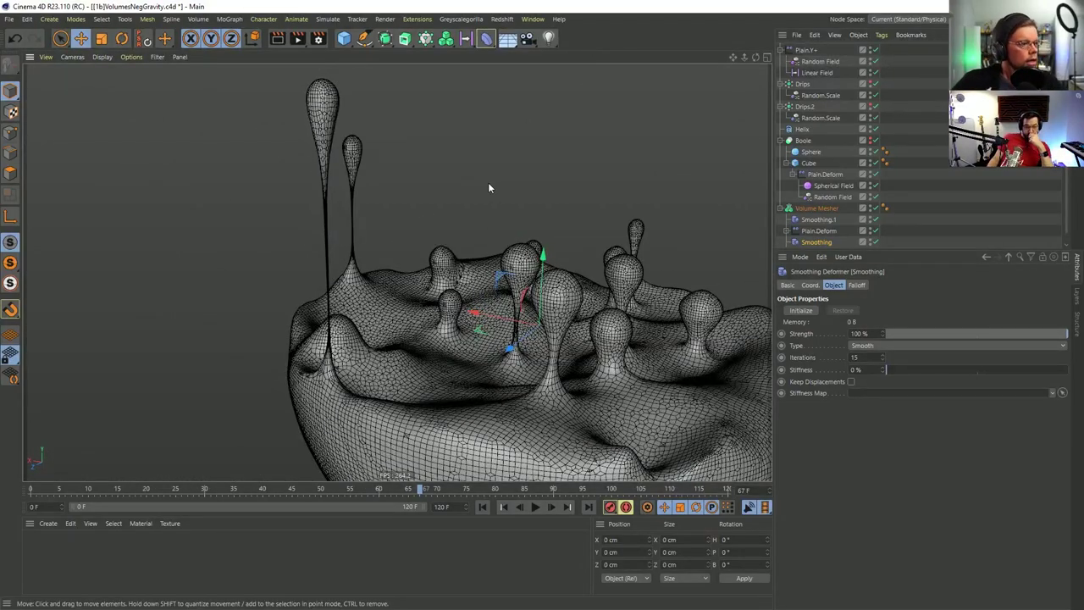
pyautogui.keyDown('alt'); pyautogui.moveTo(330, 220); pyautogui.dragTo(704, 343); pyautogui.keyUp('alt')
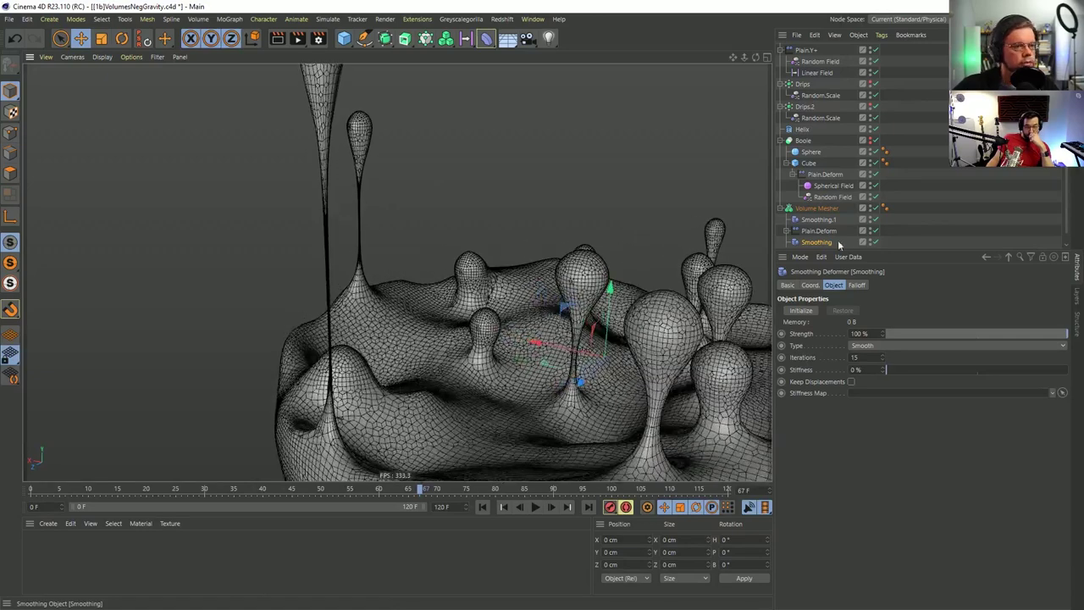
pyautogui.keyDown('alt'); pyautogui.moveTo(327, 243); pyautogui.dragTo(380, 282); pyautogui.keyUp('alt')
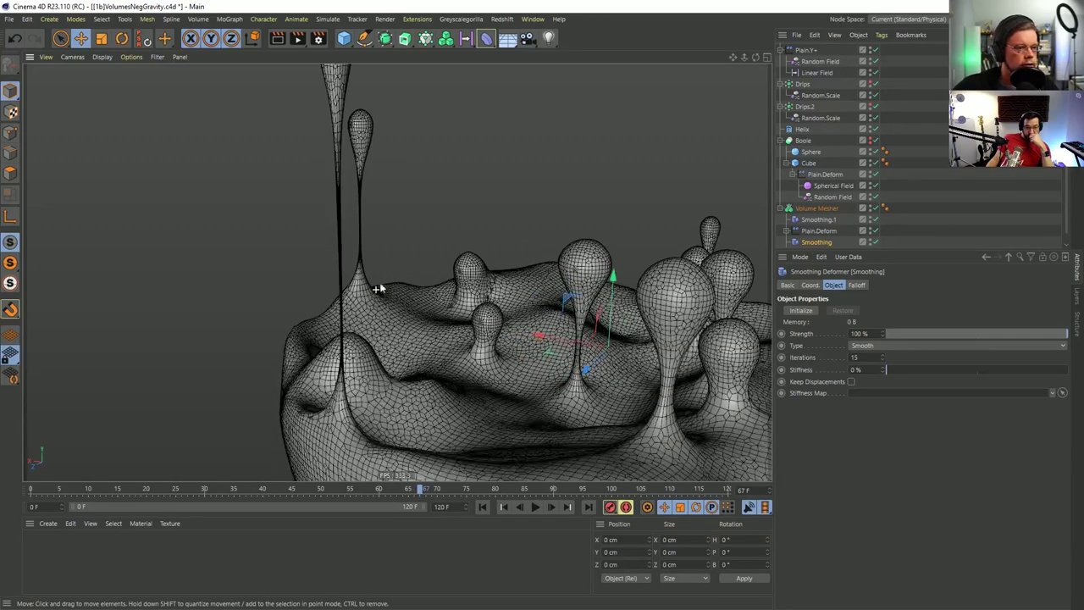
pyautogui.click(818, 230)
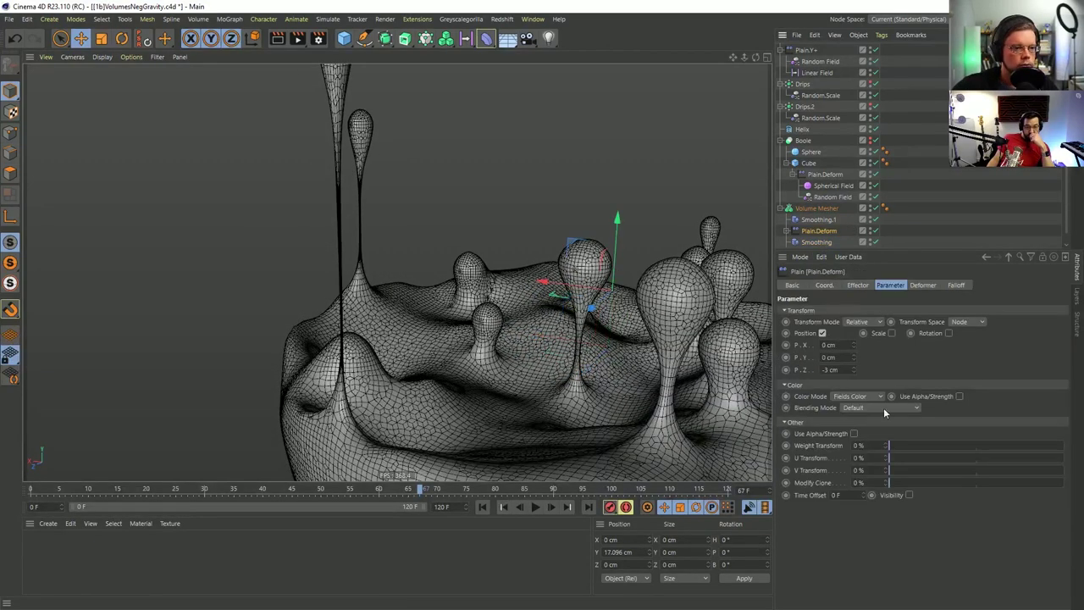
pyautogui.click(855, 367)
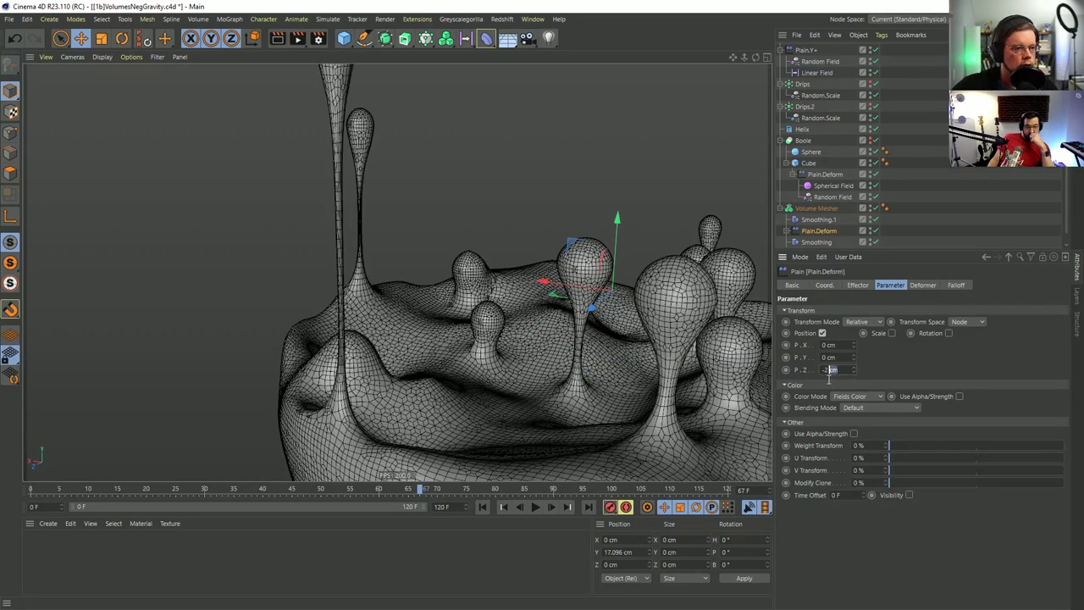
pyautogui.write('.5')
pyautogui.press('Return')
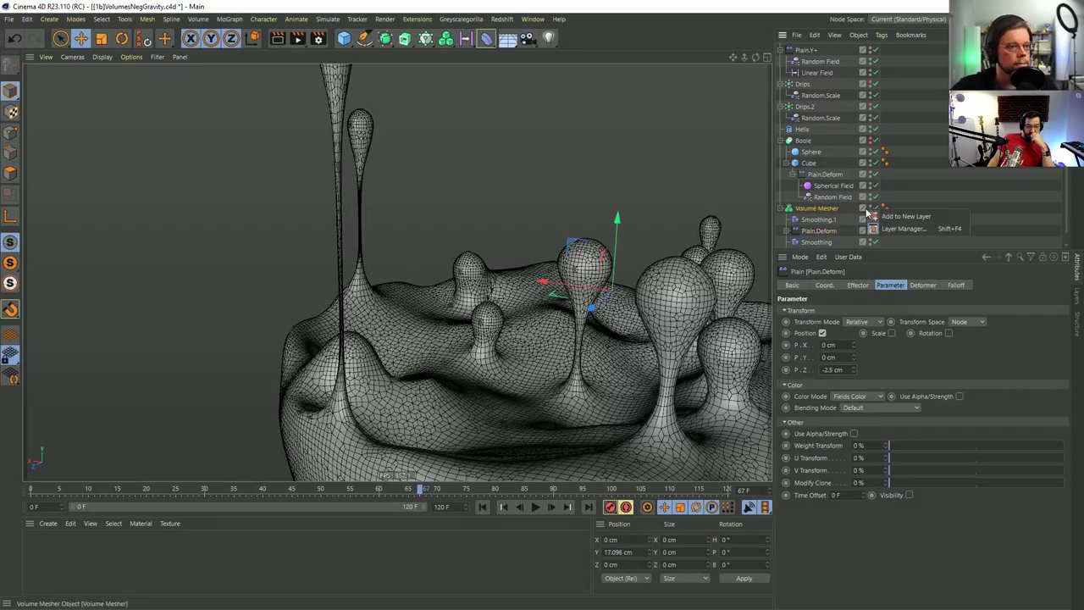
# Select the Volume Mesher, scrub the animation to frame 102 and examine the drip shapes from several angles.
pyautogui.click(816, 207)
pyautogui.keyDown('alt'); pyautogui.moveTo(542, 322); pyautogui.dragTo(305, 474); pyautogui.keyUp('alt')
pyautogui.moveTo(252, 495); pyautogui.dragTo(534, 504)
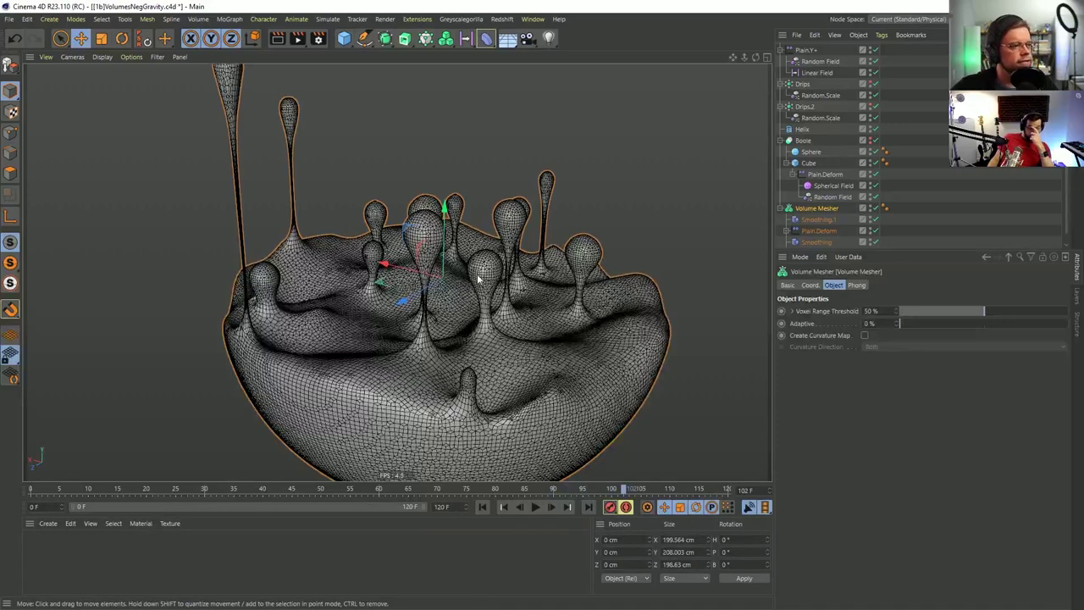
pyautogui.keyDown('alt'); pyautogui.moveTo(476, 264); pyautogui.dragTo(445, 263); pyautogui.keyUp('alt')
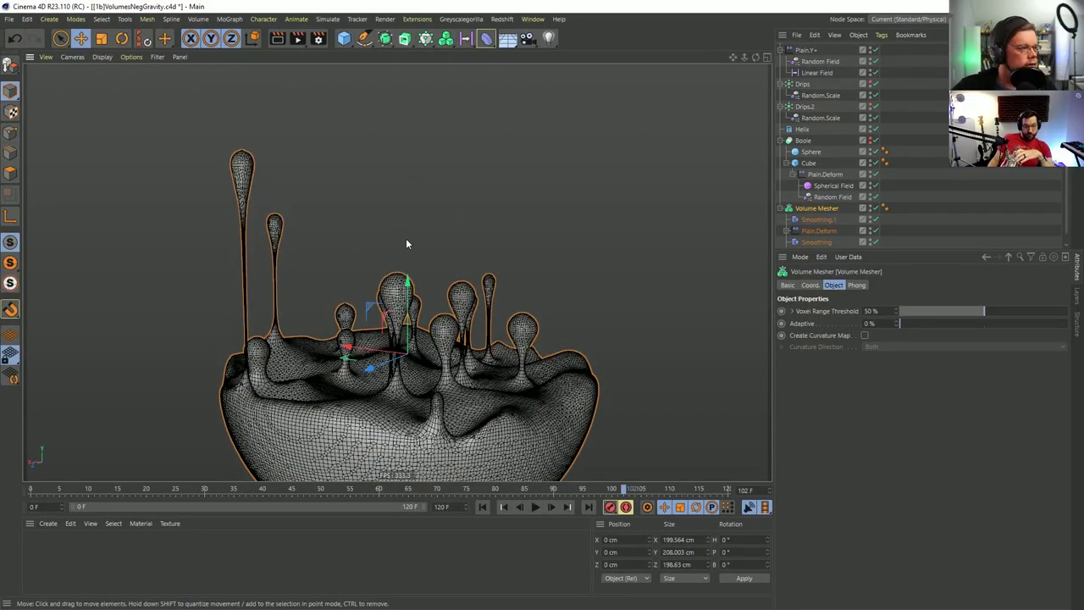
pyautogui.keyDown('alt'); pyautogui.moveTo(461, 290); pyautogui.dragTo(411, 310); pyautogui.keyUp('alt')
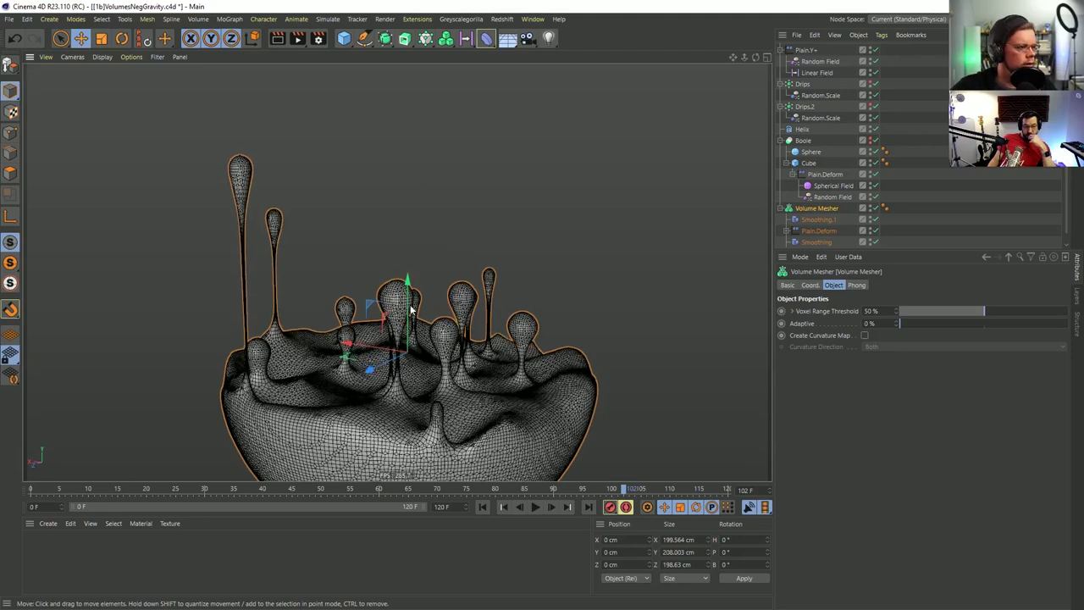
pyautogui.hotkey('ctrl', 'shift', 'z')
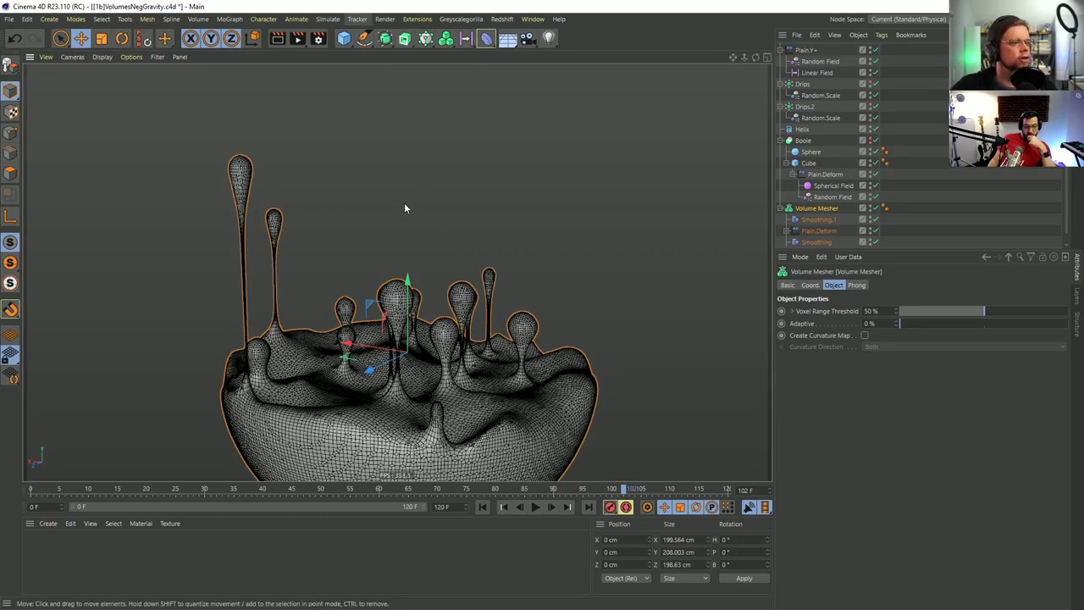
pyautogui.hotkey('ctrl', 'shift', 'y')
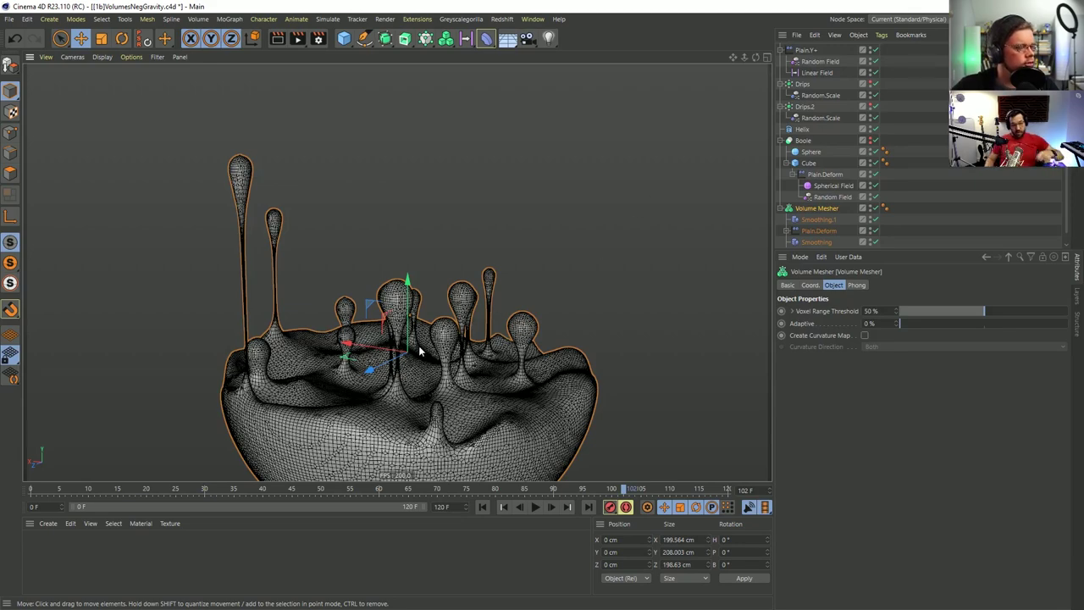
# Disable Drips.2 in the Volume Builder and set the radius of the Drips input to 8.3 cm.
pyautogui.keyDown('alt'); pyautogui.moveTo(419, 345); pyautogui.dragTo(445, 319); pyautogui.keyUp('alt')
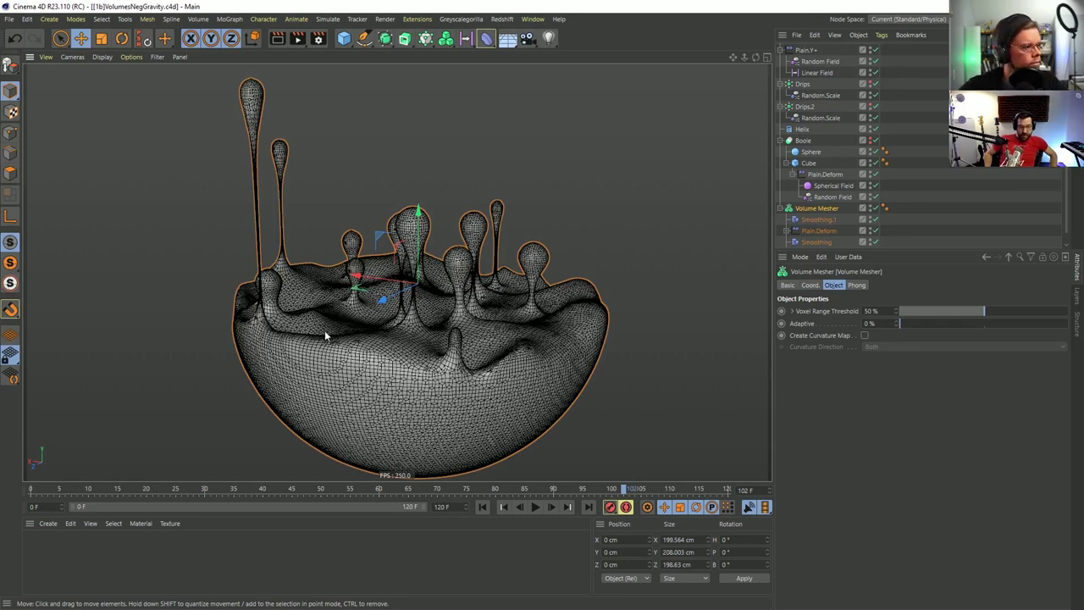
pyautogui.keyDown('alt'); pyautogui.moveTo(420, 274); pyautogui.dragTo(423, 245); pyautogui.keyUp('alt')
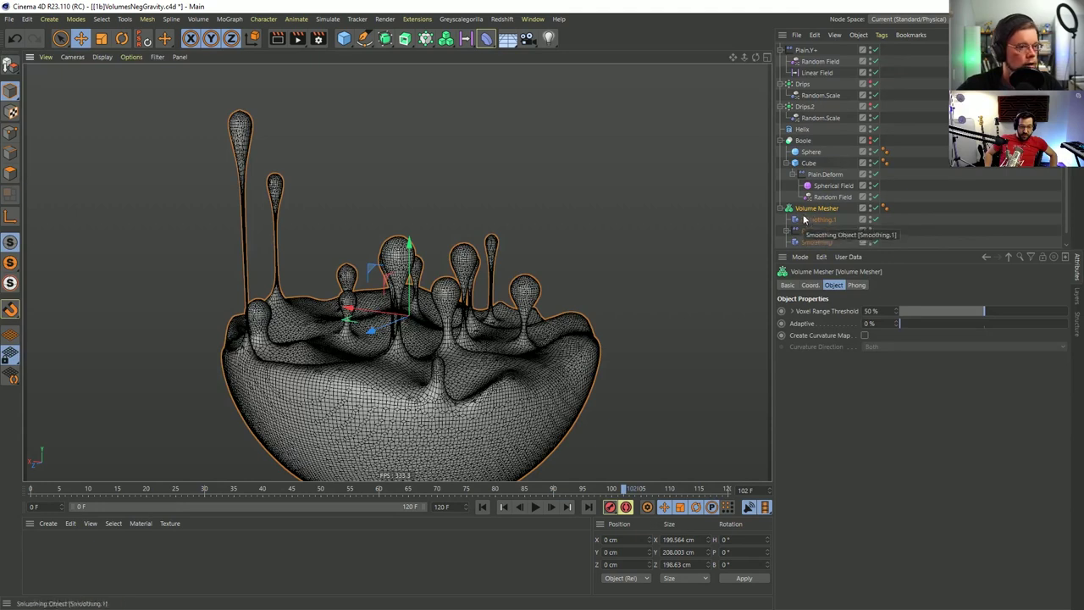
pyautogui.scroll(-1, 830, 236)
pyautogui.click(821, 241)
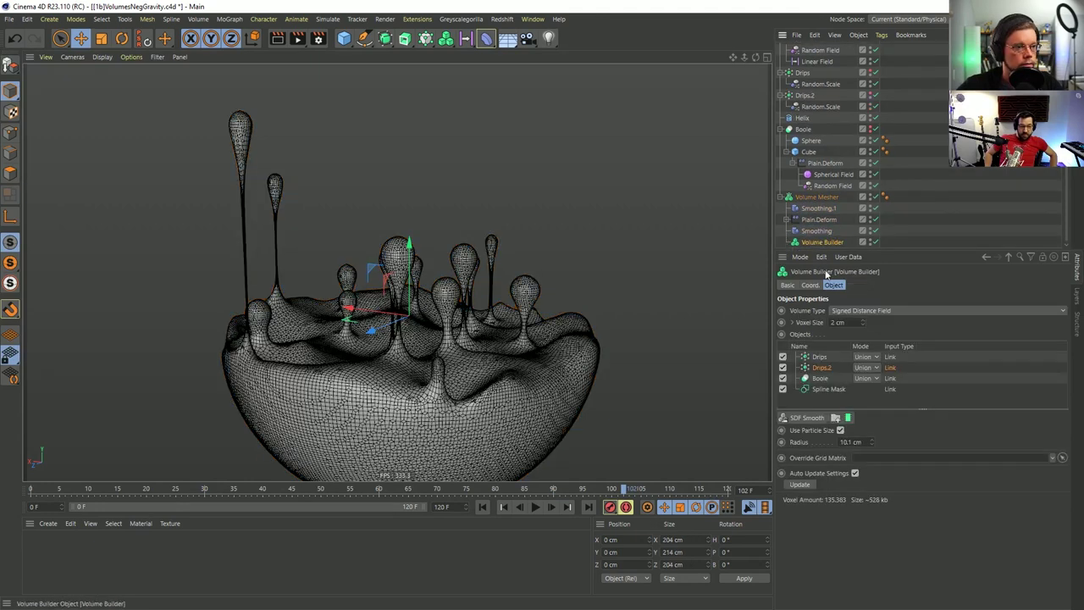
pyautogui.click(782, 367)
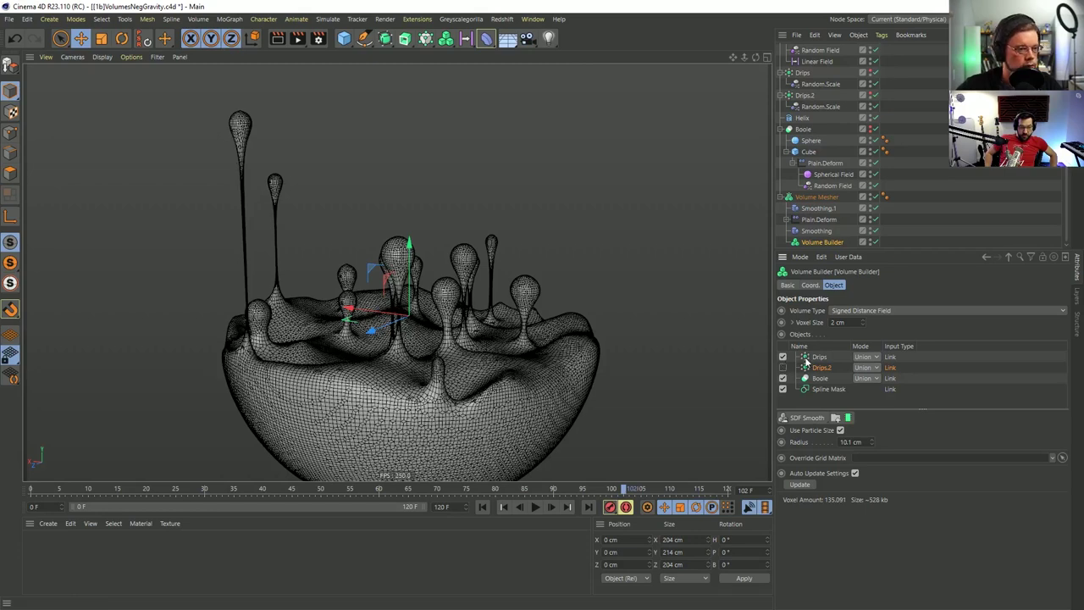
pyautogui.click(809, 358)
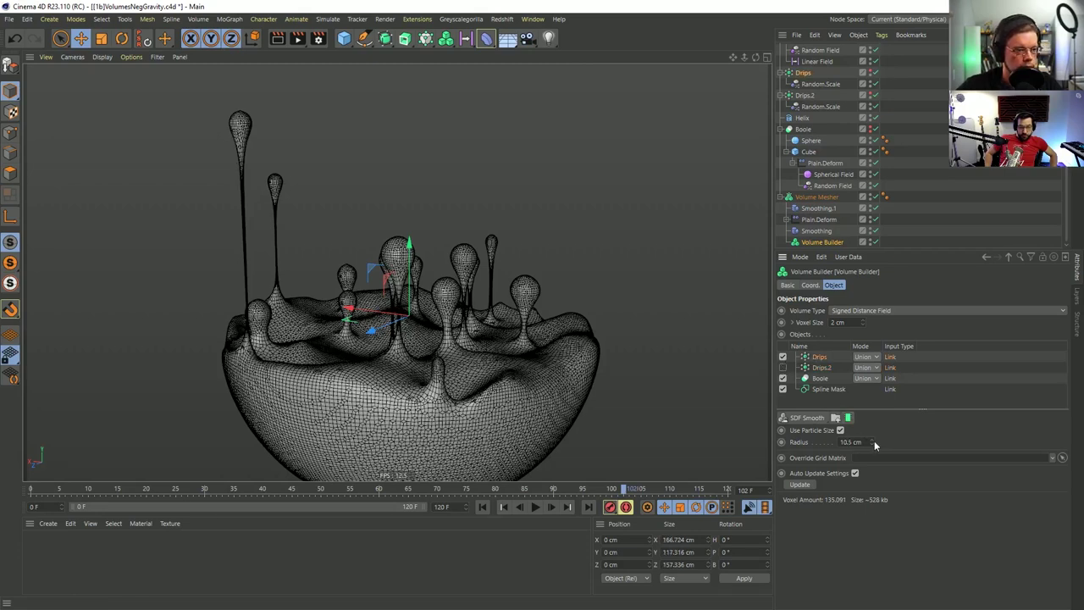
pyautogui.moveTo(872, 442)
pyautogui.mouseDown()
pyautogui.moveTo(872, 461)
pyautogui.moveTo(872, 451)
pyautogui.mouseUp()
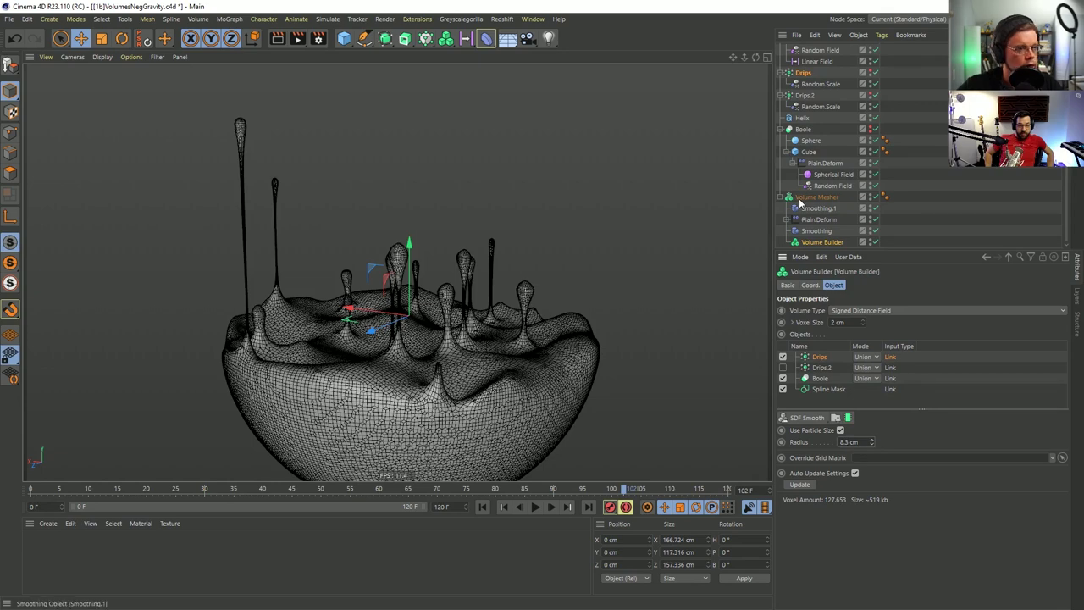
pyautogui.keyDown('alt'); pyautogui.moveTo(252, 143); pyautogui.dragTo(482, 279); pyautogui.keyUp('alt')
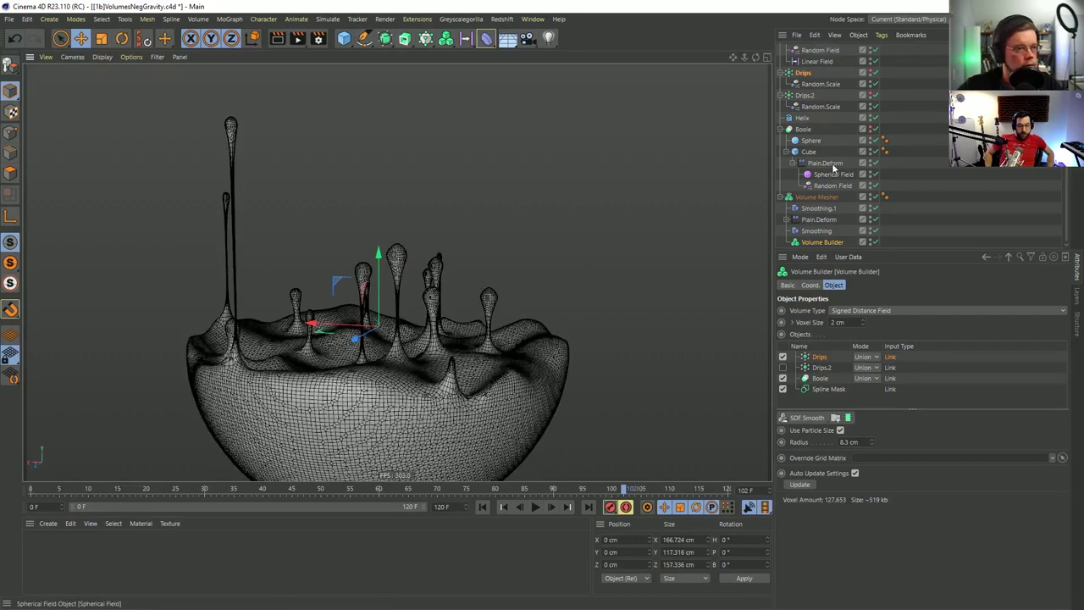
# Set the seed of both Random.Scale effectors under Drips and Drips.2 to 12353.
pyautogui.click(816, 83)
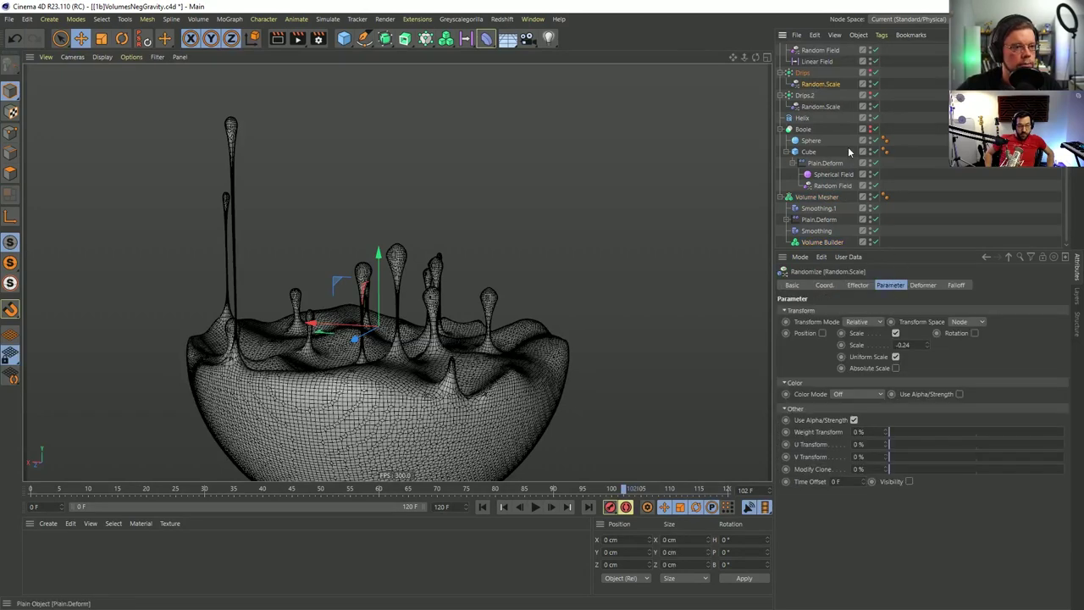
pyautogui.keyDown('ctrl'); pyautogui.click(820, 107); pyautogui.keyUp('ctrl')
pyautogui.click(858, 285)
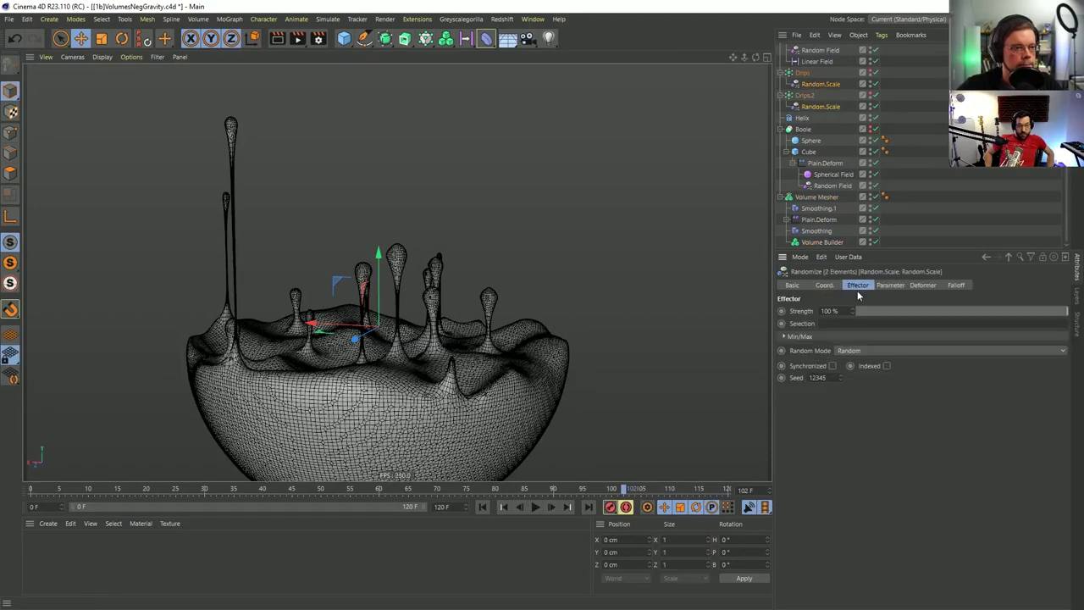
pyautogui.click(839, 376)
pyautogui.click(839, 376)
pyautogui.click(839, 376)
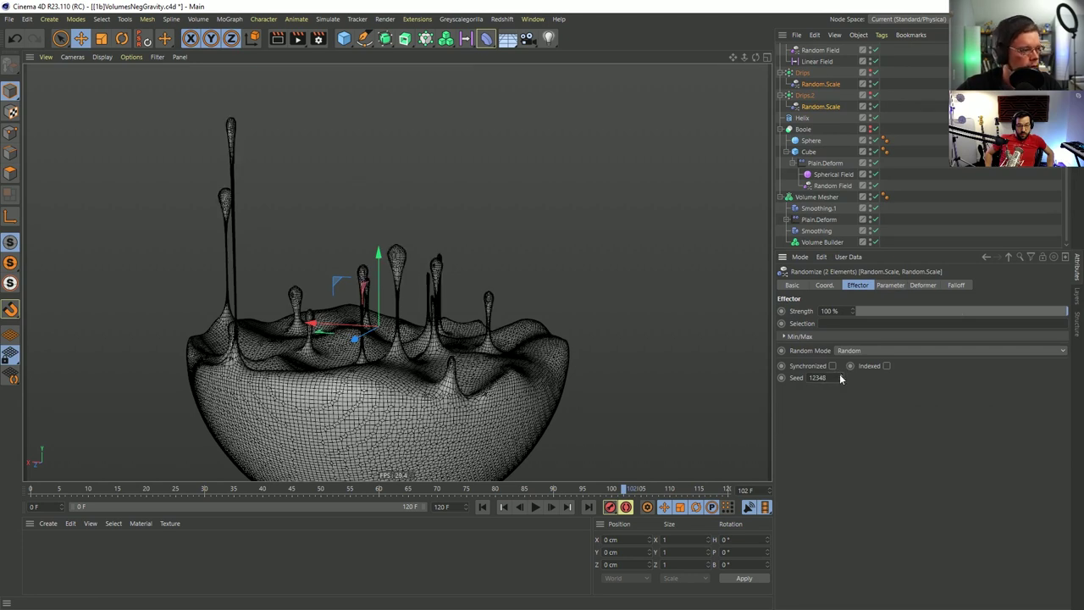
pyautogui.click(839, 376)
pyautogui.click(840, 376)
pyautogui.click(839, 376)
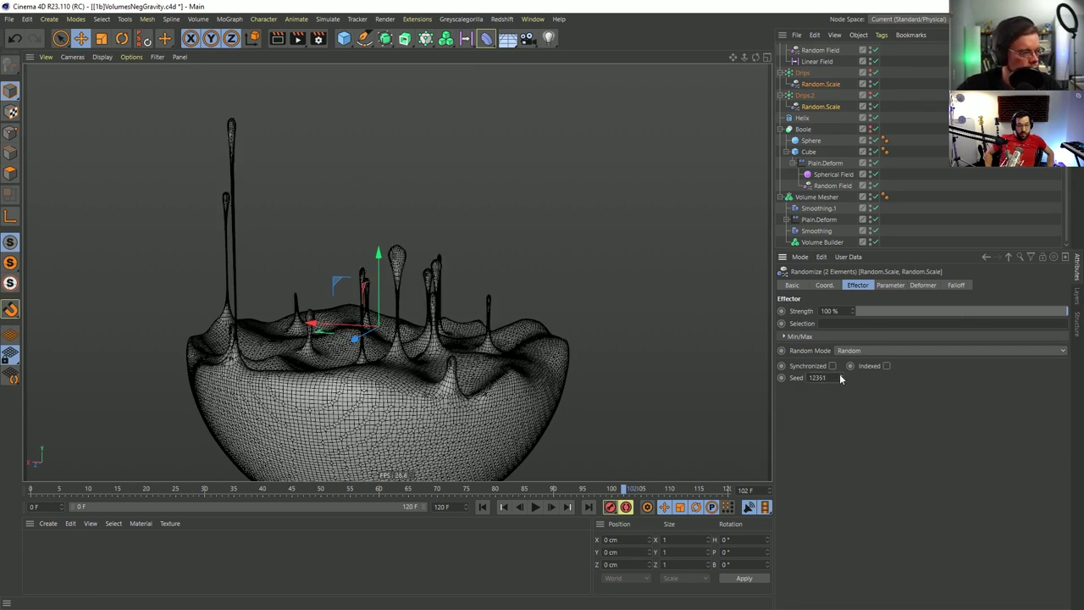
pyautogui.click(840, 376)
pyautogui.click(840, 375)
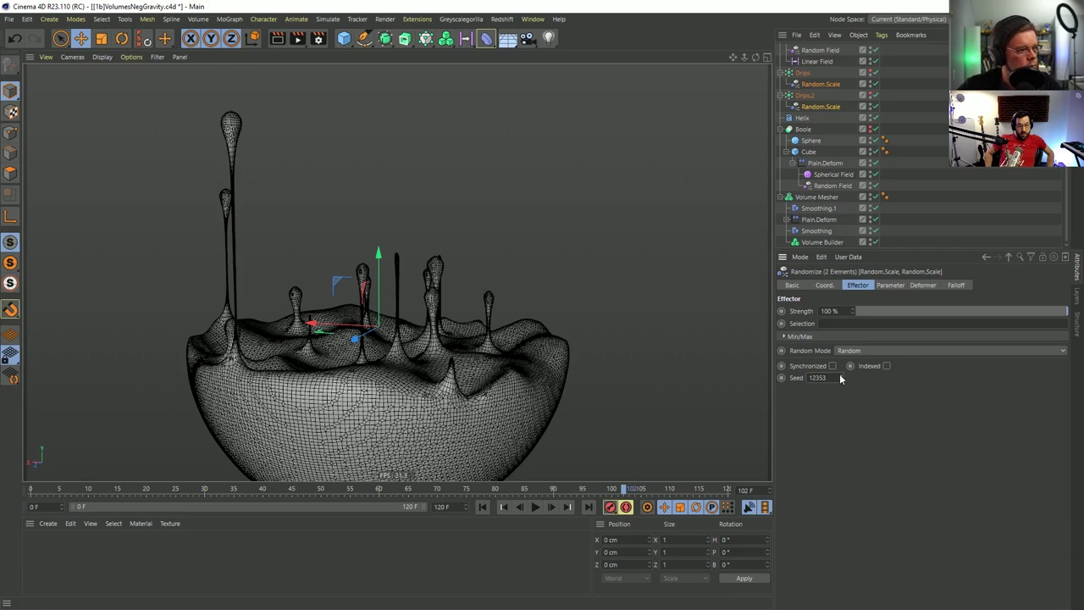
# Re-enable Drips.2 in the Volume Builder and set its radius to 6.7 cm.
pyautogui.click(821, 106)
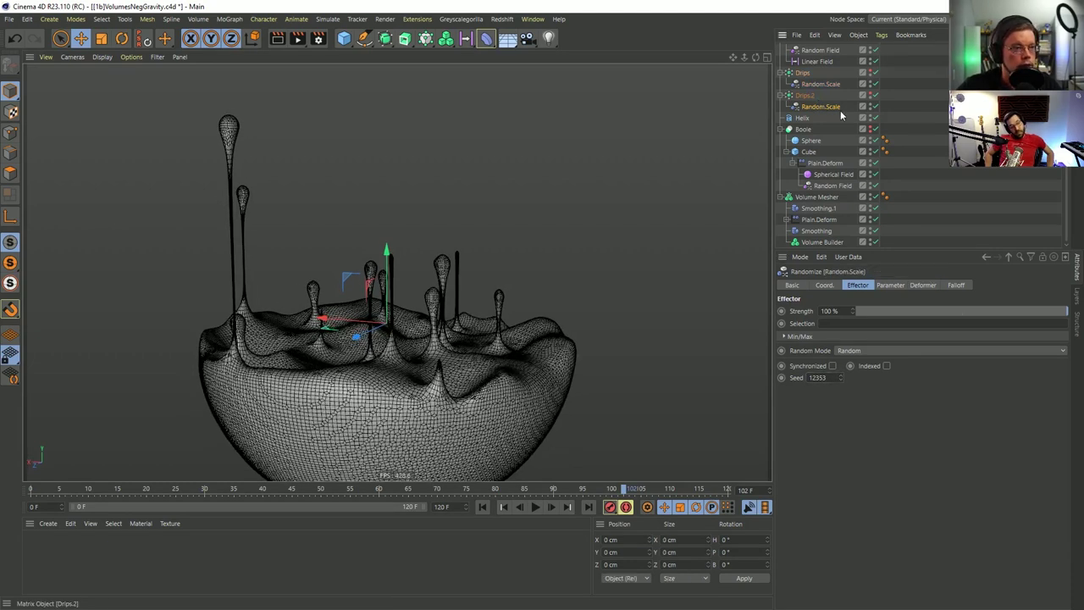
pyautogui.click(826, 242)
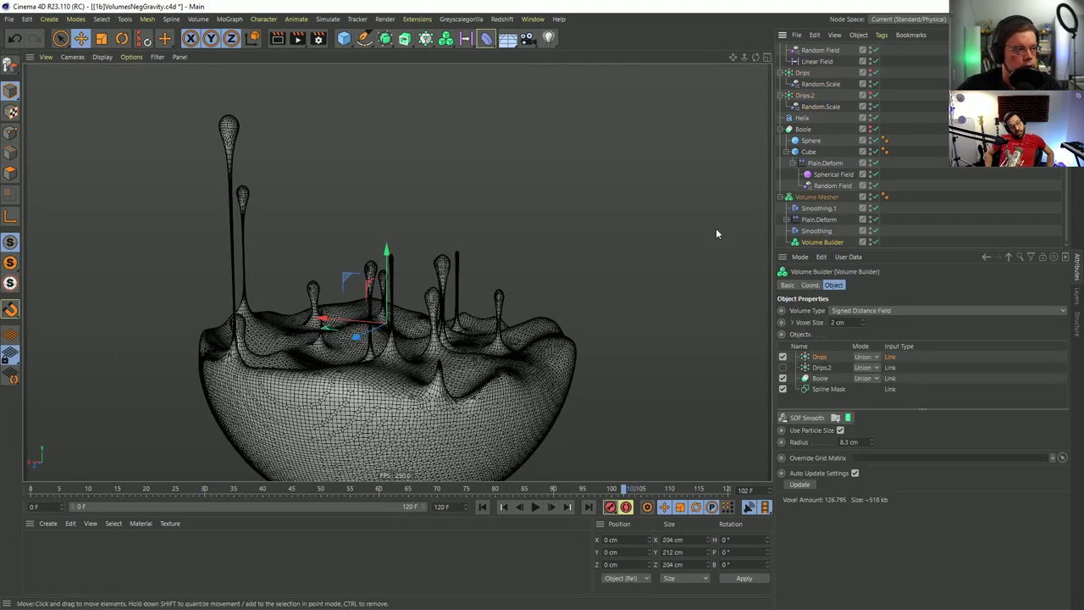
pyautogui.click(782, 368)
pyautogui.click(821, 367)
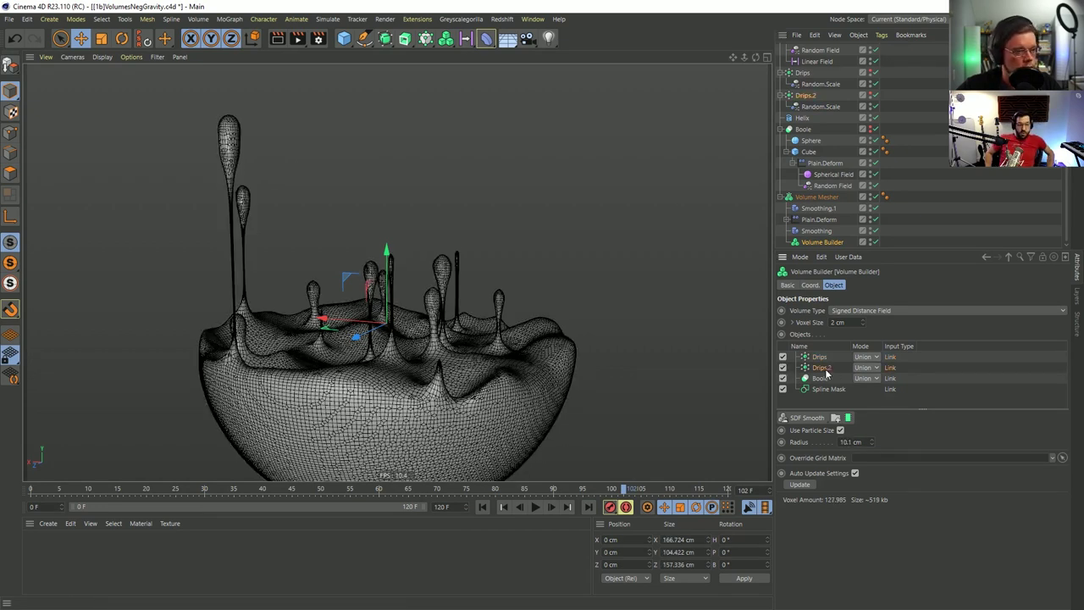
pyautogui.moveTo(872, 441)
pyautogui.mouseDown()
pyautogui.moveTo(872, 432)
pyautogui.moveTo(871, 446)
pyautogui.mouseUp()
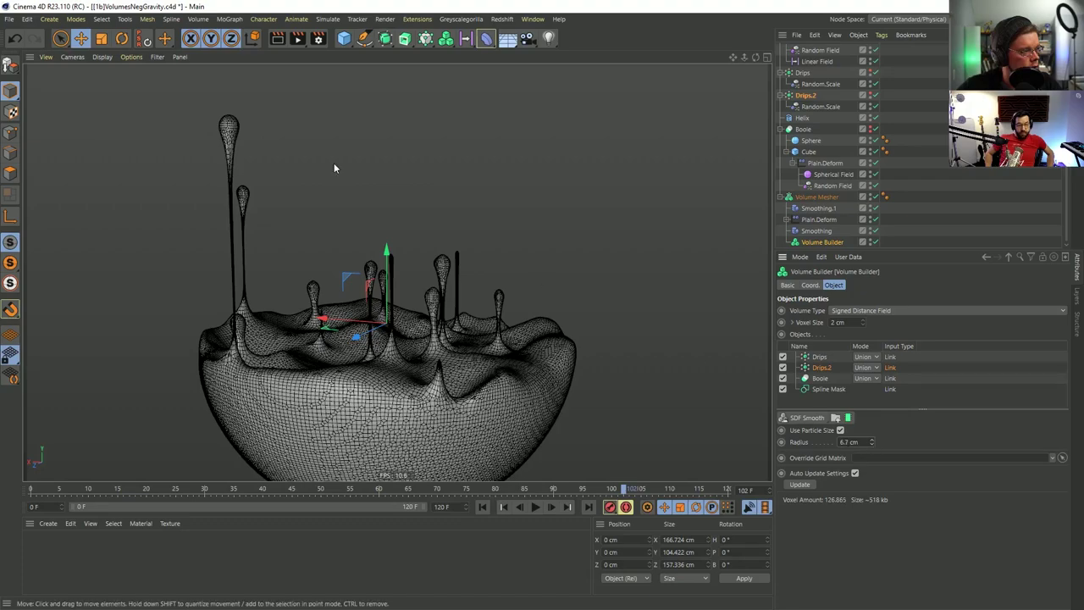
pyautogui.keyDown('alt'); pyautogui.moveTo(333, 162); pyautogui.dragTo(467, 247); pyautogui.keyUp('alt')
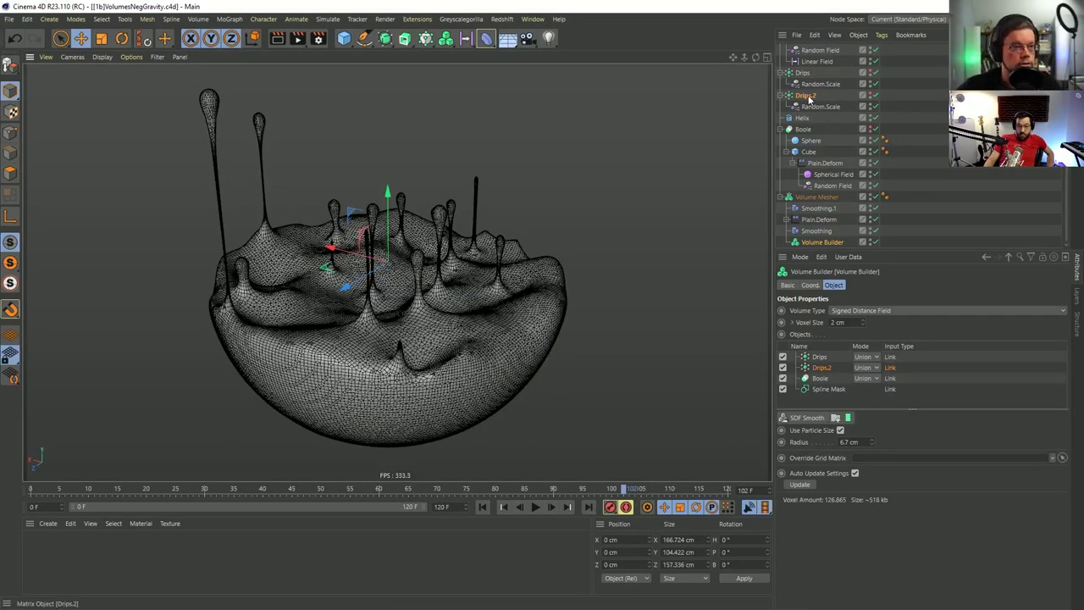
# Try a count of 44 on the Cloner inside the Spline Mask and undo it.
pyautogui.scroll(3, 819, 93)
pyautogui.click(816, 71)
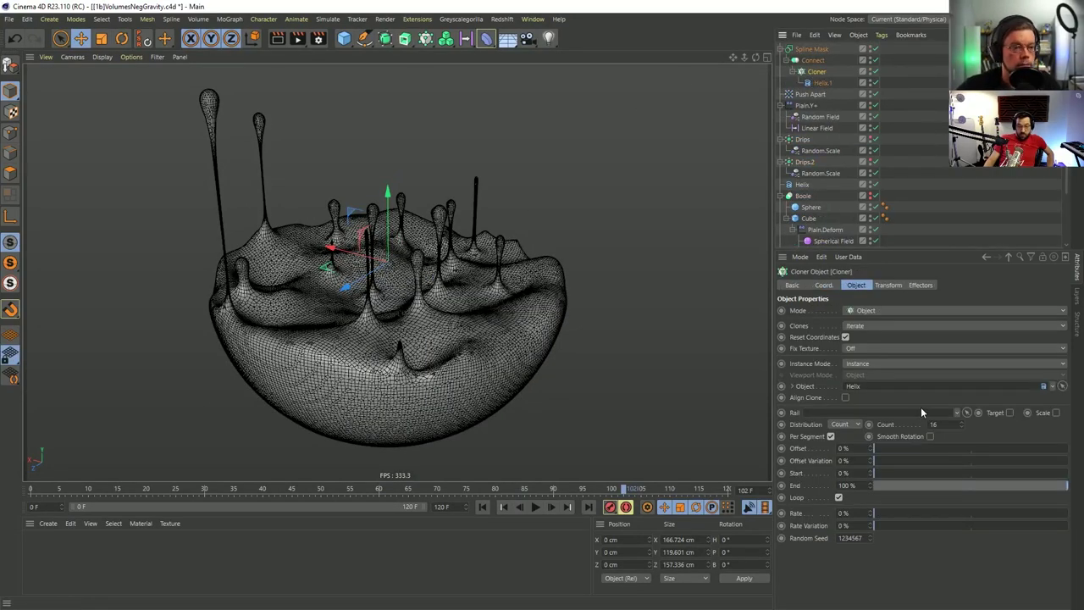
pyautogui.write('44')
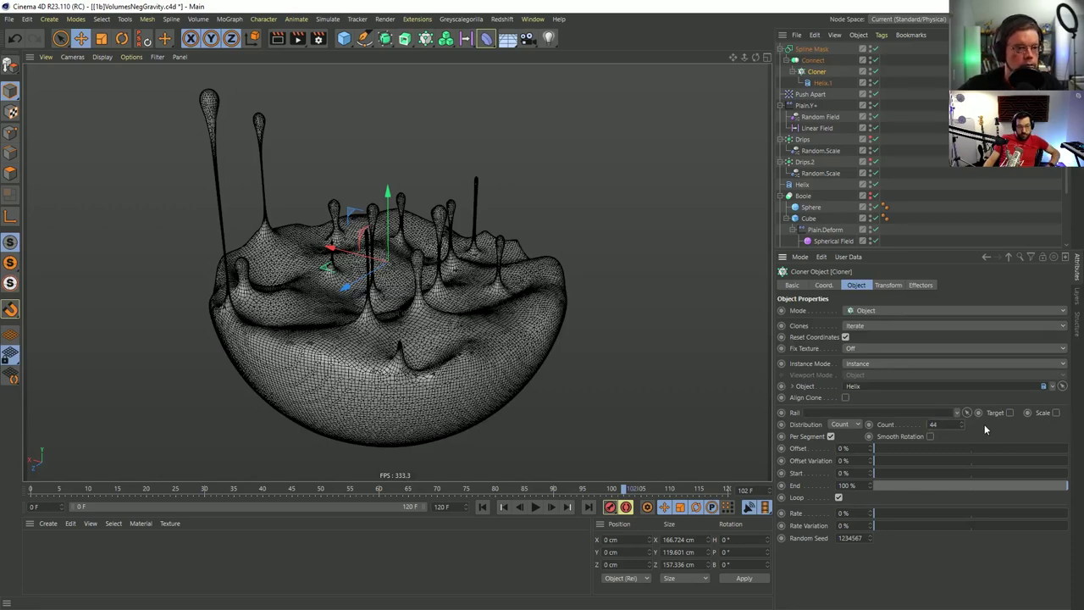
pyautogui.press('Return')
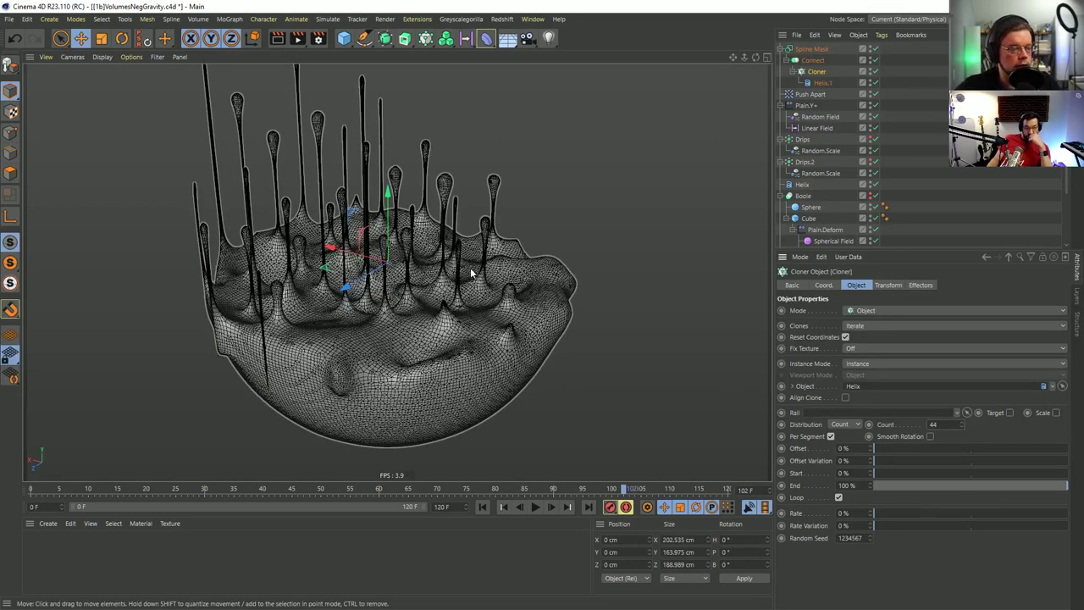
pyautogui.hotkey('ctrl', 'z')
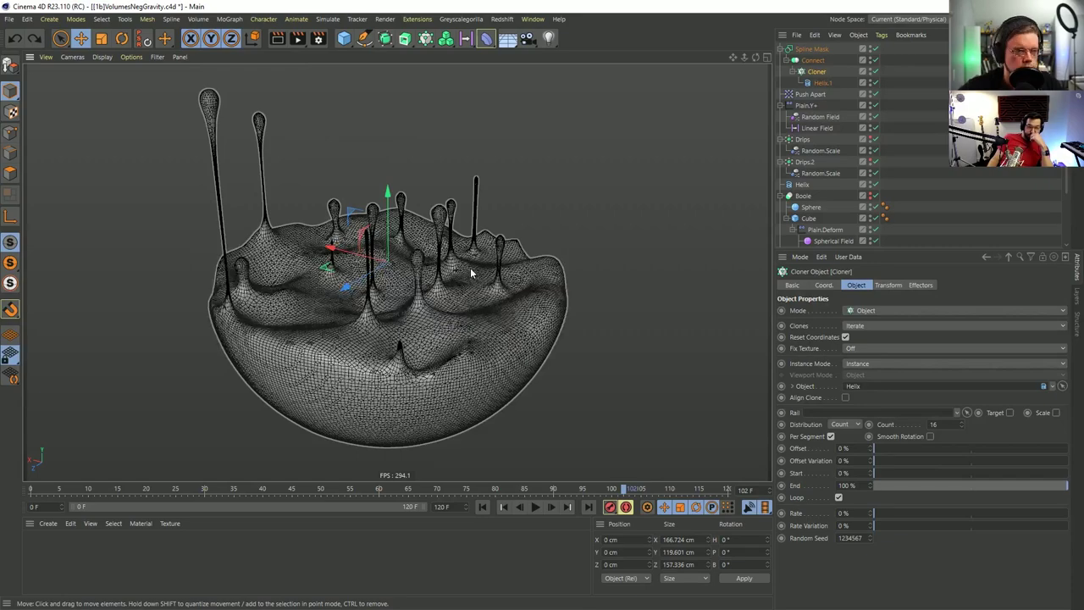
# Scrub the animation from the start to frame 42 to examine the rising drips, and return to frame 0.
pyautogui.moveTo(359, 290)
pyautogui.keyDown('alt'); pyautogui.mouseDown()
pyautogui.moveTo(519, 281)
pyautogui.moveTo(467, 235)
pyautogui.moveTo(356, 381)
pyautogui.moveTo(301, 490)
pyautogui.moveTo(6, 506)
pyautogui.moveTo(302, 491)
pyautogui.mouseUp(); pyautogui.keyUp('alt')
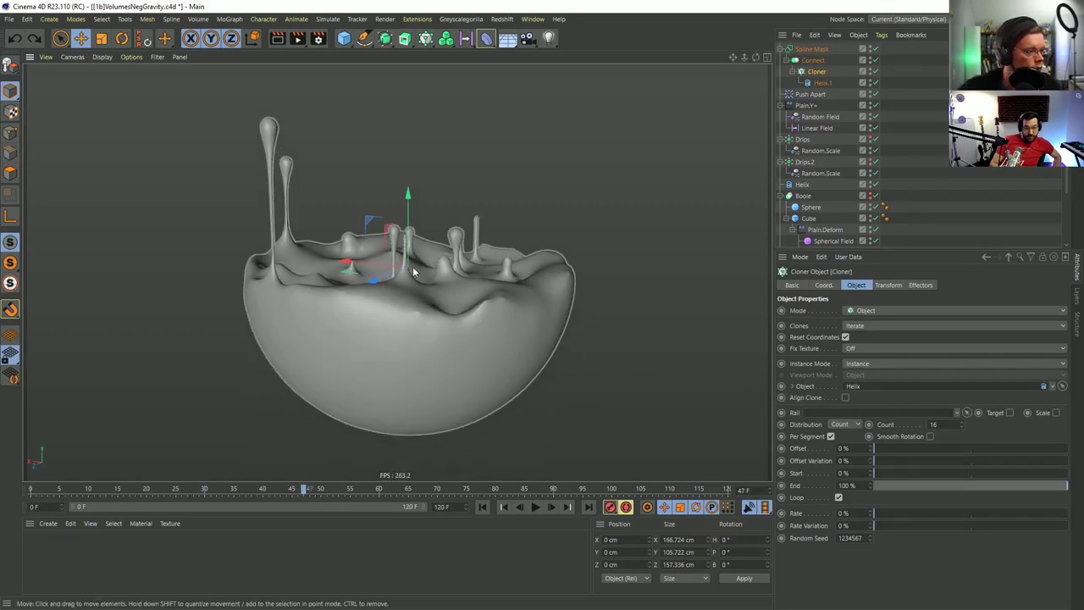
pyautogui.hotkey('shift', 'f')
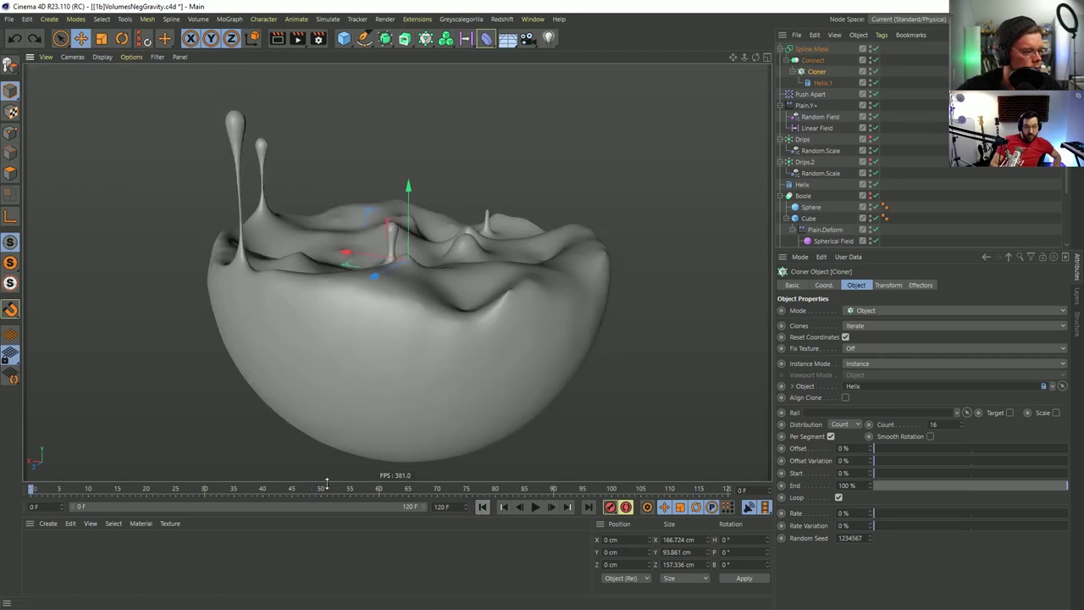
pyautogui.moveTo(42, 492); pyautogui.dragTo(273, 493)
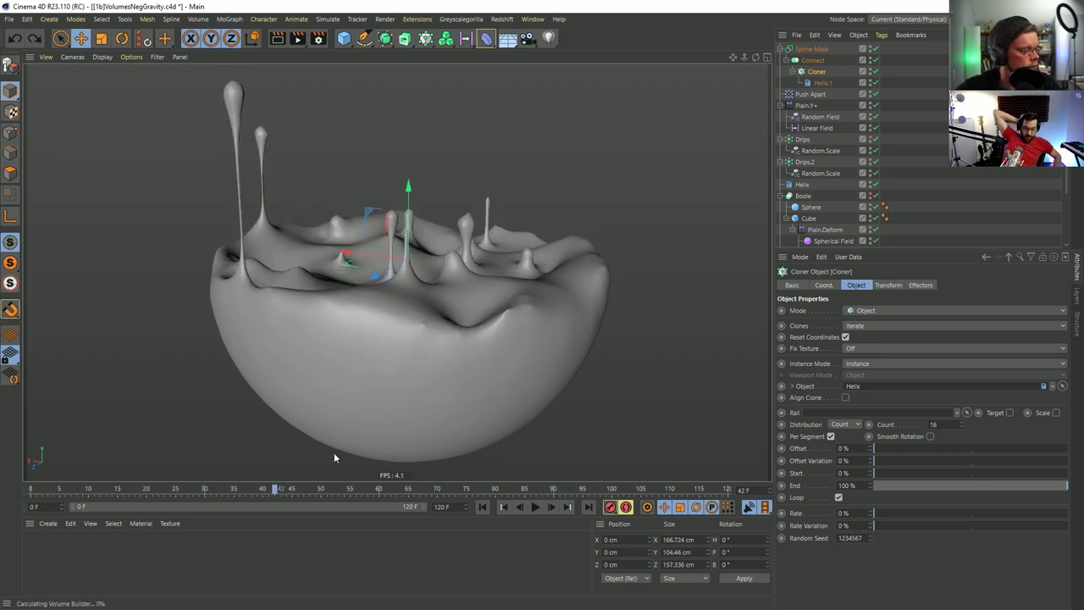
pyautogui.click(677, 330)
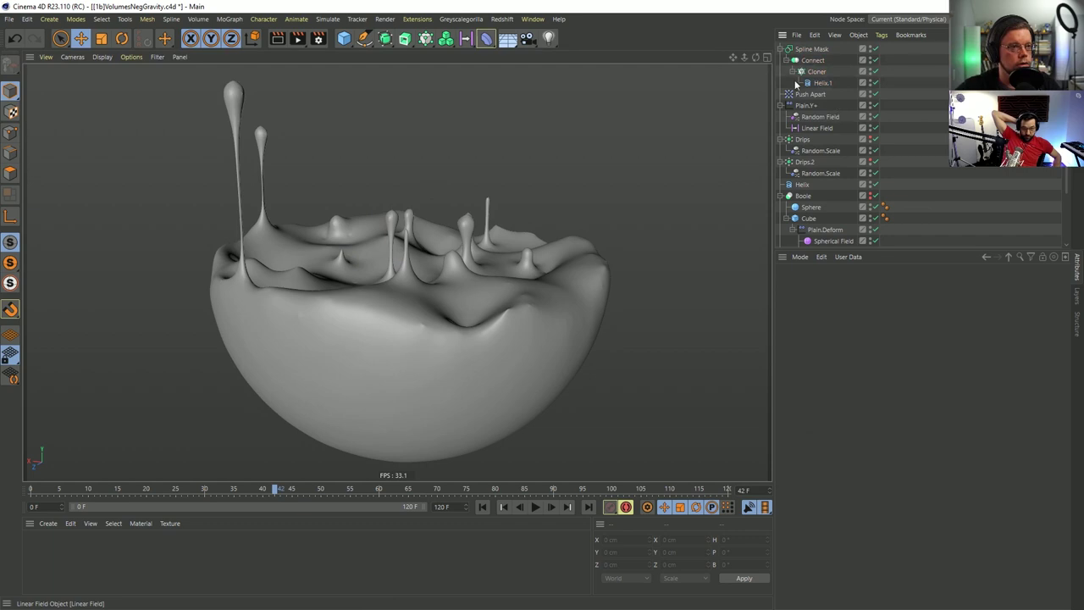
pyautogui.click(482, 506)
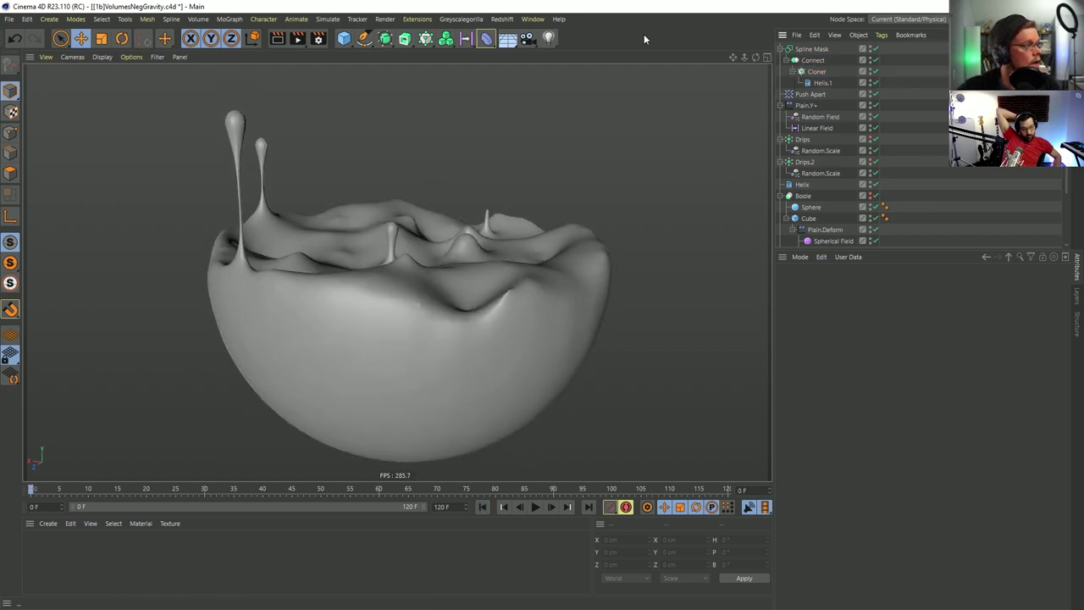
# Save the scene and save a new version of VolumesNegGravity.c4d with the prefix changed to 1c plus the artist's first name.
pyautogui.hotkey('ctrl', 's')
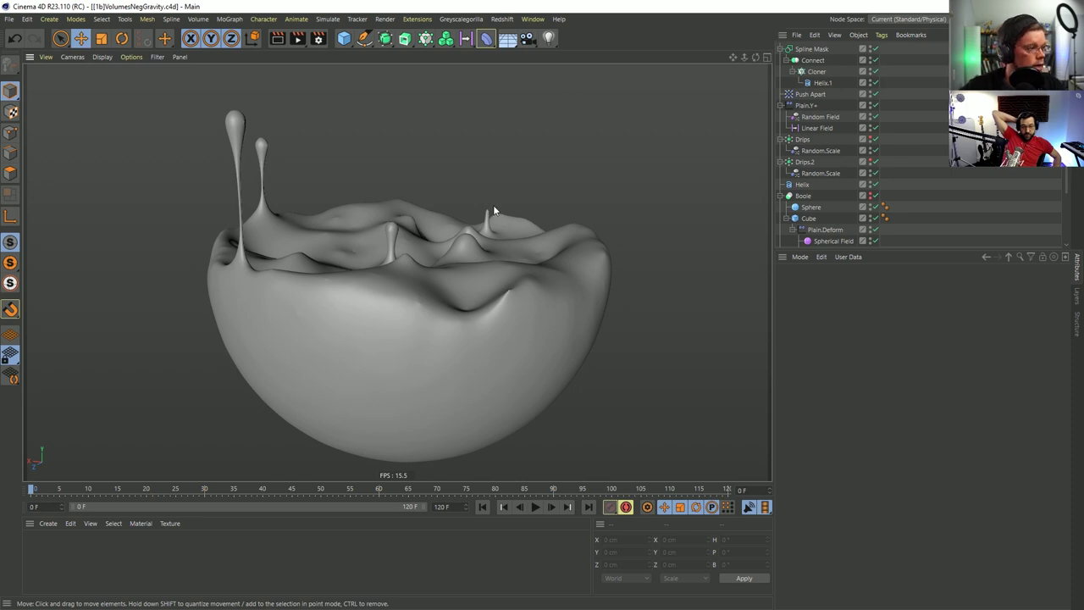
pyautogui.hotkey('ctrl', 'shift', 's')
pyautogui.click(89, 413)
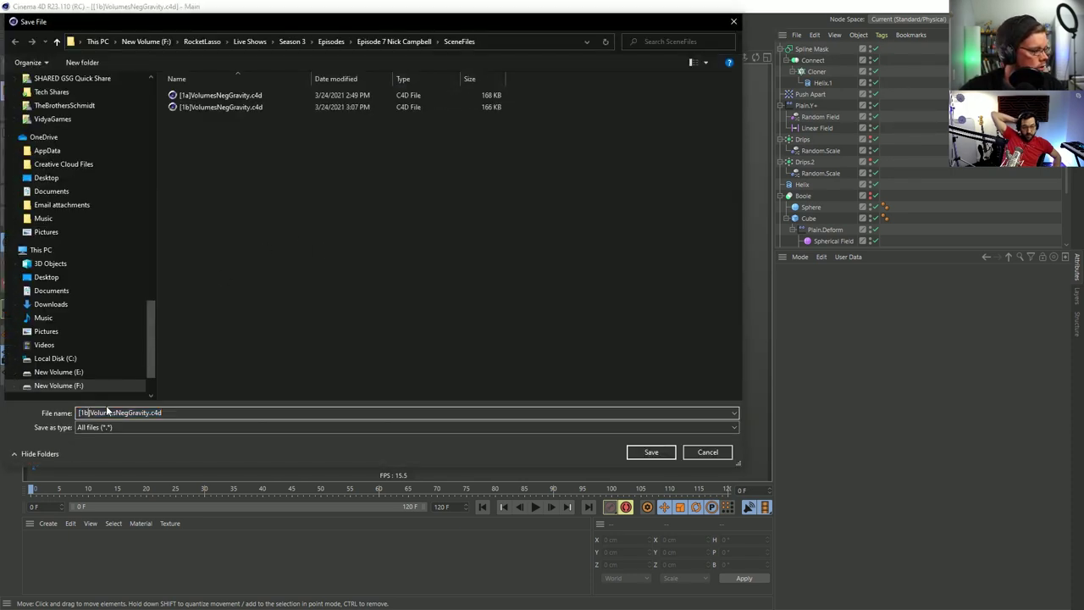
pyautogui.press('BackSpace')
pyautogui.write('c_Chris')
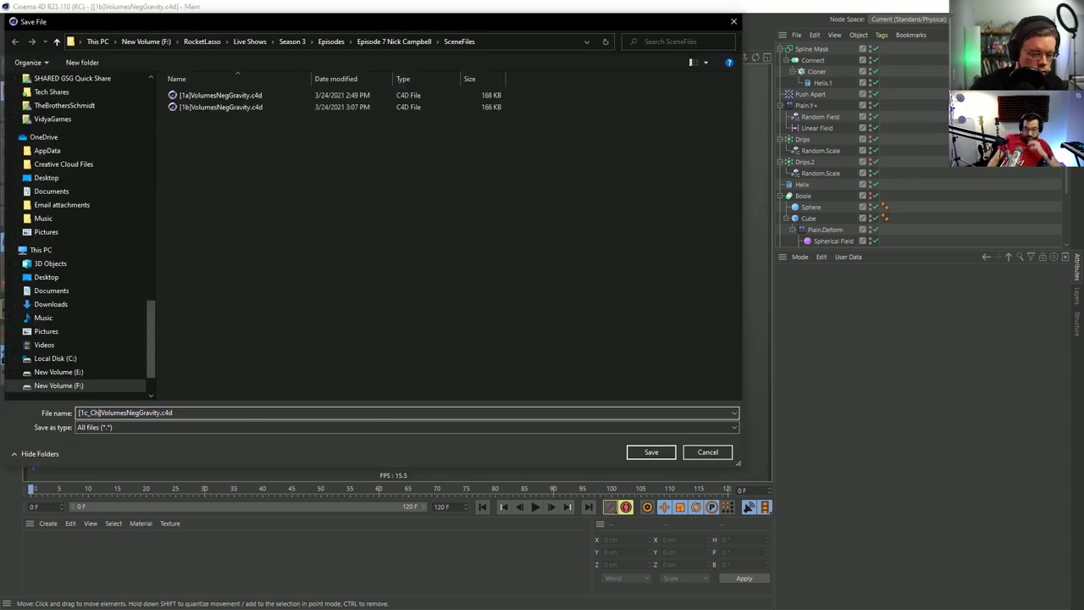
pyautogui.click(649, 452)
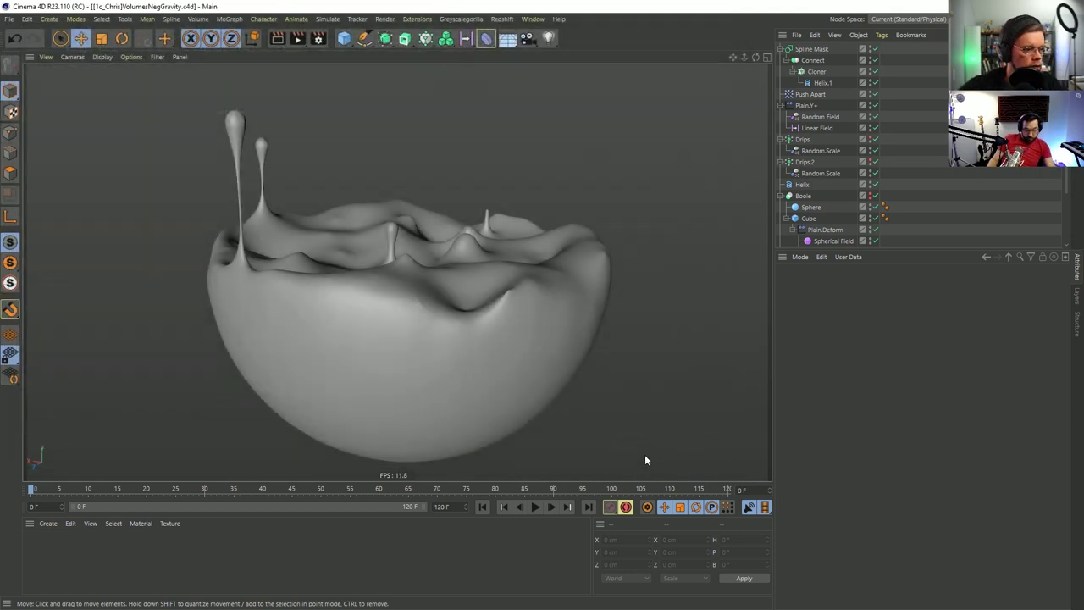
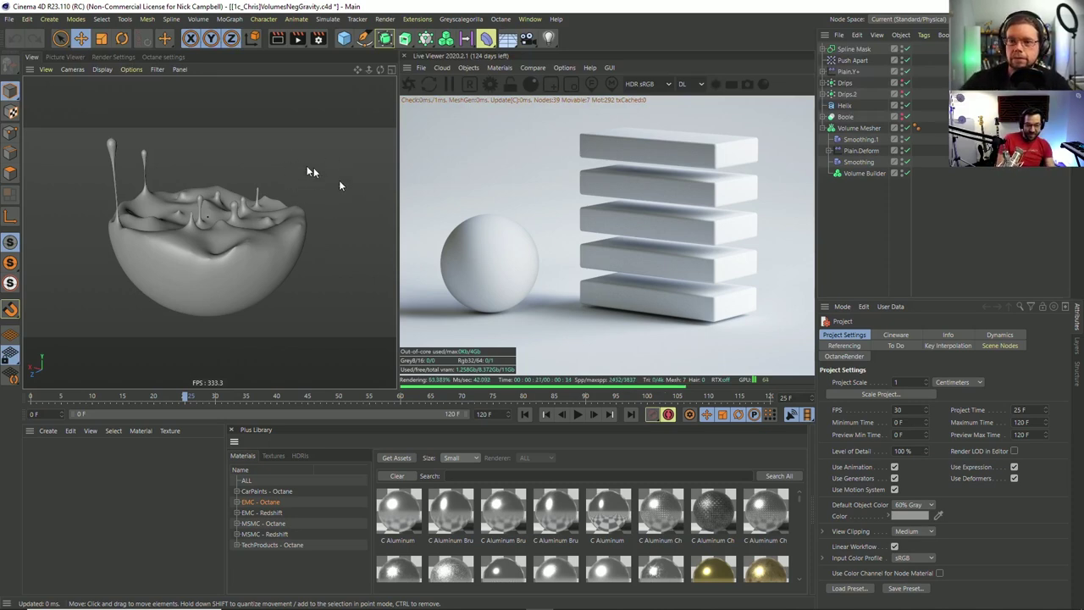
# Orbit around the drip mesh and scrub the animation from the start to frame 58 to review its motion.
pyautogui.click(207, 217)
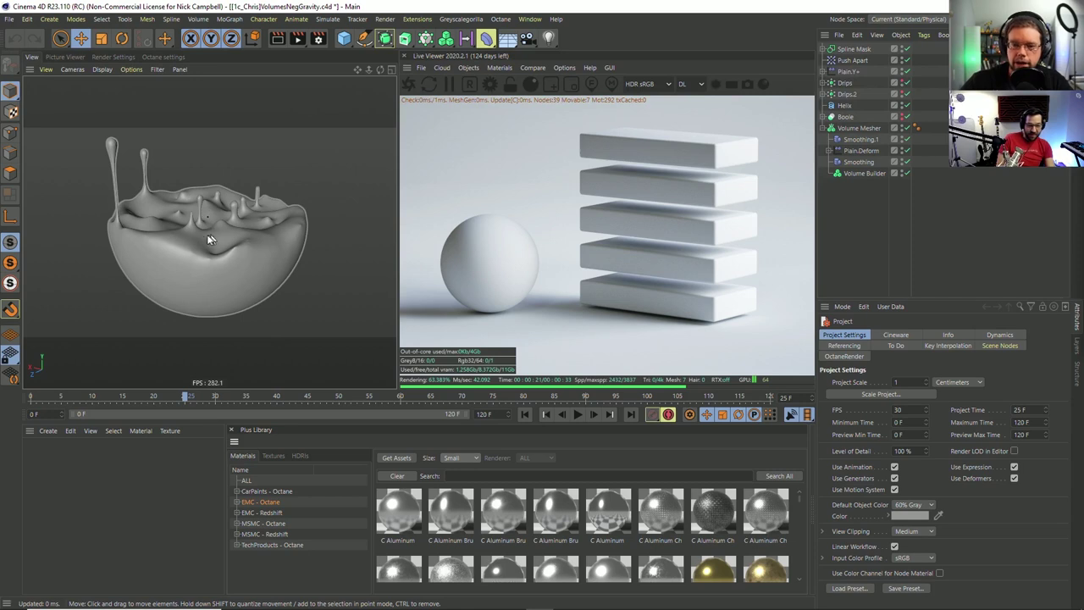
pyautogui.moveTo(229, 235); pyautogui.dragTo(250, 250)
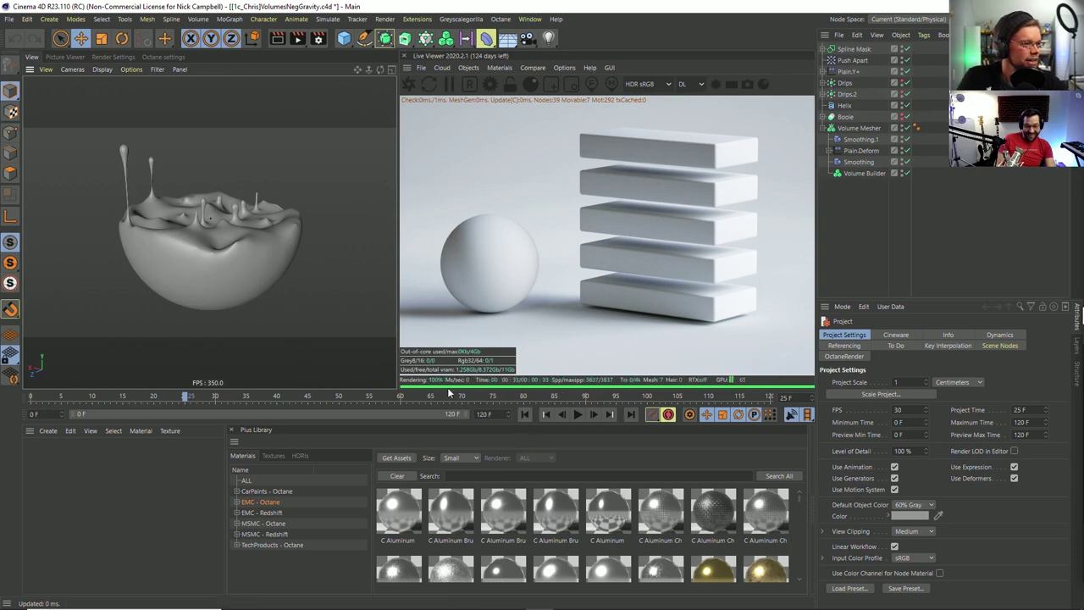
pyautogui.hotkey('shift', 'f')
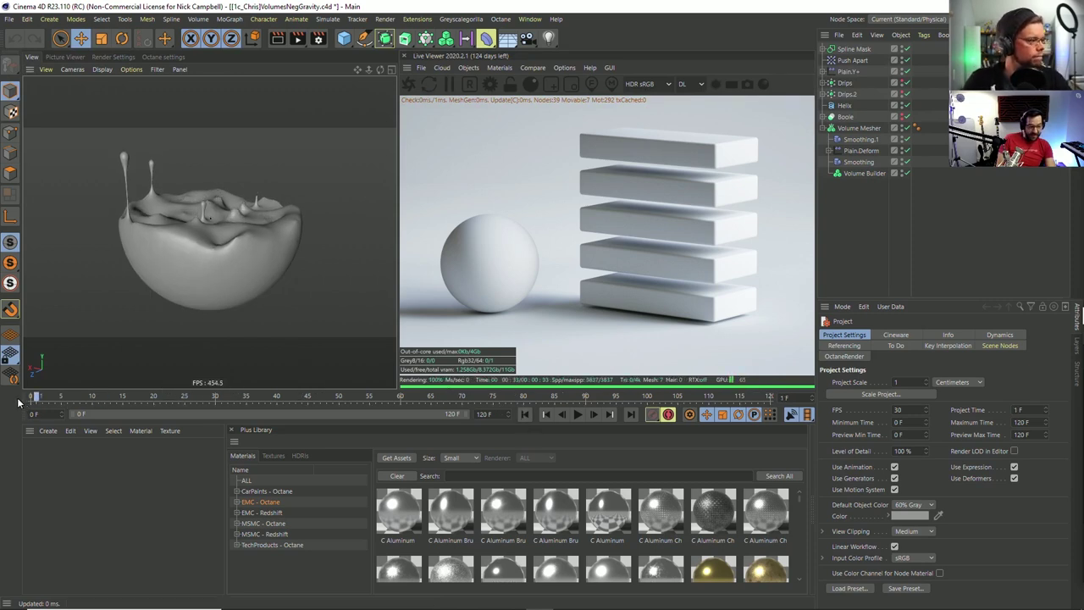
pyautogui.moveTo(111, 402); pyautogui.dragTo(395, 395)
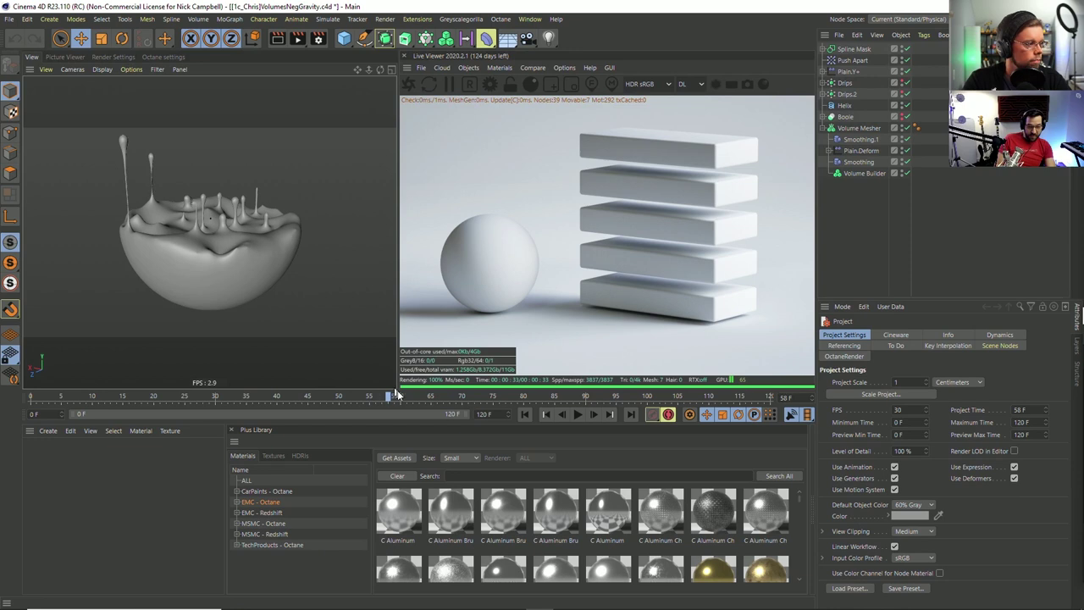
# Add a camera from the current view at frame 40 and set its focal length to 70 mm.
pyautogui.click(278, 394)
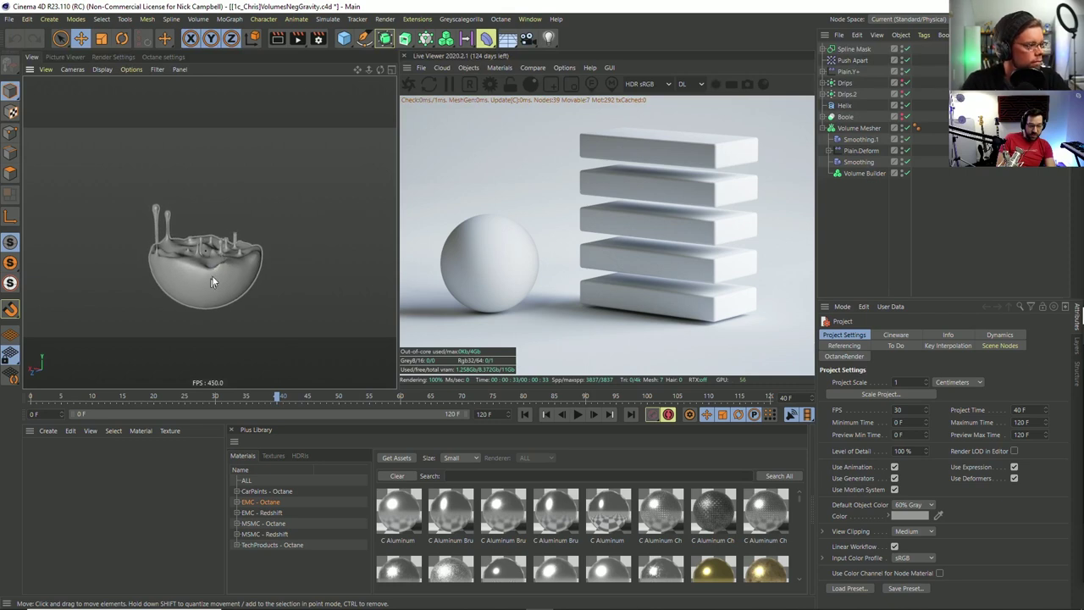
pyautogui.click(527, 38)
pyautogui.click(573, 54)
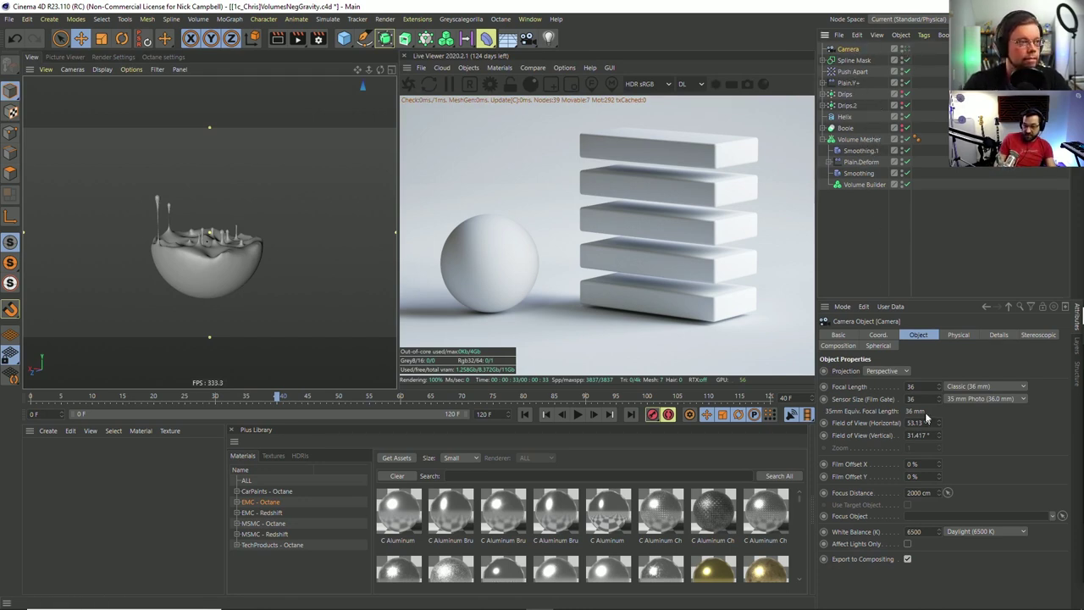
pyautogui.click(926, 386)
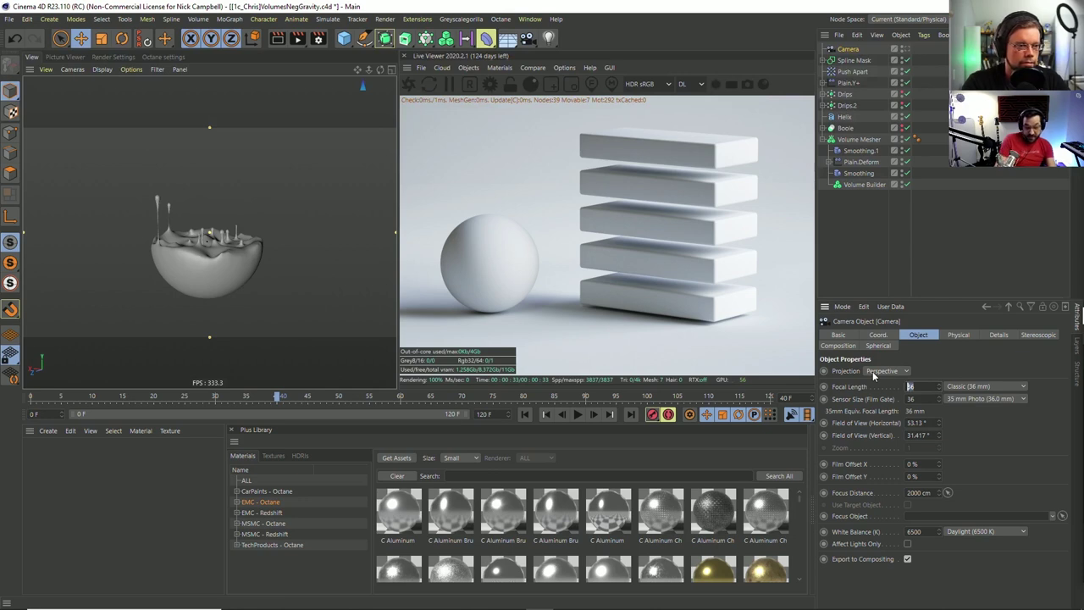
pyautogui.write('70')
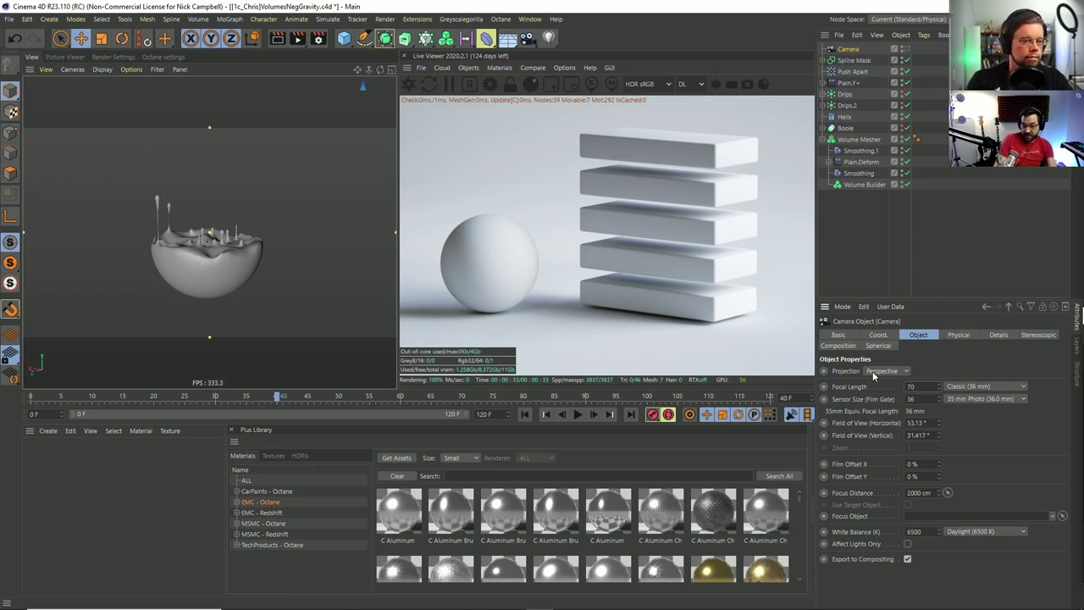
pyautogui.press('Return')
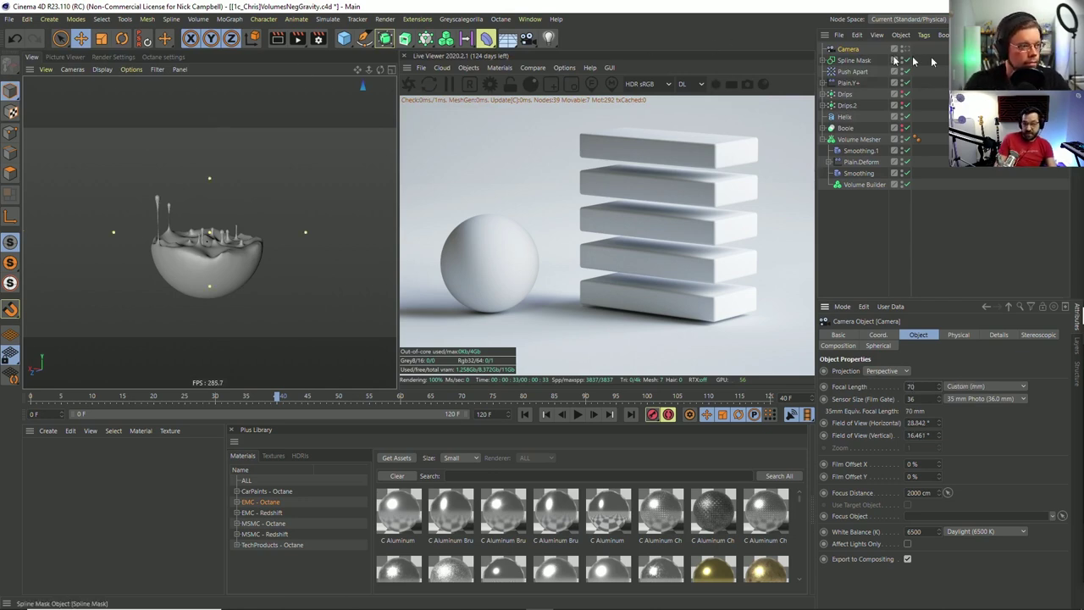
# Look through the new camera, frame the whole dripping hemisphere centrally, and scrub the animation from frame 0 to frame 35.
pyautogui.scroll(5, 160, 292)
pyautogui.scroll(-3, 160, 292)
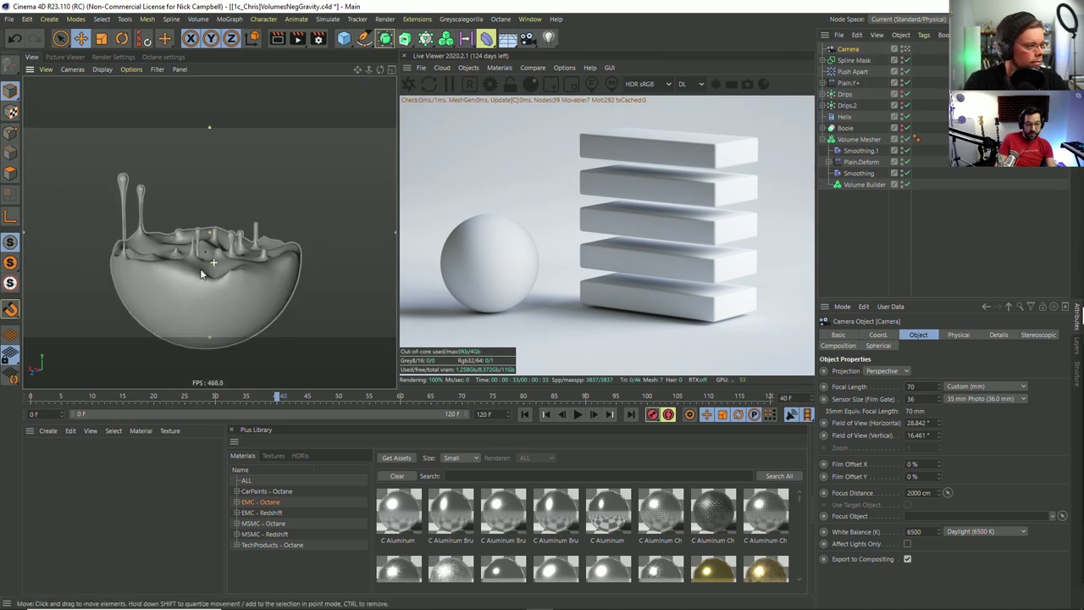
pyautogui.scroll(-3, 212, 263)
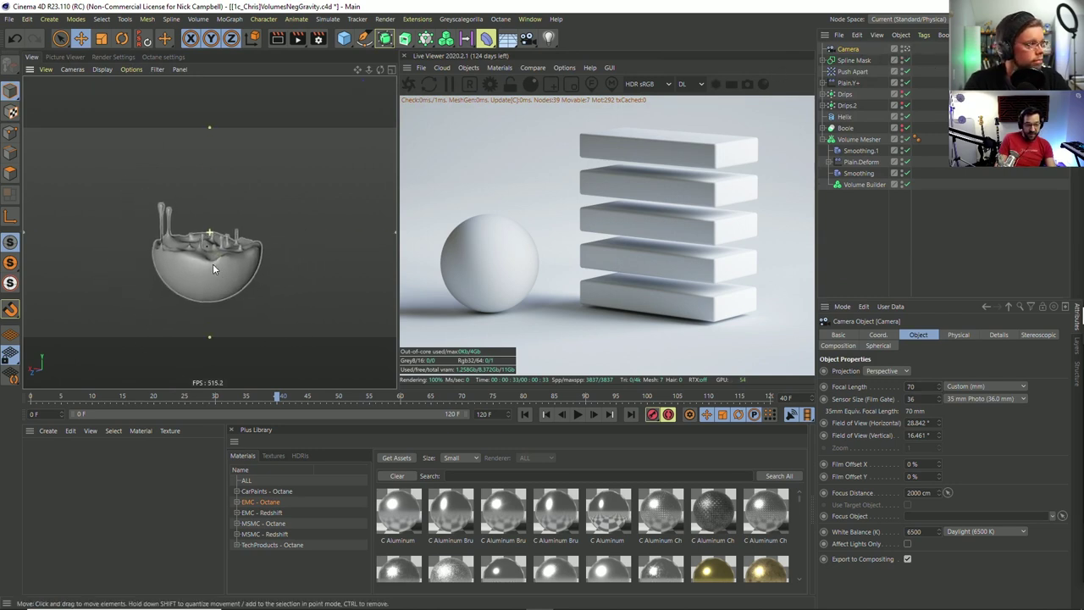
pyautogui.keyDown('alt'); pyautogui.moveTo(215, 264); pyautogui.dragTo(261, 230); pyautogui.keyUp('alt')
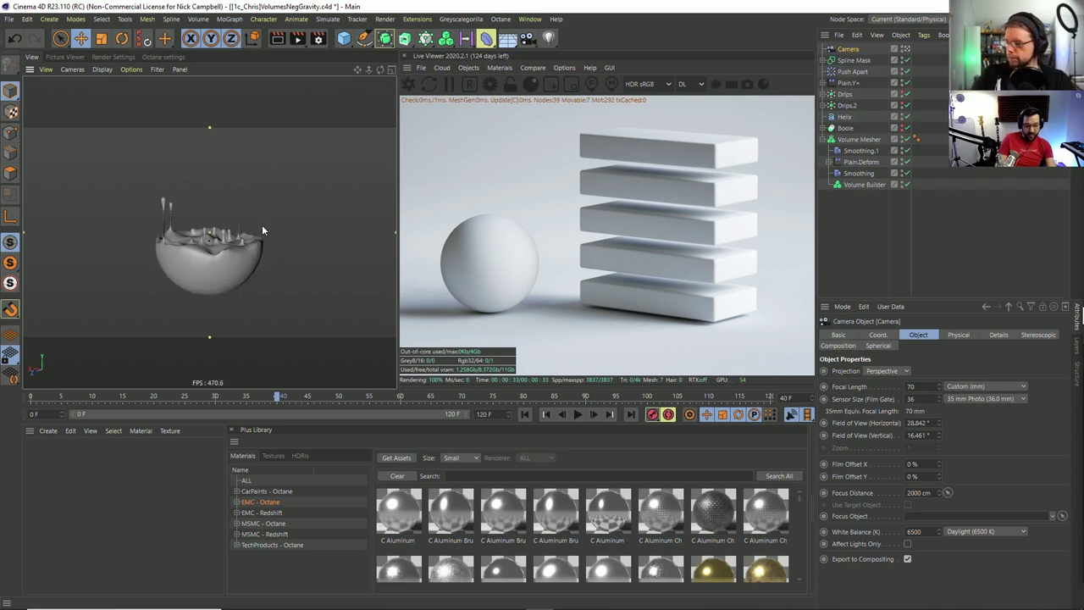
pyautogui.click(33, 396)
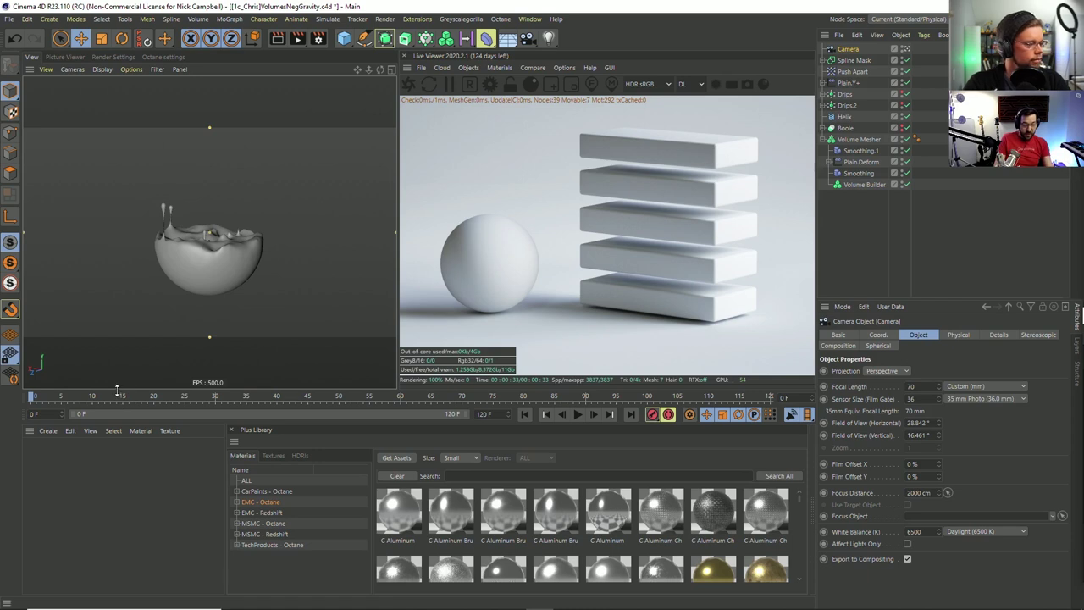
pyautogui.moveTo(118, 391); pyautogui.dragTo(247, 396)
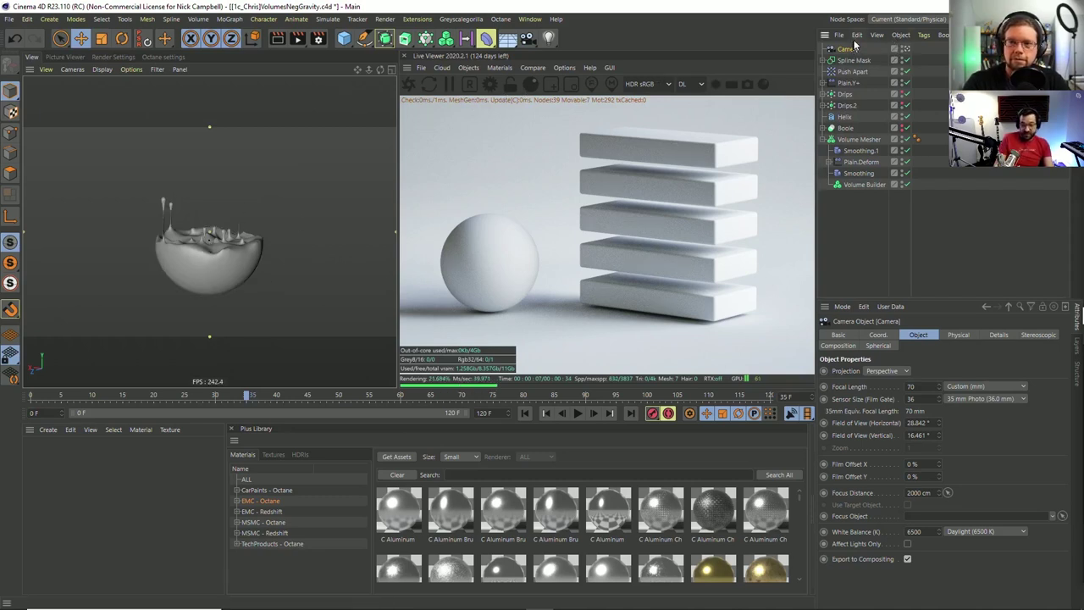
# Duplicate the camera, frame a close-up of the drips through the copy, and return to the original camera's view.
pyautogui.hotkey('ctrl', 'c')
pyautogui.hotkey('ctrl', 'v')
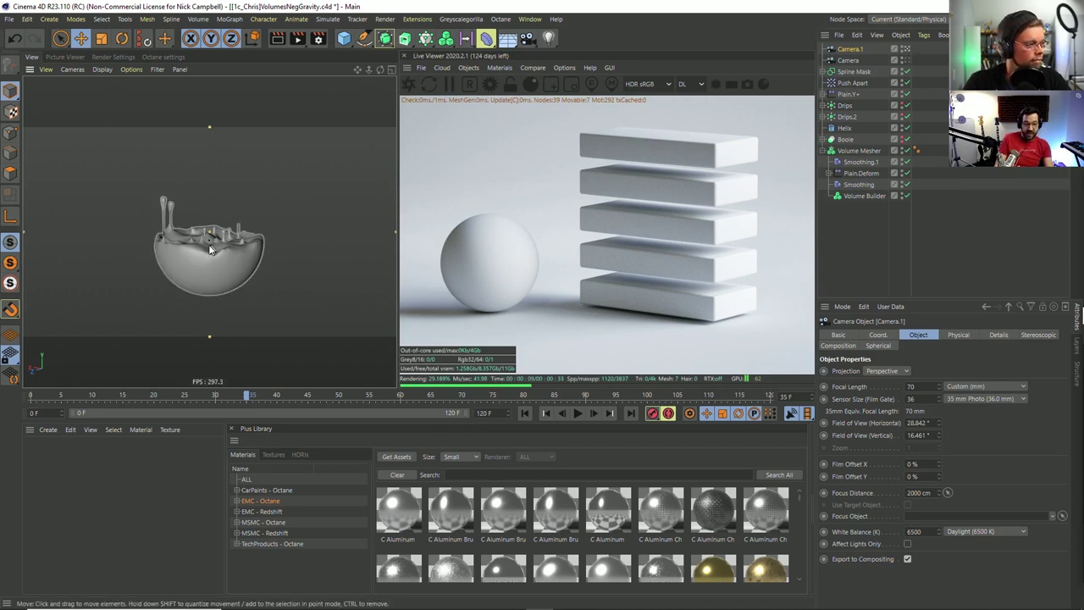
pyautogui.scroll(10, 224, 237)
pyautogui.keyDown('alt'); pyautogui.moveTo(266, 241); pyautogui.dragTo(239, 260); pyautogui.keyUp('alt')
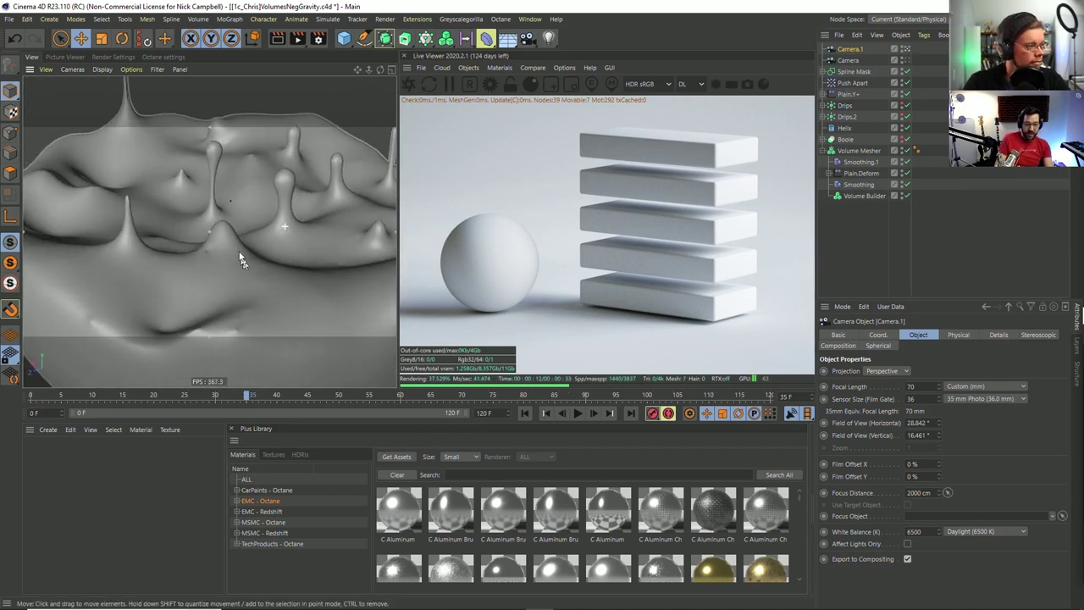
pyautogui.keyDown('alt'); pyautogui.moveTo(282, 225); pyautogui.dragTo(263, 243); pyautogui.keyUp('alt')
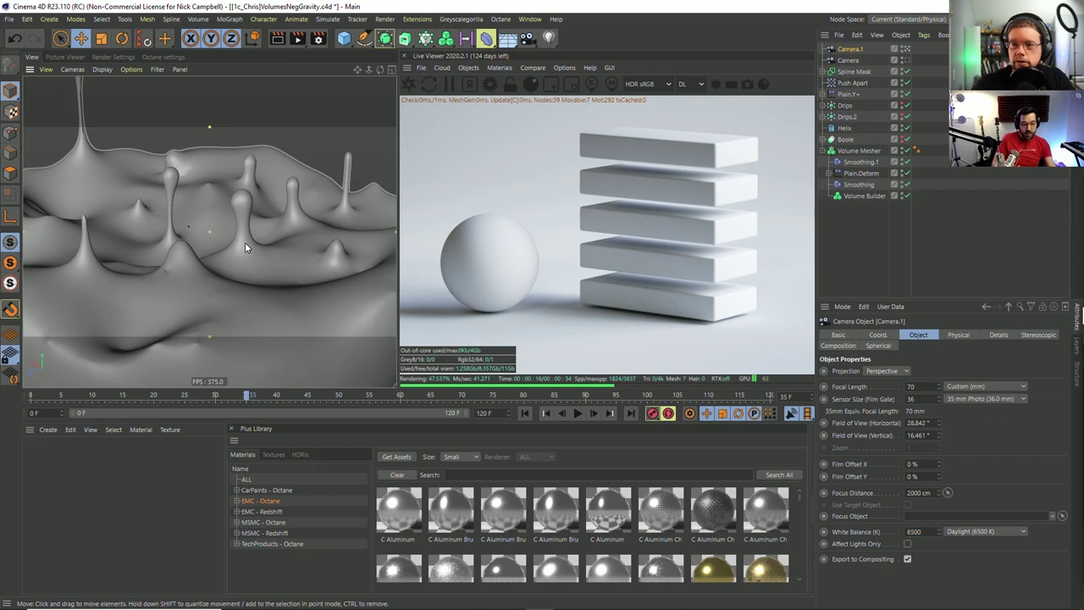
pyautogui.keyDown('alt'); pyautogui.moveTo(282, 243); pyautogui.dragTo(237, 241); pyautogui.keyUp('alt')
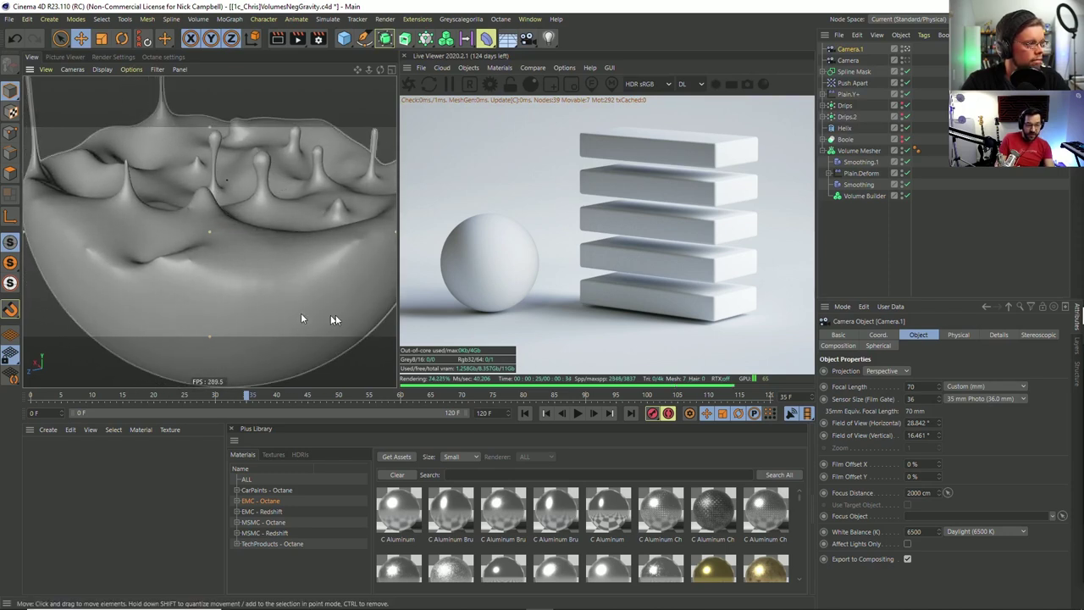
pyautogui.click(909, 60)
pyautogui.click(910, 61)
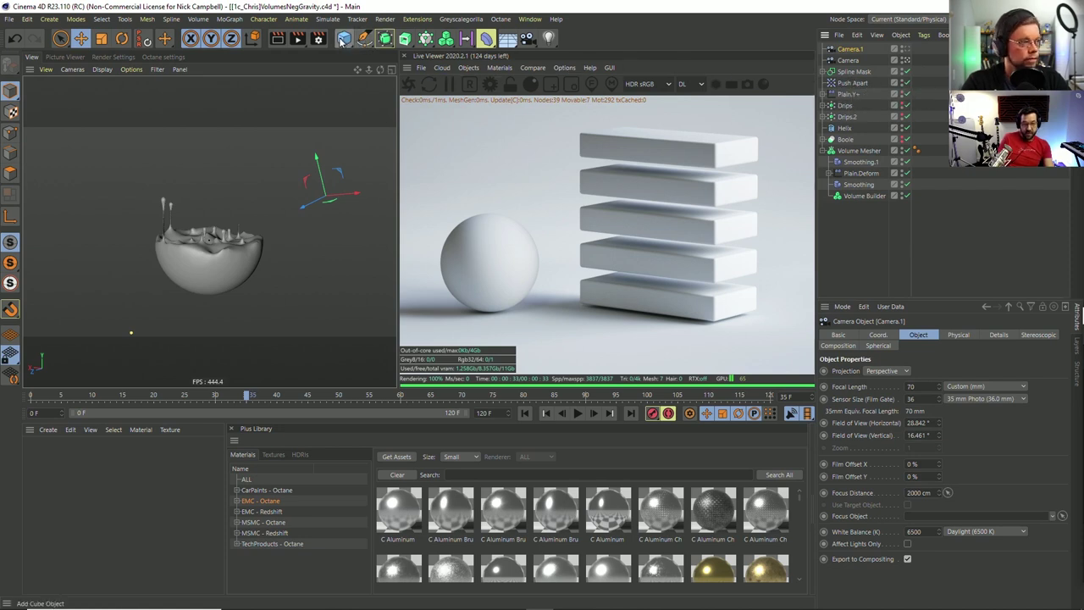
# Create a Null and group everything from the Spline Mask through the Volume Mesher under it, leaving both cameras outside.
pyautogui.moveTo(343, 40); pyautogui.dragTo(368, 53)
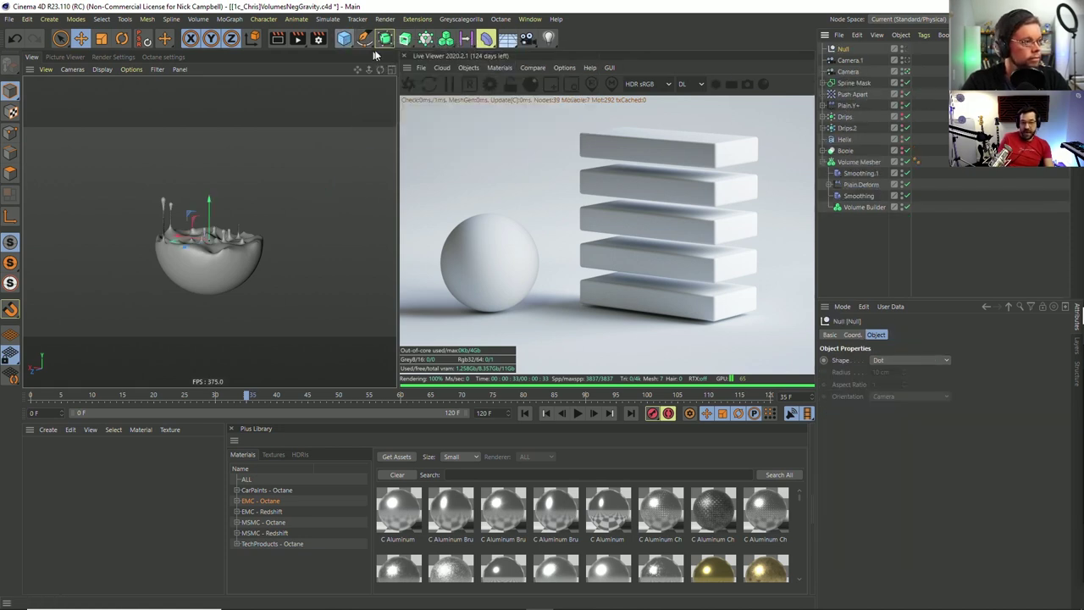
pyautogui.moveTo(845, 52); pyautogui.dragTo(842, 212)
pyautogui.click(852, 73)
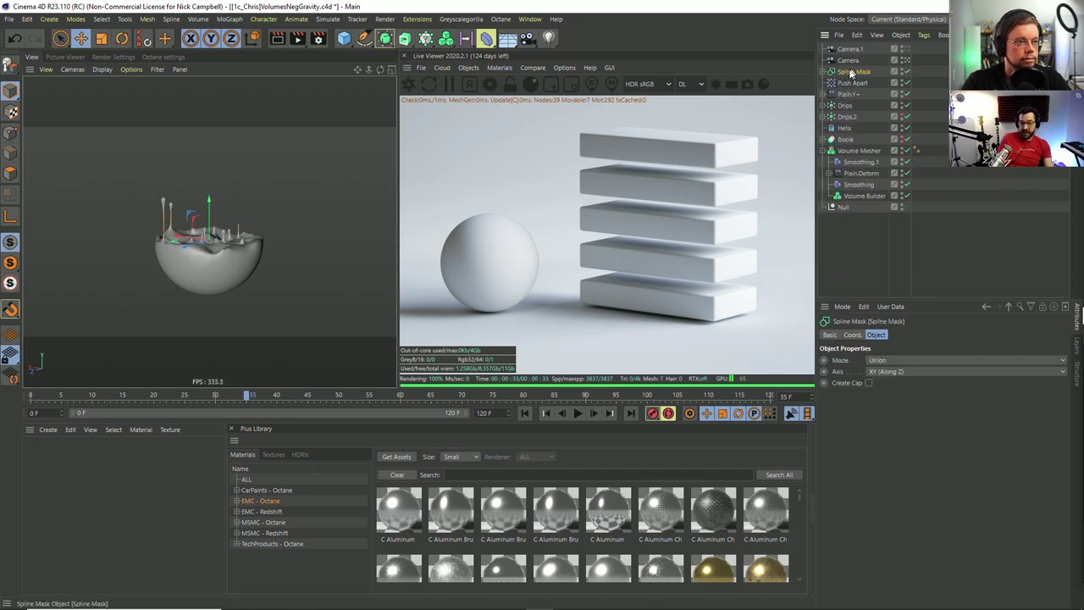
pyautogui.keyDown('shift'); pyautogui.click(843, 151); pyautogui.keyUp('shift')
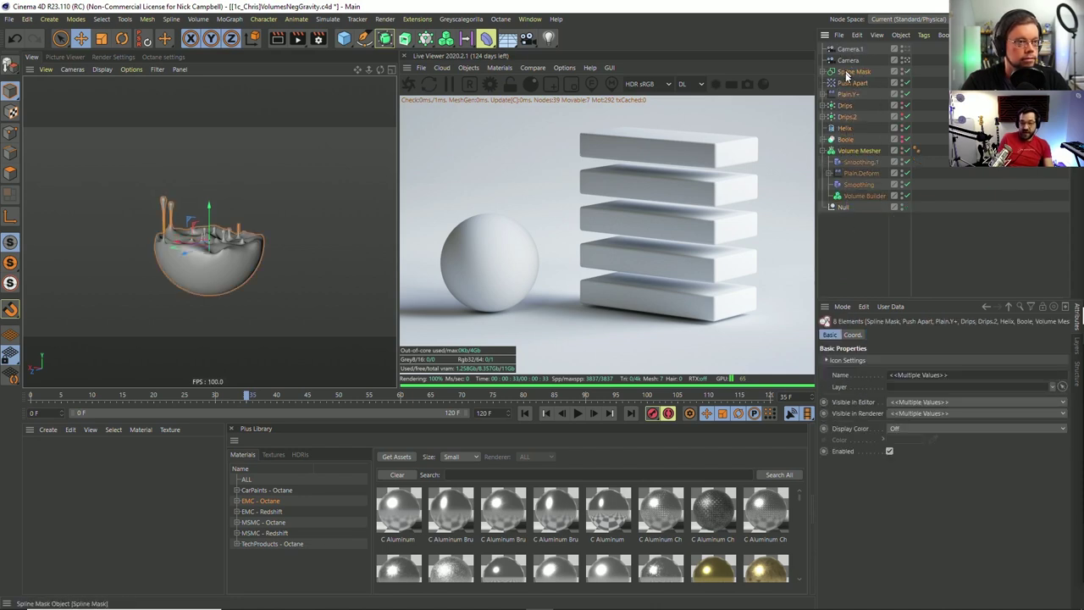
pyautogui.moveTo(845, 74); pyautogui.dragTo(844, 209)
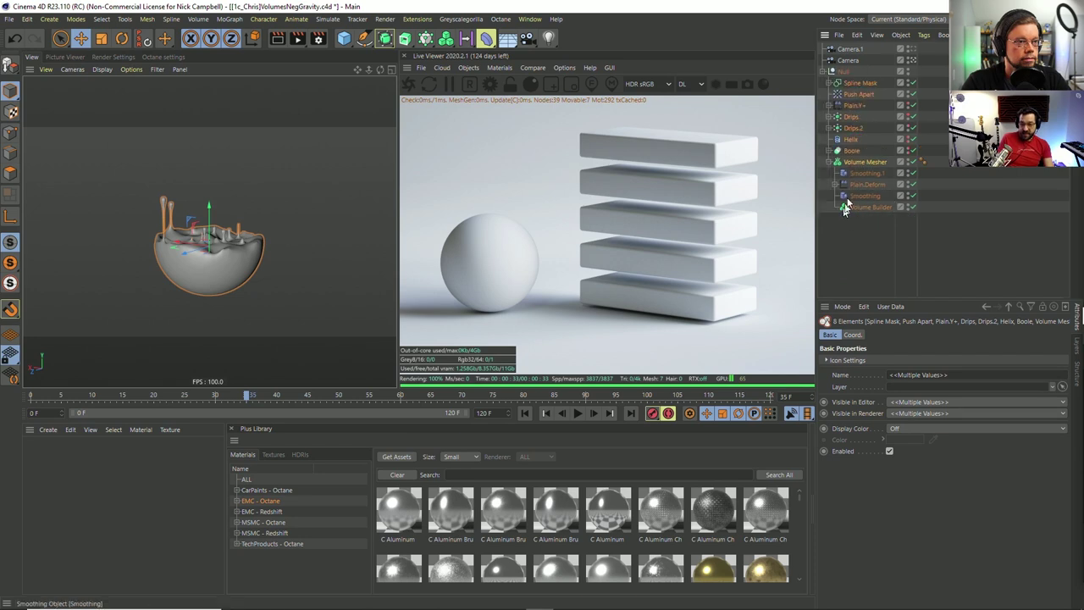
pyautogui.click(826, 73)
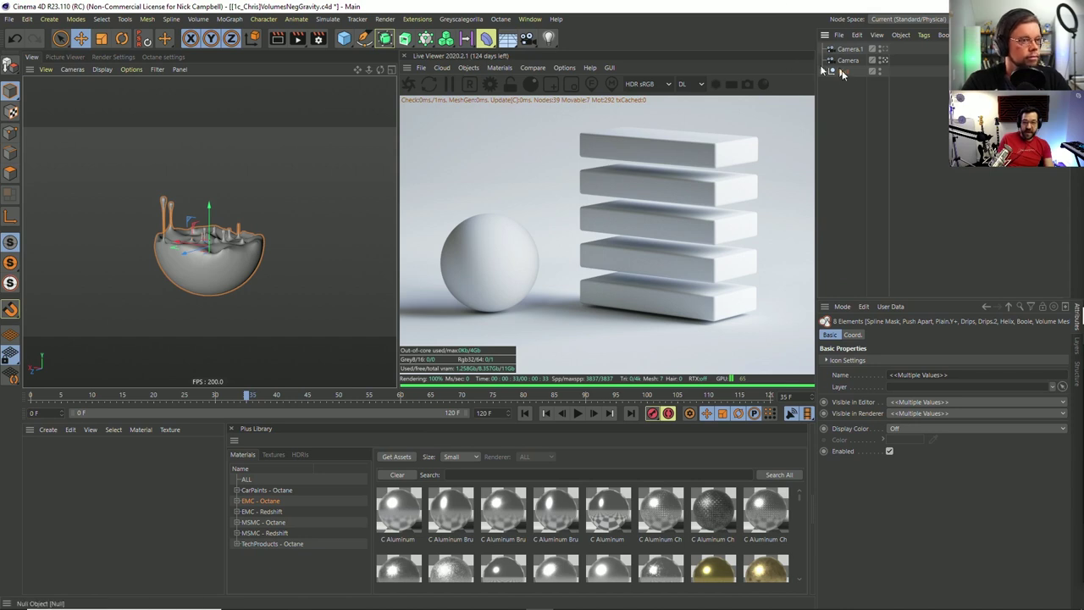
# Copy the Null group into OctaneStartR23_001.c4d, with the OctaneCamera pulled back slightly from the sphere and slabs.
pyautogui.click(843, 72)
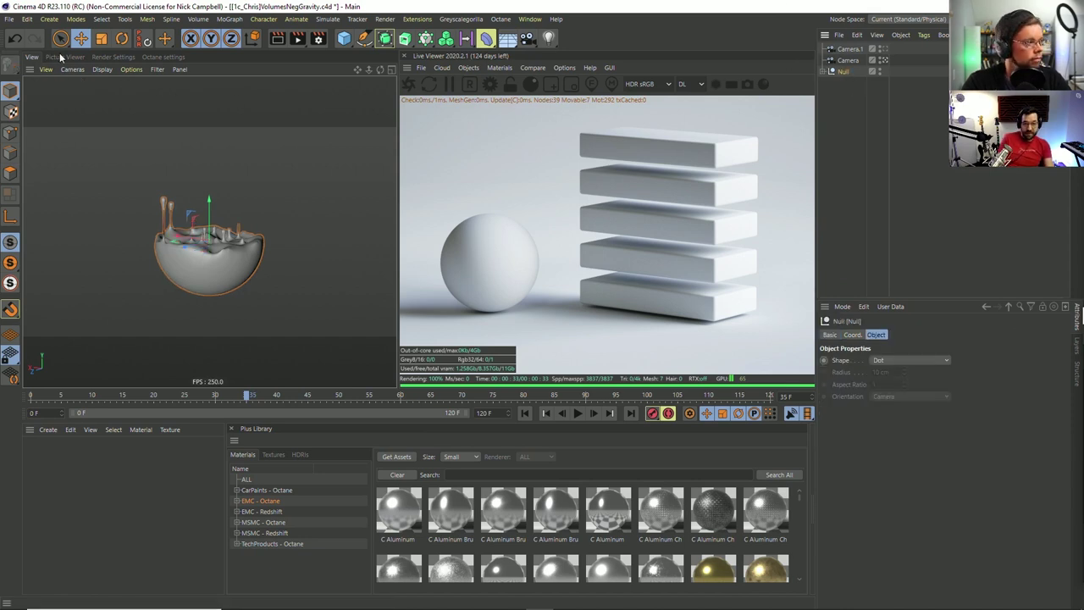
pyautogui.click(530, 18)
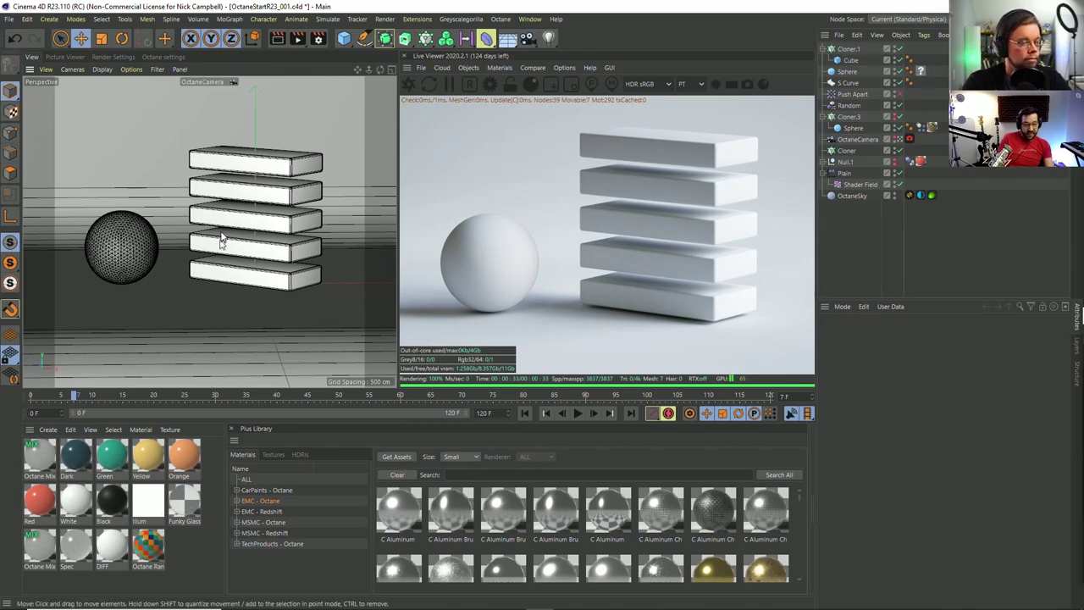
pyautogui.scroll(-6, 218, 240)
pyautogui.scroll(-4, 212, 245)
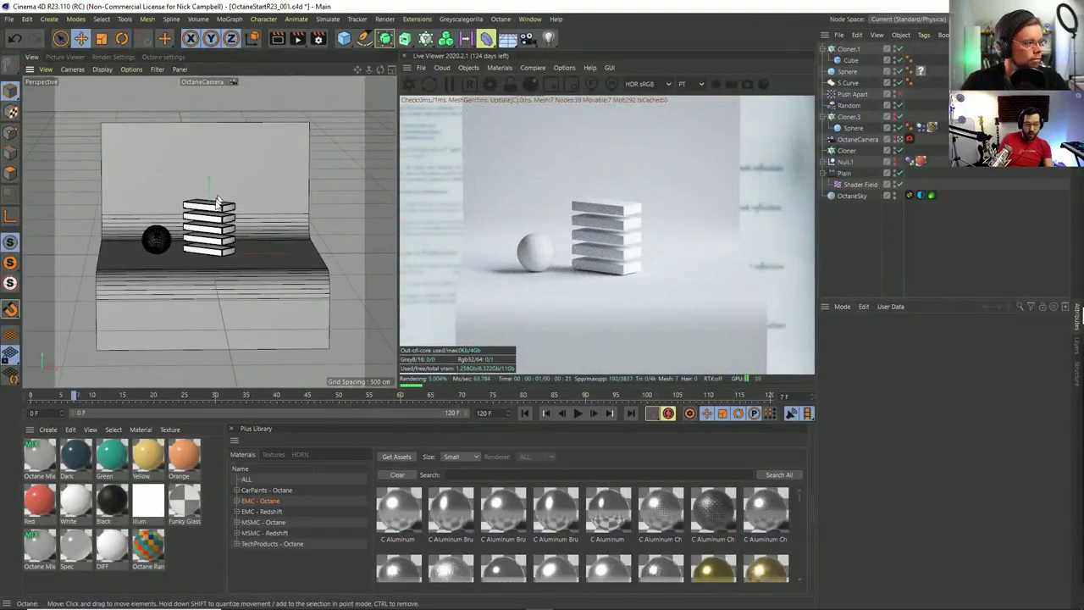
pyautogui.hotkey('ctrl', 'shift', 'z')
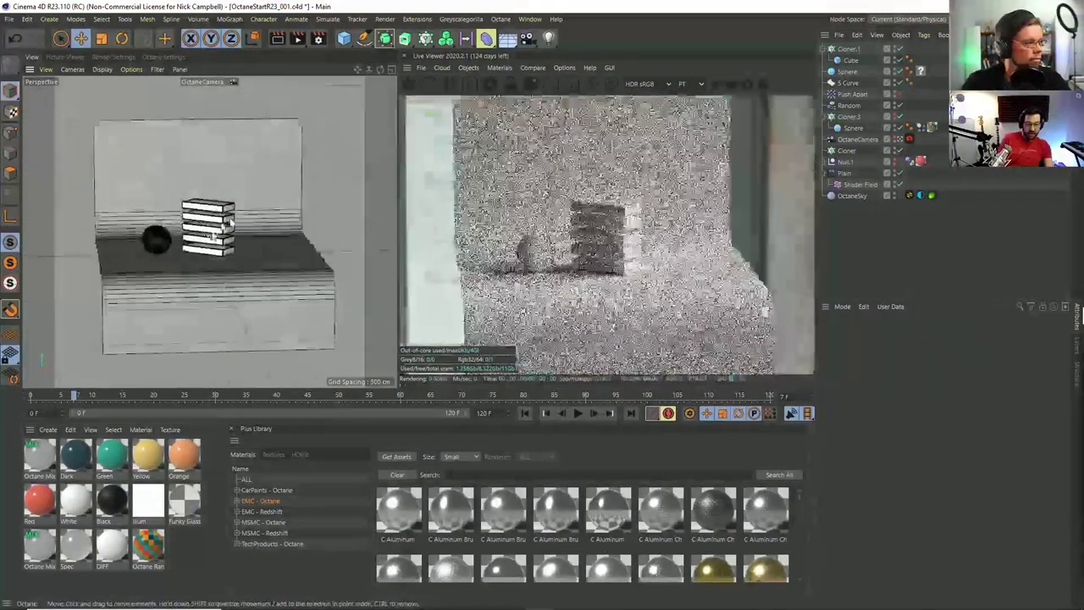
pyautogui.hotkey('ctrl', 'shift', 'z')
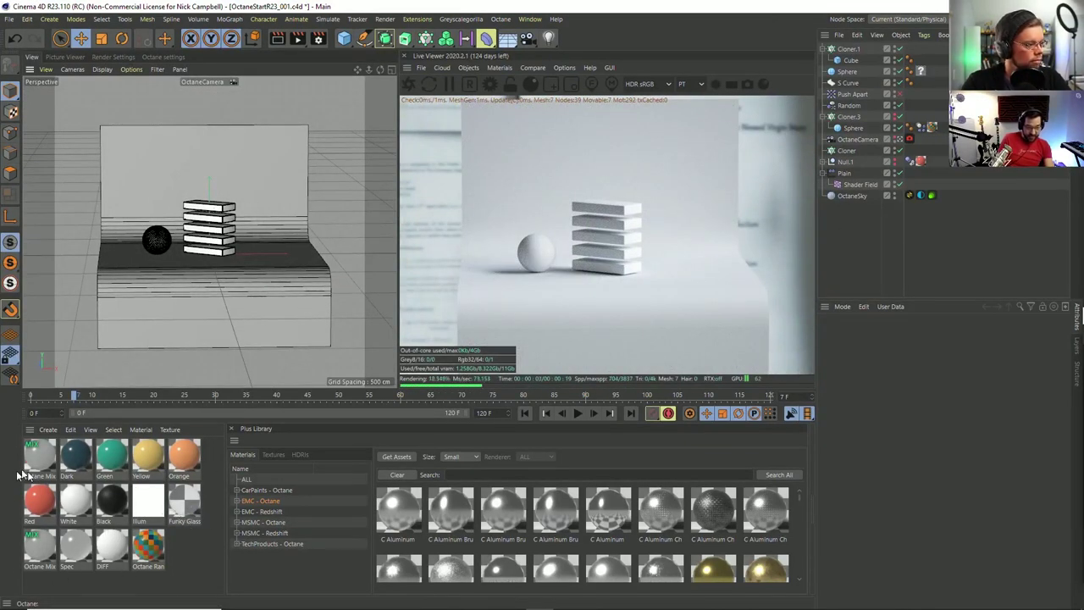
pyautogui.scroll(1, 227, 246)
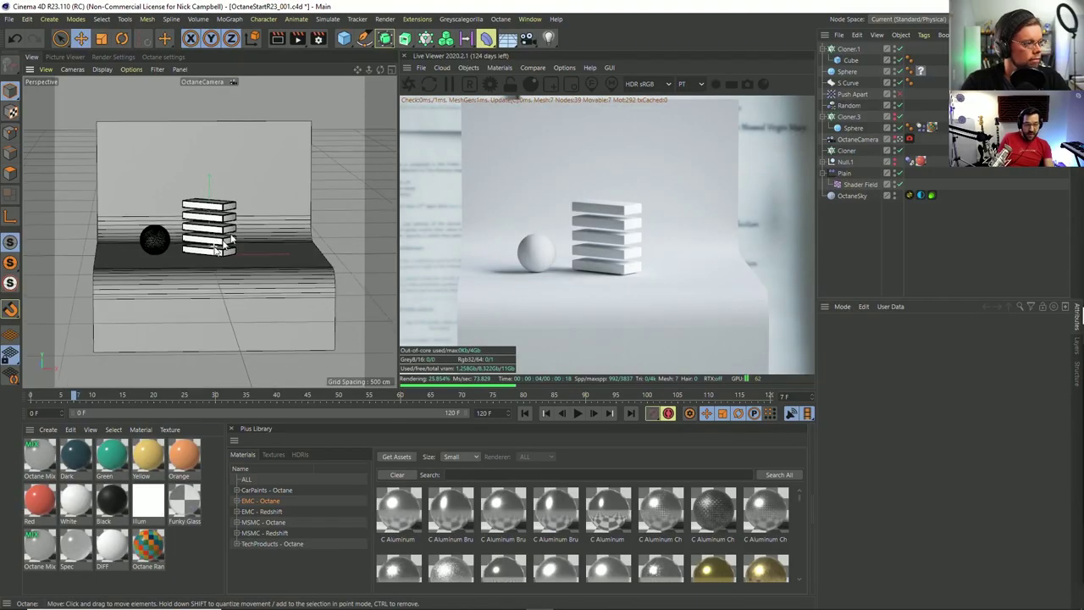
pyautogui.scroll(4, 227, 245)
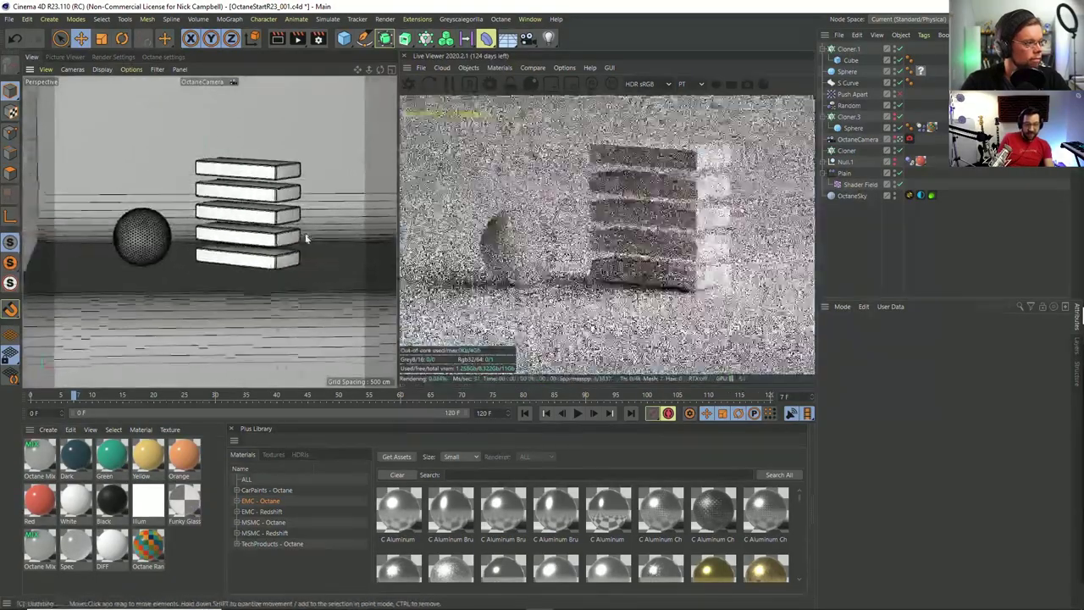
pyautogui.keyDown('alt'); pyautogui.moveTo(306, 239); pyautogui.dragTo(259, 254); pyautogui.keyUp('alt')
pyautogui.hotkey('alt', 'g')
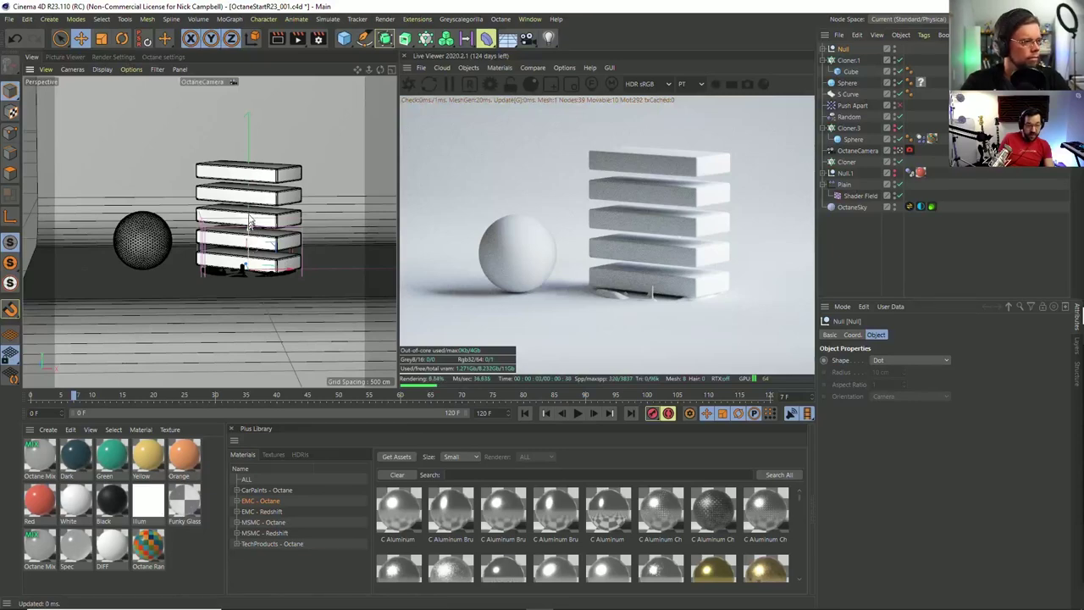
# Raise the pasted Null along the Y axis only, lifting the hemisphere off the floor.
pyautogui.press('x')
pyautogui.press('z')
pyautogui.moveTo(249, 221); pyautogui.dragTo(254, 246)
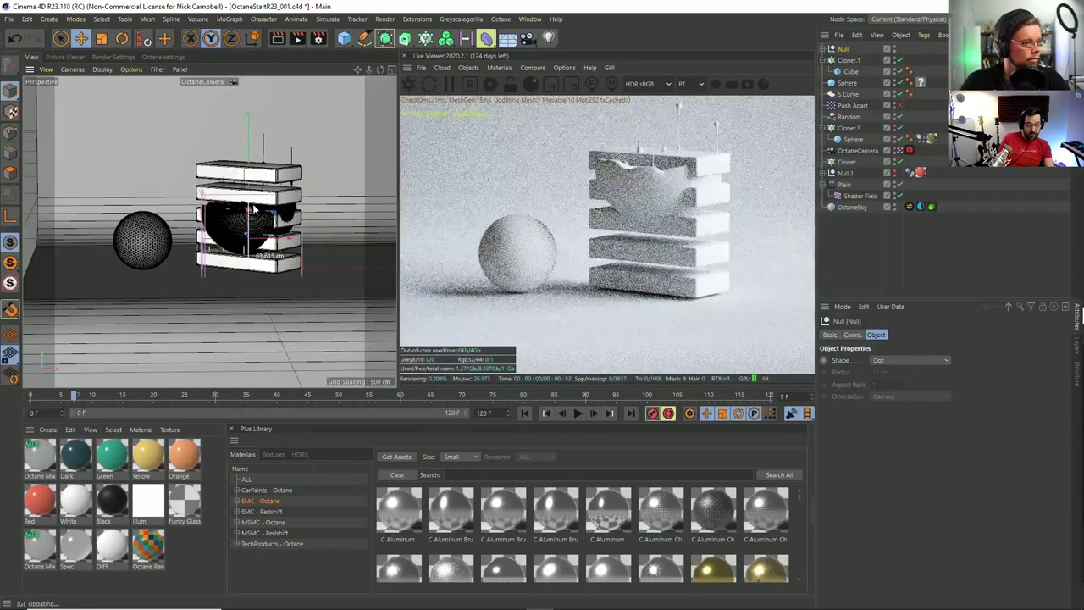
# Delete the stacked slabs' Cloner.1 and the standalone Sphere from the Octane scene.
pyautogui.click(847, 61)
pyautogui.press('Delete')
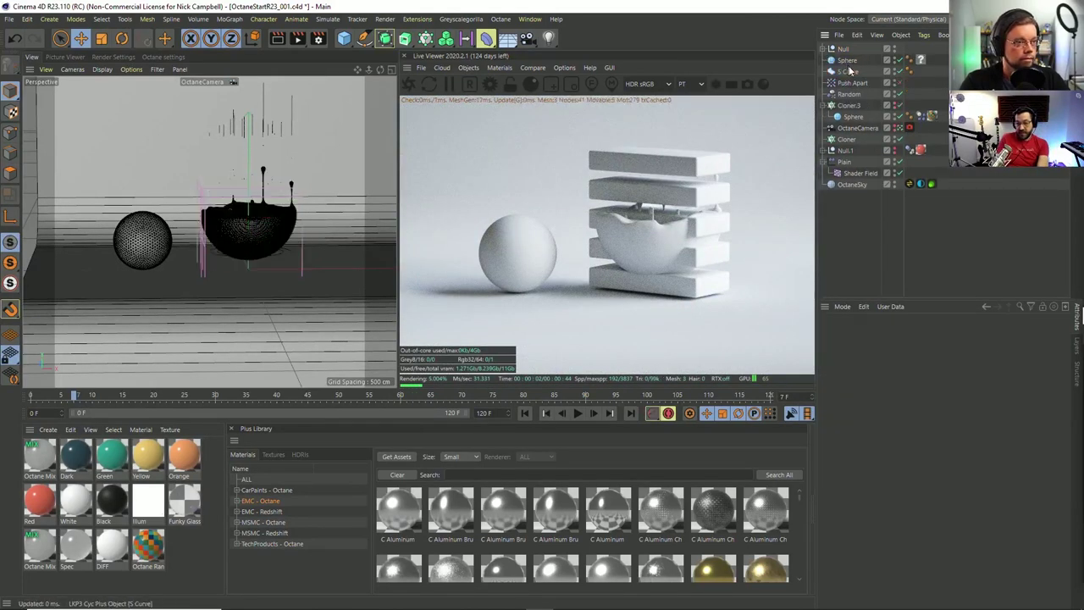
pyautogui.click(845, 62)
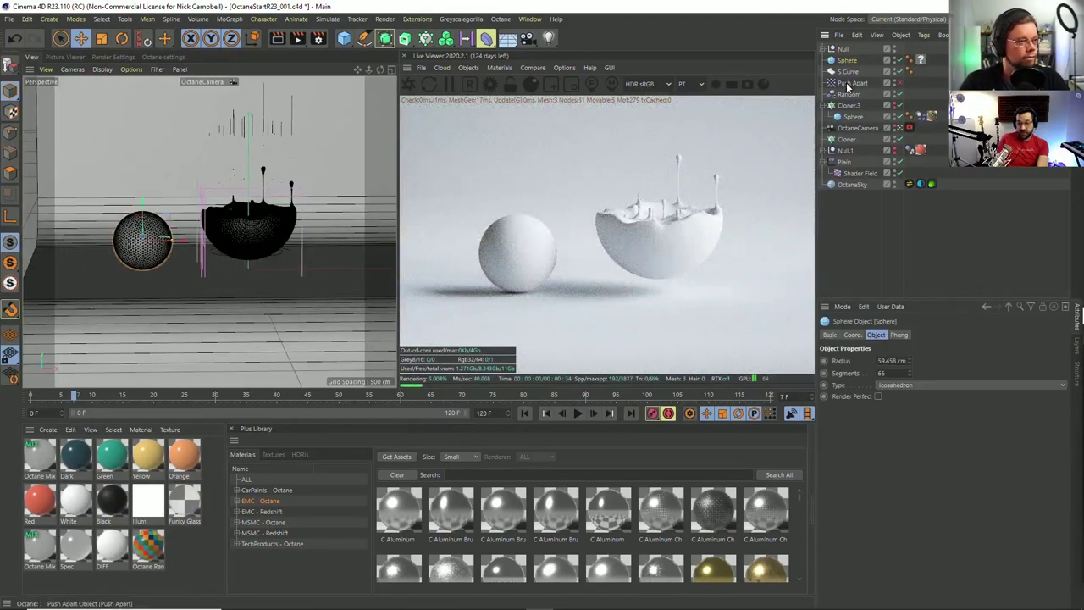
pyautogui.press('Delete')
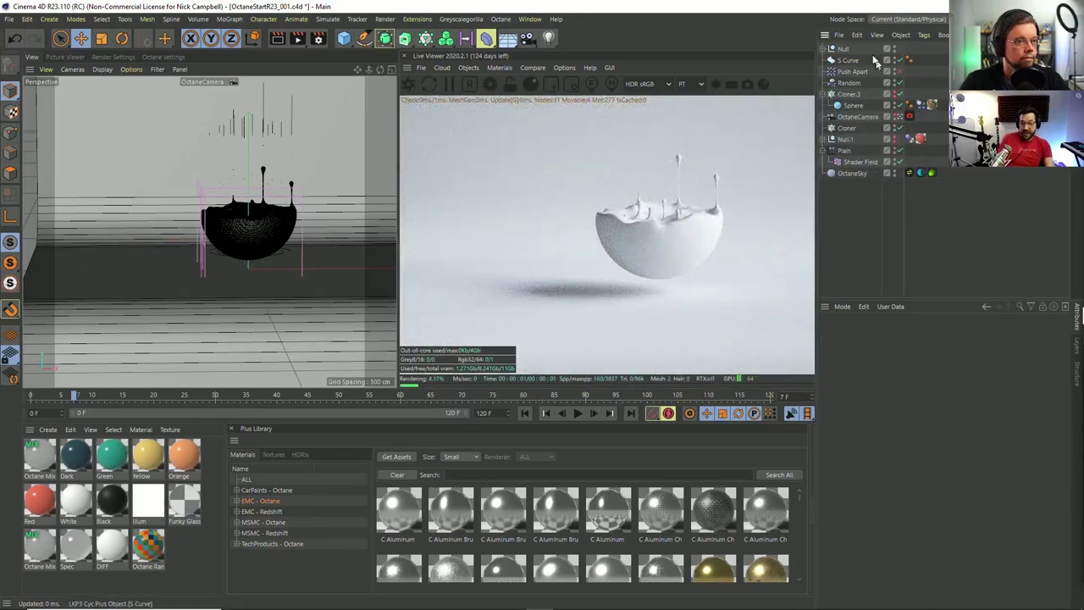
# Raise the Null further so the hemisphere floats higher above the backdrop floor, and frame it more closely.
pyautogui.click(842, 49)
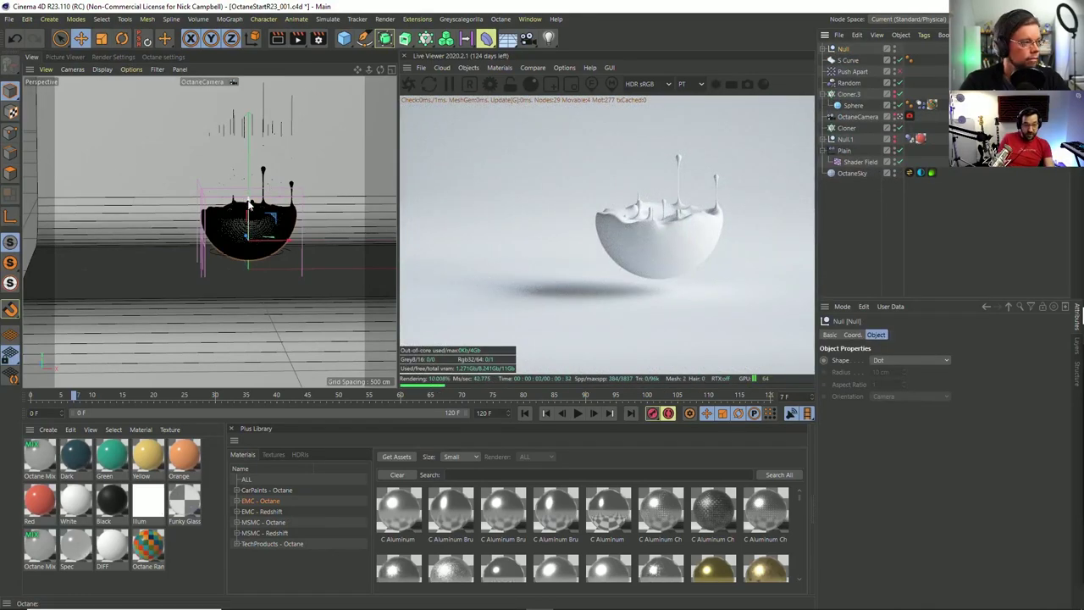
pyautogui.moveTo(249, 195); pyautogui.dragTo(249, 199)
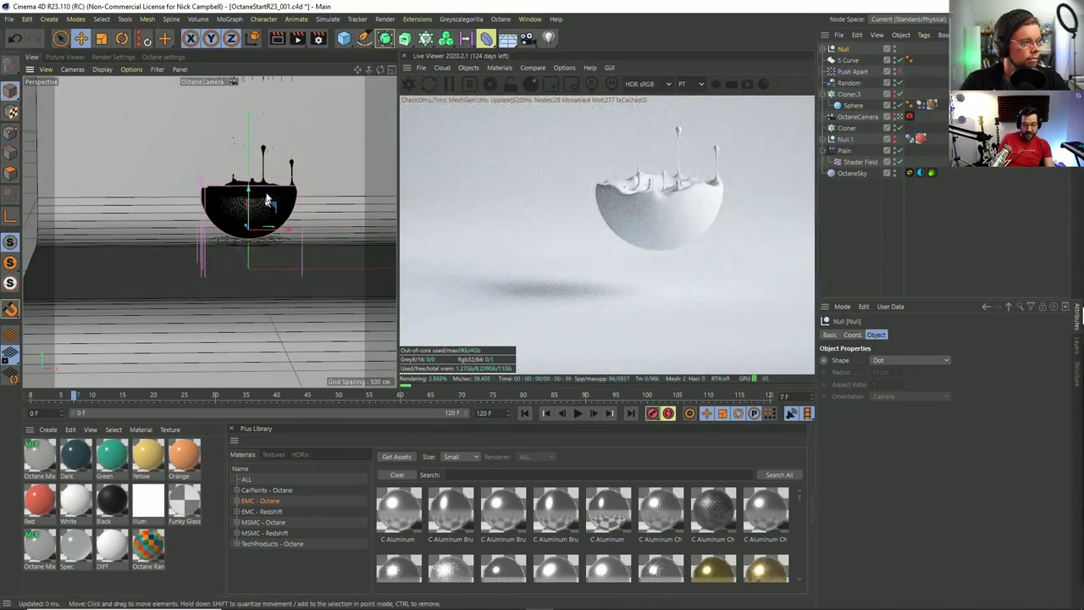
pyautogui.scroll(5, 261, 226)
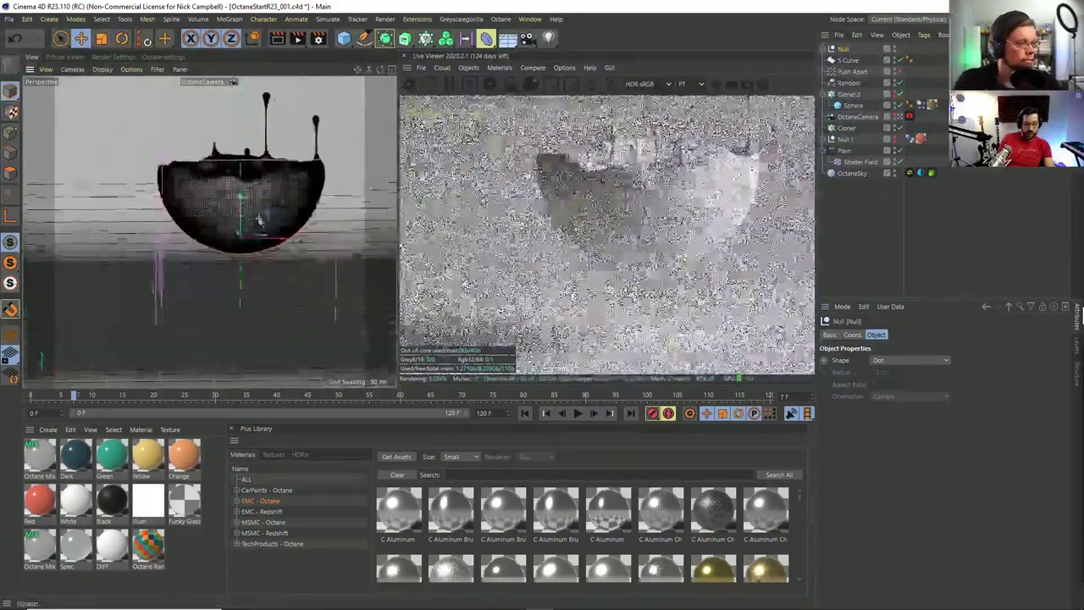
# Reframe the hemisphere through the OctaneCamera with a slightly higher view into its rippled top.
pyautogui.scroll(-5, 266, 224)
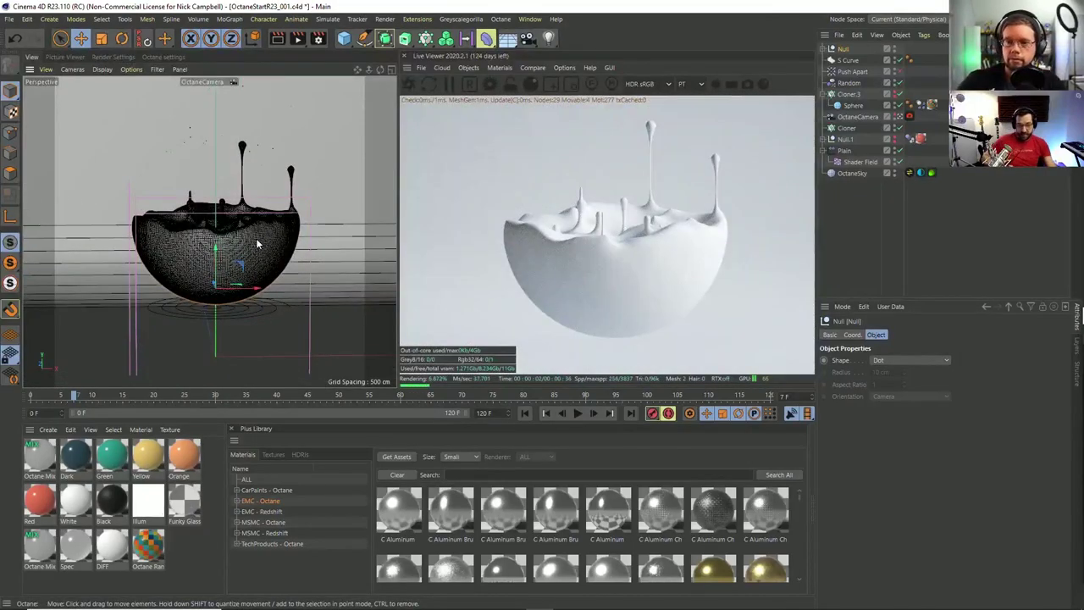
pyautogui.scroll(5, 233, 246)
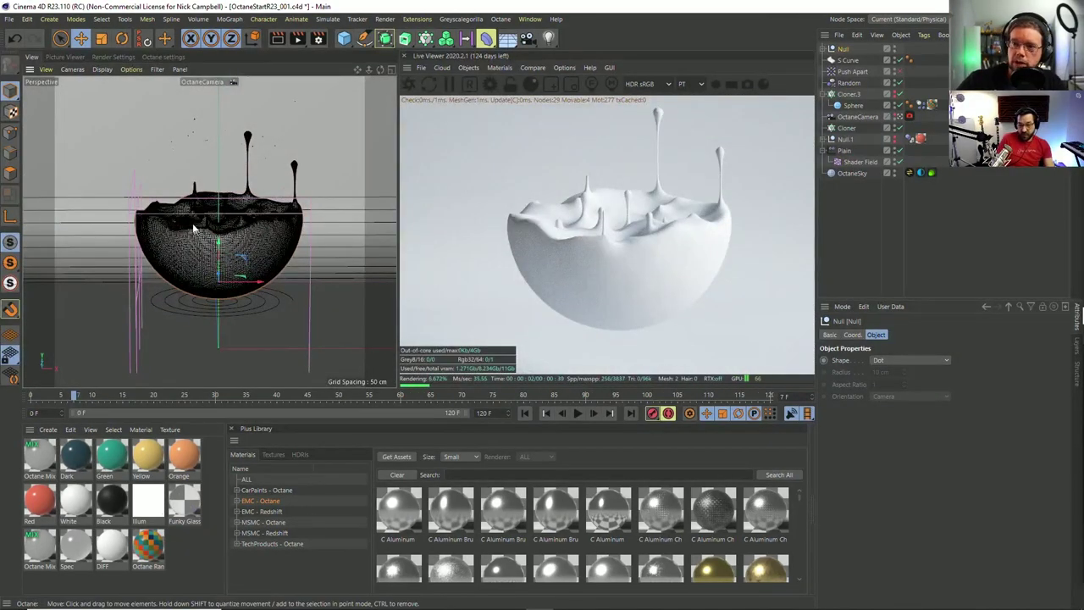
pyautogui.moveTo(232, 251)
pyautogui.keyDown('alt'); pyautogui.mouseDown()
pyautogui.moveTo(234, 273)
pyautogui.moveTo(243, 258)
pyautogui.mouseUp(); pyautogui.keyUp('alt')
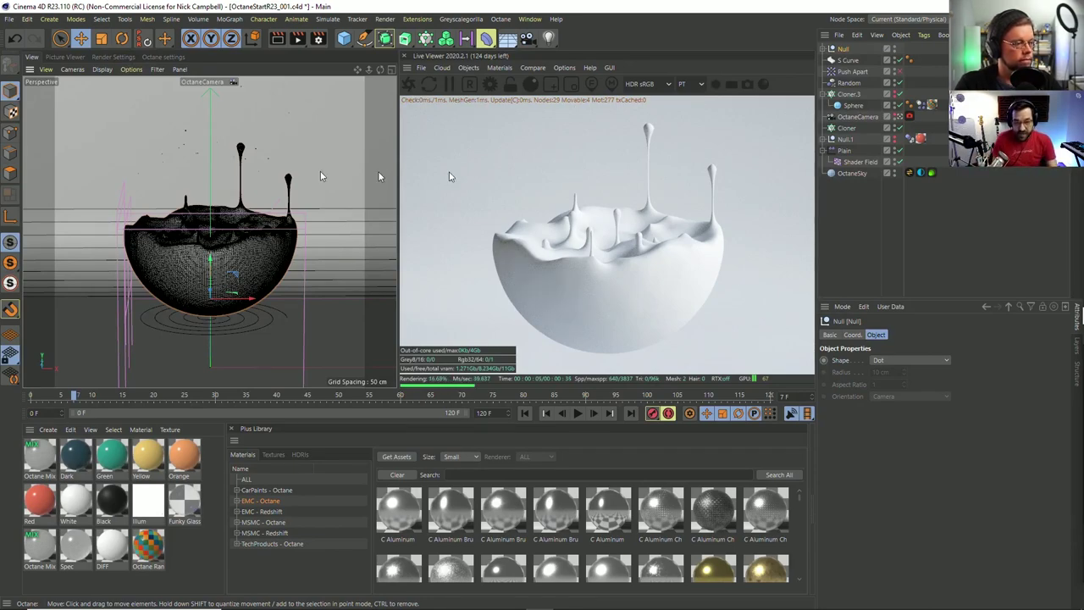
pyautogui.keyDown('alt'); pyautogui.moveTo(195, 254); pyautogui.dragTo(126, 268); pyautogui.keyUp('alt')
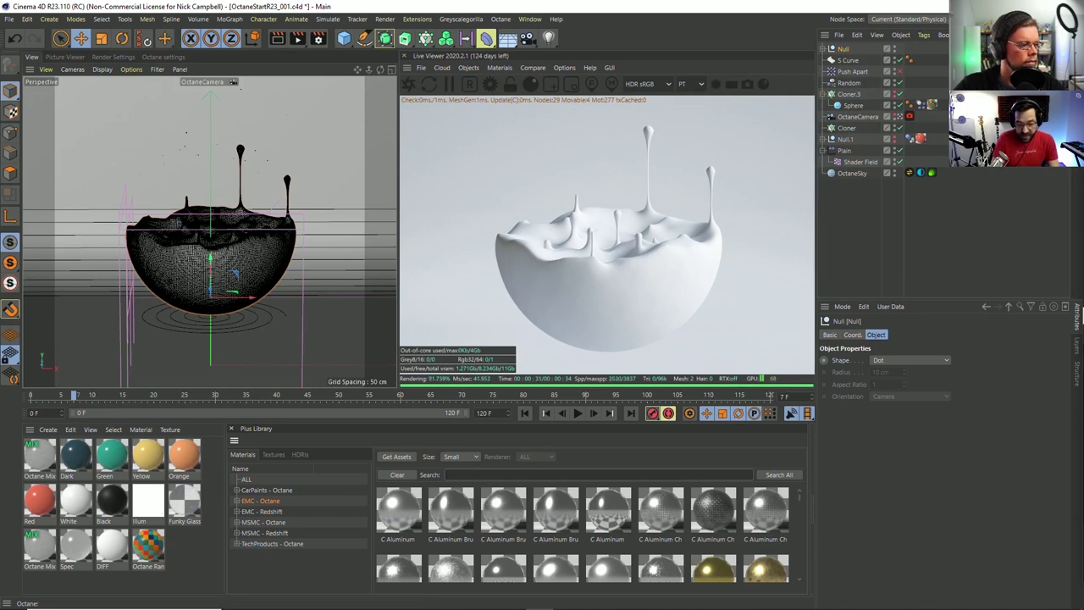
# Search the EMC - Octane library for "cho" and apply the D Chocolate material to the hemisphere.
pyautogui.write('ch')
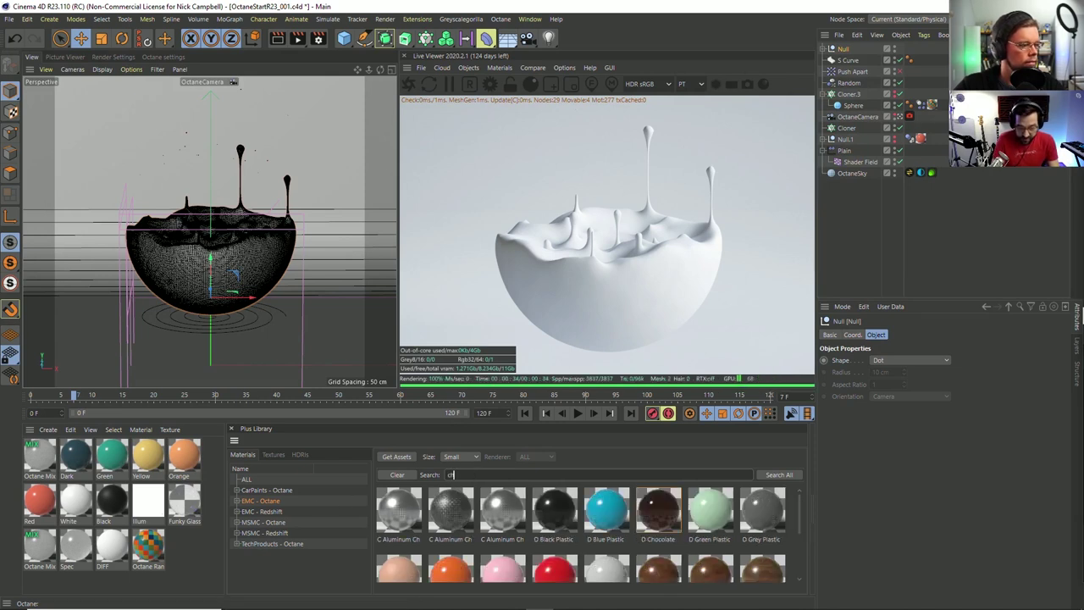
pyautogui.write('o')
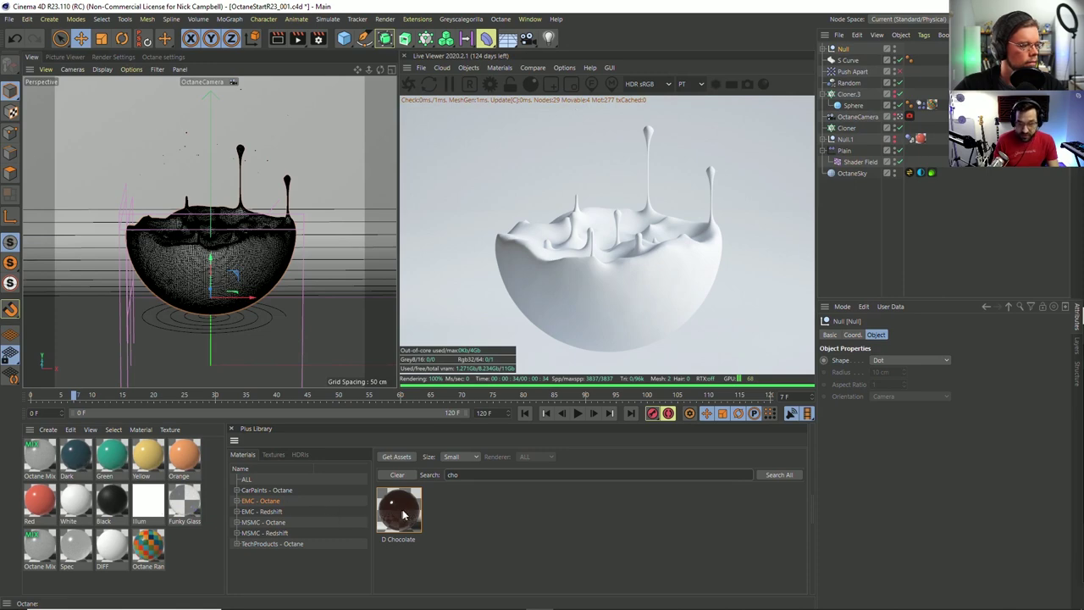
pyautogui.moveTo(403, 516); pyautogui.dragTo(242, 254)
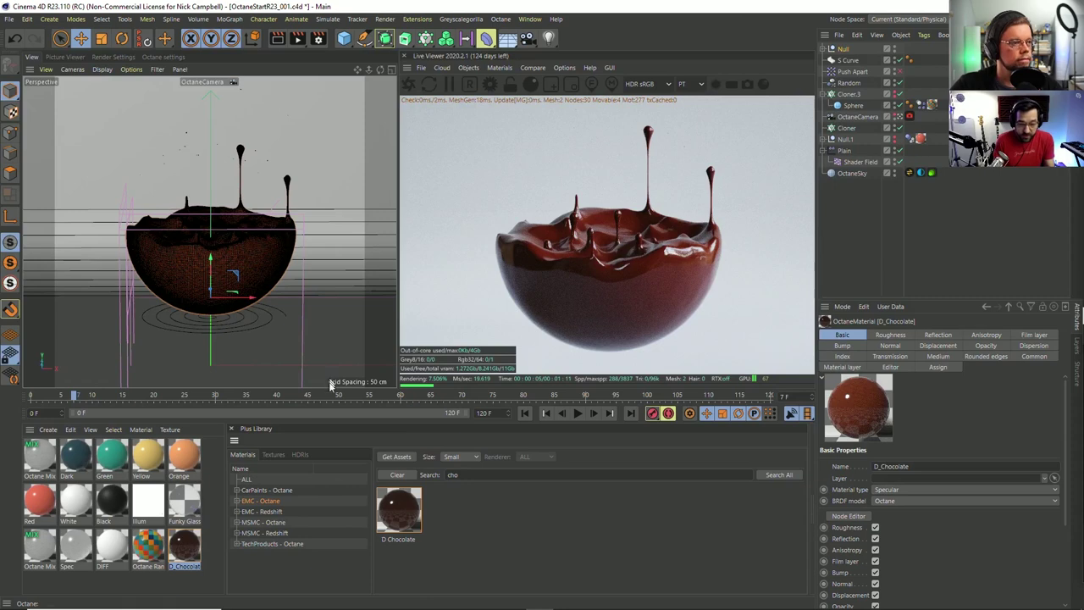
# Open the D_Chocolate material's node graph and spread out the RGB color, Scattering and Round edges nodes.
pyautogui.doubleClick(184, 551)
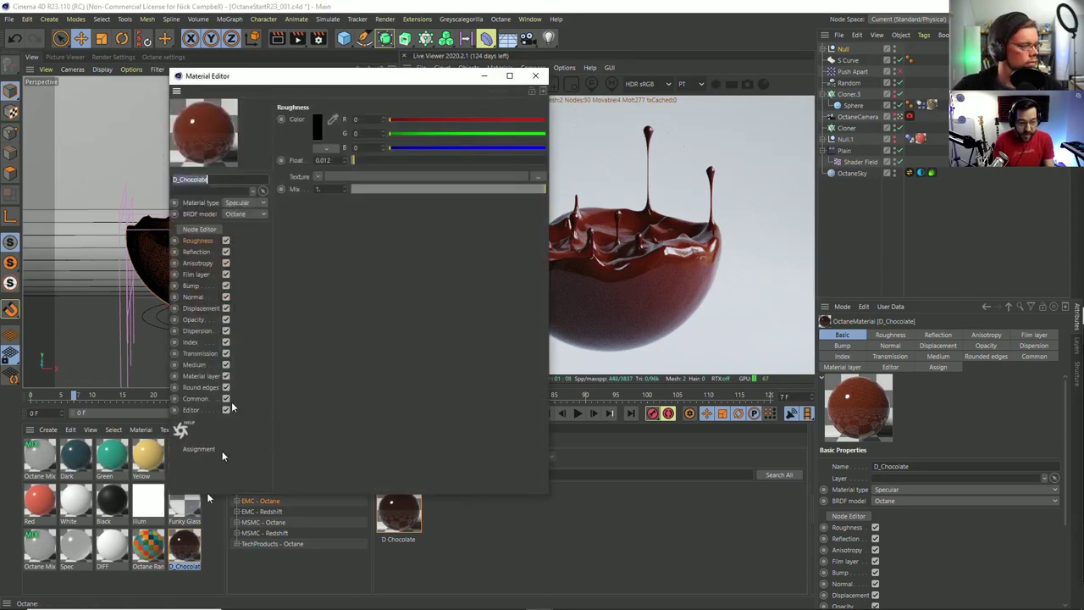
pyautogui.click(208, 231)
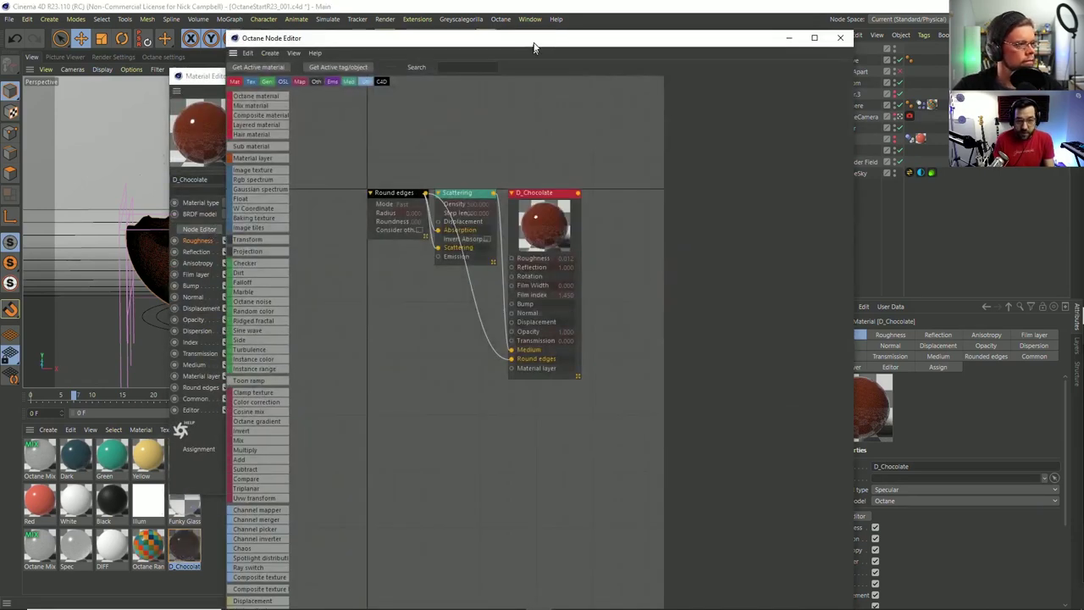
pyautogui.moveTo(536, 38); pyautogui.dragTo(484, 36)
pyautogui.moveTo(406, 192); pyautogui.dragTo(402, 245)
pyautogui.moveTo(344, 188); pyautogui.dragTo(304, 354)
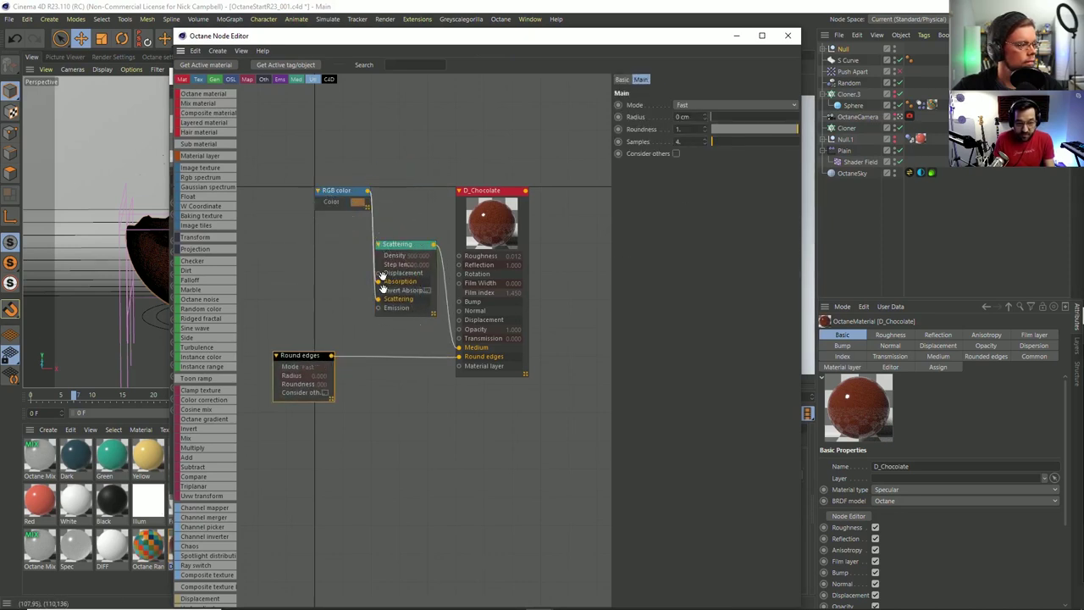
# Bring up the Scattering node's shader settings, uncover the render preview and close the Material Editor.
pyautogui.moveTo(413, 42); pyautogui.dragTo(428, 114)
pyautogui.click(418, 315)
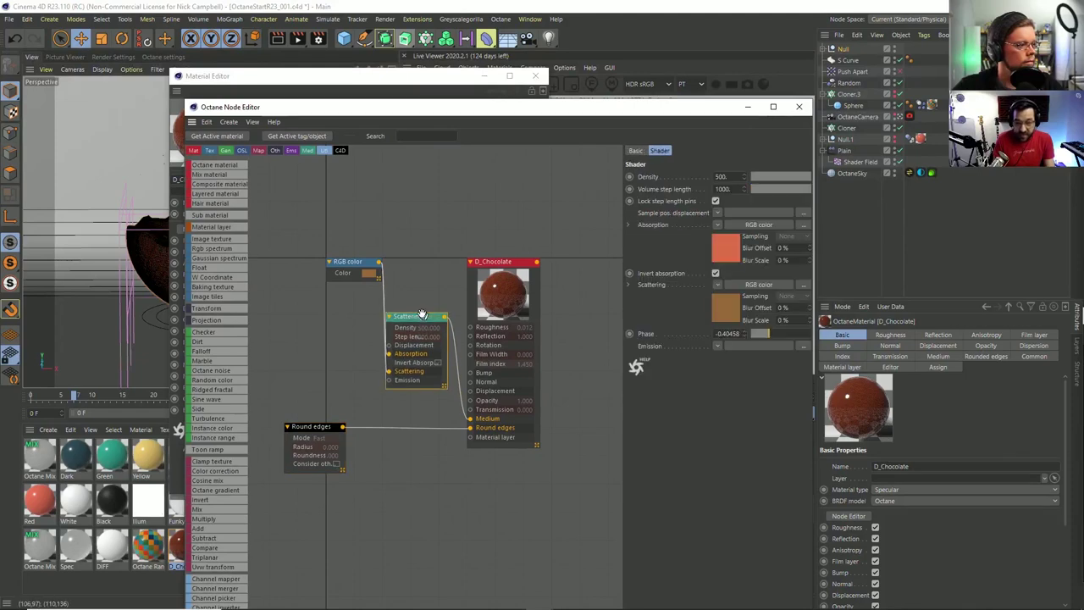
pyautogui.moveTo(691, 107); pyautogui.dragTo(466, 325)
pyautogui.click(535, 75)
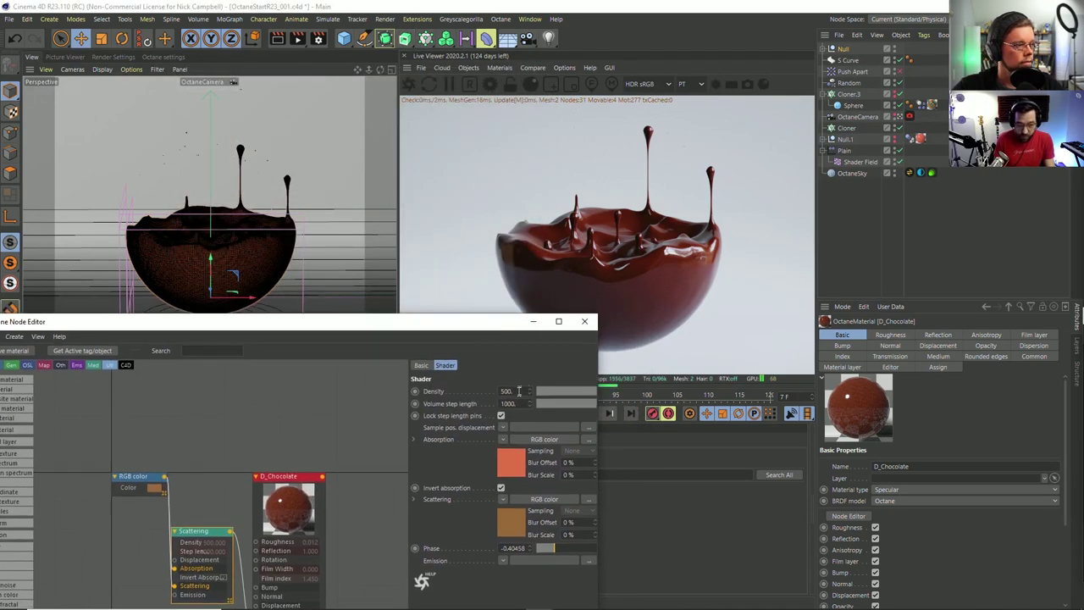
# Try Scattering densities of 100 and 5 on the chocolate material against the live render.
pyautogui.write('100')
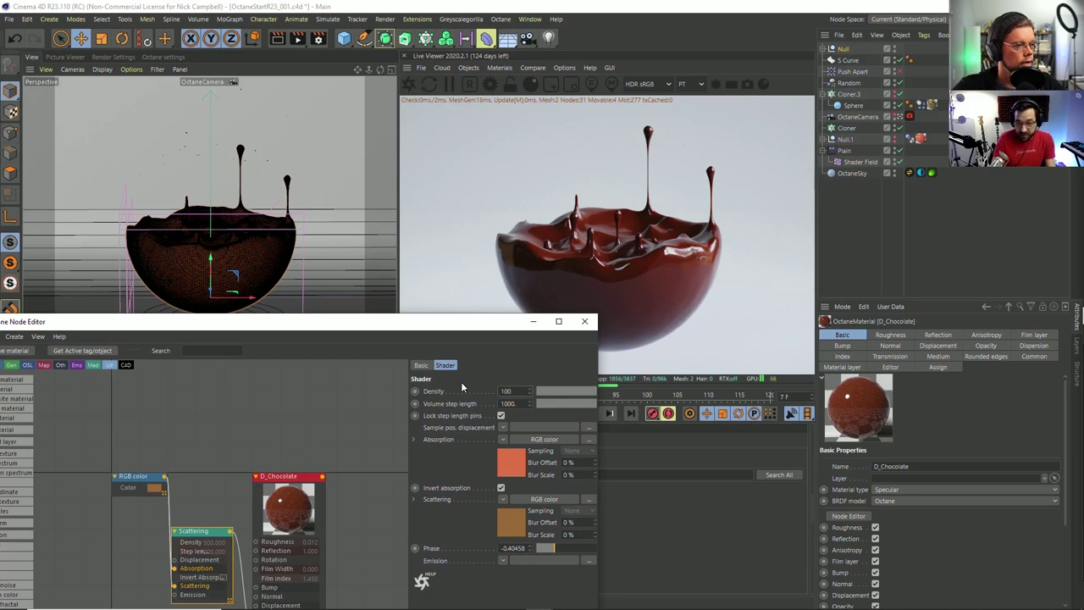
pyautogui.press('Return')
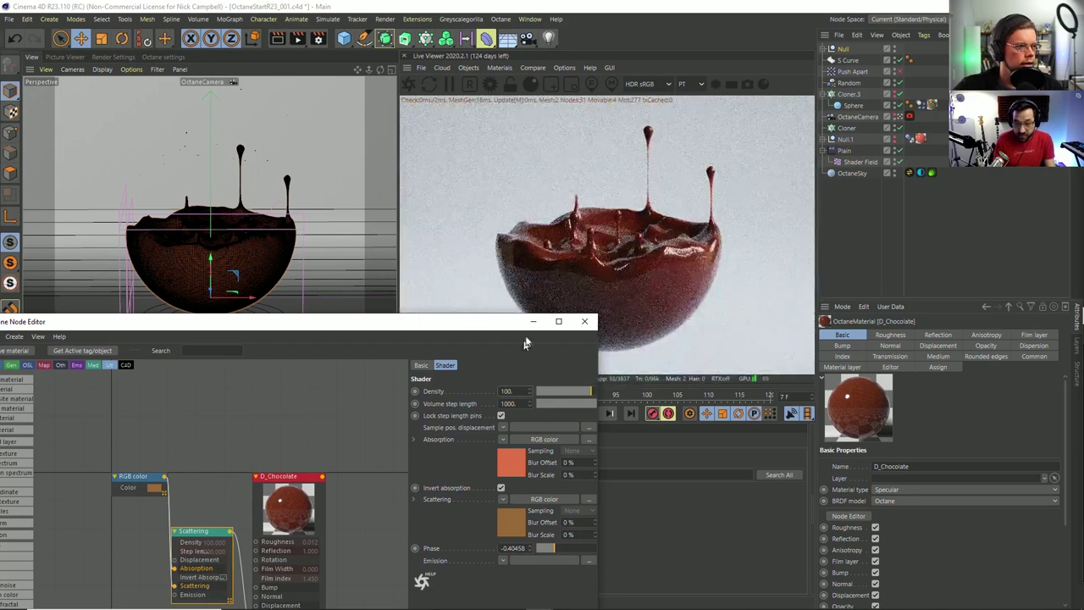
pyautogui.moveTo(504, 325); pyautogui.dragTo(463, 345)
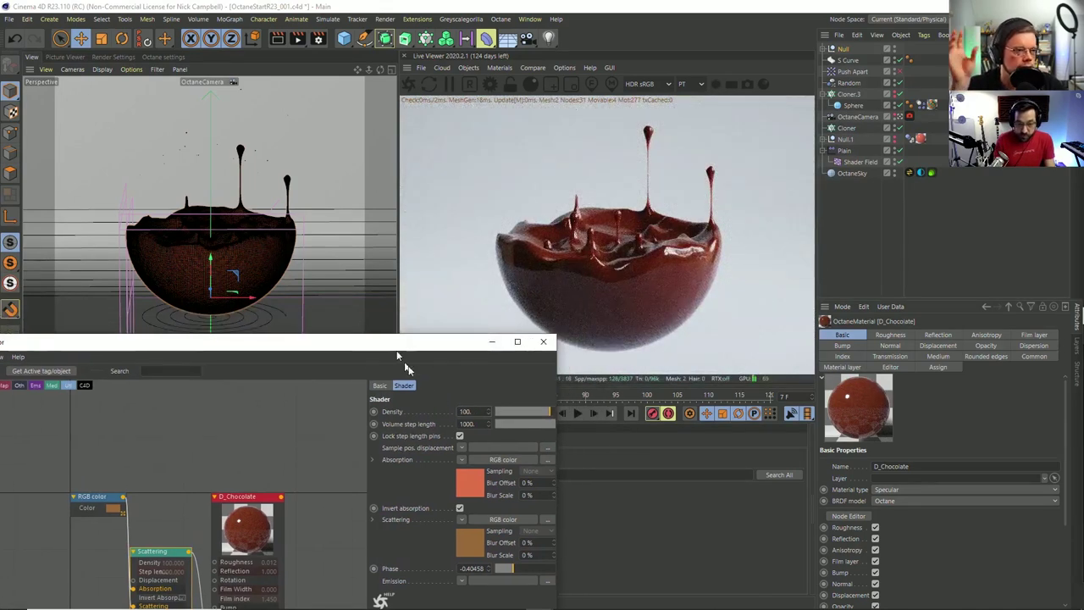
pyautogui.doubleClick(477, 413)
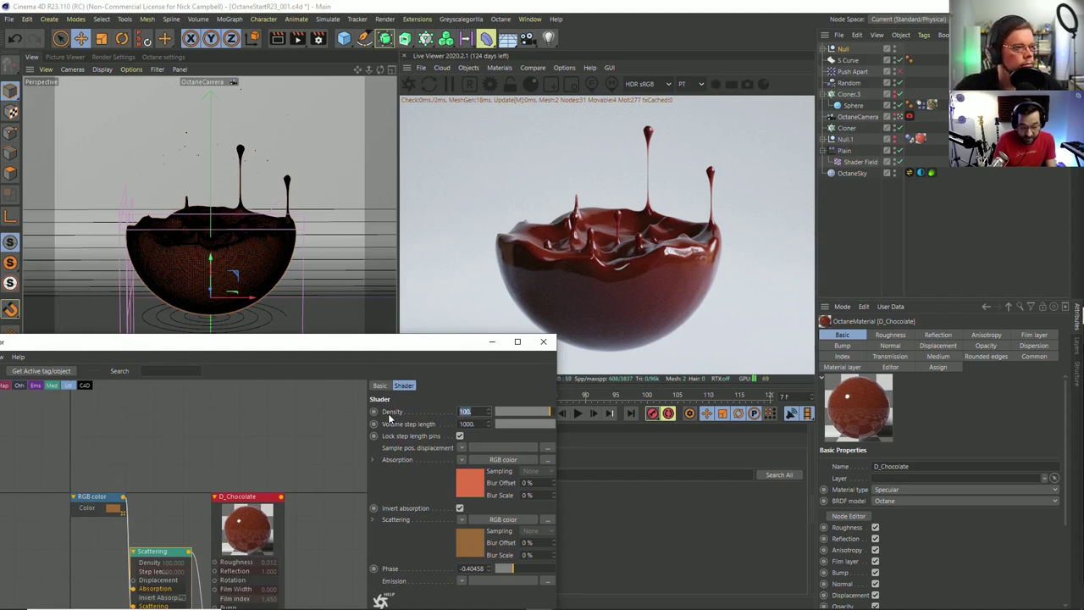
pyautogui.write('5')
pyautogui.press('Return')
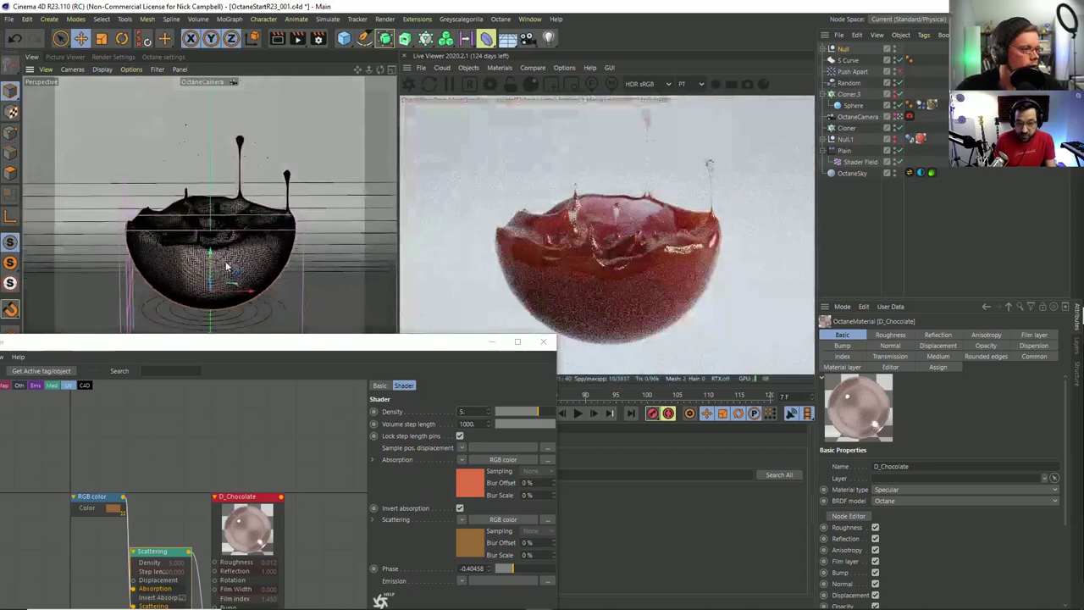
# Try Scattering densities of 3 and 10 to compare the translucency of the thin drips.
pyautogui.doubleClick(473, 410)
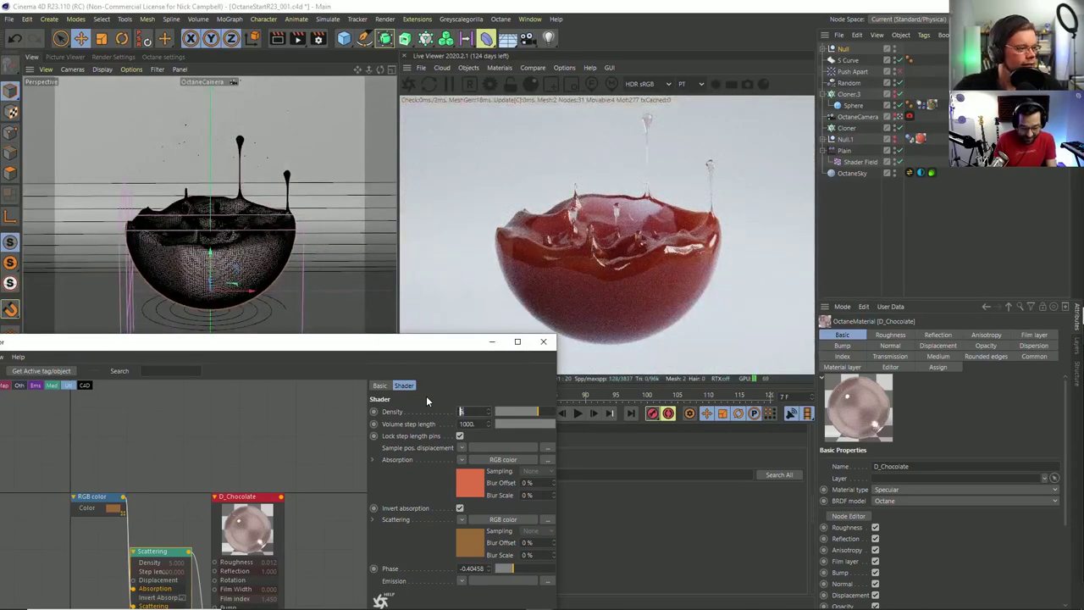
pyautogui.write('3')
pyautogui.press('Return')
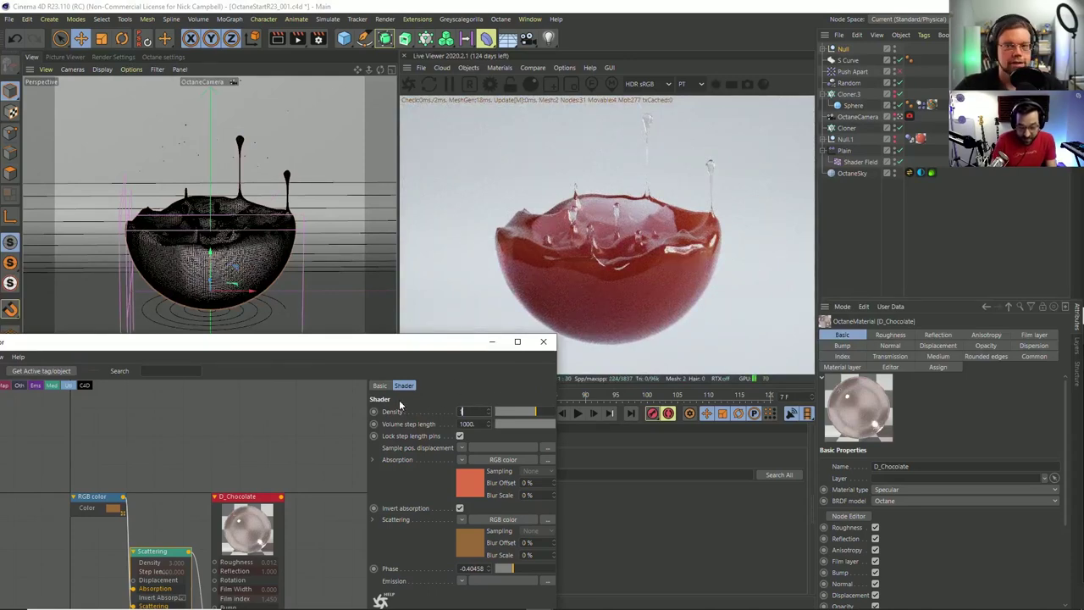
pyautogui.write('10')
pyautogui.press('Return')
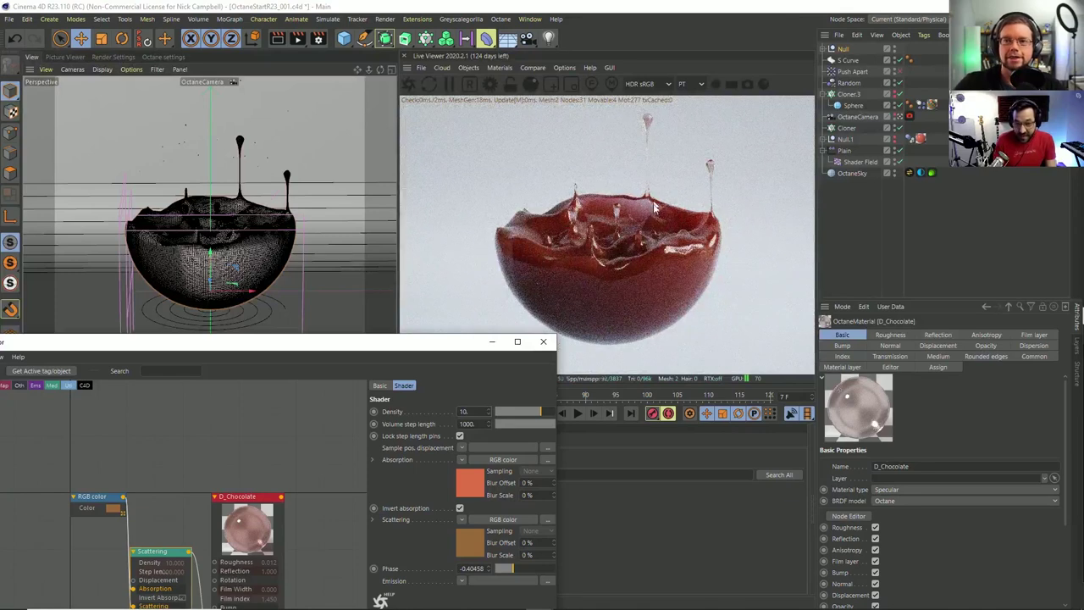
# Try raising the chocolate's Scattering density to 30 and 60.
pyautogui.doubleClick(461, 411)
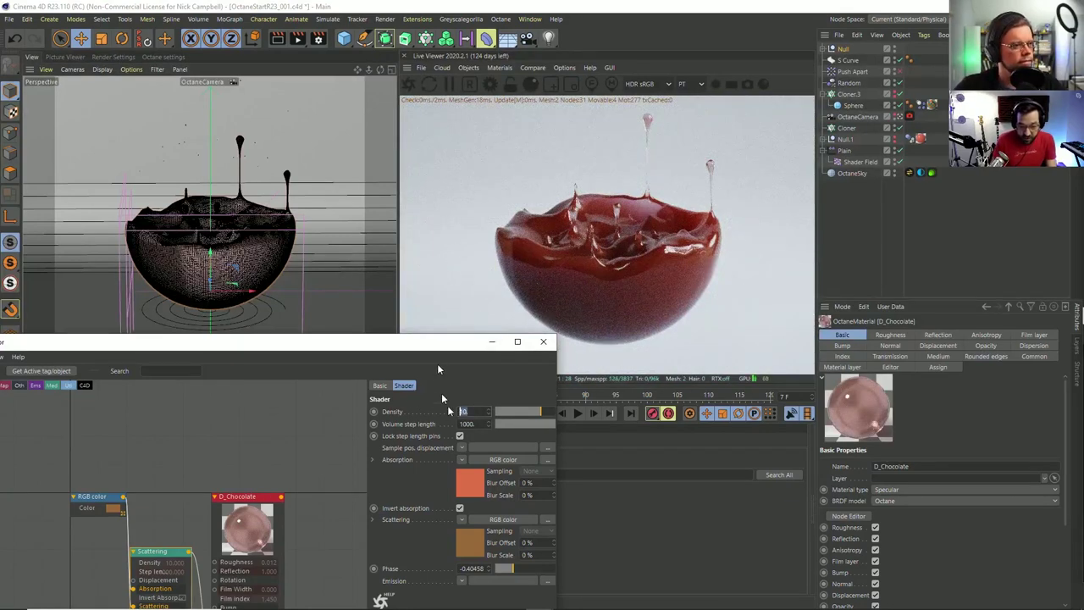
pyautogui.write('30')
pyautogui.press('Return')
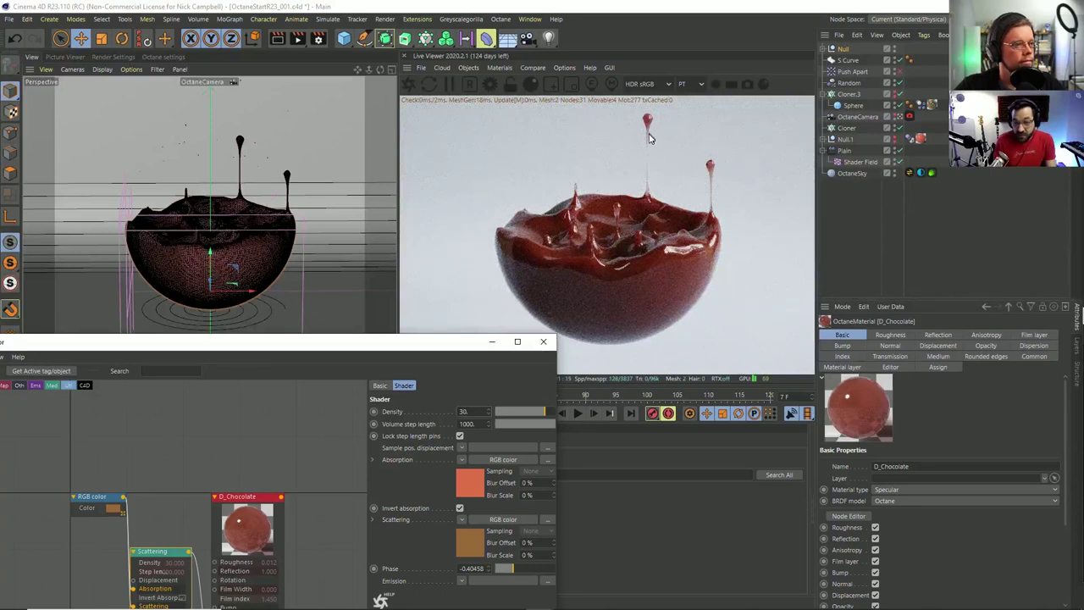
pyautogui.doubleClick(475, 411)
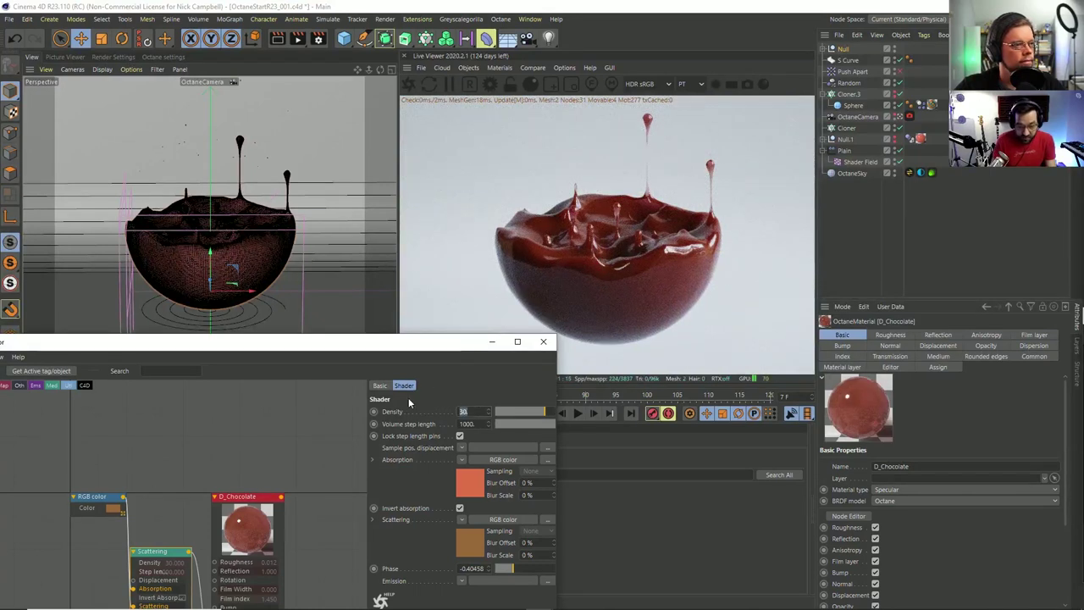
pyautogui.write('60')
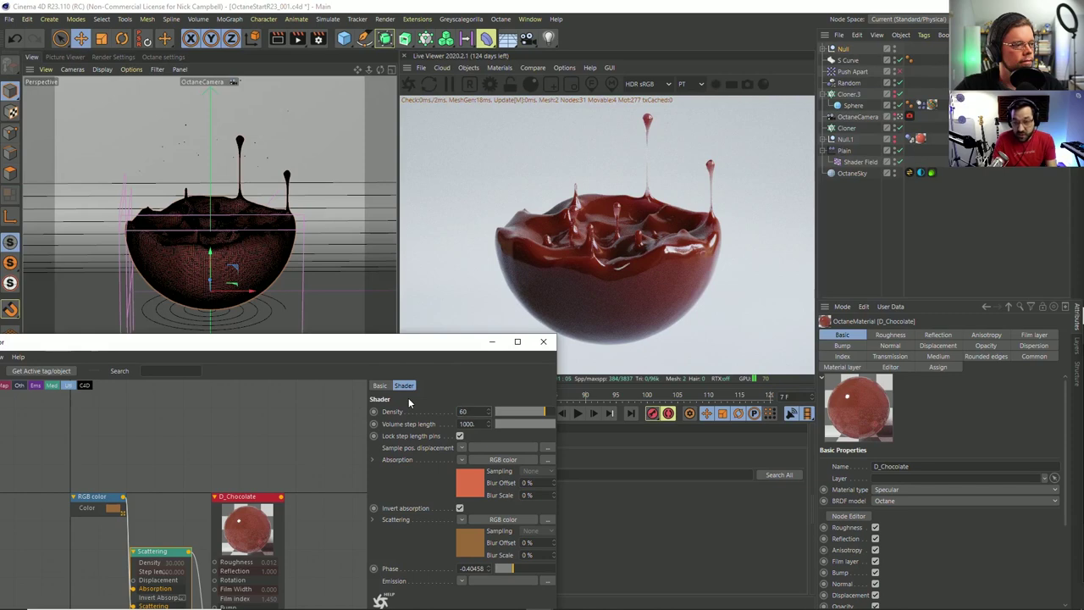
pyautogui.press('Return')
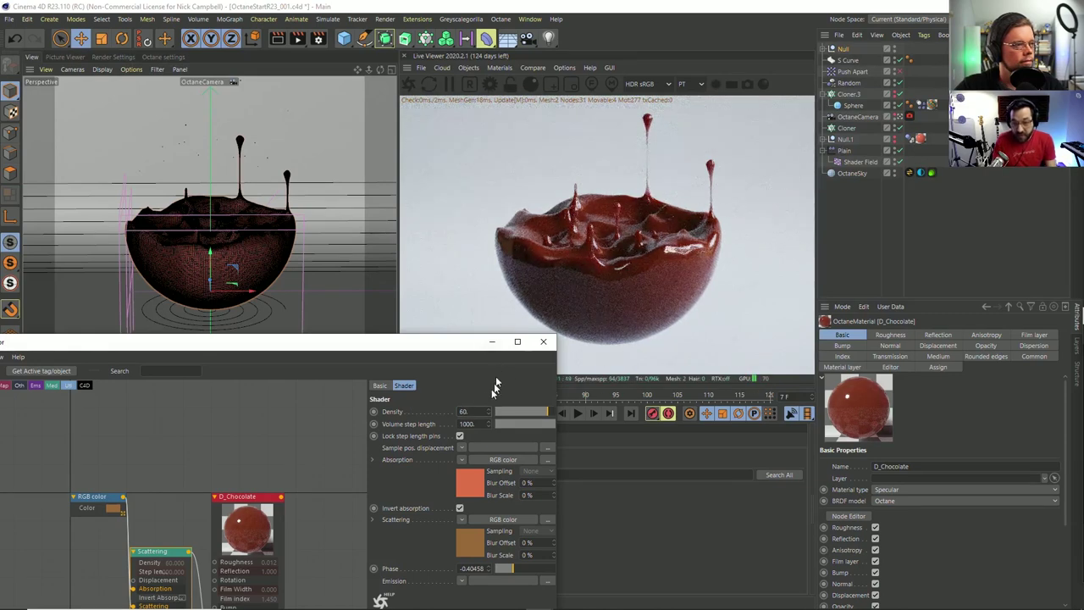
# Set the chocolate's Scattering density to 80 and close the Octane Node Editor.
pyautogui.write('80')
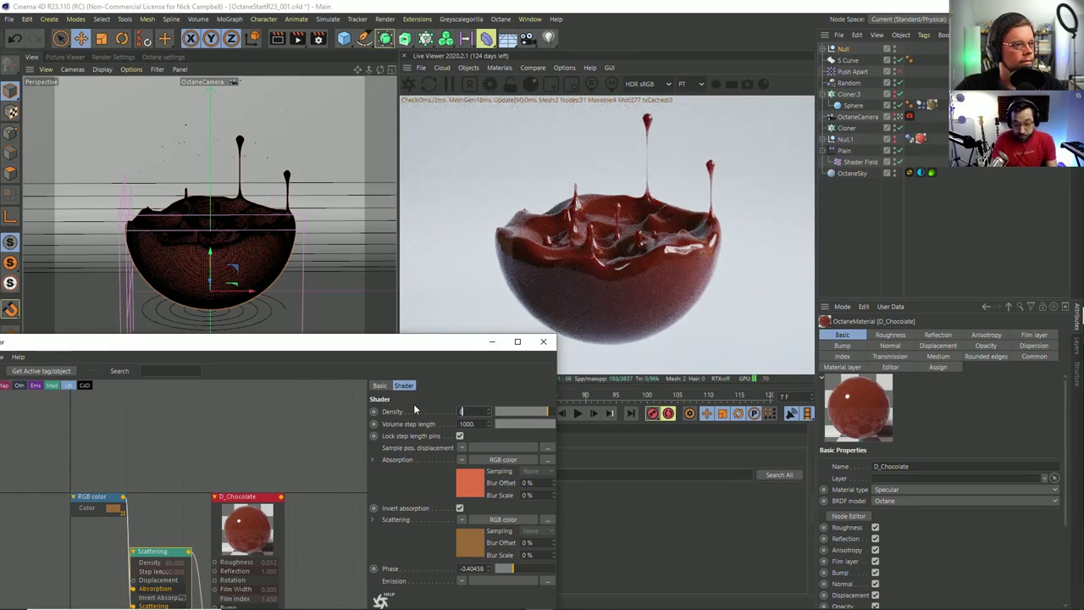
pyautogui.press('Return')
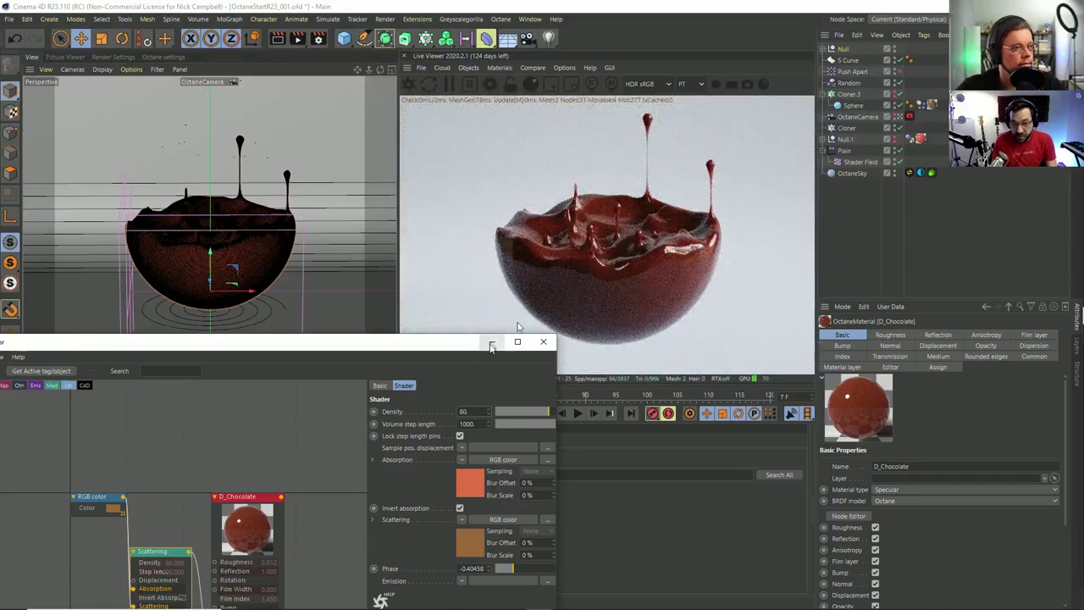
pyautogui.click(550, 342)
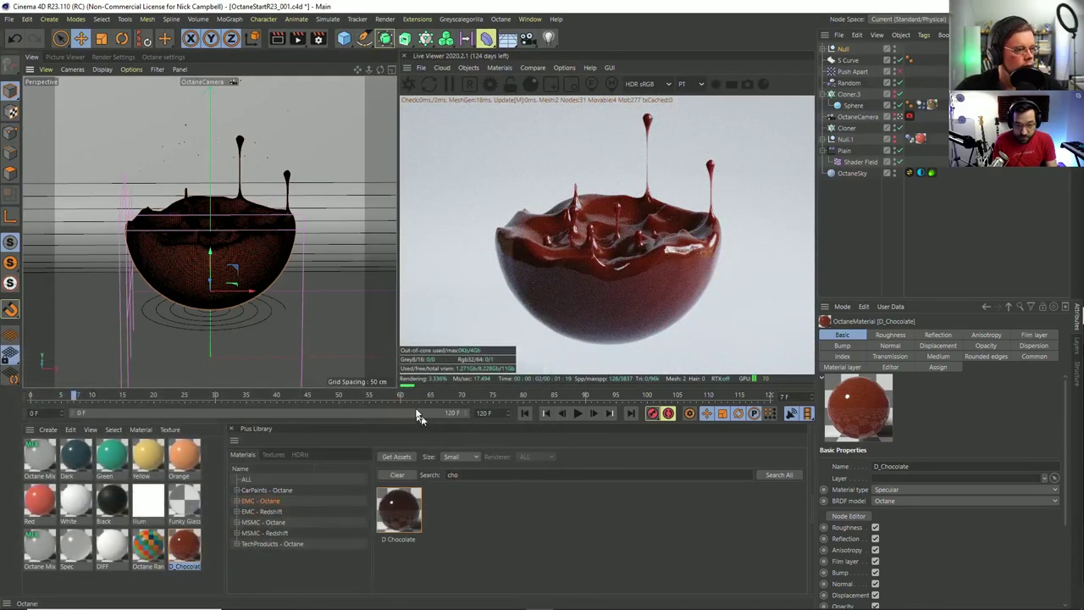
# Go to frame 82 and frame a close-up of the chocolate drips and ripples through the OctaneCamera.
pyautogui.click(518, 396)
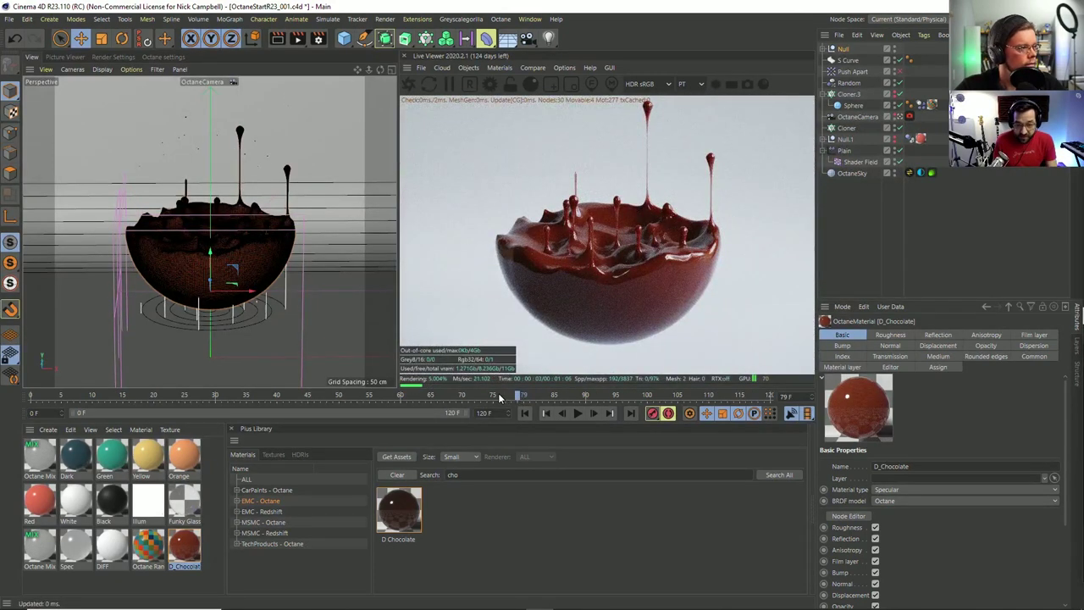
pyautogui.moveTo(502, 400); pyautogui.dragTo(431, 396)
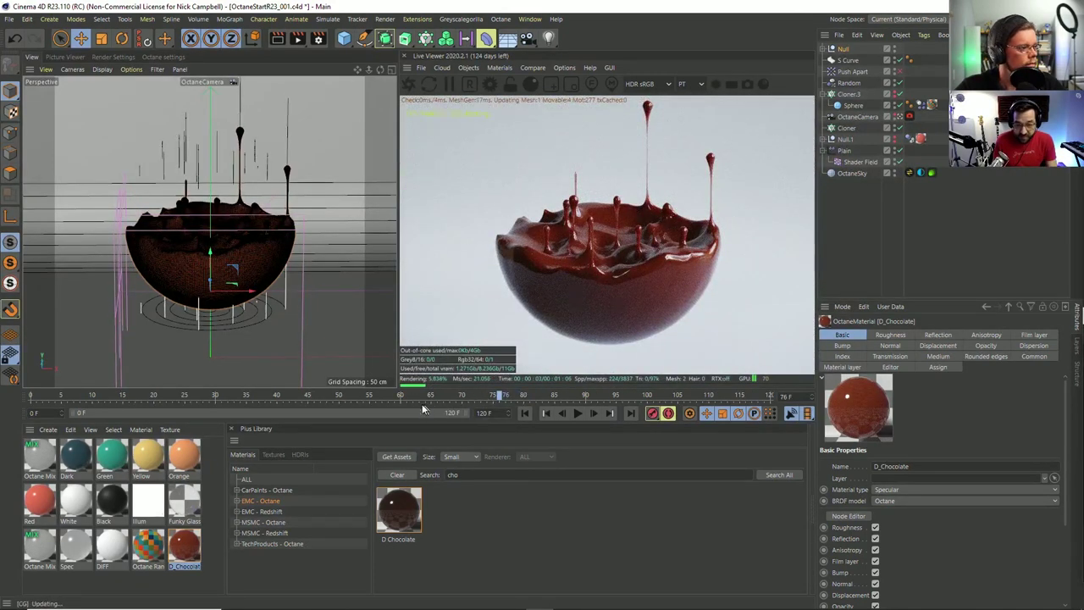
pyautogui.click(535, 395)
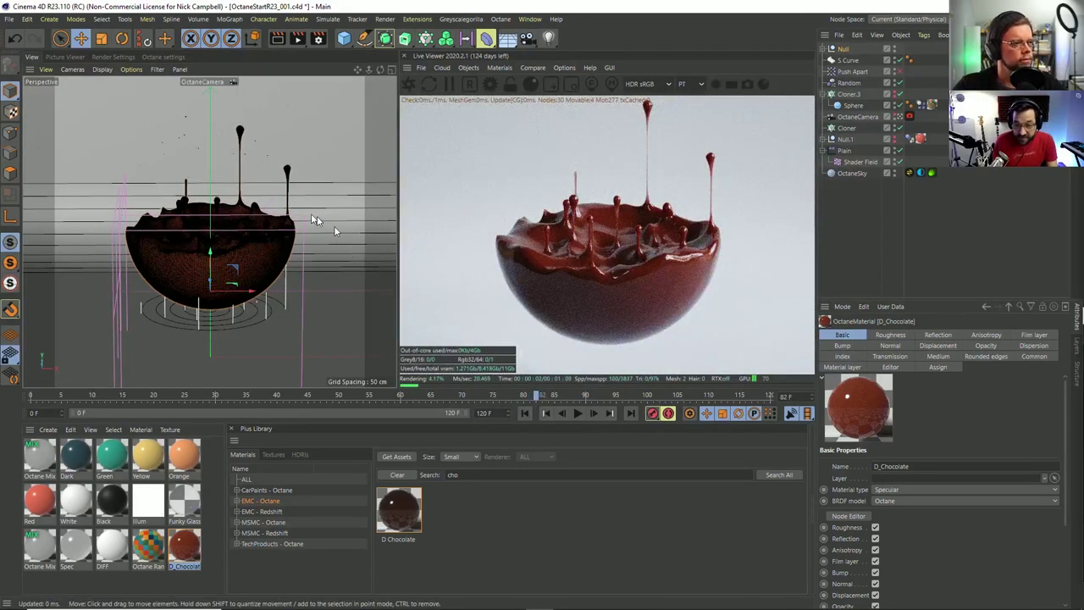
pyautogui.scroll(5, 334, 226)
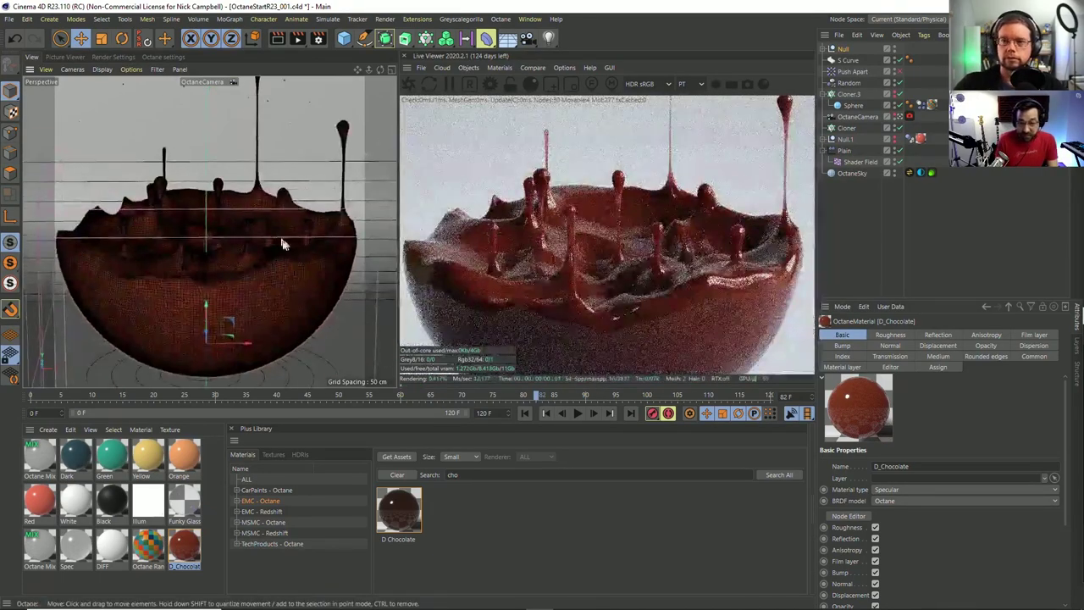
pyautogui.scroll(4, 254, 237)
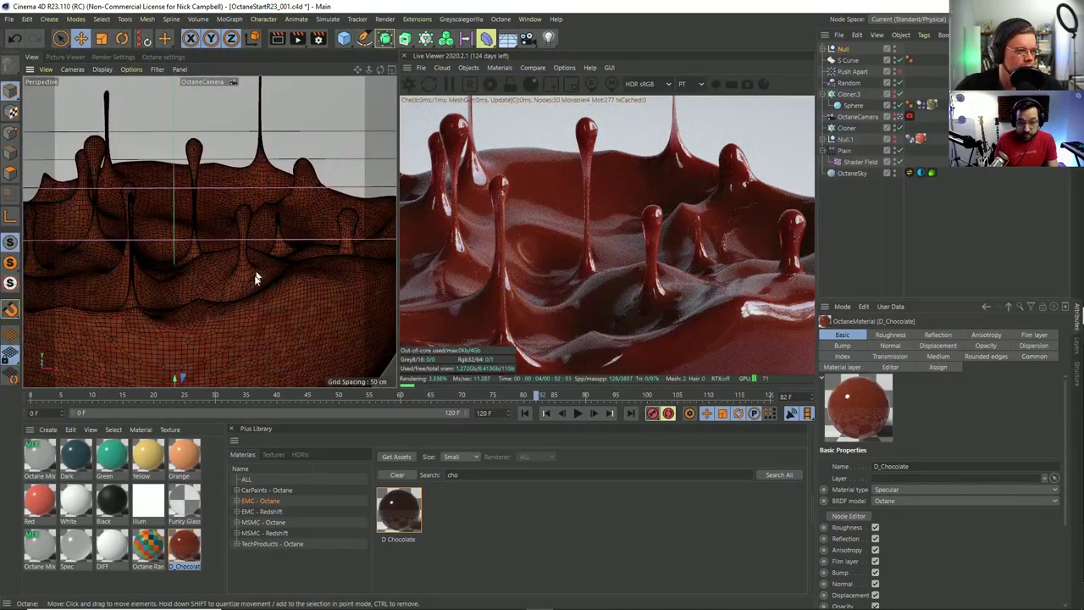
pyautogui.keyDown('alt'); pyautogui.moveTo(249, 276); pyautogui.dragTo(243, 300); pyautogui.keyUp('alt')
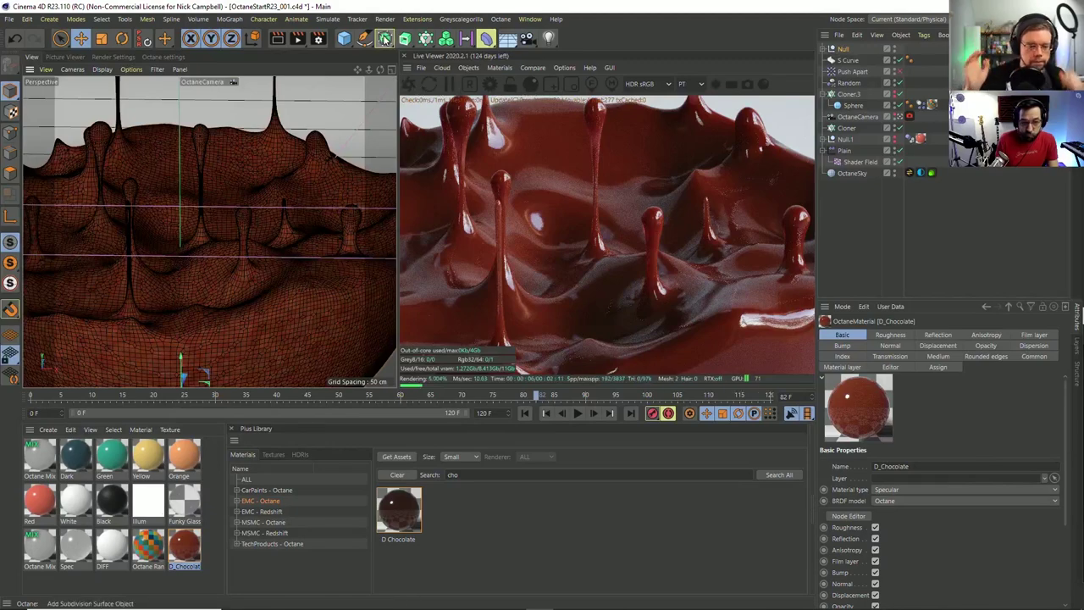
# Add a Subdivision Surface generator and set both its editor and renderer subdivisions to 1.
pyautogui.click(385, 38)
pyautogui.click(432, 51)
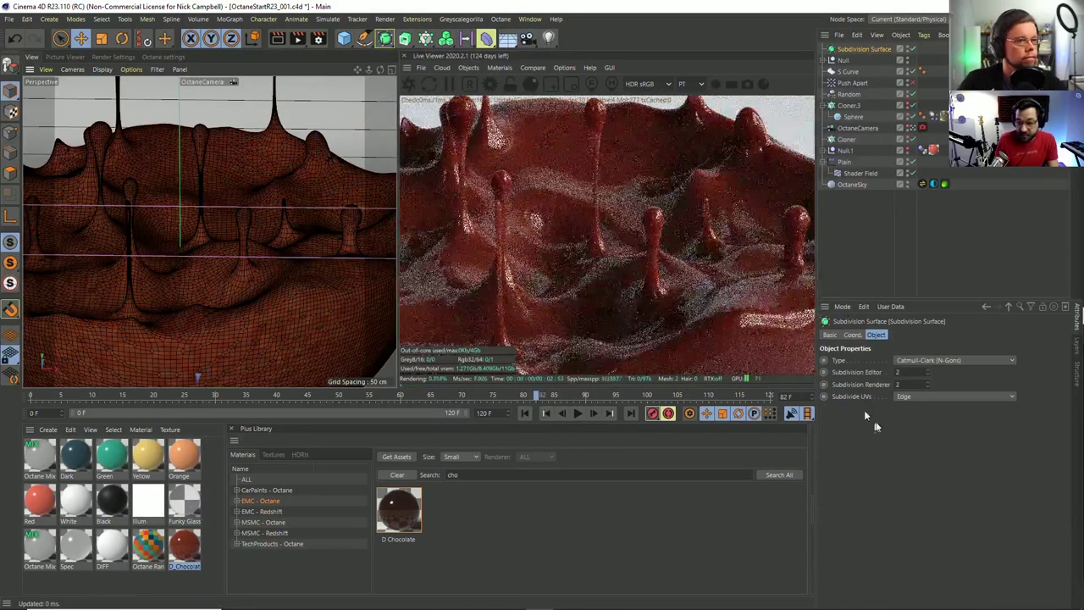
pyautogui.doubleClick(908, 371)
pyautogui.write('1')
pyautogui.press('Tab')
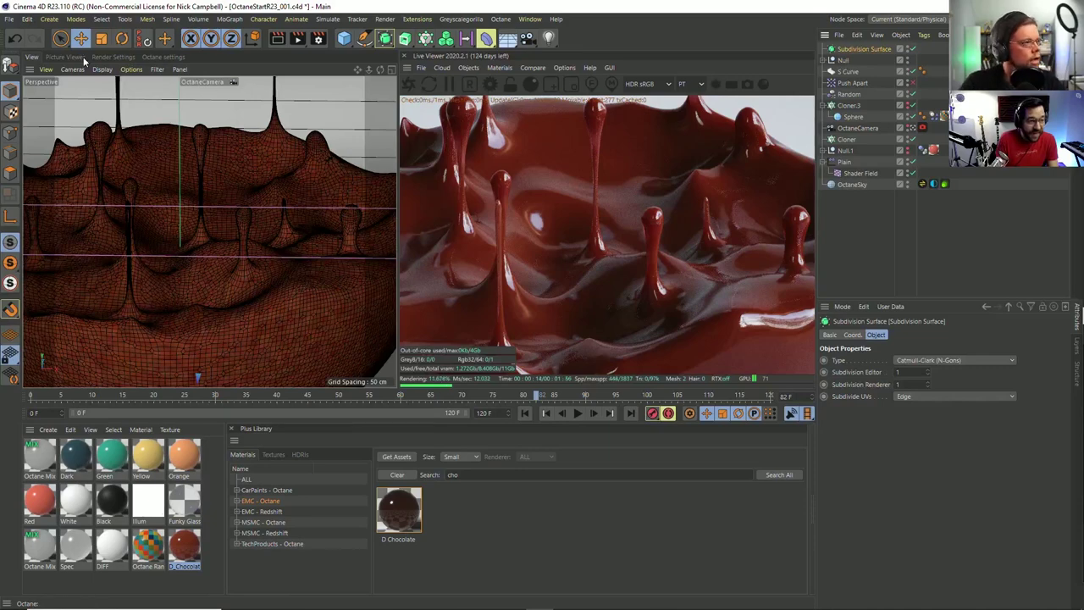
# Save the project under the new name ChrisRocketChocolate001.c4d in the R23 folder.
pyautogui.click(8, 19)
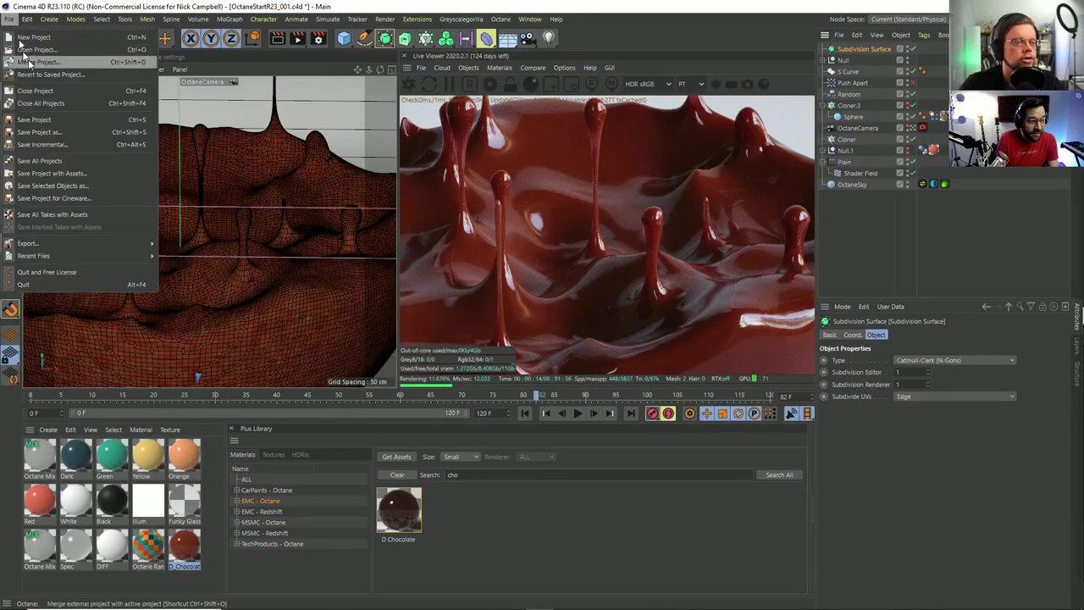
pyautogui.click(84, 132)
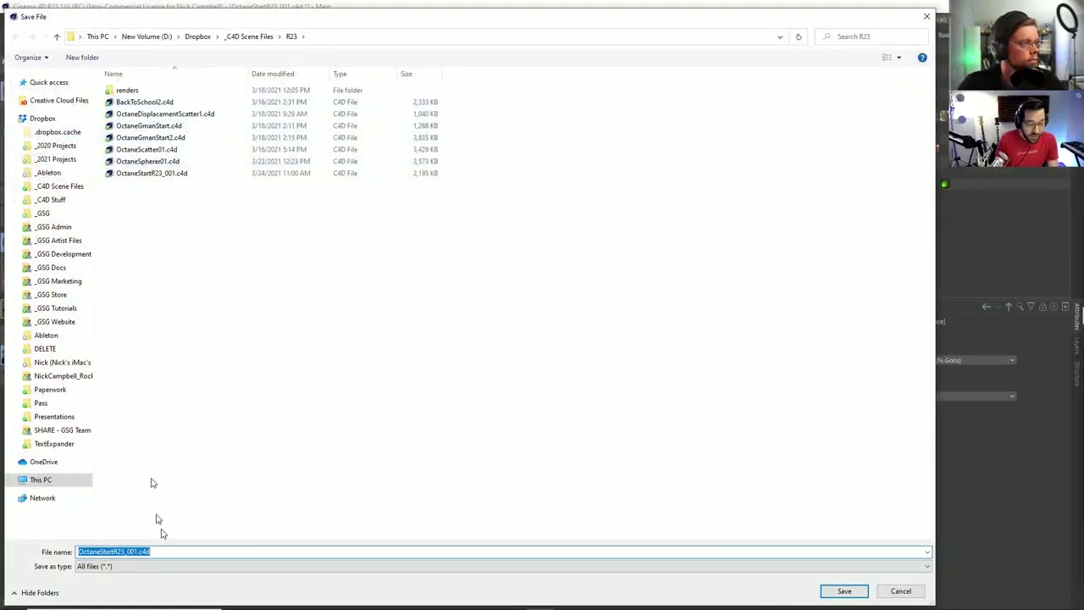
pyautogui.moveTo(137, 551); pyautogui.dragTo(76, 551)
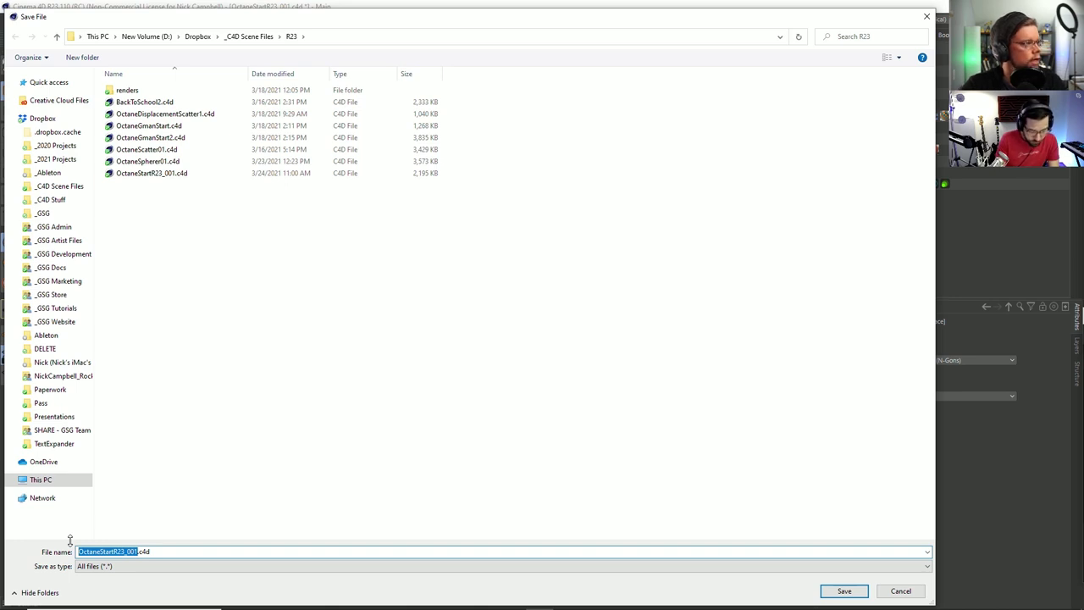
pyautogui.write('ChrisRocketChocolat')
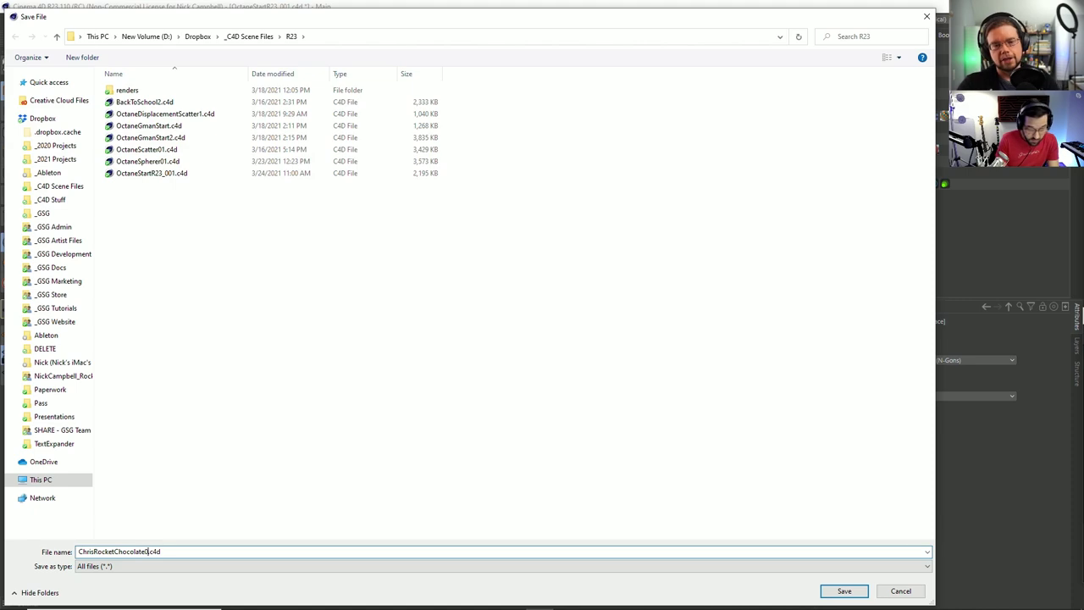
pyautogui.press('Return')
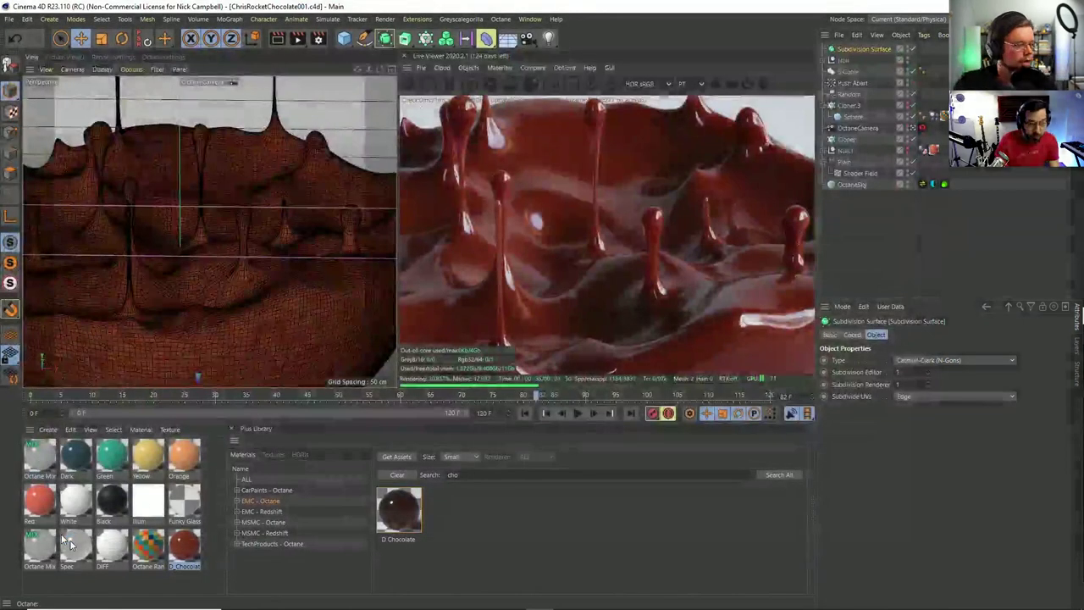
# Nest the Volume Mesher from the Null under the Subdivision Surface and reframe the OctaneCamera on the bowl's rim from a low angle.
pyautogui.click(823, 60)
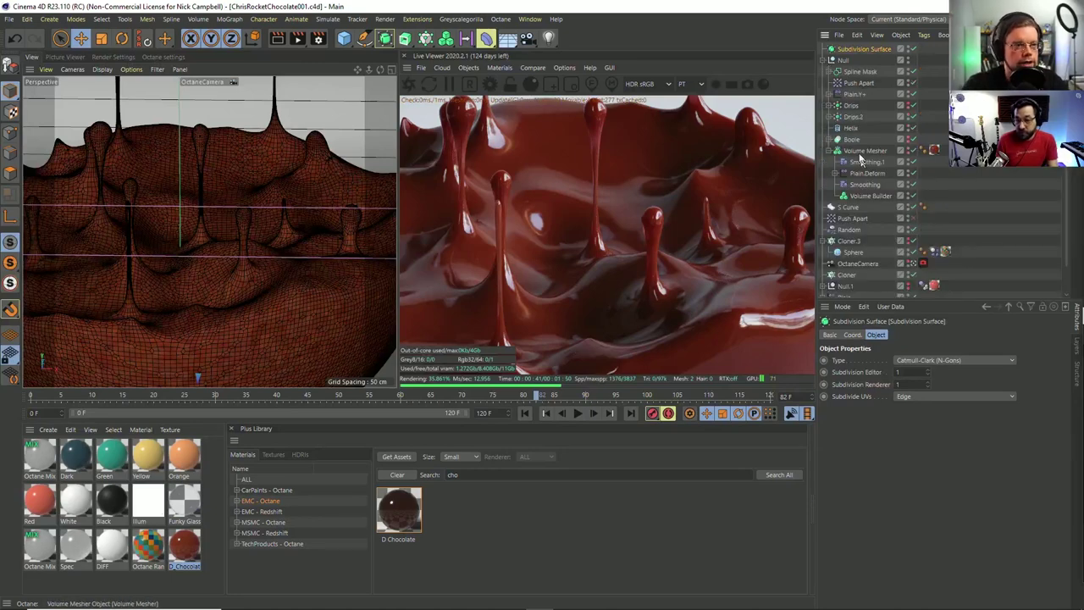
pyautogui.moveTo(858, 153); pyautogui.dragTo(856, 52)
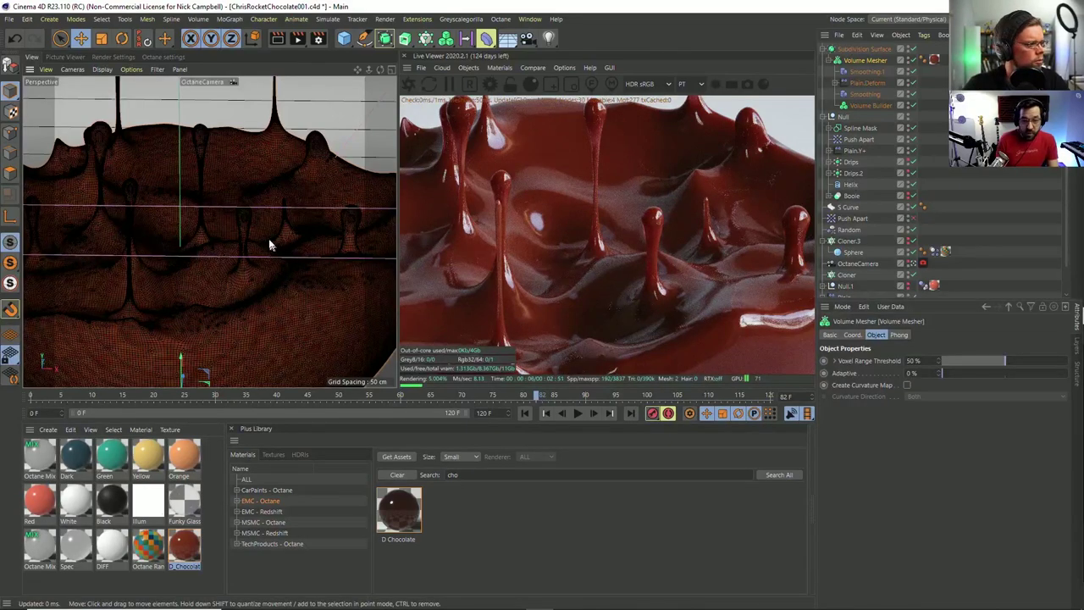
pyautogui.keyDown('alt'); pyautogui.moveTo(271, 243); pyautogui.dragTo(263, 217); pyautogui.keyUp('alt')
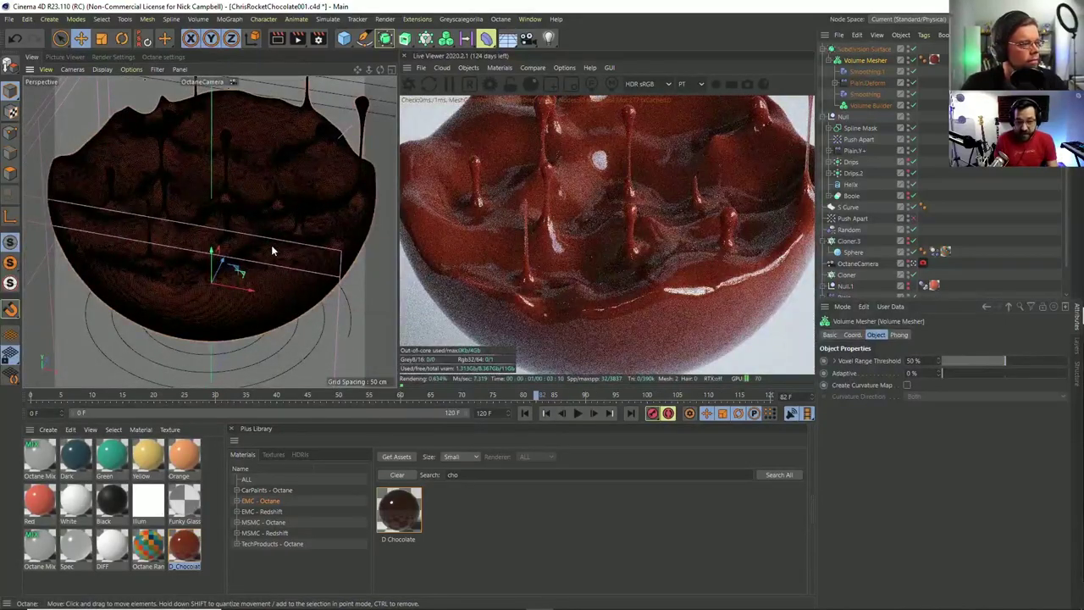
pyautogui.keyDown('alt'); pyautogui.moveTo(259, 242); pyautogui.dragTo(254, 271); pyautogui.keyUp('alt')
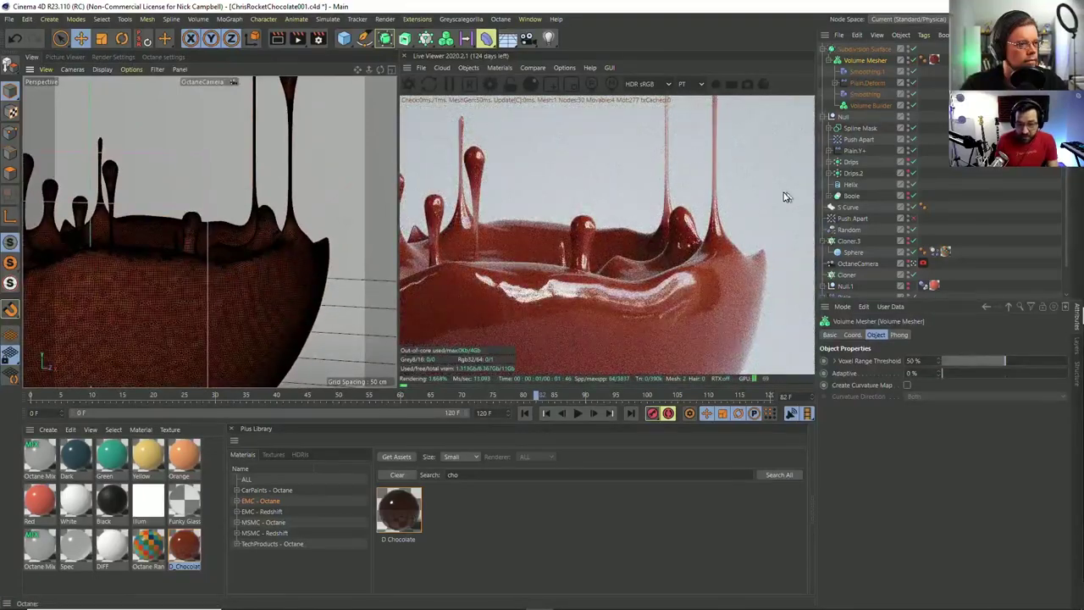
# Try rotating the OctaneSky environment to a negative RotX and look into its image texture settings.
pyautogui.click(935, 252)
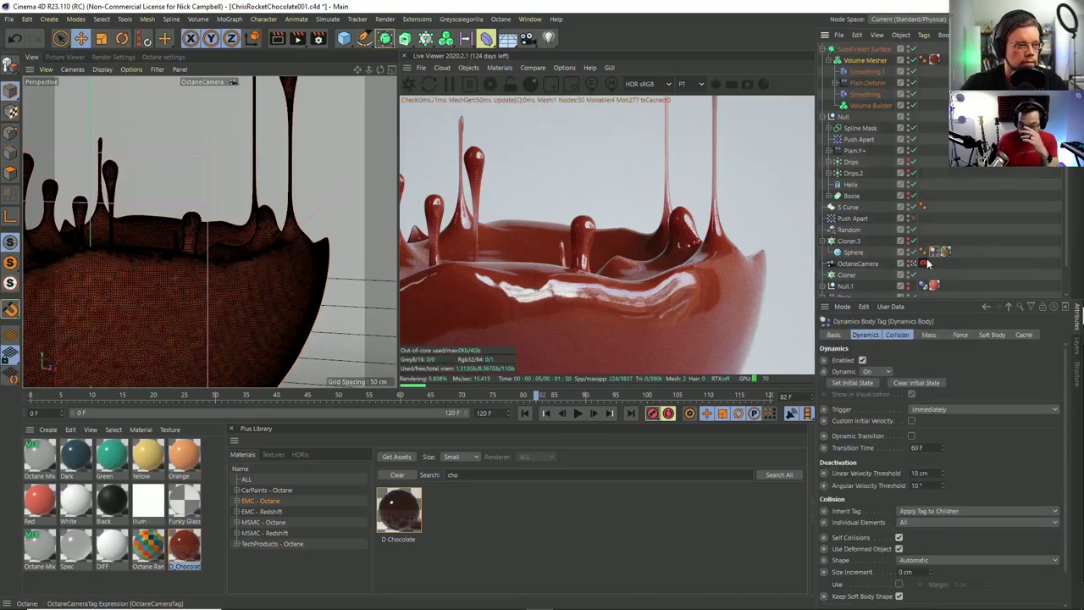
pyautogui.scroll(-2, 1069, 182)
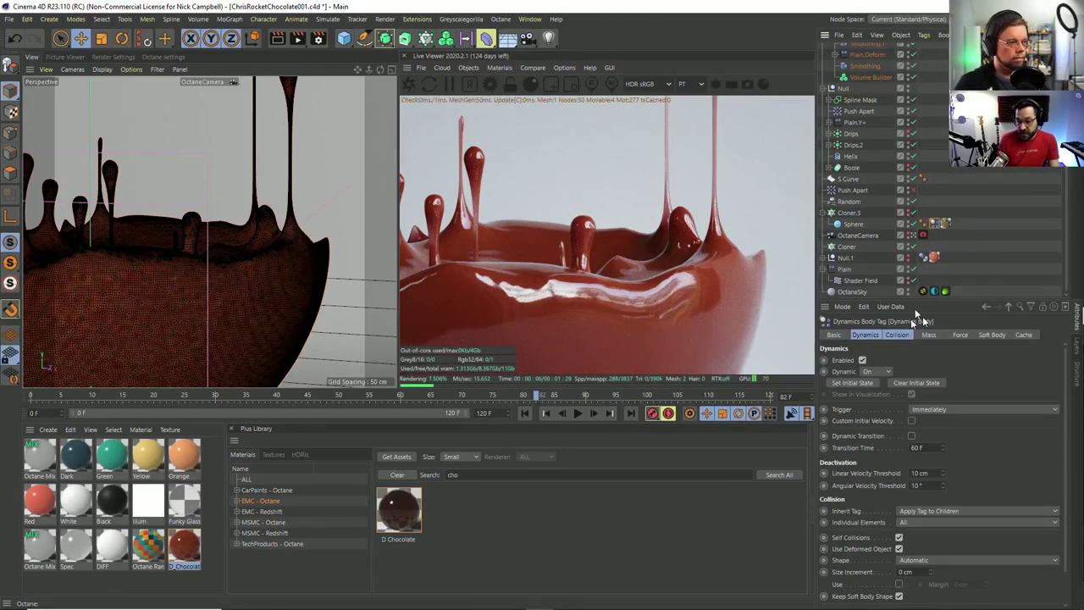
pyautogui.click(934, 291)
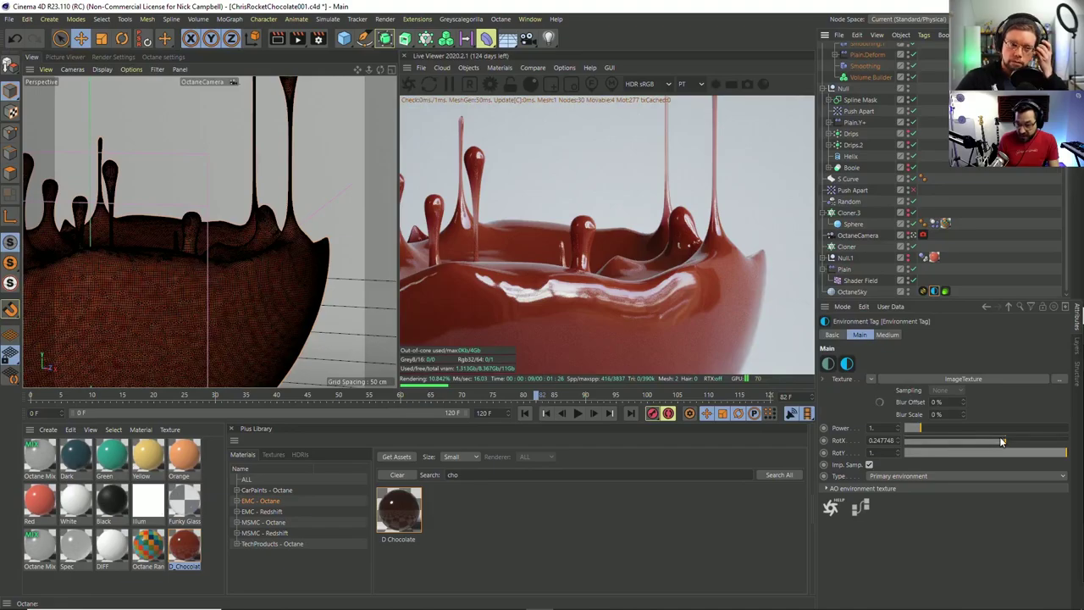
pyautogui.moveTo(1001, 441); pyautogui.dragTo(955, 440)
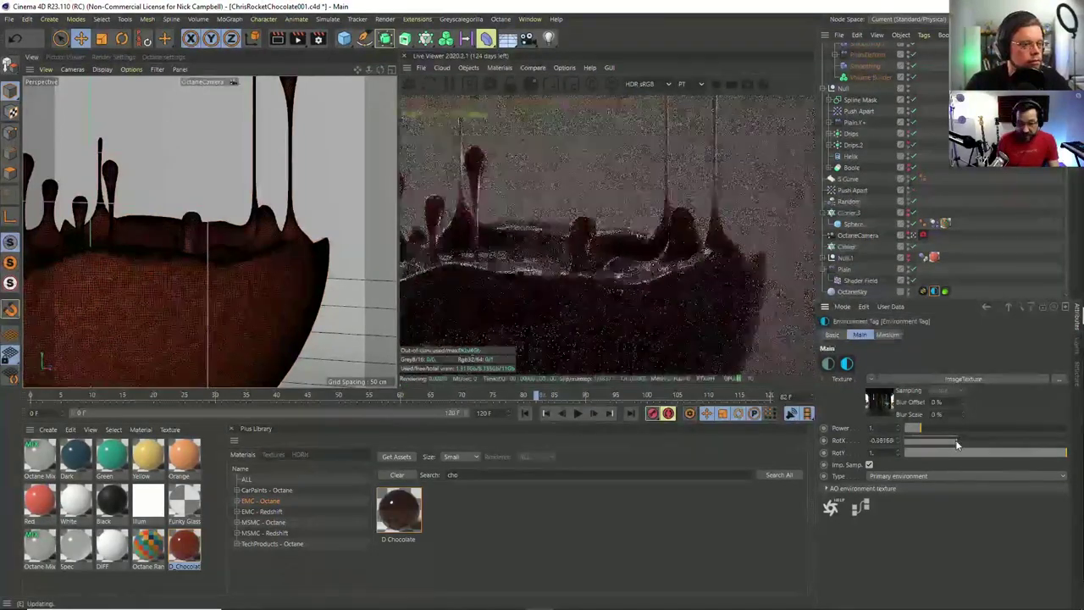
pyautogui.click(931, 378)
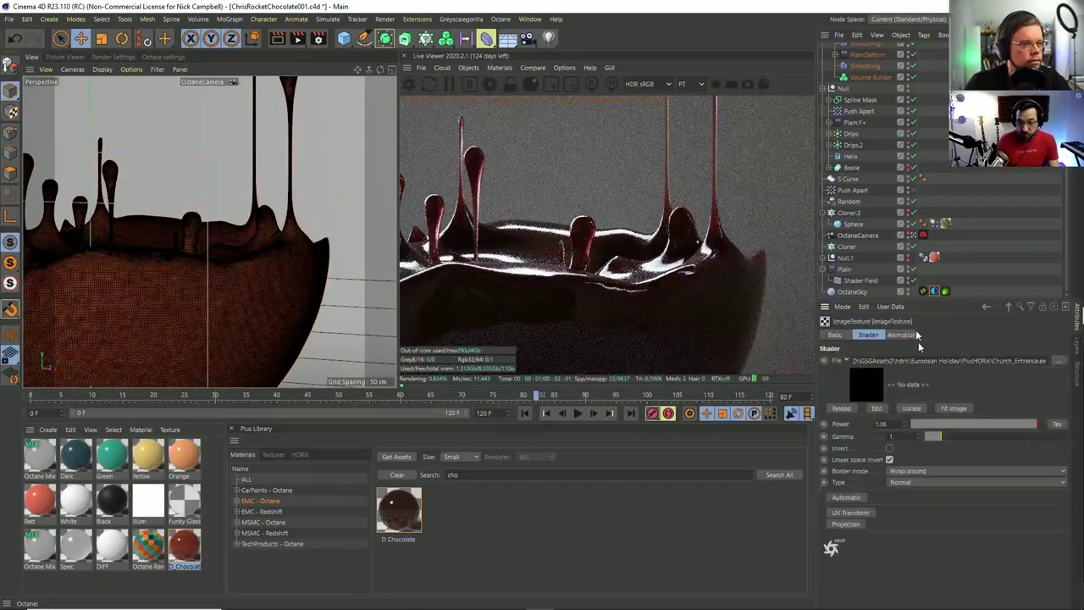
pyautogui.click(857, 280)
pyautogui.click(851, 291)
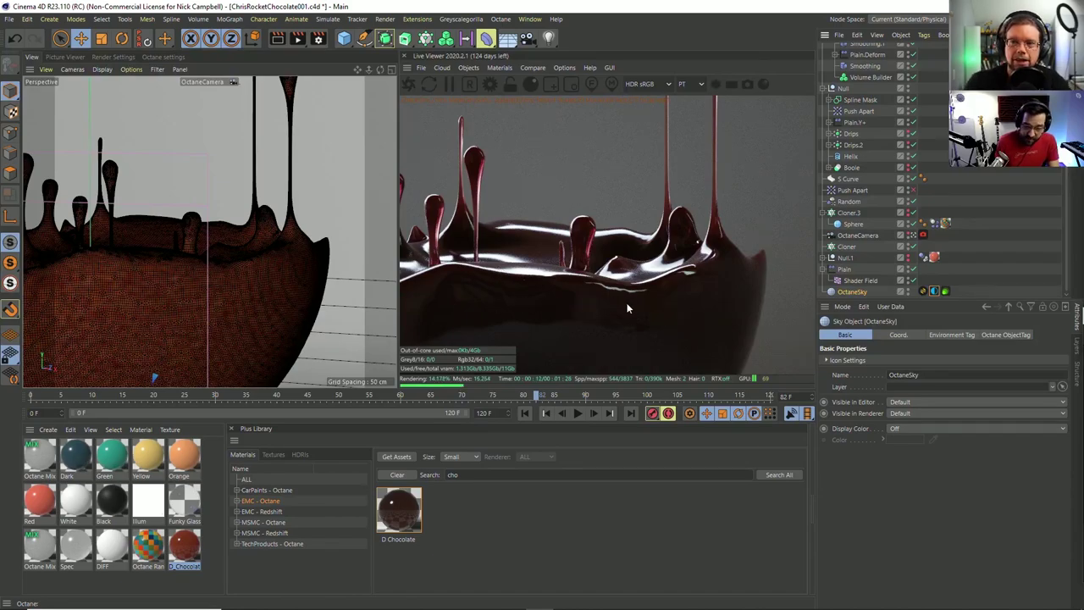
# Frame the whole hemisphere and try environment RotX values of about 0.17 and -0.39 on the OctaneSky.
pyautogui.scroll(-8, 228, 287)
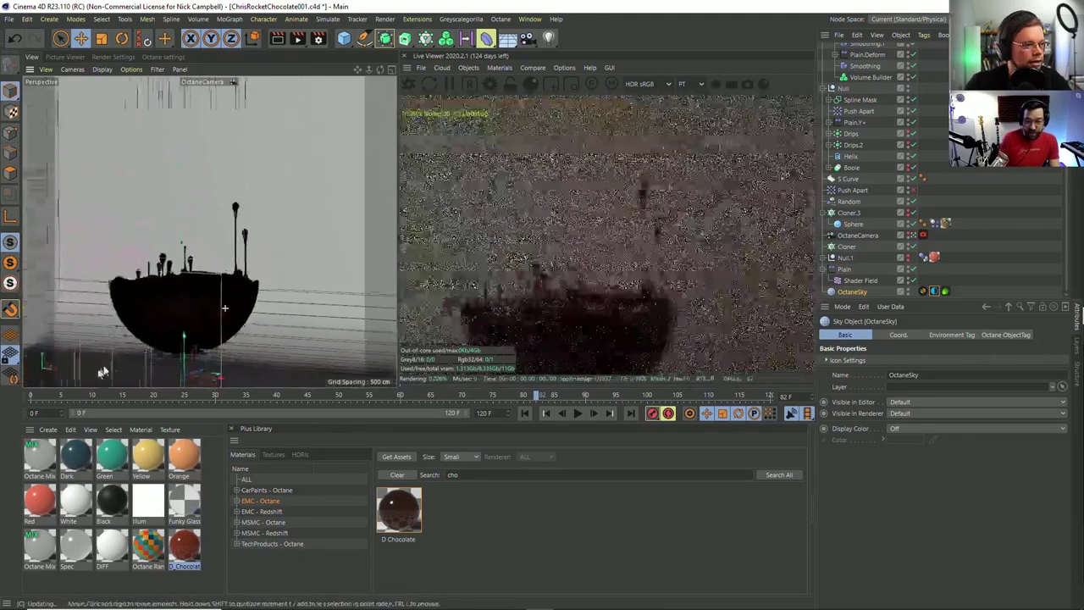
pyautogui.keyDown('alt'); pyautogui.moveTo(101, 373); pyautogui.dragTo(269, 250); pyautogui.keyUp('alt')
pyautogui.keyDown('alt'); pyautogui.moveTo(268, 302); pyautogui.dragTo(265, 288); pyautogui.keyUp('alt')
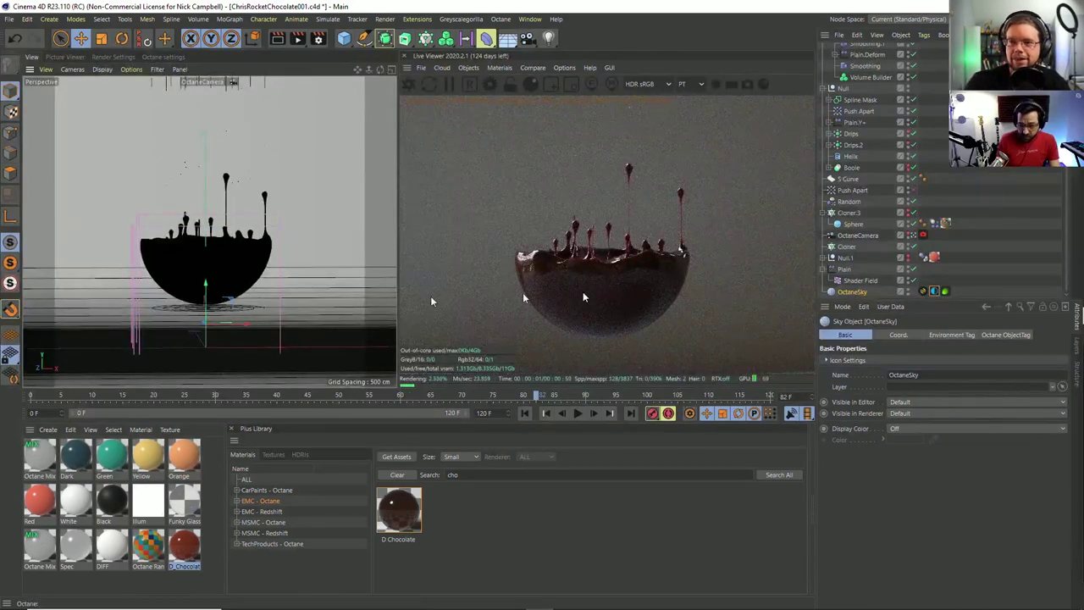
pyautogui.click(933, 291)
pyautogui.moveTo(971, 446); pyautogui.dragTo(996, 439)
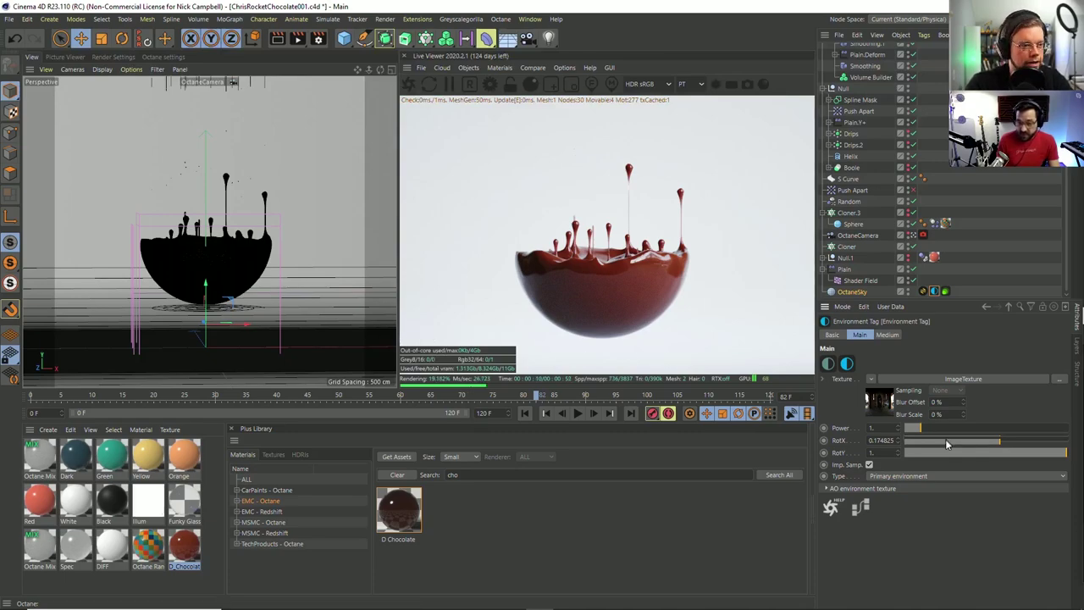
pyautogui.moveTo(945, 439); pyautogui.dragTo(954, 443)
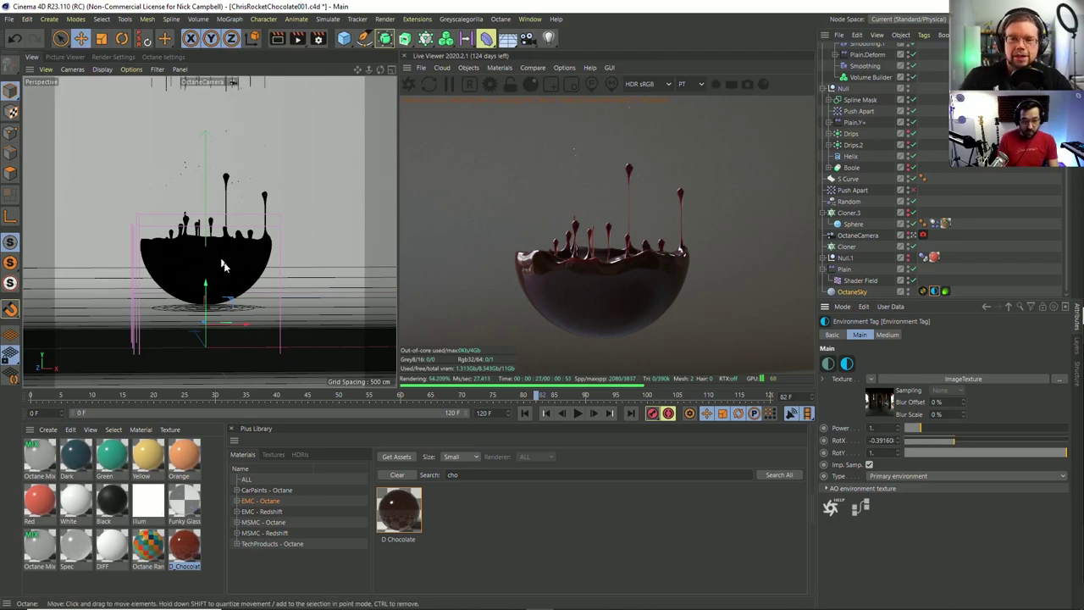
# Frame a close-up of the drips and ripples through the OctaneCamera and set the OctaneSky environment's RotX to about -0.105.
pyautogui.scroll(5, 204, 239)
pyautogui.scroll(2, 204, 239)
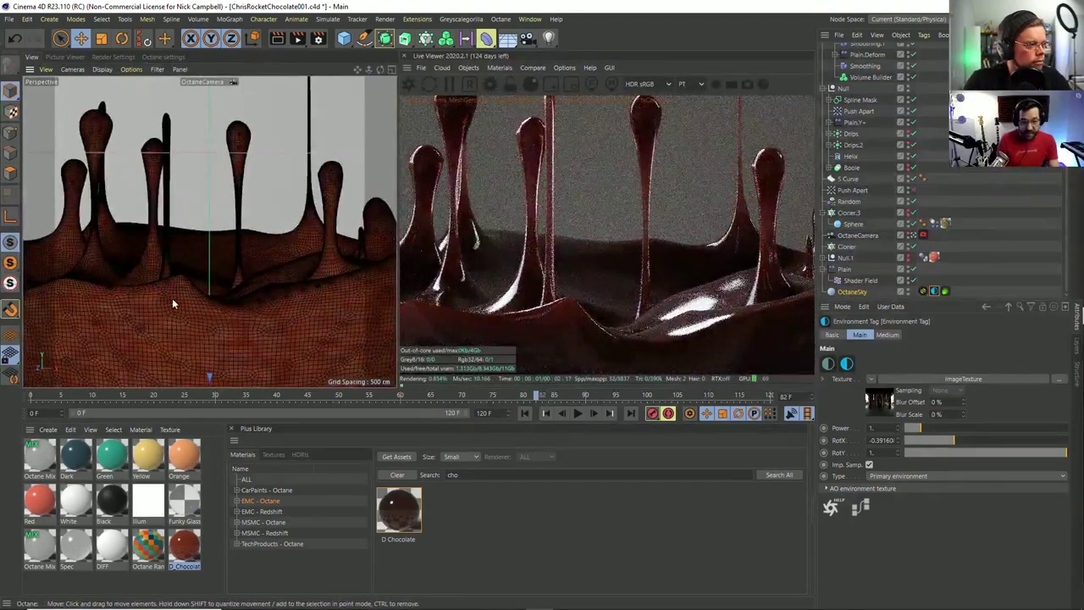
pyautogui.scroll(4, 175, 303)
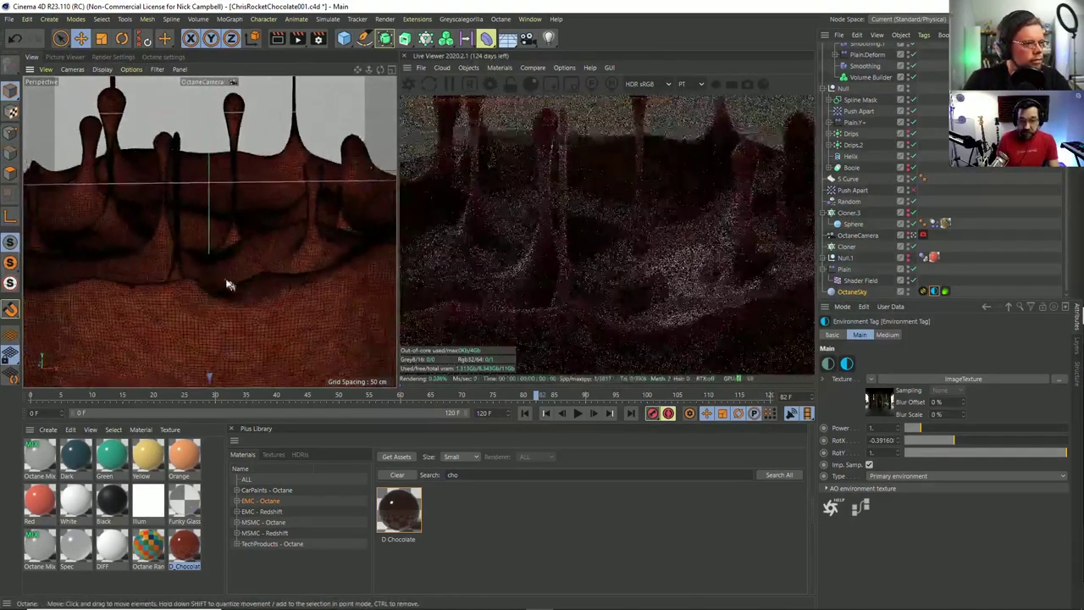
pyautogui.scroll(-2, 227, 285)
pyautogui.scroll(2, 224, 342)
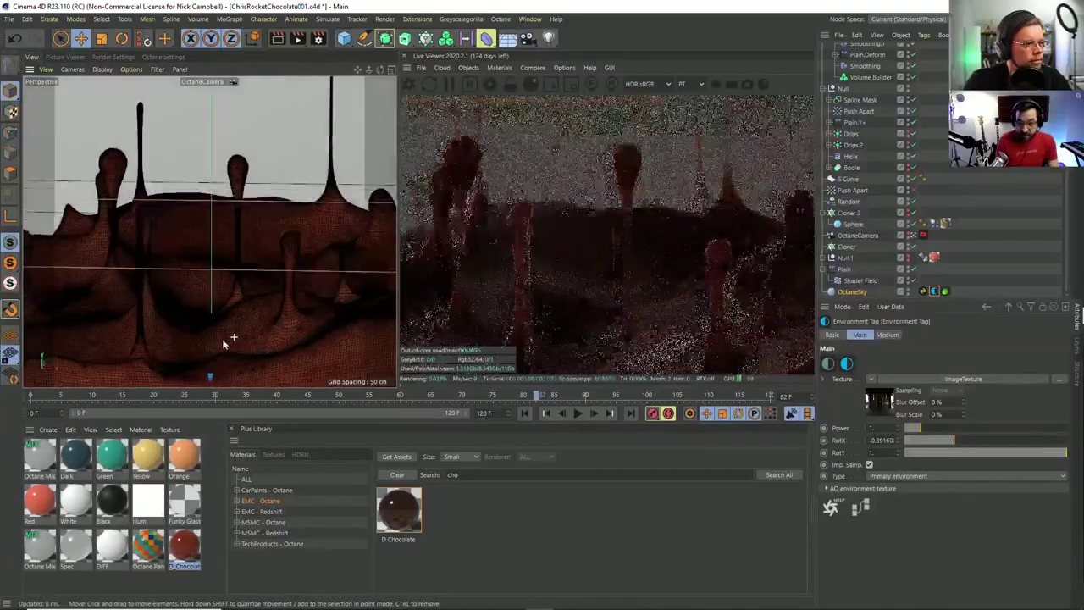
pyautogui.scroll(-2, 245, 340)
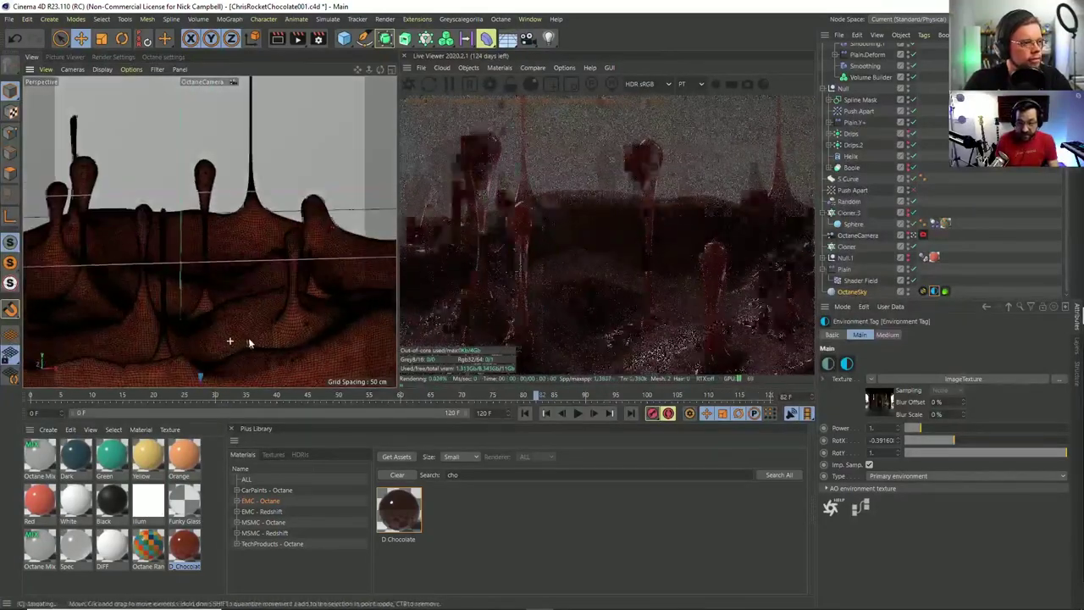
pyautogui.scroll(-2, 237, 356)
pyautogui.scroll(2, 235, 337)
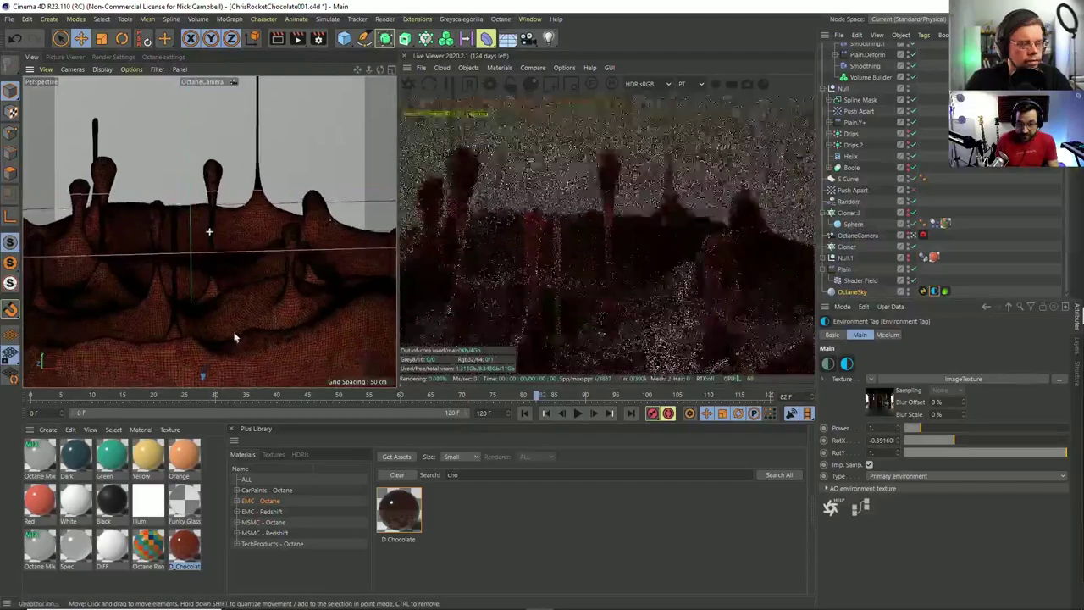
pyautogui.scroll(-2, 237, 330)
pyautogui.scroll(2, 237, 339)
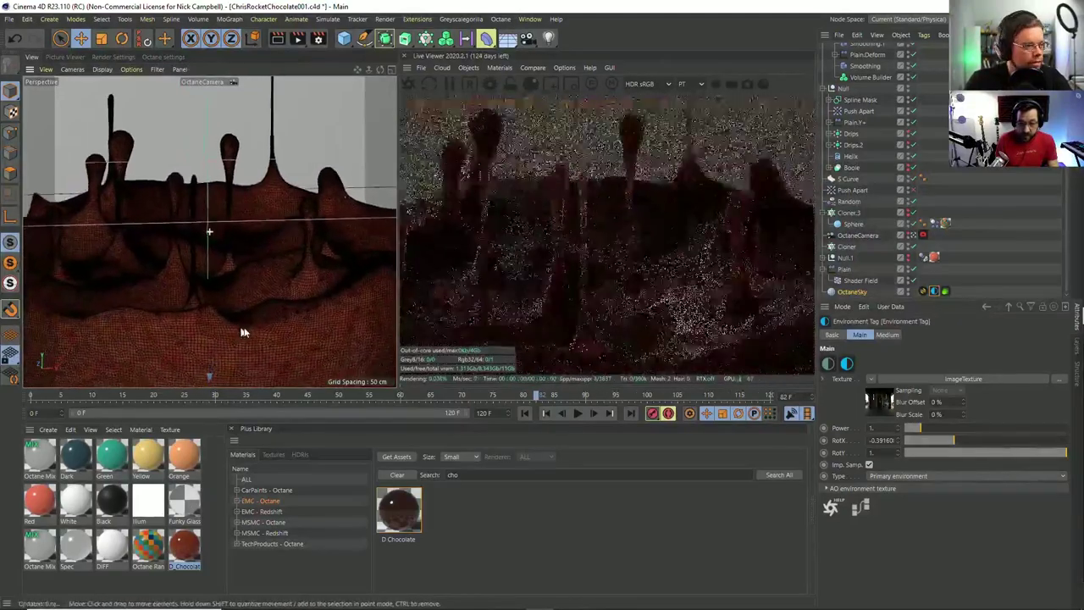
pyautogui.scroll(2, 243, 332)
pyautogui.scroll(-2, 240, 335)
pyautogui.scroll(2, 242, 337)
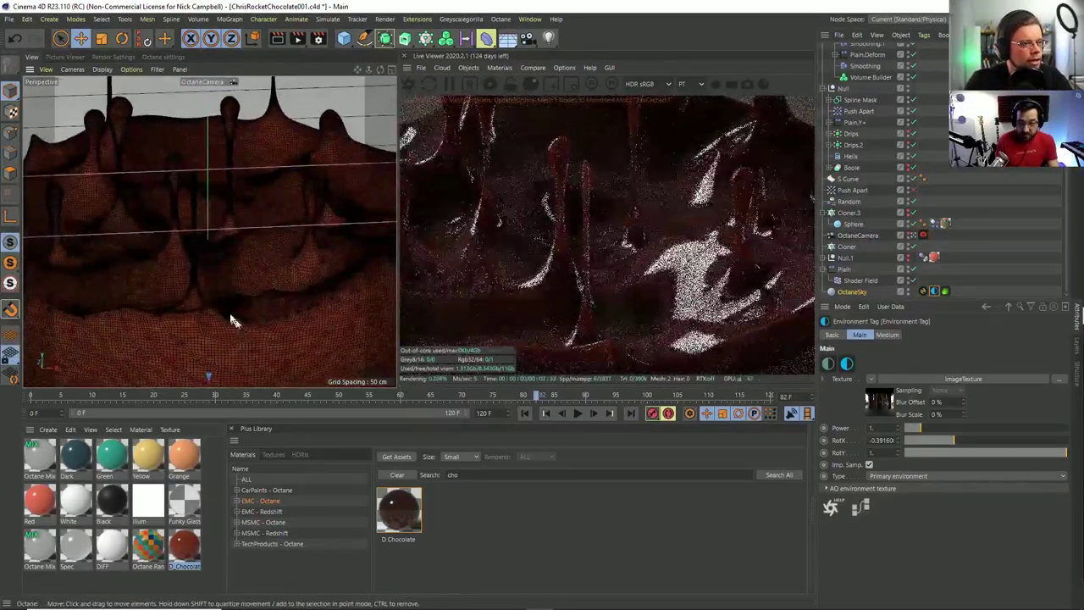
pyautogui.scroll(2, 245, 325)
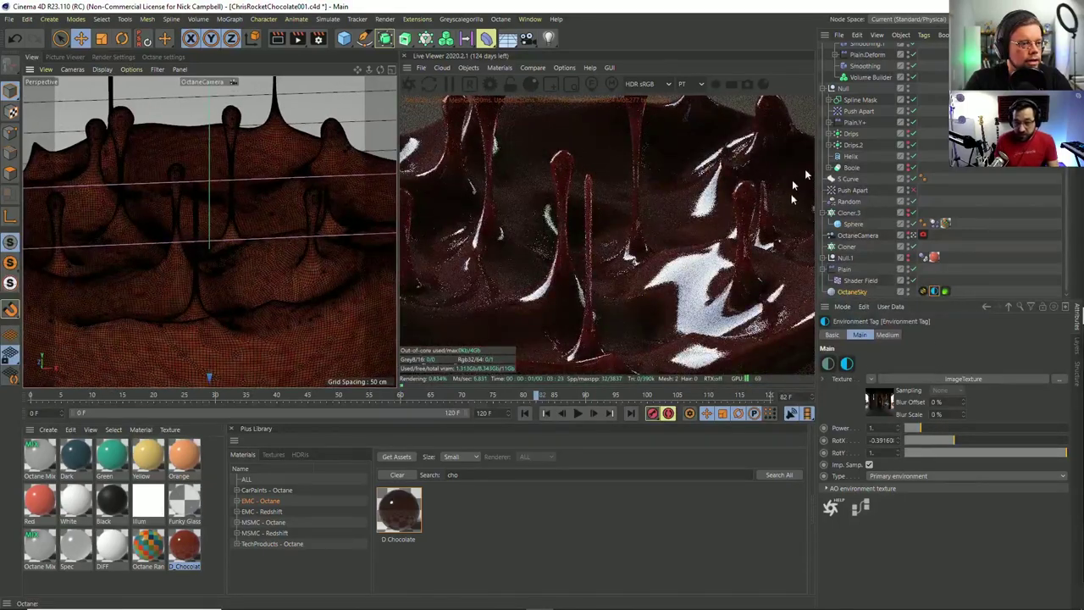
pyautogui.moveTo(960, 440)
pyautogui.mouseDown()
pyautogui.moveTo(948, 439)
pyautogui.moveTo(973, 444)
pyautogui.mouseUp()
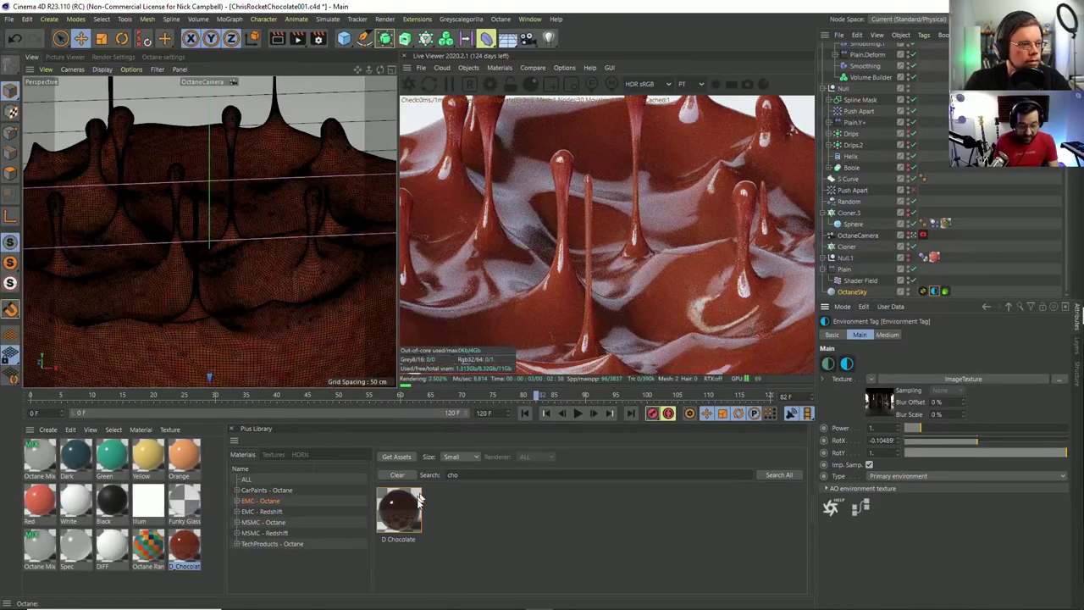
# Set the Scattering medium's density to 150 in the D_Chocolate material's node graph and close the material's editor window.
pyautogui.doubleClick(182, 552)
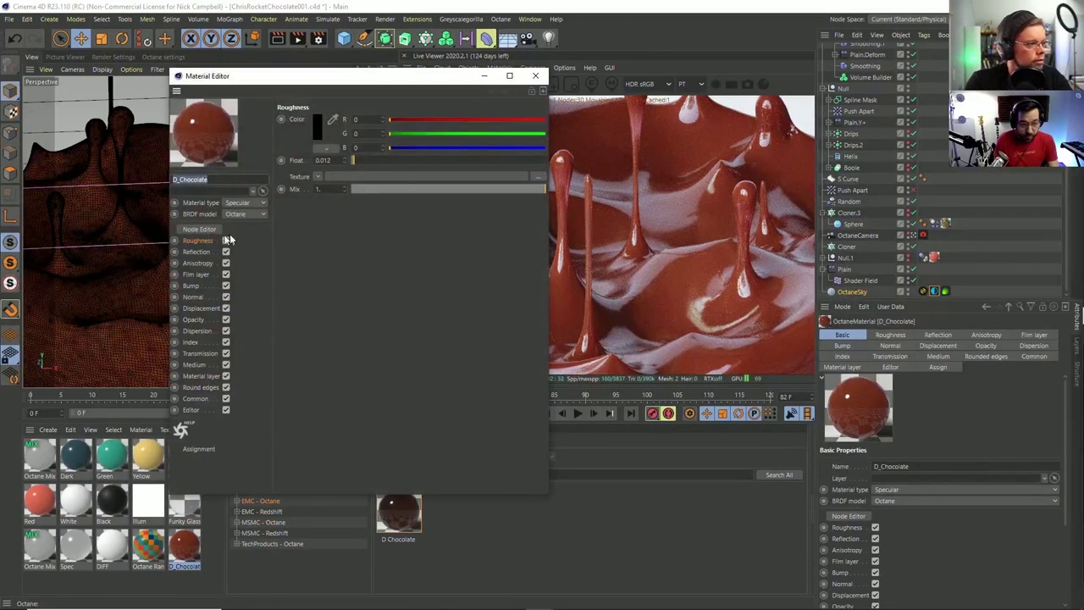
pyautogui.click(203, 354)
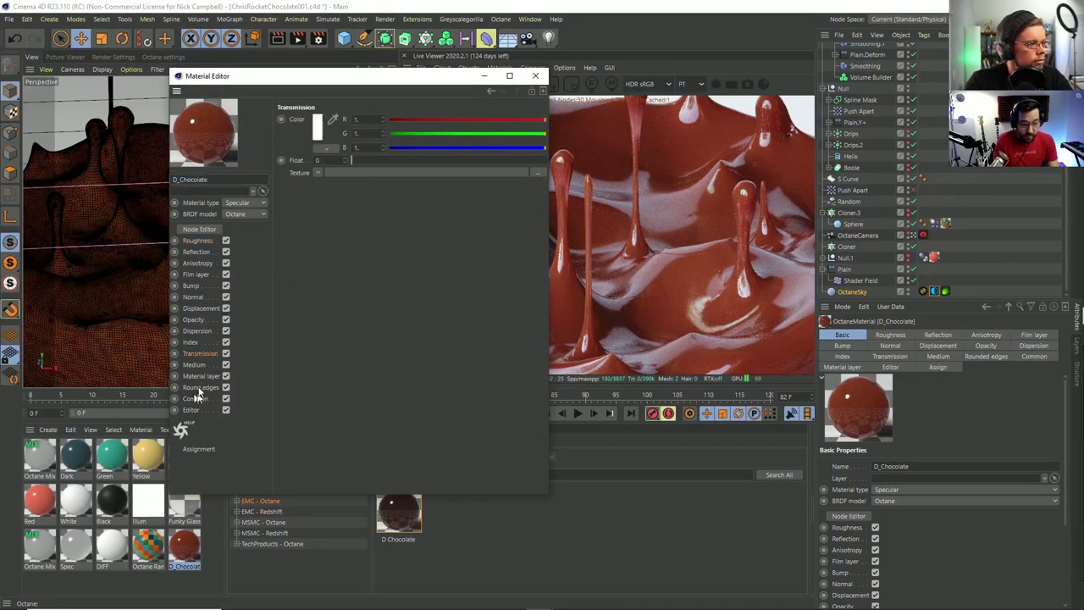
pyautogui.click(199, 365)
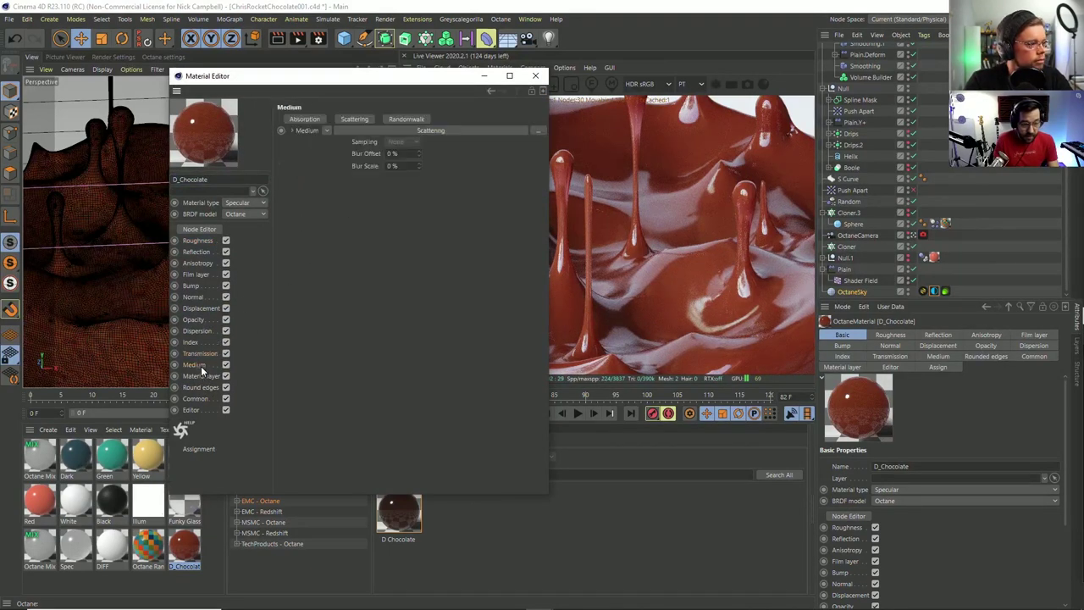
pyautogui.click(201, 231)
pyautogui.click(479, 247)
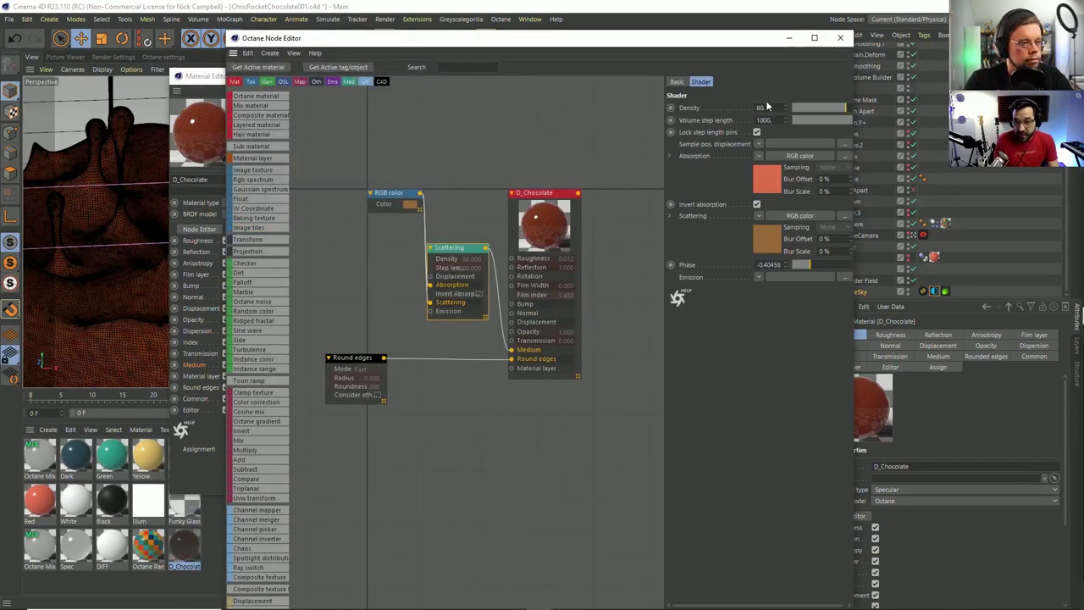
pyautogui.click(764, 108)
pyautogui.moveTo(718, 41); pyautogui.dragTo(650, 408)
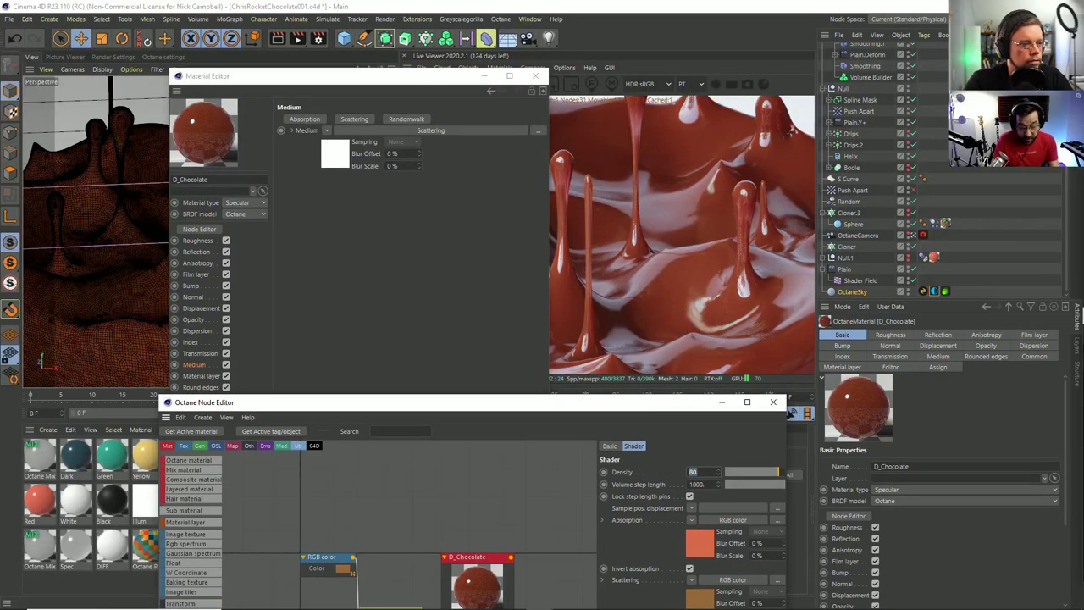
pyautogui.write('150')
pyautogui.press('Return')
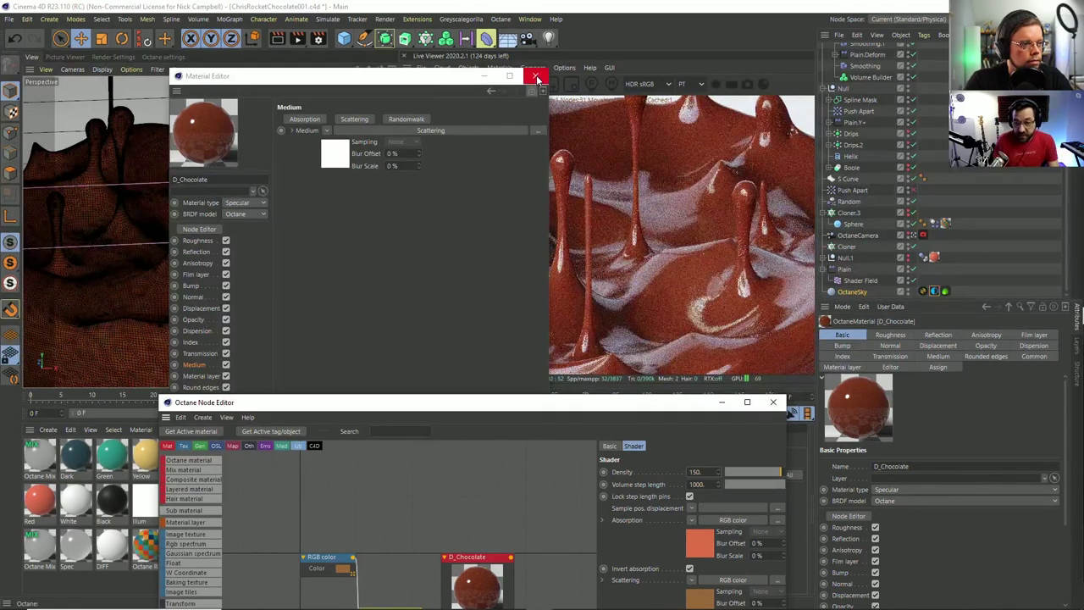
pyautogui.click(536, 77)
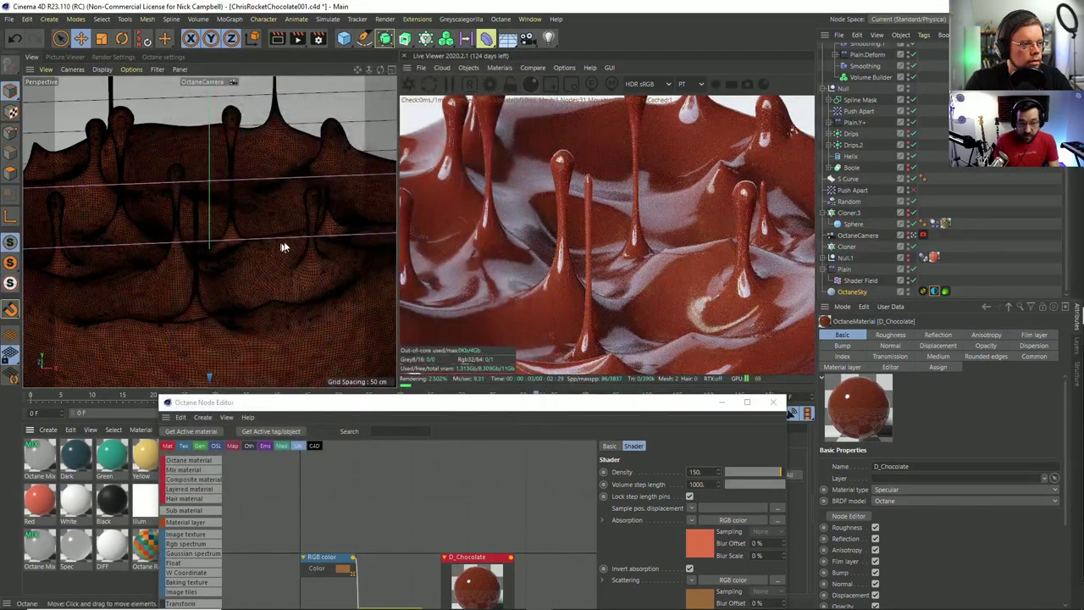
# Examine the denser chocolate scattering on the whole bowl and up close on the drips and rim through the OctaneCamera.
pyautogui.moveTo(273, 252)
pyautogui.keyDown('alt'); pyautogui.mouseDown()
pyautogui.moveTo(249, 273)
pyautogui.moveTo(269, 273)
pyautogui.moveTo(242, 278)
pyautogui.moveTo(273, 265)
pyautogui.mouseUp(); pyautogui.keyUp('alt')
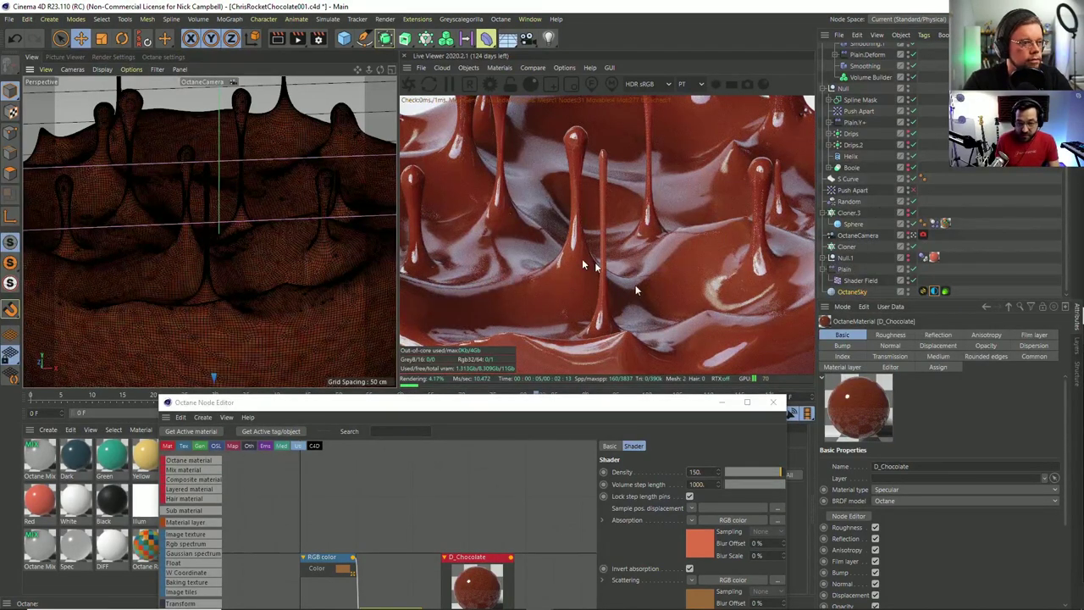
pyautogui.scroll(-5, 192, 296)
pyautogui.keyDown('alt'); pyautogui.moveTo(192, 296); pyautogui.dragTo(261, 286); pyautogui.keyUp('alt')
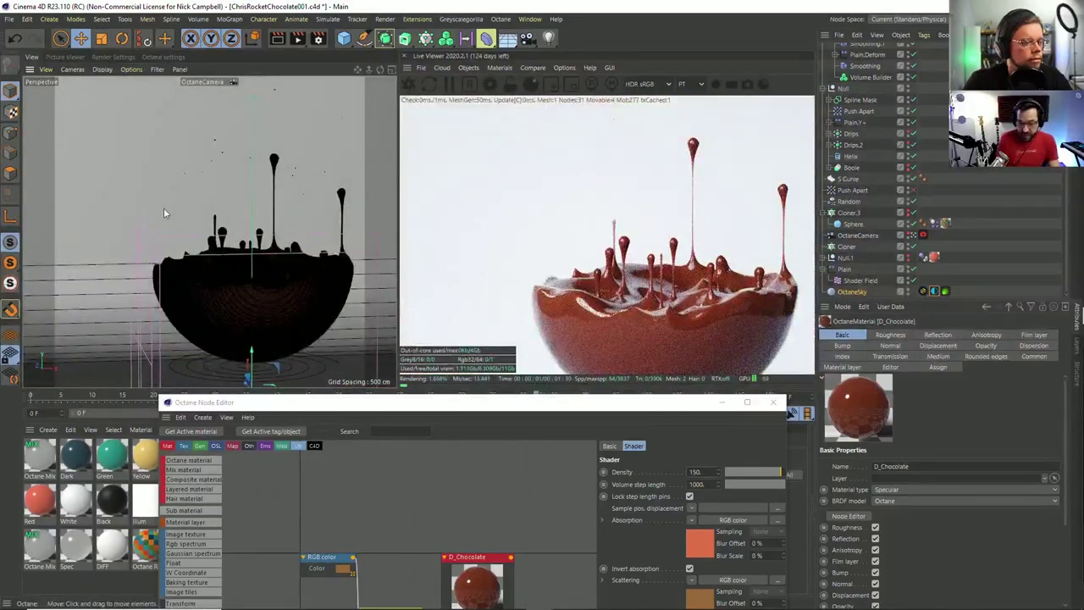
pyautogui.scroll(5, 295, 290)
pyautogui.keyDown('alt'); pyautogui.moveTo(295, 289); pyautogui.dragTo(268, 212); pyautogui.keyUp('alt')
pyautogui.scroll(4, 367, 218)
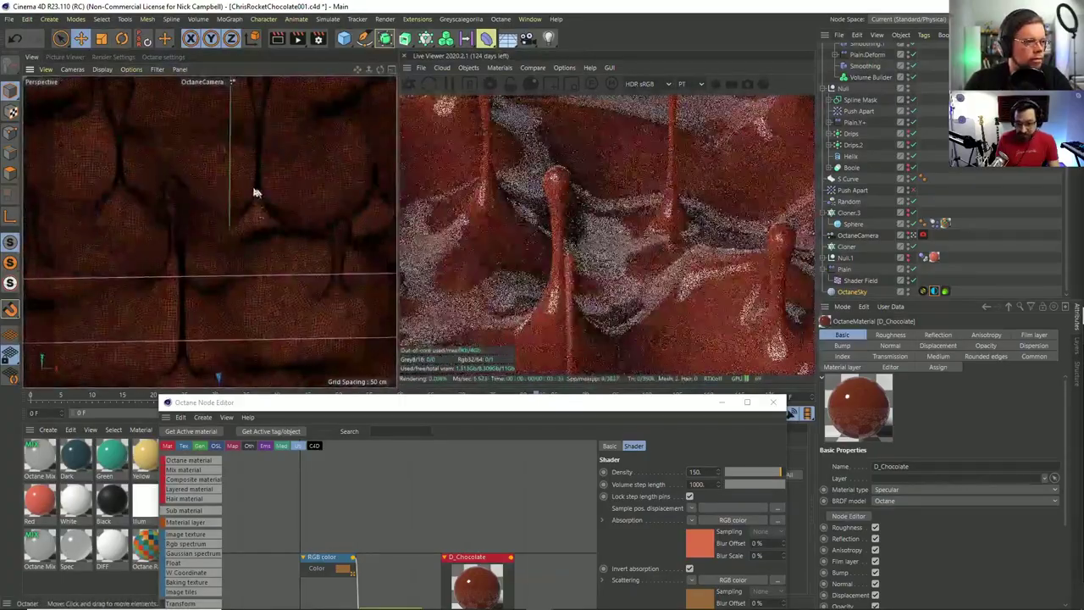
pyautogui.scroll(-3, 300, 245)
pyautogui.moveTo(283, 272)
pyautogui.keyDown('alt'); pyautogui.mouseDown()
pyautogui.moveTo(291, 246)
pyautogui.moveTo(287, 259)
pyautogui.mouseUp(); pyautogui.keyUp('alt')
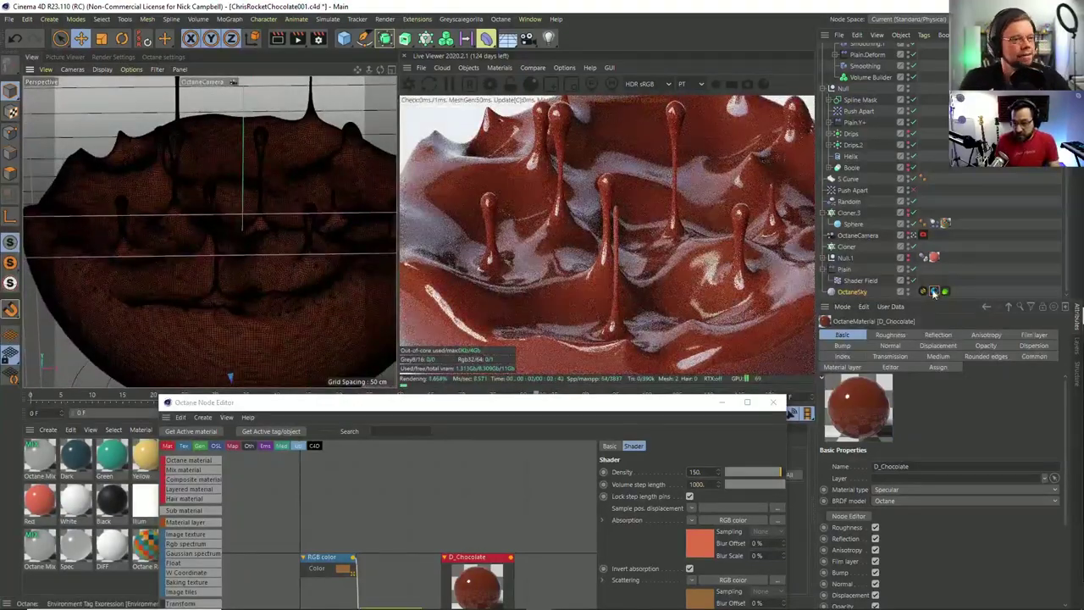
# Select the OctaneSky's HDRI Link Plus tag, clear the library search and show the Pro Studios Metal HDRI collection.
pyautogui.click(922, 292)
pyautogui.click(773, 401)
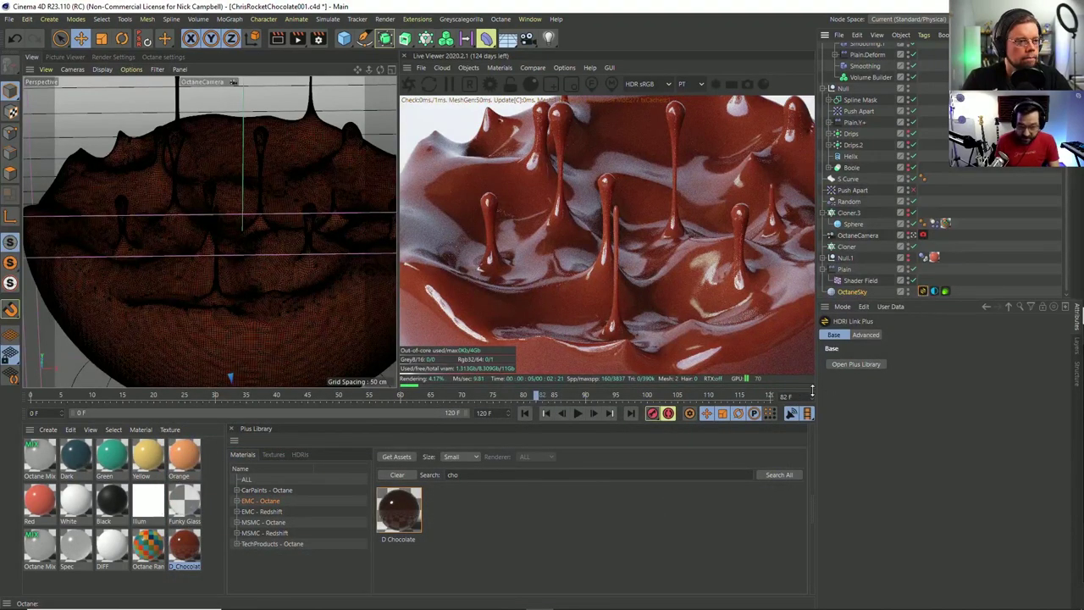
pyautogui.click(301, 454)
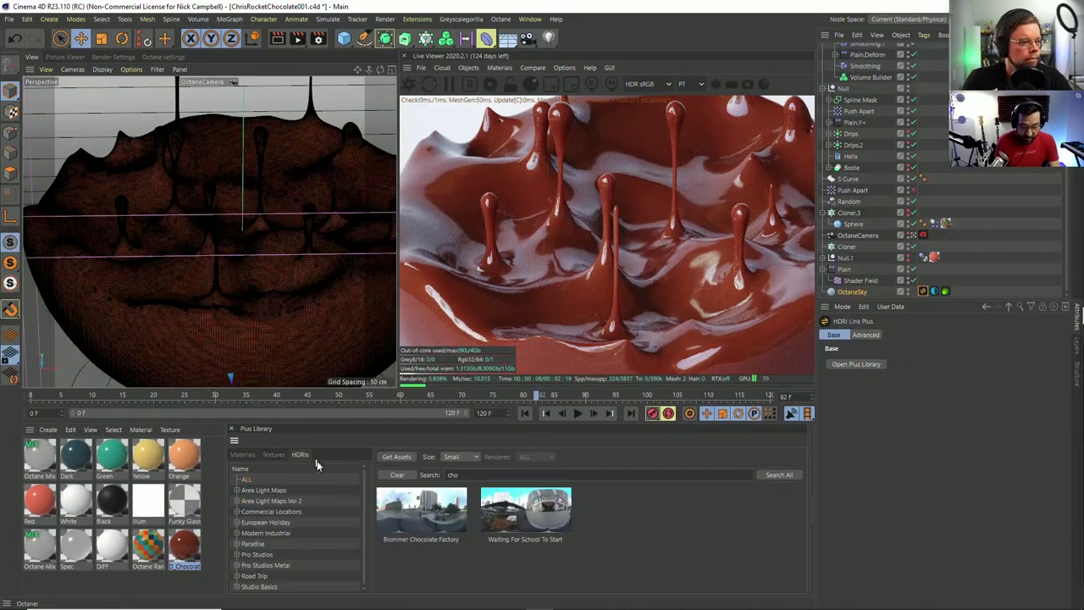
pyautogui.click(273, 500)
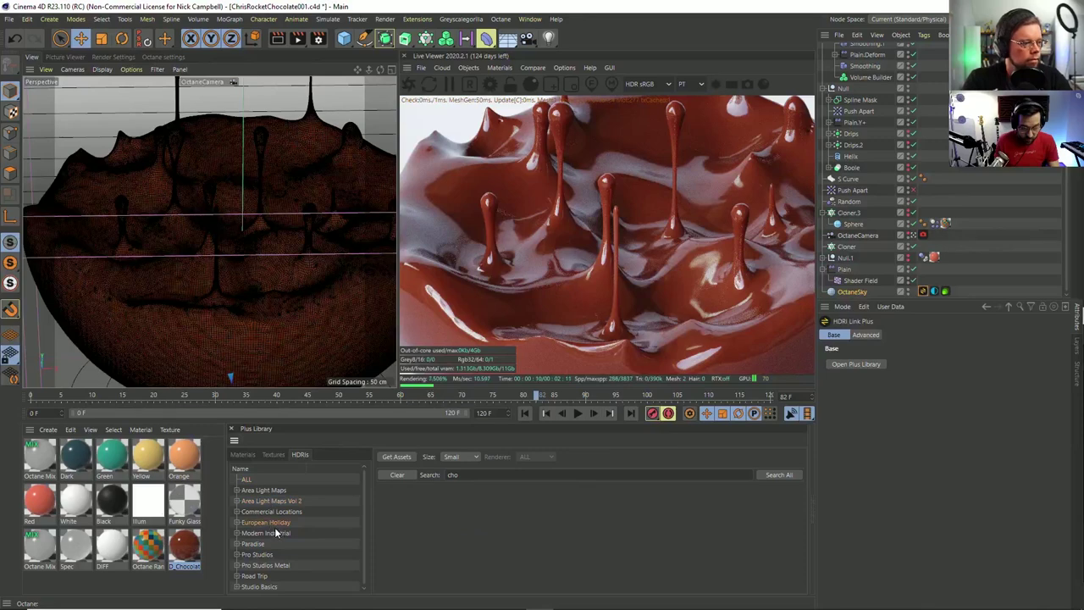
pyautogui.click(274, 531)
pyautogui.click(404, 475)
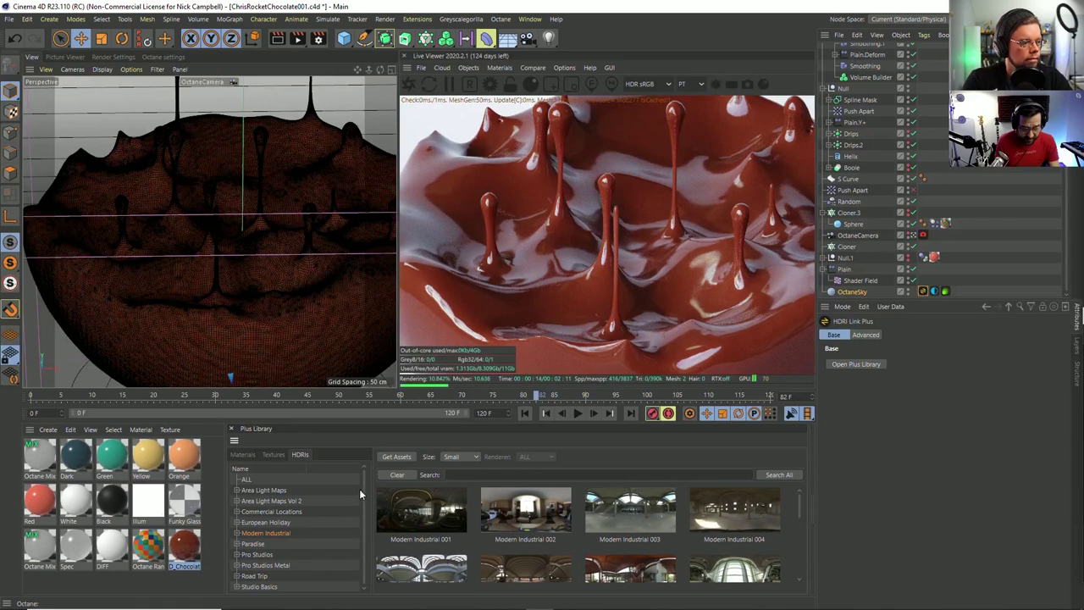
pyautogui.click(279, 564)
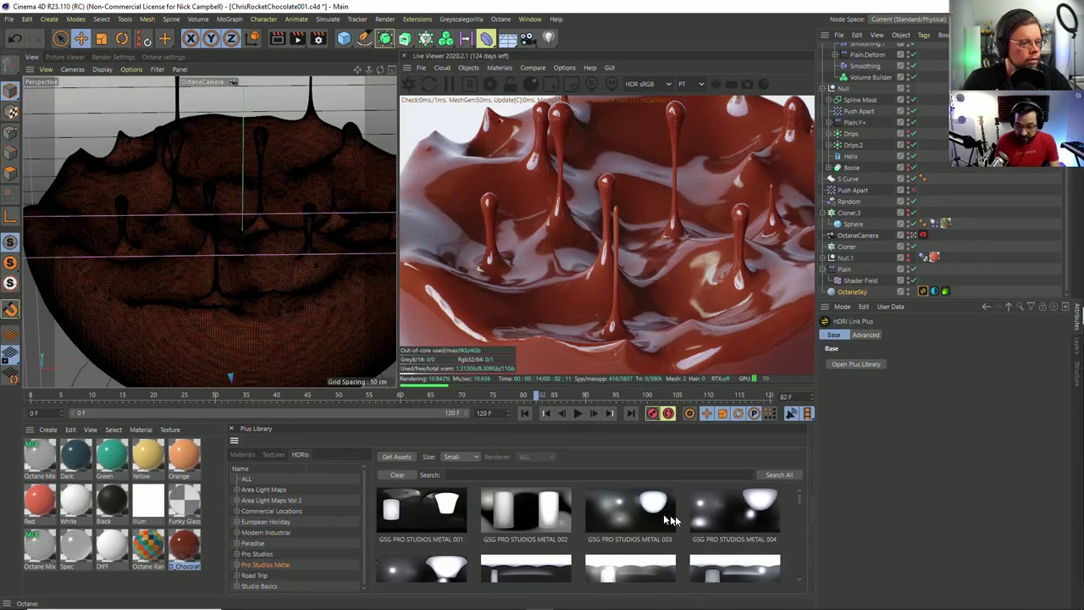
# Try several Pro Studios Metal HDRIs on the OctaneSky and settle on GSG PRO STUDIOS METAL 003.
pyautogui.click(639, 510)
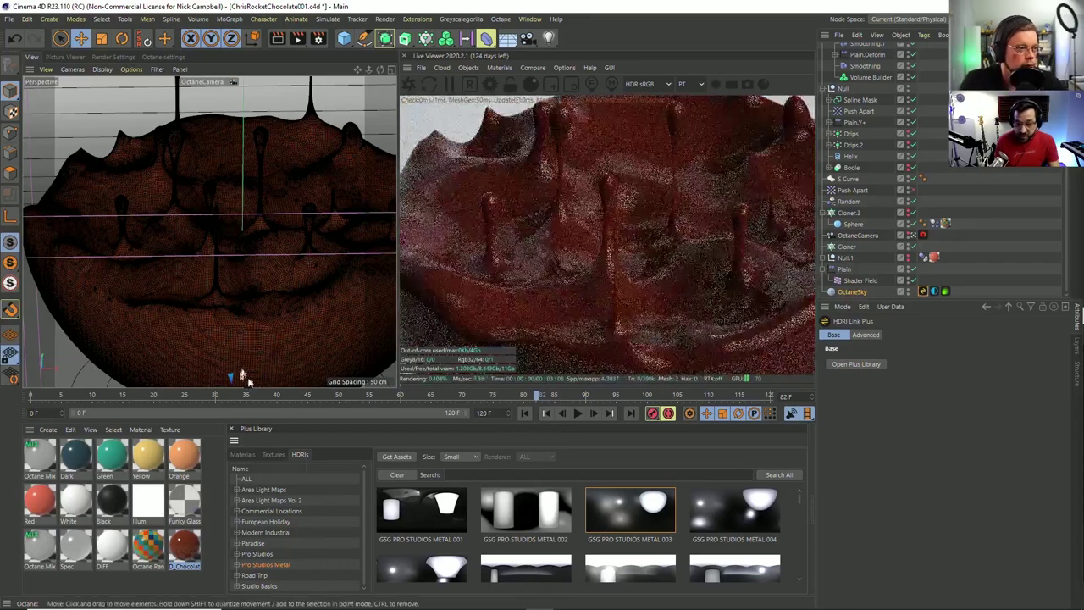
pyautogui.click(440, 574)
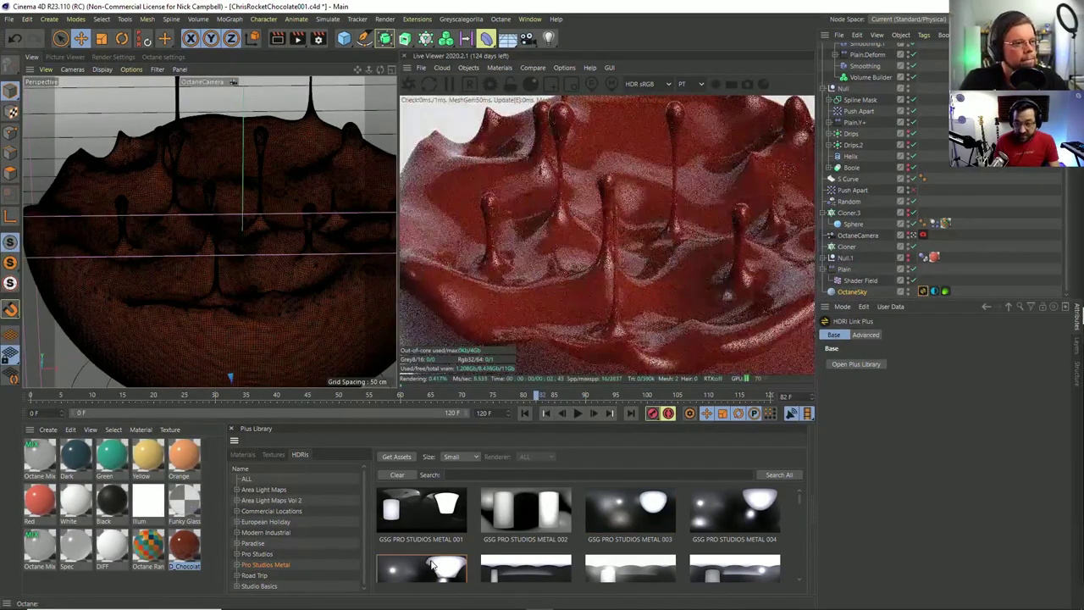
pyautogui.click(624, 574)
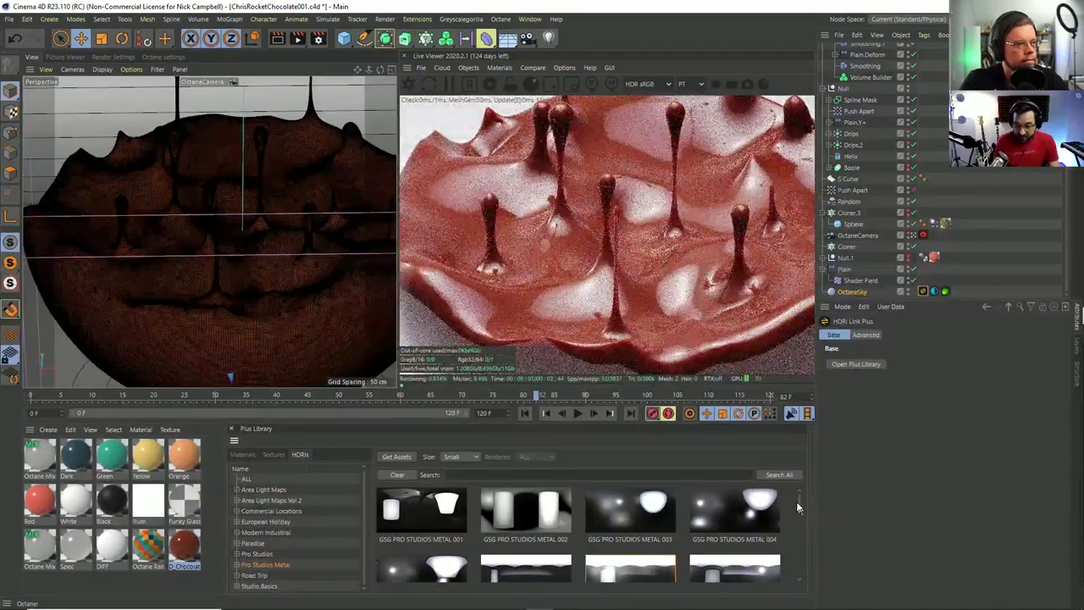
pyautogui.click(635, 510)
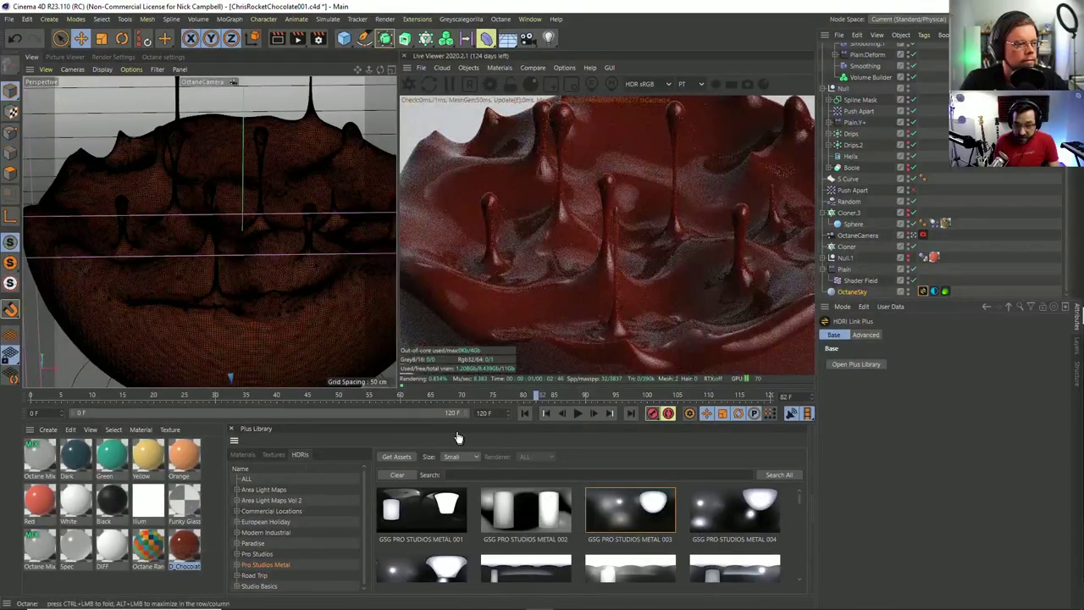
# Reframe the OctaneCamera so the hemisphere and its rising drips fill the shot from a slightly raised angle.
pyautogui.keyDown('alt'); pyautogui.moveTo(241, 271); pyautogui.dragTo(224, 219); pyautogui.keyUp('alt')
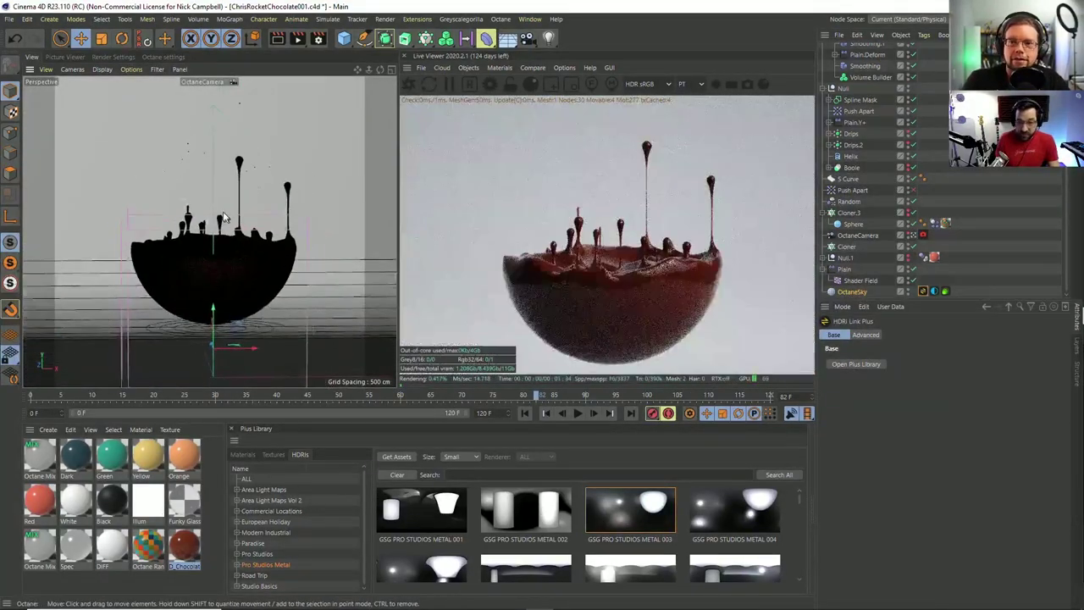
pyautogui.keyDown('alt'); pyautogui.moveTo(288, 284); pyautogui.dragTo(283, 286); pyautogui.keyUp('alt')
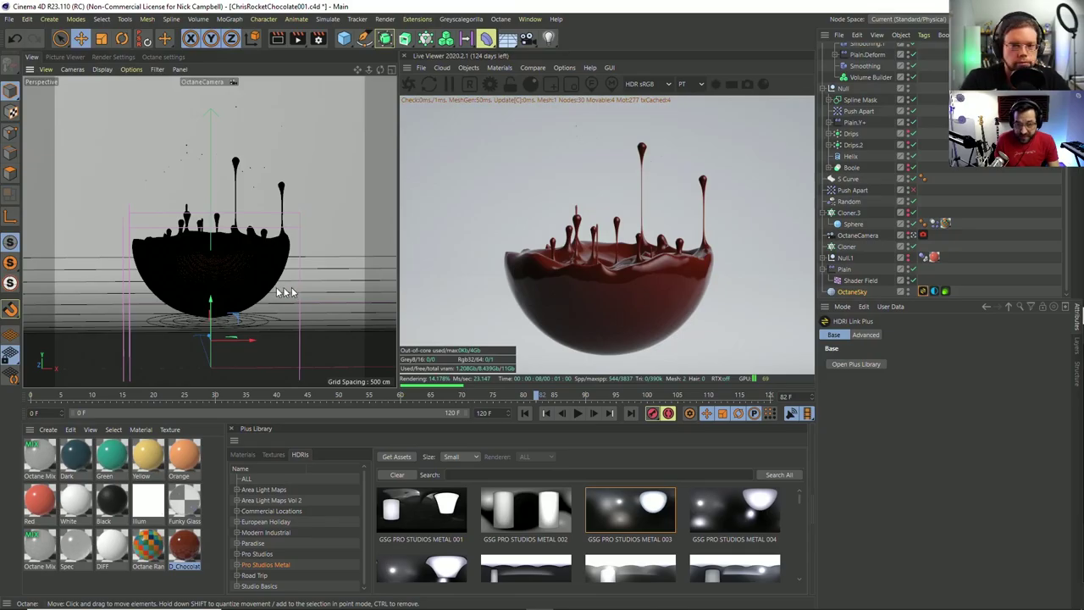
pyautogui.scroll(3, 230, 286)
pyautogui.scroll(5, 230, 285)
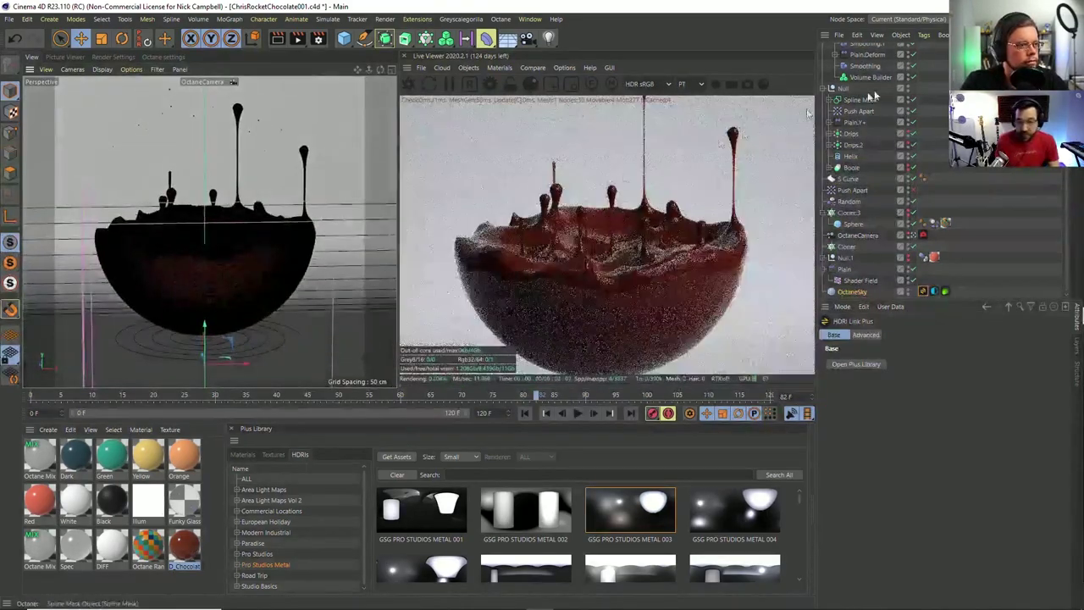
# Collapse the Subdivision Surface hierarchy and bring up the OctaneCamera's object properties.
pyautogui.scroll(1, 872, 170)
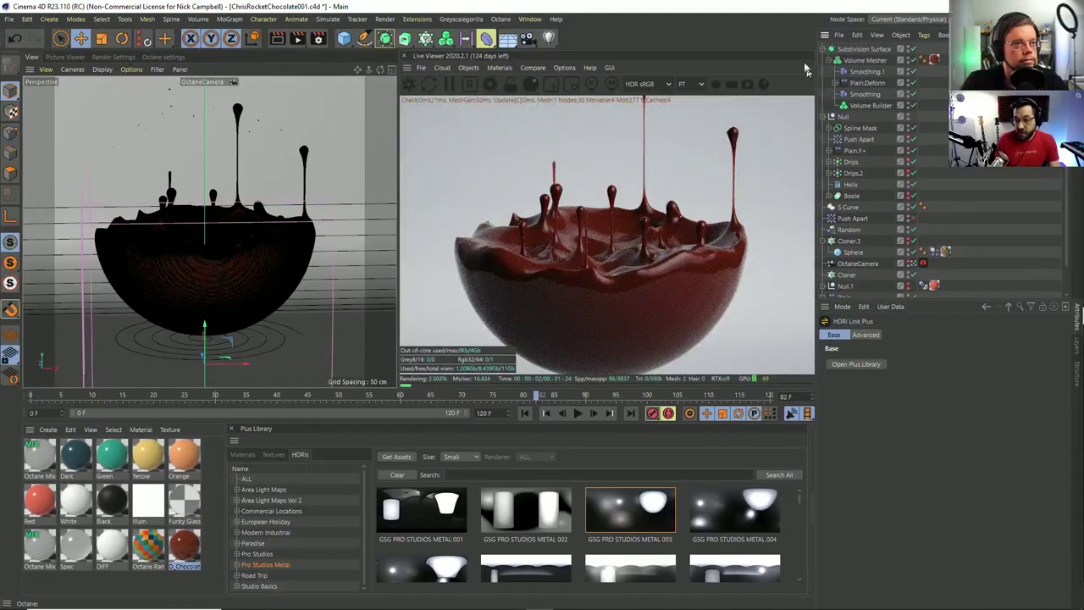
pyautogui.click(830, 48)
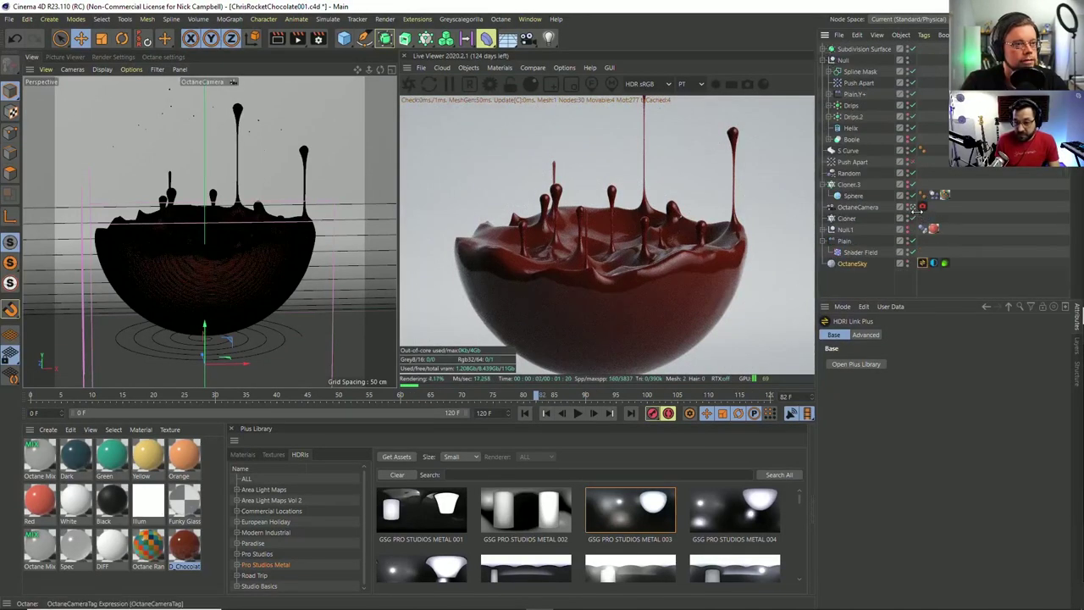
pyautogui.click(857, 207)
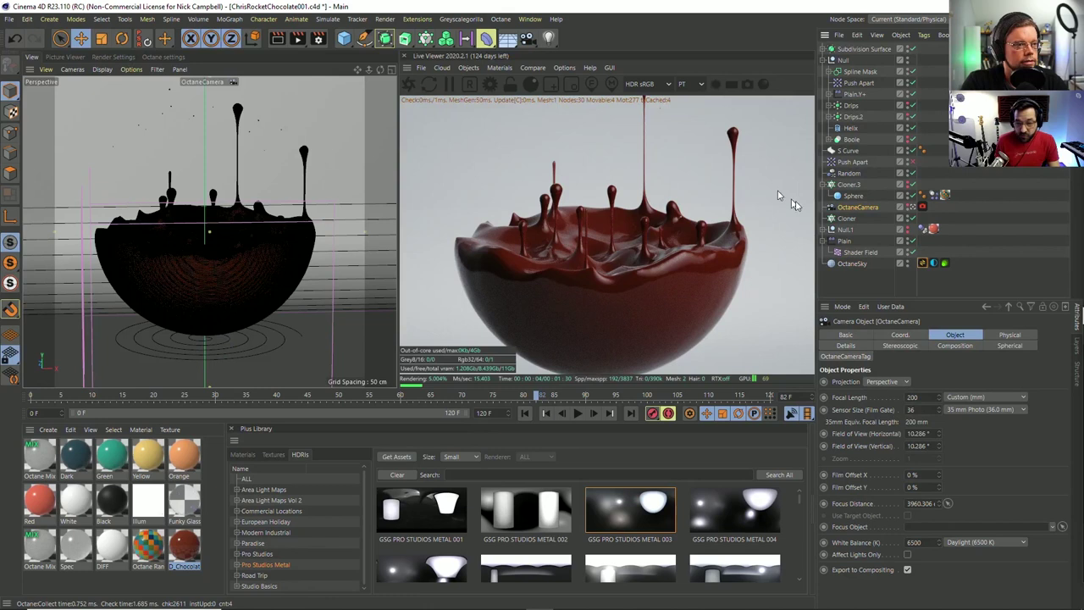
pyautogui.click(922, 206)
pyautogui.click(873, 209)
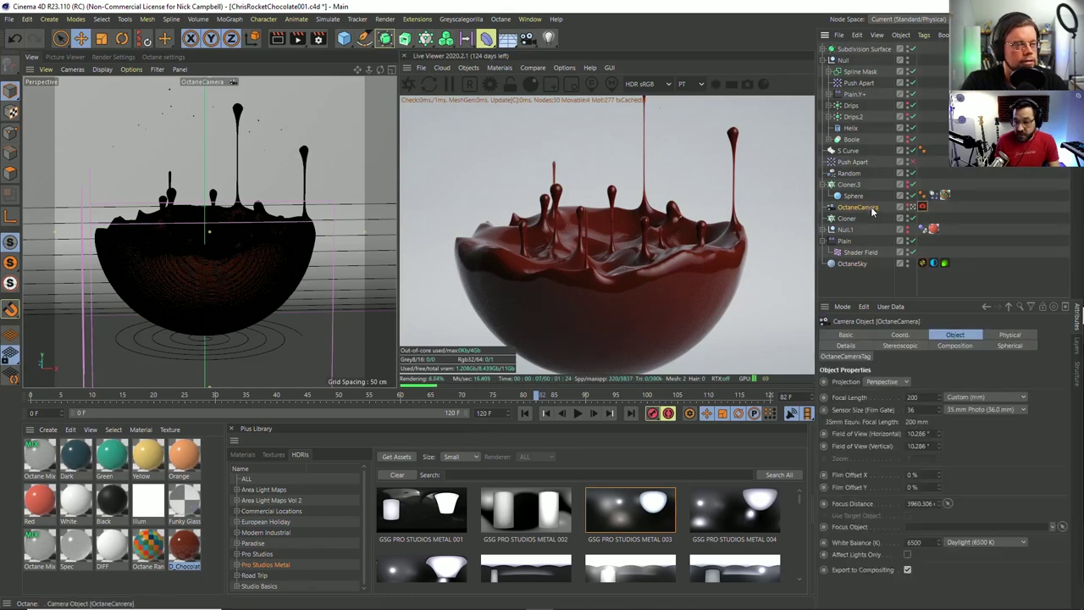
# Set the F-stop to 2 in the OctaneCamera tag's Thinlens physical camera parameters.
pyautogui.click(922, 207)
pyautogui.click(891, 336)
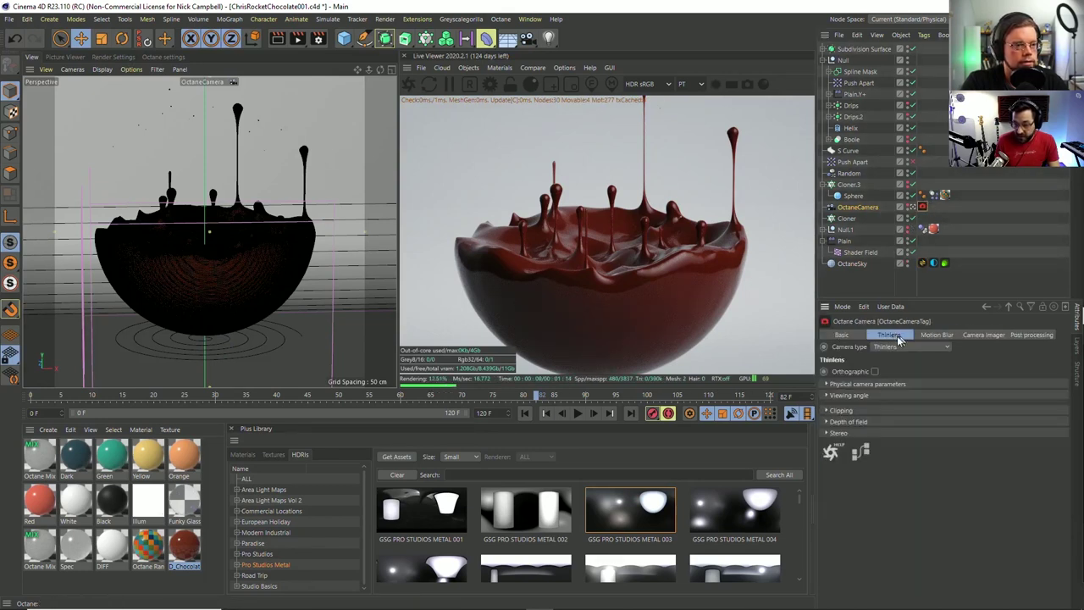
pyautogui.click(826, 421)
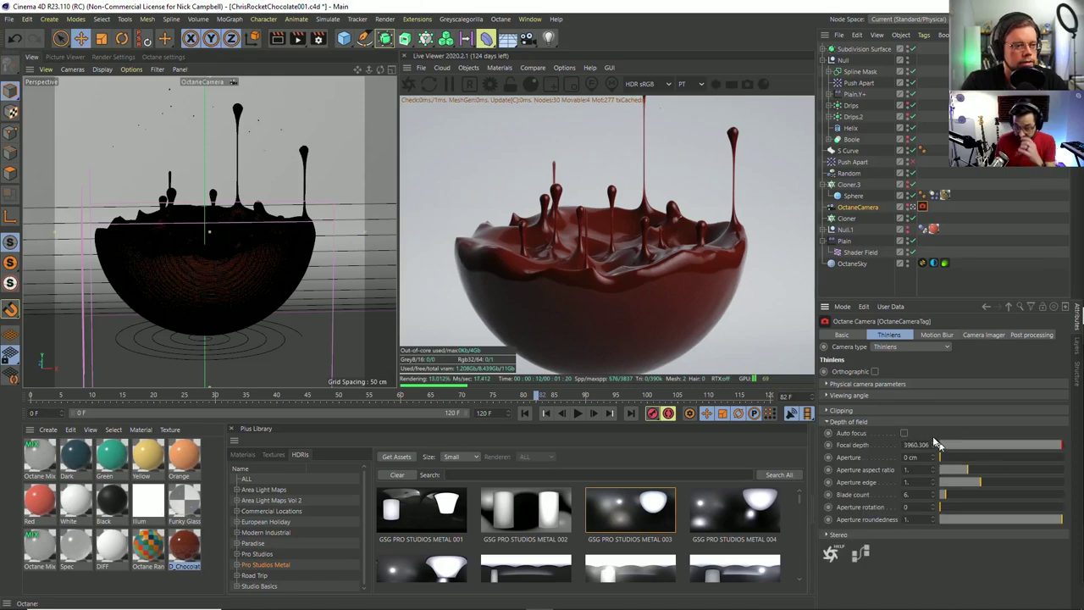
pyautogui.click(826, 384)
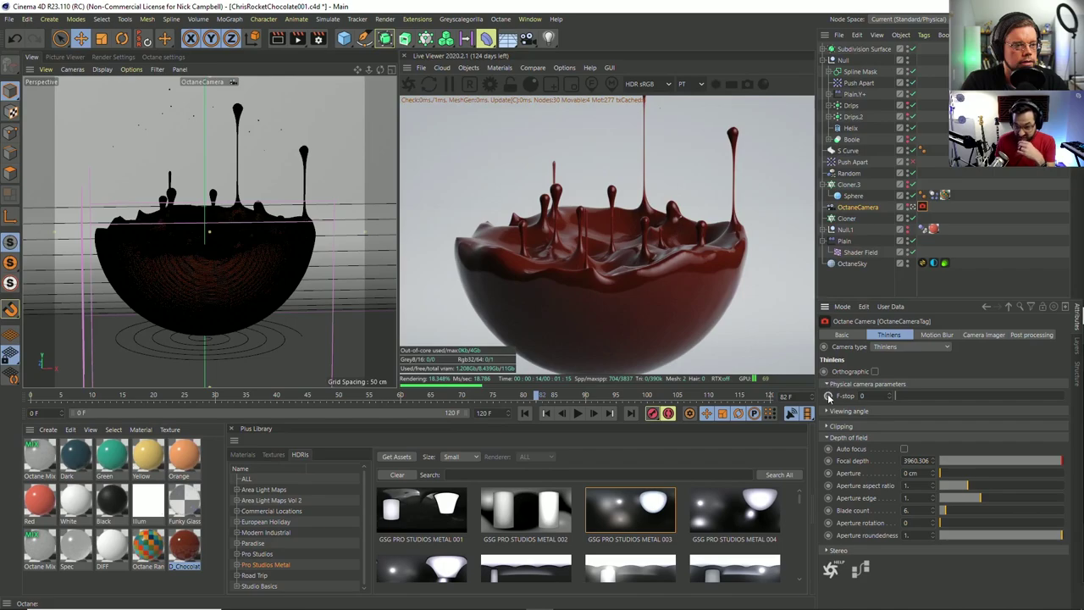
pyautogui.click(827, 411)
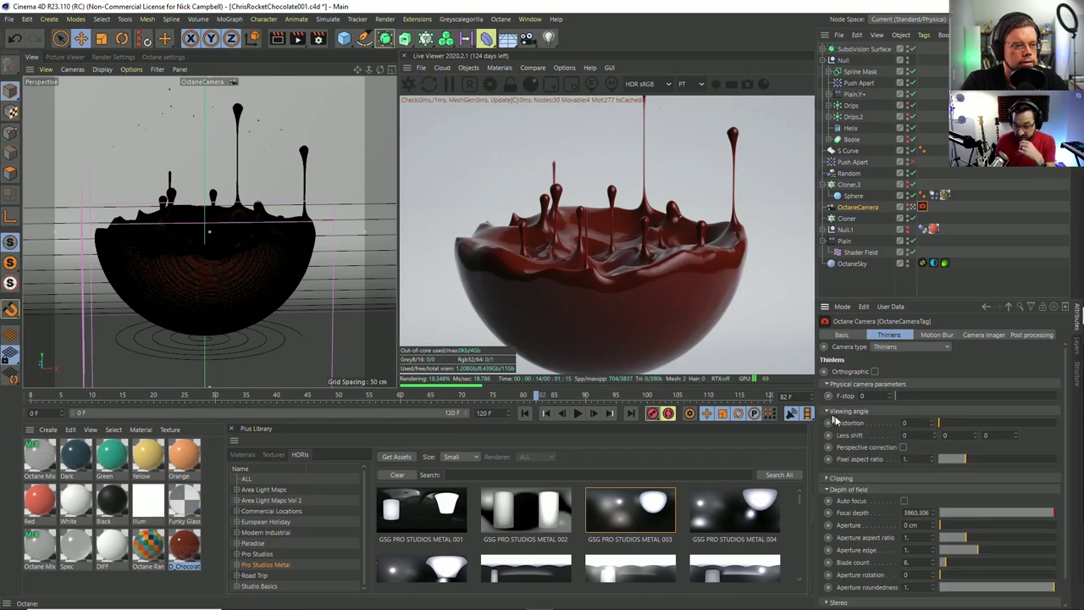
pyautogui.click(827, 479)
pyautogui.moveTo(926, 395); pyautogui.dragTo(1016, 395)
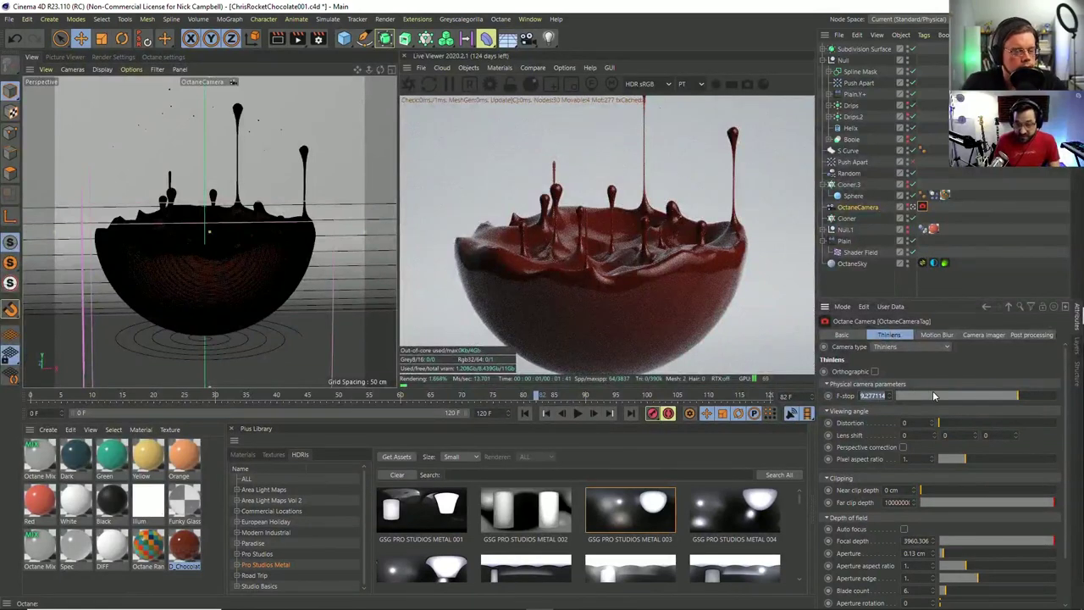
pyautogui.write('2')
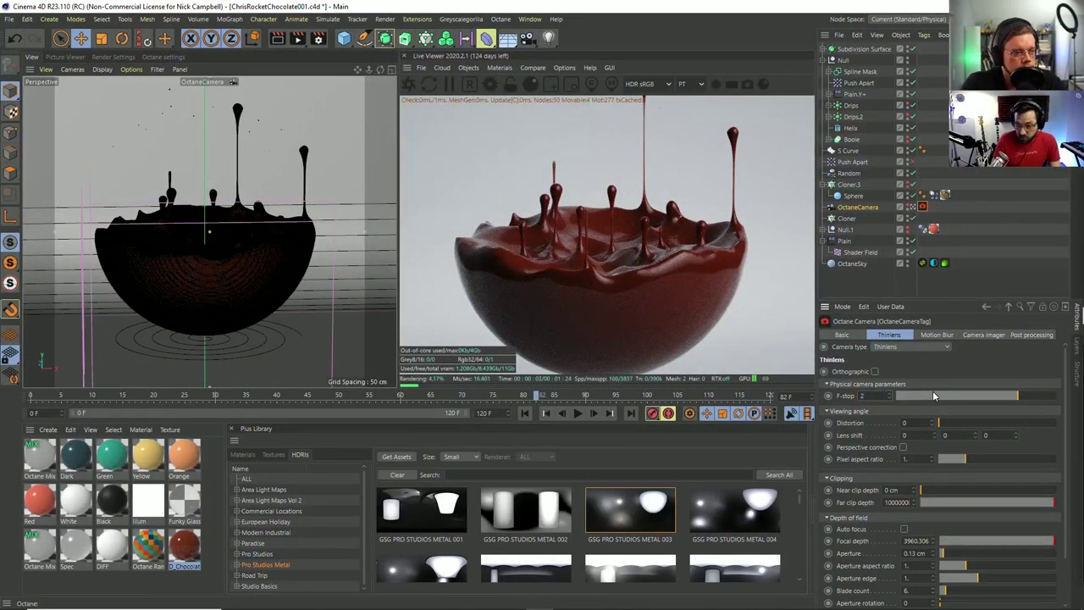
pyautogui.press('Return')
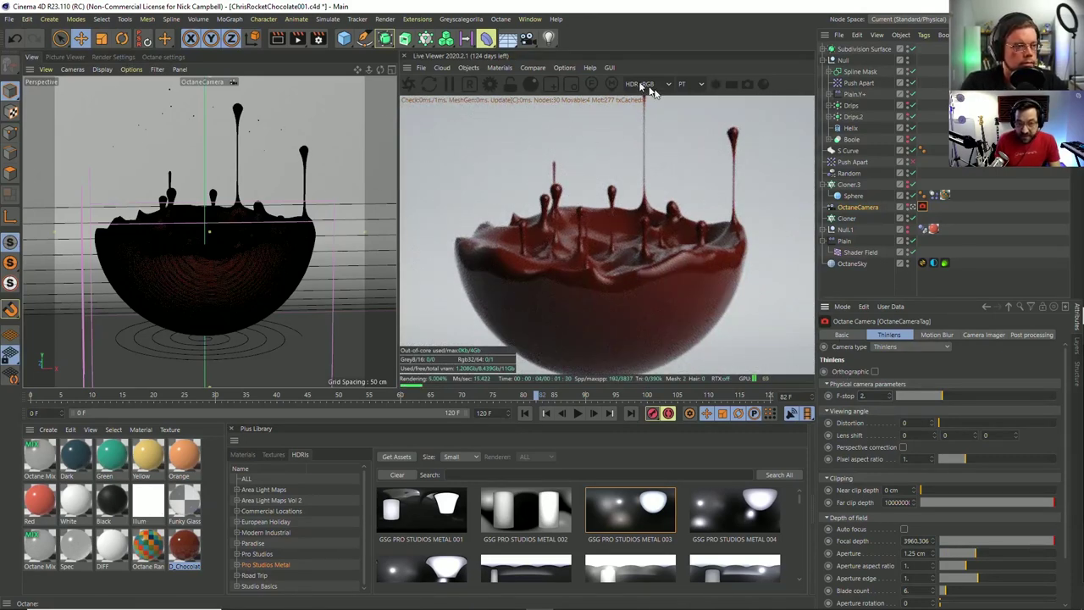
# Pick the camera focus point in the live render on the chocolate surface between the central drips, framed in close-up.
pyautogui.click(591, 84)
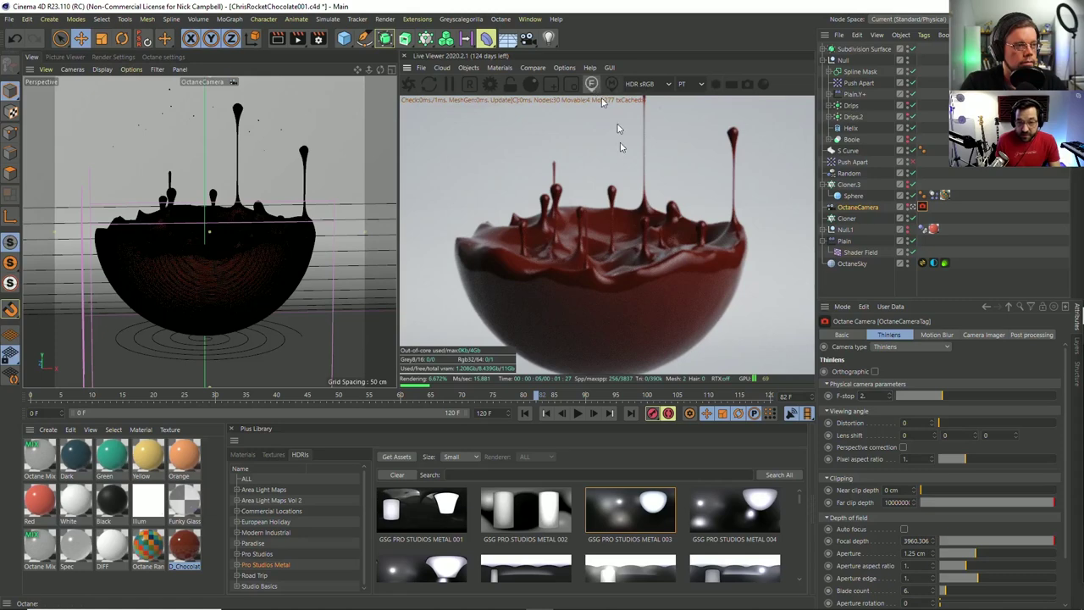
pyautogui.click(611, 273)
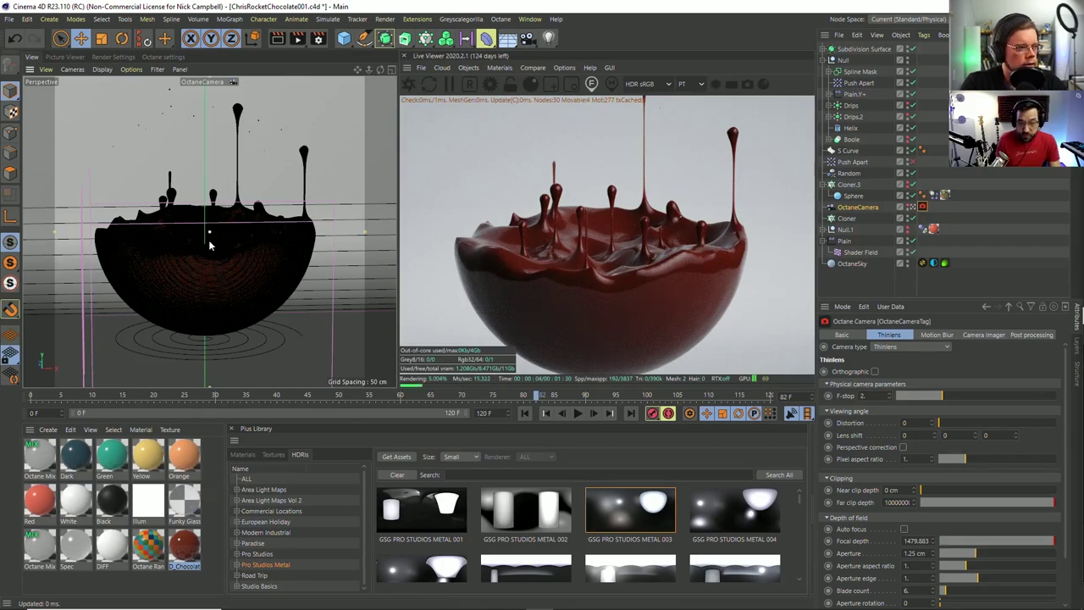
pyautogui.scroll(5, 214, 241)
pyautogui.scroll(4, 258, 239)
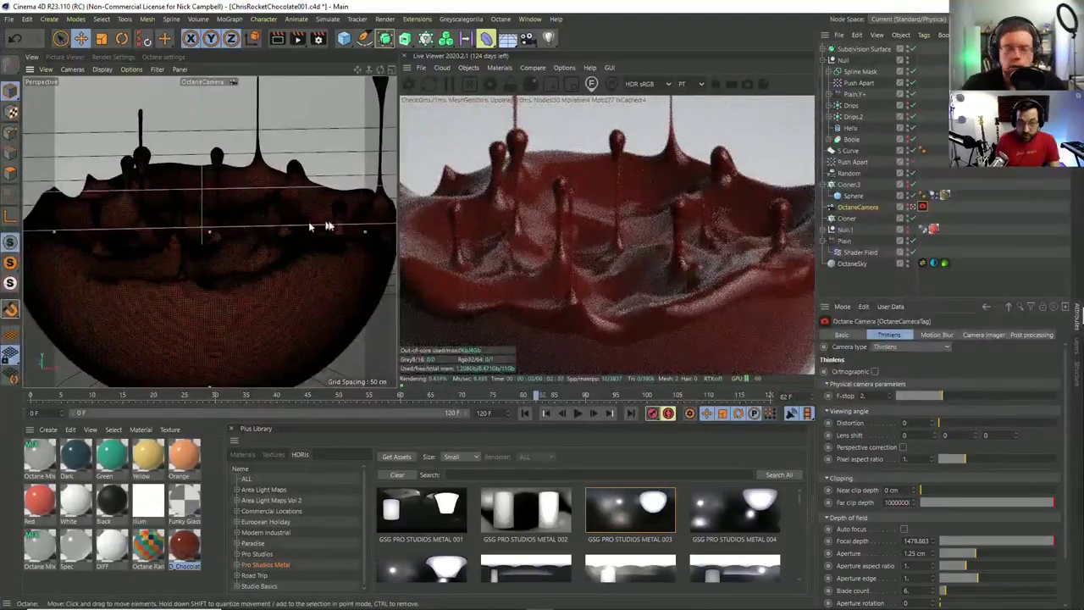
pyautogui.scroll(4, 254, 243)
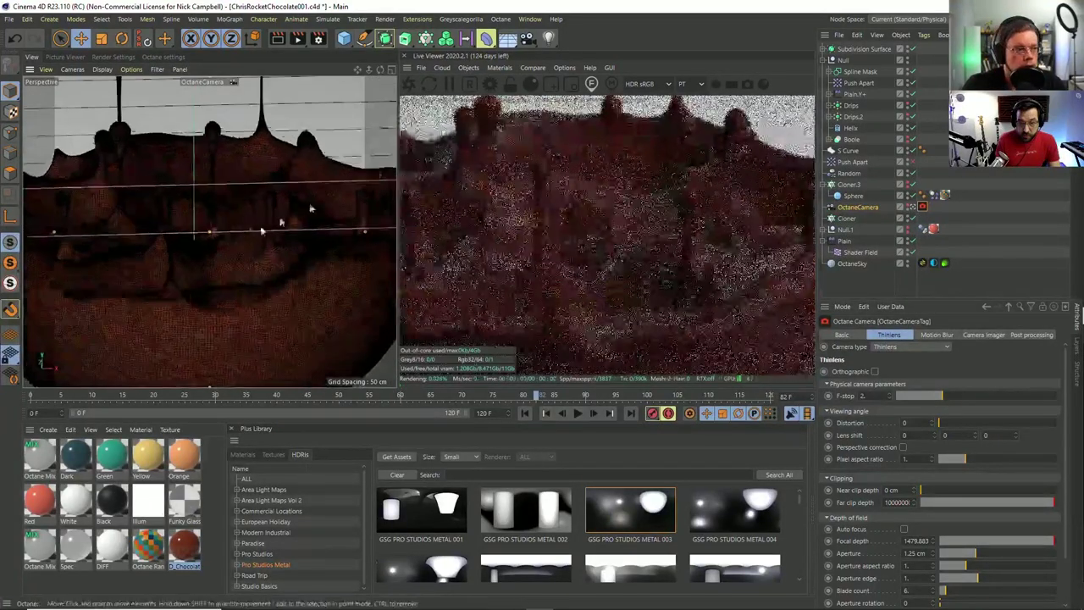
pyautogui.click(606, 281)
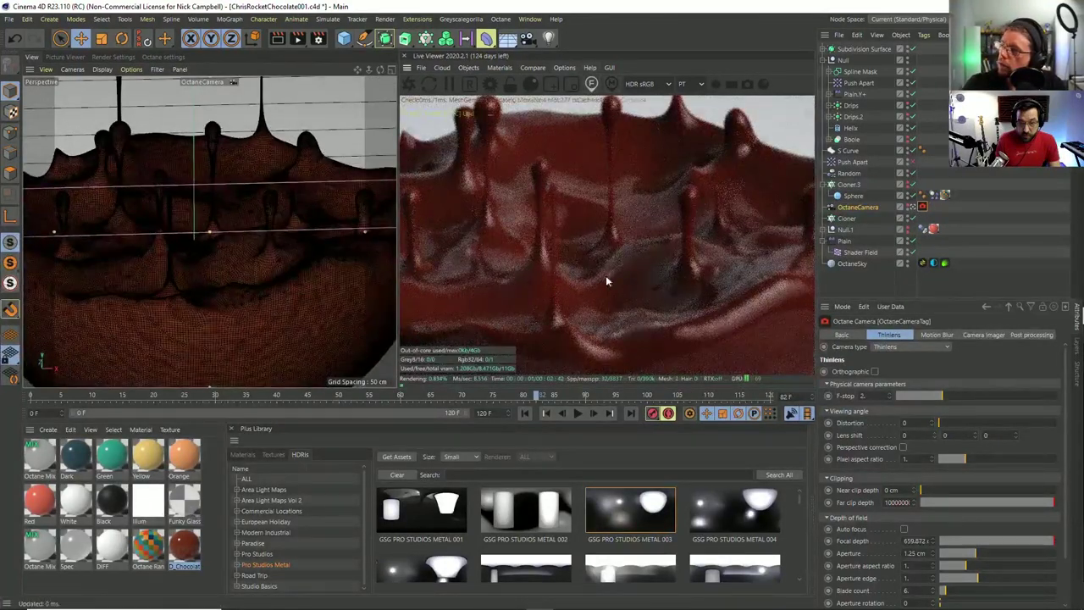
pyautogui.click(606, 282)
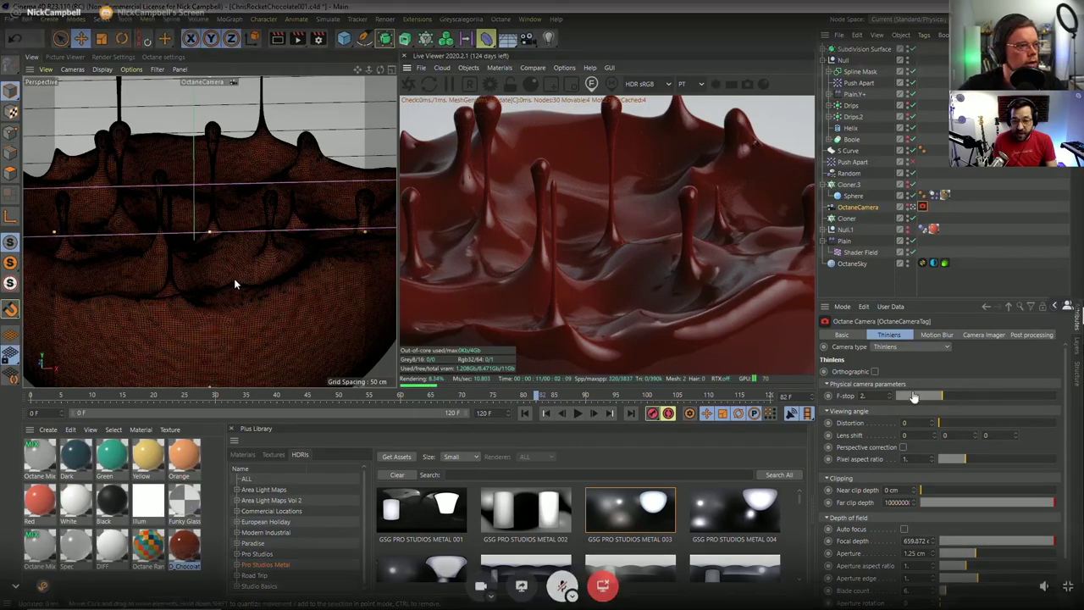
# Set the camera's F-stop to 0.5 and pick the focus point on the tip of the central foreground drip.
pyautogui.keyDown('alt'); pyautogui.moveTo(234, 285); pyautogui.dragTo(235, 294); pyautogui.keyUp('alt')
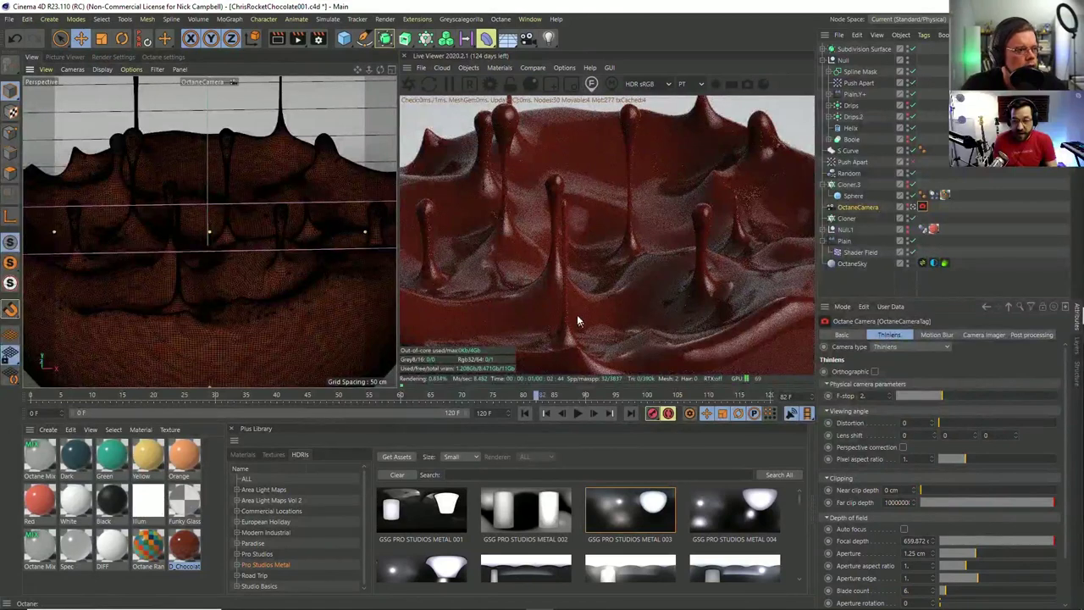
pyautogui.click(592, 87)
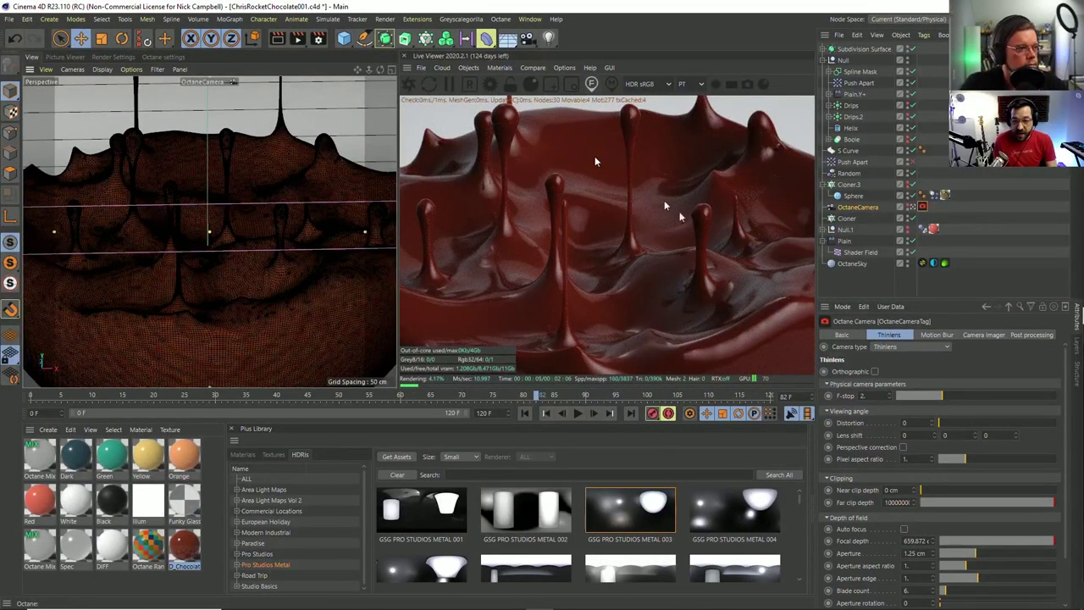
pyautogui.write('2')
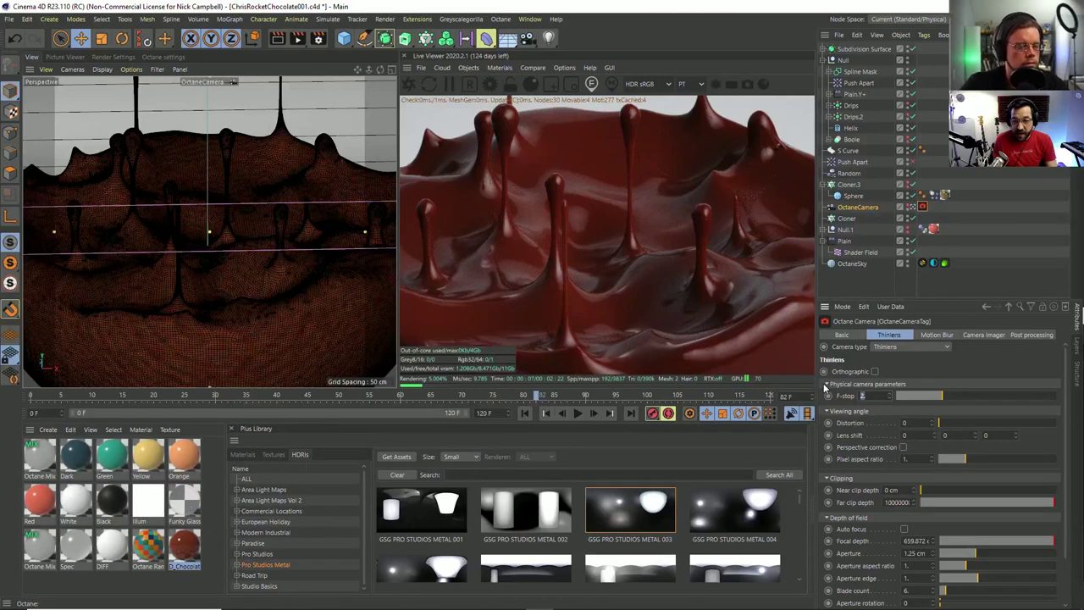
pyautogui.write('.5')
pyautogui.press('Return')
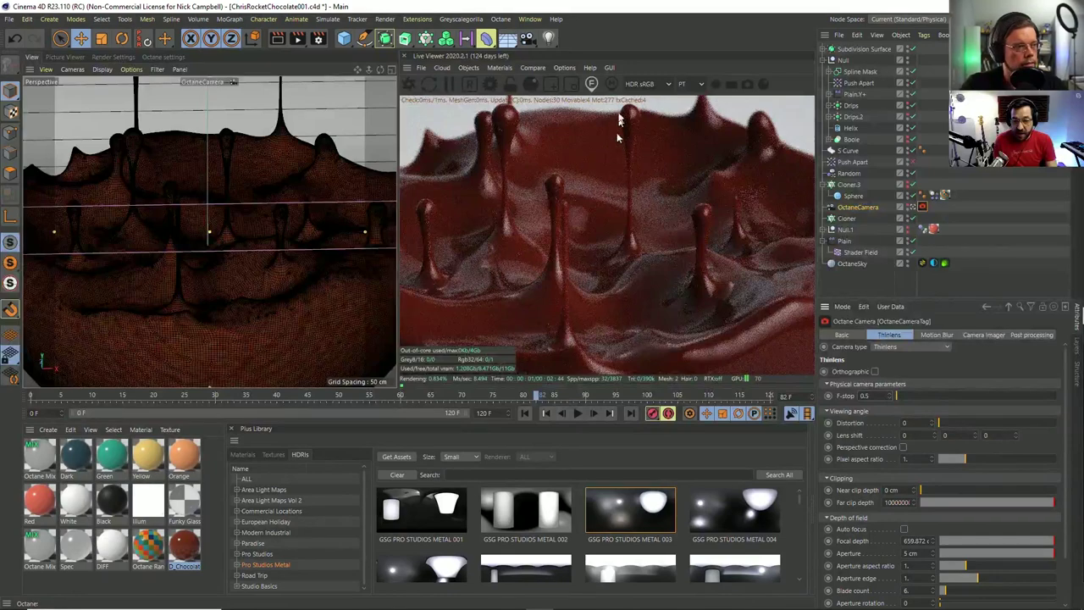
pyautogui.click(555, 135)
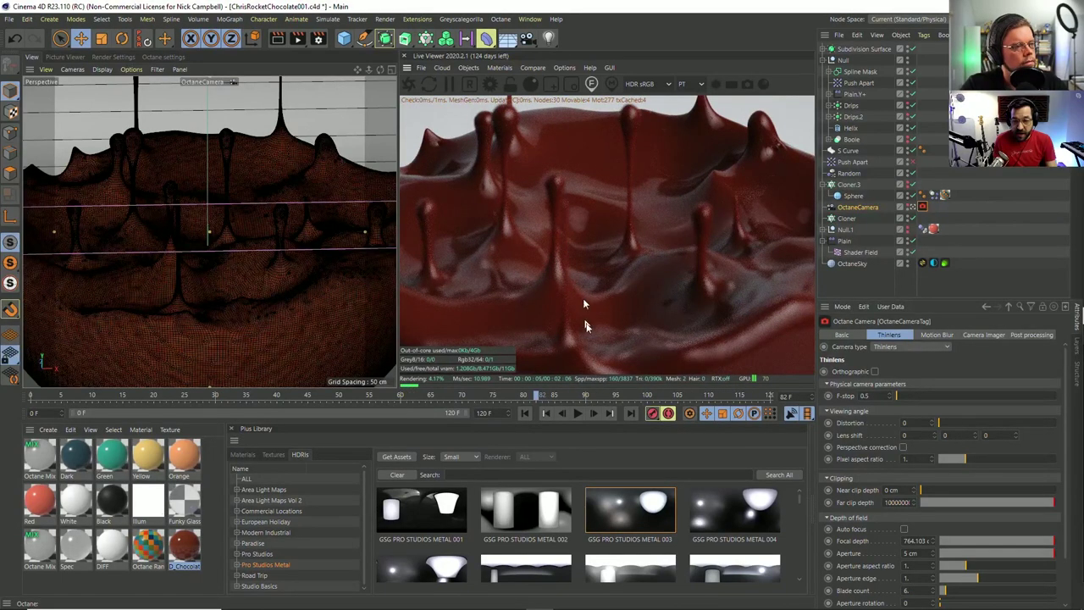
pyautogui.click(555, 183)
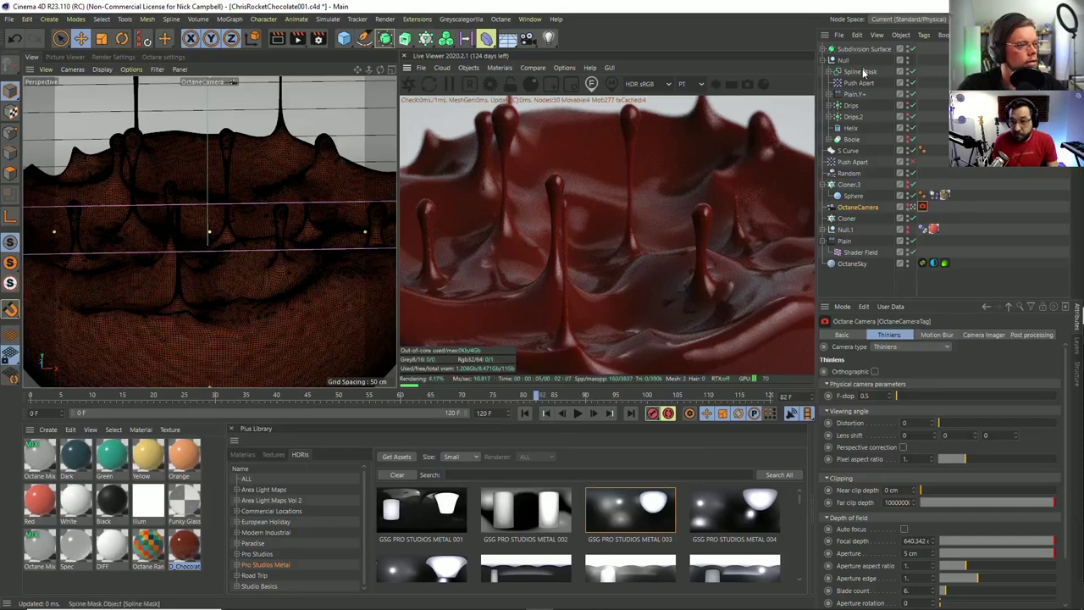
# Add an Octane ObjectTag to the Volume Mesher inside the Subdivision Surface.
pyautogui.click(824, 49)
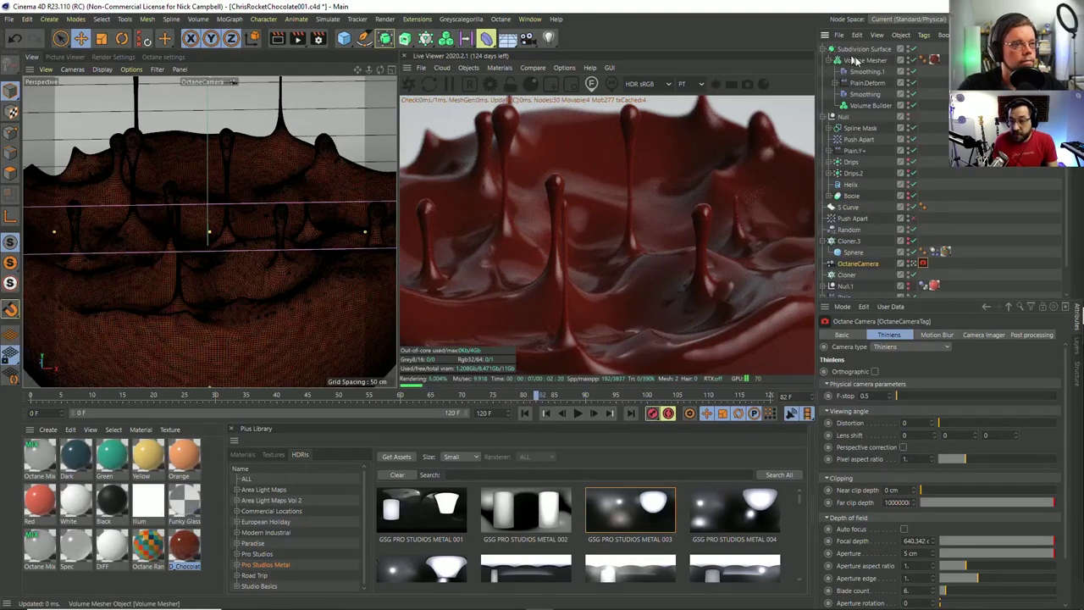
pyautogui.click(855, 60)
pyautogui.click(862, 50)
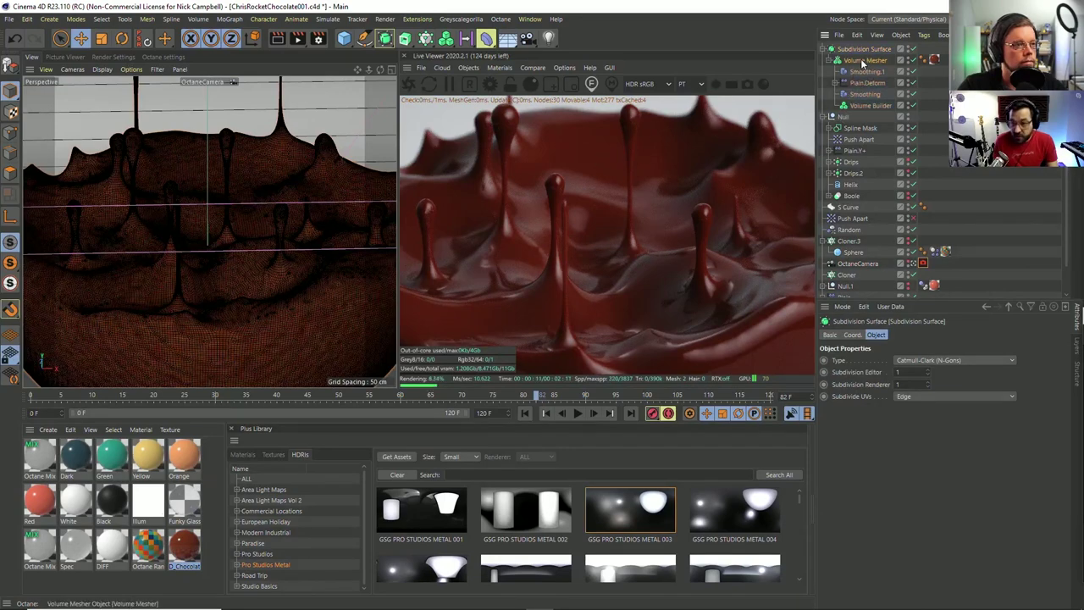
pyautogui.click(862, 62)
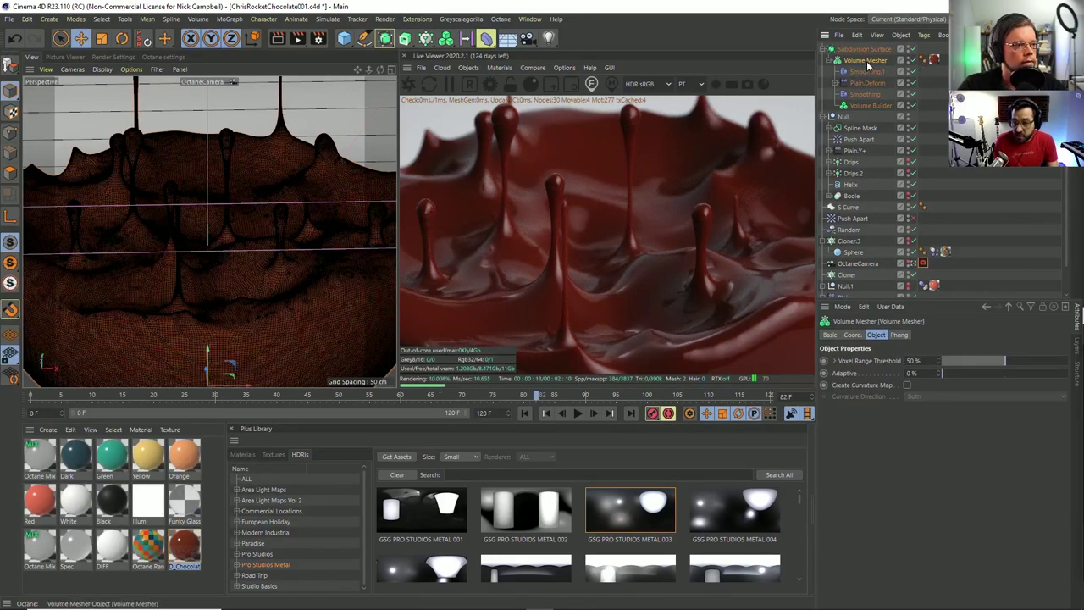
pyautogui.click(923, 35)
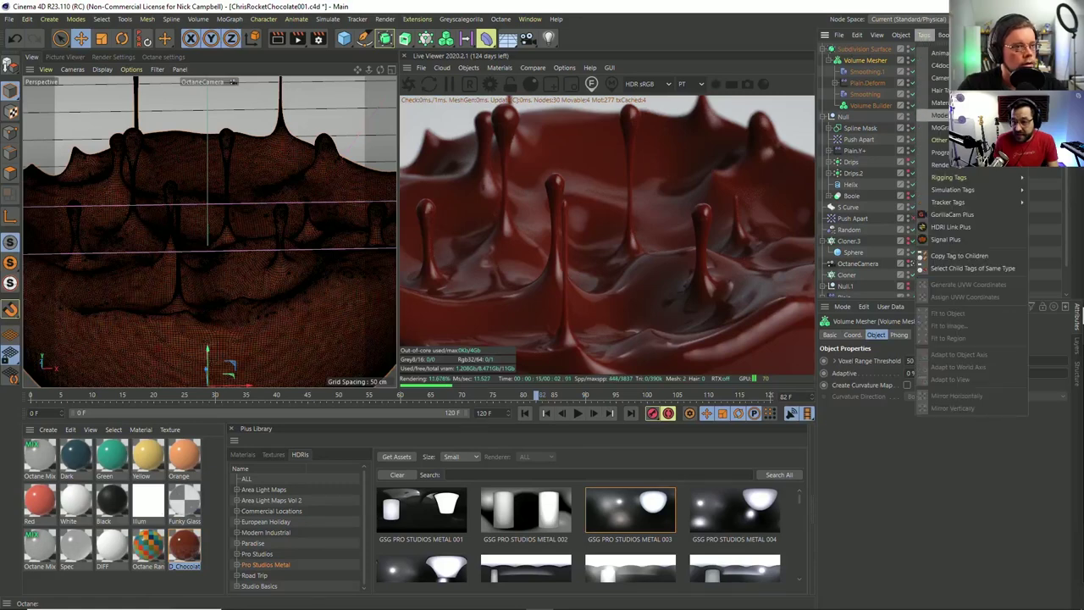
pyautogui.moveTo(936, 65)
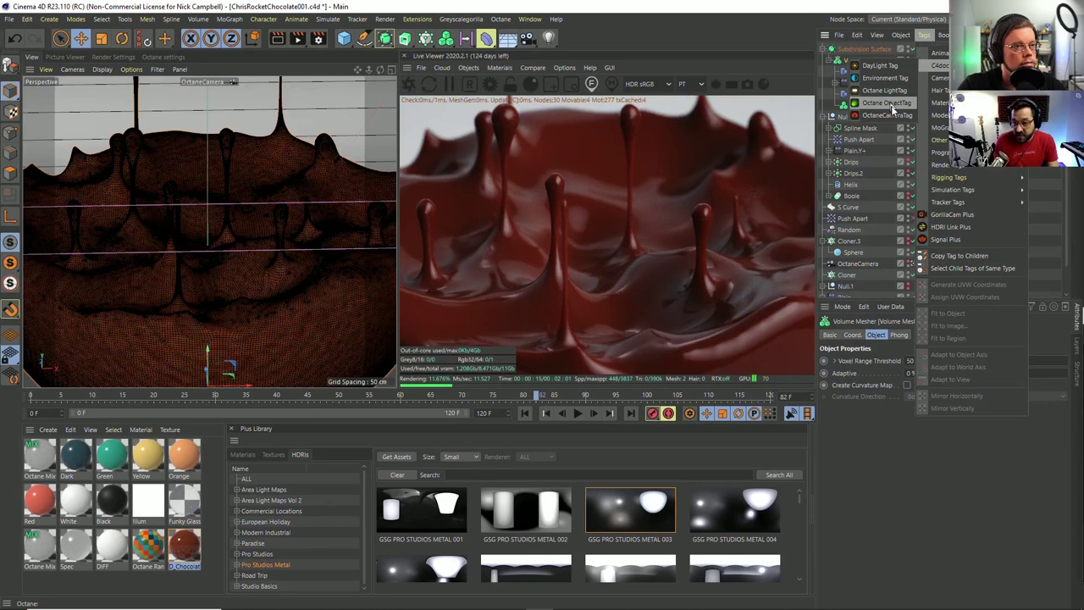
pyautogui.click(888, 103)
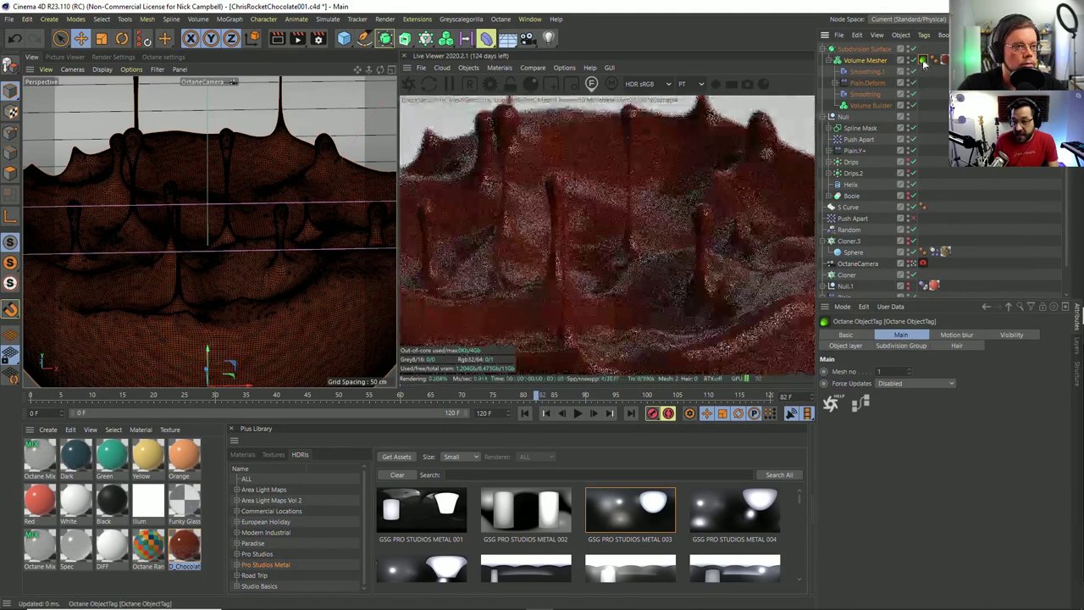
# Look through the Octane ObjectTag's settings and try a subdivision level of 1 in its Subdivision Group.
pyautogui.click(923, 348)
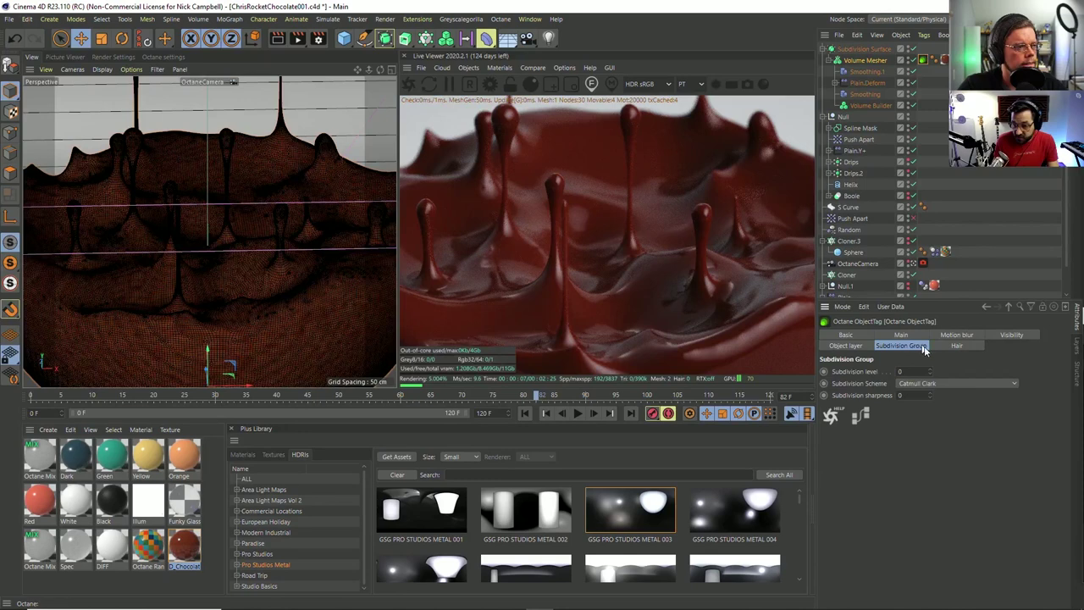
pyautogui.click(956, 346)
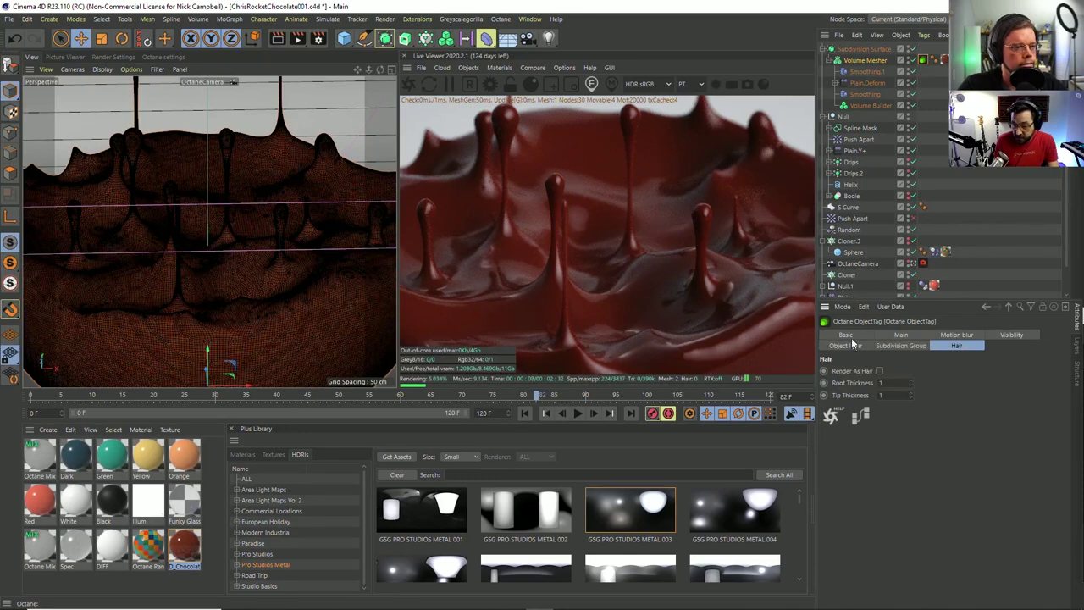
pyautogui.click(979, 335)
pyautogui.click(1013, 335)
pyautogui.click(907, 336)
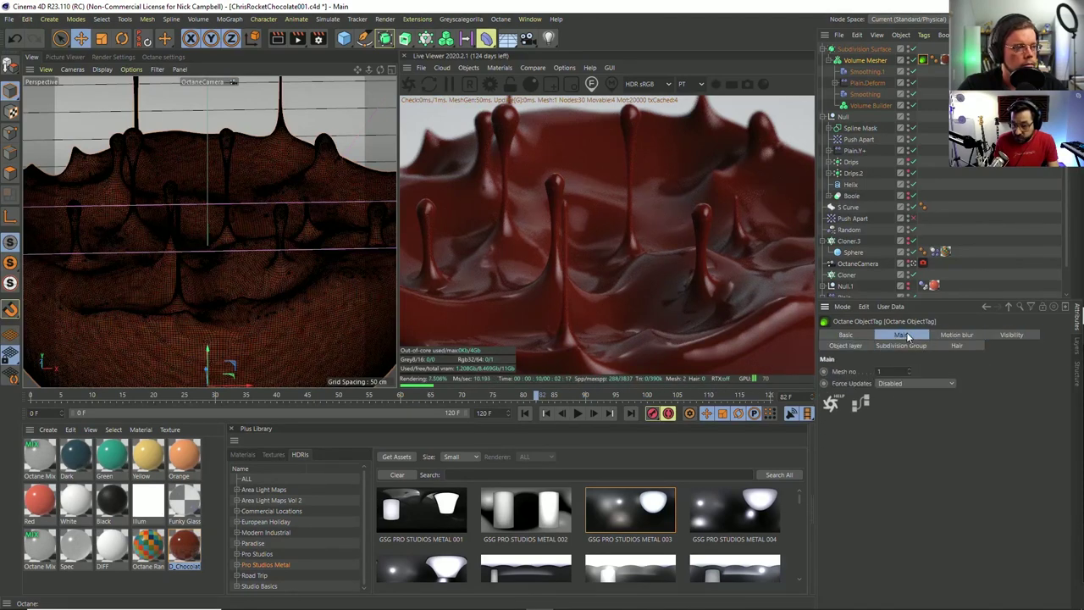
pyautogui.click(856, 346)
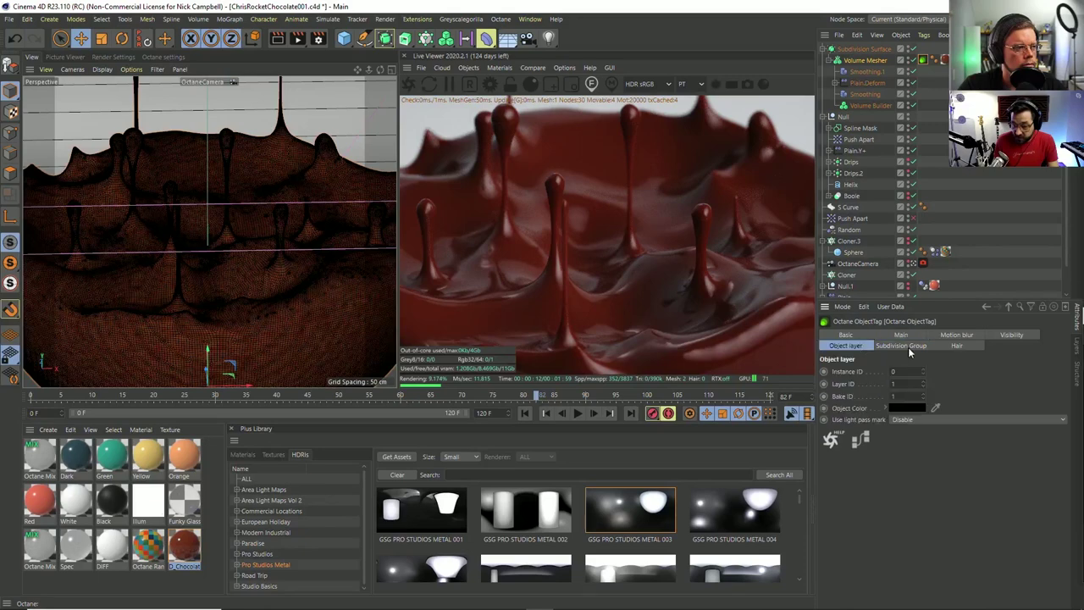
pyautogui.click(907, 346)
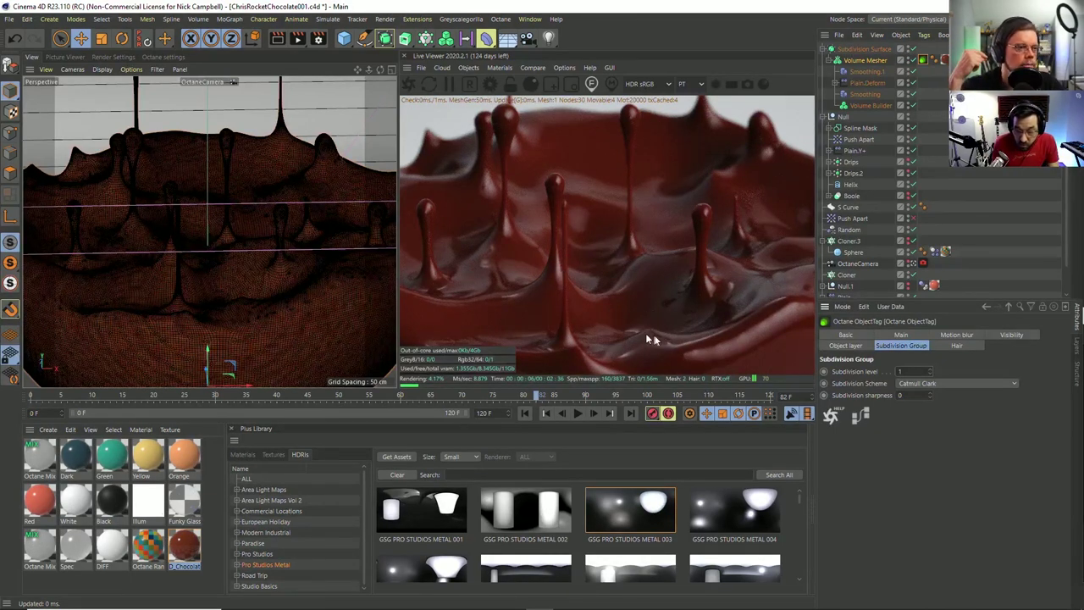
# Expand Plain.Deform in the object hierarchy and reset the Octane ObjectTag's subdivision level to 0.
pyautogui.moveTo(852, 95); pyautogui.dragTo(829, 91)
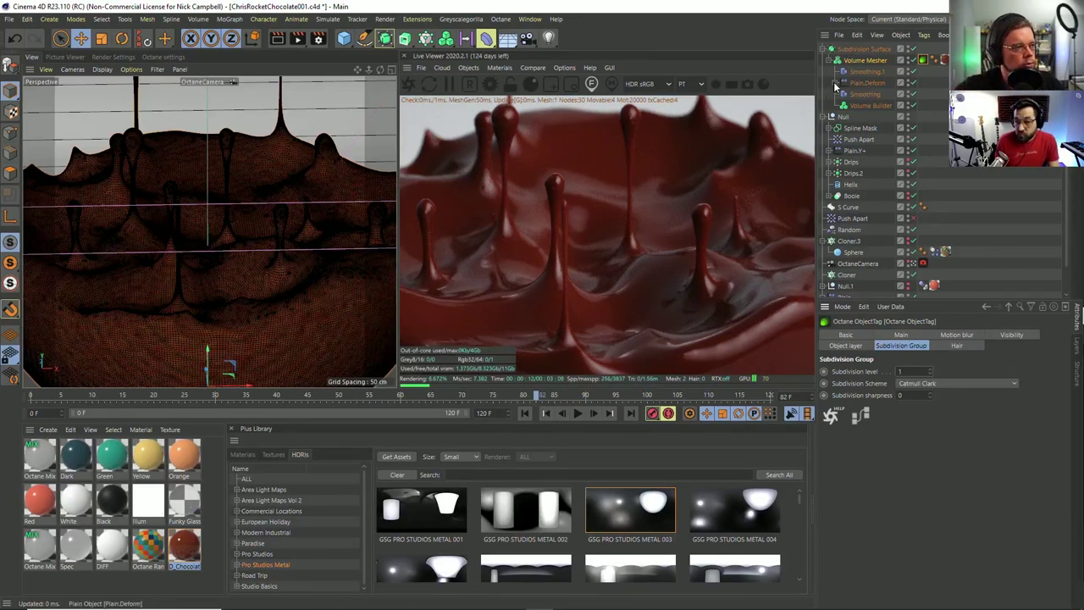
pyautogui.click(834, 84)
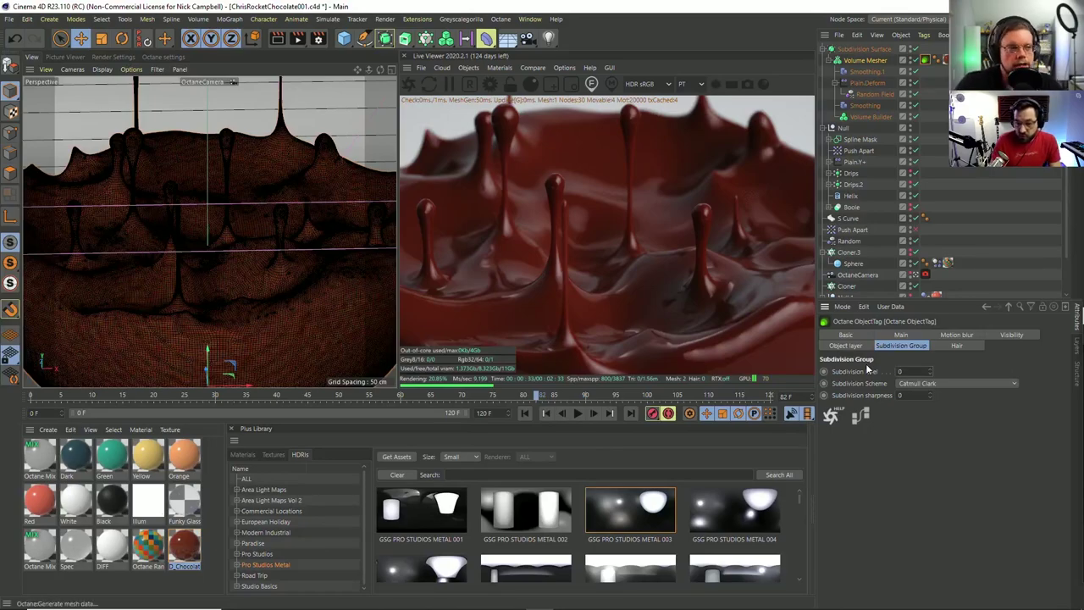
# Reframe the shot on the bowl's rim and drips, and pick the camera focus point on the front rim.
pyautogui.moveTo(233, 244)
pyautogui.keyDown('alt'); pyautogui.mouseDown()
pyautogui.moveTo(166, 294)
pyautogui.moveTo(242, 288)
pyautogui.moveTo(219, 274)
pyautogui.moveTo(234, 261)
pyautogui.mouseUp(); pyautogui.keyUp('alt')
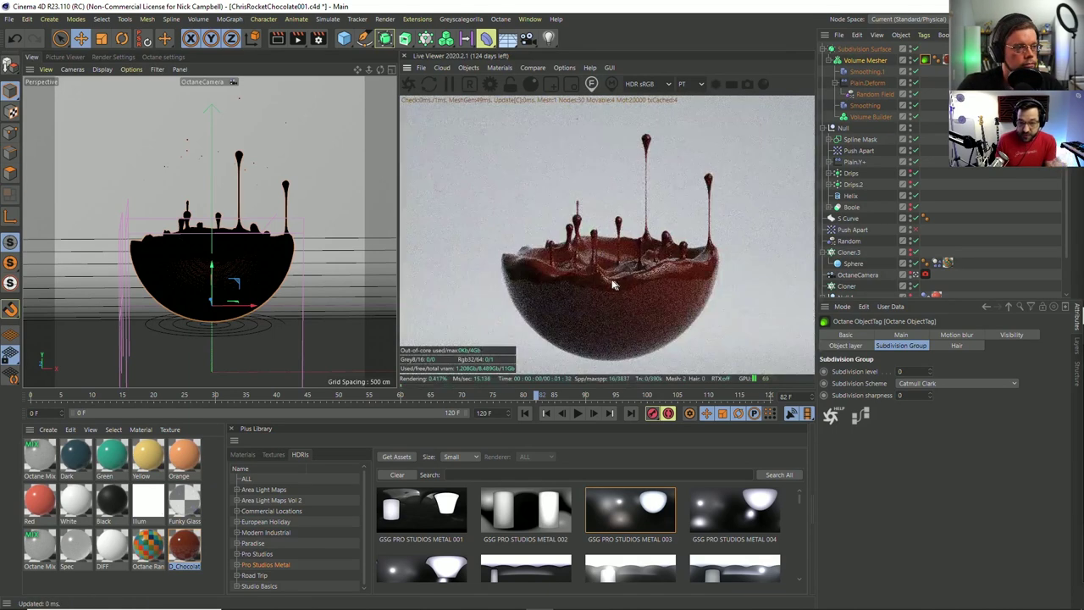
pyautogui.keyDown('alt'); pyautogui.moveTo(246, 264); pyautogui.dragTo(292, 283); pyautogui.keyUp('alt')
pyautogui.scroll(8, 235, 254)
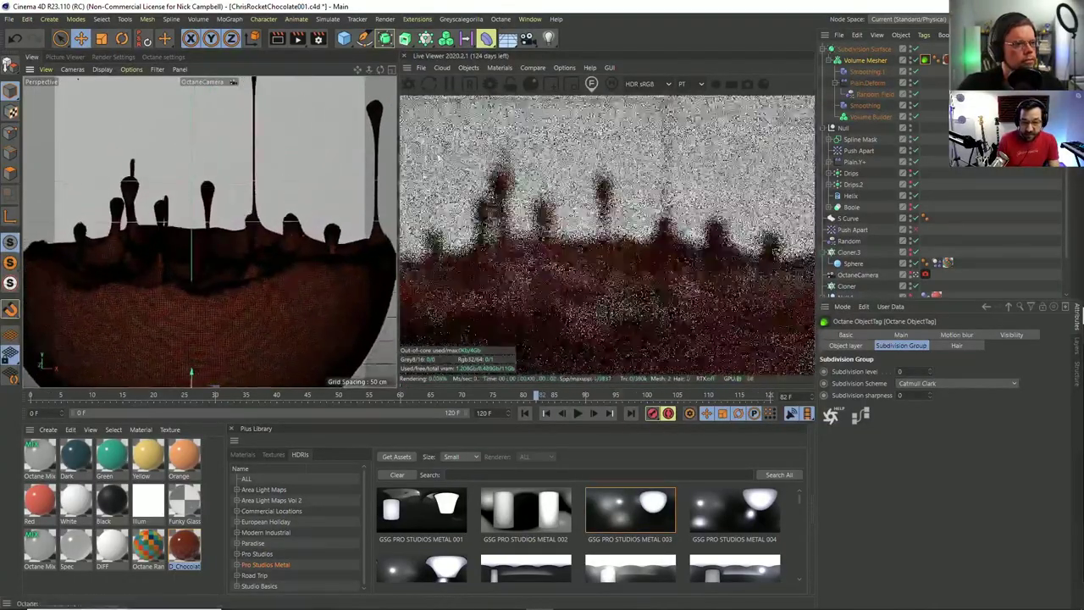
pyautogui.click(593, 85)
pyautogui.click(624, 315)
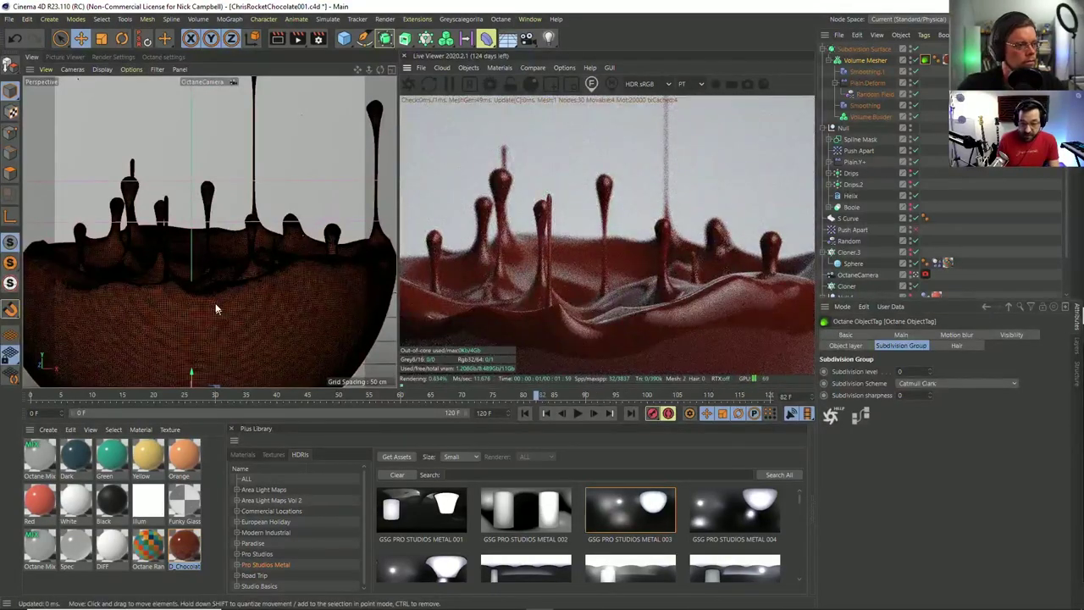
# Reframe the shot wider on the bowl's upper half and pick the camera focus point on its front rim.
pyautogui.keyDown('alt'); pyautogui.moveTo(218, 304); pyautogui.dragTo(232, 282); pyautogui.keyUp('alt')
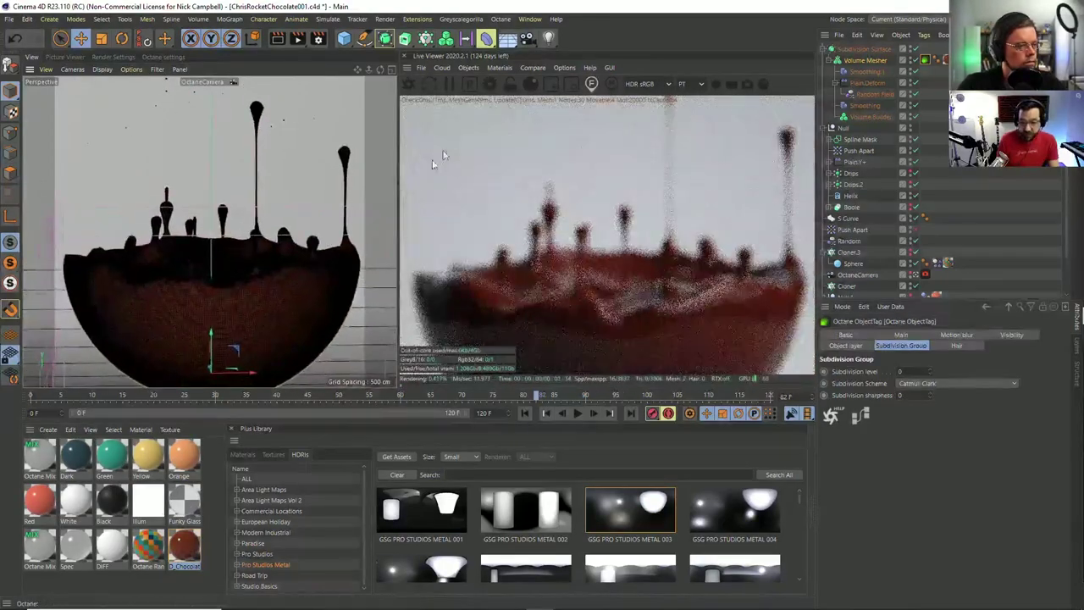
pyautogui.click(630, 310)
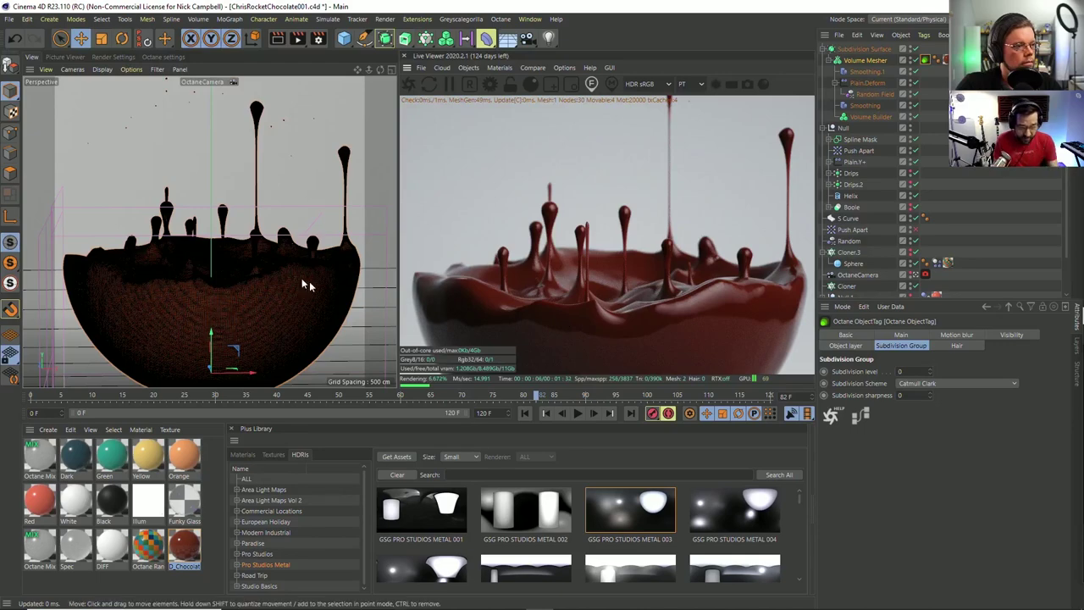
pyautogui.scroll(-1, 253, 274)
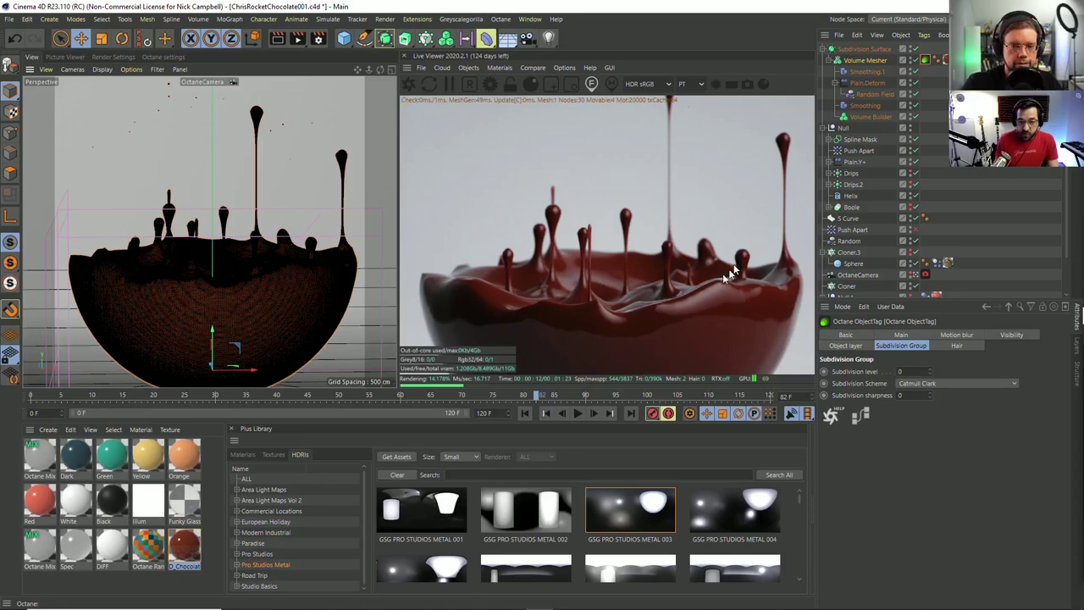
# Lock the Live Viewer's render resolution and set its scale to 0.3.
pyautogui.click(510, 86)
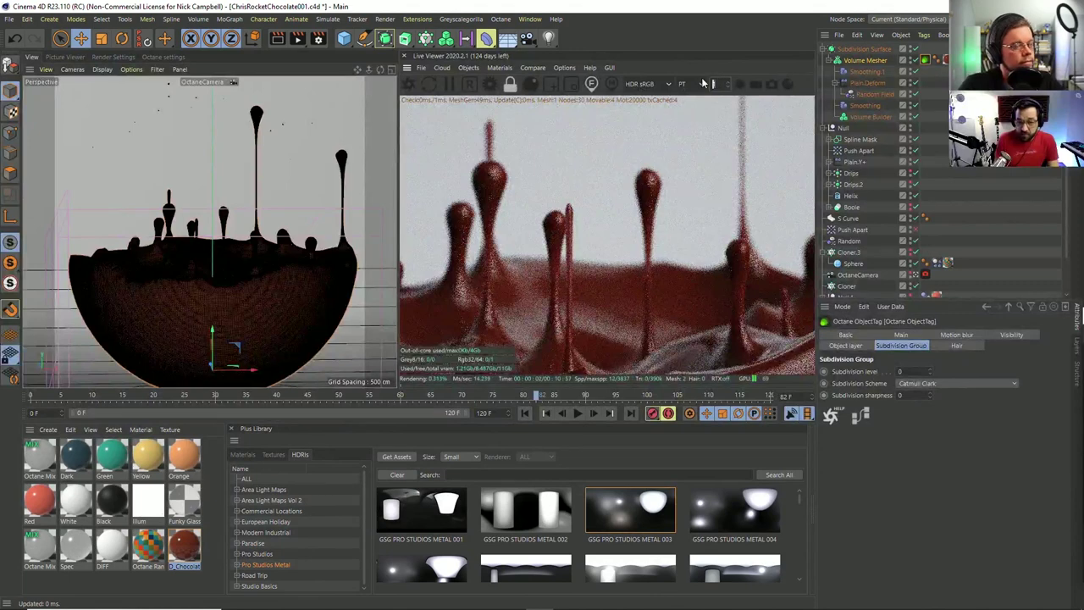
pyautogui.press('Return')
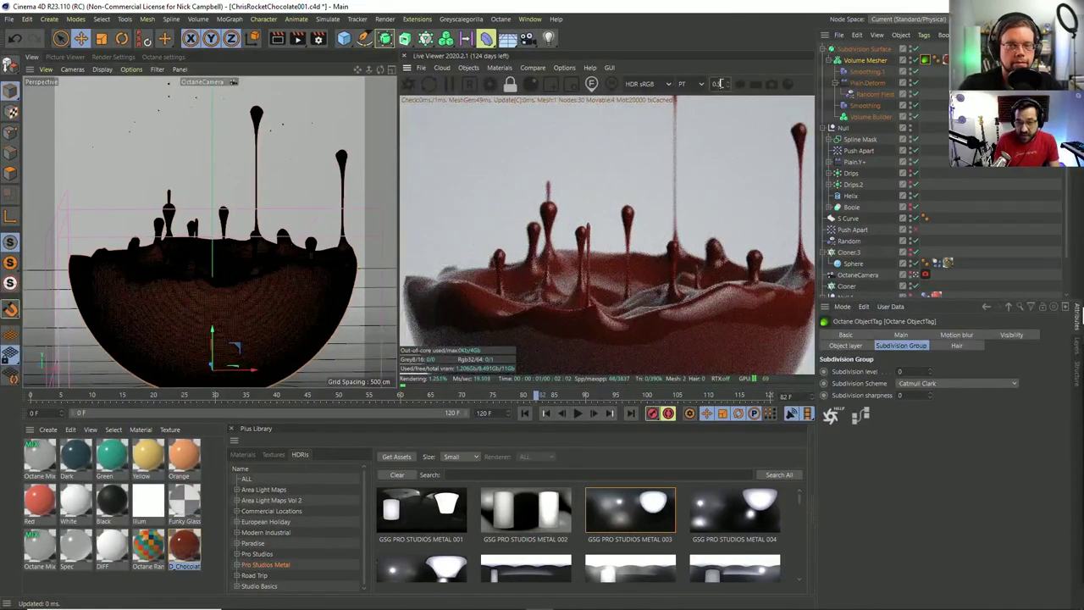
pyautogui.write('.3')
pyautogui.press('Return')
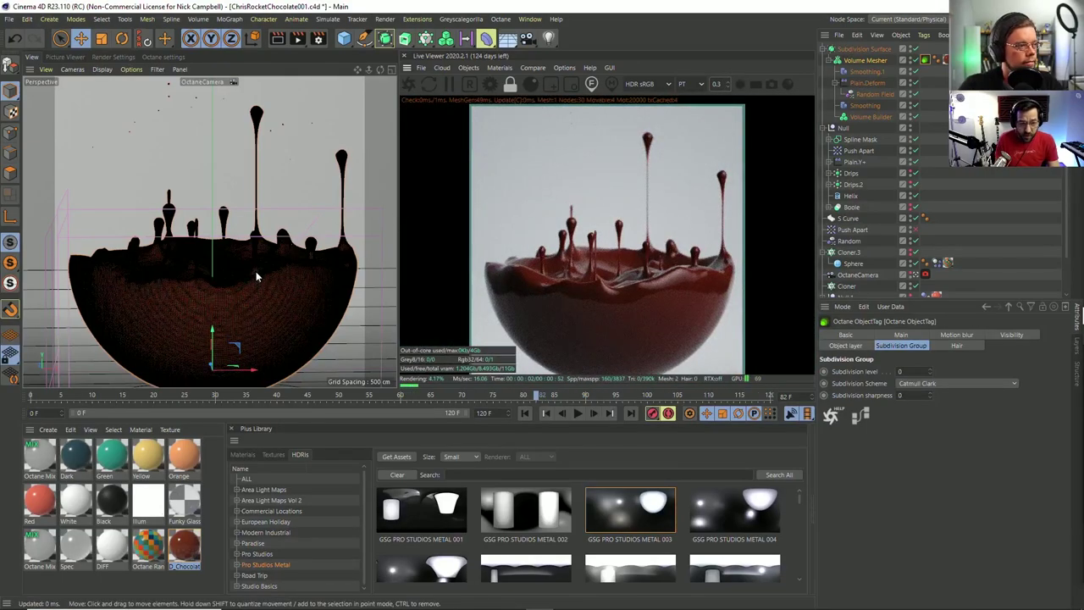
# Pull the camera back to frame the whole bowl and pick the focus point on the upper front of the bowl.
pyautogui.scroll(-5, 256, 271)
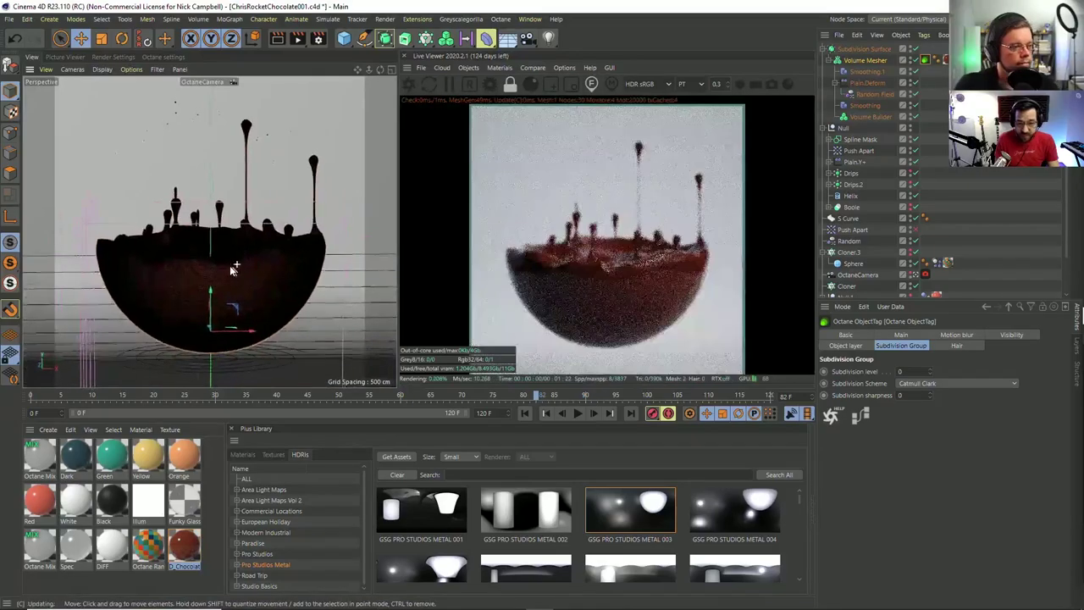
pyautogui.scroll(-3, 234, 268)
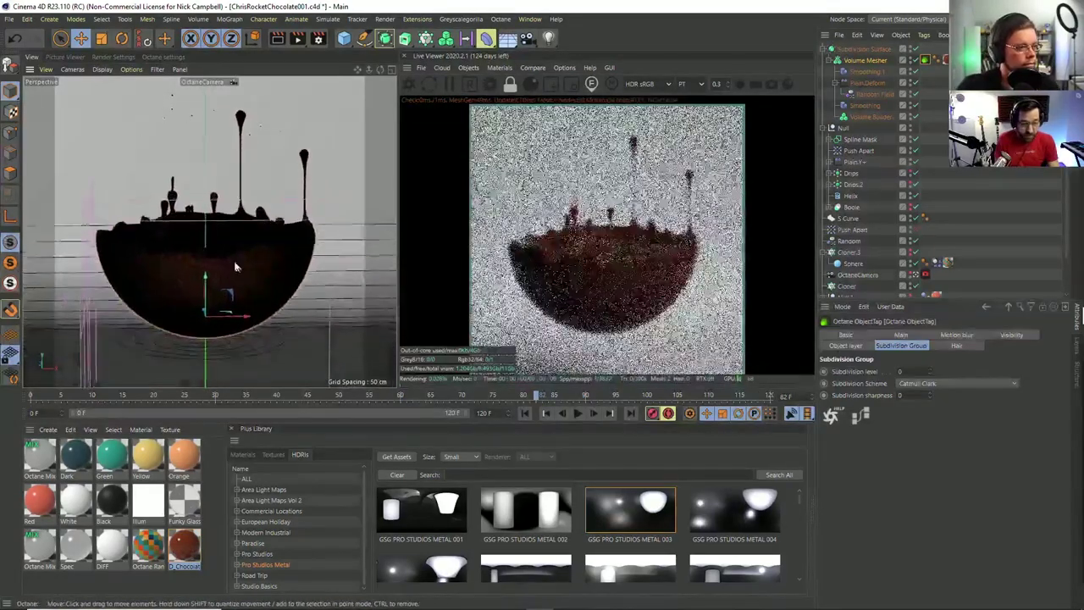
pyautogui.scroll(2, 233, 271)
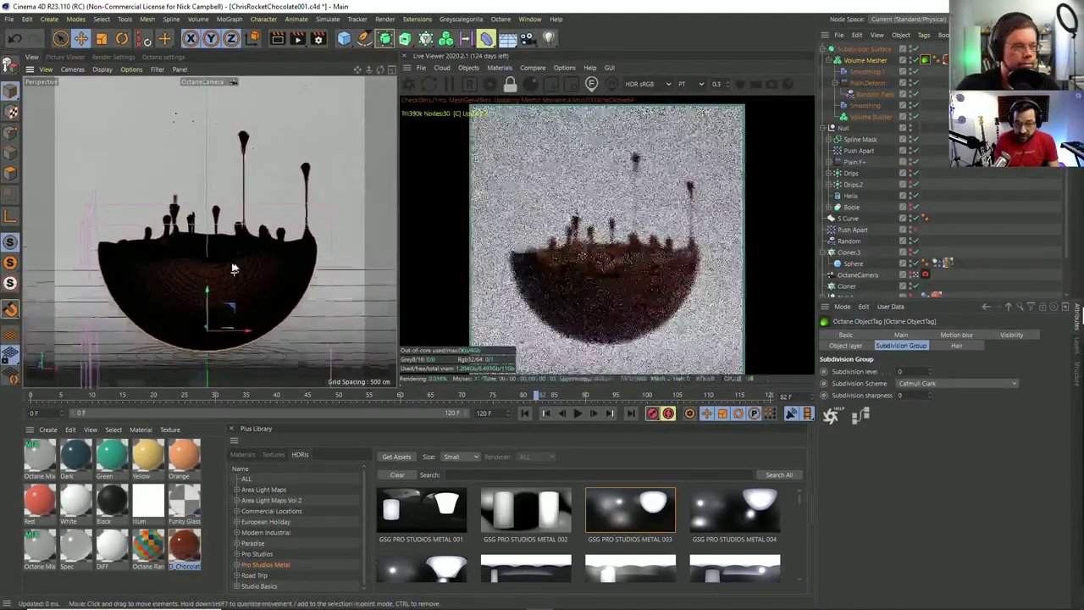
pyautogui.scroll(1, 229, 267)
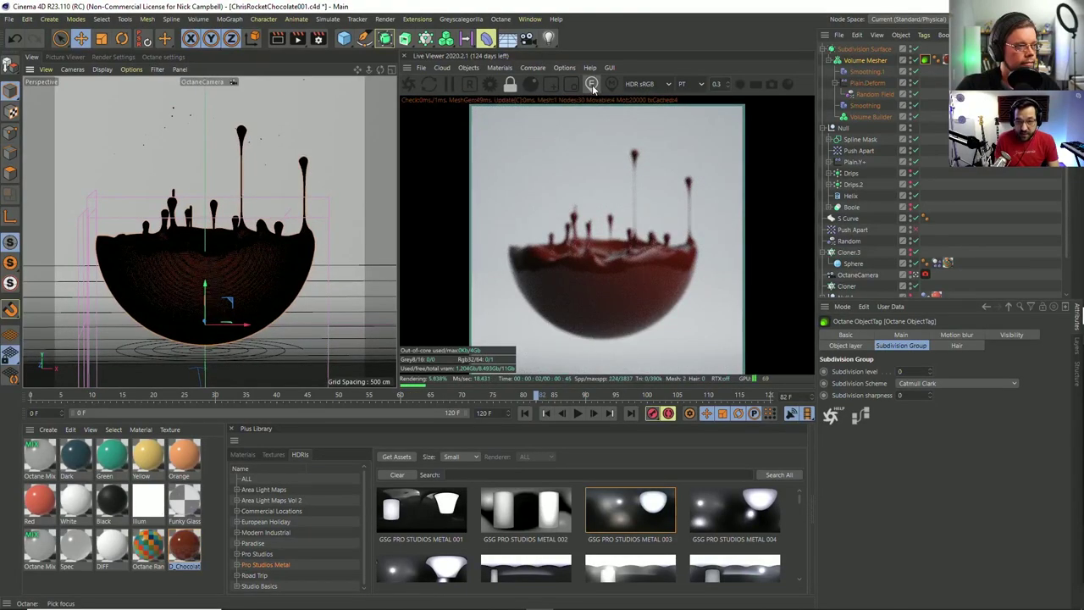
pyautogui.click(621, 265)
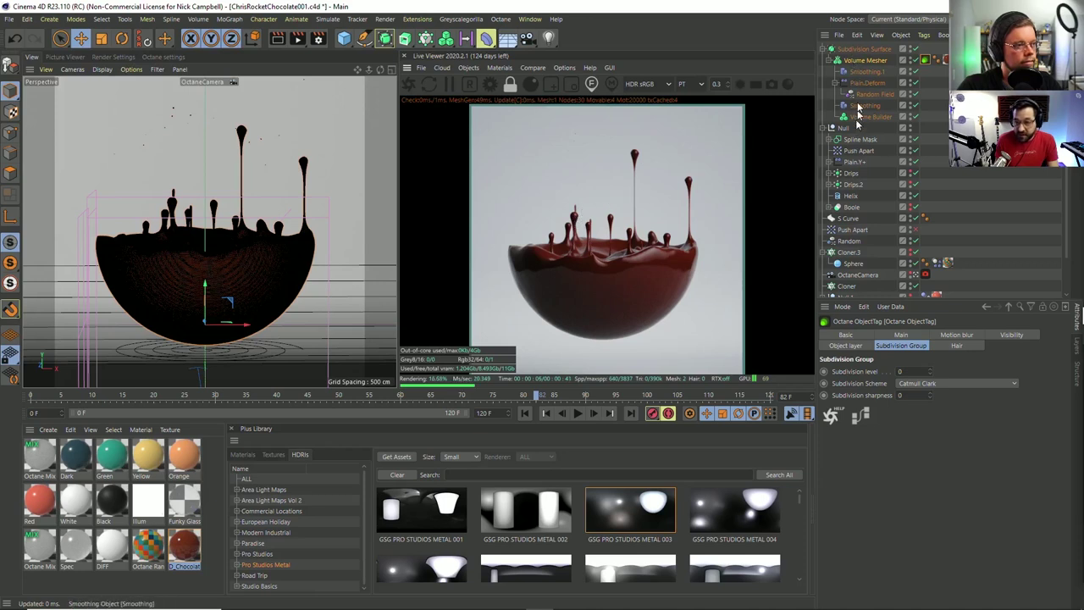
# Rotate the Volume Mesher around its vertical axis to rearrange the drips facing the camera.
pyautogui.click(854, 49)
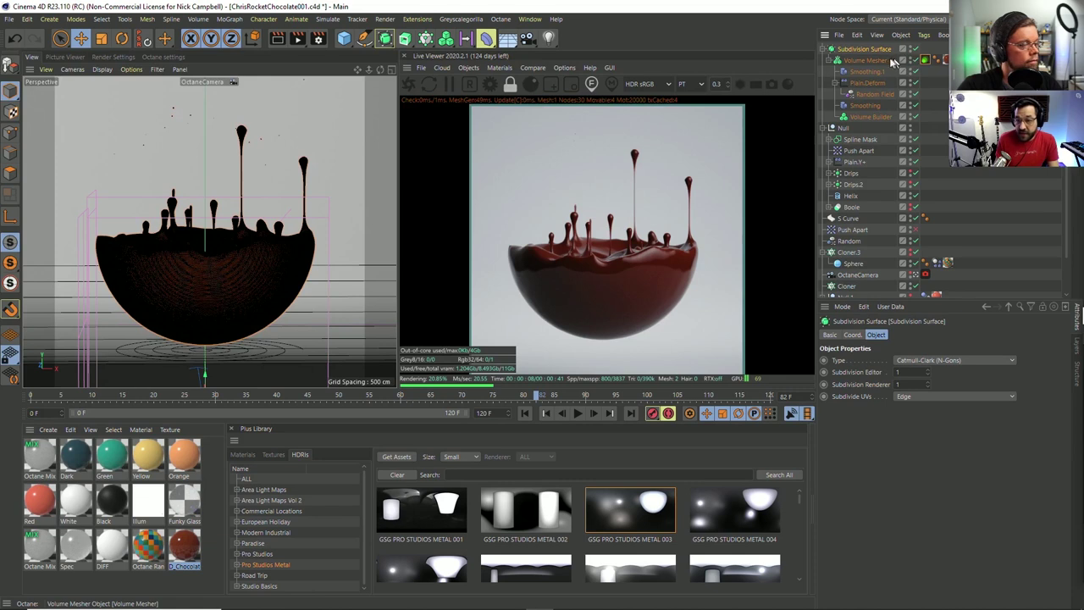
pyautogui.press('Down')
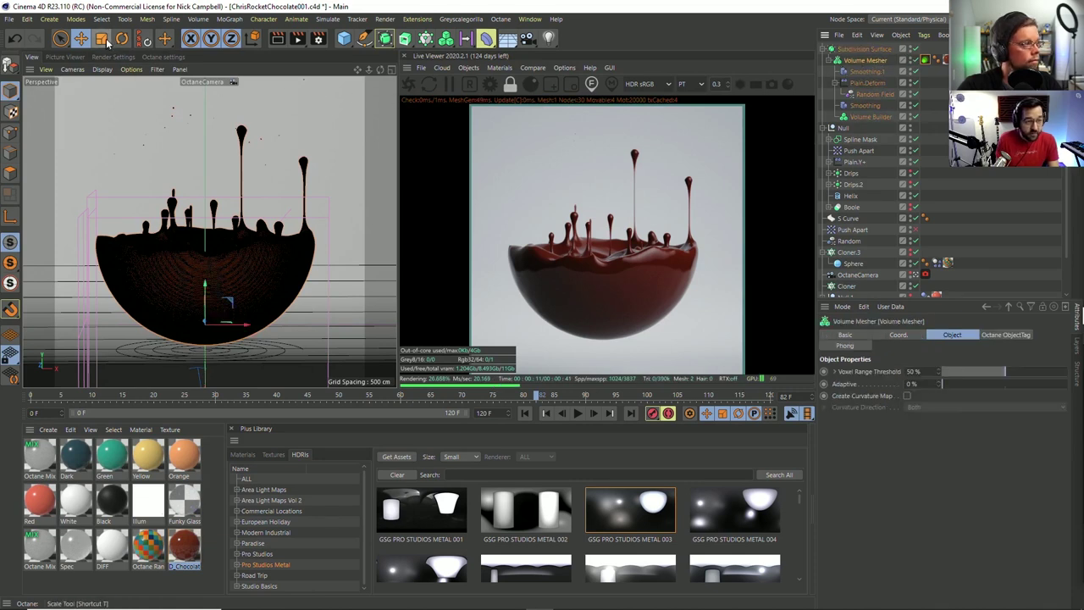
pyautogui.press('r')
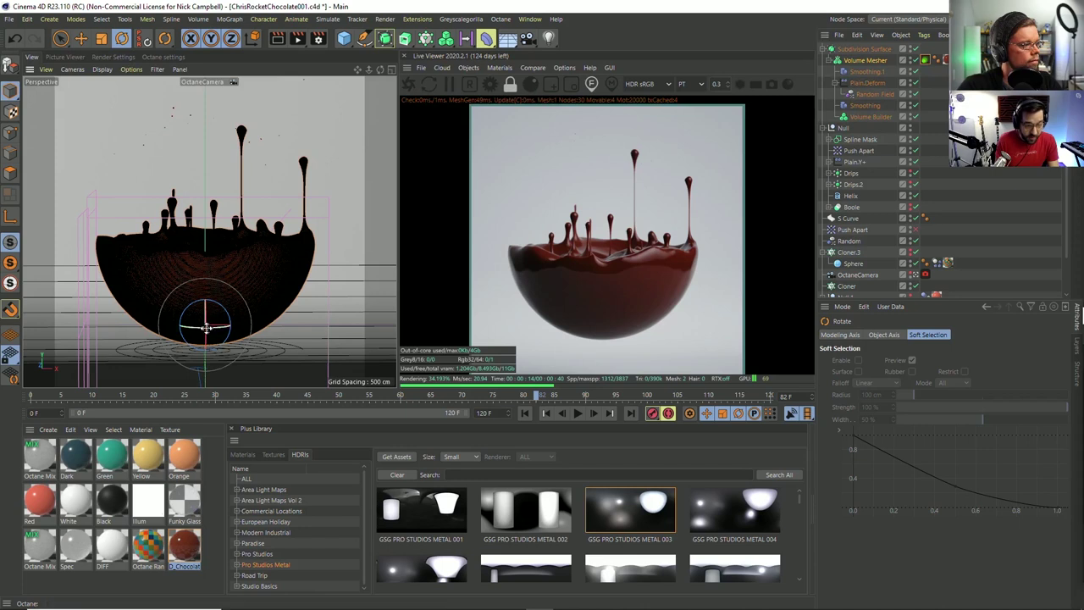
pyautogui.moveTo(205, 327)
pyautogui.mouseDown()
pyautogui.moveTo(191, 330)
pyautogui.moveTo(220, 337)
pyautogui.mouseUp()
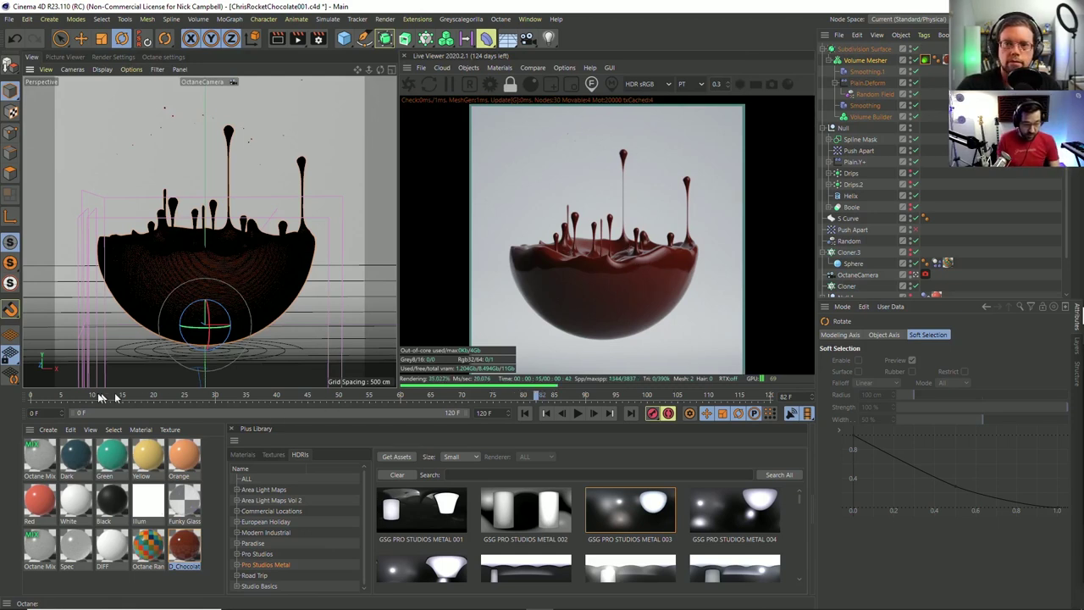
# Step through the drip animation from frame 0 to frame 105 and examine the splash in the render.
pyautogui.click(33, 397)
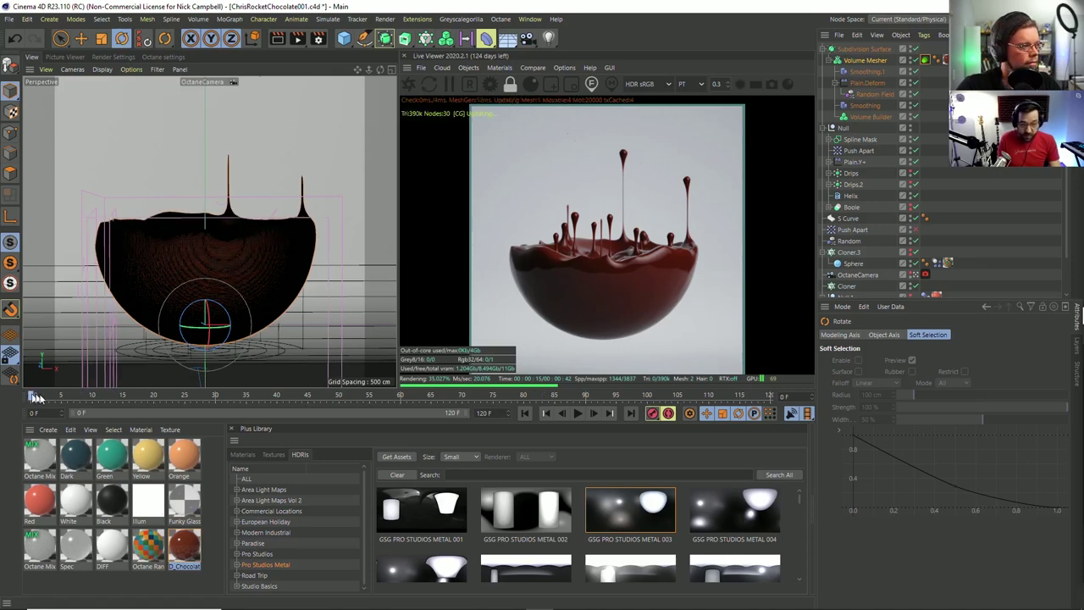
pyautogui.click(59, 398)
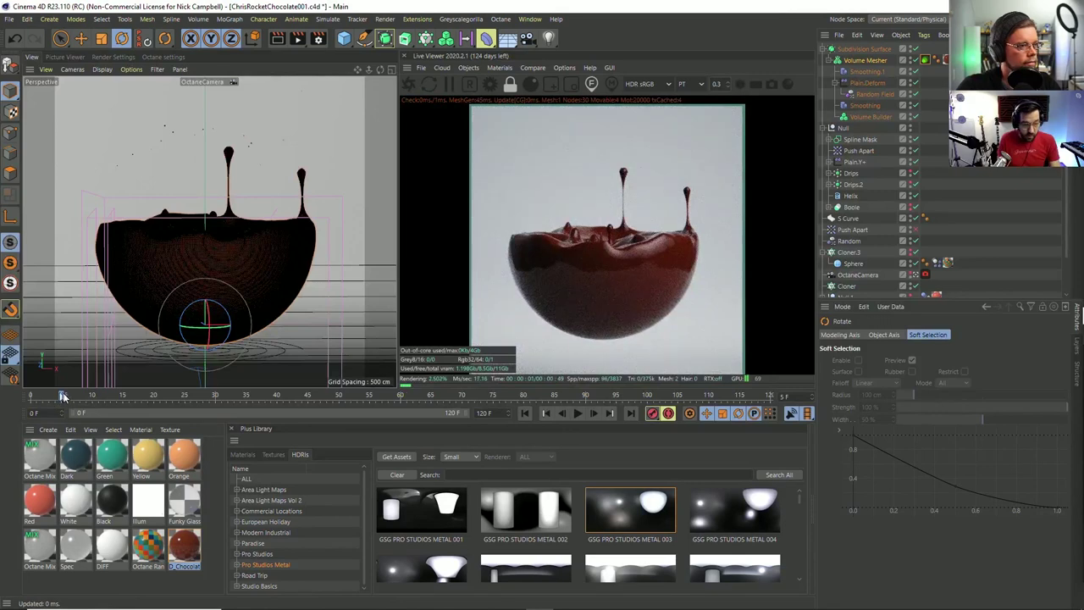
pyautogui.click(193, 399)
pyautogui.moveTo(275, 403); pyautogui.dragTo(365, 403)
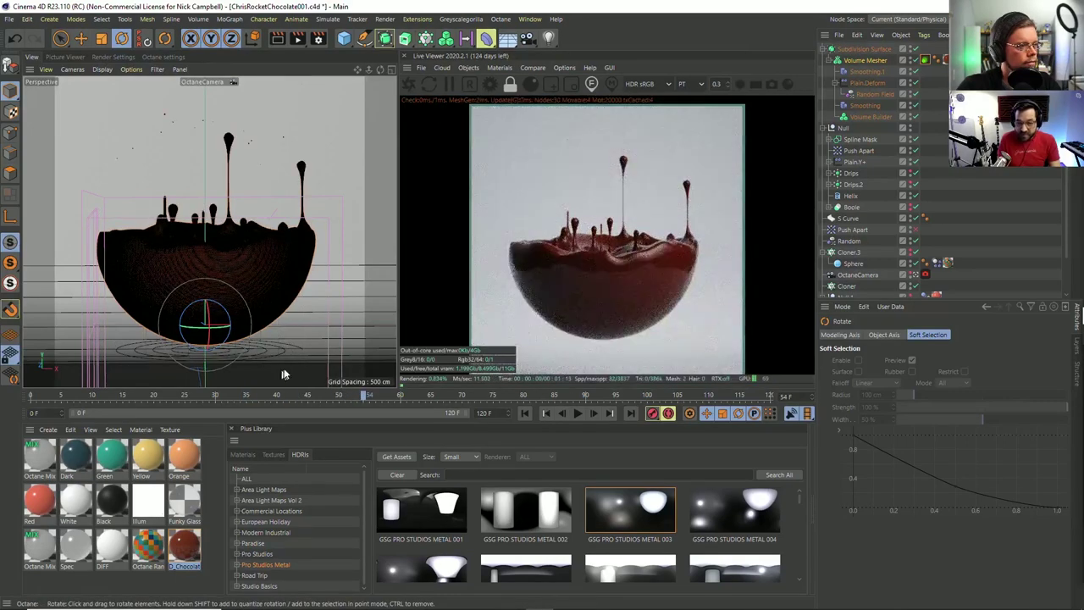
pyautogui.click(377, 396)
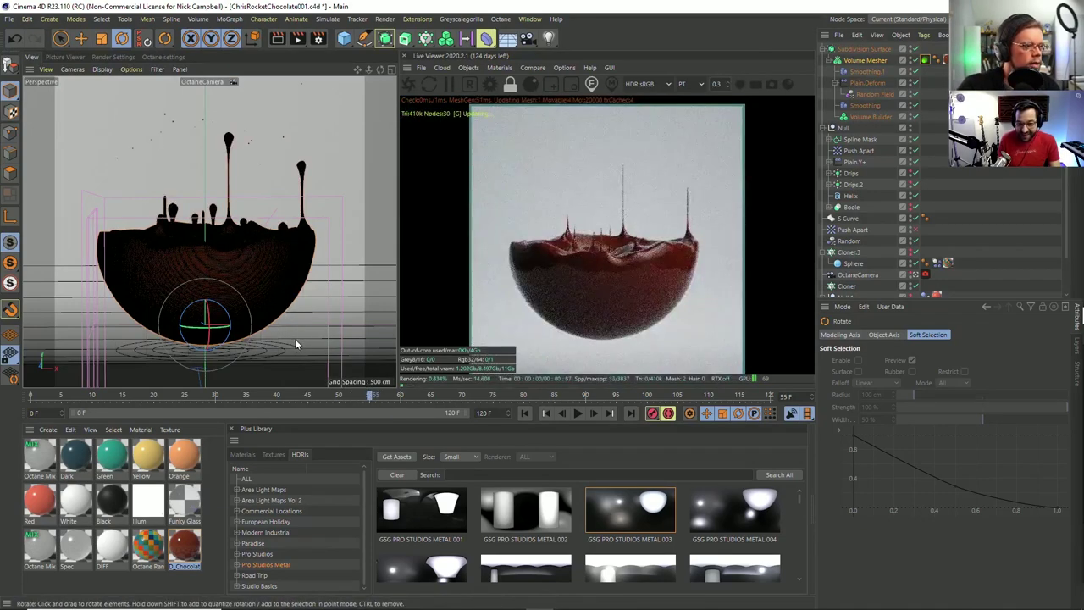
pyautogui.press('g')
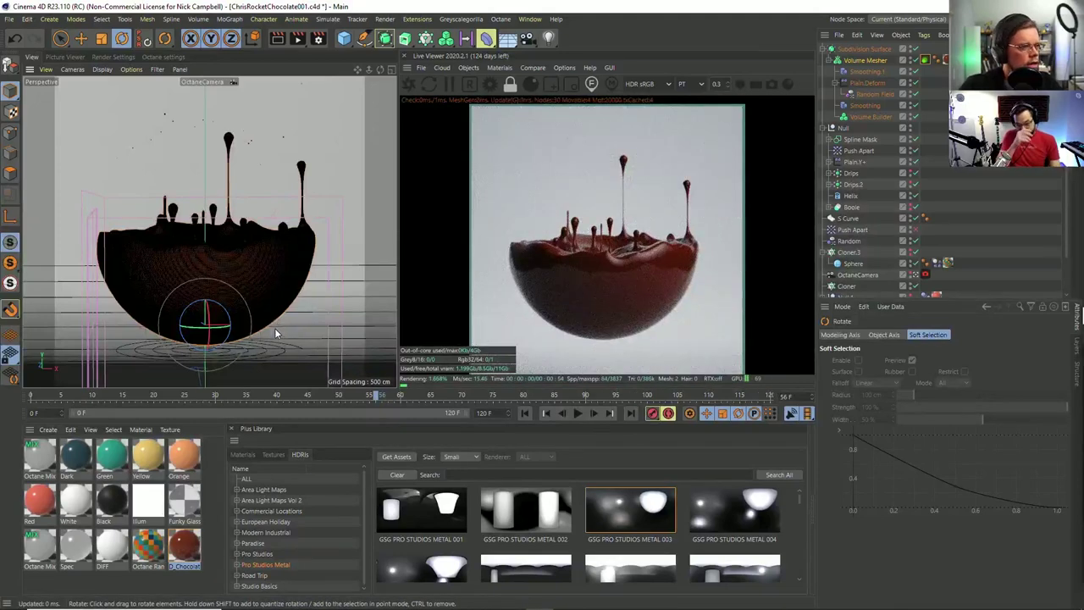
pyautogui.press('g')
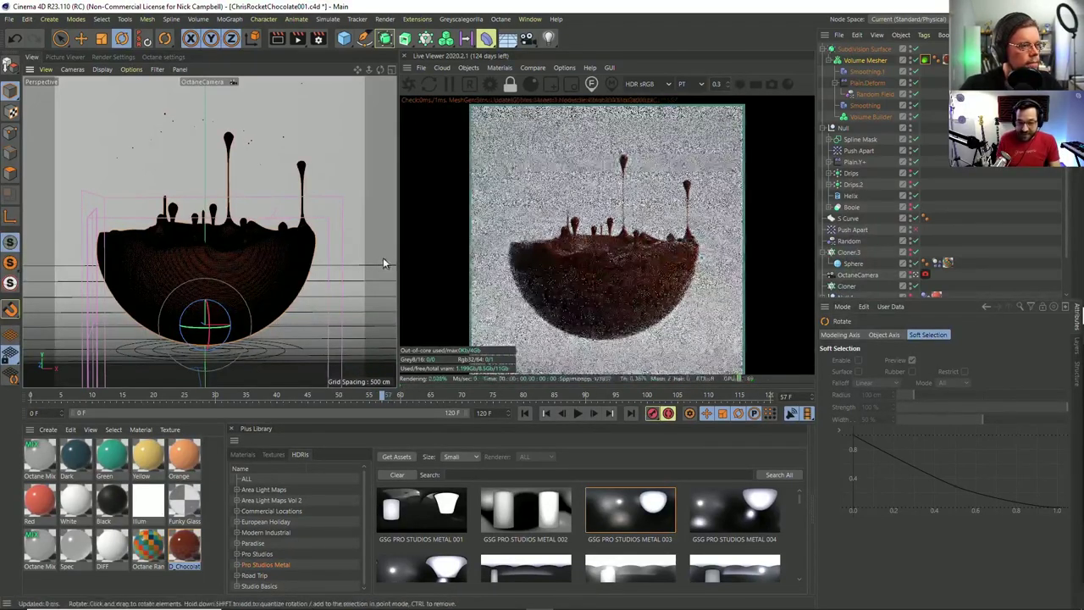
pyautogui.press('g')
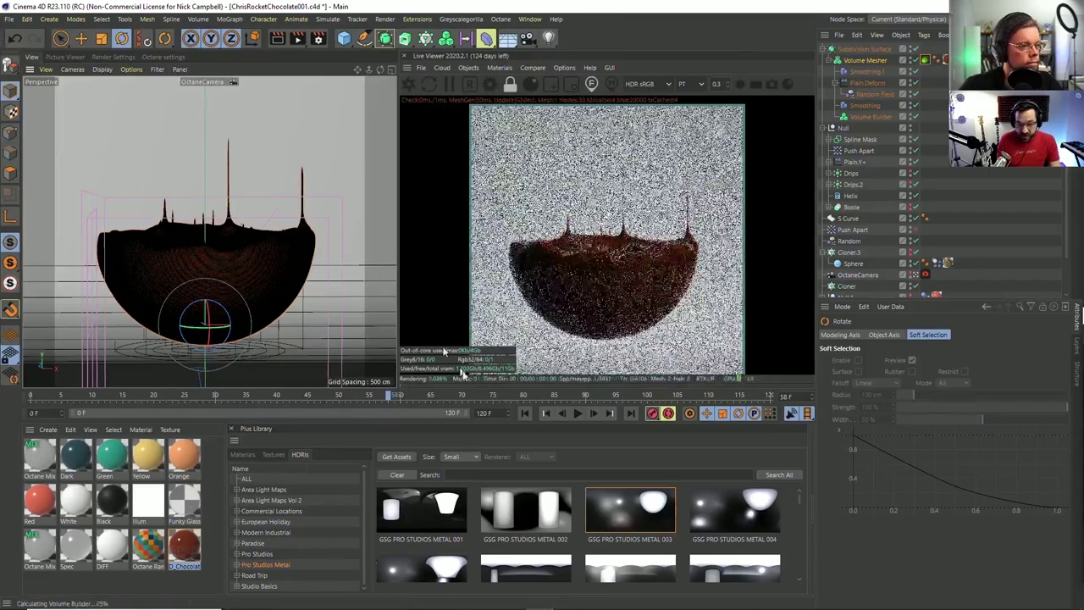
pyautogui.click(664, 398)
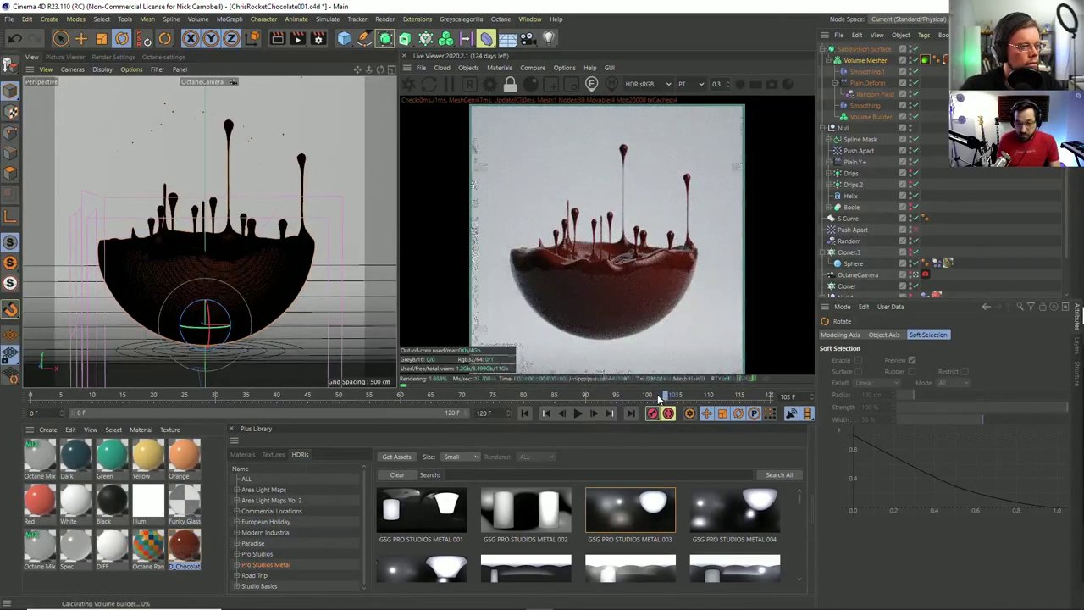
pyautogui.press('g')
pyautogui.press('g')
pyautogui.press('g')
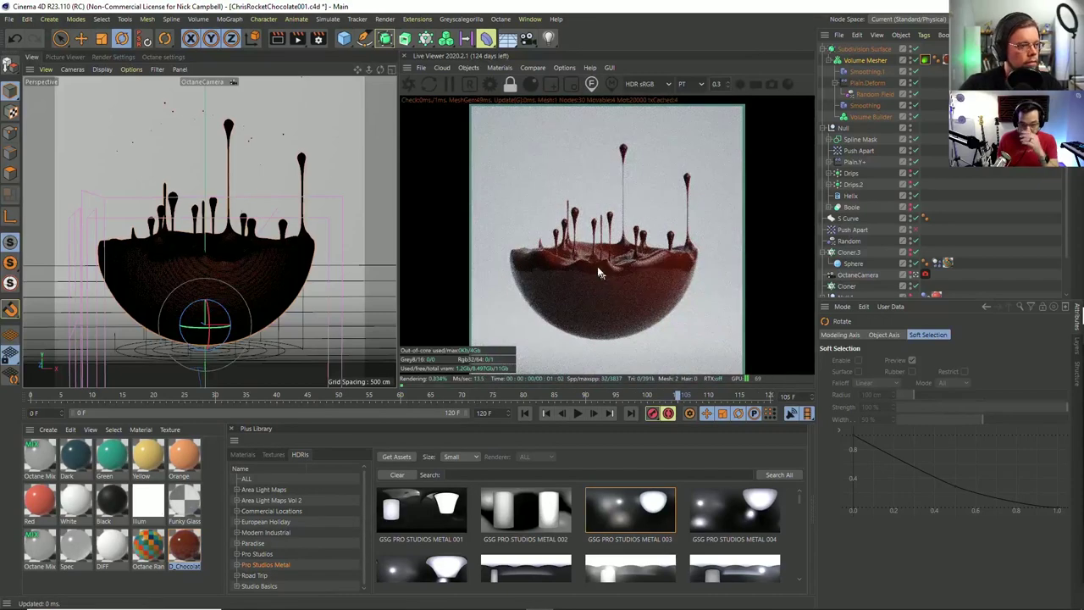
# Save the project.
pyautogui.click(73, 70)
pyautogui.click(9, 19)
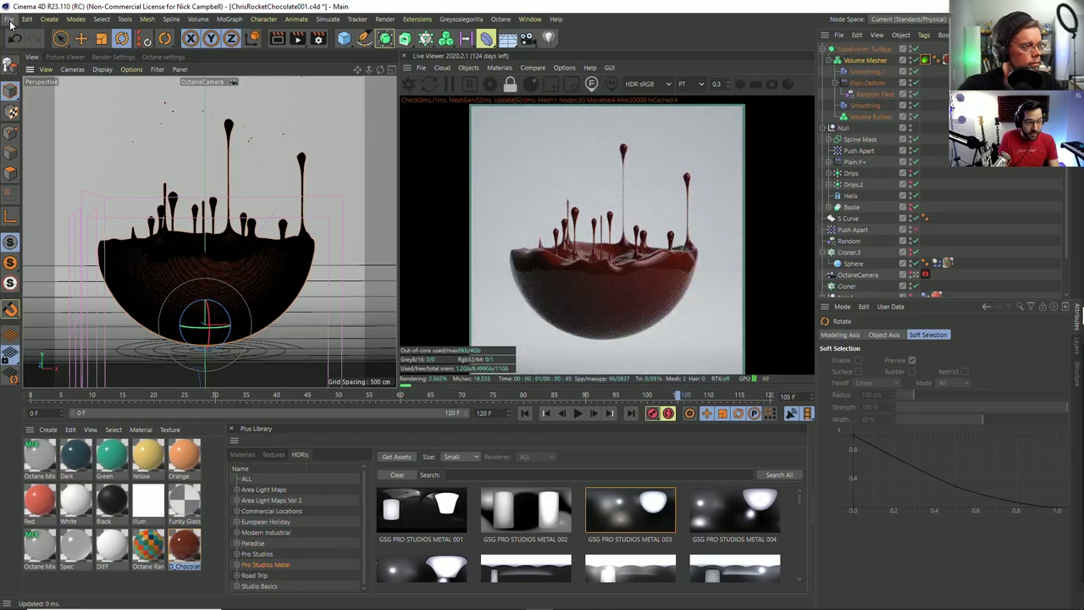
pyautogui.click(8, 19)
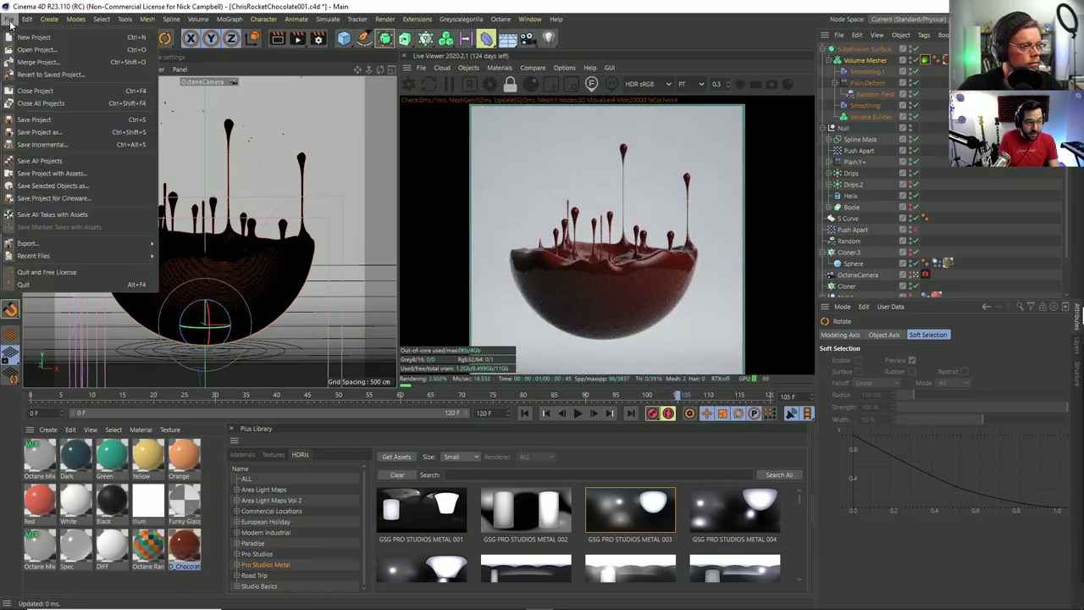
pyautogui.click(48, 123)
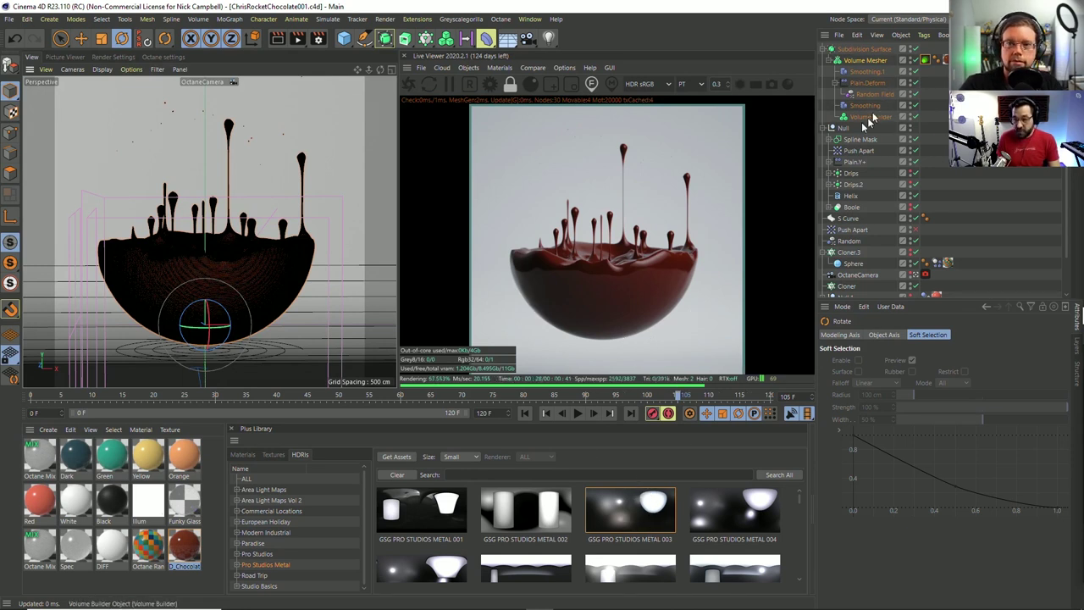
# Collapse the Subdivision Surface hierarchy and switch to the default camera to view the bowl against its backdrop.
pyautogui.click(822, 49)
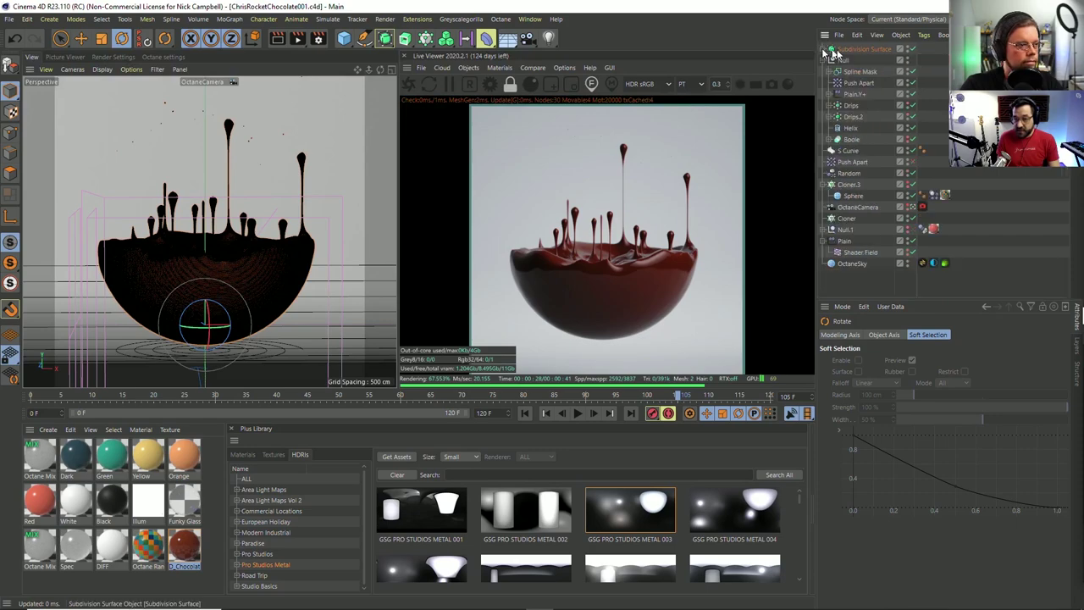
pyautogui.click(922, 207)
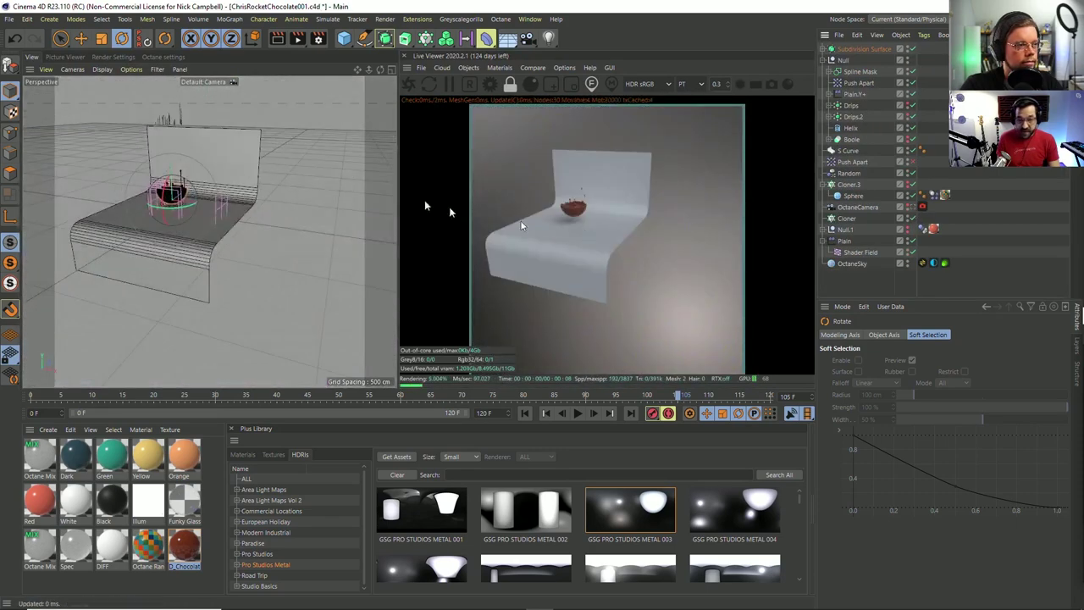
pyautogui.keyDown('alt'); pyautogui.moveTo(186, 196); pyautogui.dragTo(239, 204); pyautogui.keyUp('alt')
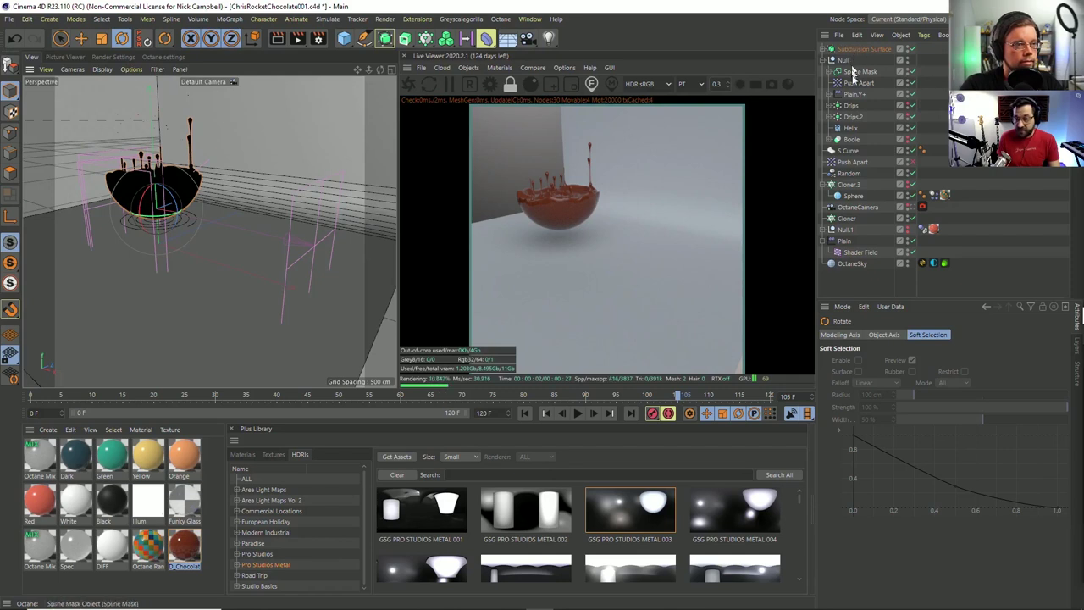
# Set the S Curve backdrop's depth to 649 and height to 780, and move it down away from the bowl.
pyautogui.click(851, 254)
pyautogui.click(846, 218)
pyautogui.click(855, 207)
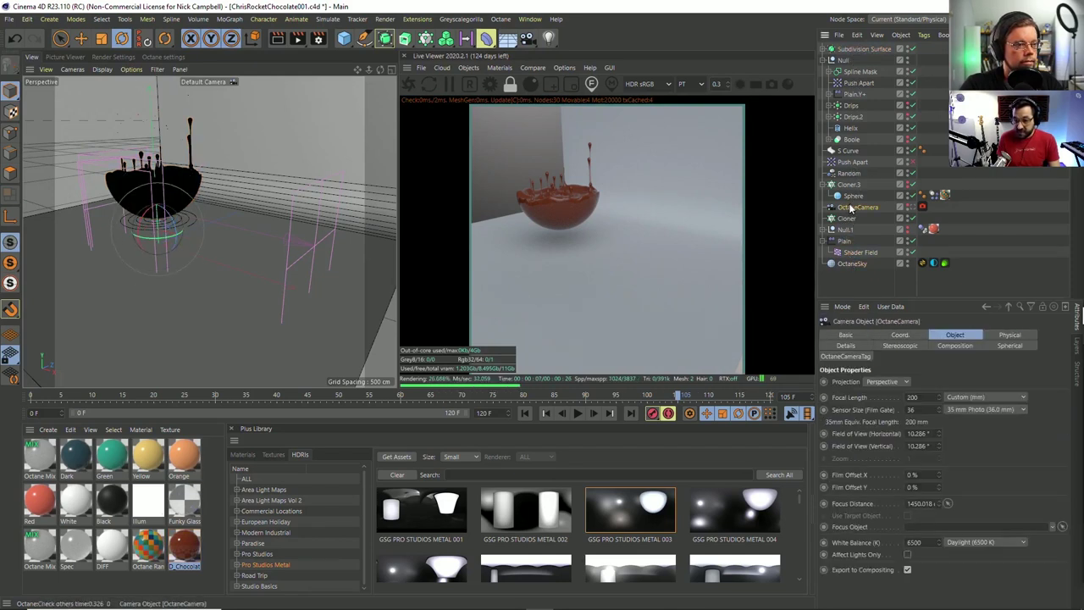
pyautogui.click(851, 183)
pyautogui.click(848, 150)
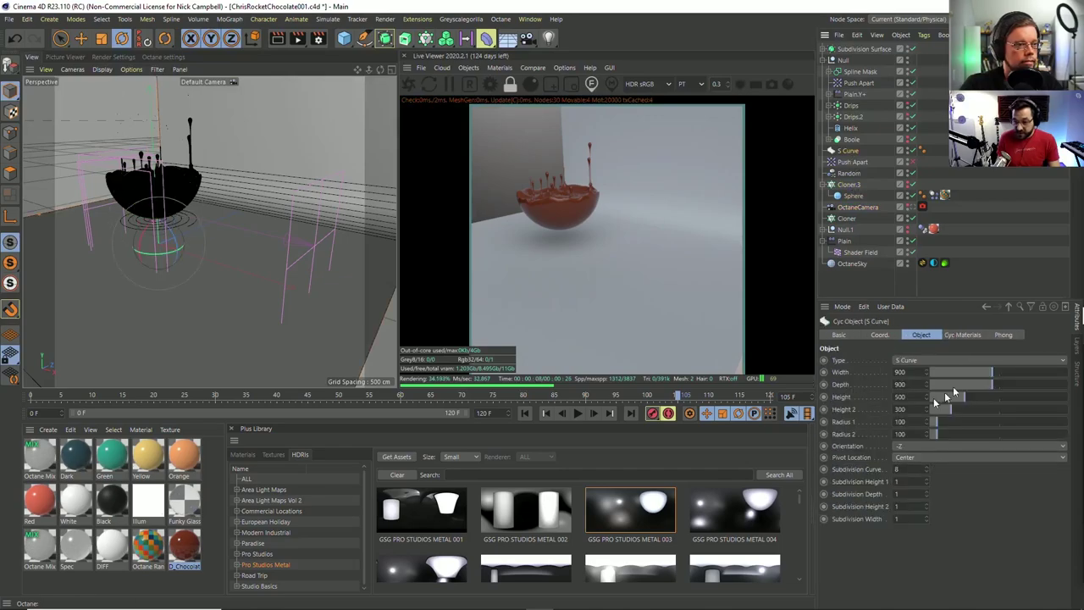
pyautogui.moveTo(982, 386); pyautogui.dragTo(985, 391)
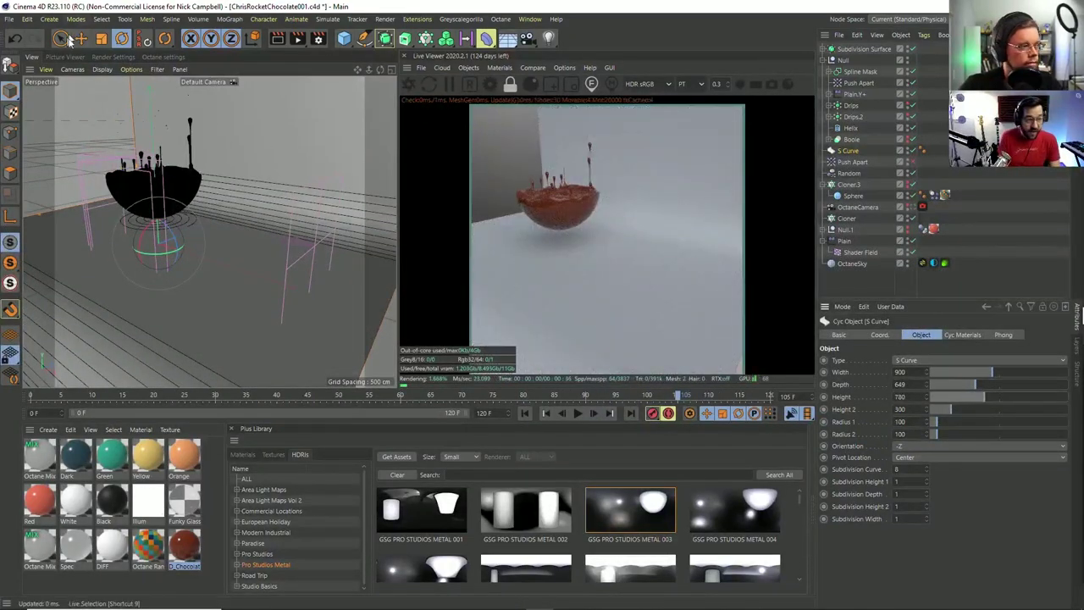
pyautogui.press('e')
pyautogui.moveTo(162, 222); pyautogui.dragTo(188, 325)
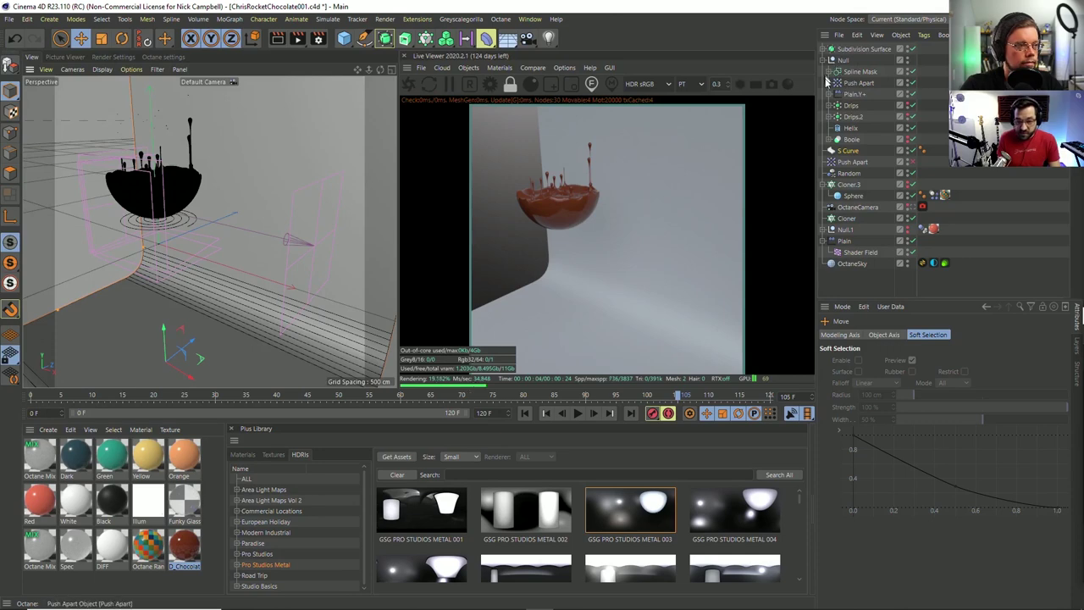
# Add a Plane object with +Z orientation and move it back behind the chocolate bowl.
pyautogui.click(344, 38)
pyautogui.click(432, 72)
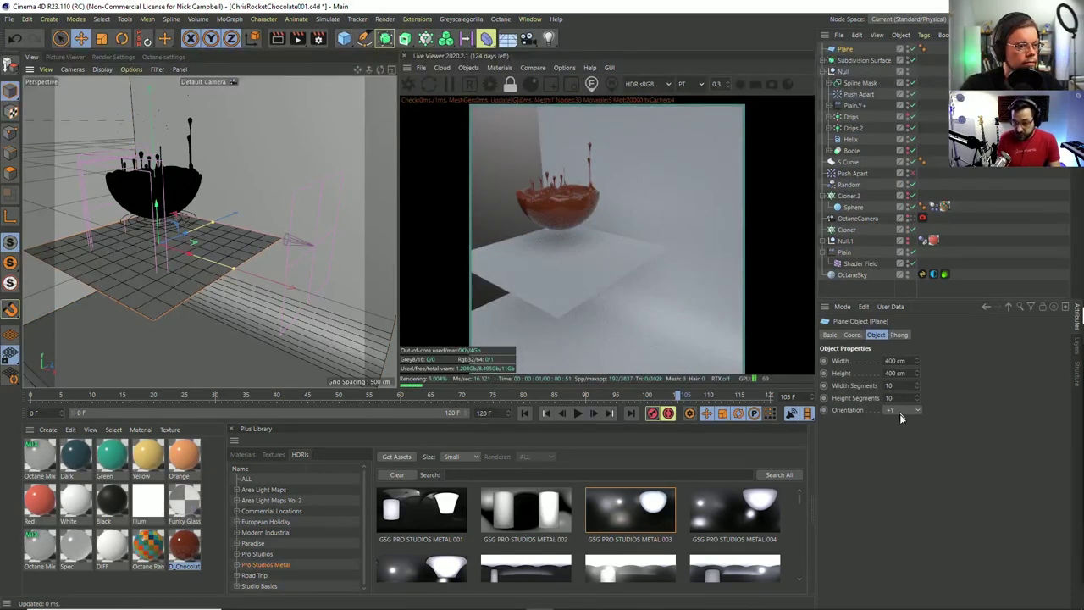
pyautogui.click(899, 470)
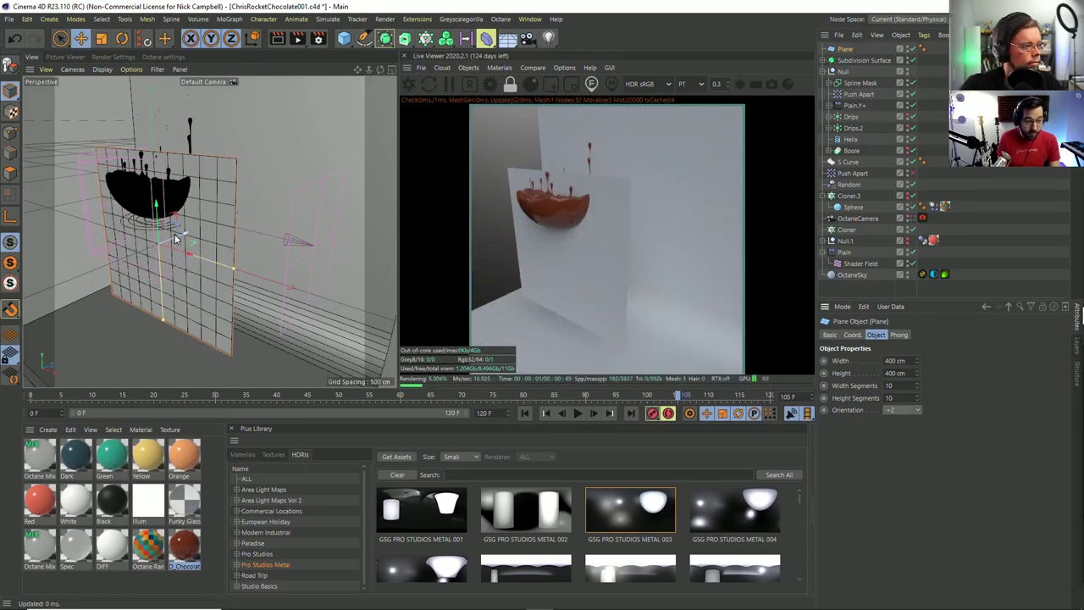
pyautogui.moveTo(175, 236); pyautogui.dragTo(254, 207)
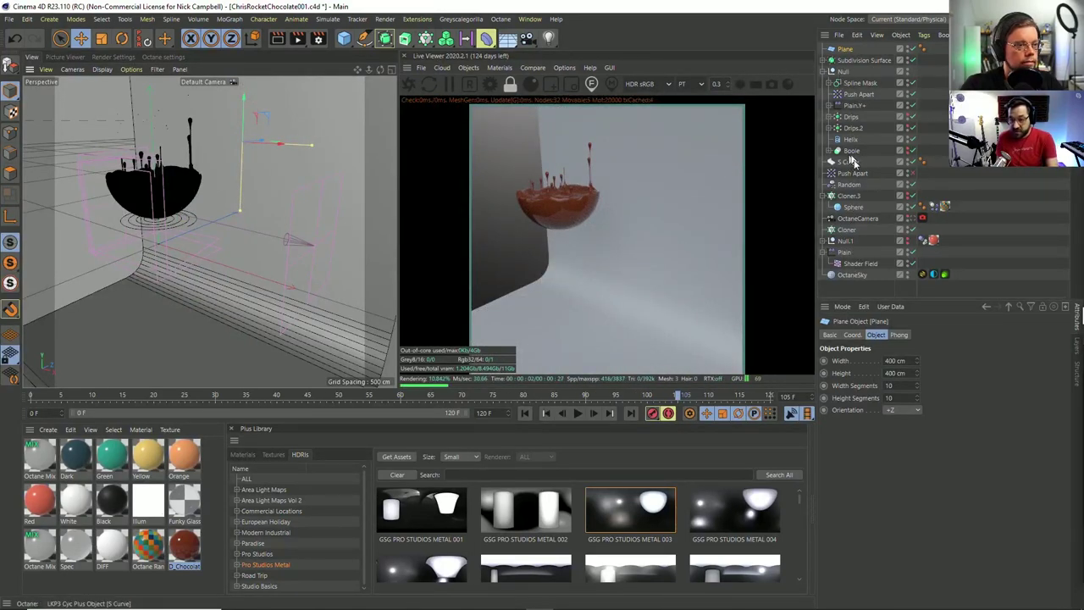
# Disable the S Curve backdrop and view the bowl against the plane through the OctaneCamera.
pyautogui.click(912, 161)
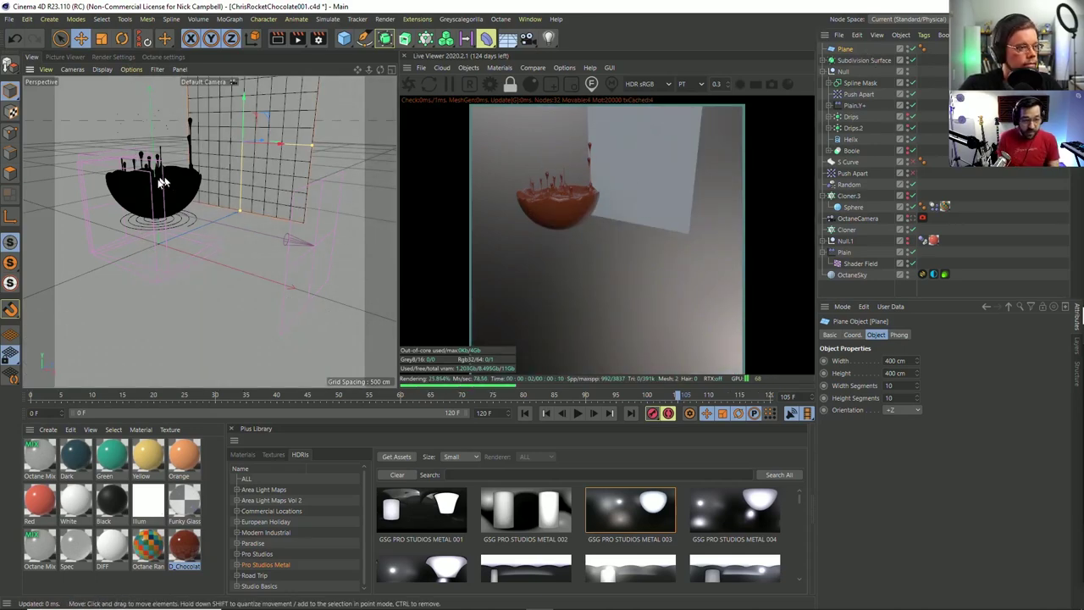
pyautogui.keyDown('alt'); pyautogui.moveTo(220, 182); pyautogui.dragTo(147, 186); pyautogui.keyUp('alt')
pyautogui.scroll(5, 220, 251)
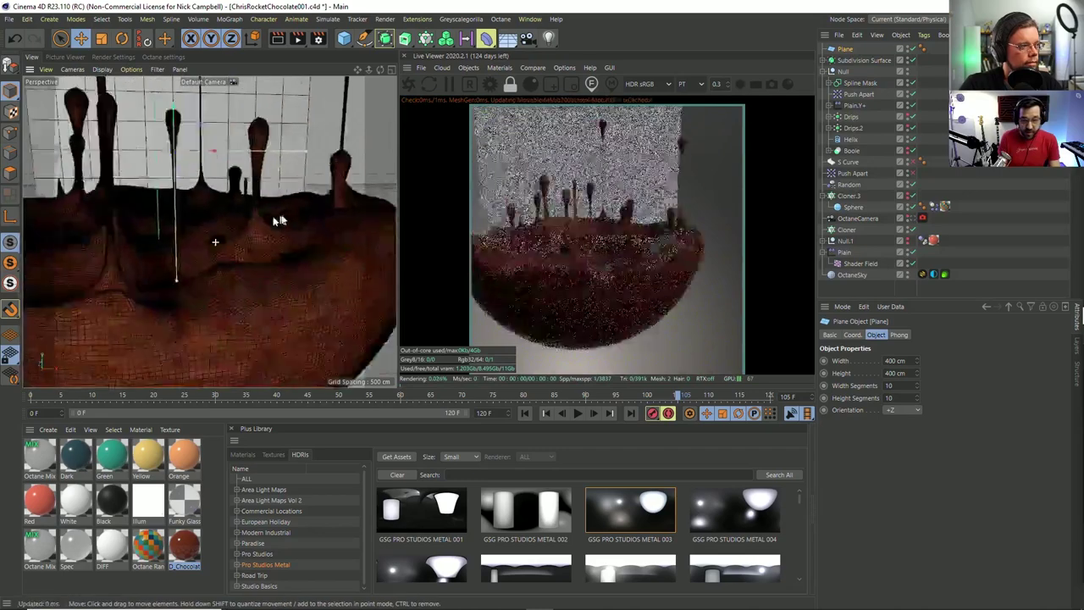
pyautogui.scroll(-2, 220, 251)
pyautogui.scroll(-6, 216, 250)
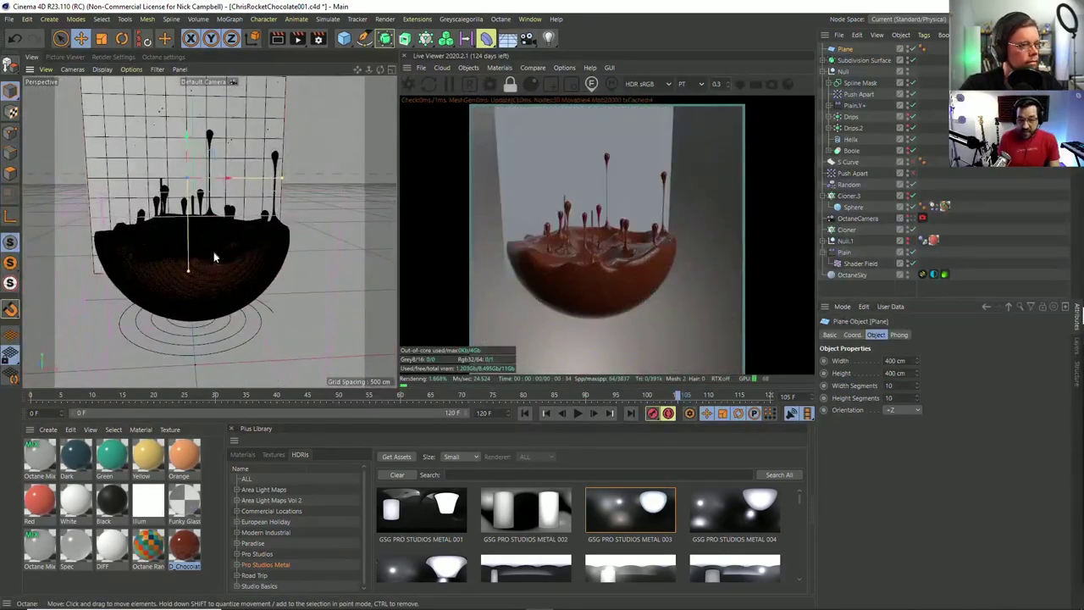
pyautogui.click(916, 218)
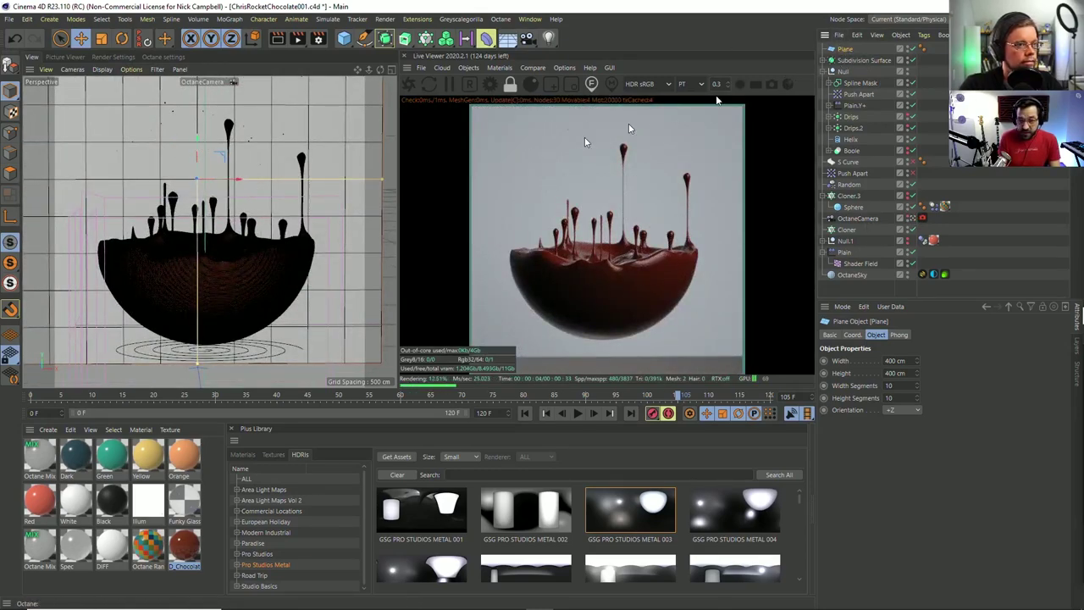
# Lower the plane to the bowl's level and scale it up to fill the camera frame as a backdrop.
pyautogui.moveTo(194, 150); pyautogui.dragTo(210, 222)
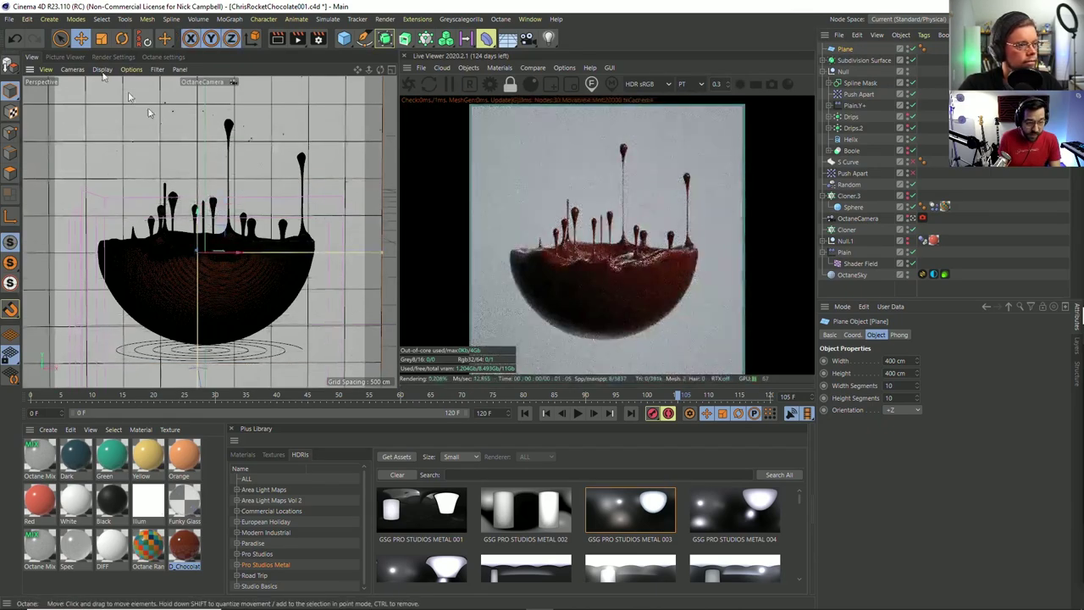
pyautogui.press('t')
pyautogui.moveTo(164, 188); pyautogui.dragTo(196, 240)
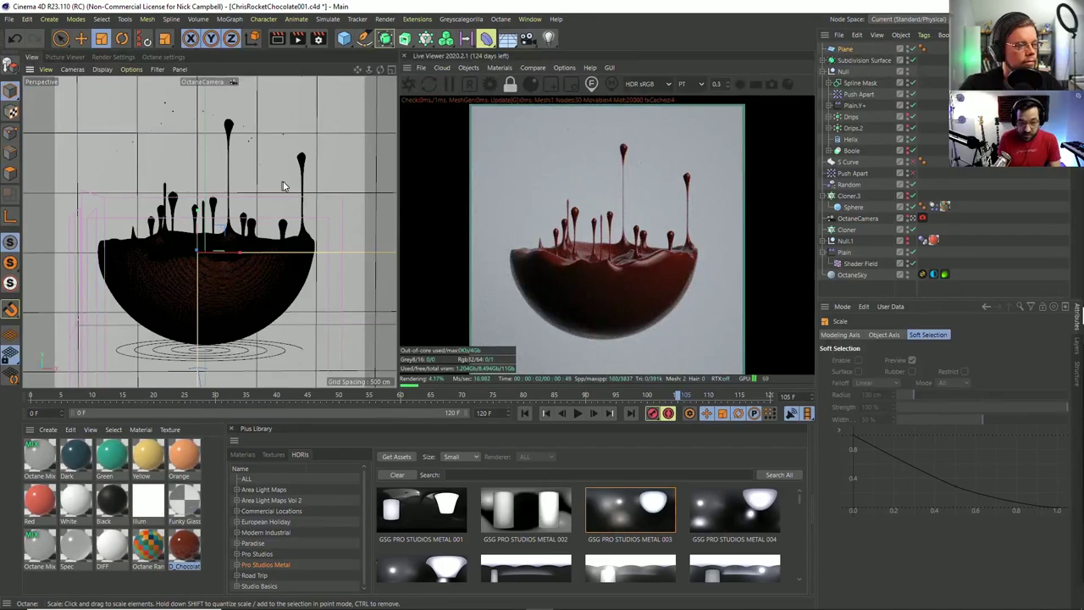
pyautogui.moveTo(284, 185); pyautogui.dragTo(165, 241)
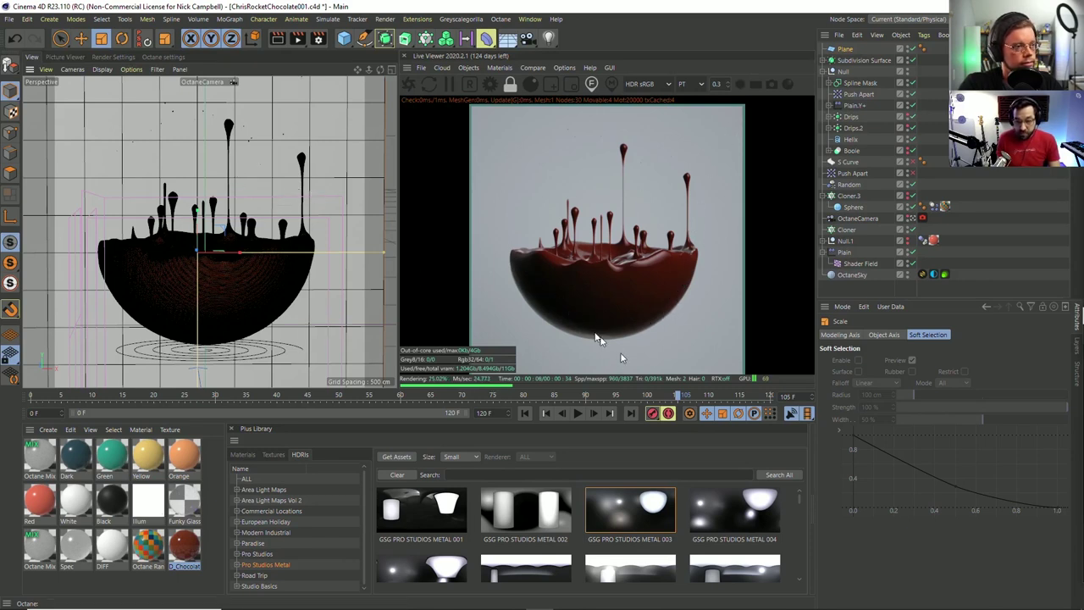
# Try the GSG PRO STUDIOS METAL 010 and 012 HDRIs on the sky and set the environment's RotX to about -0.406.
pyautogui.click(922, 275)
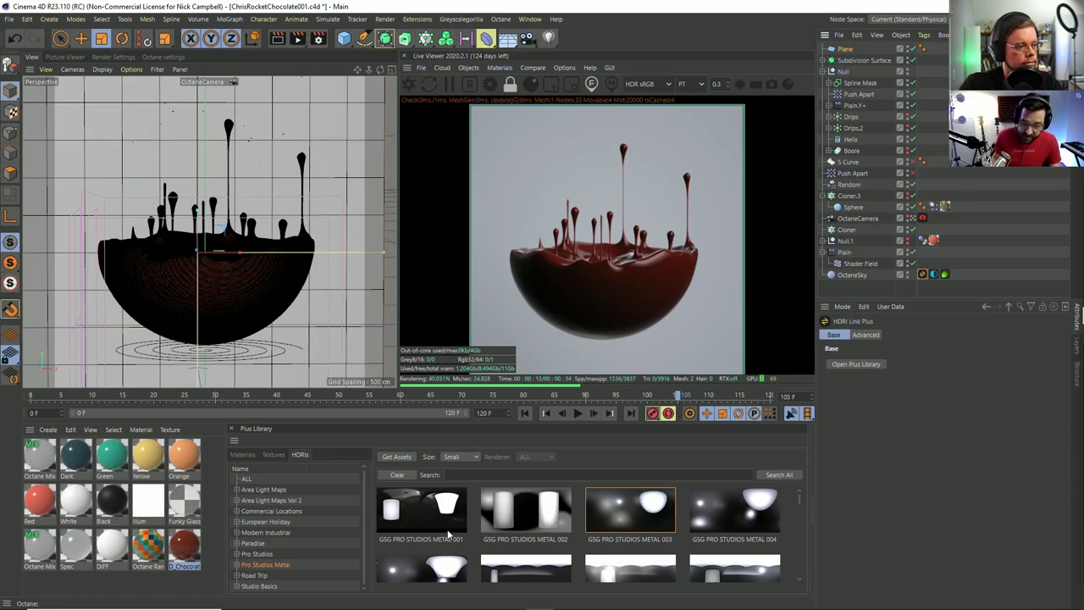
pyautogui.scroll(-2, 448, 533)
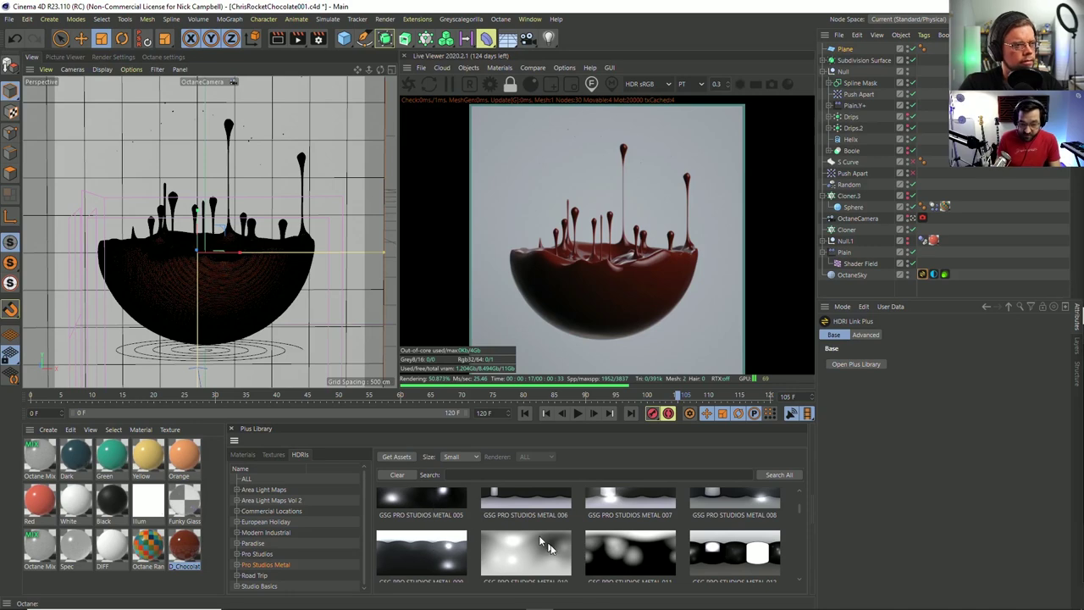
pyautogui.click(534, 551)
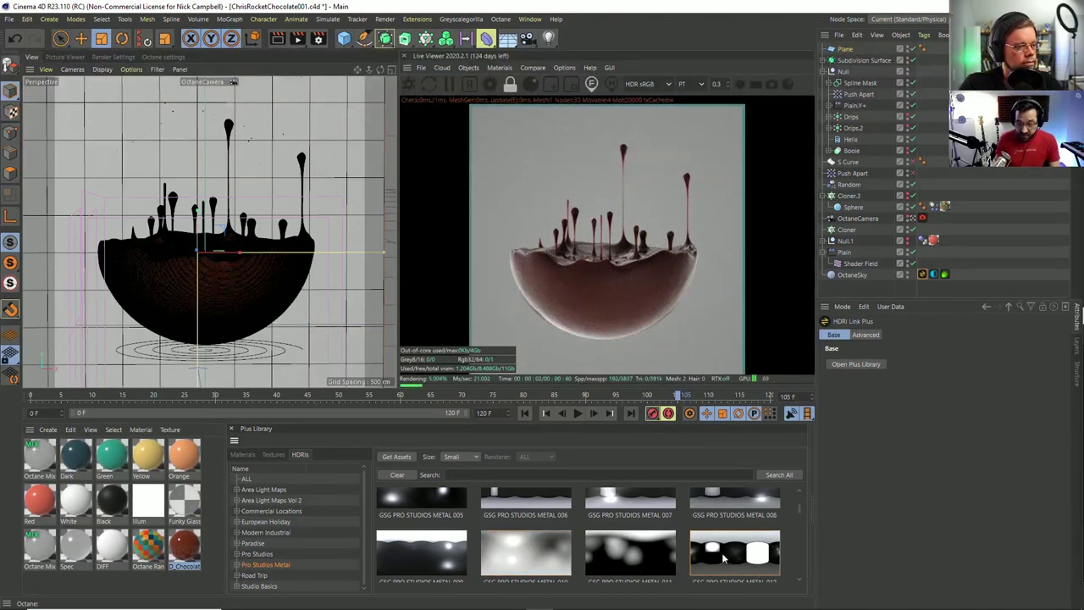
pyautogui.click(572, 560)
pyautogui.scroll(-1, 559, 561)
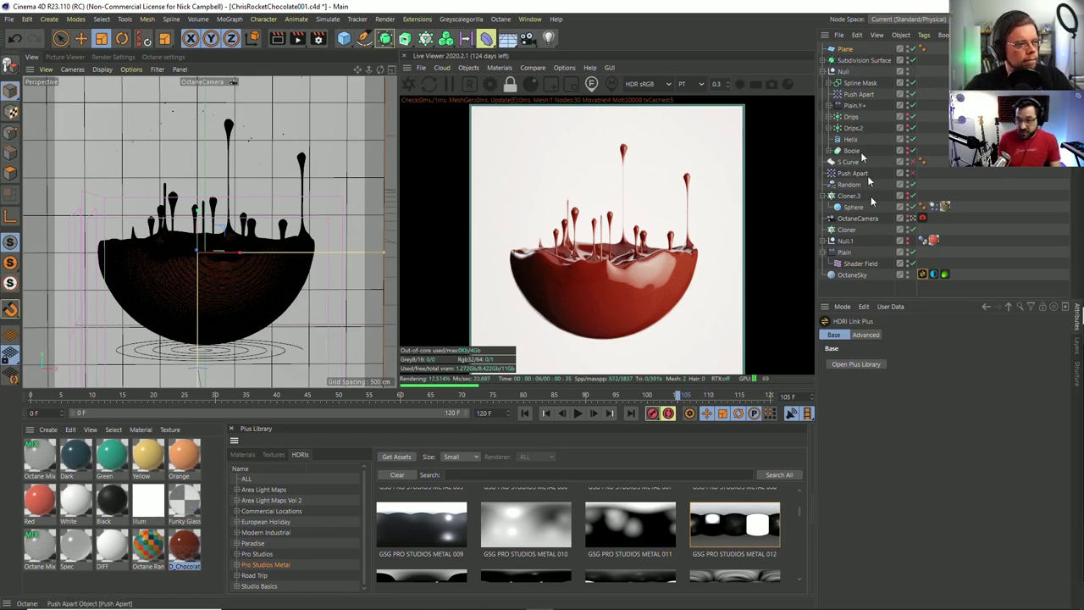
pyautogui.click(933, 275)
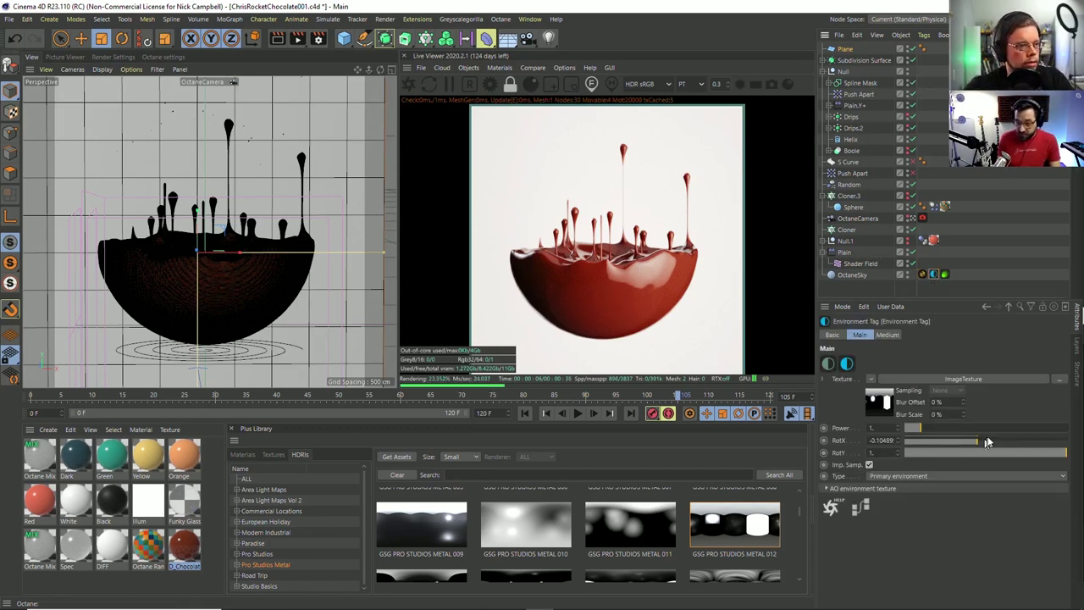
pyautogui.moveTo(980, 440); pyautogui.dragTo(954, 444)
# Try the GSG PRO STUDIOS METAL 013 and 016 HDRIs as lighting for the bowl.
pyautogui.scroll(-2, 669, 532)
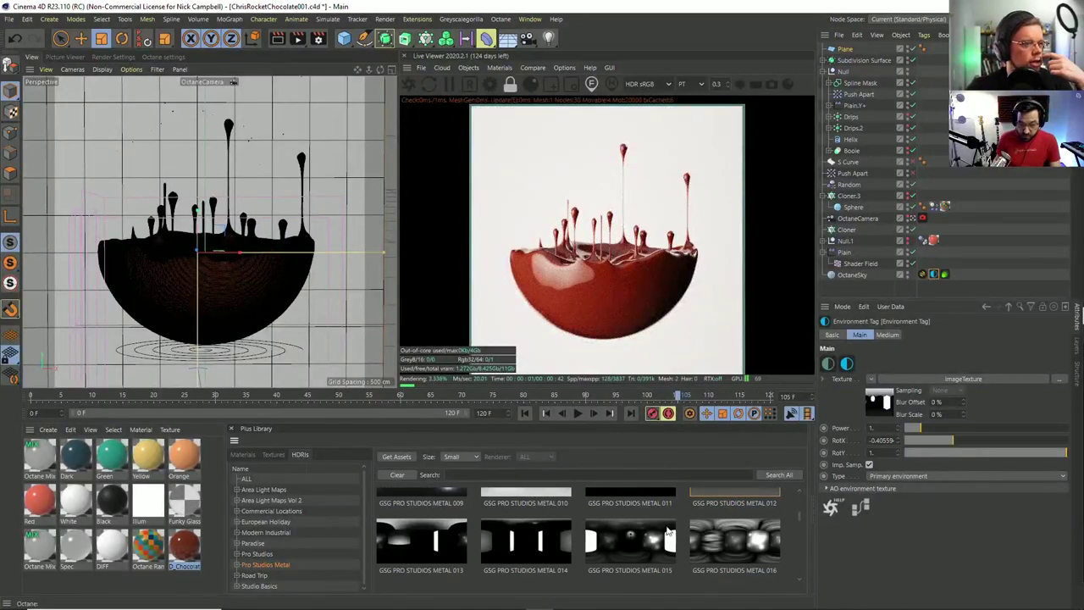
pyautogui.click(451, 529)
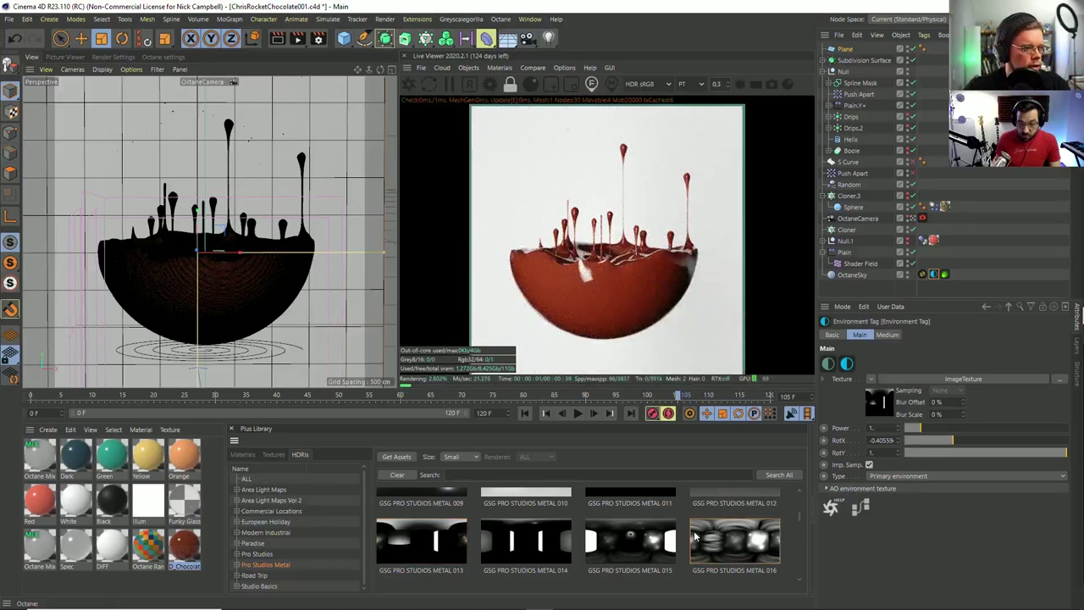
pyautogui.click(696, 535)
# Load the GSG PRO STUDIOS METAL 022 HDRI and set the environment's RotX to about -0.287 and power to about 1.64.
pyautogui.scroll(-2, 471, 525)
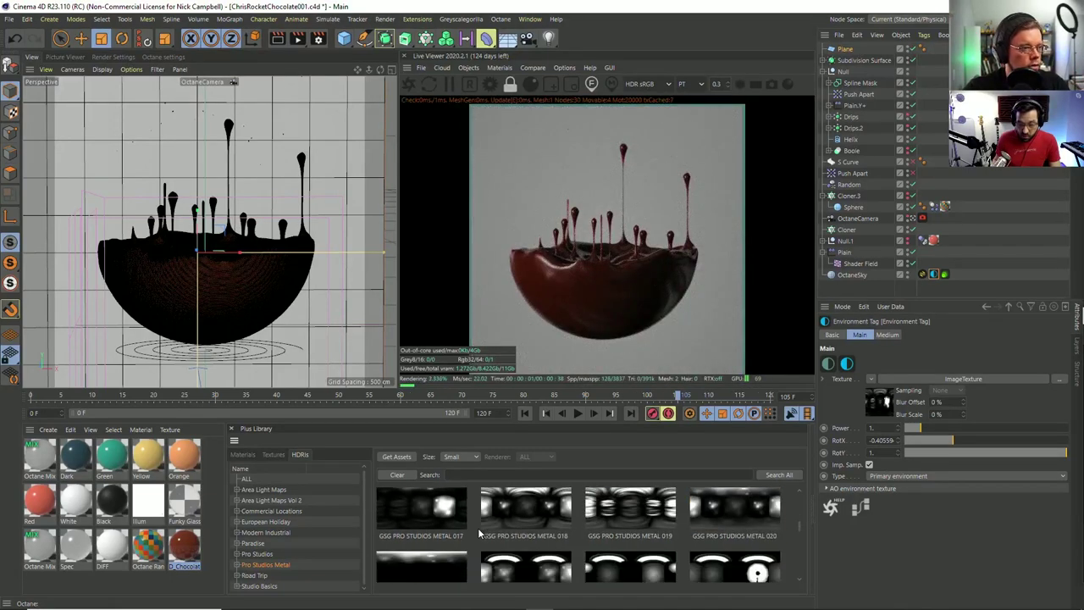
pyautogui.scroll(-1, 478, 528)
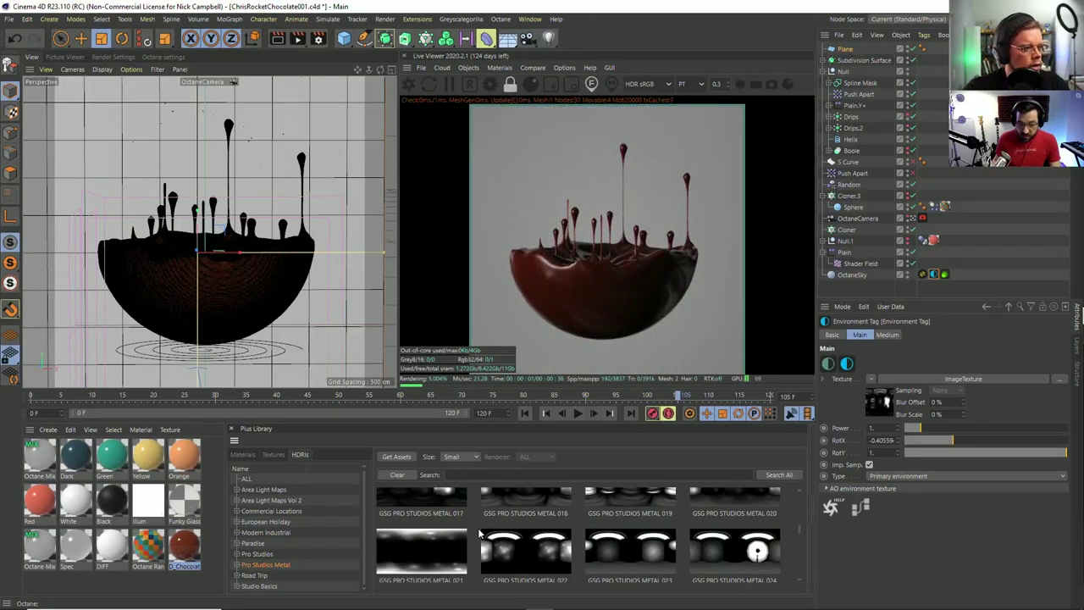
pyautogui.click(533, 565)
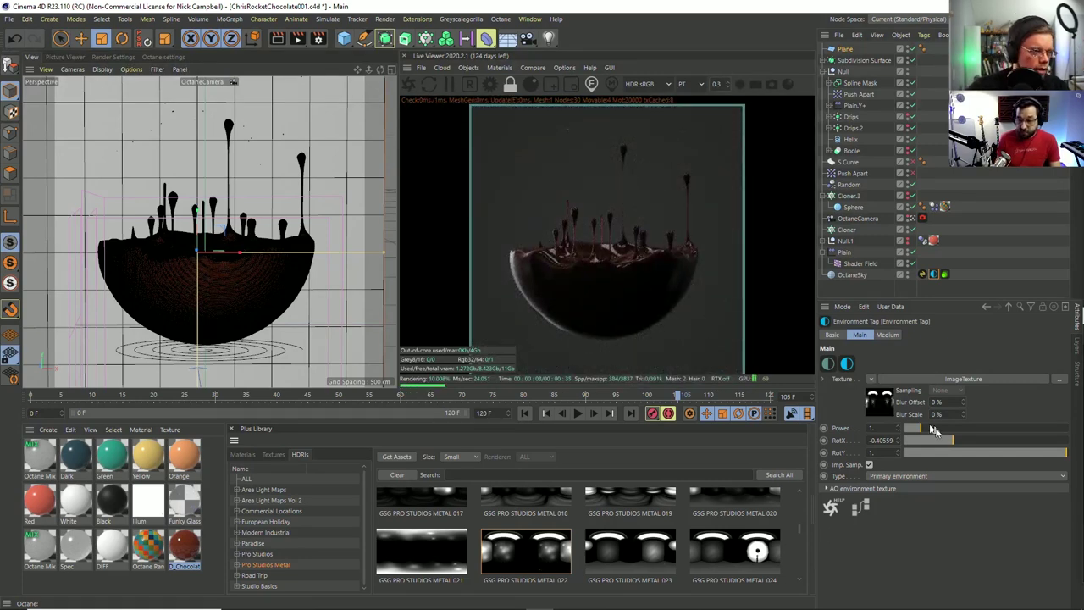
pyautogui.moveTo(955, 440); pyautogui.dragTo(963, 440)
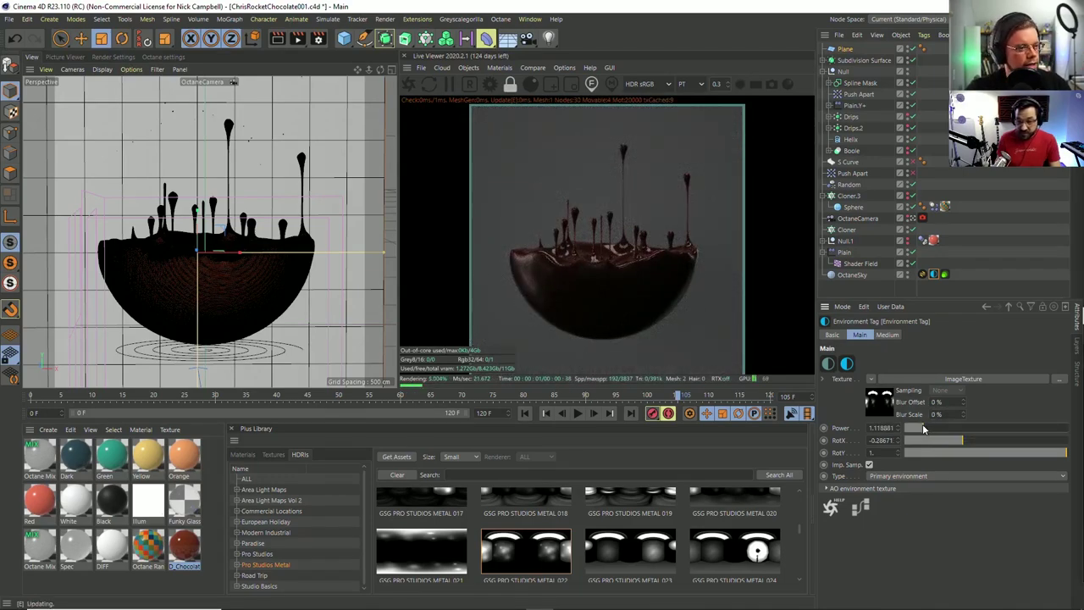
pyautogui.moveTo(936, 434); pyautogui.dragTo(934, 430)
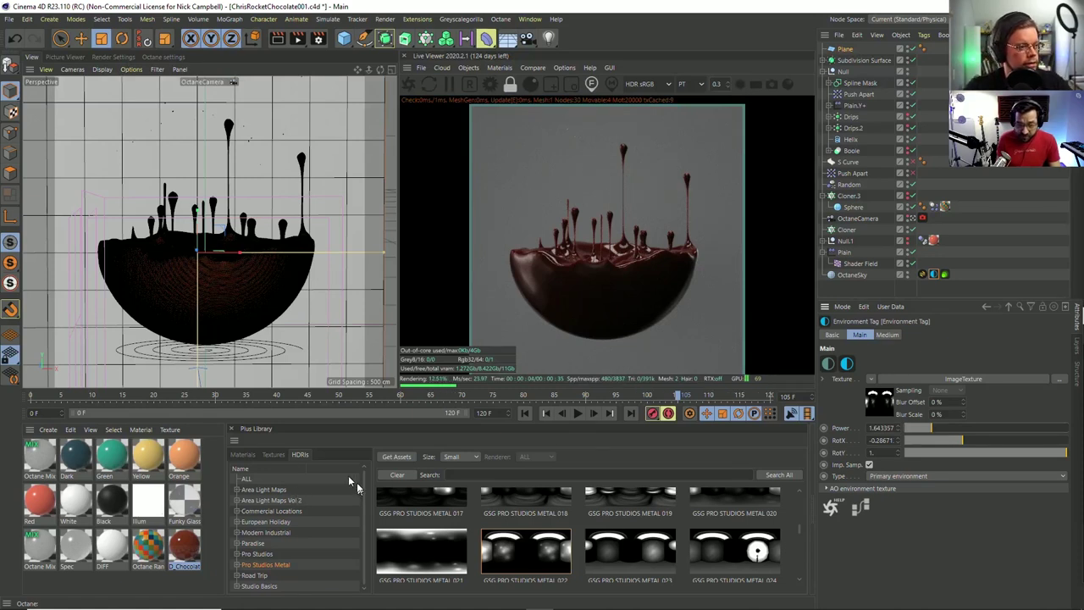
pyautogui.click(254, 456)
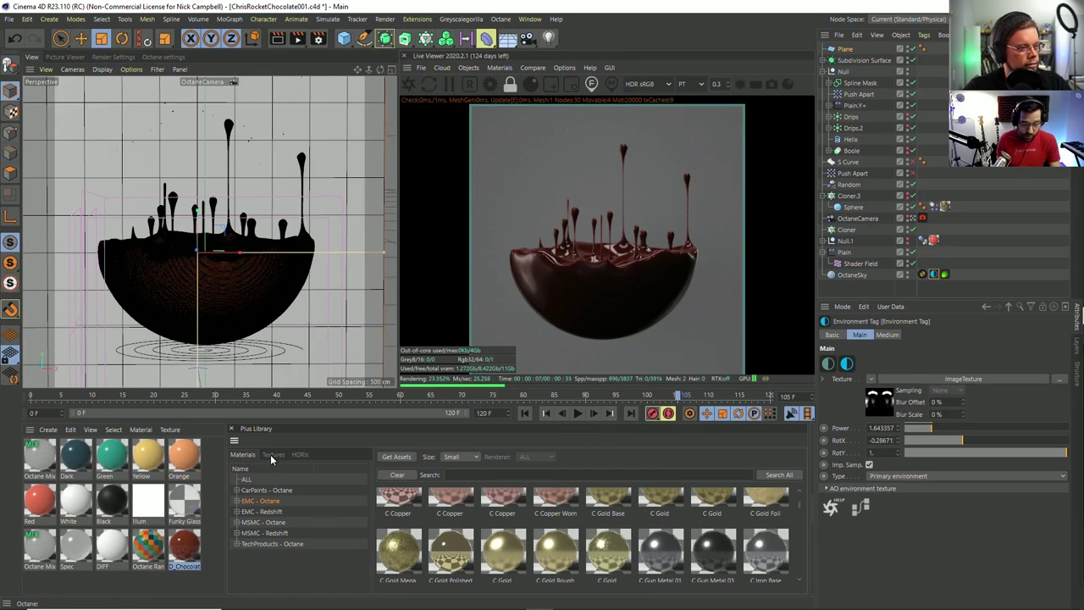
pyautogui.click(273, 455)
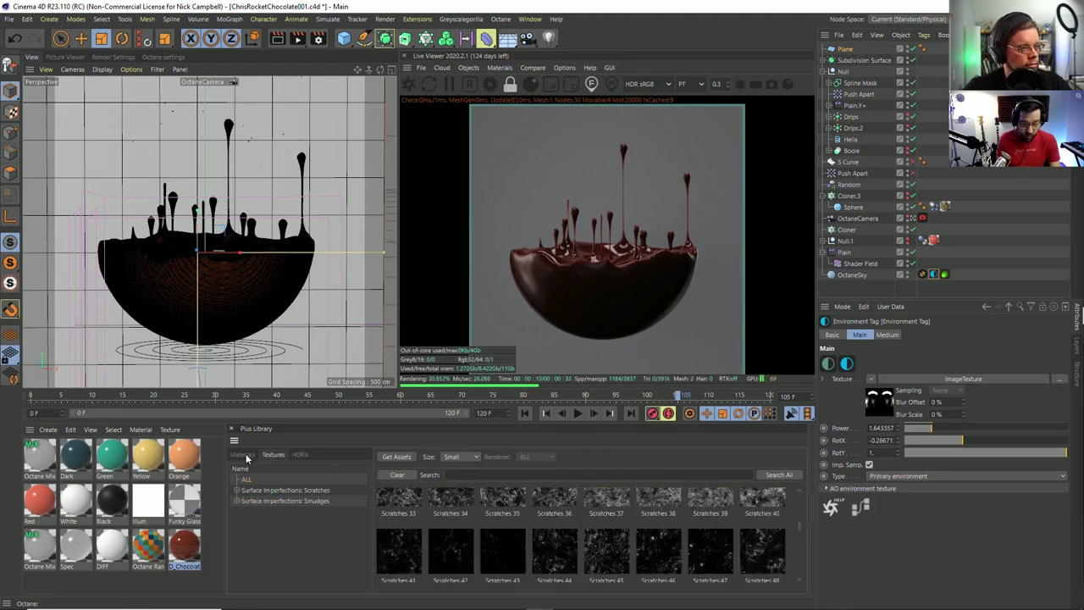
pyautogui.click(243, 455)
# Set the D_Chocolate material's reflection float to 1 and its roughness float to about 0.023.
pyautogui.click(184, 550)
pyautogui.doubleClick(184, 550)
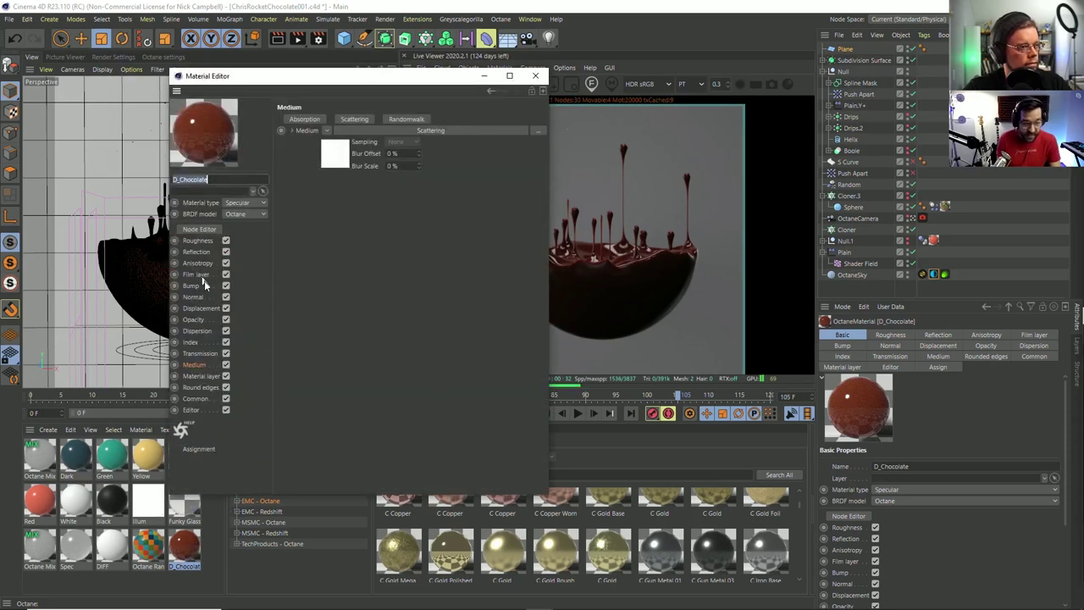
pyautogui.click(195, 252)
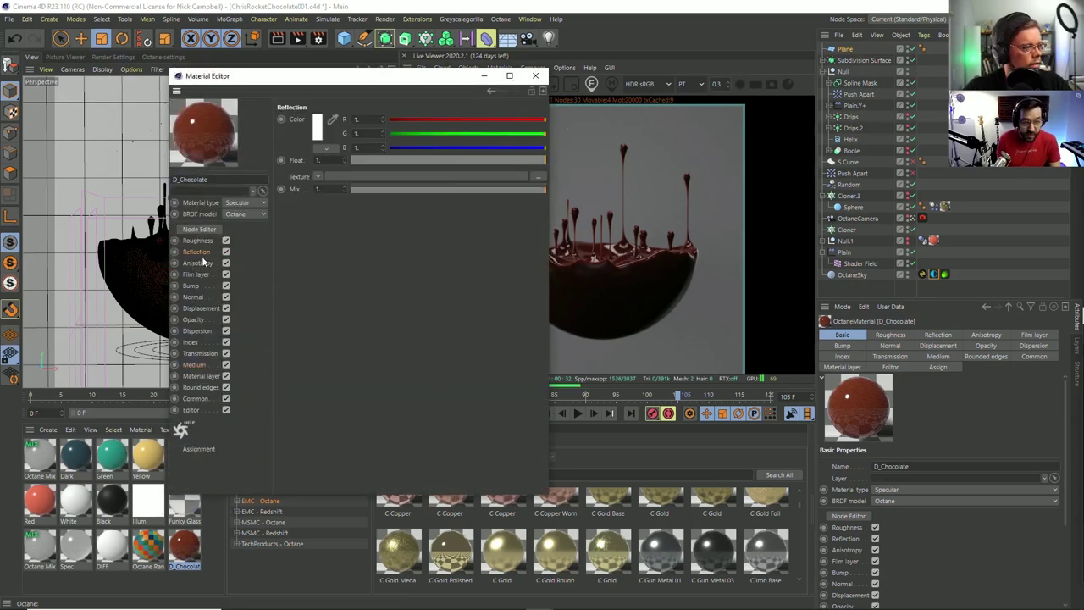
pyautogui.click(390, 160)
pyautogui.moveTo(388, 160); pyautogui.dragTo(546, 161)
pyautogui.click(200, 241)
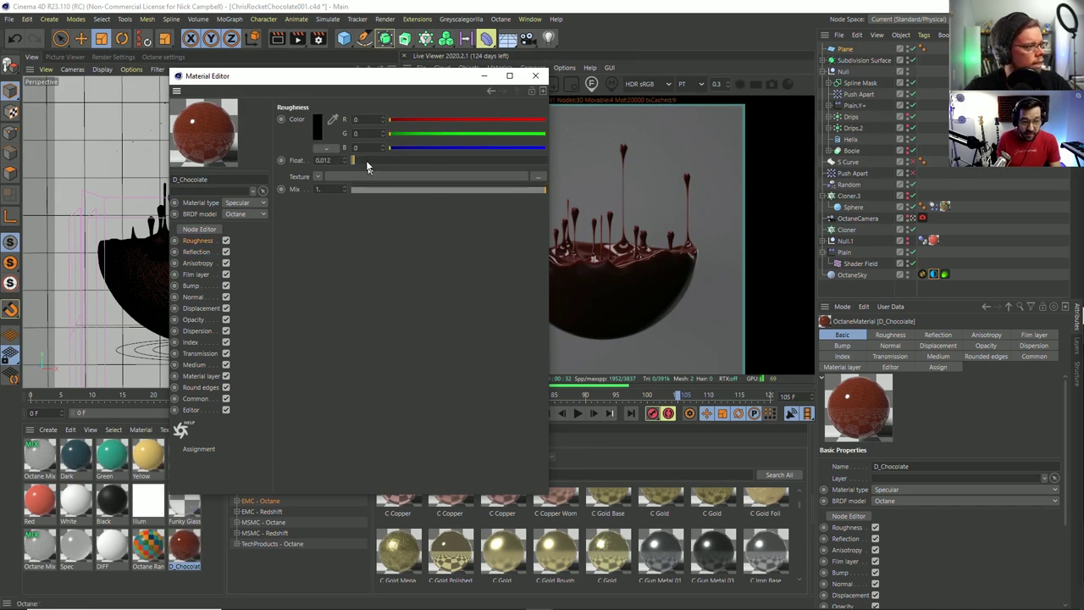
pyautogui.click(356, 161)
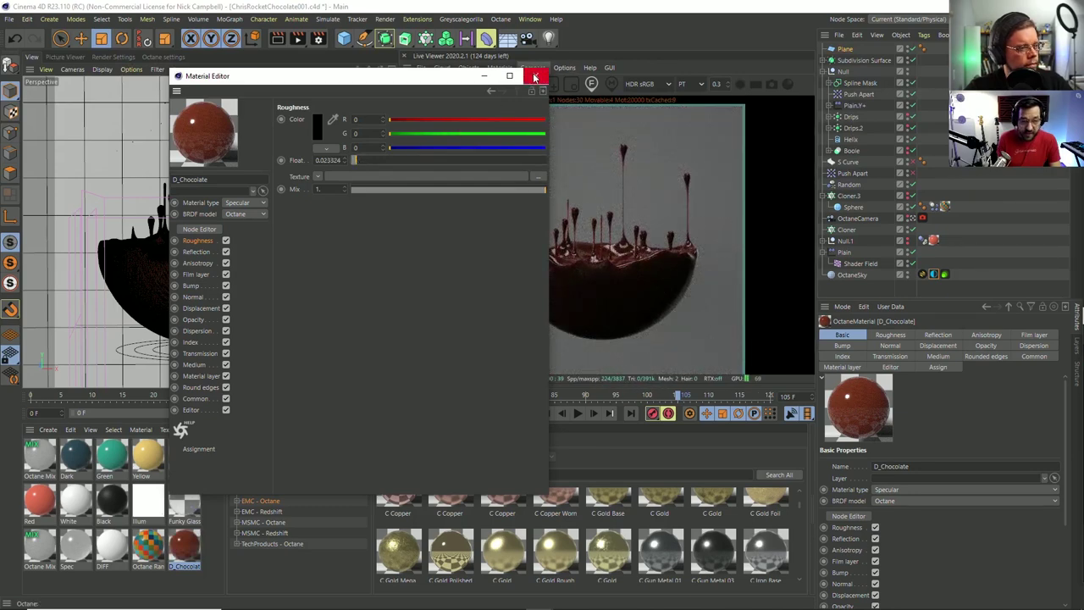
pyautogui.click(535, 76)
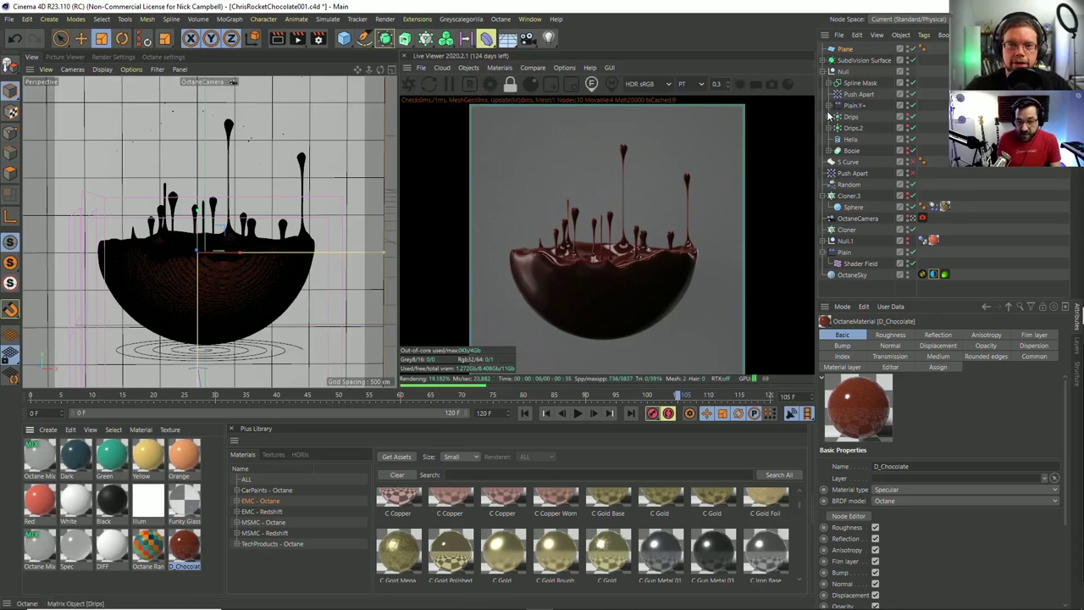
# Try the Modern Industrial 018 and 020 HDRIs on the sky and switch to Modern Industrial 016.
pyautogui.click(922, 274)
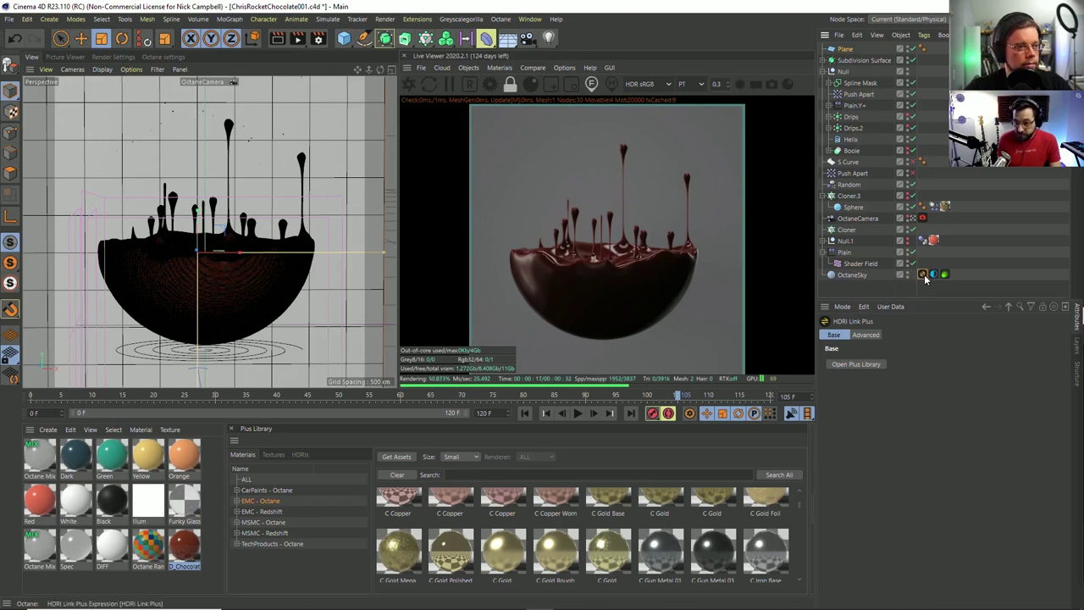
pyautogui.click(298, 455)
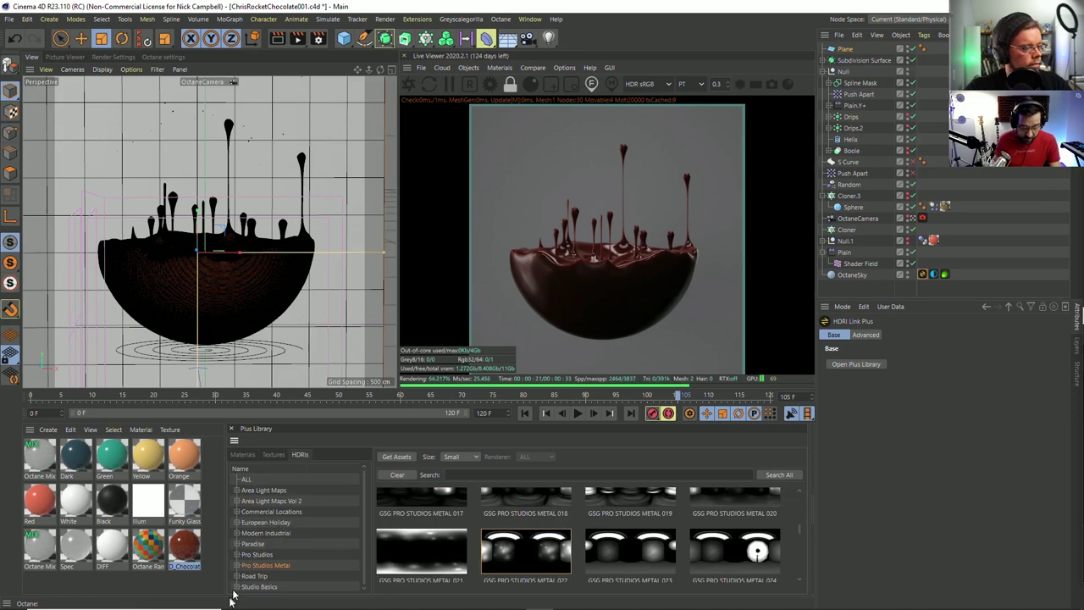
pyautogui.click(256, 533)
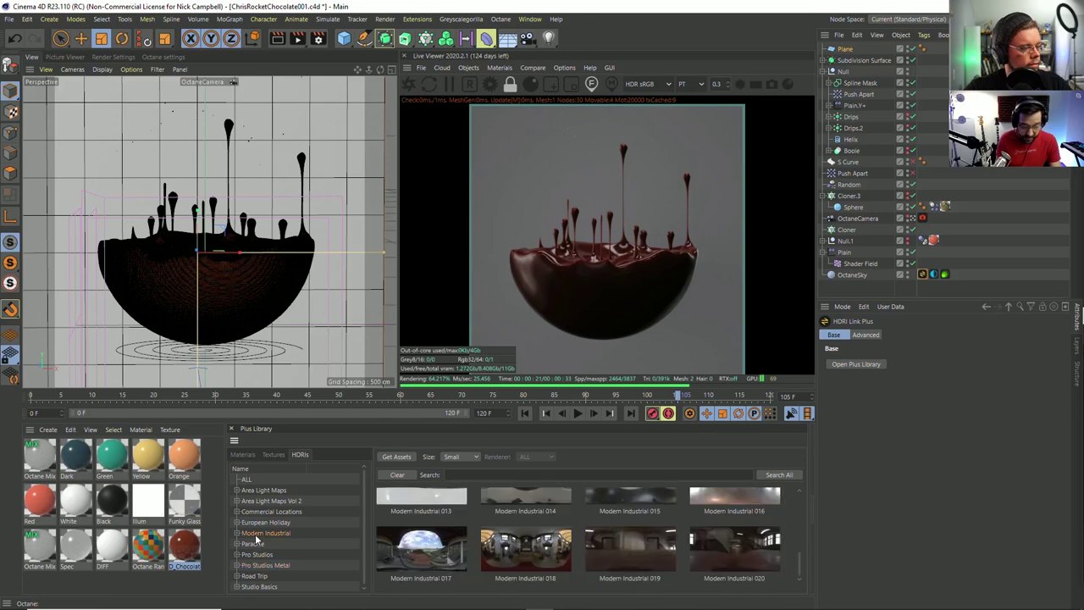
pyautogui.click(539, 552)
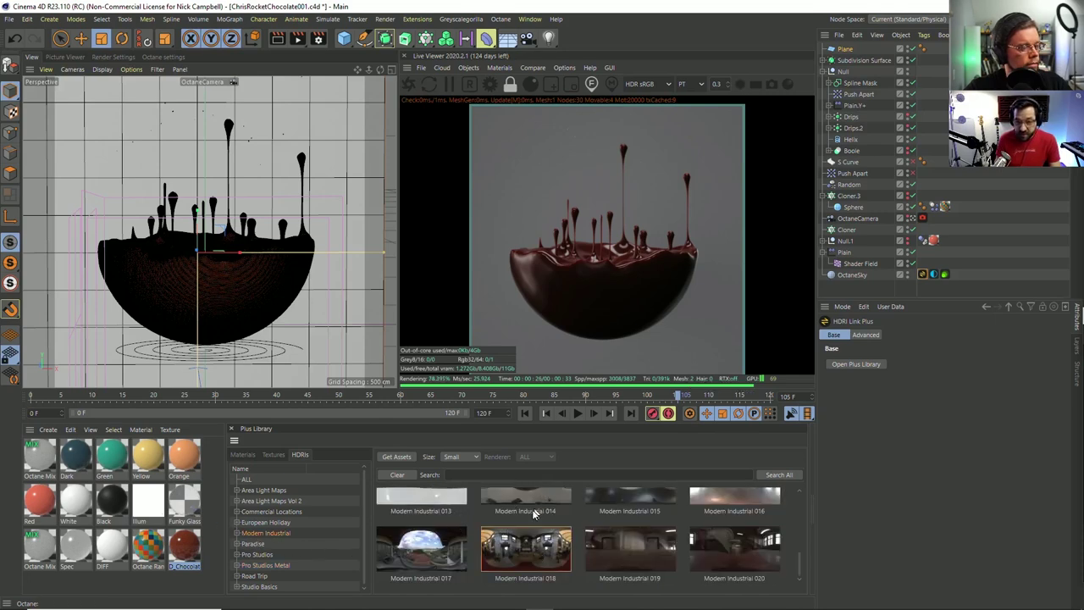
pyautogui.click(718, 540)
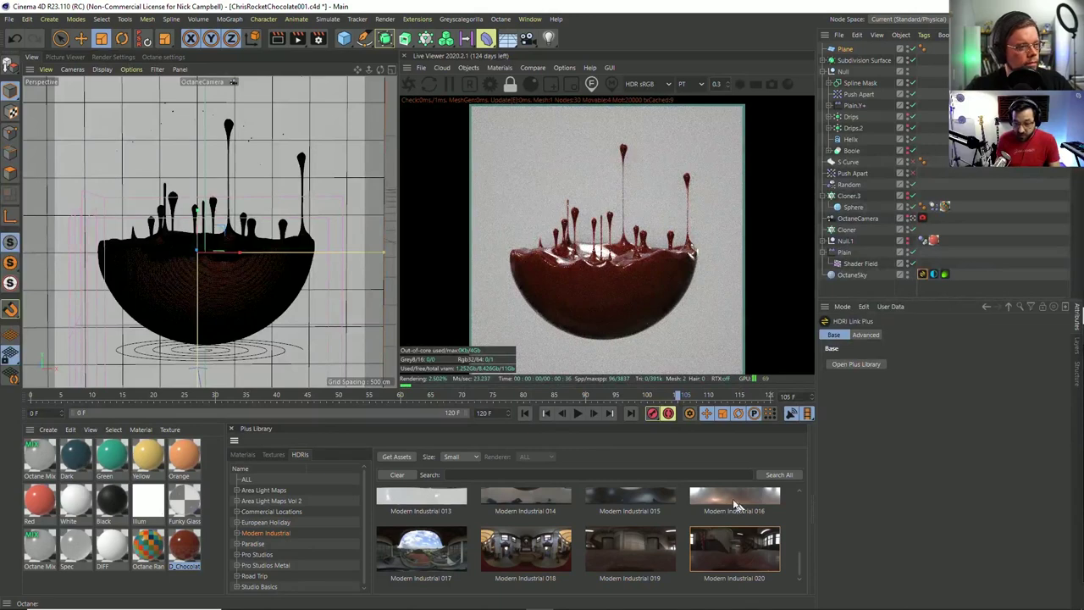
pyautogui.click(723, 499)
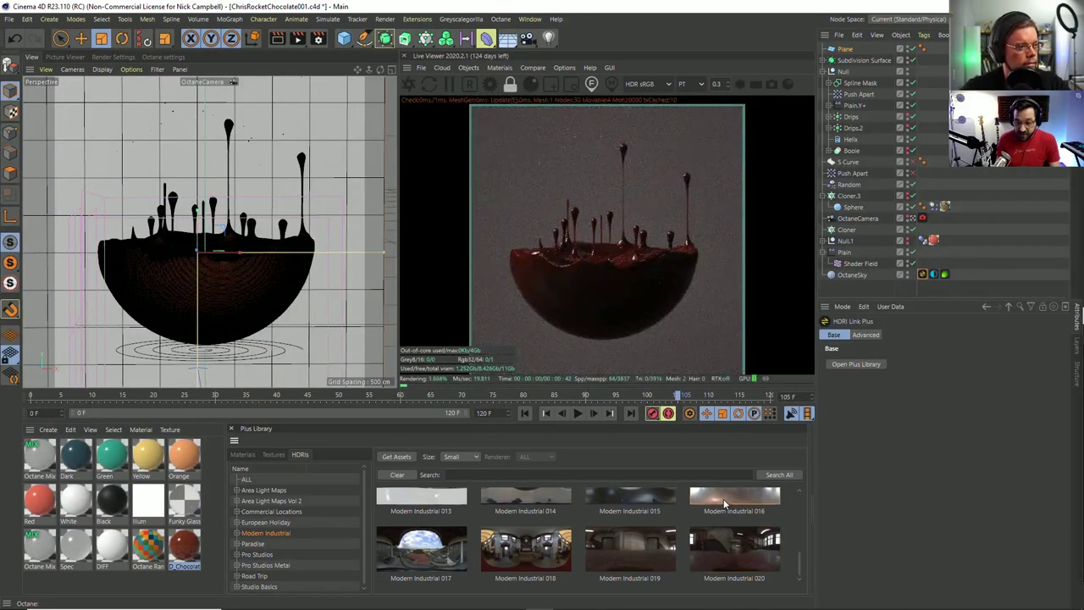
# Try the Modern Industrial 011 and 012 HDRIs on the sky and switch to Modern Industrial 009.
pyautogui.scroll(3, 642, 559)
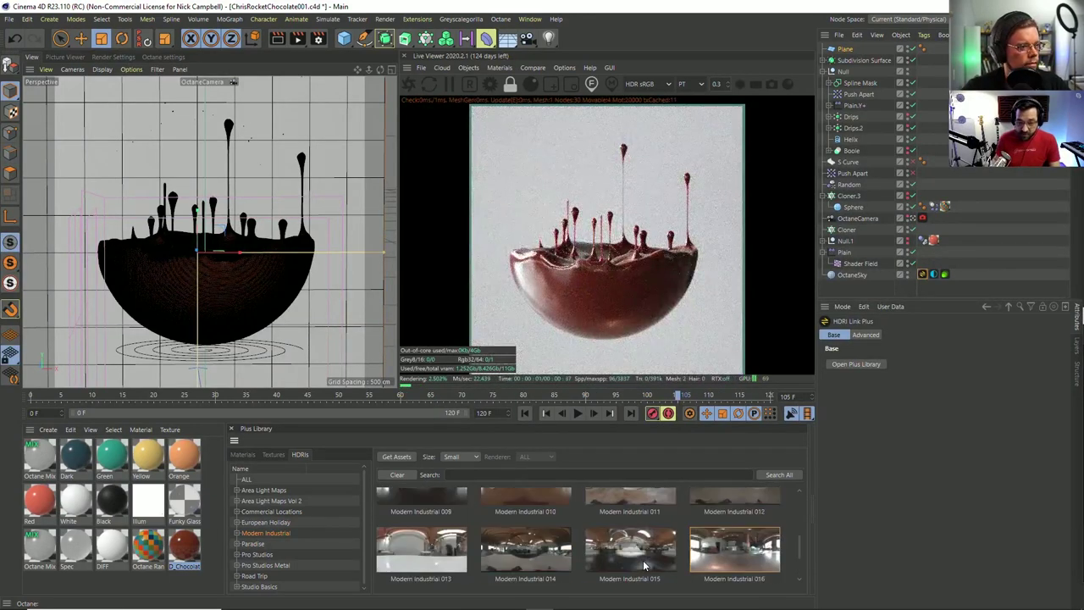
pyautogui.click(642, 560)
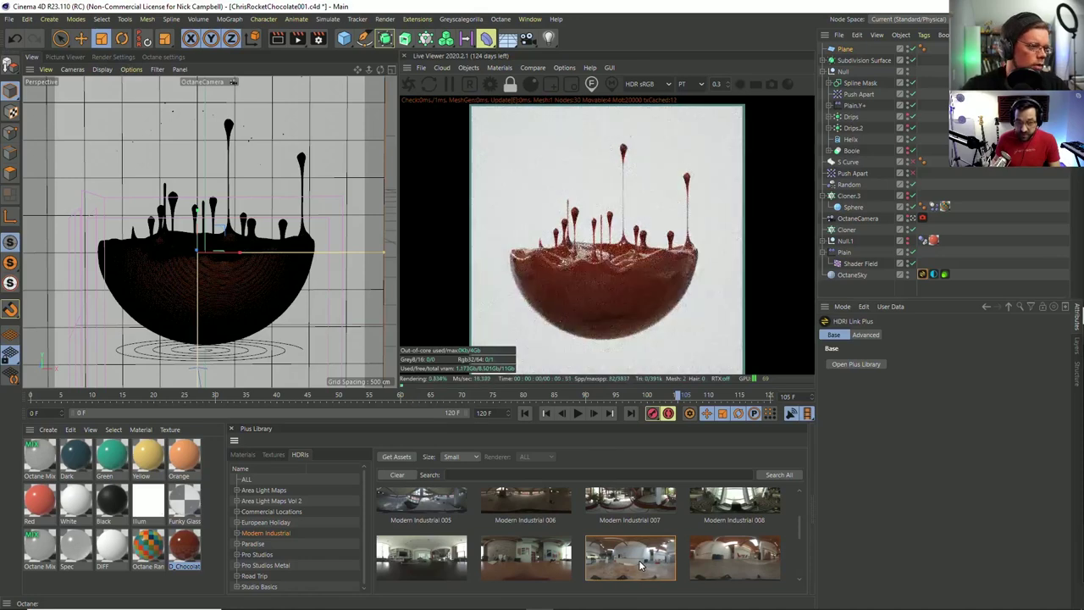
pyautogui.click(762, 565)
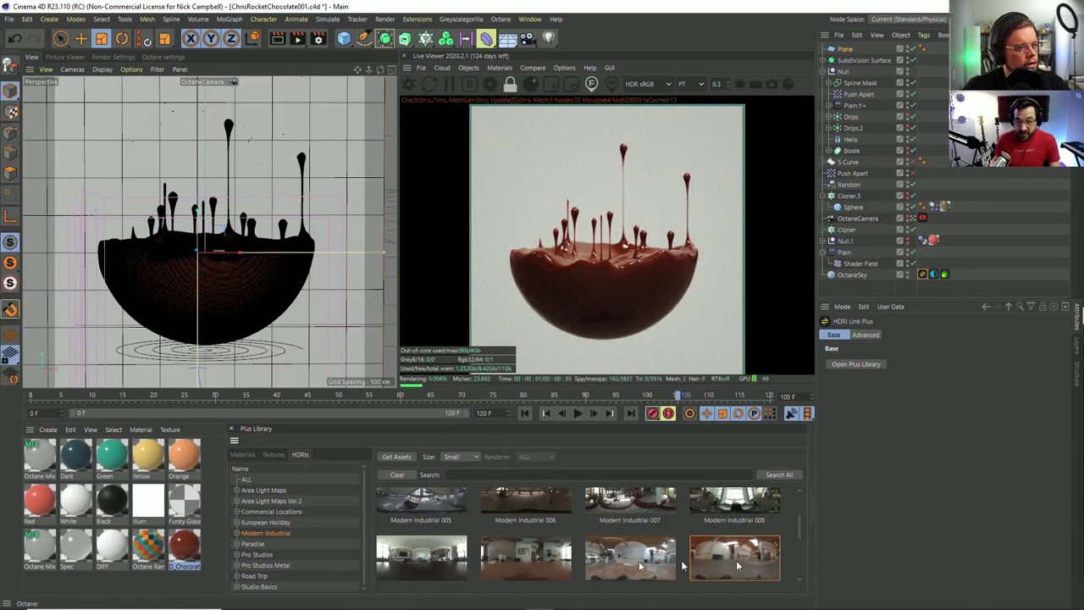
pyautogui.click(413, 557)
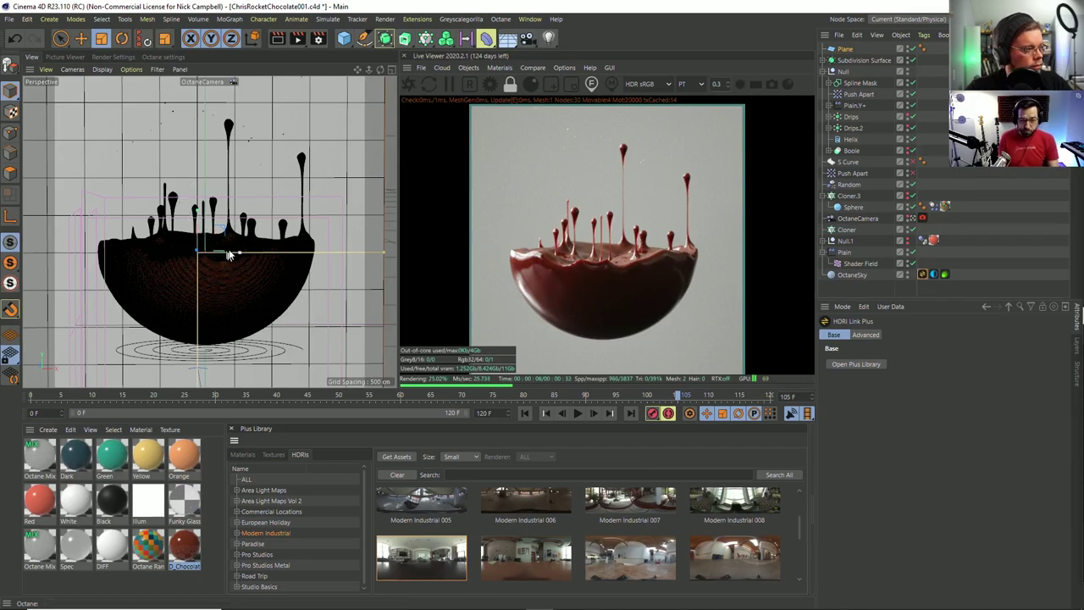
# Pull the camera back from the bowl and scale up the backdrop plane so it fills the frame again.
pyautogui.moveTo(232, 252); pyautogui.dragTo(230, 289)
pyautogui.click(843, 49)
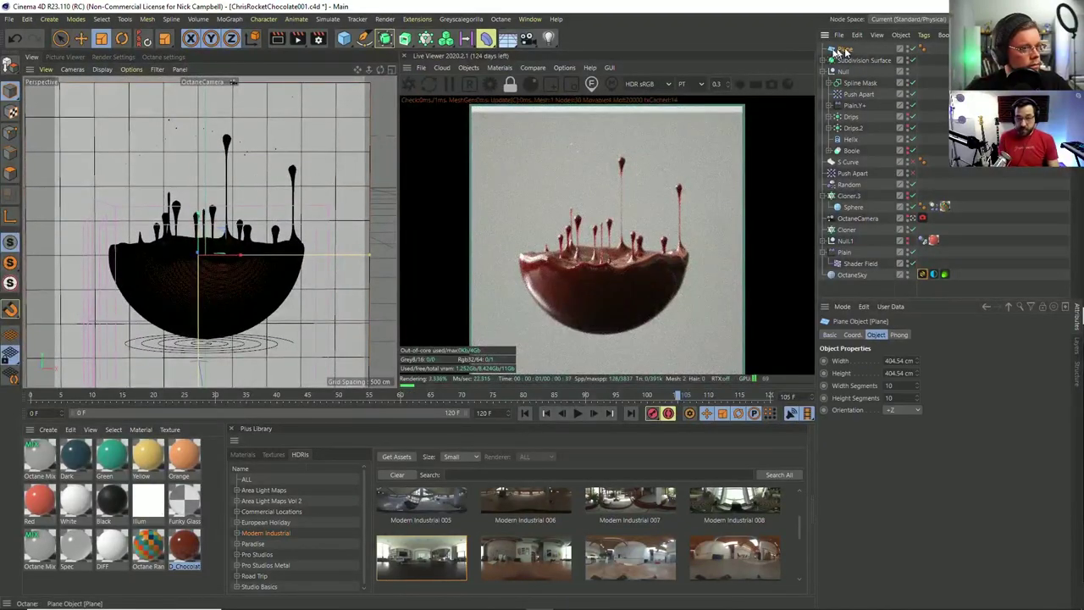
pyautogui.click(101, 38)
pyautogui.moveTo(145, 164); pyautogui.dragTo(168, 123)
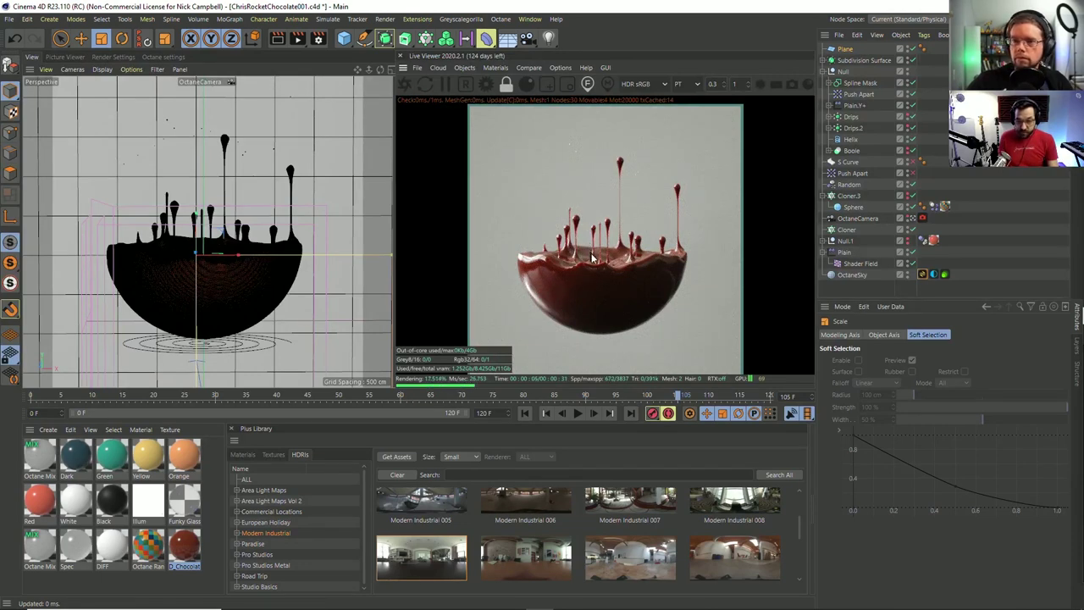
# Compare the render with the Octane camera's custom LUT strength at 0 and at 1, leaving it at 1.
pyautogui.click(922, 218)
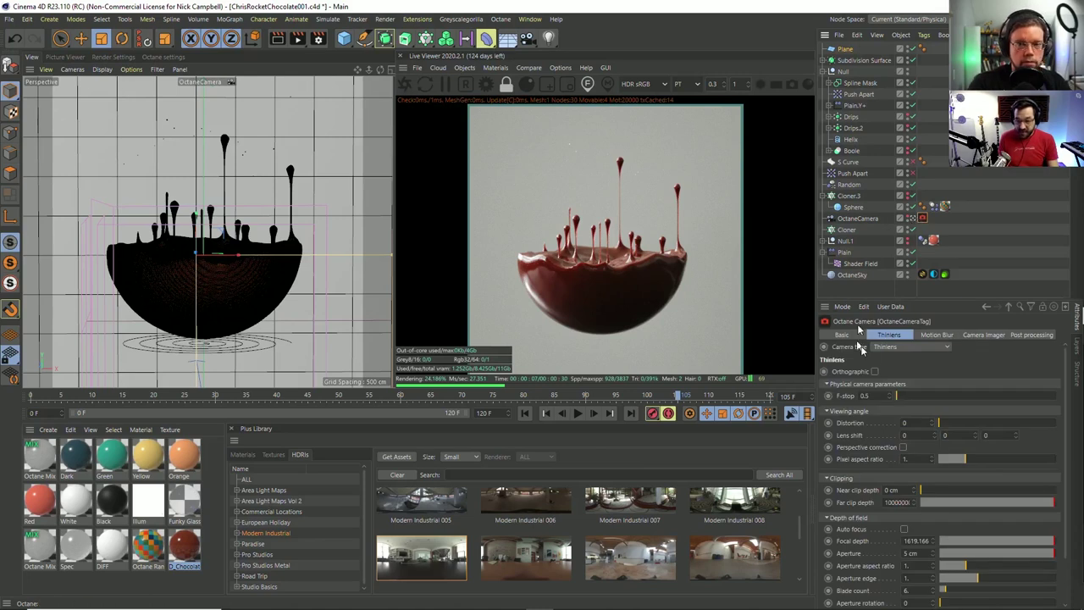
pyautogui.scroll(-2, 1067, 445)
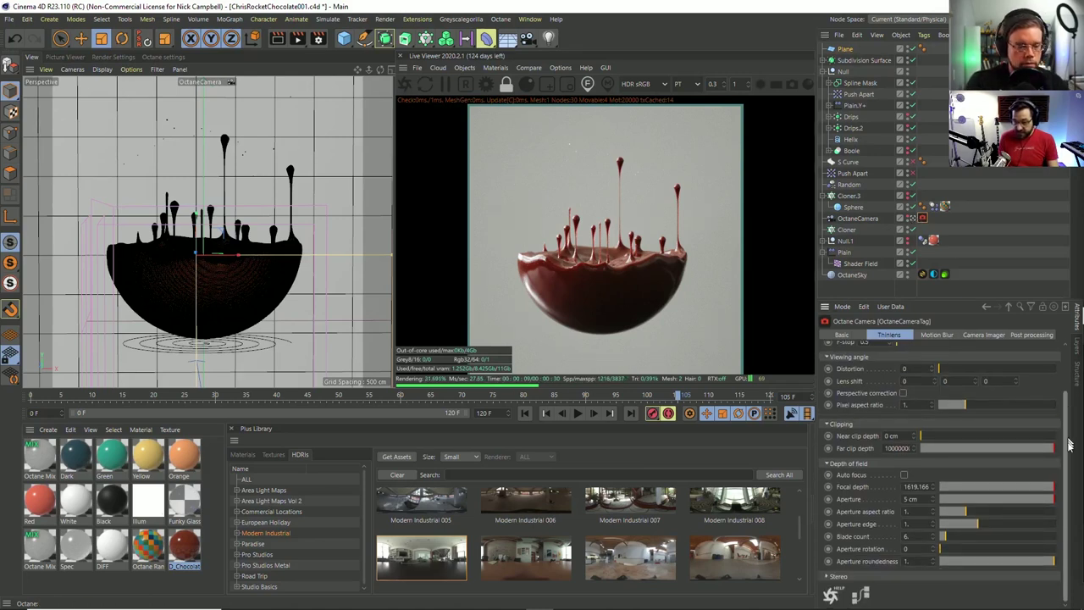
pyautogui.scroll(2, 1068, 444)
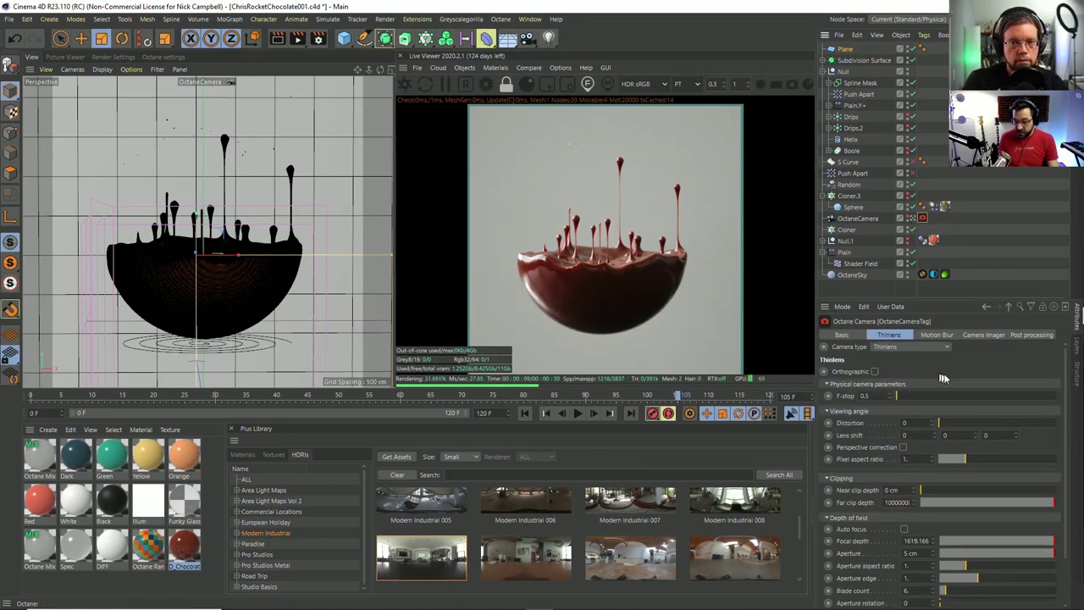
pyautogui.click(987, 335)
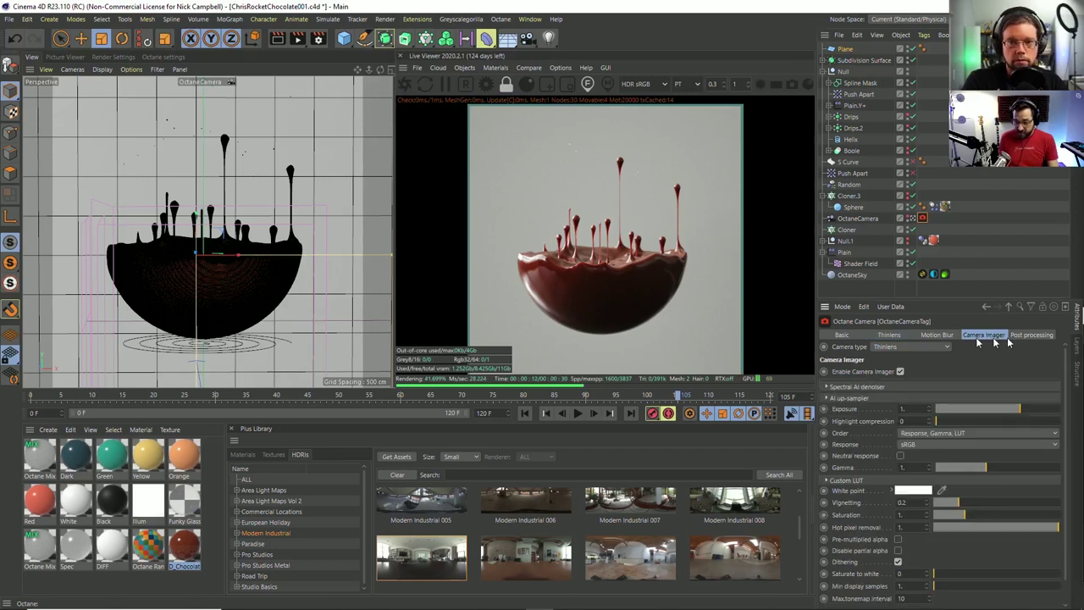
pyautogui.scroll(-1, 1064, 400)
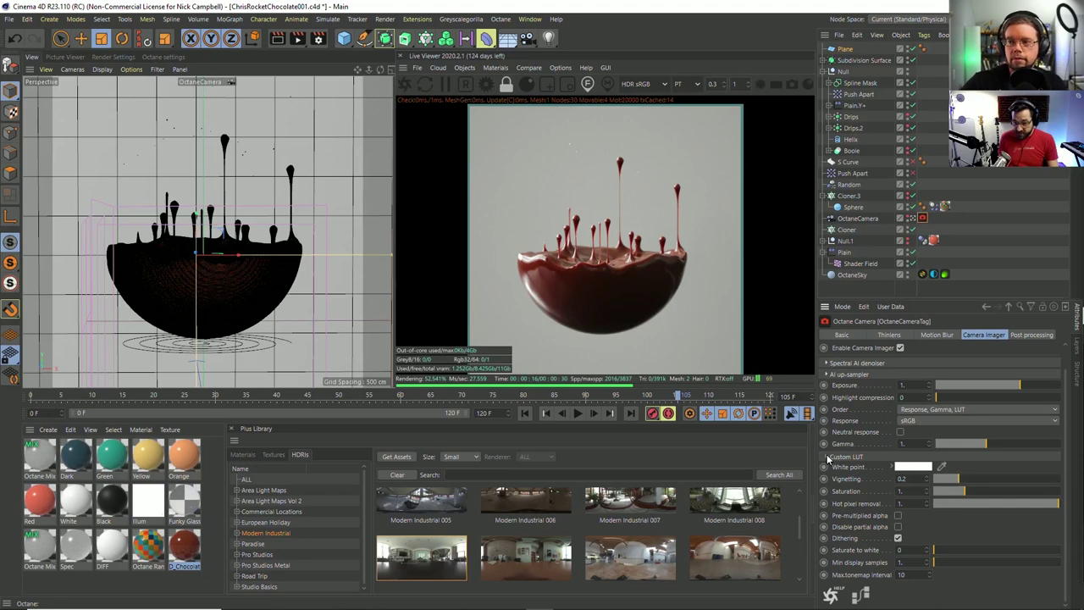
pyautogui.click(827, 458)
pyautogui.moveTo(923, 491); pyautogui.dragTo(906, 492)
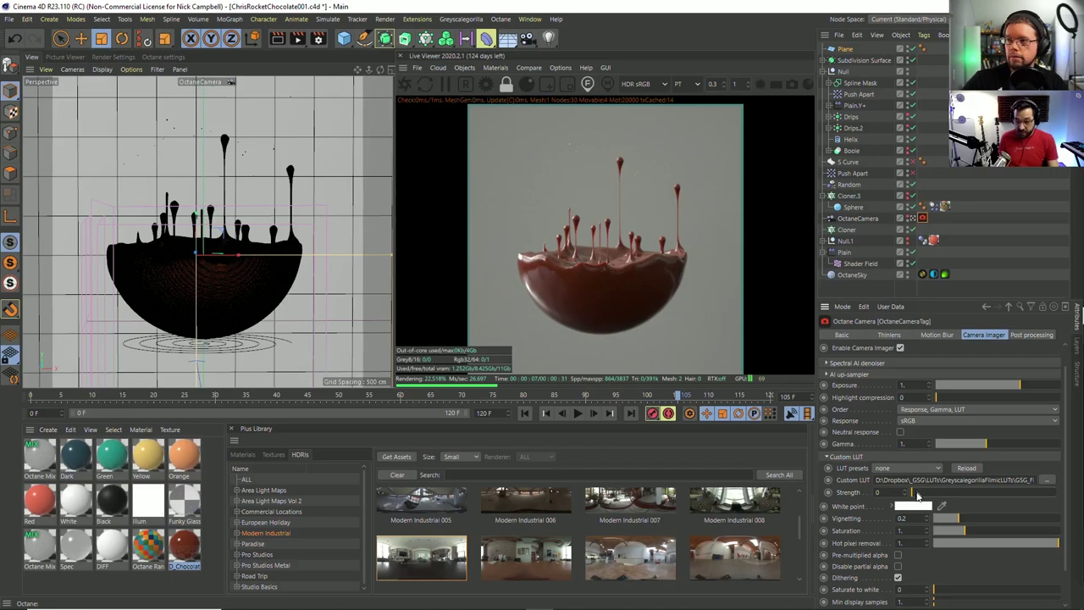
pyautogui.moveTo(917, 495); pyautogui.dragTo(1044, 500)
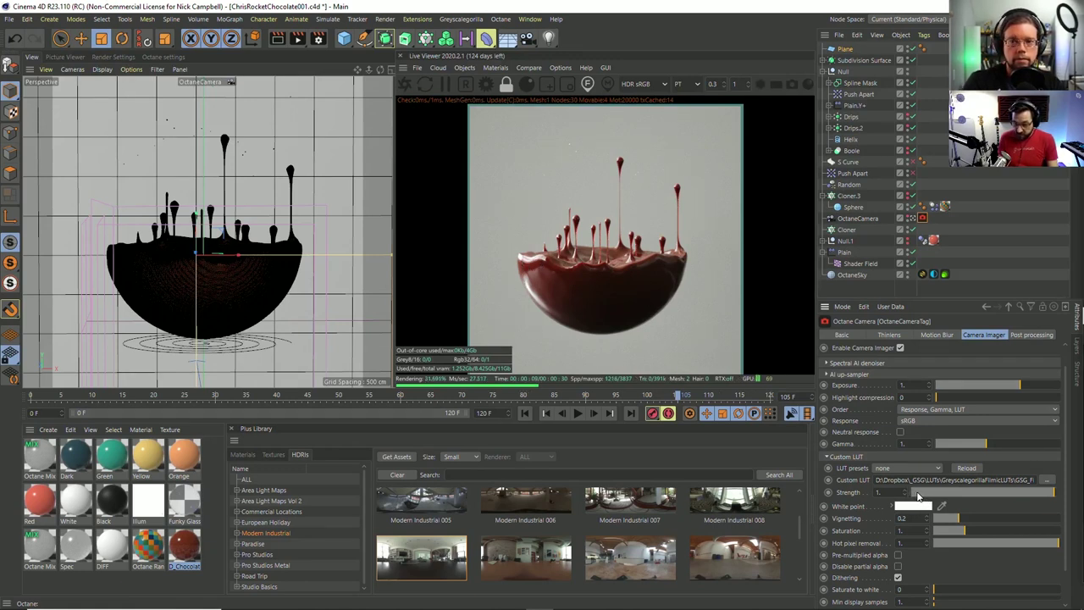
pyautogui.click(915, 494)
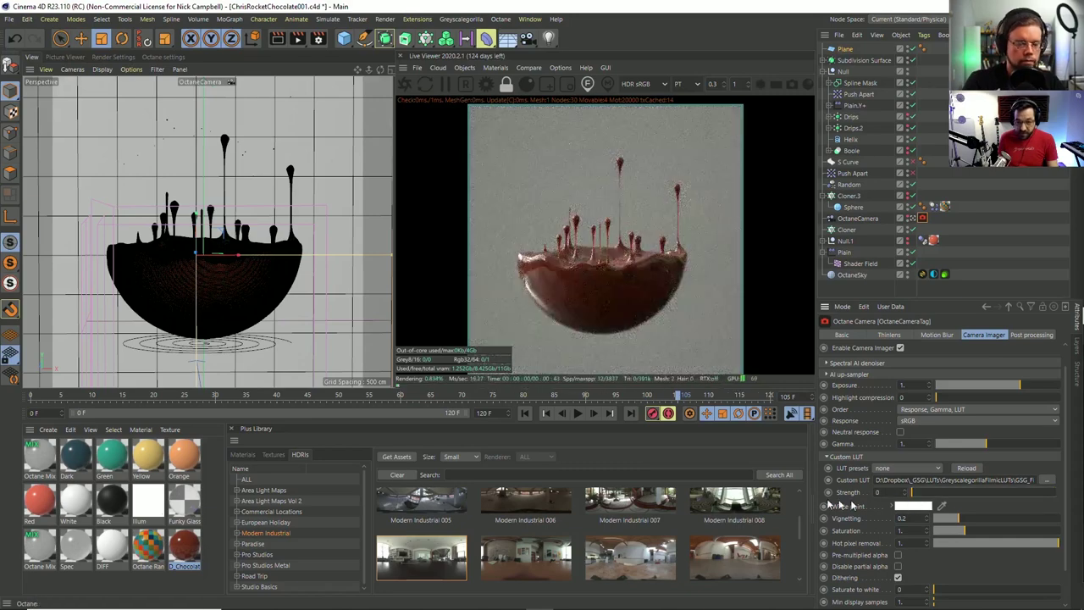
pyautogui.moveTo(1008, 492); pyautogui.dragTo(1075, 498)
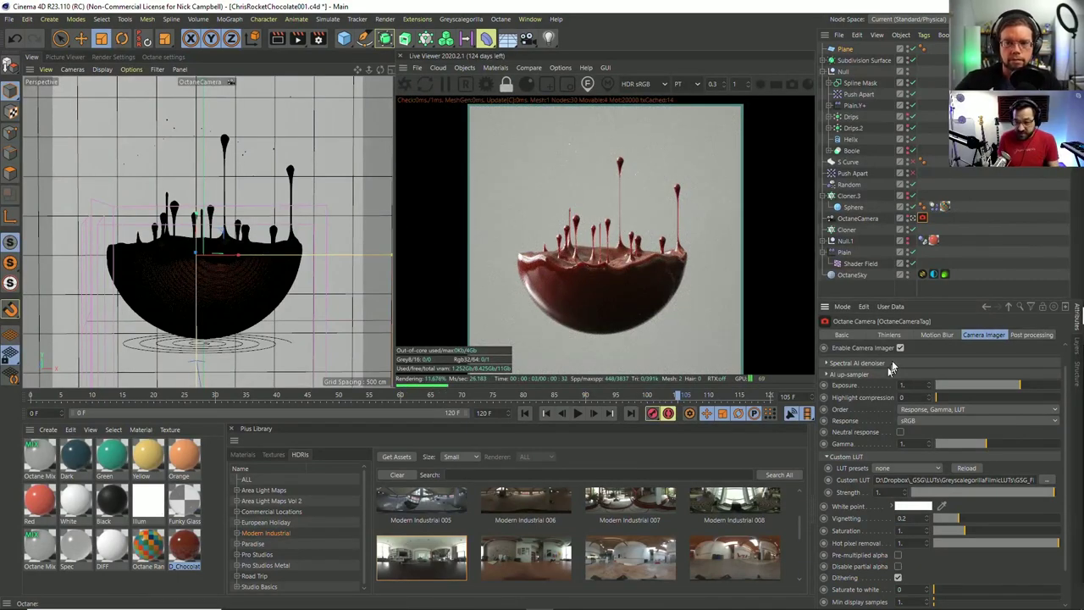
# Rotate the sky's HDRI by setting the environment tag's RotX to about -0.238.
pyautogui.click(933, 272)
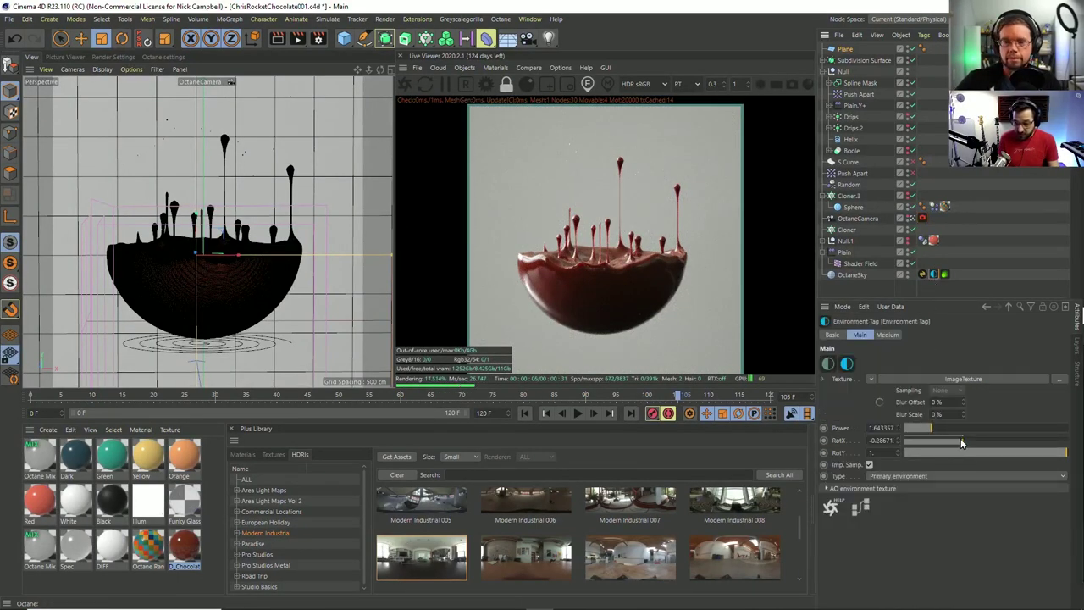
pyautogui.moveTo(961, 441); pyautogui.dragTo(965, 441)
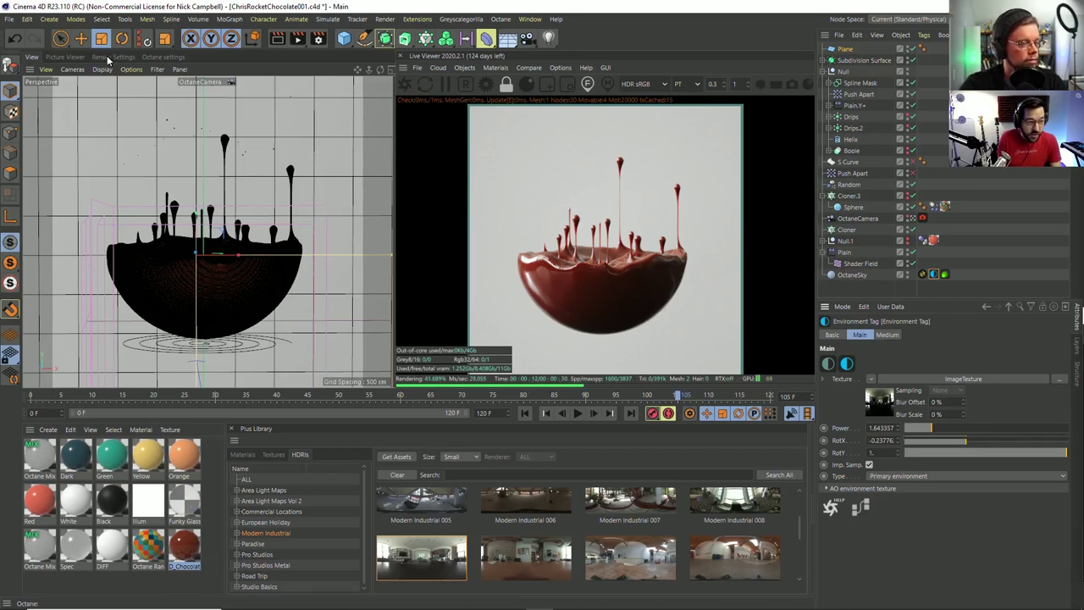
# Set the Octane pathtracing kernel's max samples to 2000.
pyautogui.click(162, 56)
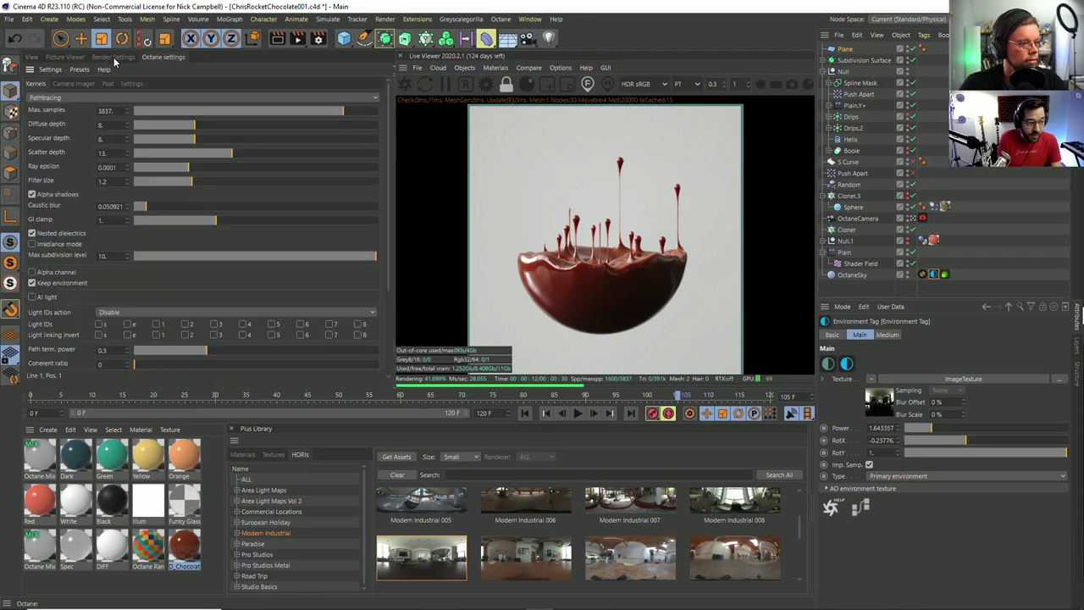
pyautogui.click(113, 57)
pyautogui.click(149, 56)
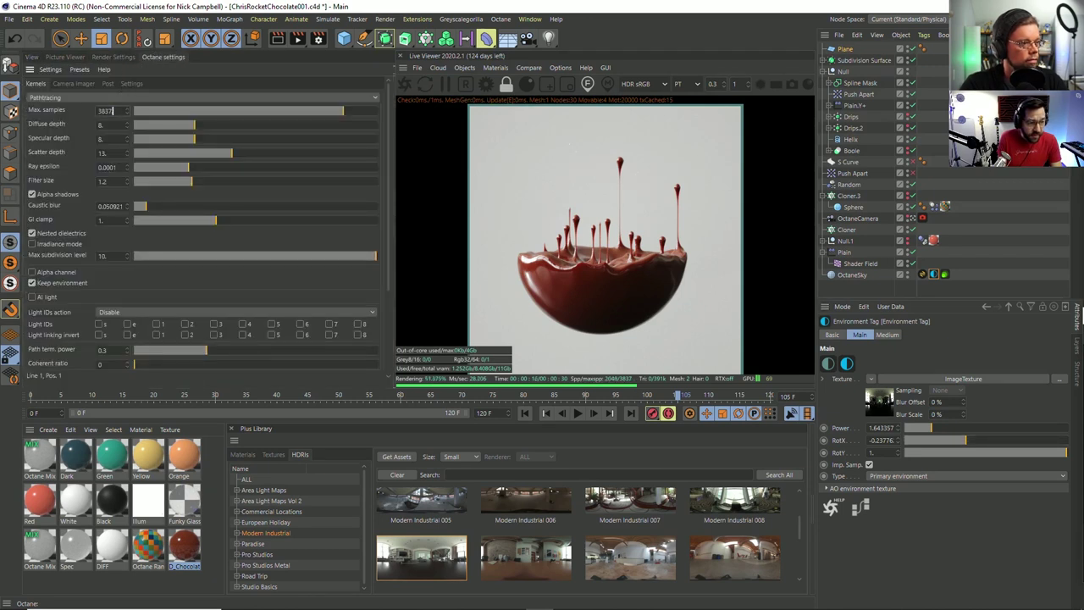
pyautogui.moveTo(113, 110); pyautogui.dragTo(48, 108)
pyautogui.write('2000')
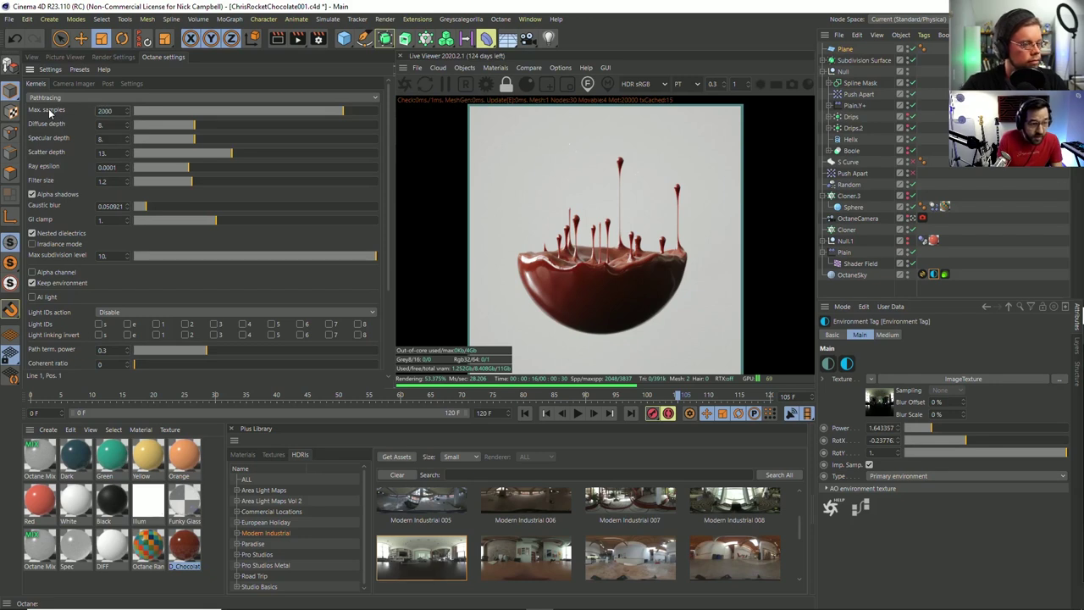
pyautogui.press('Return')
# Try rendering all frames to the Picture Viewer without saving, and inspect the bowl in the enlarged viewer.
pyautogui.click(113, 58)
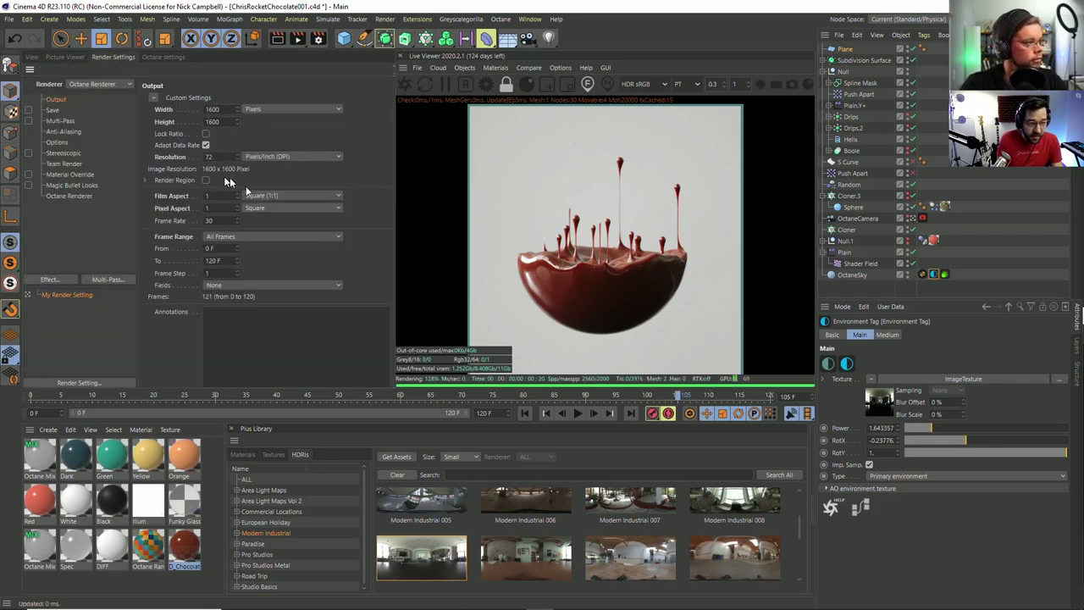
pyautogui.hotkey('shift', 'r')
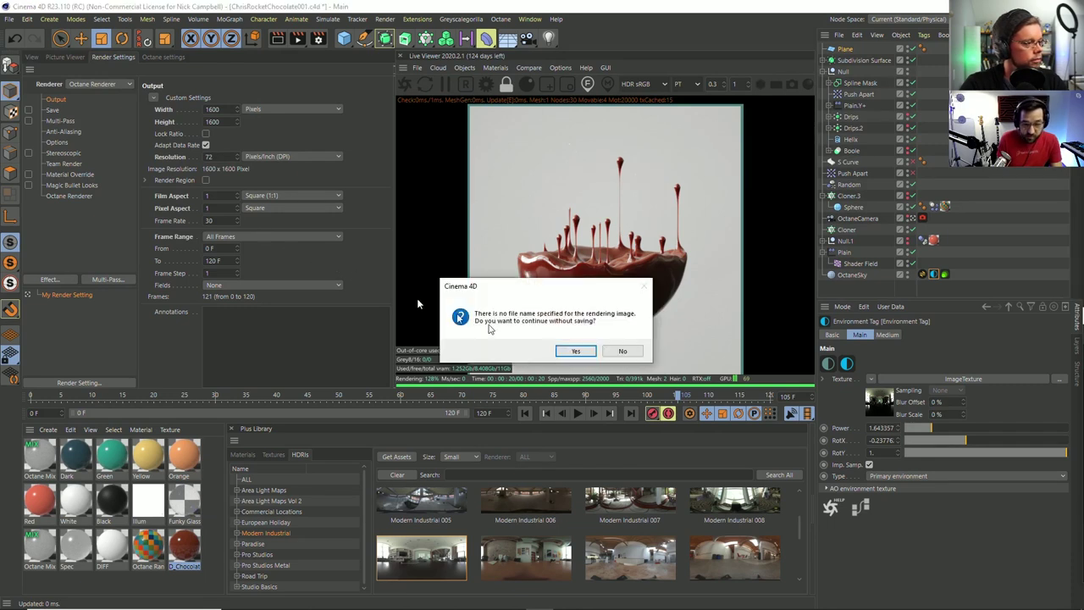
pyautogui.click(576, 352)
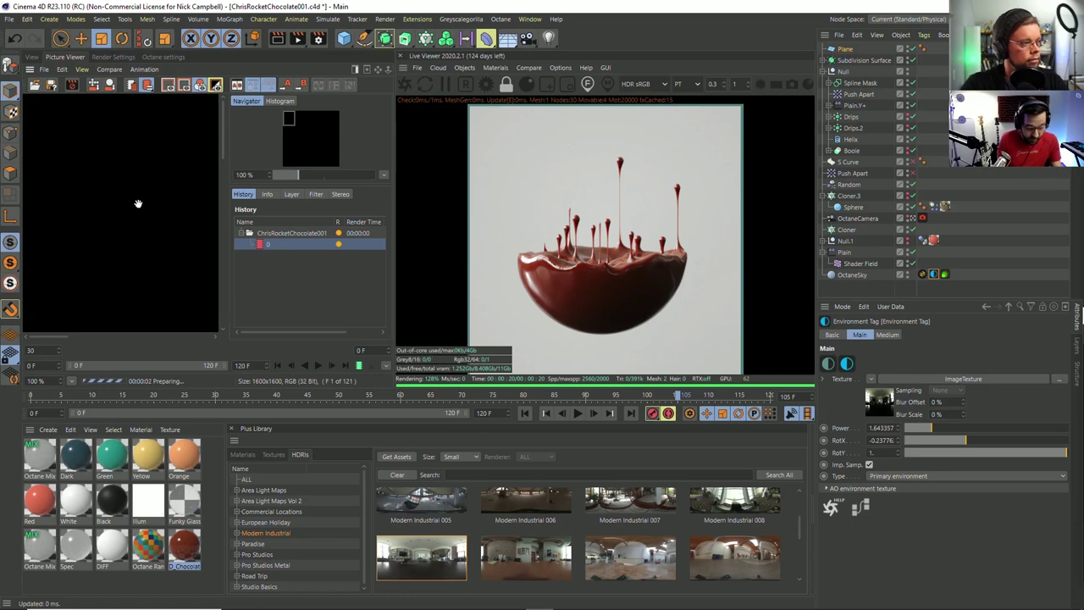
pyautogui.hotkey('ctrl', 'Tab')
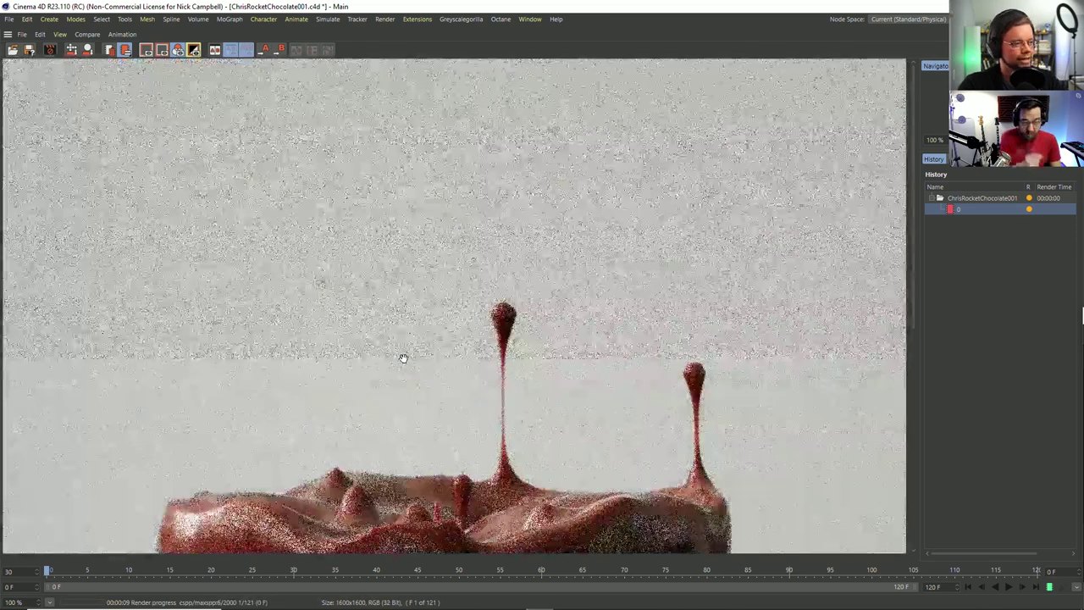
pyautogui.moveTo(439, 412); pyautogui.dragTo(431, 274)
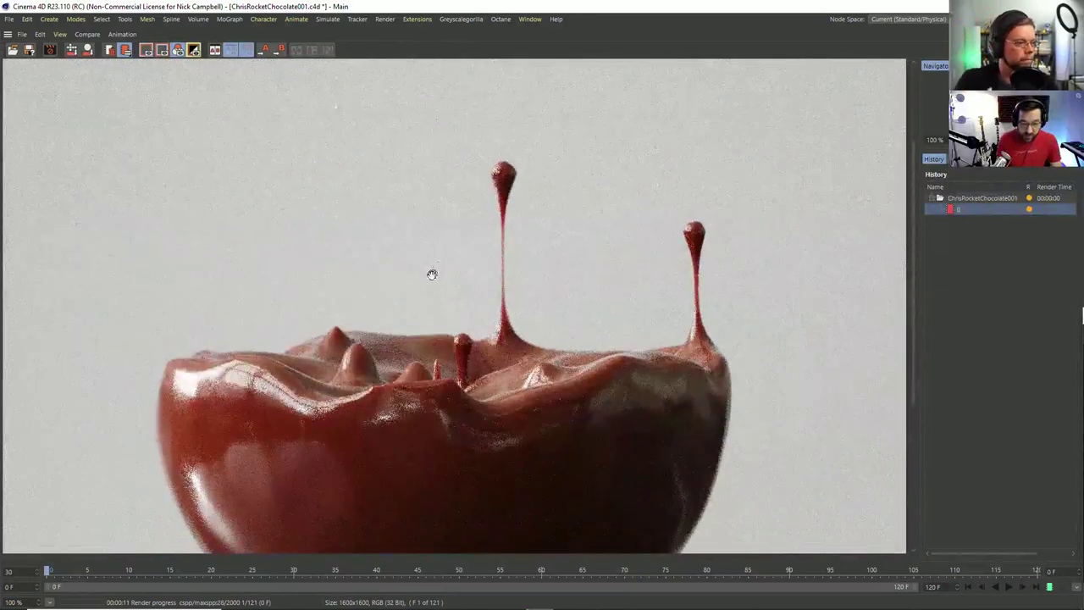
pyautogui.scroll(-3, 438, 281)
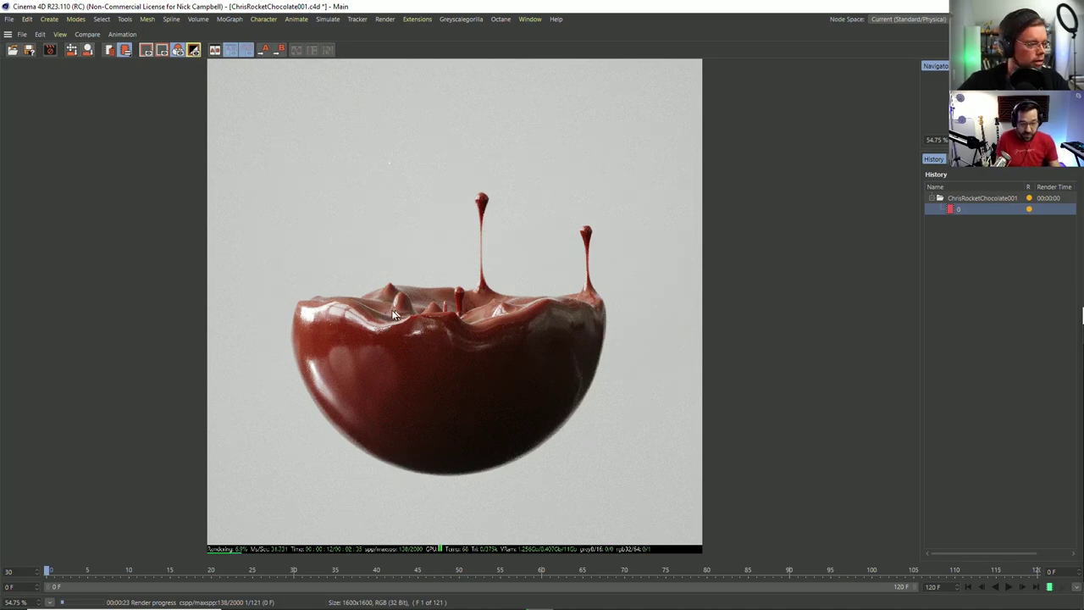
pyautogui.hotkey('ctrl', 'Tab')
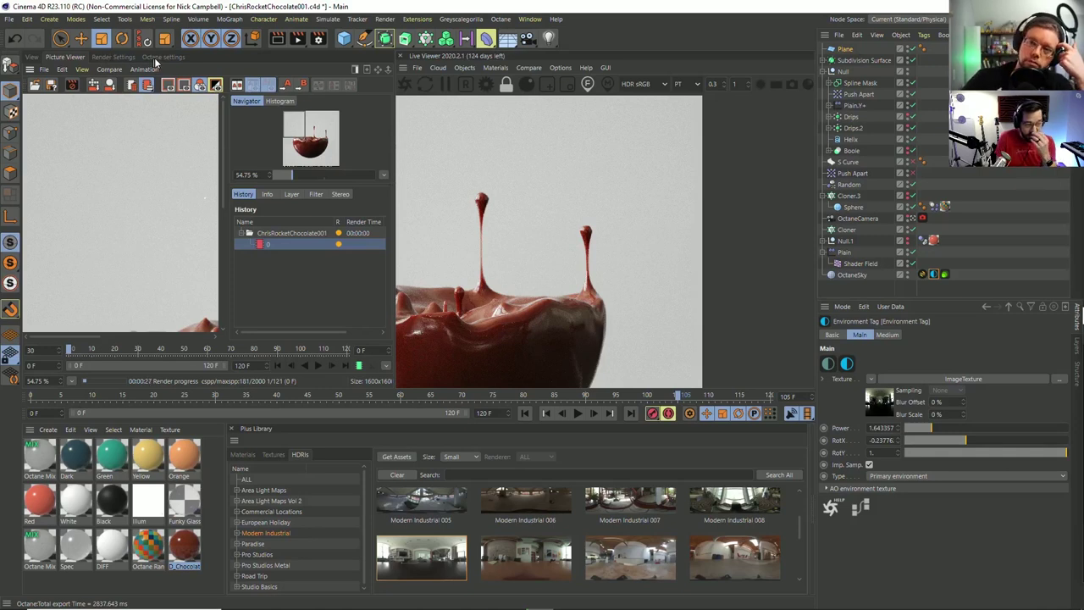
# Set the render output's frame range to Current Frame.
pyautogui.click(117, 56)
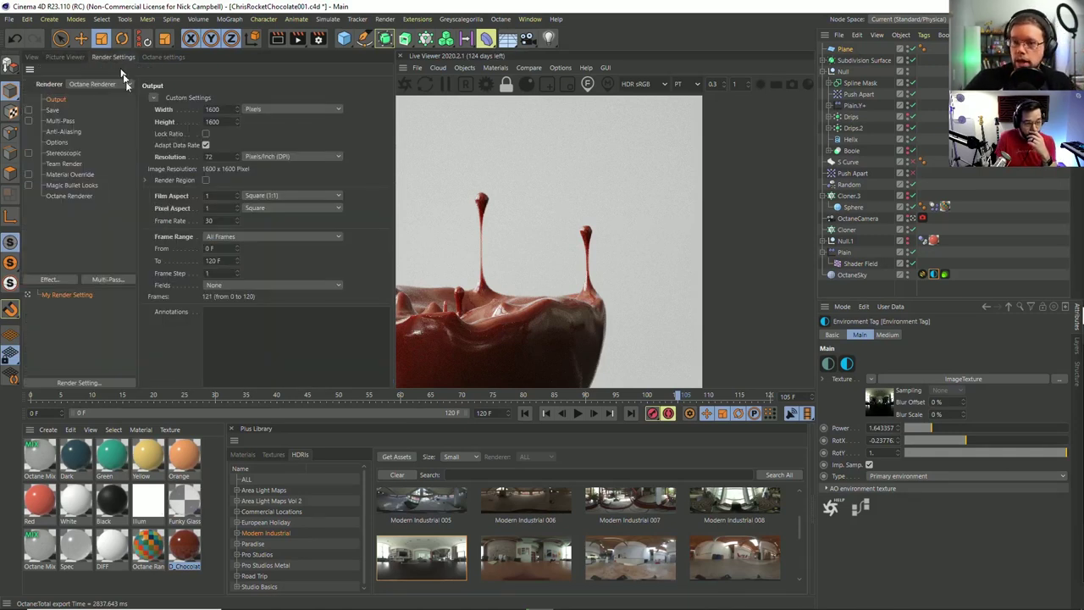
pyautogui.click(220, 237)
pyautogui.click(231, 260)
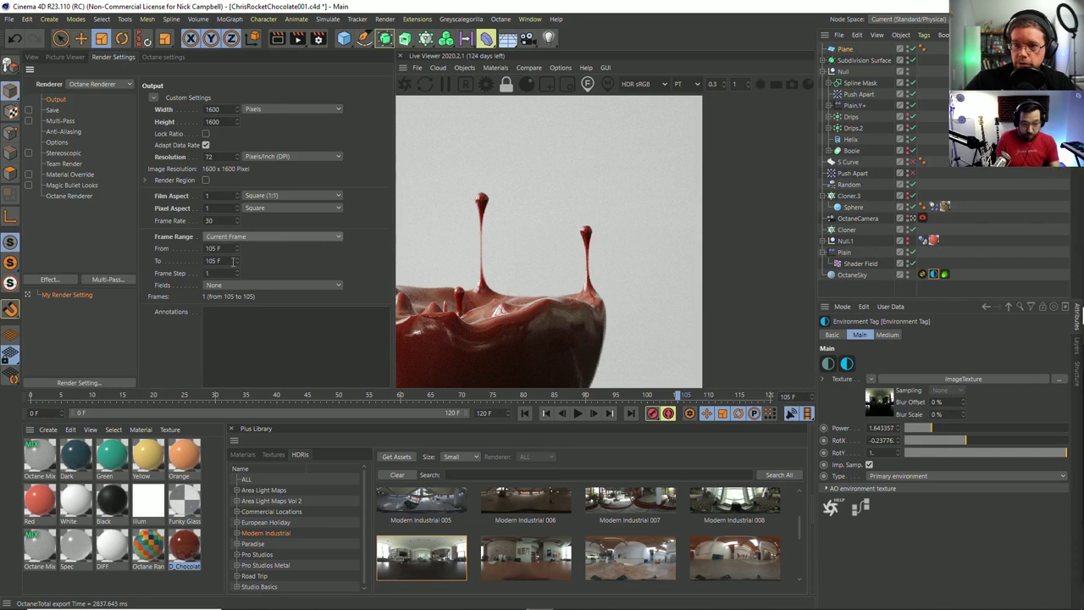
# Stop the running render and start a new Picture Viewer render of frame 105.
pyautogui.hotkey('shift', 'r')
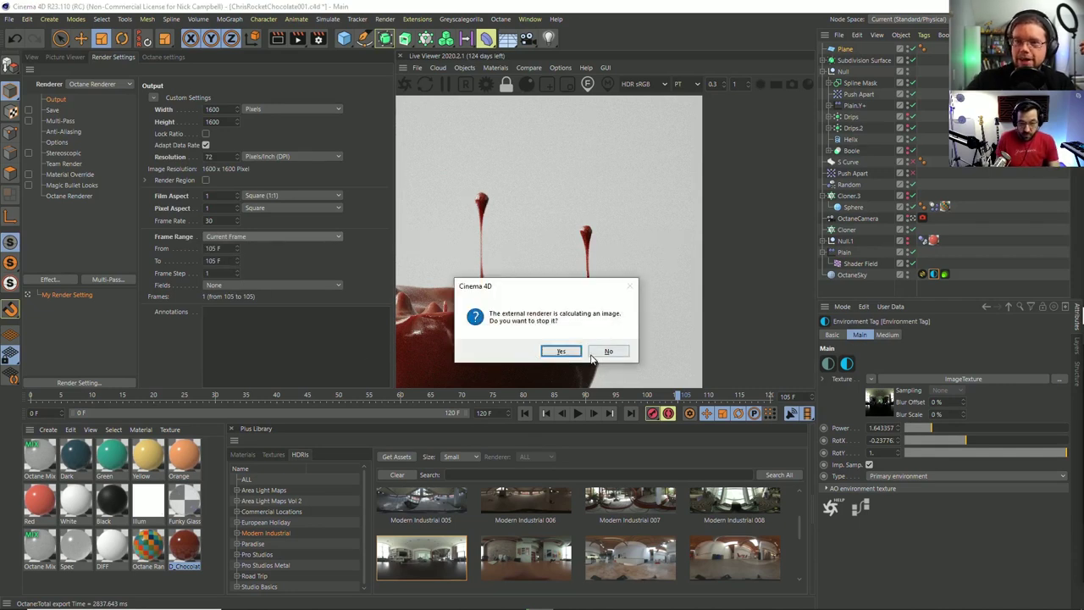
pyautogui.click(562, 352)
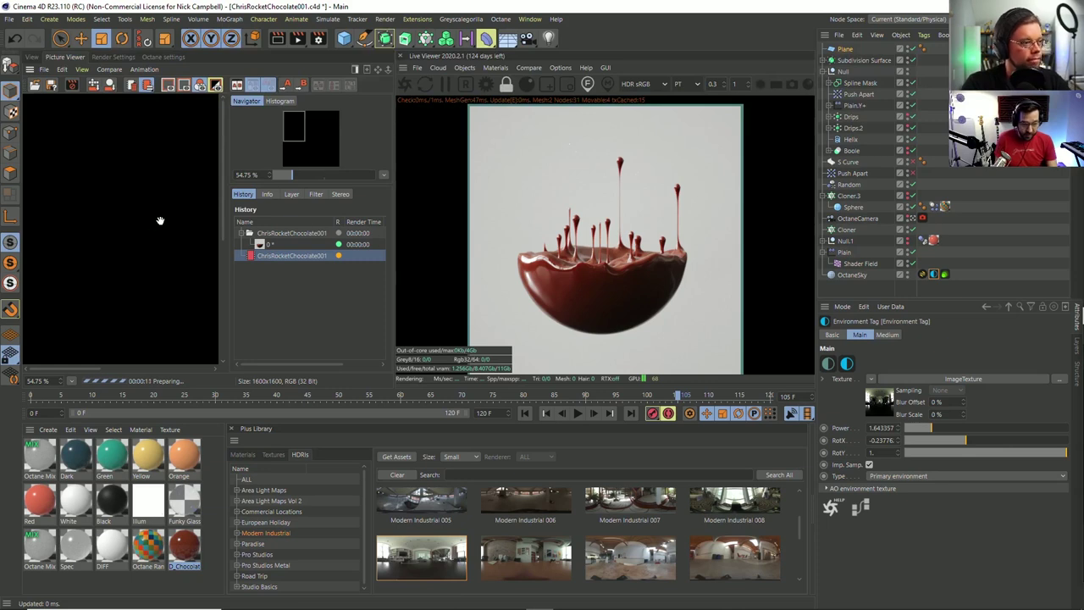
pyautogui.hotkey('ctrl', 'Tab')
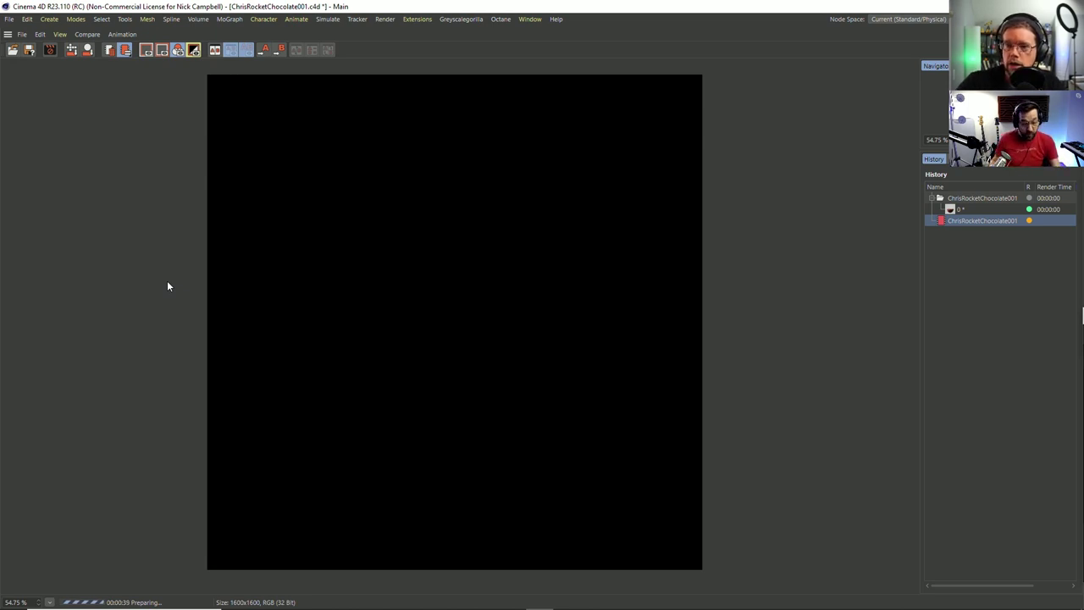
pyautogui.hotkey('ctrl', 'Tab')
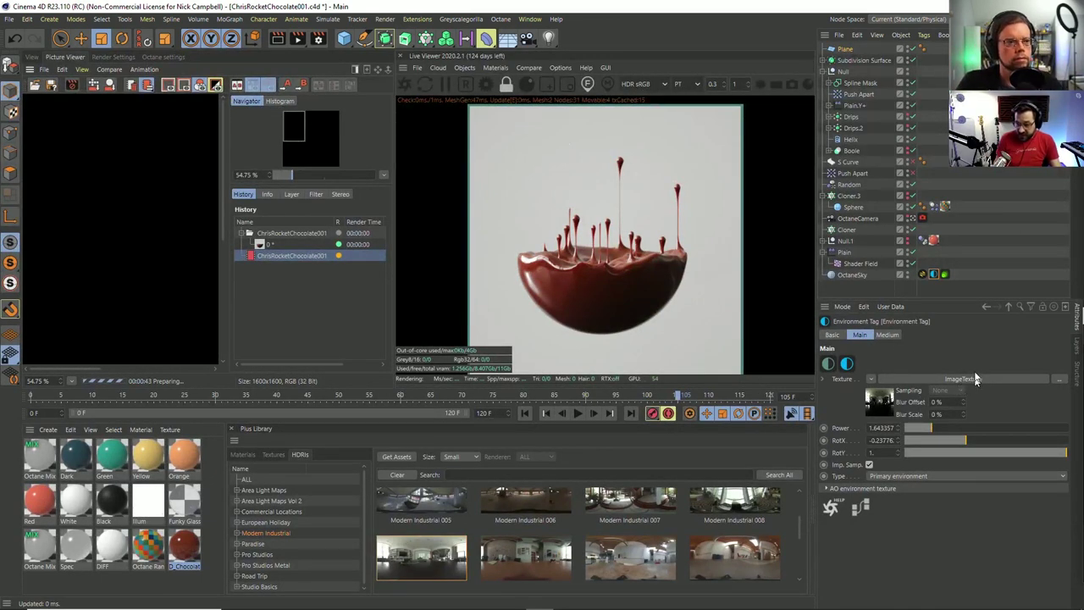
# Reveal the LUT file name at the end of the Octane camera's custom LUT path.
pyautogui.click(922, 218)
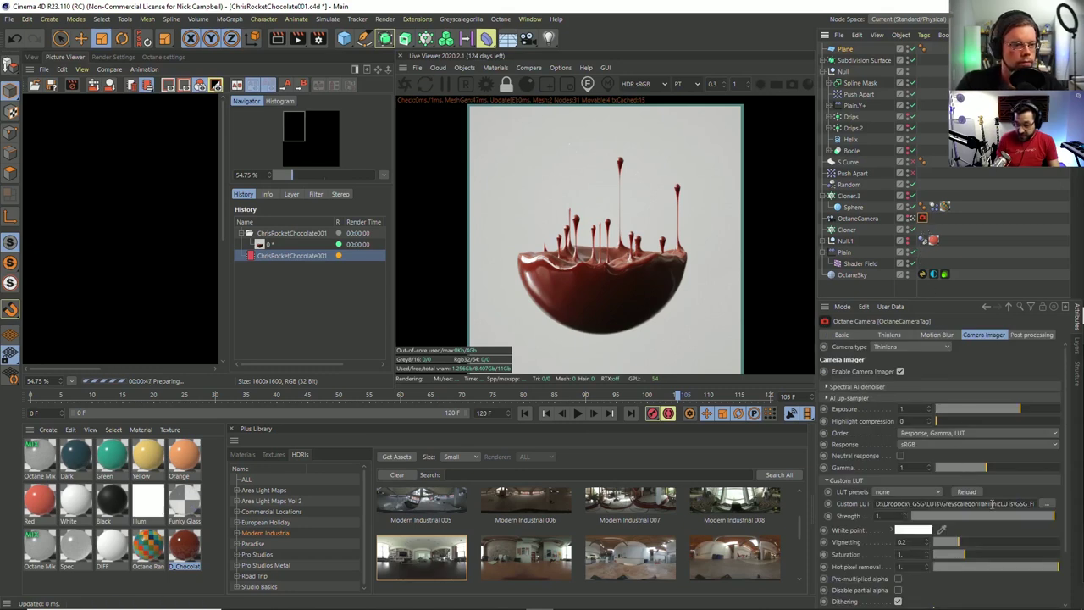
pyautogui.moveTo(1010, 505); pyautogui.dragTo(1040, 505)
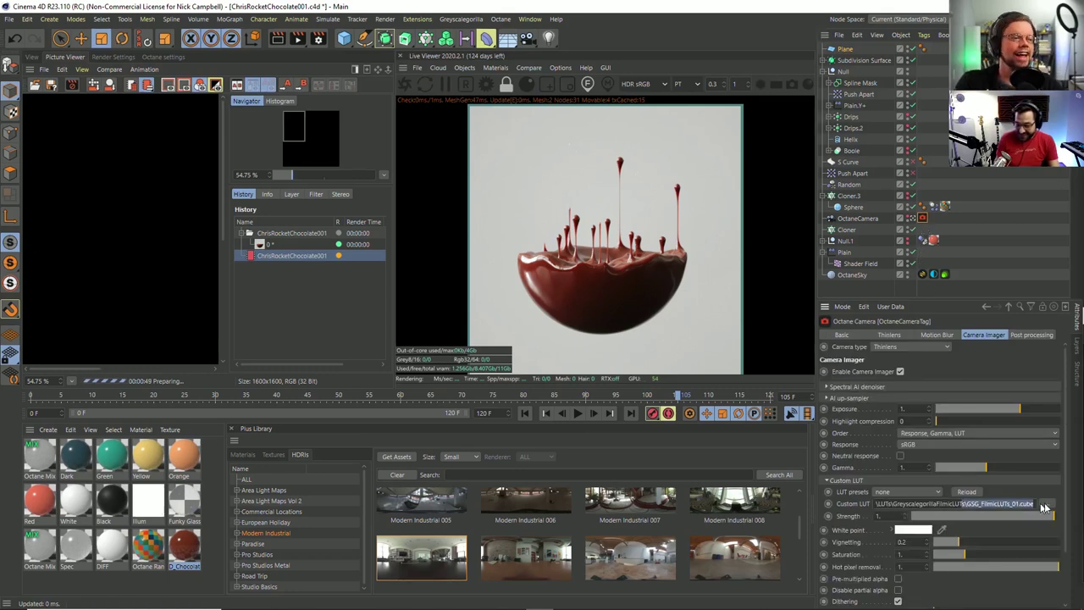
# Check the file name in the Octane camera's custom LUT path and look through the available LUT presets.
pyautogui.click(973, 504)
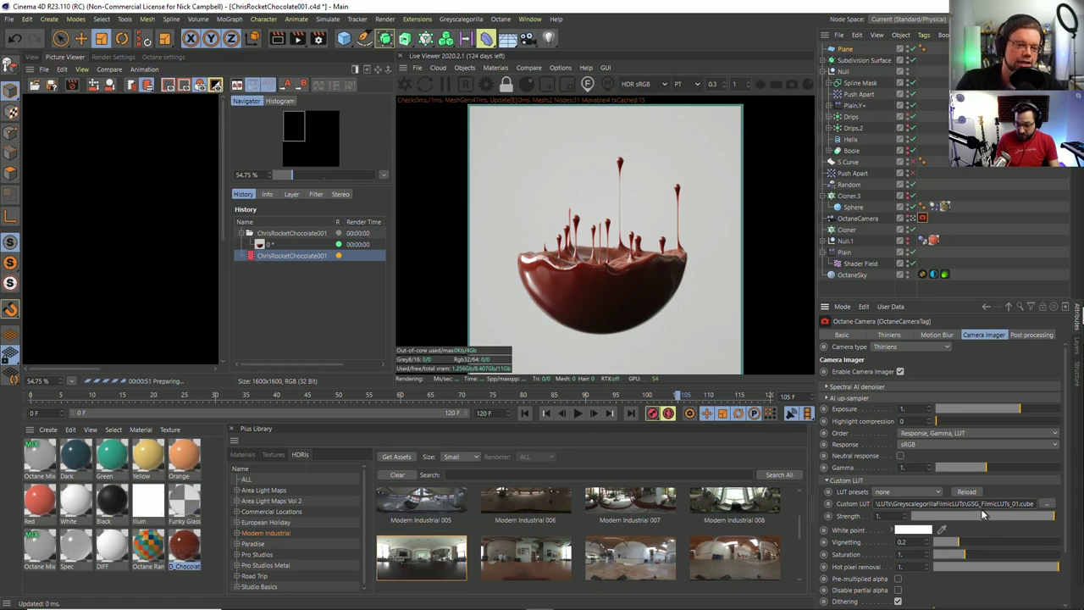
pyautogui.moveTo(980, 504); pyautogui.dragTo(1035, 505)
pyautogui.click(984, 503)
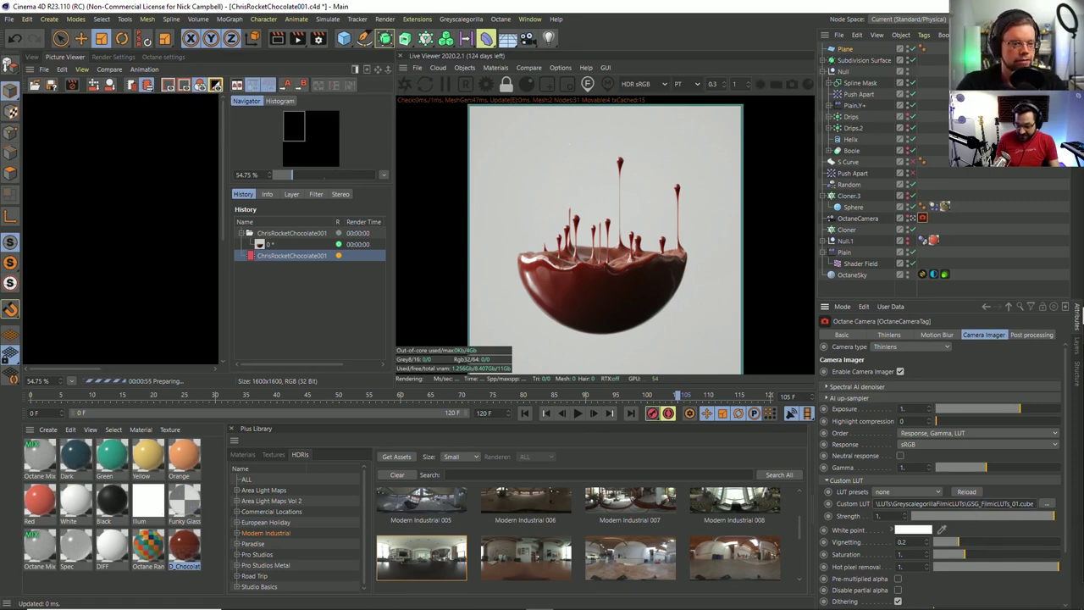
pyautogui.click(930, 504)
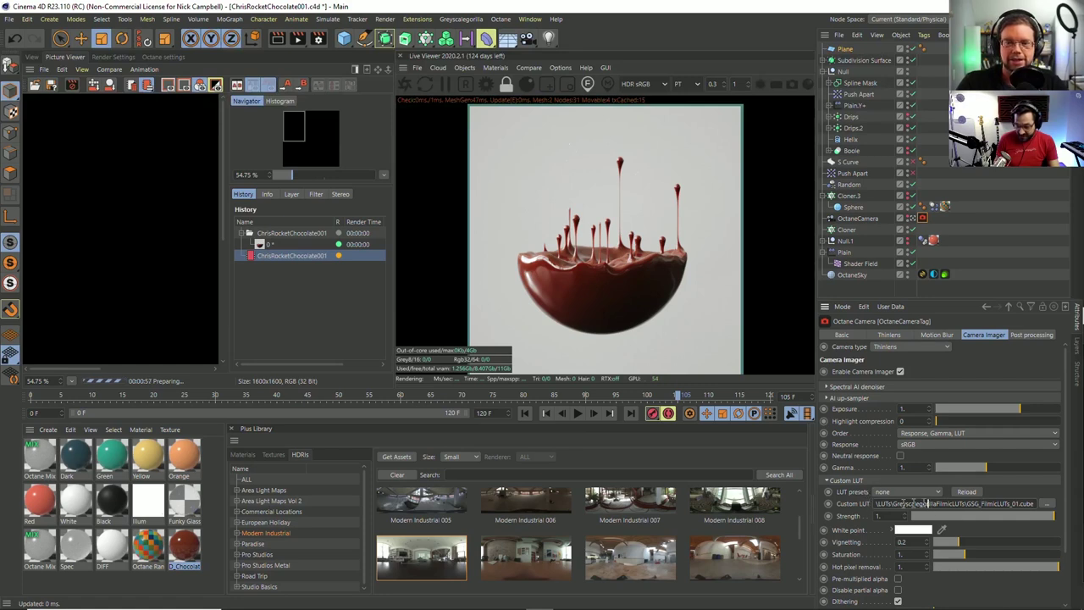
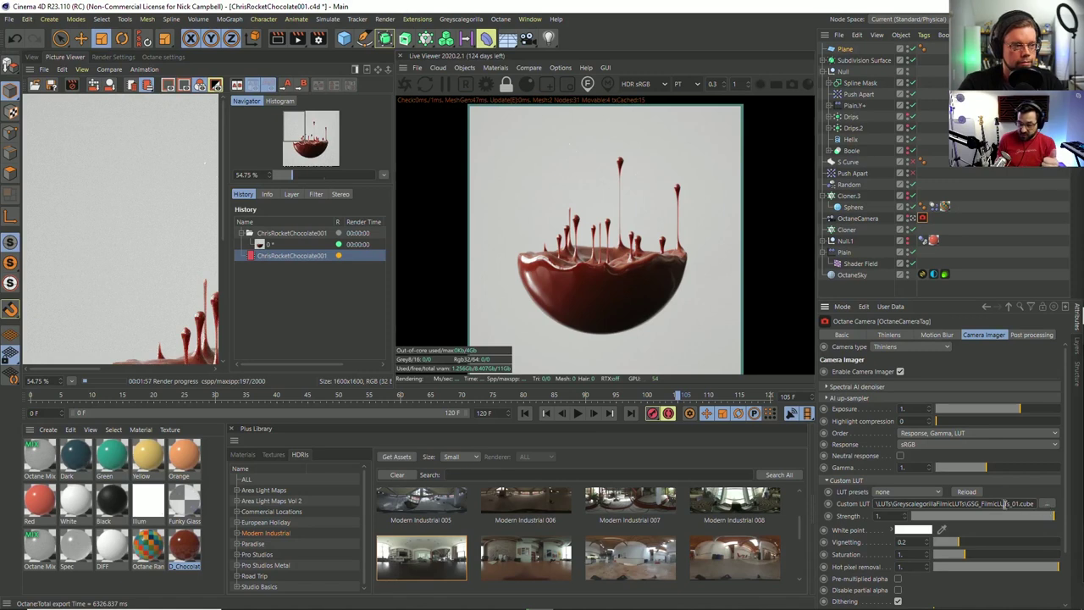
pyautogui.click(913, 491)
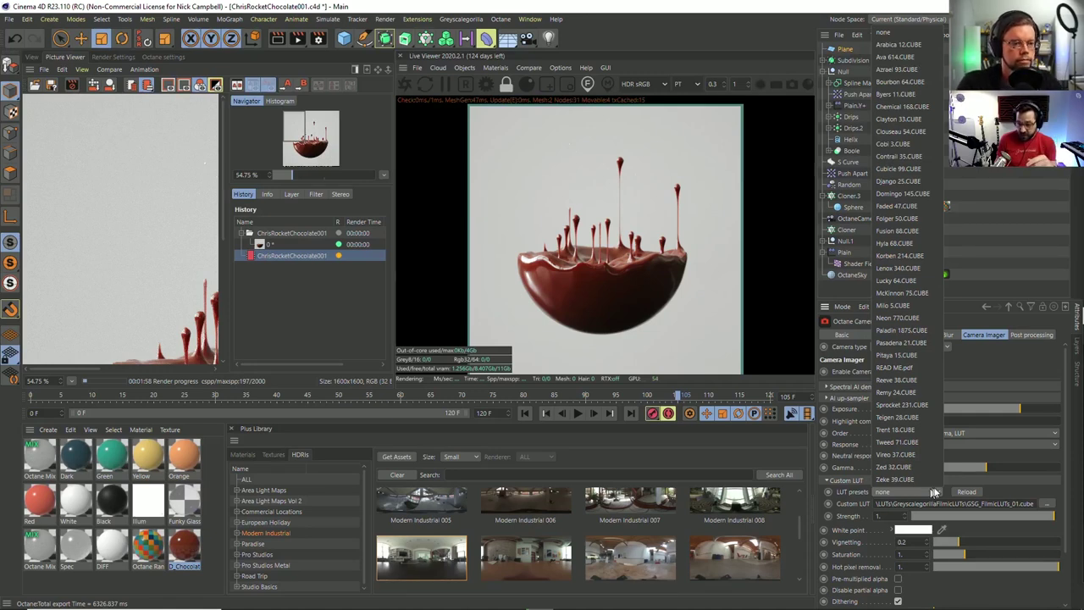
pyautogui.click(1010, 491)
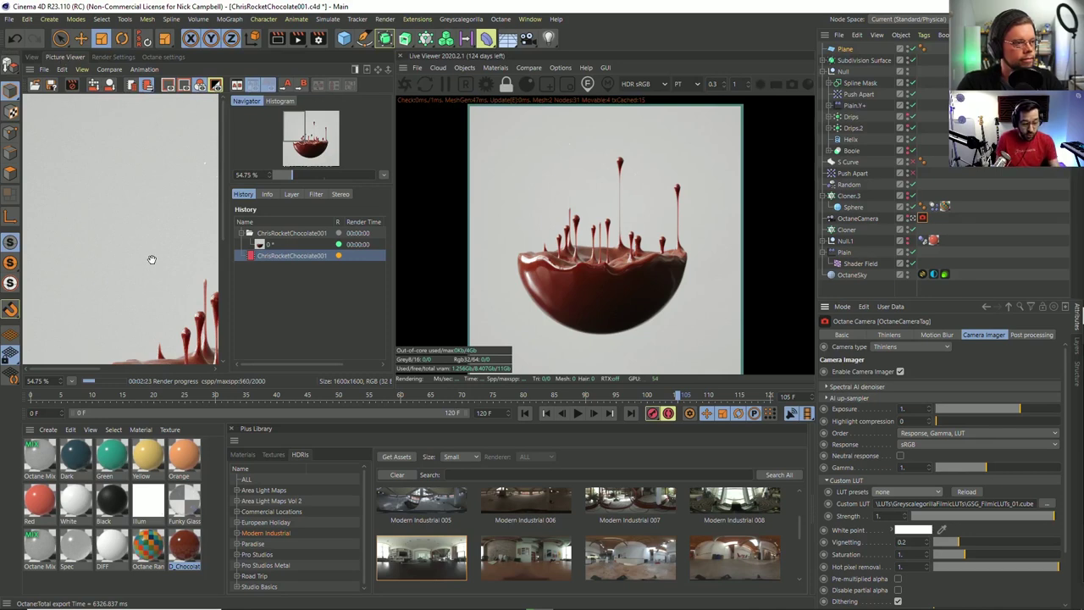
# Inspect the chocolate bowl render up close and as a whole in the enlarged Picture Viewer, and return to the working layout.
pyautogui.hotkey('ctrl', 'Tab')
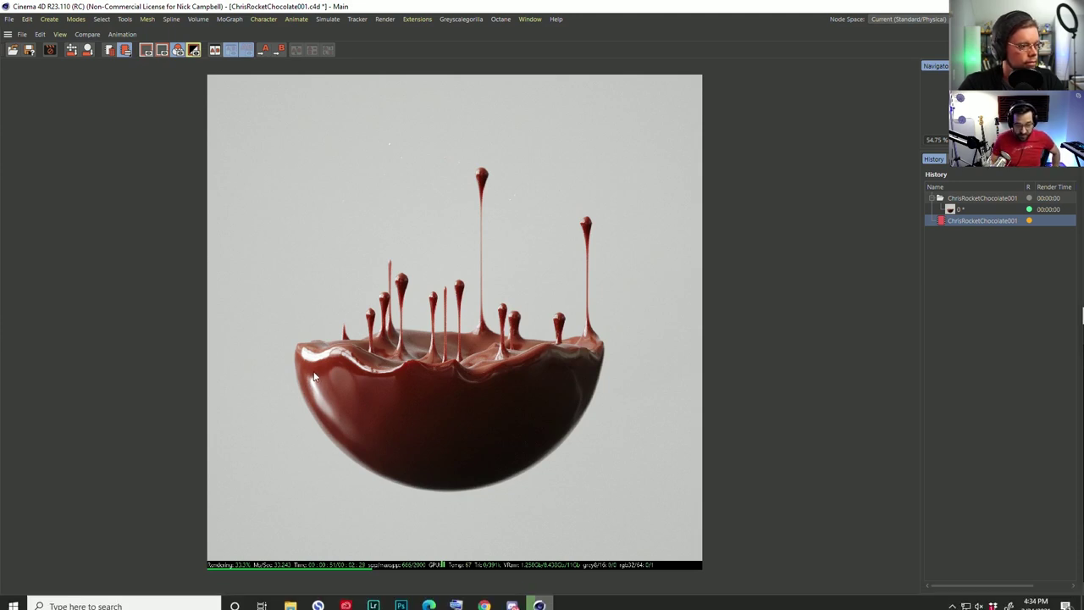
pyautogui.scroll(3, 313, 371)
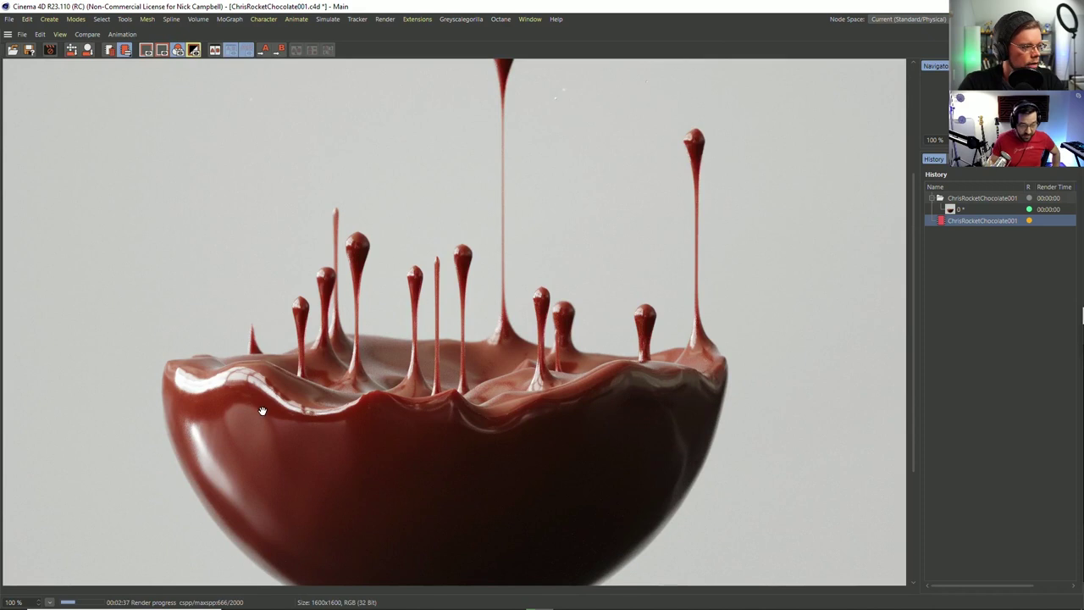
pyautogui.scroll(-2, 262, 410)
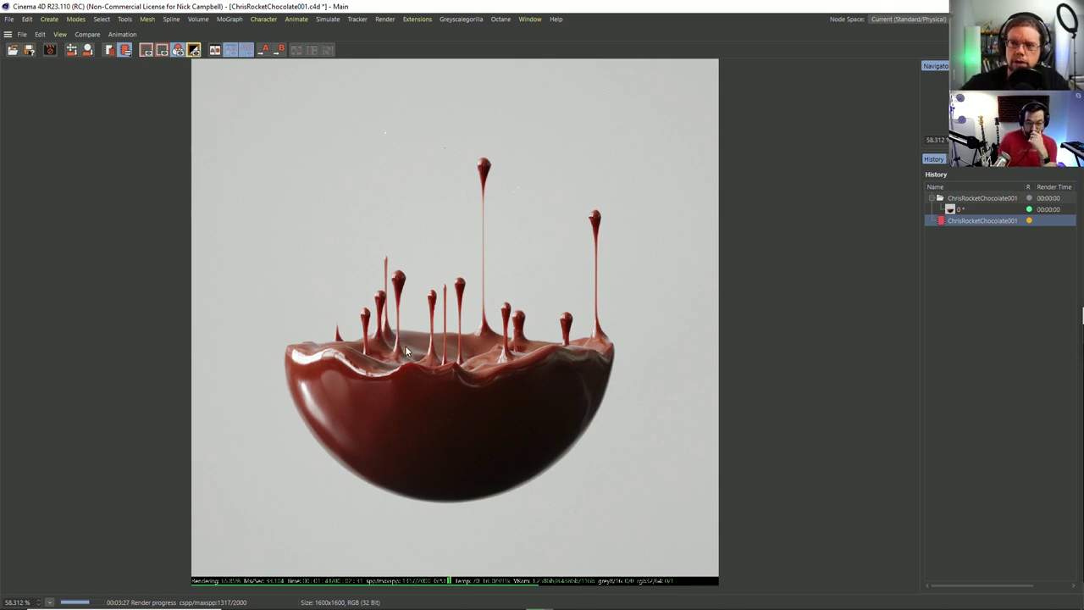
pyautogui.moveTo(694, 316)
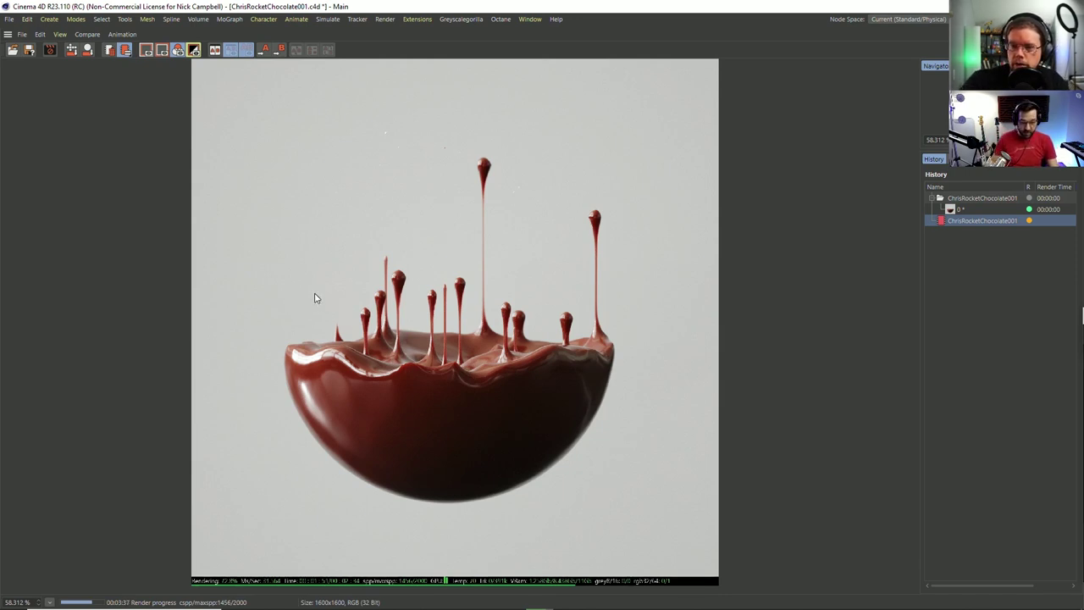
pyautogui.hotkey('ctrl', 'Tab')
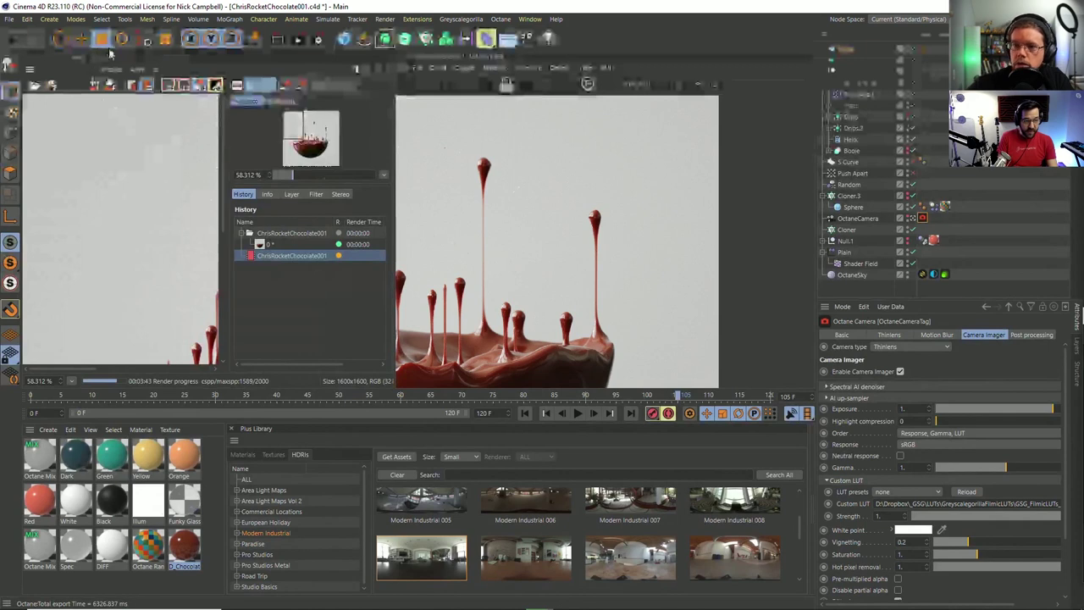
# Lower the Pathtracing Max. samples in the Octane settings for faster rendering.
pyautogui.click(110, 53)
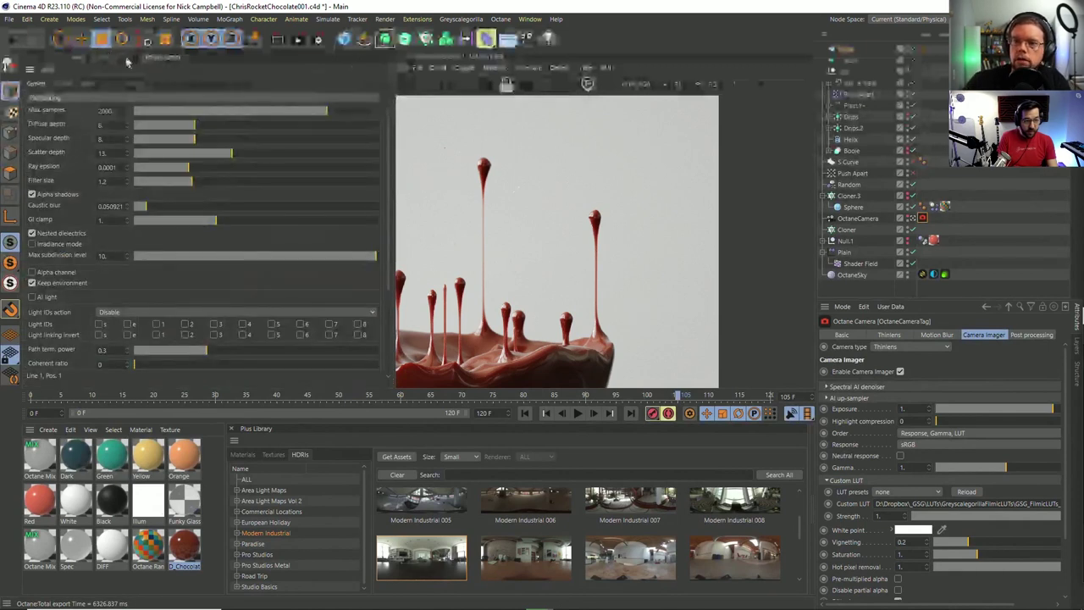
pyautogui.click(133, 61)
pyautogui.click(154, 62)
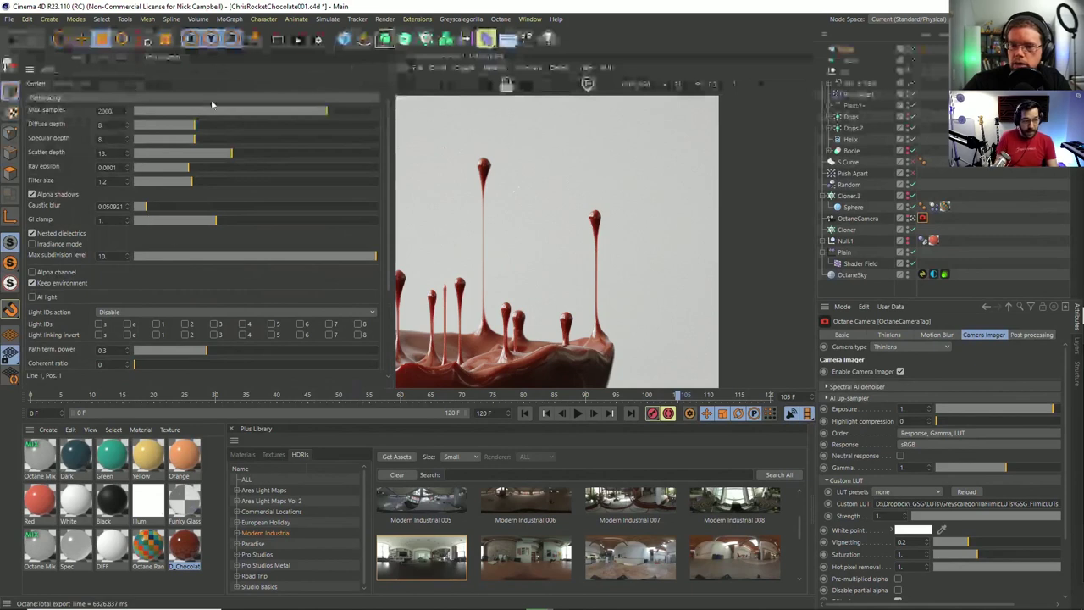
pyautogui.doubleClick(117, 111)
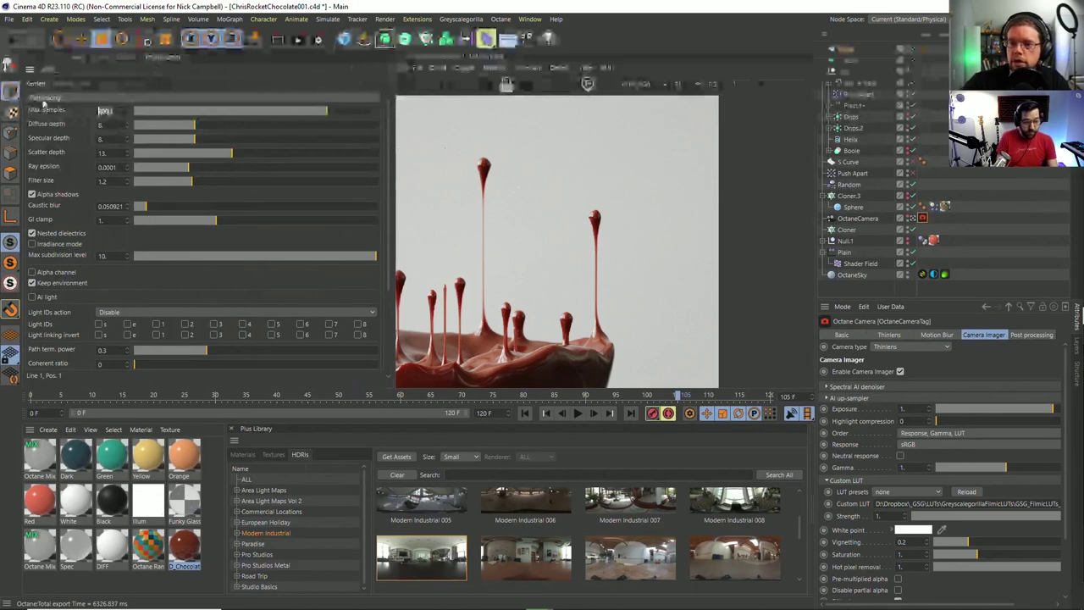
pyautogui.write('50')
pyautogui.press('Return')
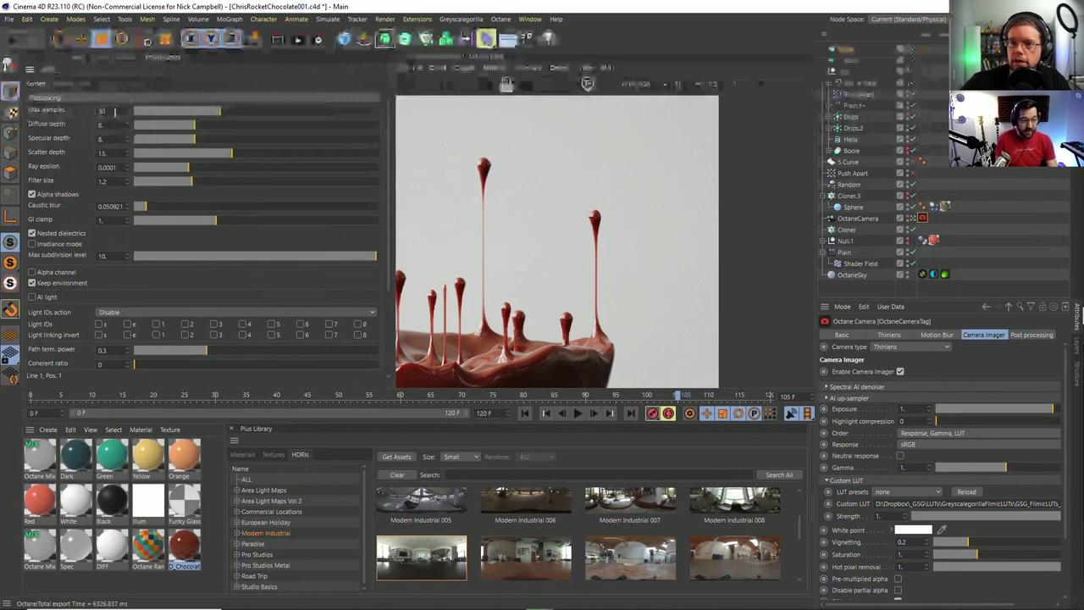
pyautogui.doubleClick(114, 111)
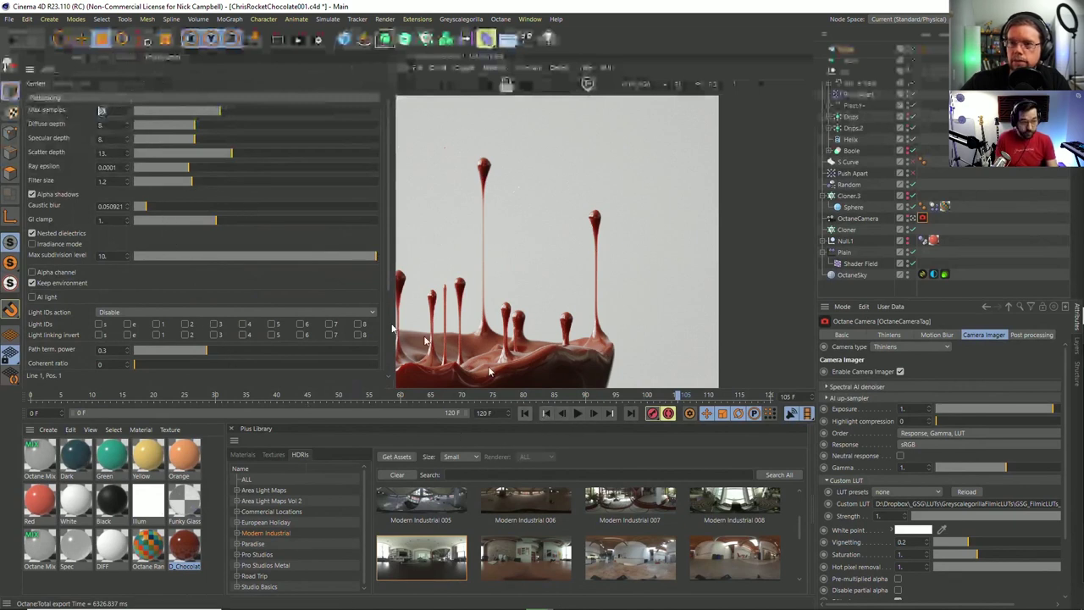
# Go to frame 0 and set the render output size to 1000 x 1000 pixels.
pyautogui.click(107, 68)
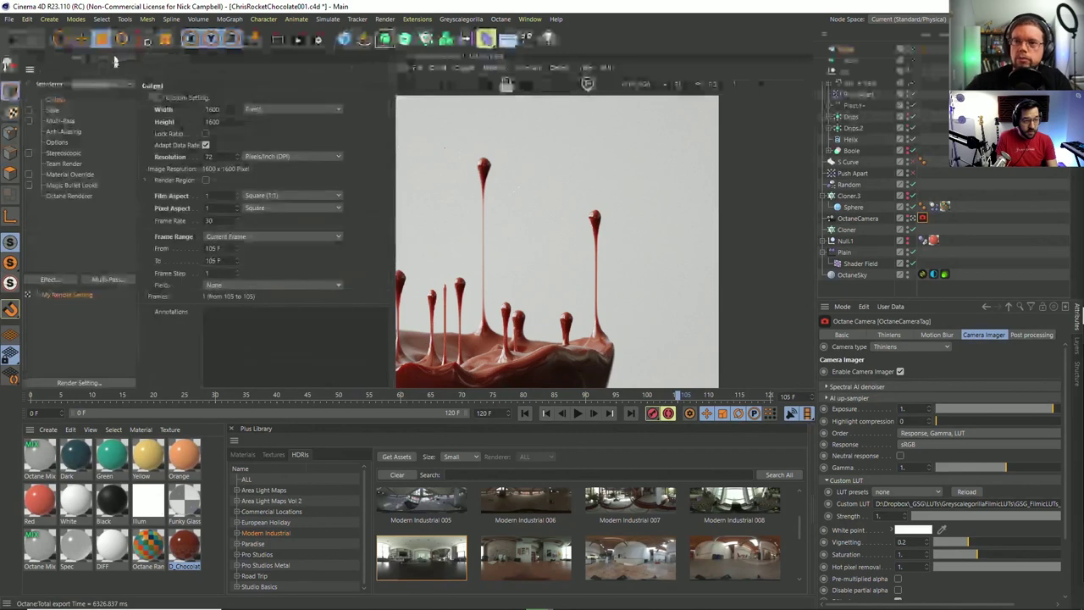
pyautogui.click(525, 414)
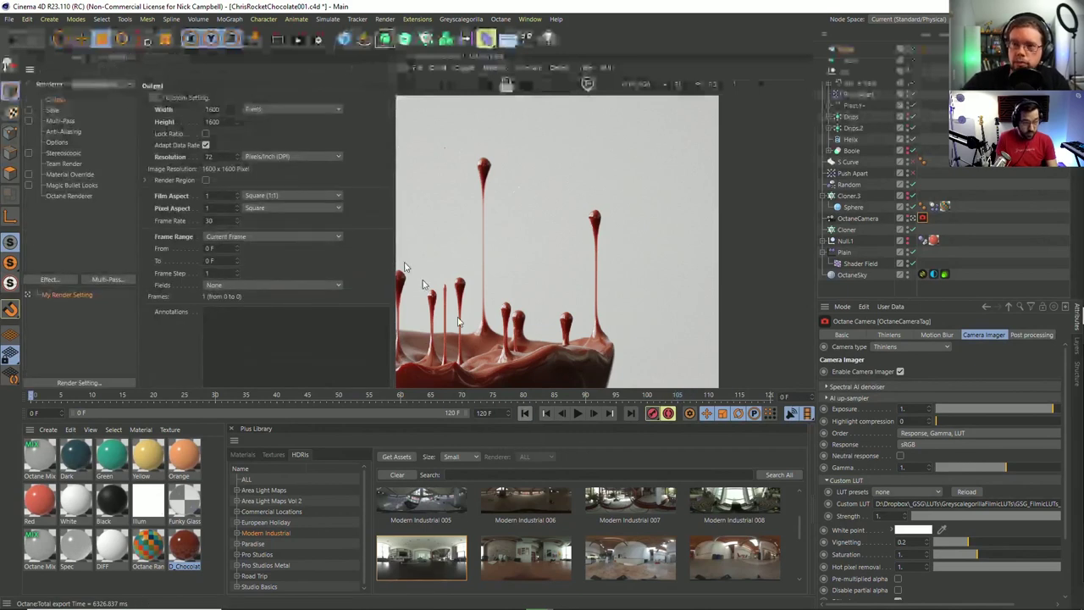
pyautogui.doubleClick(219, 109)
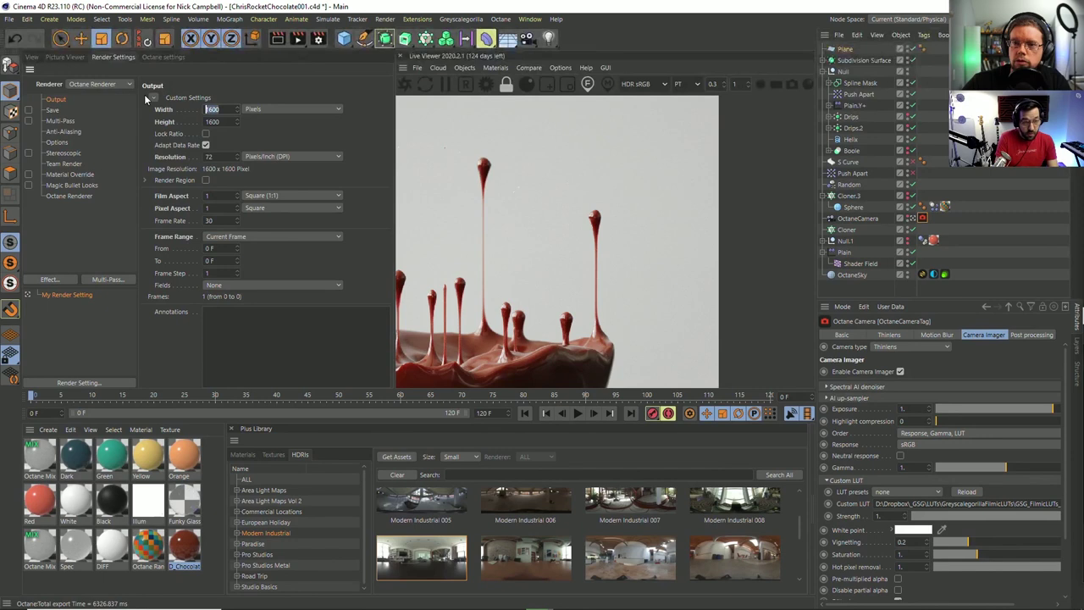
pyautogui.write('1')
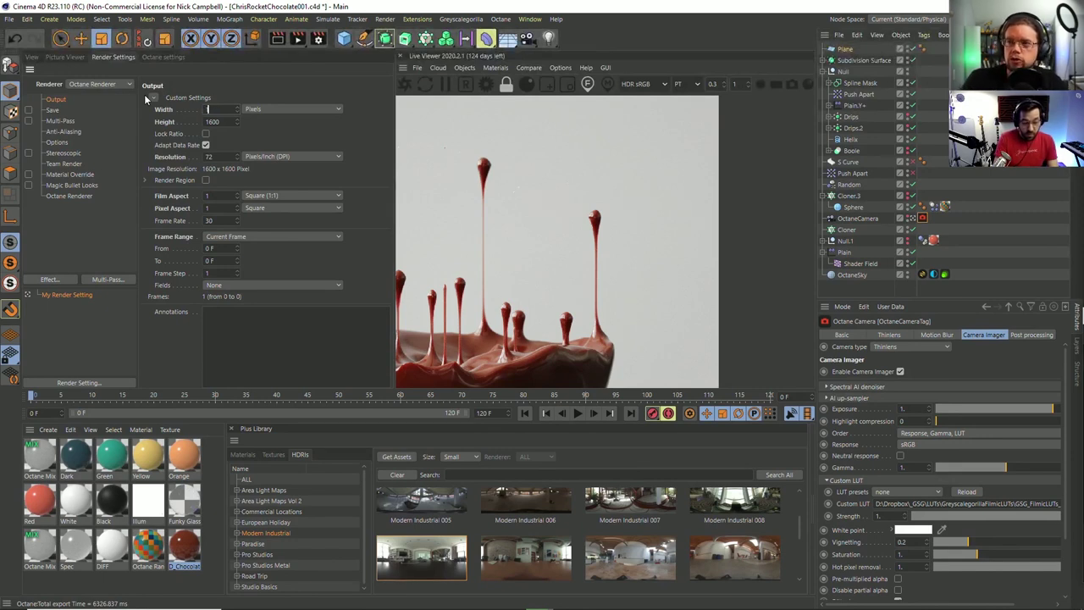
pyautogui.write('81000')
pyautogui.press('Tab')
pyautogui.write('1000')
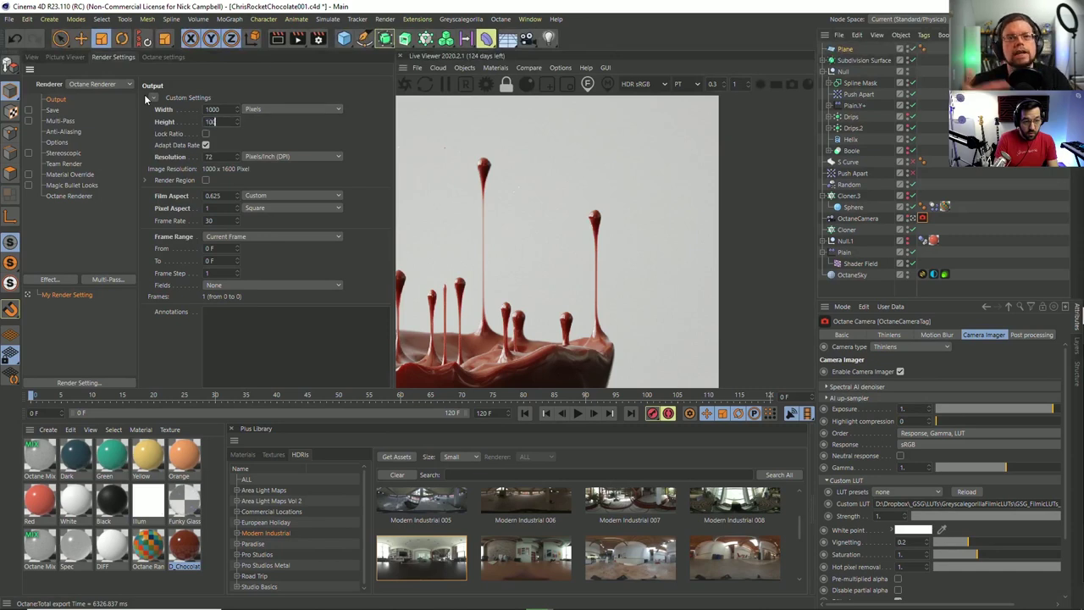
pyautogui.press('Return')
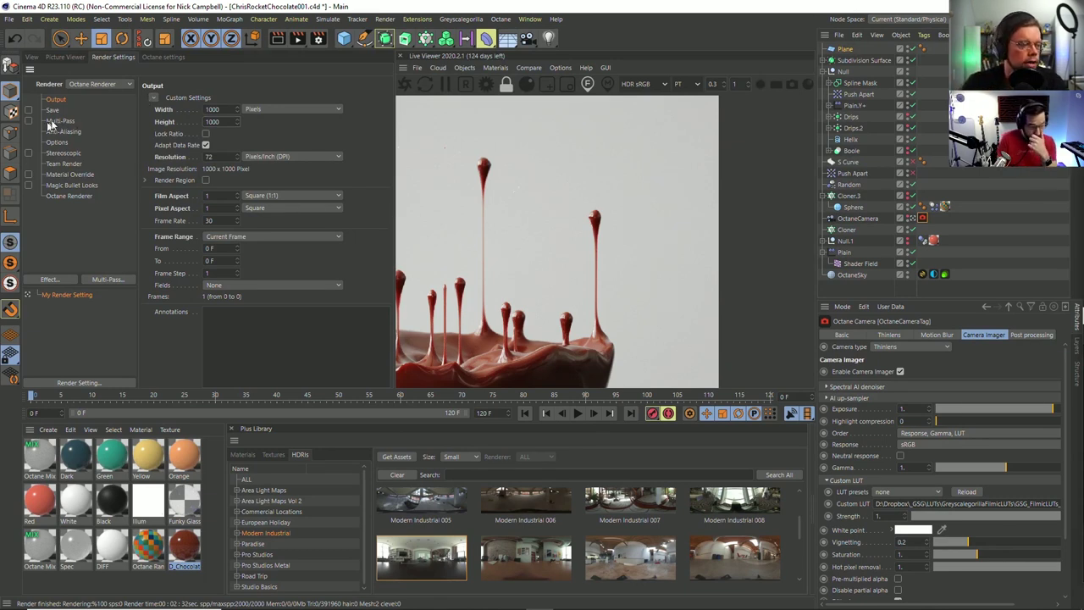
# Check the completed still in the Picture Viewer, and save the project.
pyautogui.click(60, 56)
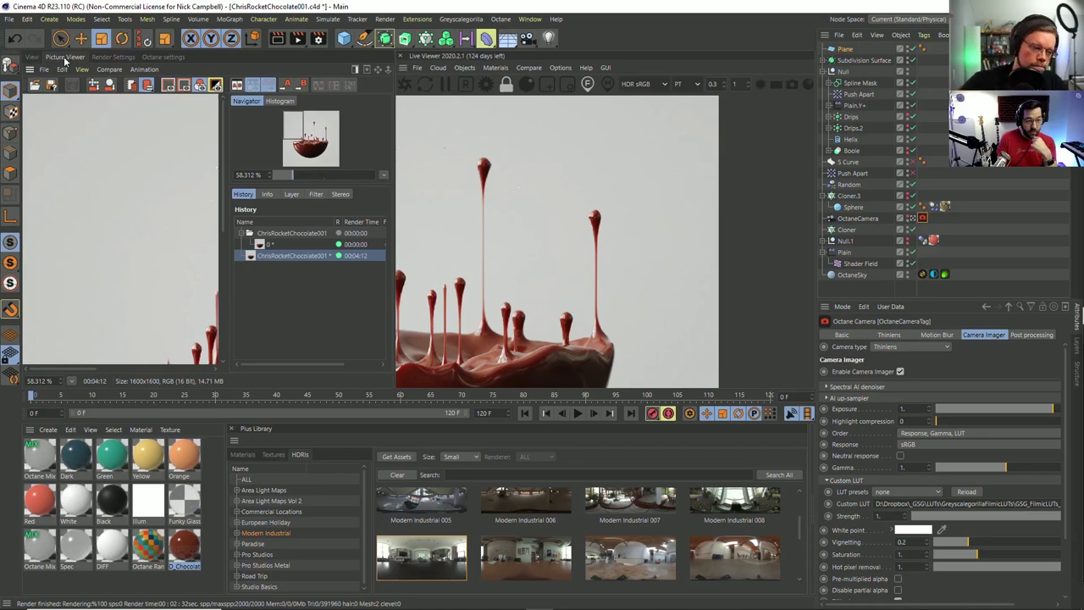
pyautogui.click(109, 57)
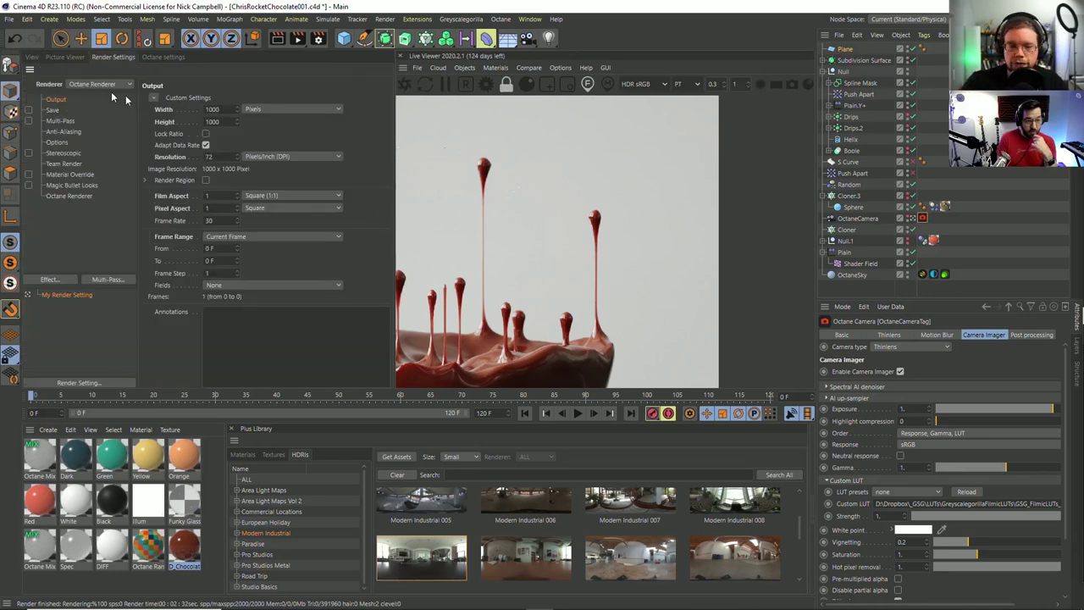
pyautogui.click(10, 19)
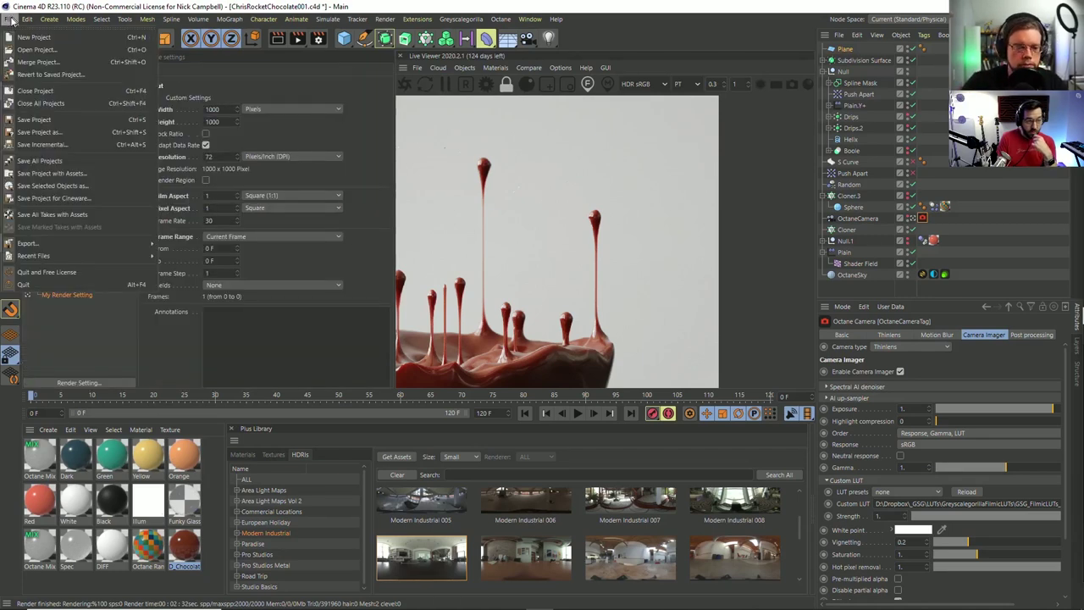
pyautogui.click(44, 121)
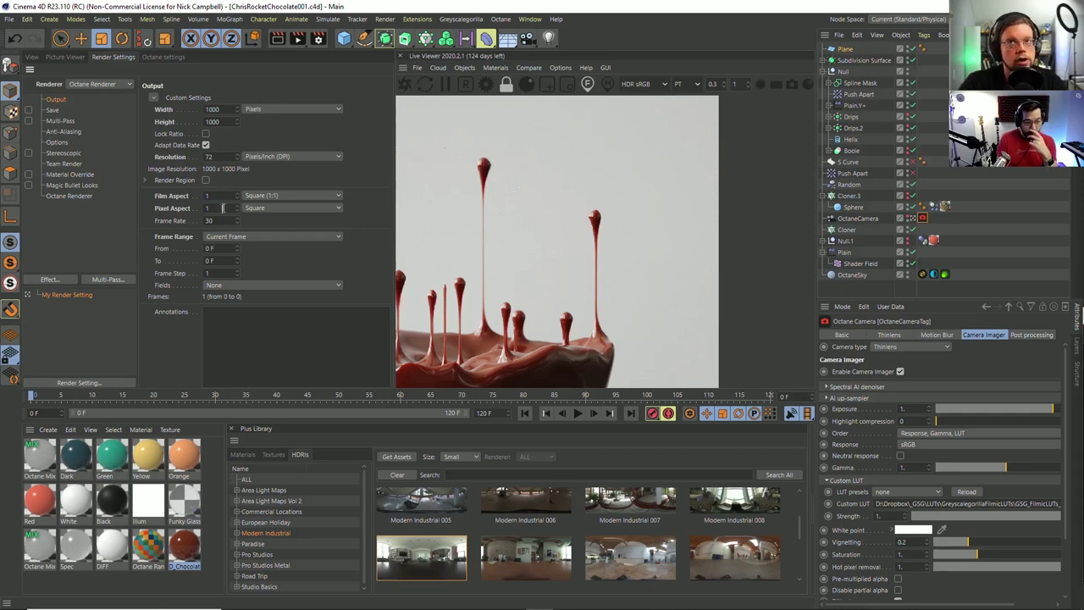
# Set the output's frame range to All Frames and render the animation to the Picture Viewer without saving.
pyautogui.click(226, 236)
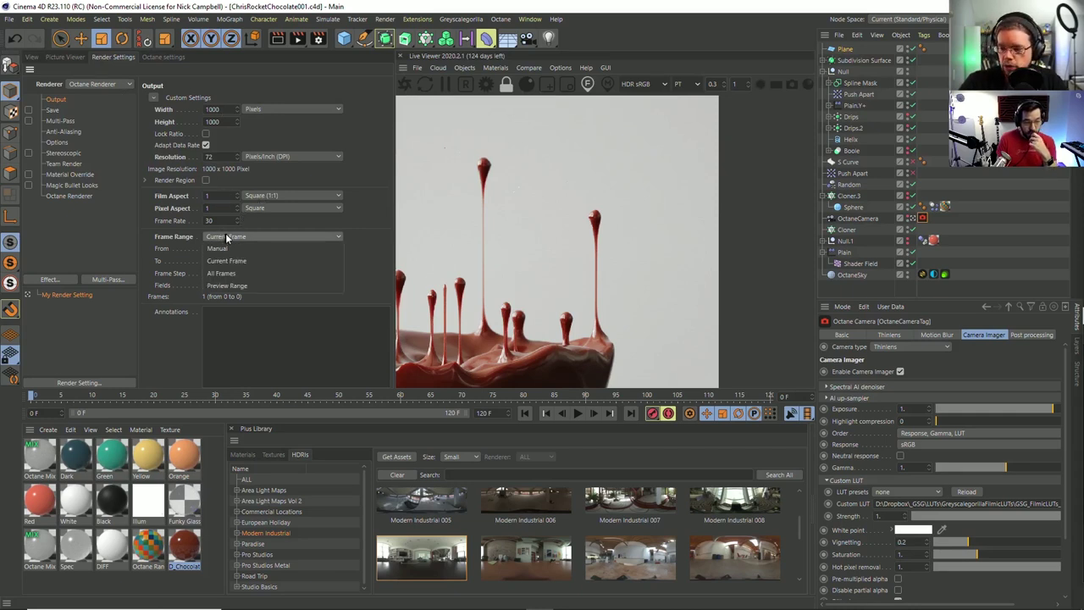
pyautogui.click(241, 273)
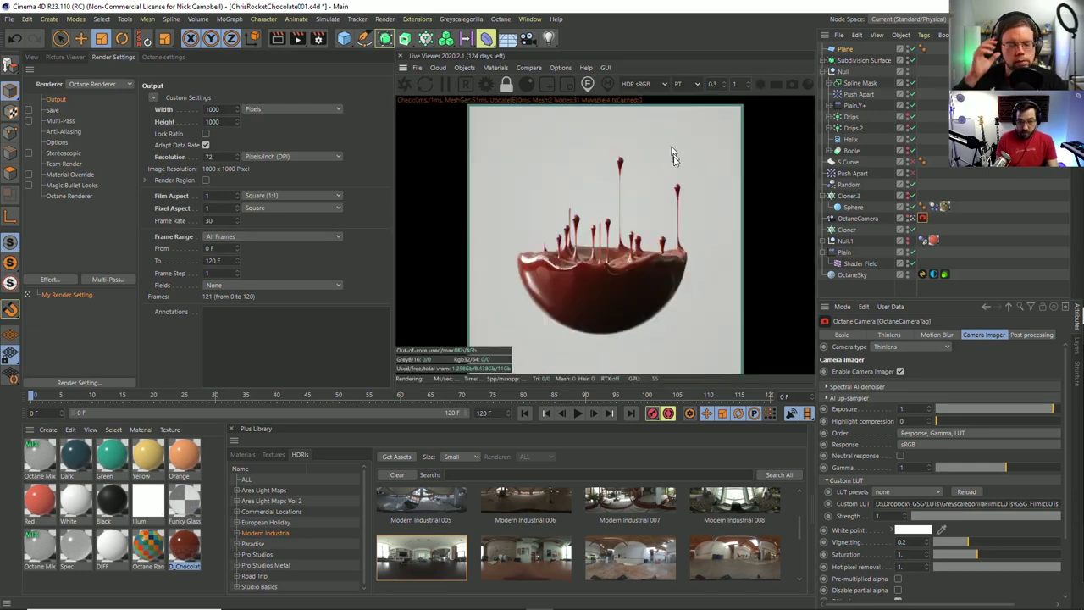
pyautogui.hotkey('shift', 'r')
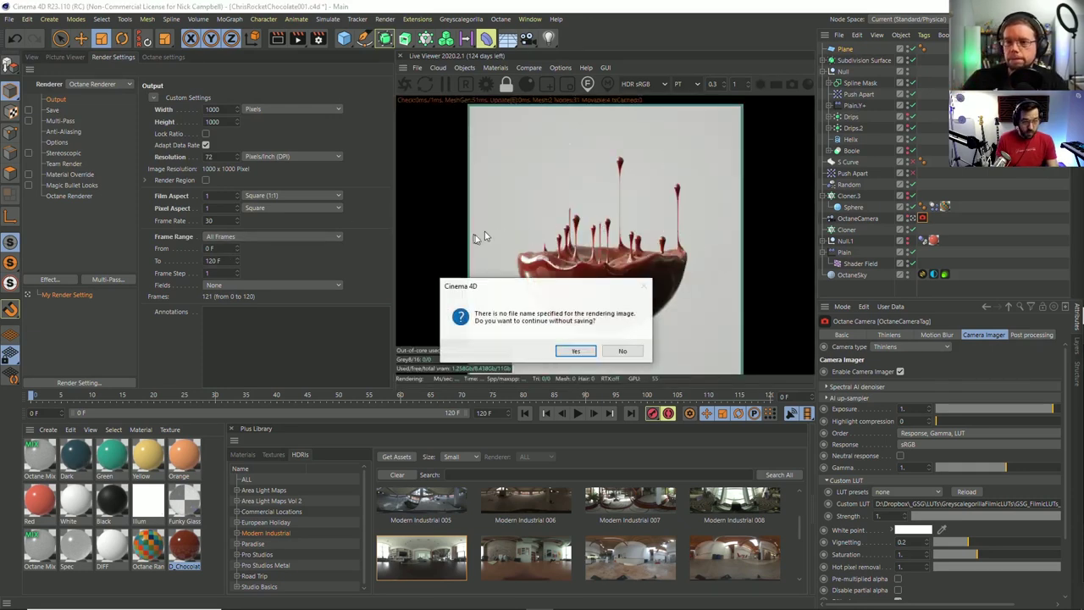
pyautogui.click(577, 351)
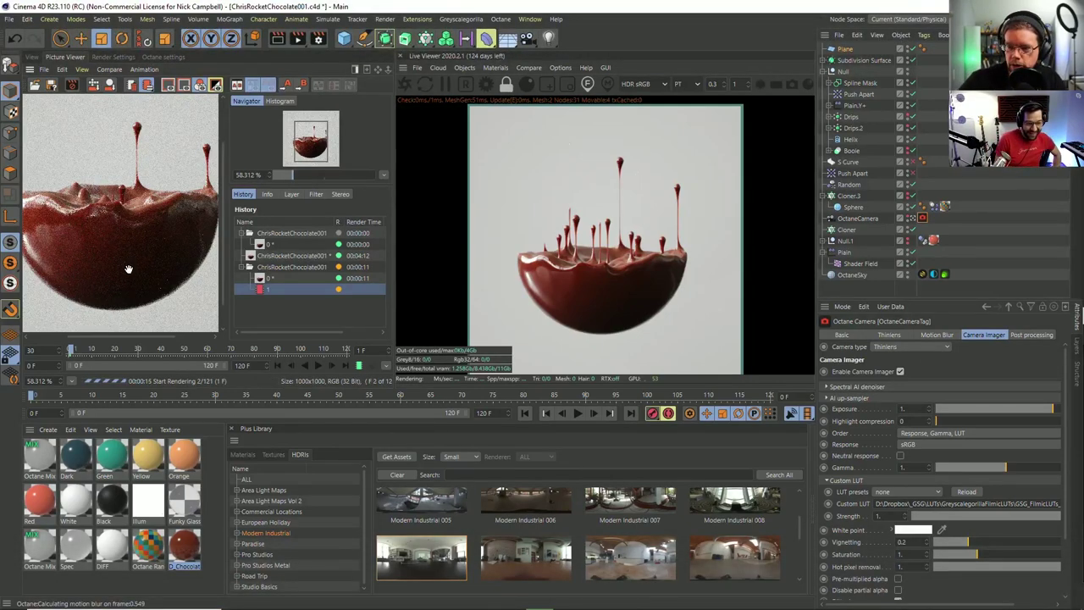
pyautogui.moveTo(130, 269); pyautogui.dragTo(150, 212)
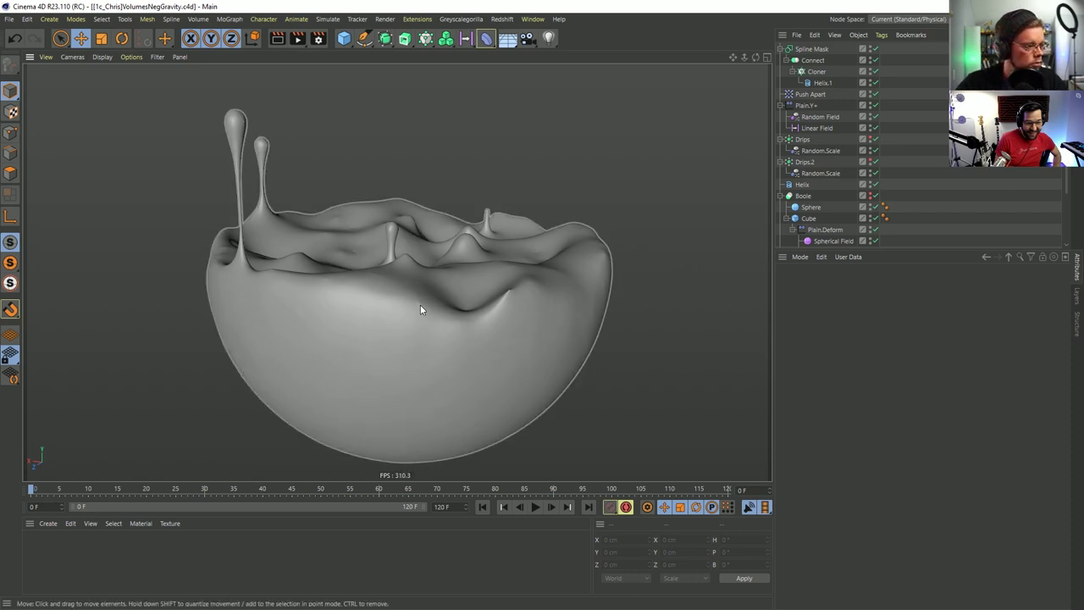
# Display mesh lines over the shaded volume bowl in the VolumesNegGravity project, and examine the surface around its wavy rim and drips.
pyautogui.moveTo(416, 304)
pyautogui.keyDown('alt'); pyautogui.mouseDown()
pyautogui.moveTo(398, 333)
pyautogui.moveTo(446, 314)
pyautogui.moveTo(411, 331)
pyautogui.moveTo(423, 307)
pyautogui.mouseUp(); pyautogui.keyUp('alt')
pyautogui.scroll(6, 531, 295)
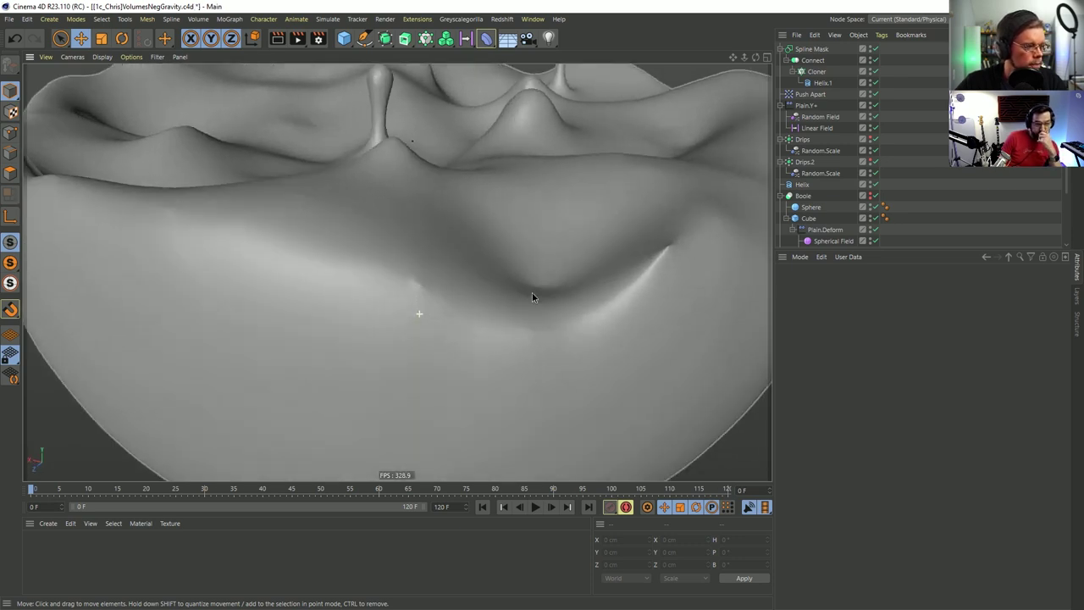
pyautogui.scroll(-6, 525, 292)
pyautogui.keyDown('alt'); pyautogui.moveTo(440, 243); pyautogui.dragTo(439, 310); pyautogui.keyUp('alt')
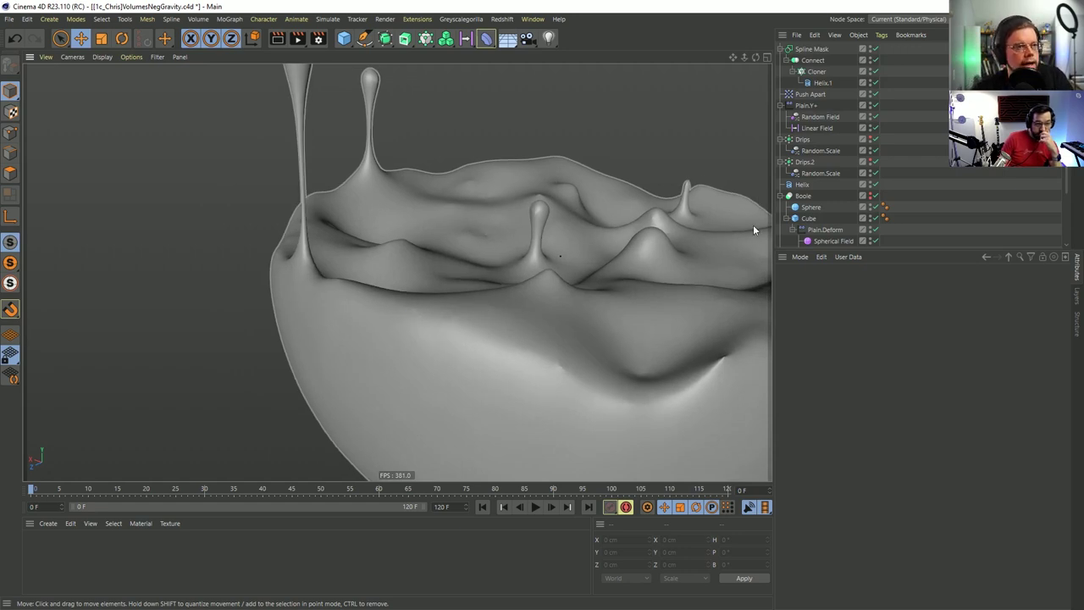
pyautogui.scroll(-3, 839, 157)
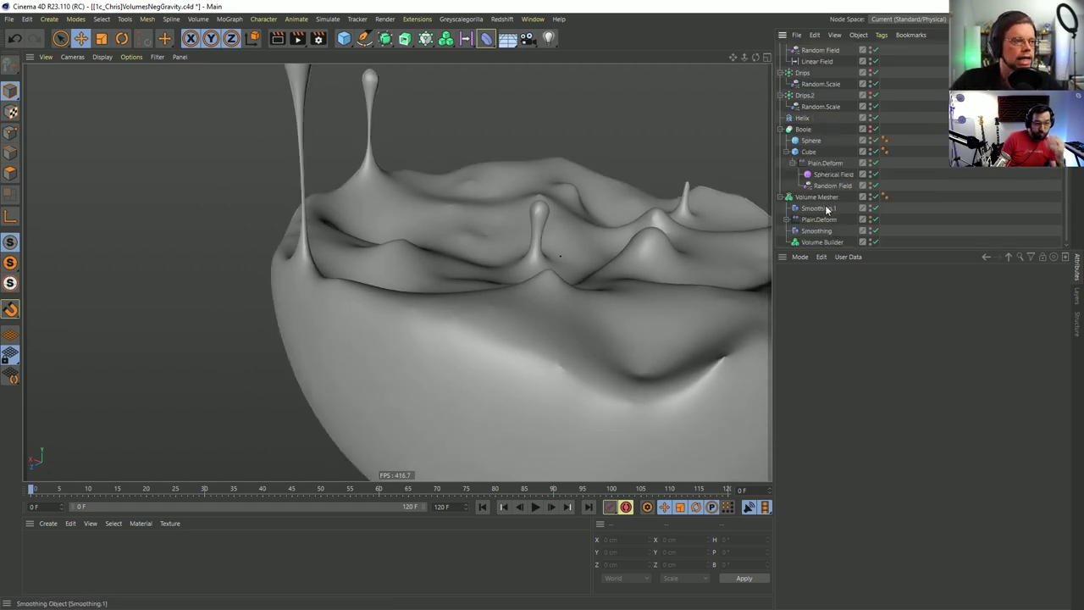
pyautogui.press('n')
pyautogui.press('b')
pyautogui.scroll(3, 554, 303)
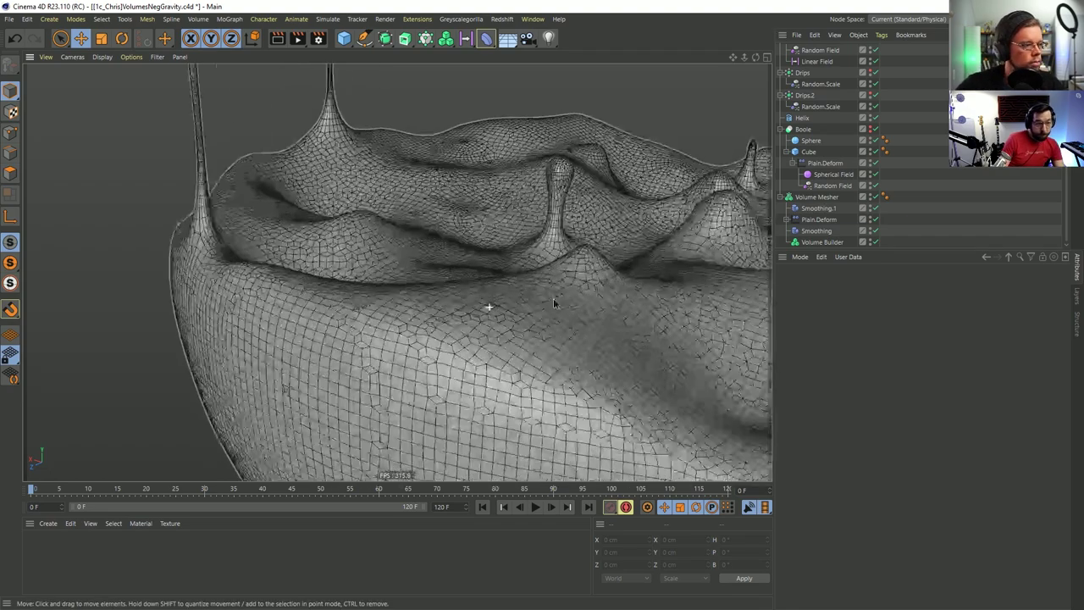
# Compare the bowl's mesh with the Volume Mesher's Smoothing.1, Plain.Deform and Smoothing switched off and on again.
pyautogui.keyDown('alt'); pyautogui.moveTo(553, 303); pyautogui.dragTo(495, 335); pyautogui.keyUp('alt')
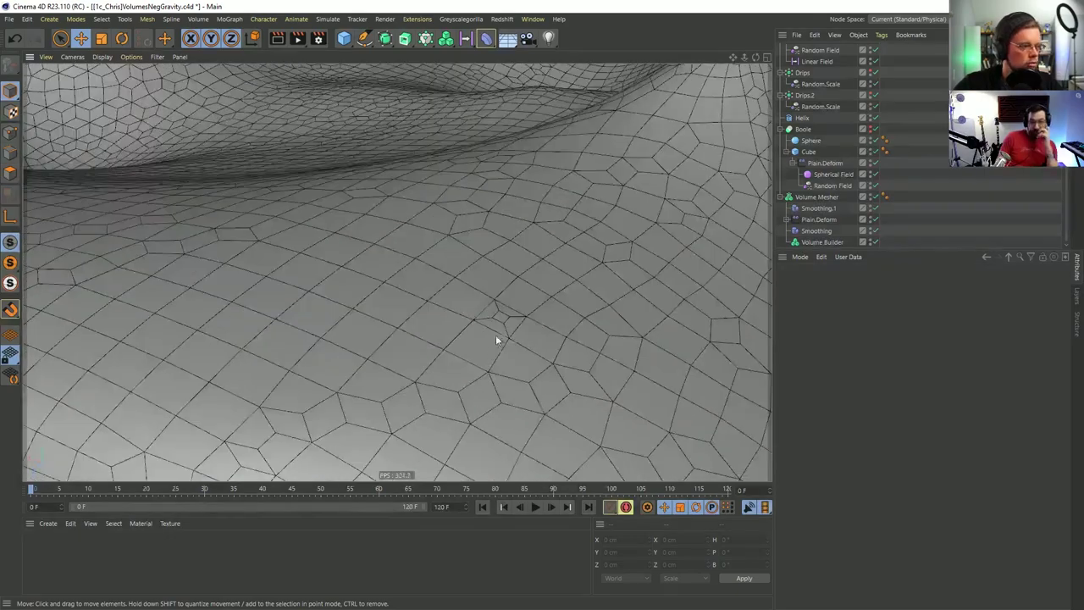
pyautogui.click(876, 207)
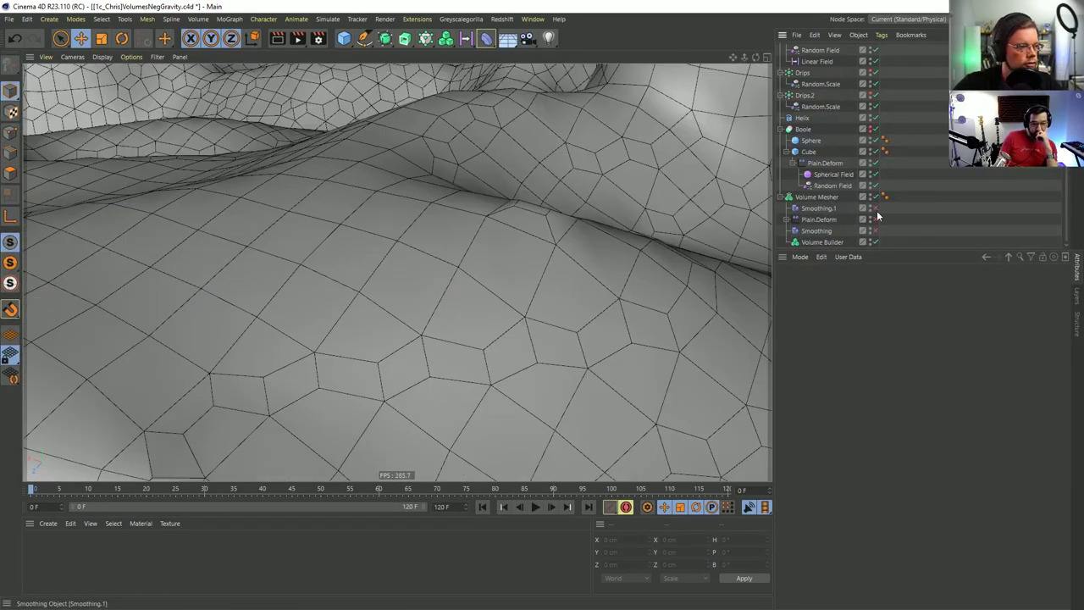
pyautogui.click(875, 219)
pyautogui.keyDown('alt'); pyautogui.moveTo(564, 234); pyautogui.dragTo(474, 231); pyautogui.keyUp('alt')
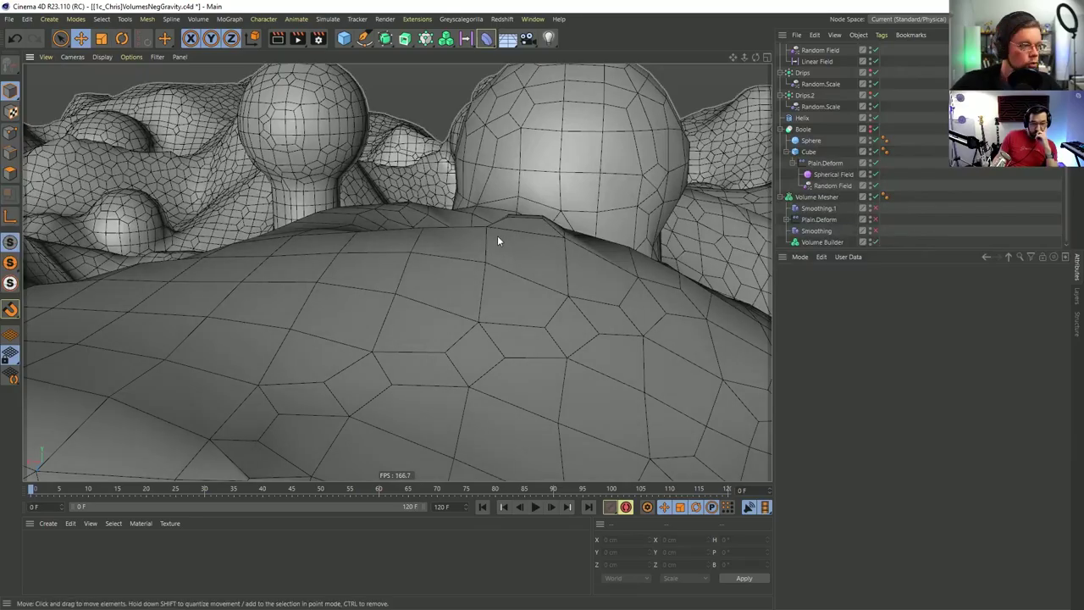
pyautogui.keyDown('alt'); pyautogui.moveTo(497, 235); pyautogui.dragTo(345, 281); pyautogui.keyUp('alt')
pyautogui.keyDown('alt'); pyautogui.moveTo(521, 220); pyautogui.dragTo(387, 285); pyautogui.keyUp('alt')
pyautogui.keyDown('alt'); pyautogui.moveTo(431, 278); pyautogui.dragTo(401, 263, button='right'); pyautogui.keyUp('alt')
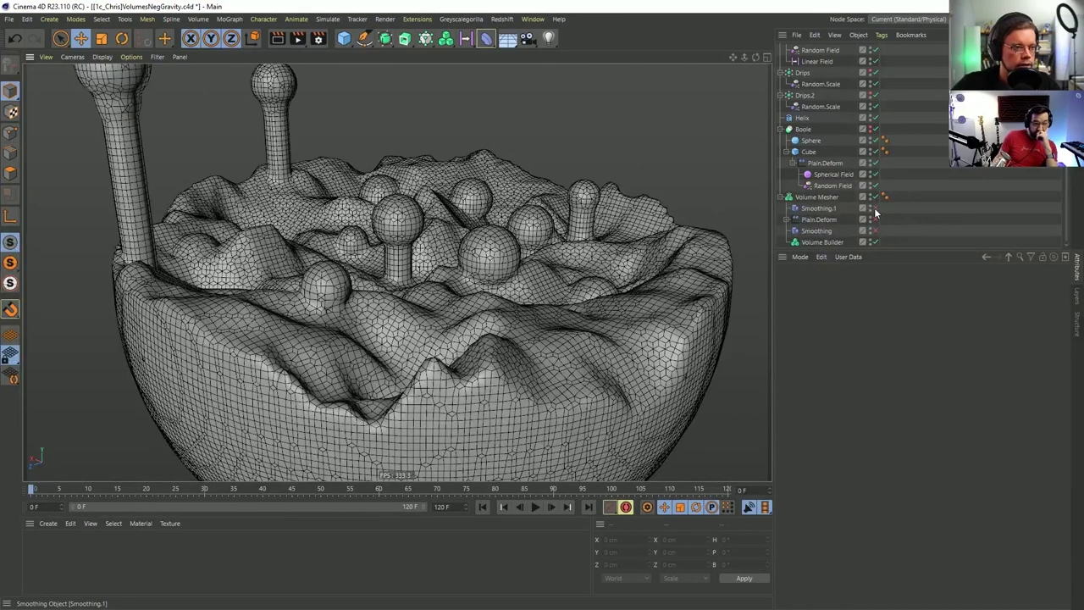
pyautogui.click(876, 208)
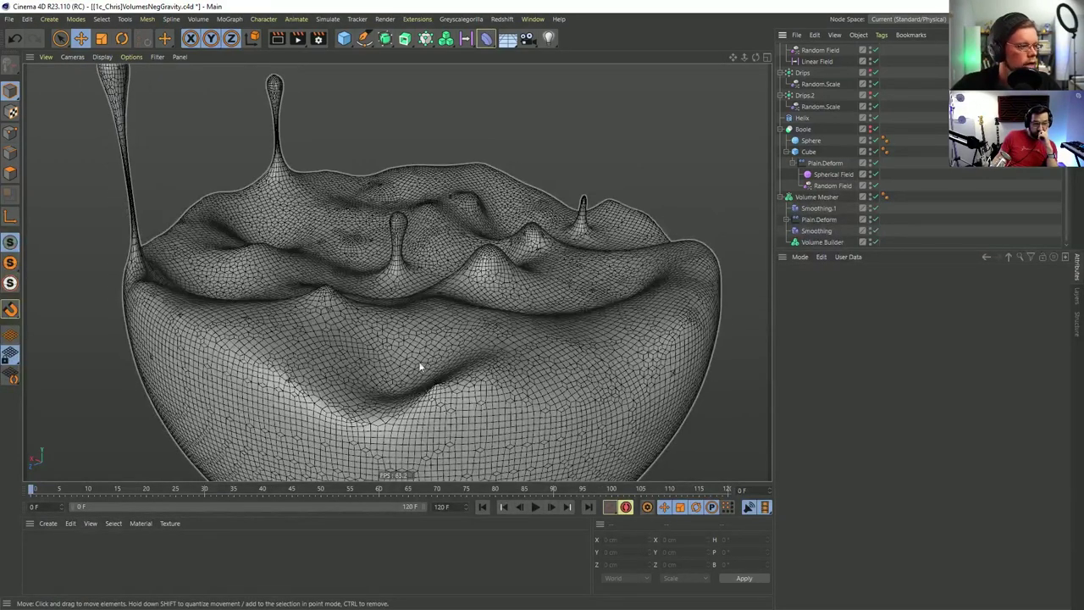
pyautogui.keyDown('alt'); pyautogui.moveTo(419, 365); pyautogui.dragTo(435, 358); pyautogui.keyUp('alt')
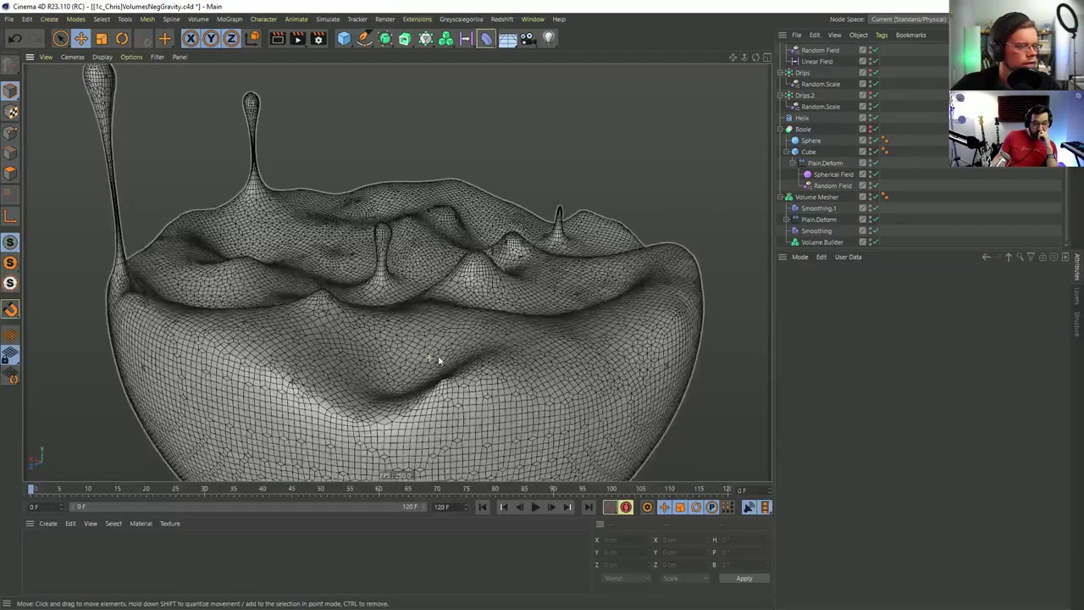
# Move Spline Mask above Boole in the Volume Builder's object list and add an SDF Smooth filter directly above Boole.
pyautogui.click(824, 243)
pyautogui.moveTo(826, 251); pyautogui.dragTo(825, 336)
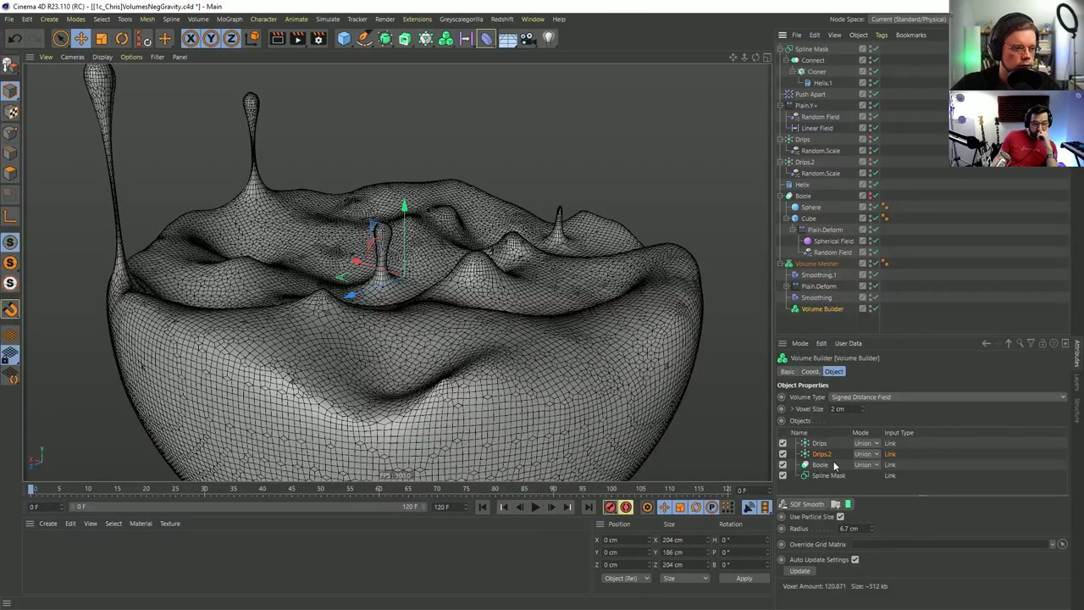
pyautogui.moveTo(825, 476); pyautogui.dragTo(825, 462)
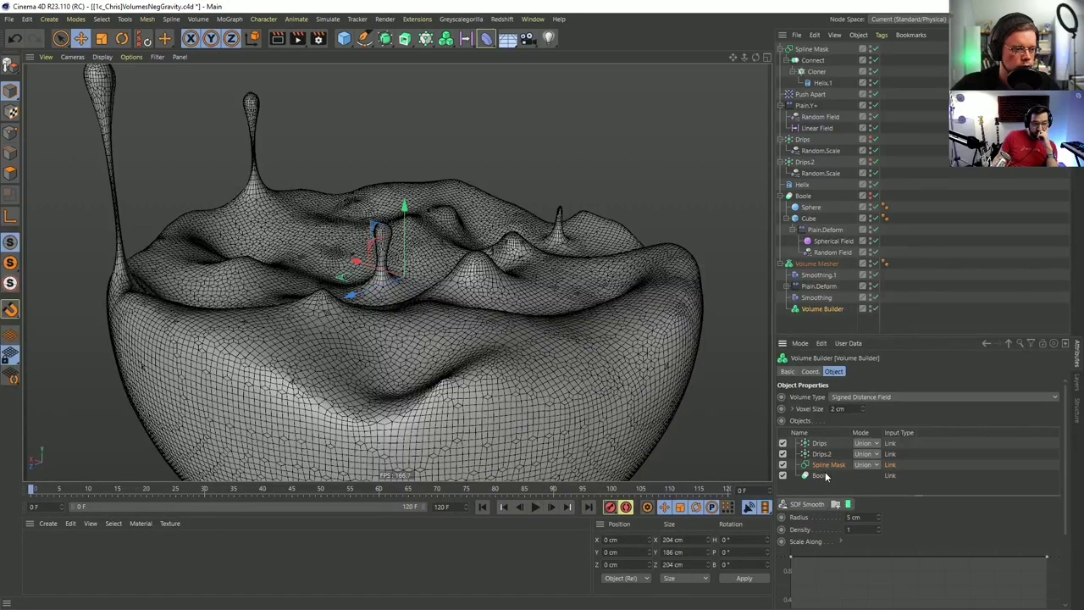
pyautogui.click(818, 476)
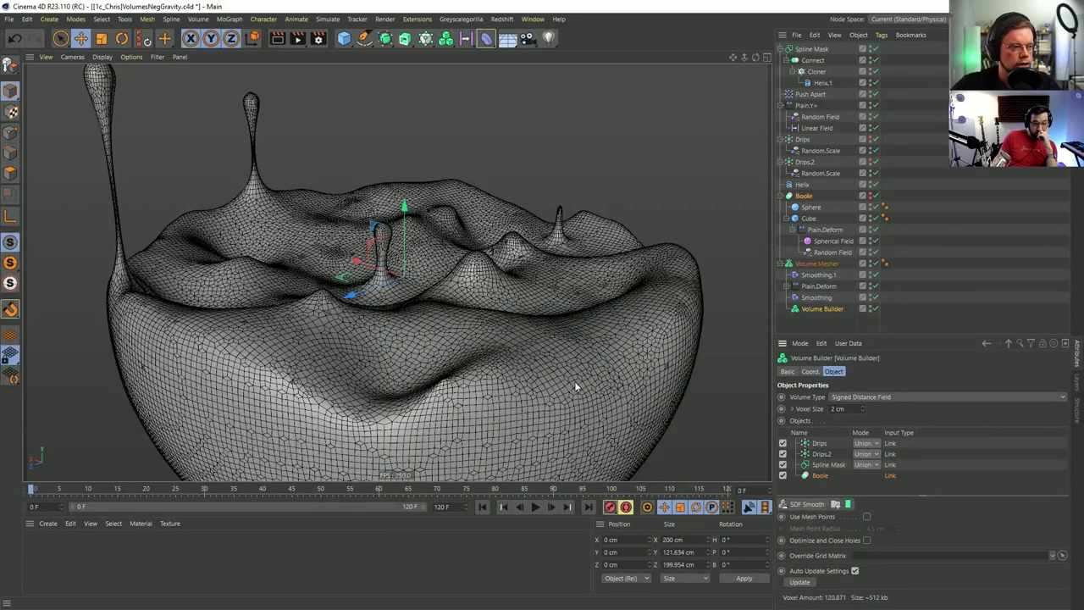
pyautogui.click(806, 504)
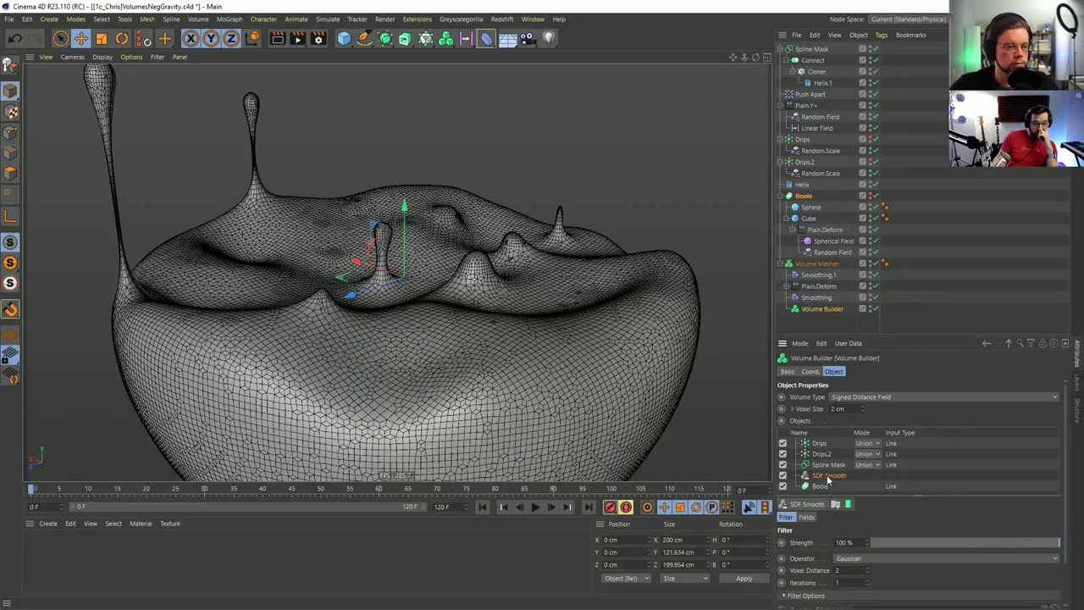
# Set the SDF Smooth strength to 27 %, trying 0 % and 45 % on the shaded bowl without mesh lines.
pyautogui.moveTo(955, 546); pyautogui.dragTo(872, 550)
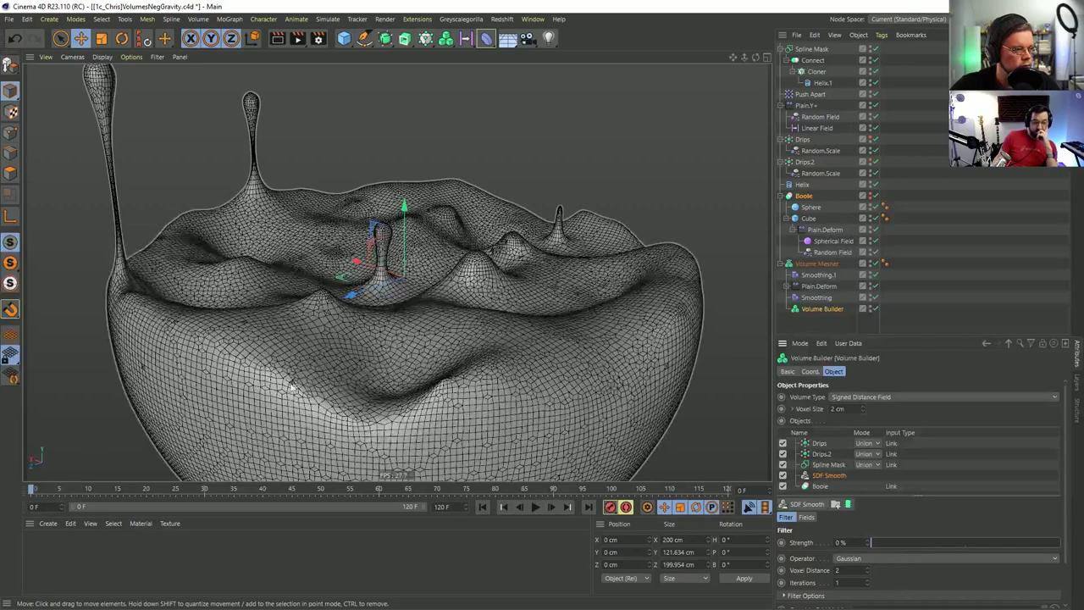
pyautogui.press('n')
pyautogui.press('a')
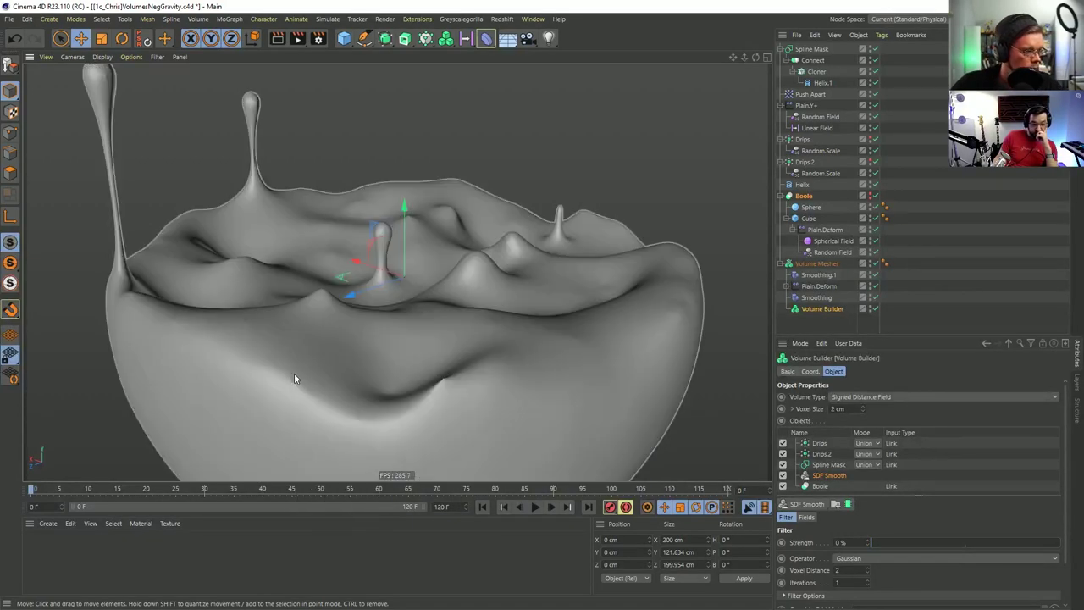
pyautogui.moveTo(883, 543); pyautogui.dragTo(954, 542)
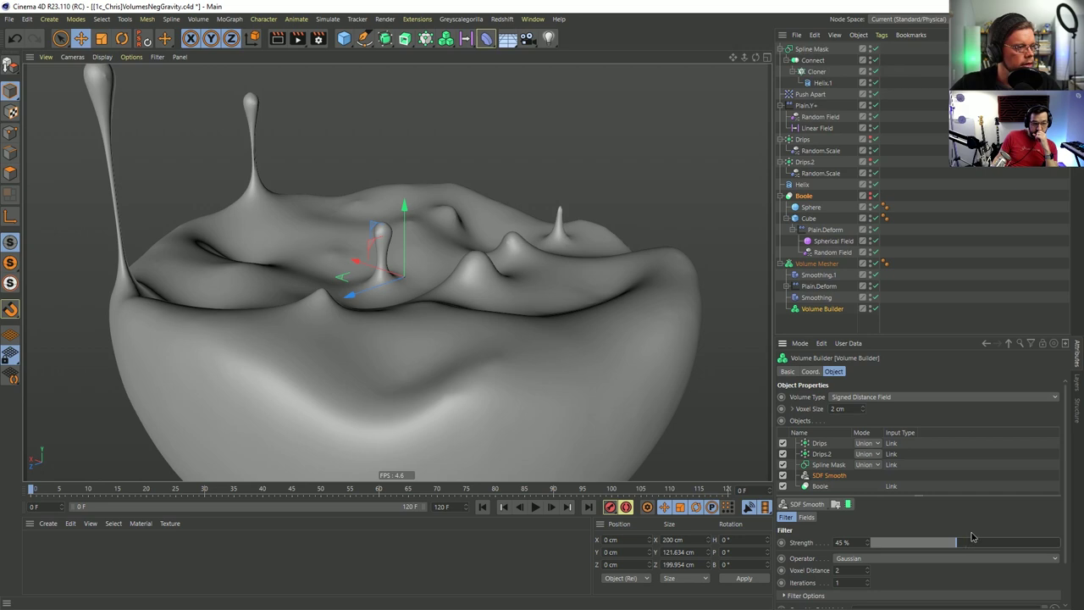
pyautogui.moveTo(982, 540); pyautogui.dragTo(934, 538)
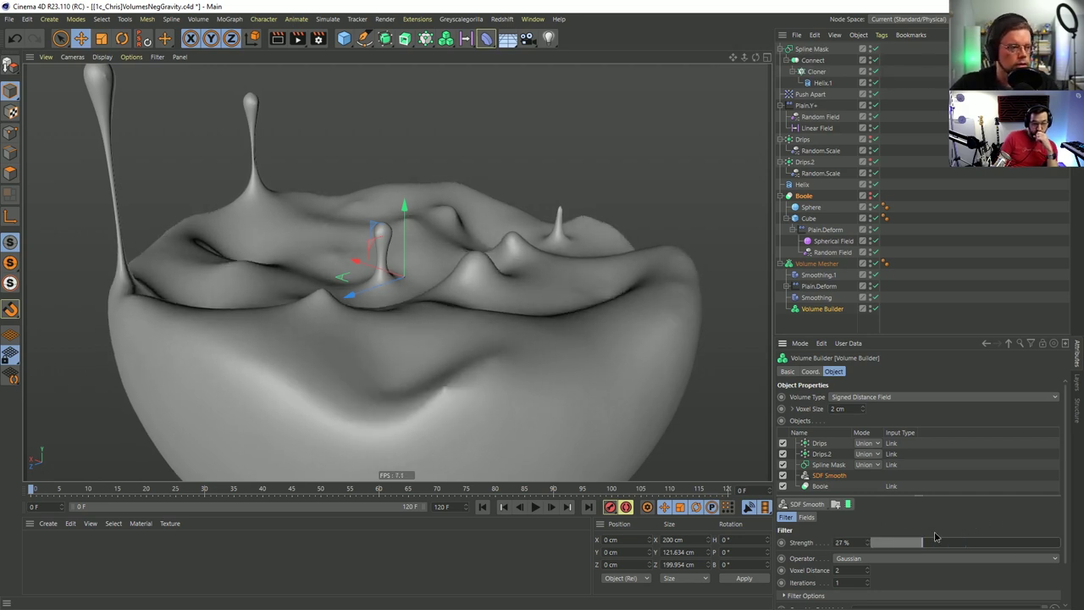
# Try wrapping the Volume Mesher in a Remesh generator with Keep Outline enabled, and inspect its quad mesh with lines displayed.
pyautogui.click(817, 266)
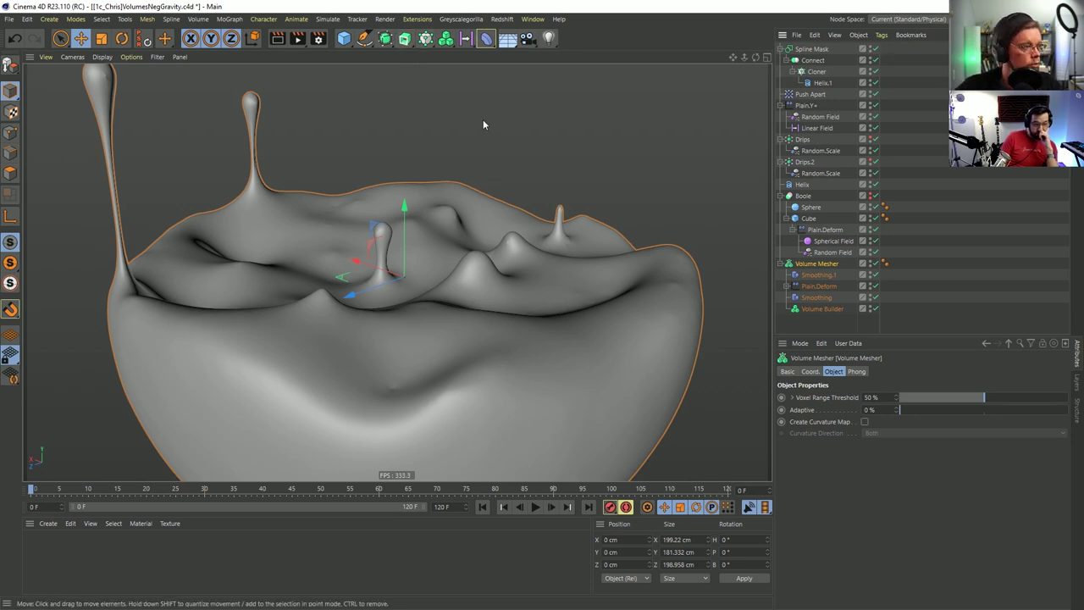
pyautogui.click(391, 42)
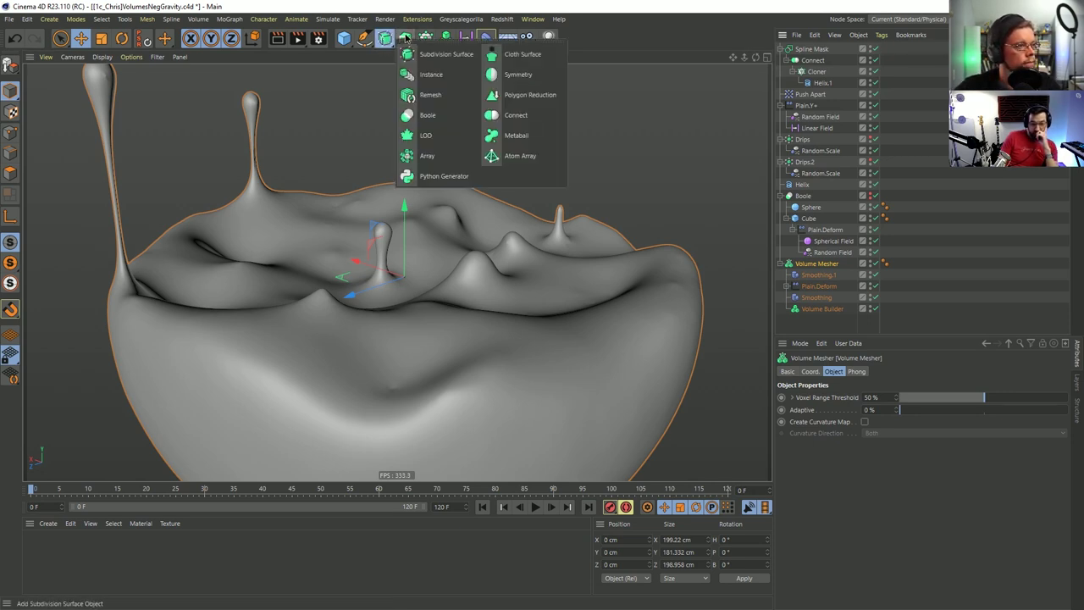
pyautogui.click(426, 97)
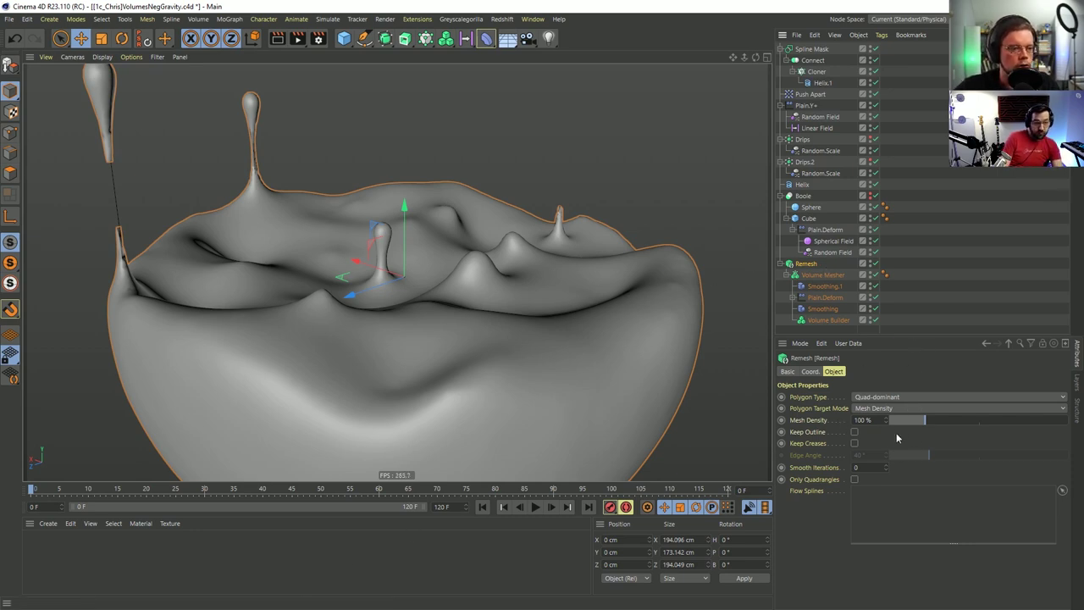
pyautogui.click(855, 432)
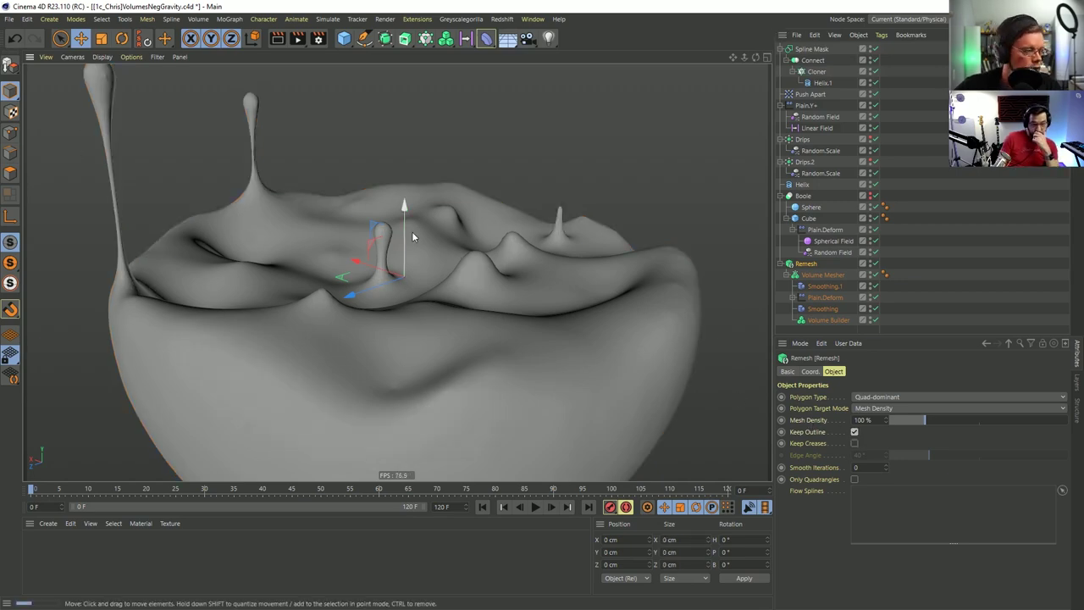
pyautogui.press('n')
pyautogui.press('b')
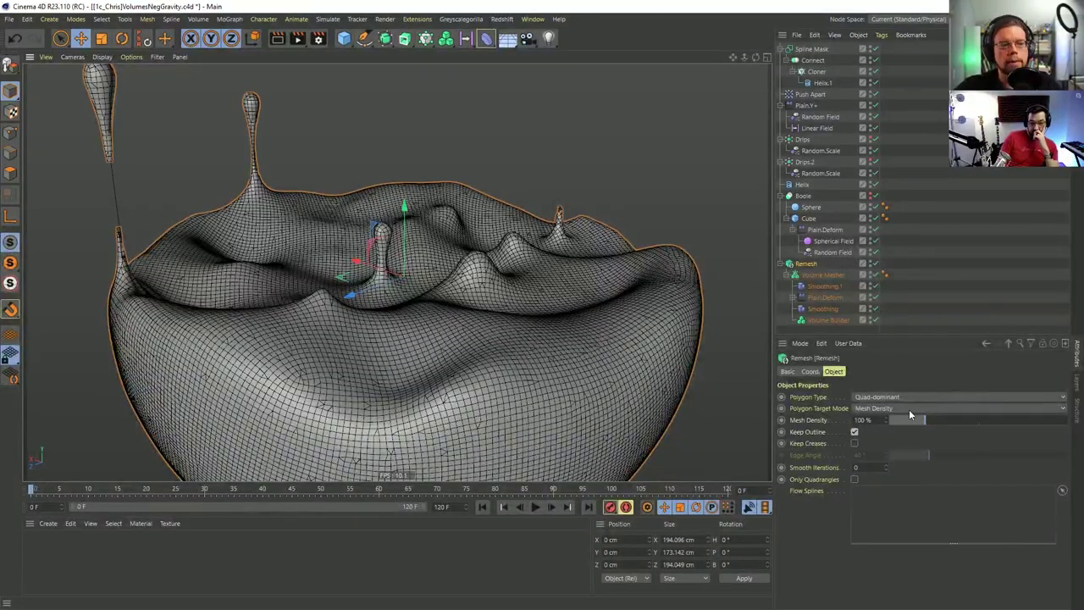
pyautogui.keyDown('alt'); pyautogui.moveTo(298, 372); pyautogui.dragTo(225, 346); pyautogui.keyUp('alt')
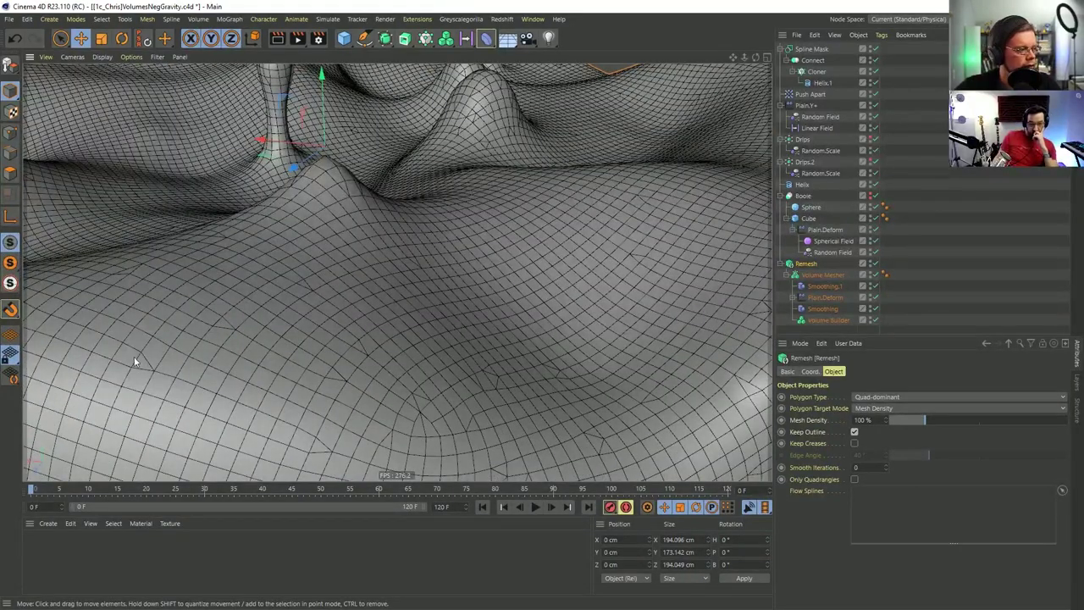
pyautogui.keyDown('alt'); pyautogui.moveTo(133, 362); pyautogui.dragTo(271, 334); pyautogui.keyUp('alt')
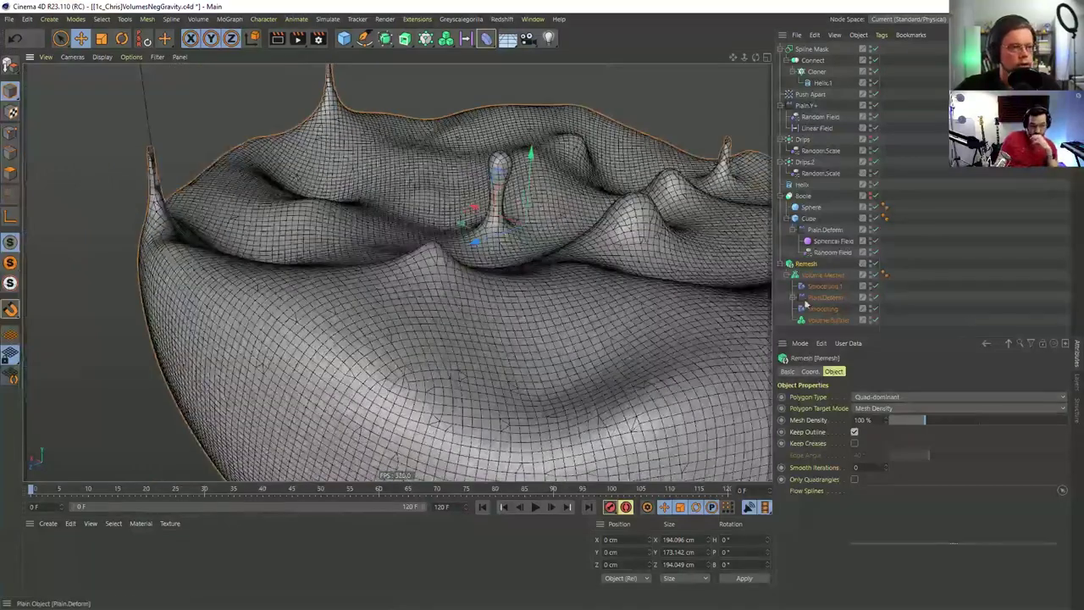
# Compare the bowl with and without Remesh, and try Keep Creases together with Keep Outline to preserve the thin drip.
pyautogui.click(875, 265)
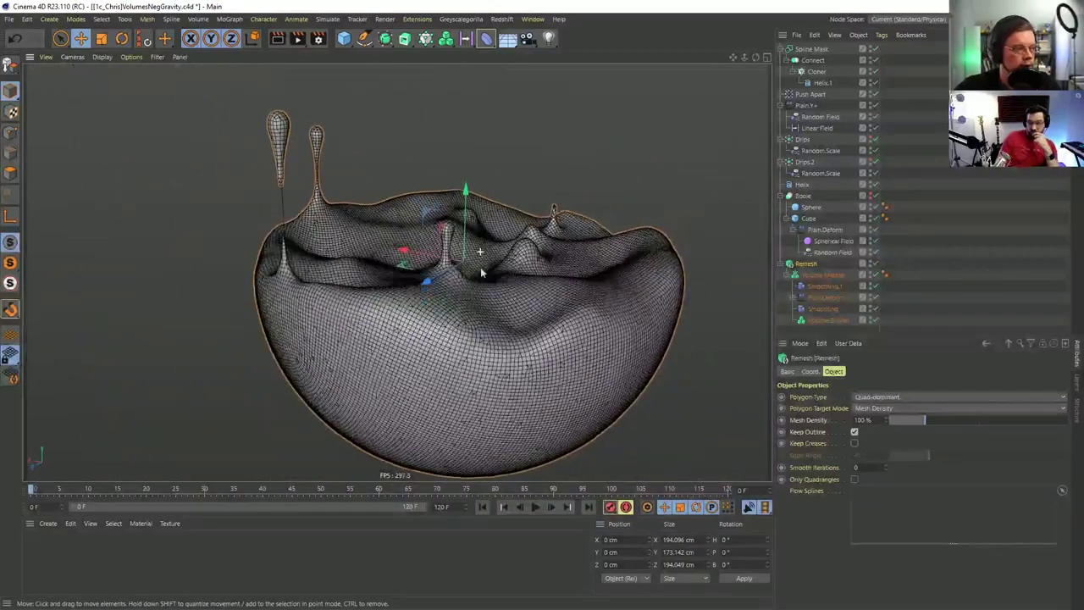
pyautogui.moveTo(481, 272)
pyautogui.keyDown('alt'); pyautogui.mouseDown(button='right')
pyautogui.moveTo(740, 384)
pyautogui.moveTo(728, 381)
pyautogui.mouseUp(button='right'); pyautogui.keyUp('alt')
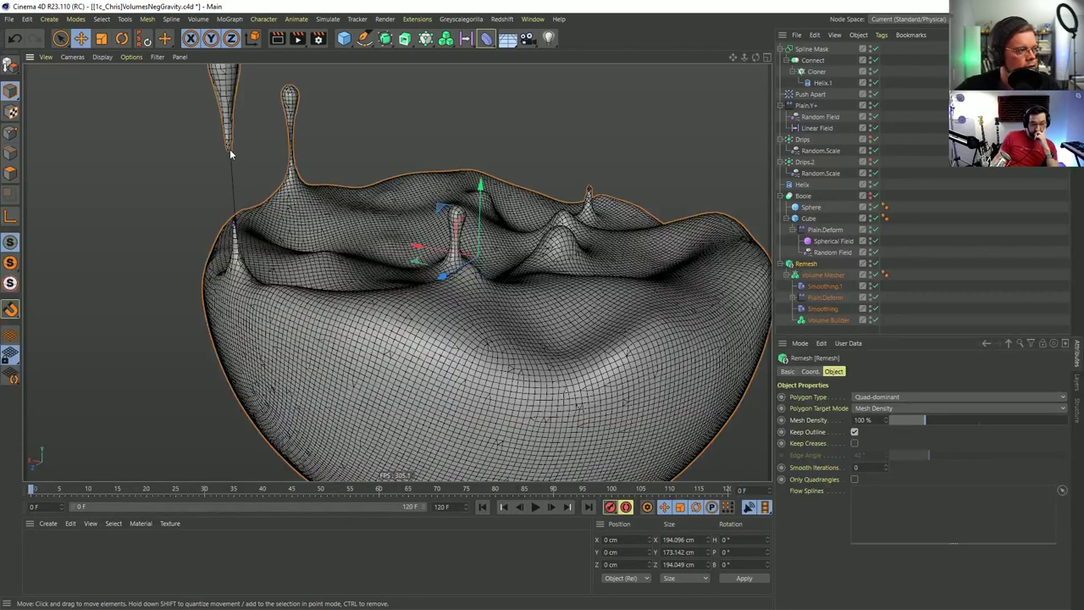
pyautogui.click(855, 432)
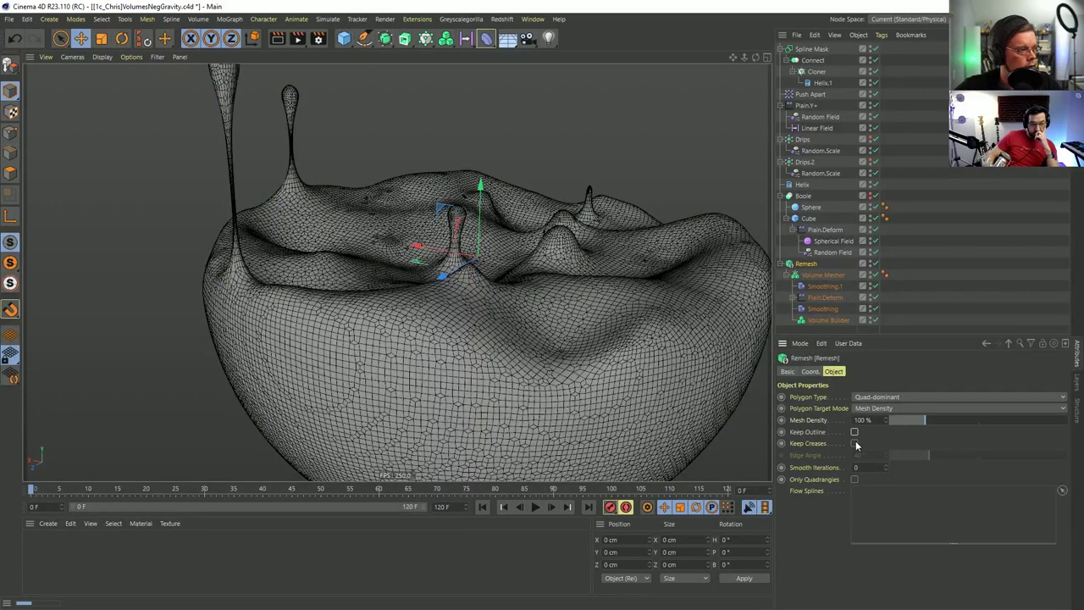
pyautogui.click(854, 443)
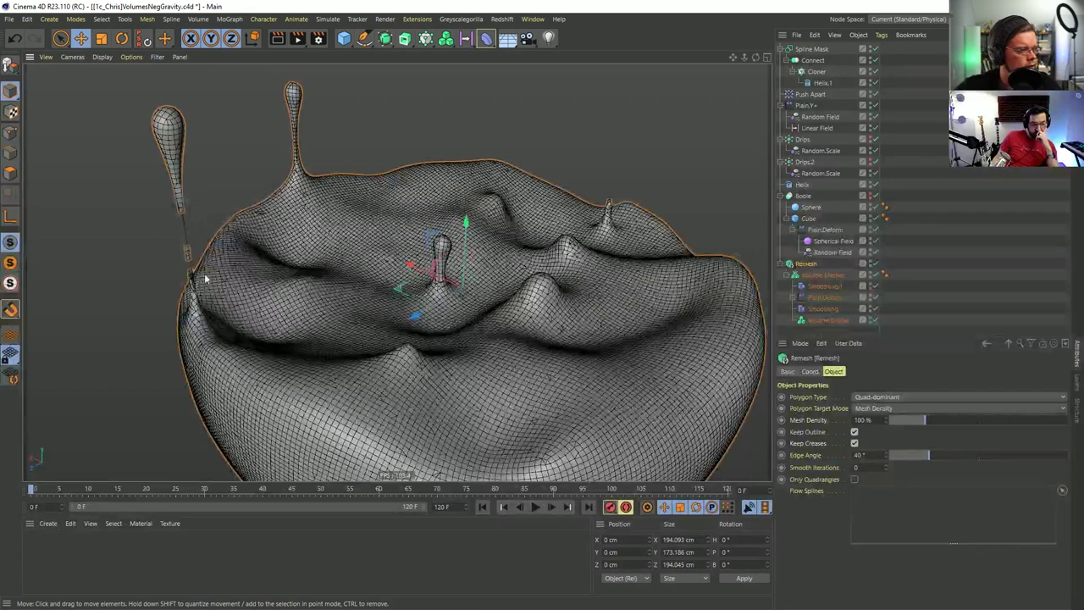
pyautogui.scroll(2, 185, 252)
pyautogui.click(893, 409)
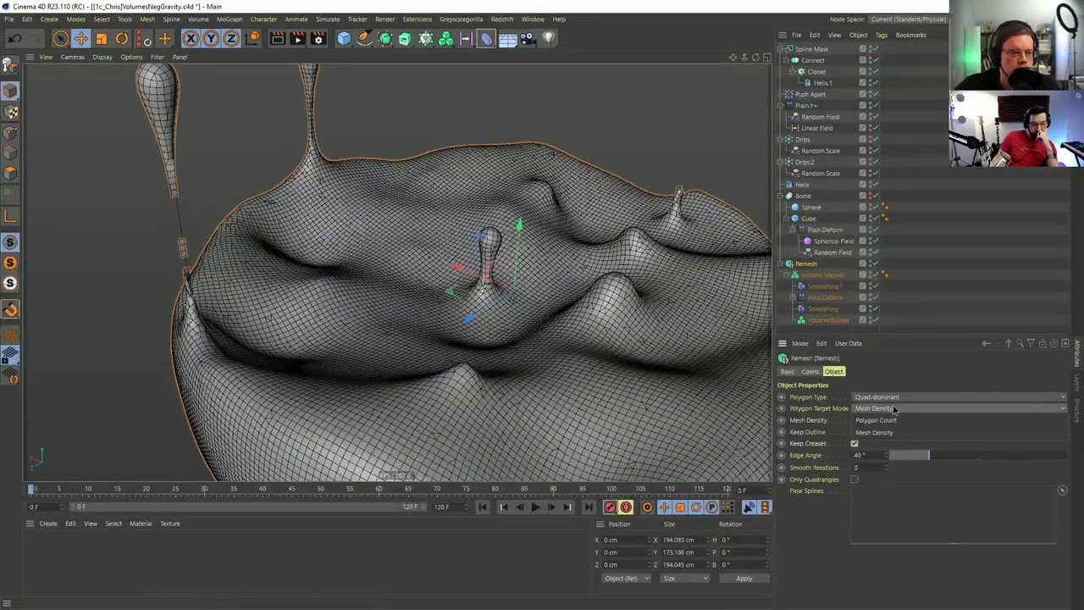
pyautogui.click(897, 410)
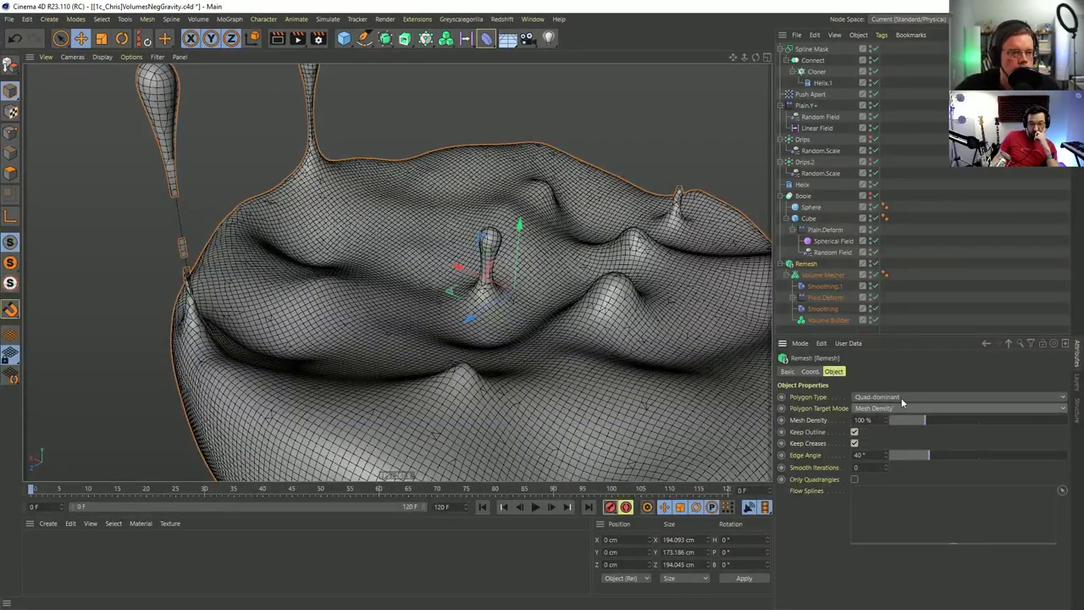
pyautogui.keyDown('alt'); pyautogui.moveTo(462, 308); pyautogui.dragTo(458, 288); pyautogui.keyUp('alt')
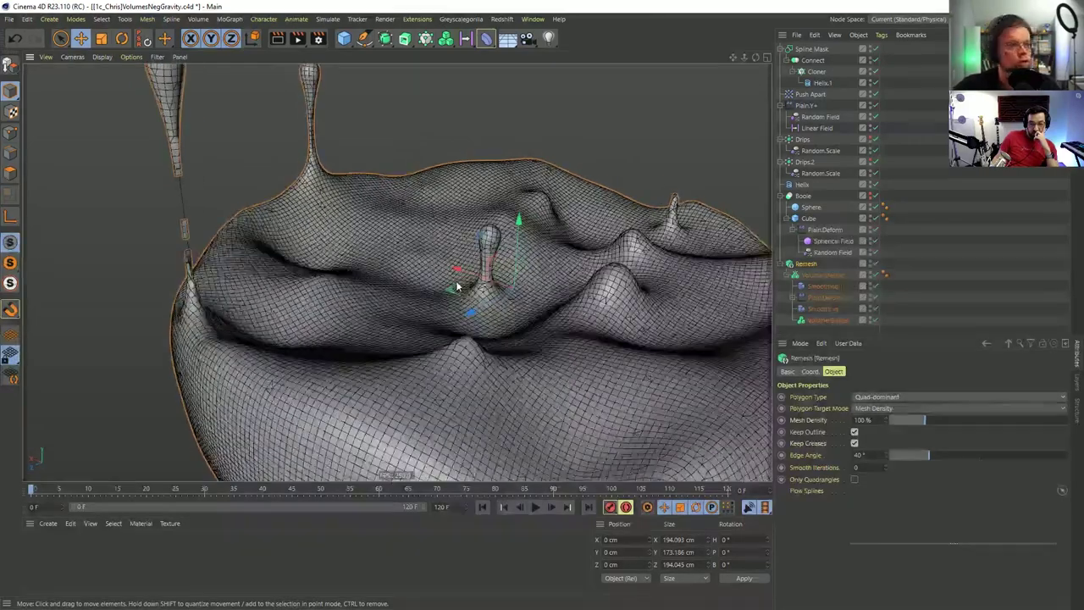
# Take the Volume Mesher out of the Remesh generator and remove Remesh from the scene.
pyautogui.click(789, 275)
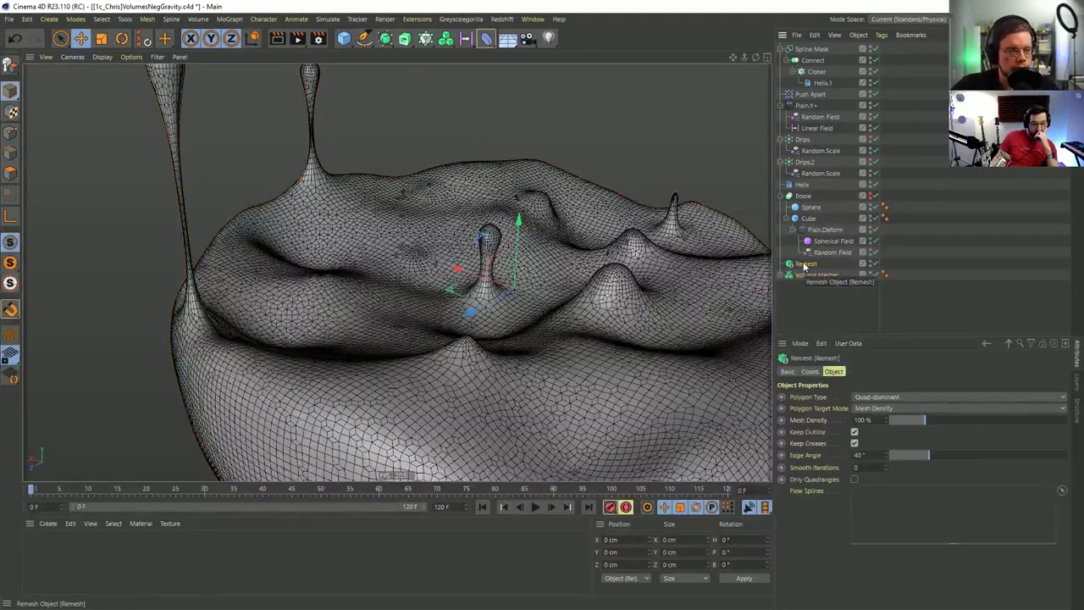
pyautogui.hotkey('ctrl', 'z')
pyautogui.keyDown('alt'); pyautogui.moveTo(623, 326); pyautogui.dragTo(531, 311); pyautogui.keyUp('alt')
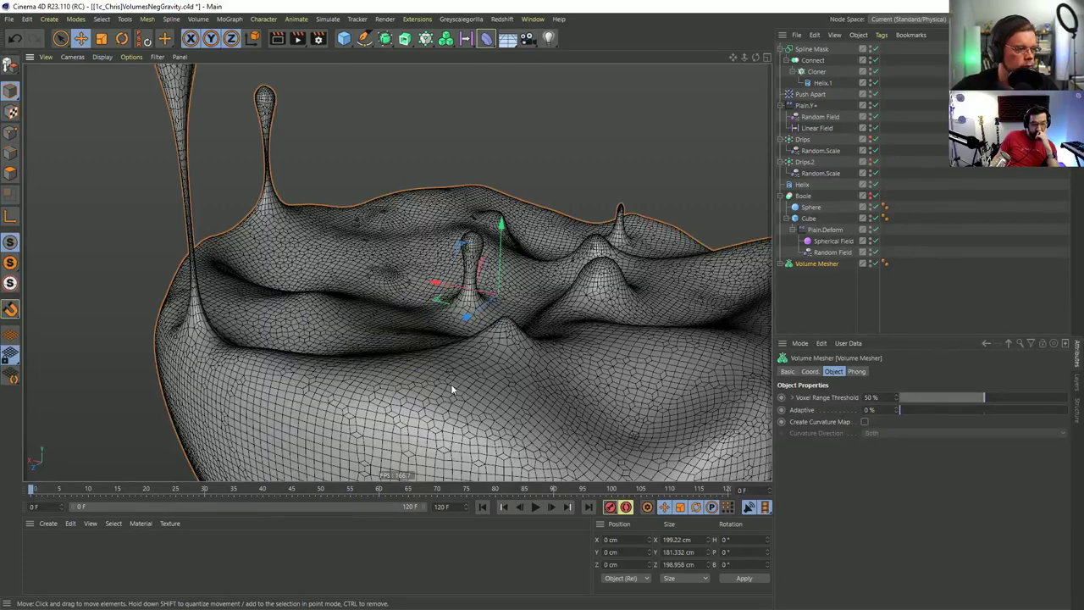
pyautogui.scroll(-5, 496, 339)
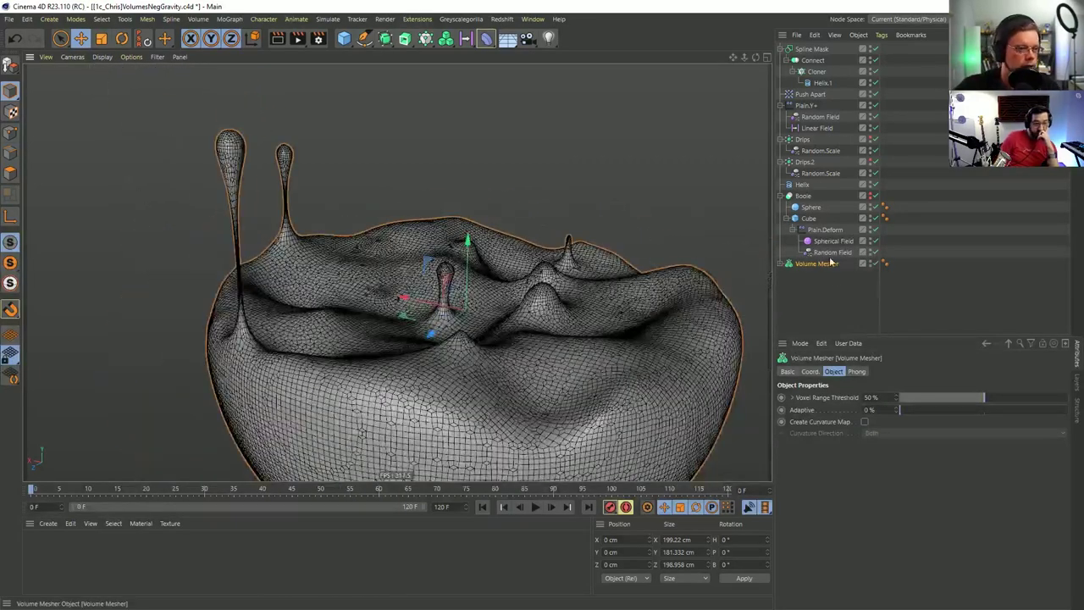
# Add a second Volume Builder and Volume Mesher, and nest the new builder inside the new mesher.
pyautogui.click(446, 38)
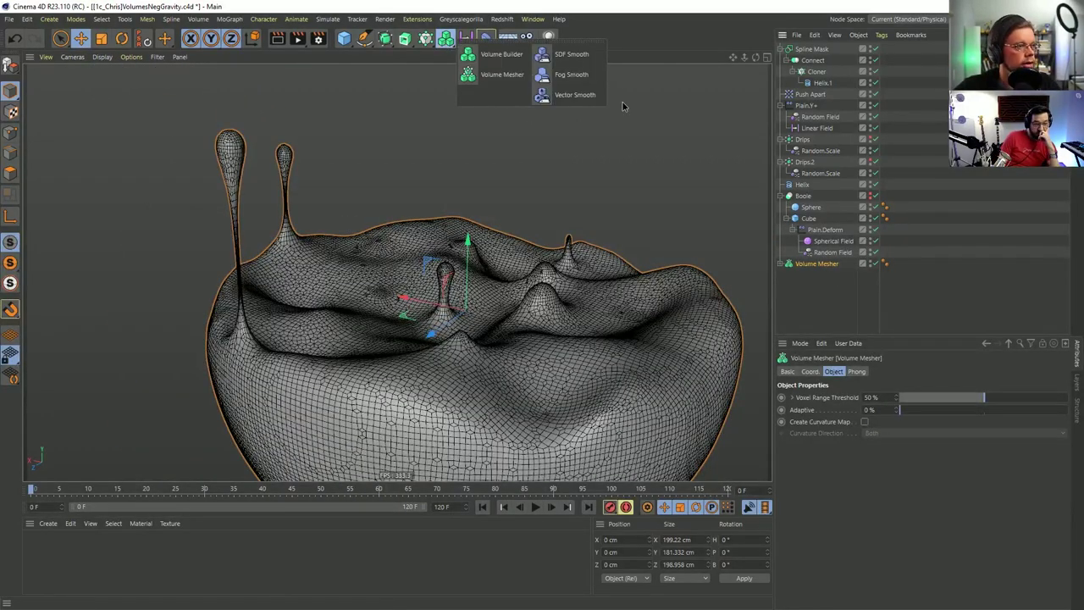
pyautogui.click(504, 55)
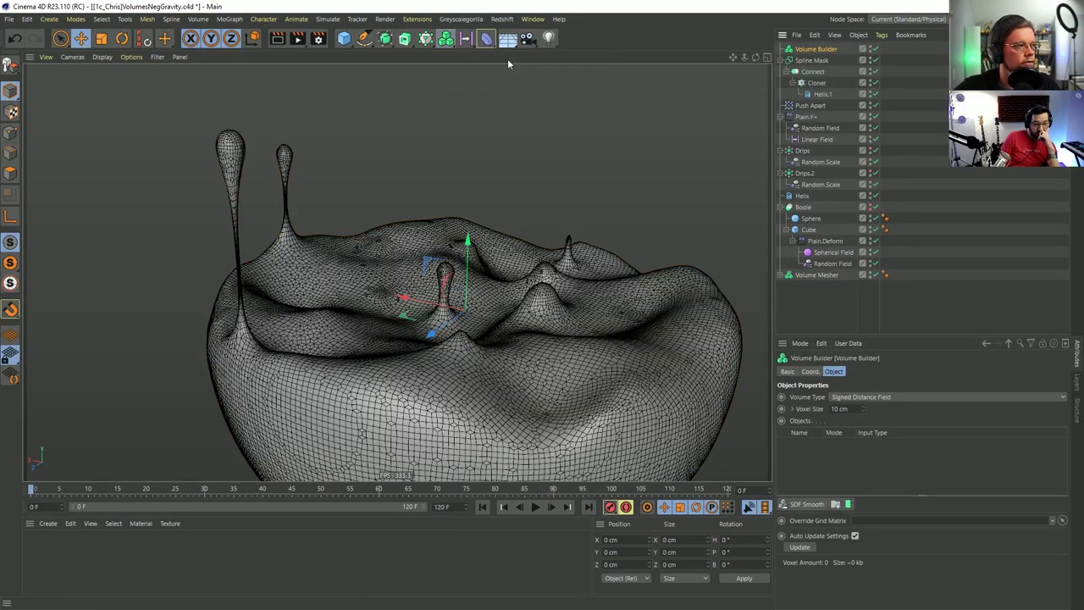
pyautogui.click(449, 38)
pyautogui.click(501, 74)
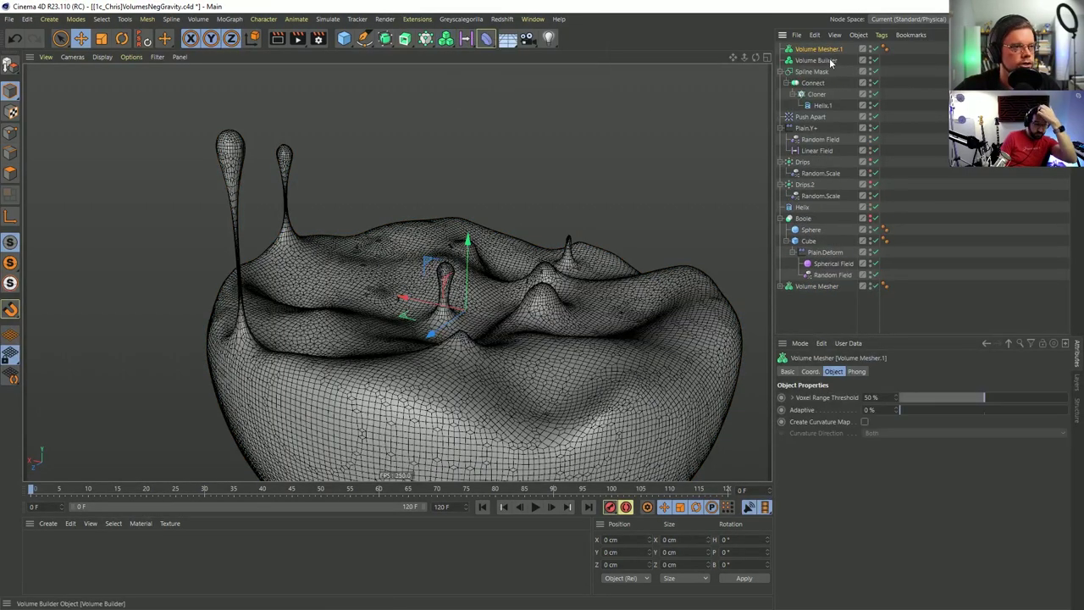
pyautogui.moveTo(826, 62); pyautogui.dragTo(818, 49)
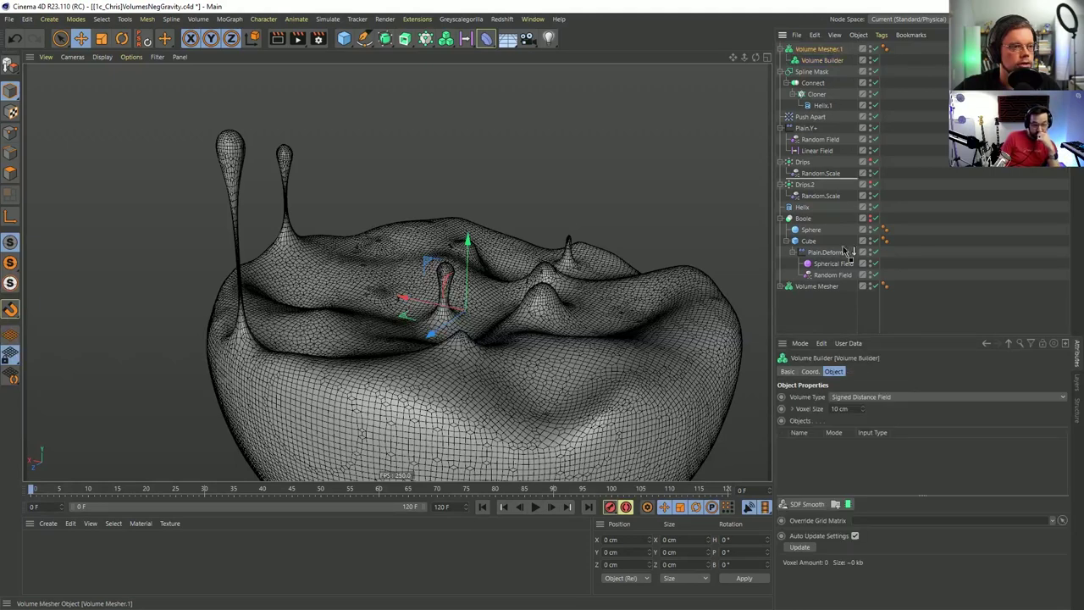
# Place the second Volume Mesher at the bottom of the hierarchy, hide the original mesher, and link the original into the new Volume Builder.
pyautogui.moveTo(828, 313); pyautogui.dragTo(829, 298)
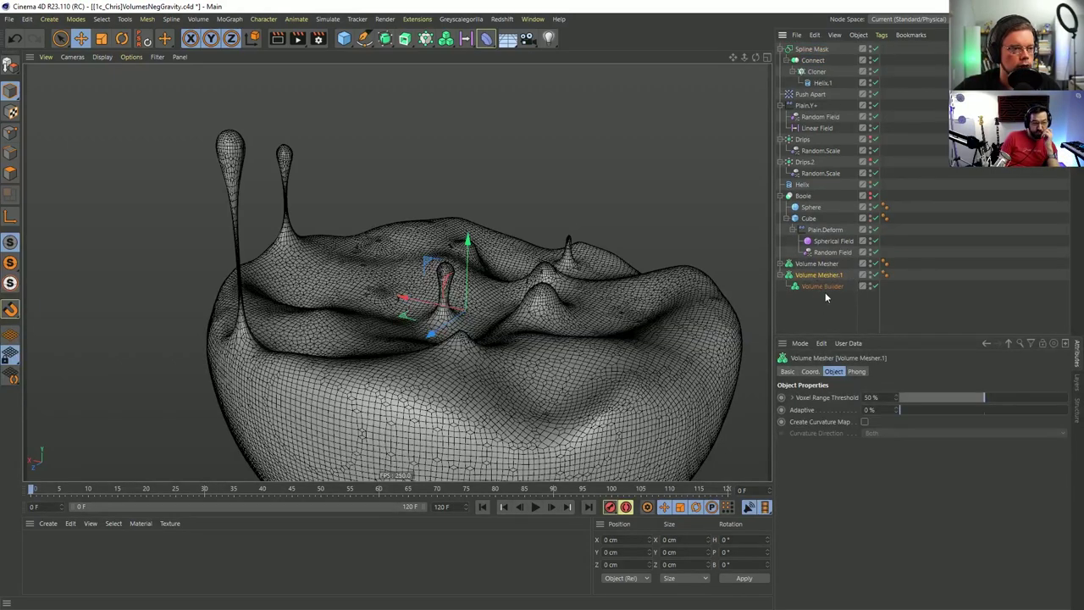
pyautogui.click(818, 287)
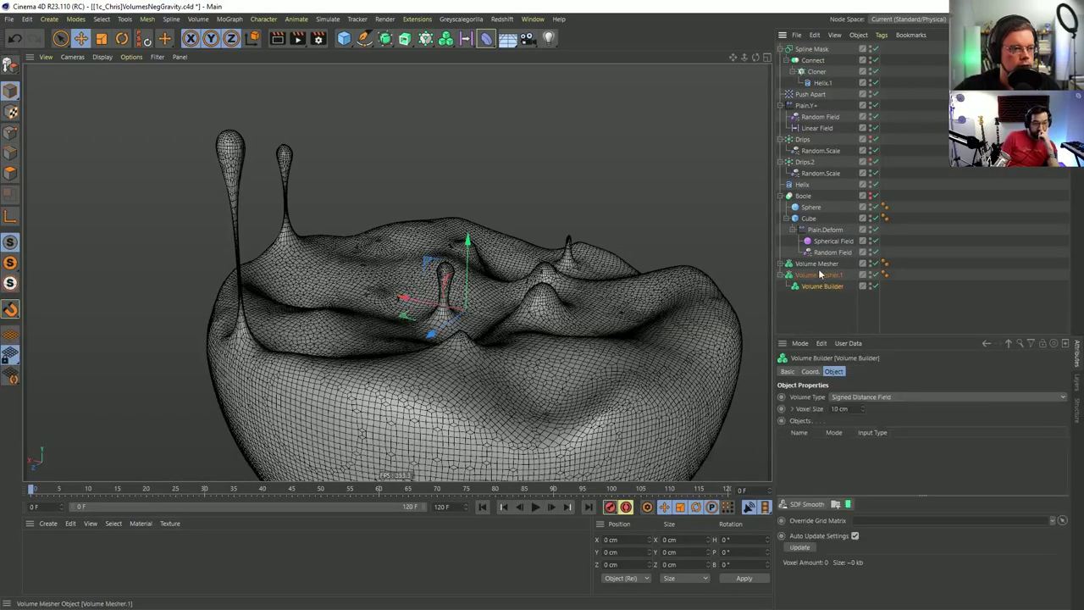
pyautogui.click(872, 264)
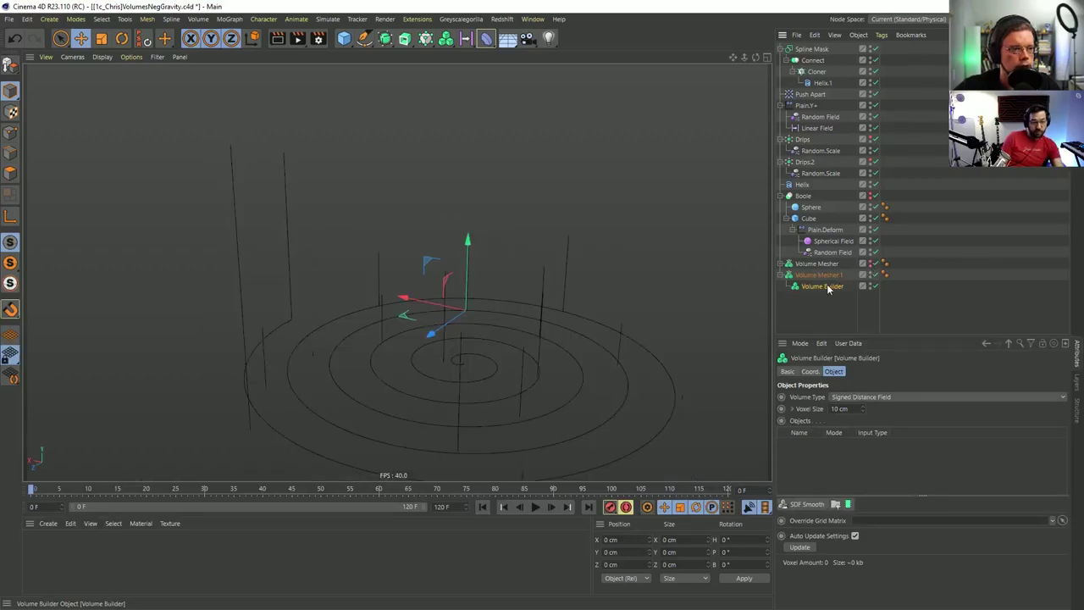
pyautogui.moveTo(816, 265); pyautogui.dragTo(837, 456)
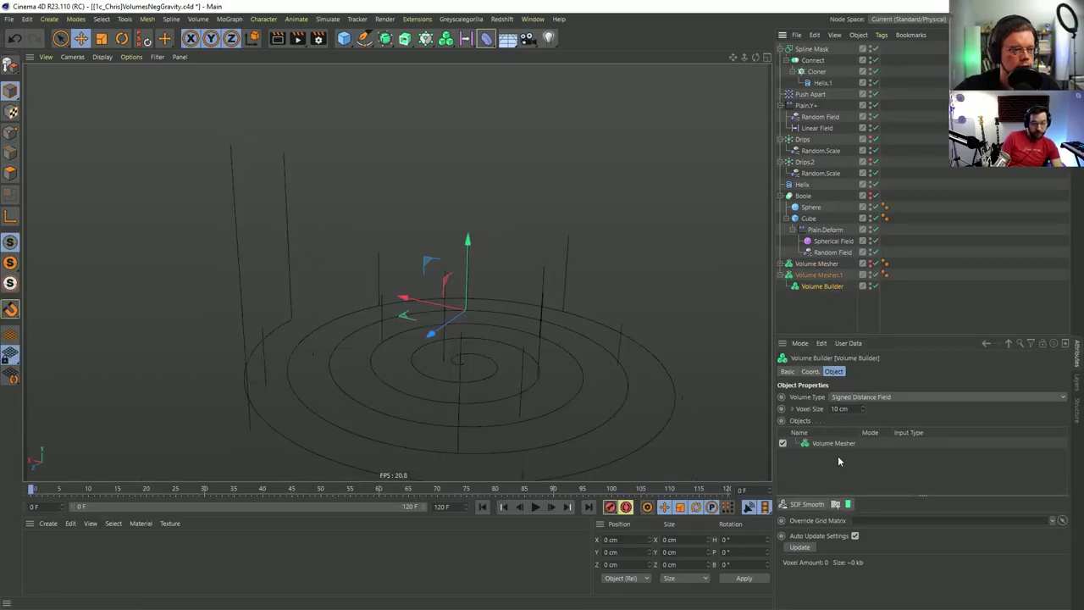
pyautogui.click(838, 443)
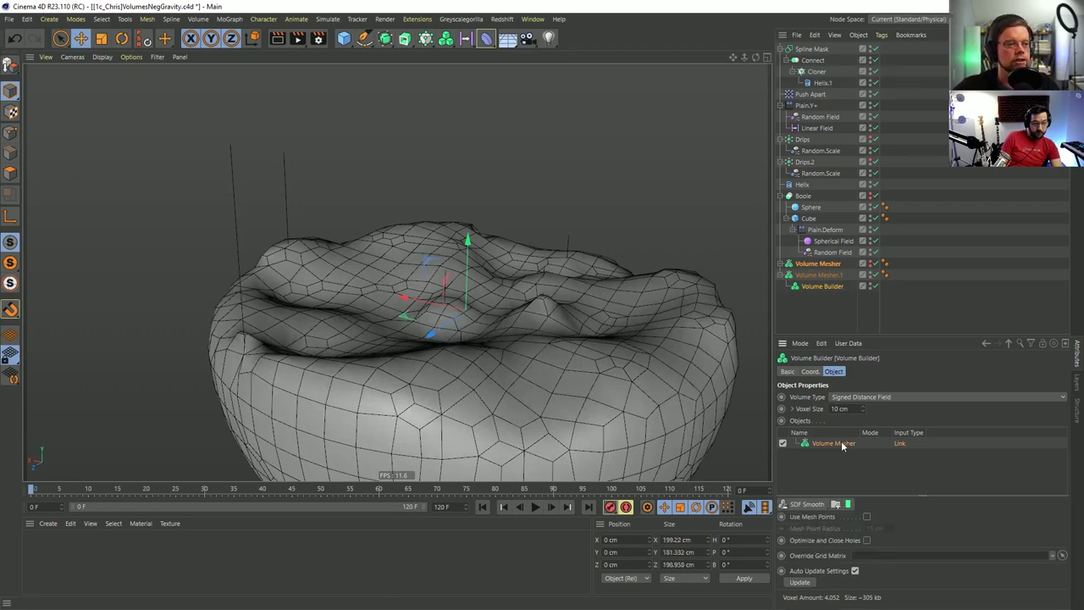
# Try a voxel size of 2 cm on the new Volume Builder and refine it to 1 cm.
pyautogui.click(842, 408)
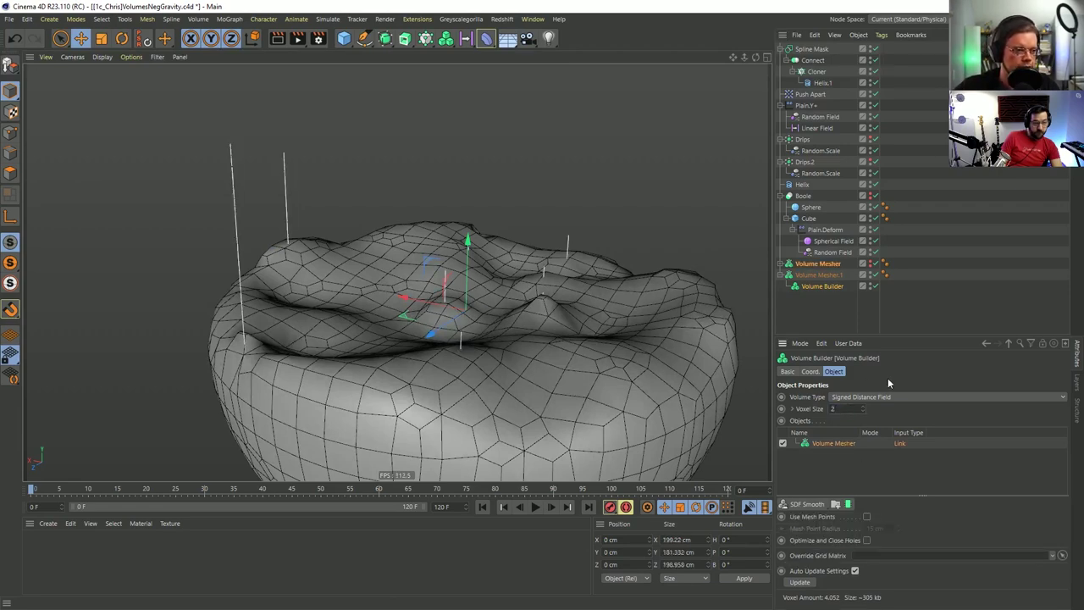
pyautogui.press('Return')
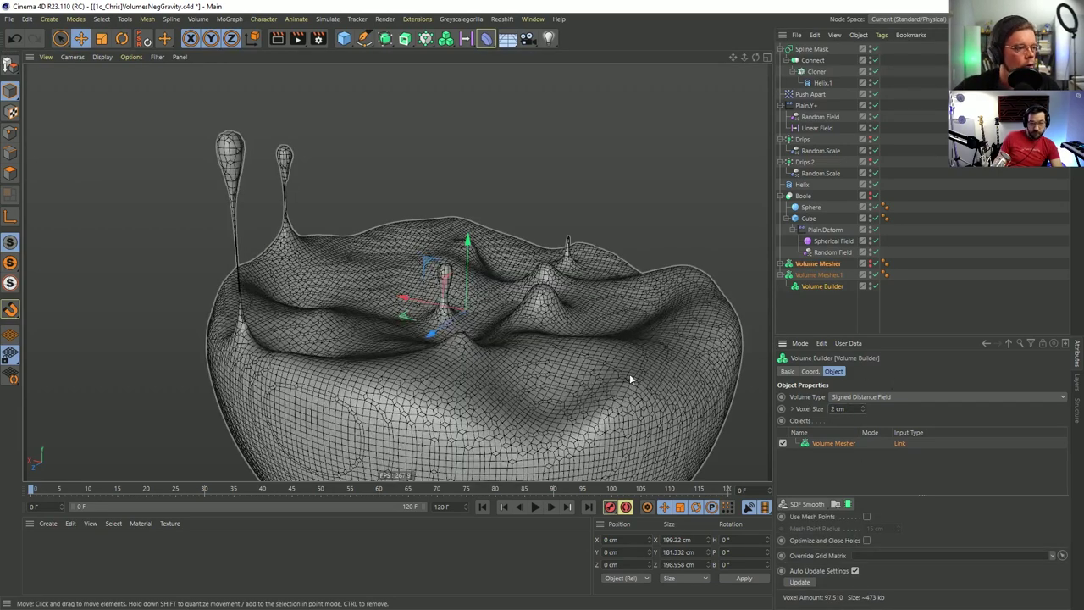
pyautogui.click(856, 408)
pyautogui.press('End')
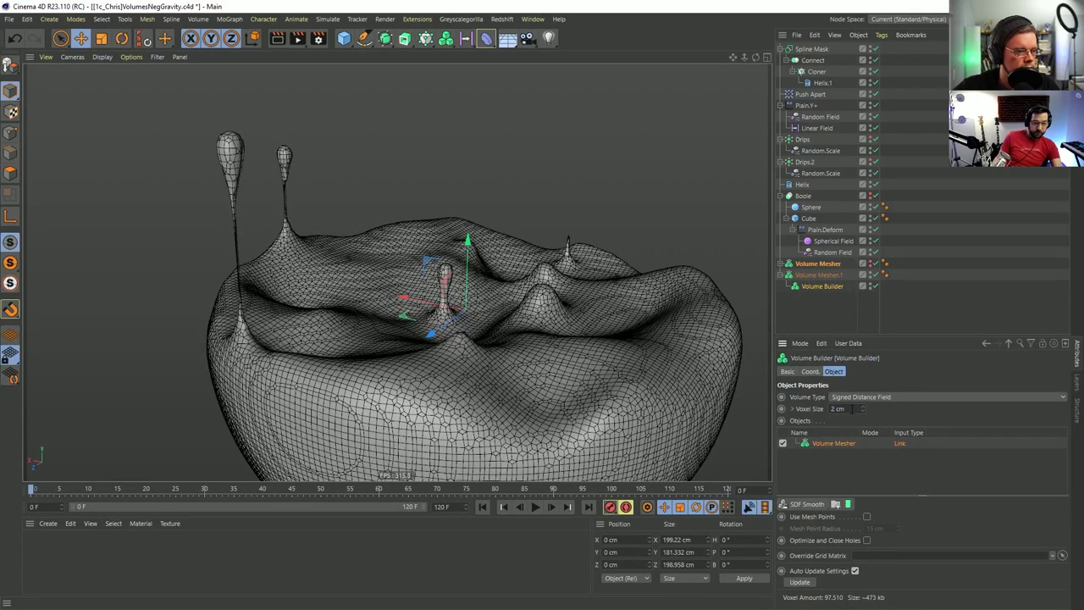
pyautogui.press('BackSpace')
pyautogui.press('BackSpace')
pyautogui.press('BackSpace')
pyautogui.press('BackSpace')
pyautogui.write('1')
pyautogui.press('Return')
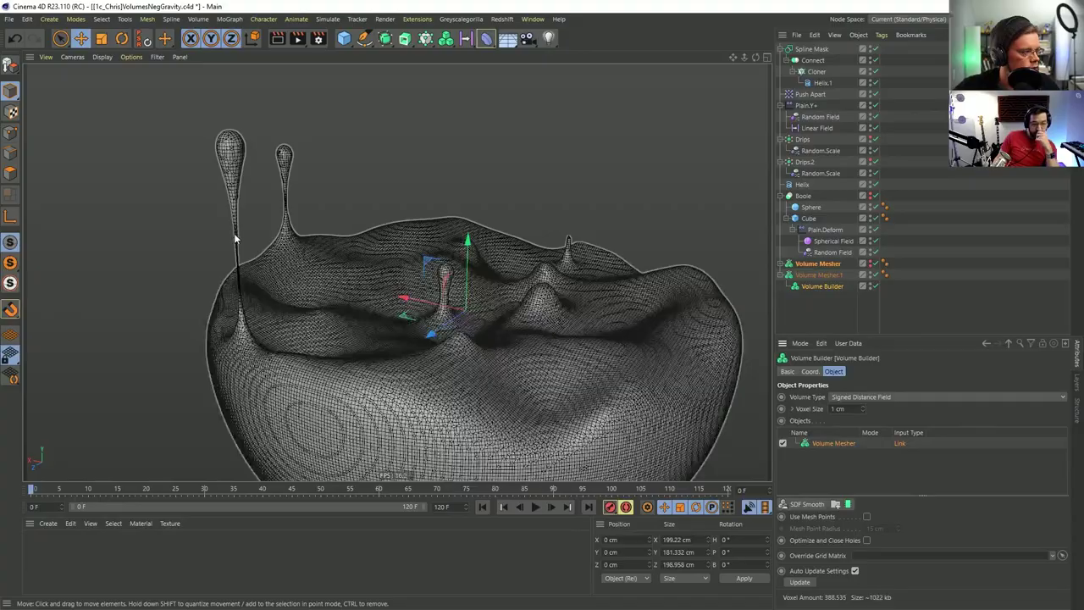
# Examine the re-volumed bowl's mesh around the thin drips and rim, and expand the original Volume Mesher's hierarchy.
pyautogui.scroll(5, 238, 264)
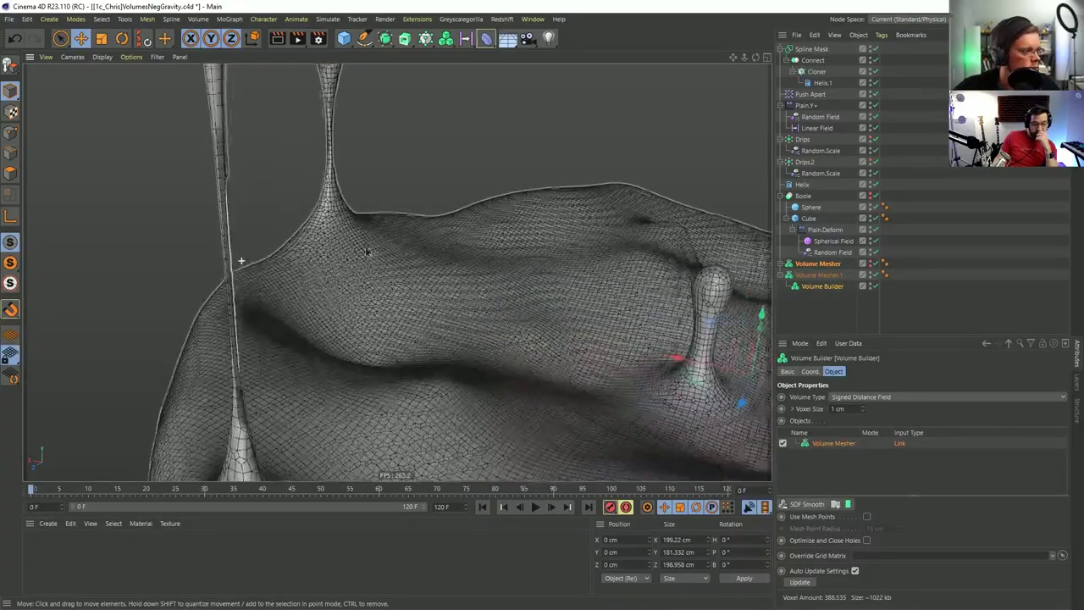
pyautogui.scroll(-5, 239, 263)
pyautogui.scroll(4, 241, 262)
pyautogui.keyDown('alt'); pyautogui.moveTo(506, 361); pyautogui.dragTo(406, 322); pyautogui.keyUp('alt')
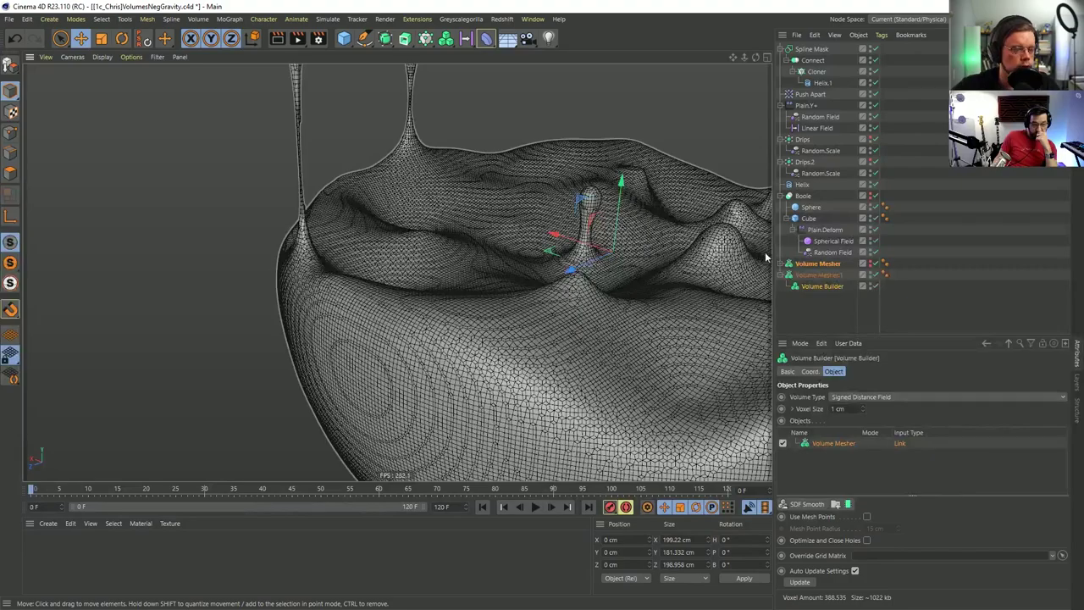
pyautogui.keyDown('alt'); pyautogui.moveTo(629, 295); pyautogui.dragTo(375, 284); pyautogui.keyUp('alt')
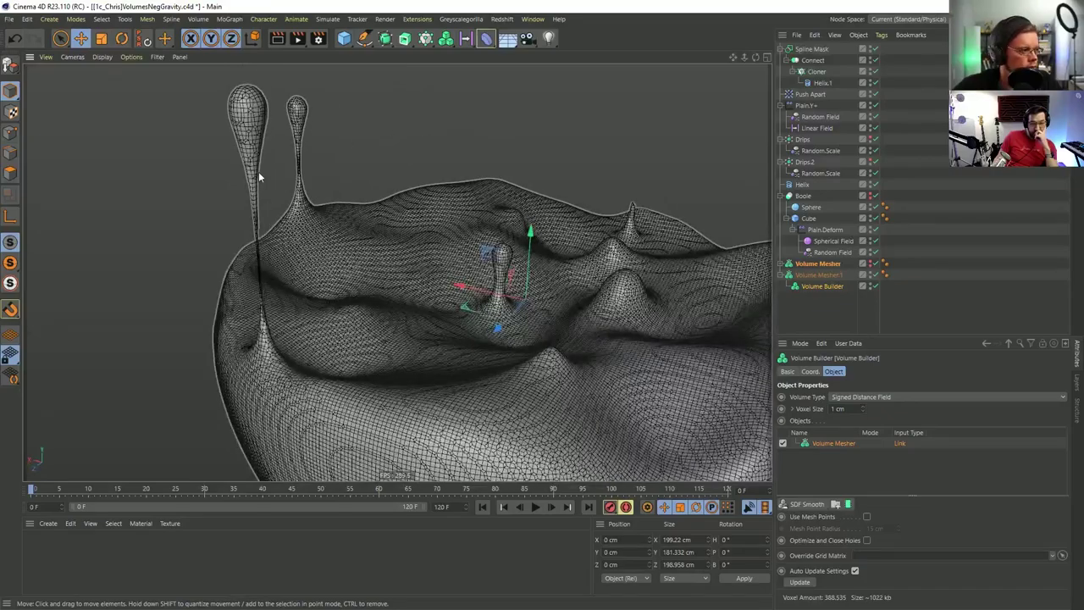
pyautogui.keyDown('alt'); pyautogui.moveTo(259, 294); pyautogui.dragTo(260, 368); pyautogui.keyUp('alt')
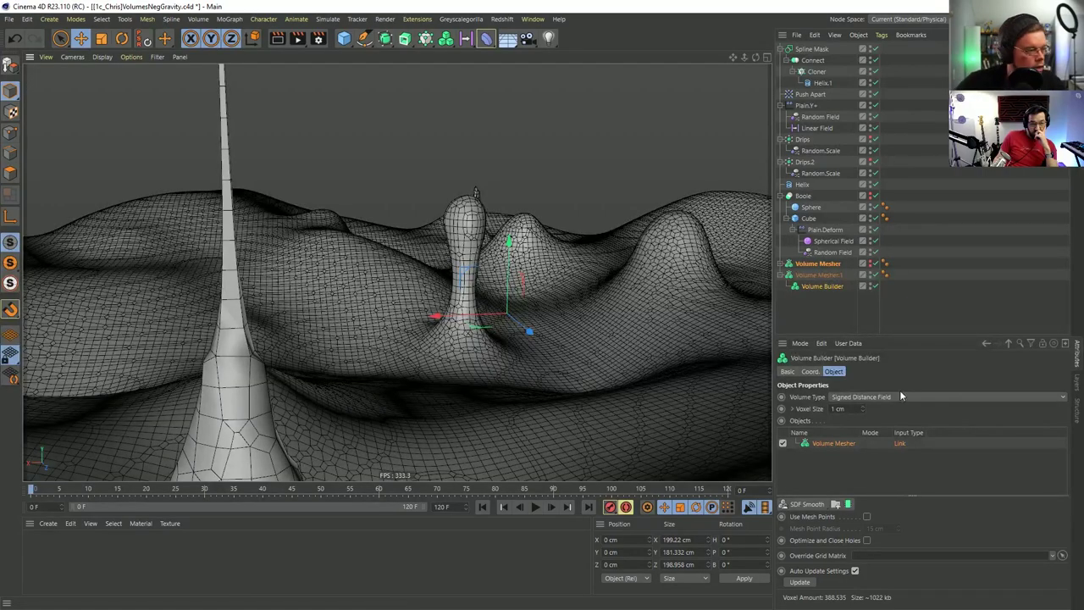
pyautogui.keyDown('alt'); pyautogui.moveTo(449, 322); pyautogui.dragTo(399, 320); pyautogui.keyUp('alt')
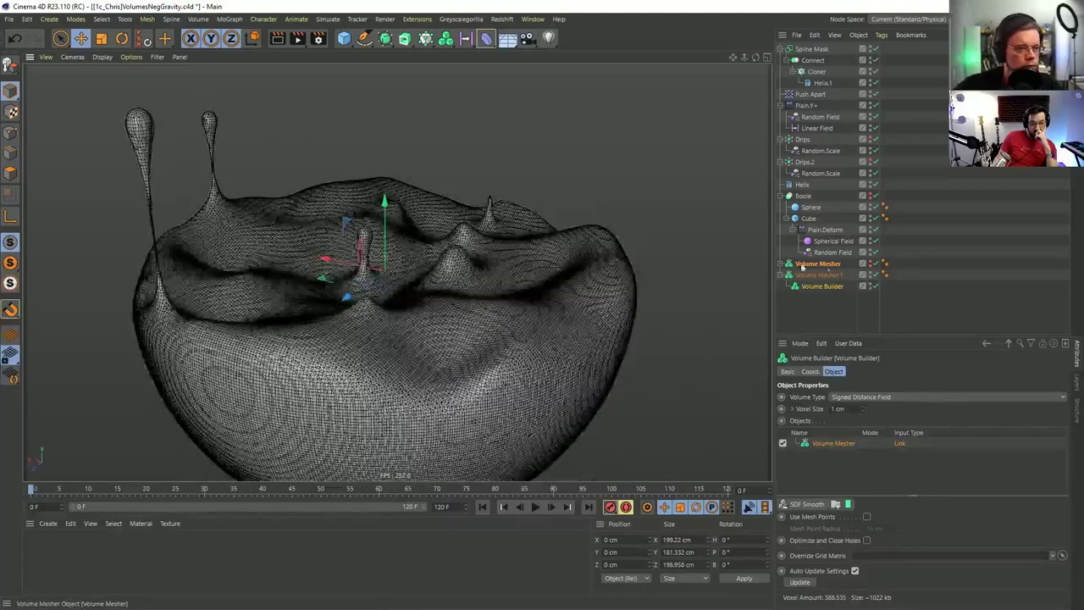
pyautogui.click(783, 263)
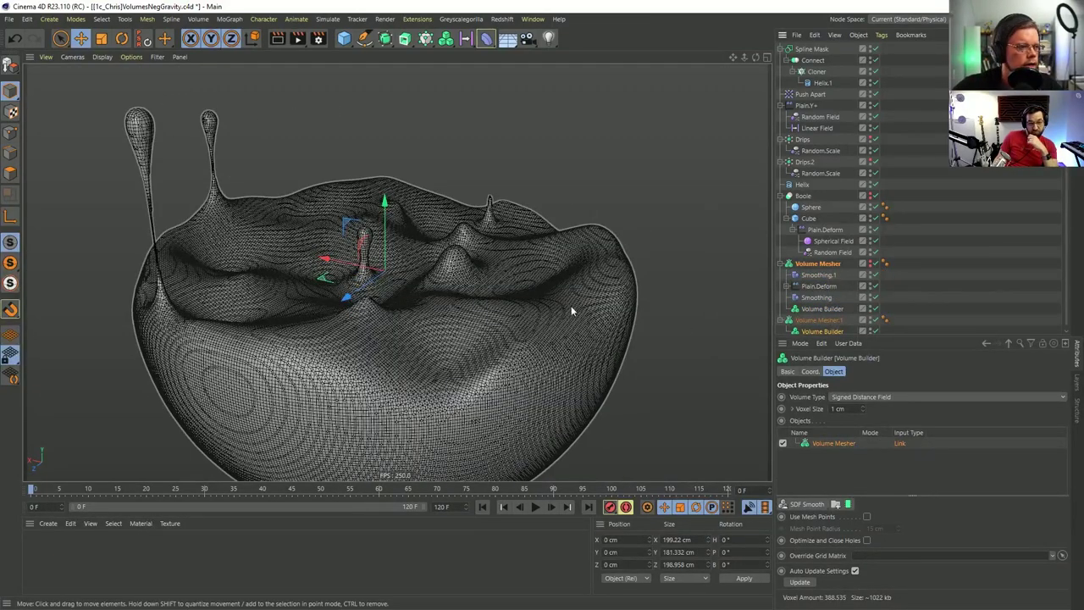
pyautogui.keyDown('alt'); pyautogui.moveTo(571, 308); pyautogui.dragTo(483, 333); pyautogui.keyUp('alt')
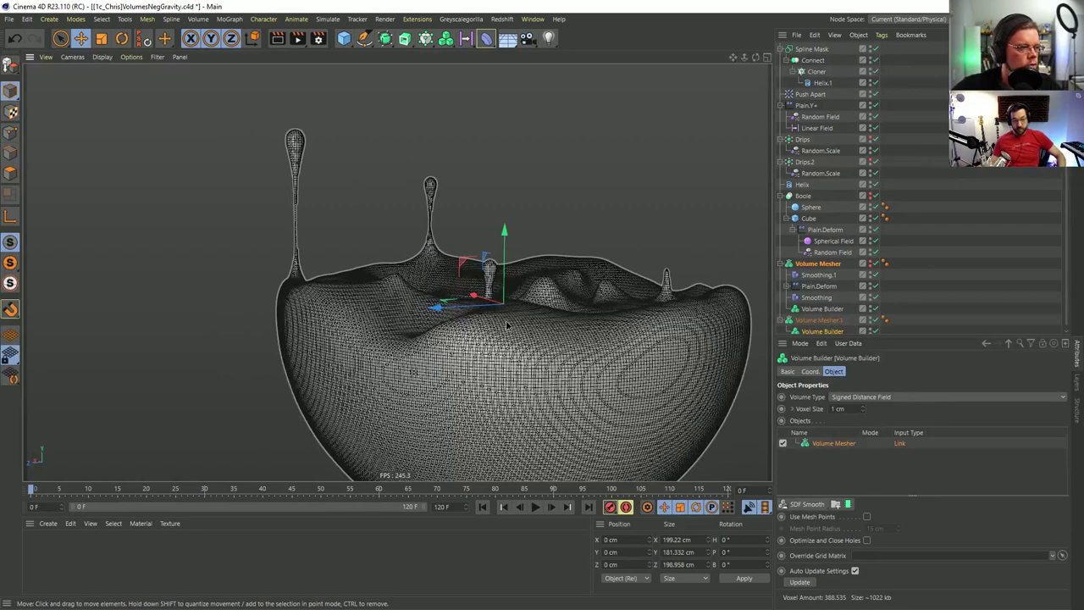
pyautogui.keyDown('alt'); pyautogui.moveTo(613, 325); pyautogui.dragTo(546, 315); pyautogui.keyUp('alt')
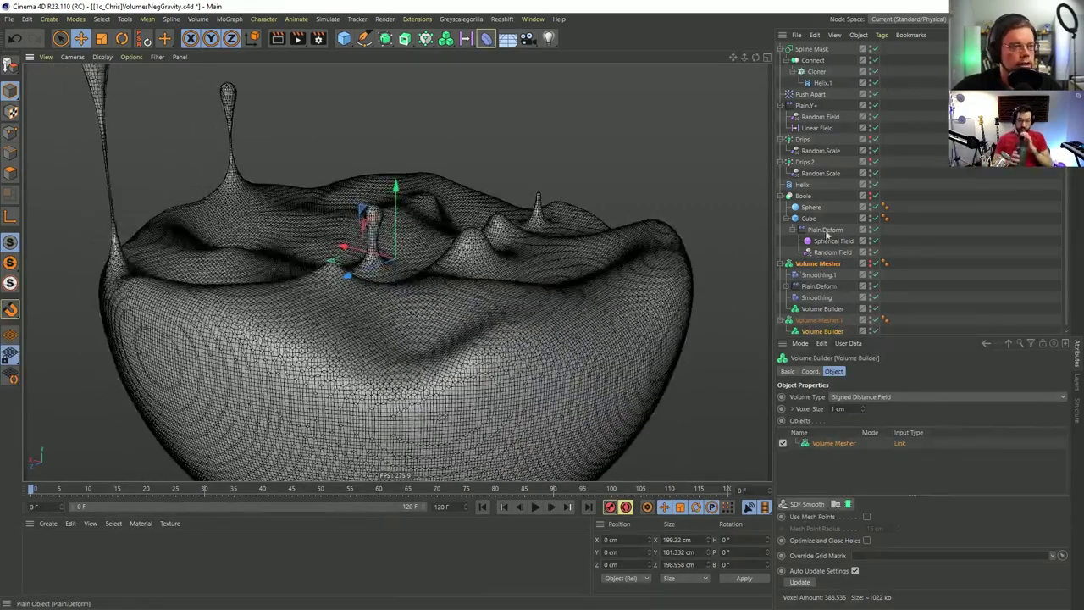
# Raise the seed of the Random Field under the cube's Plain.Deform to 123462 to vary the bowl's wavy surface.
pyautogui.click(832, 252)
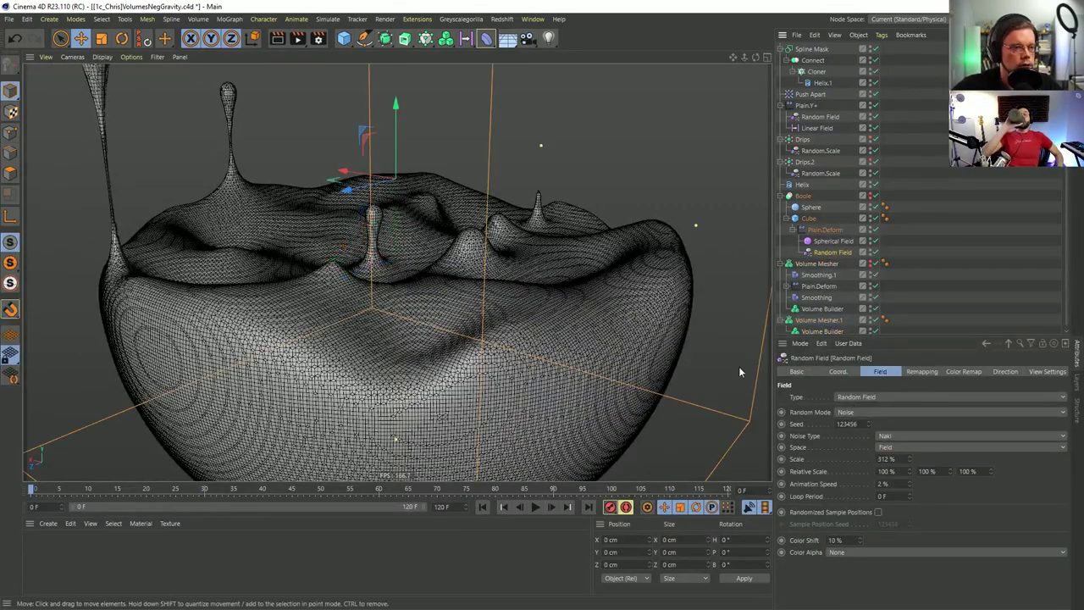
pyautogui.click(870, 424)
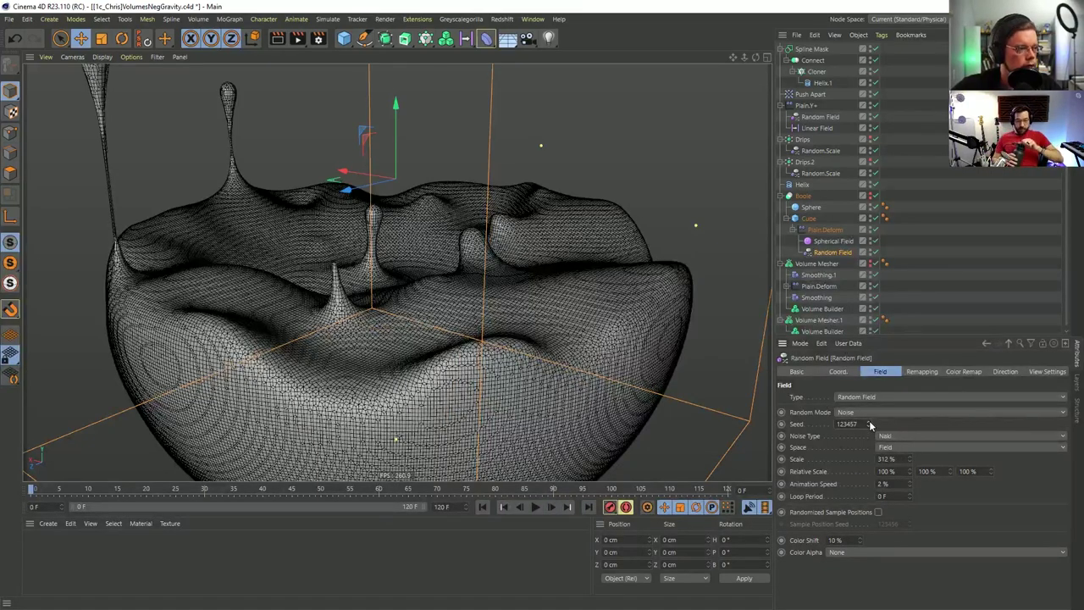
pyautogui.click(869, 424)
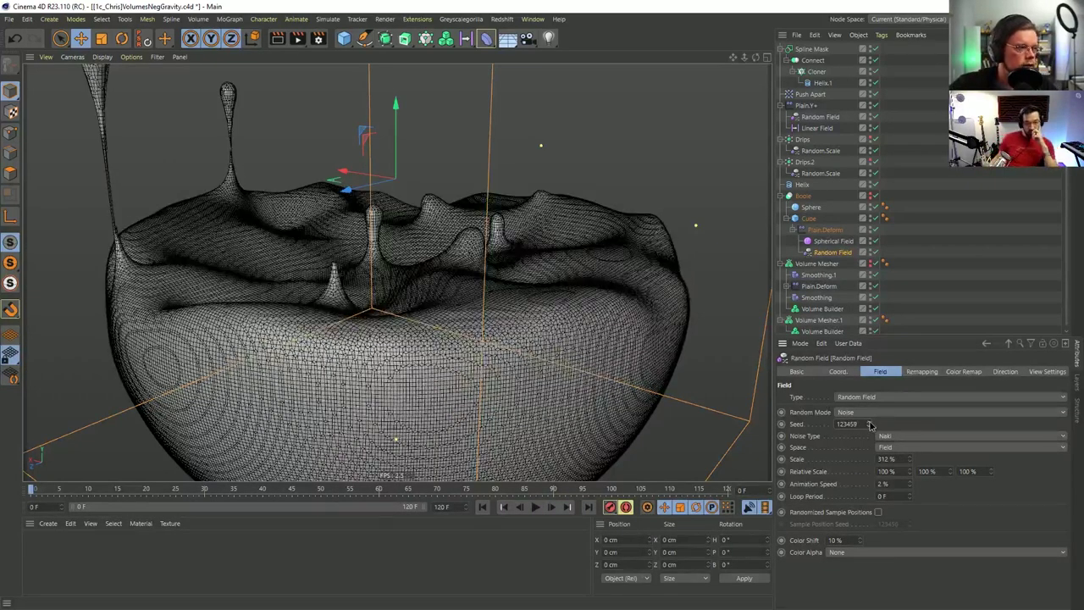
pyautogui.click(868, 423)
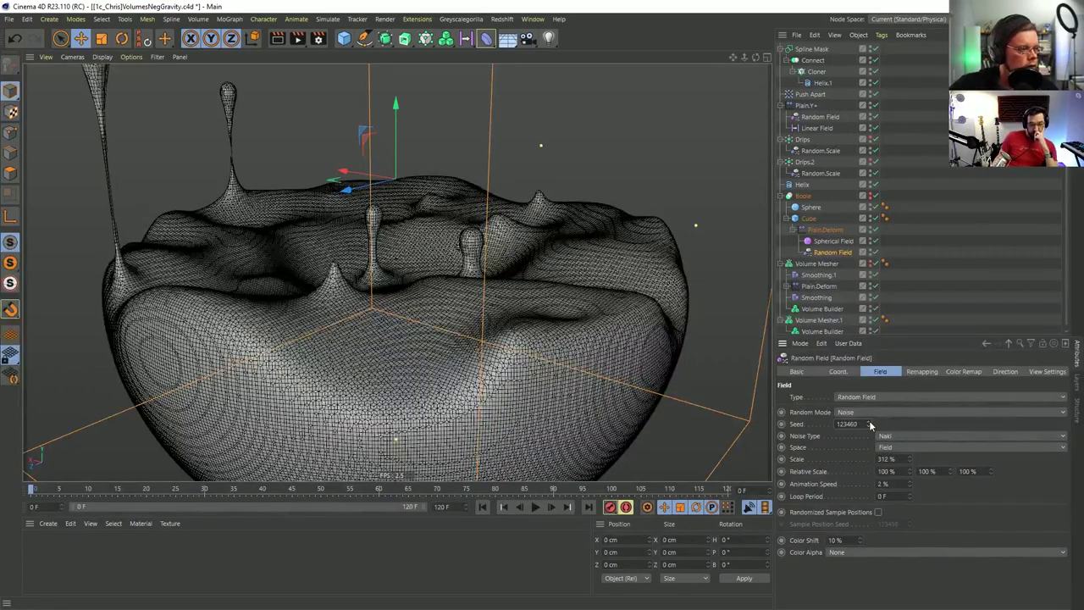
pyautogui.click(869, 423)
pyautogui.click(869, 422)
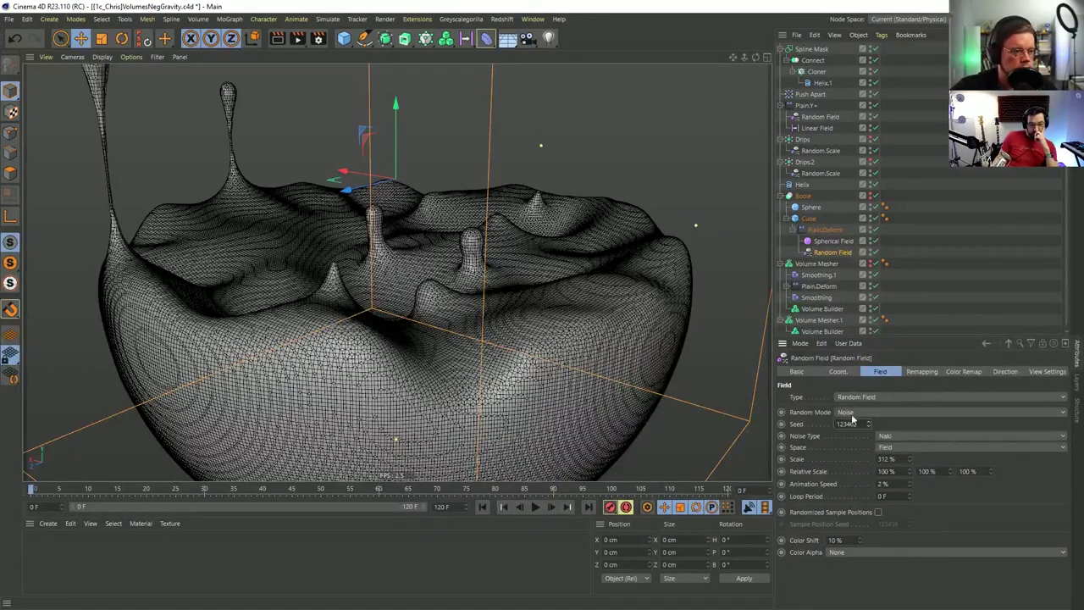
pyautogui.keyDown('alt'); pyautogui.moveTo(487, 229); pyautogui.dragTo(436, 254); pyautogui.keyUp('alt')
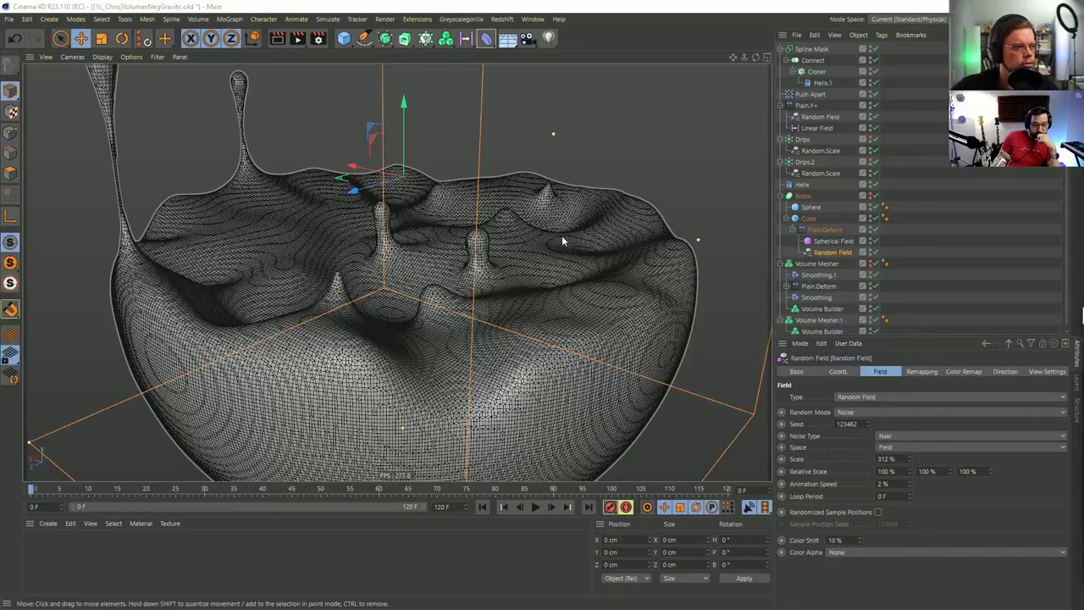
# Add a Null object and move it along Z to about 93 cm, near the bowl's outer edge.
pyautogui.keyDown('alt'); pyautogui.moveTo(358, 226); pyautogui.dragTo(397, 250); pyautogui.keyUp('alt')
pyautogui.click(364, 38)
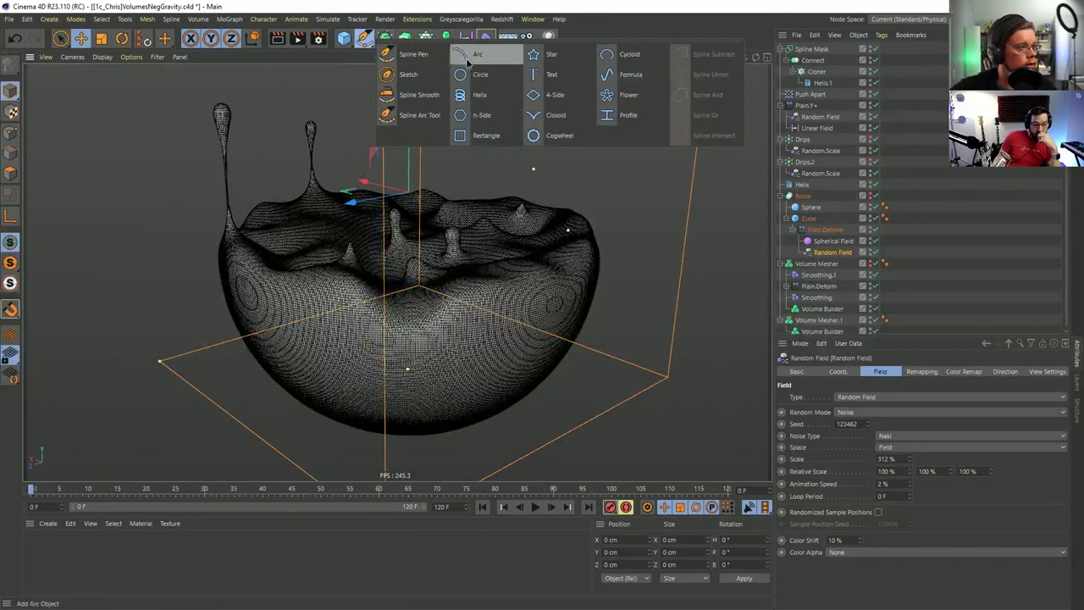
pyautogui.click(344, 38)
pyautogui.click(391, 53)
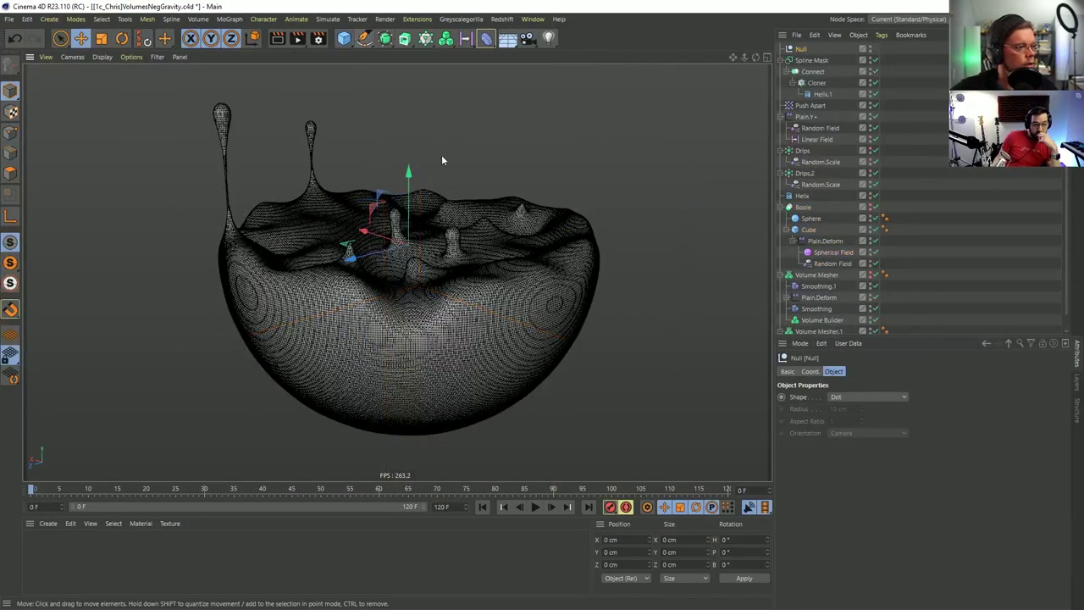
pyautogui.moveTo(340, 251); pyautogui.dragTo(169, 288)
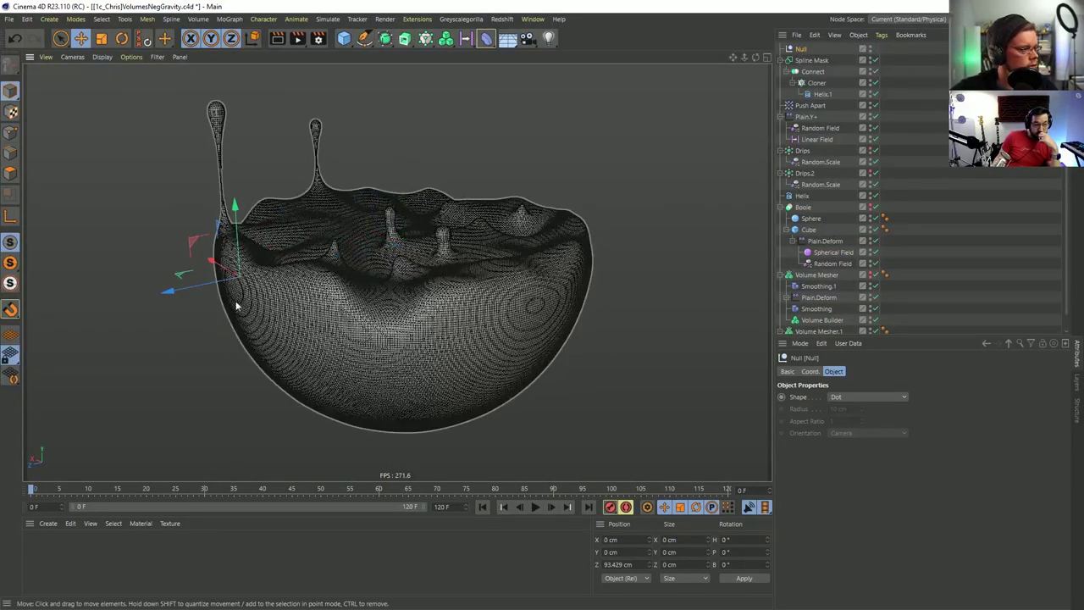
pyautogui.scroll(2, 196, 271)
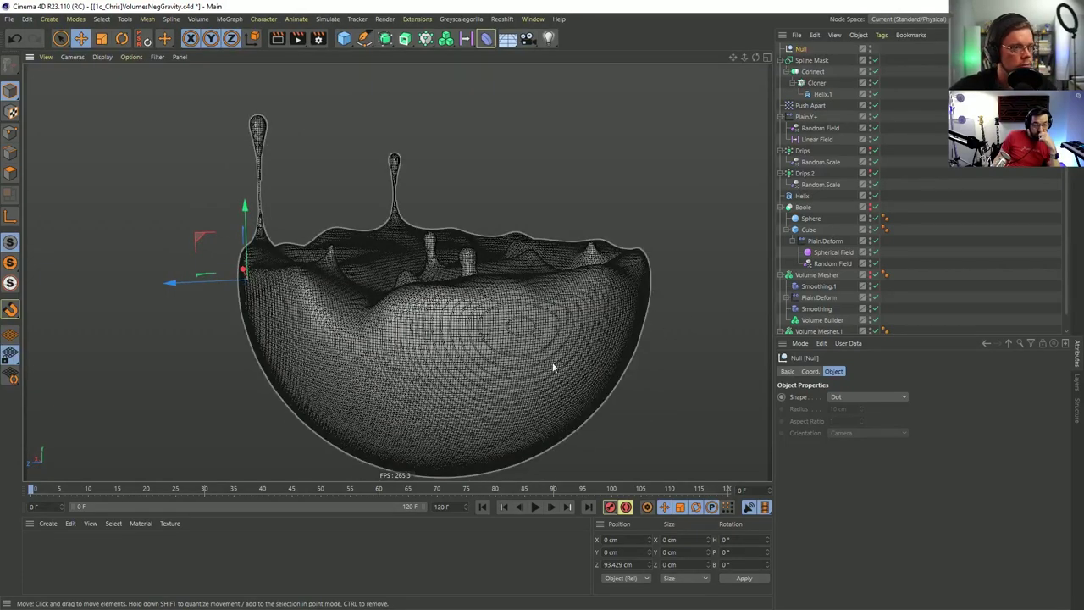
# Create a material with only Luminance enabled and load the Proximal effect shader as its luminance texture.
pyautogui.doubleClick(57, 550)
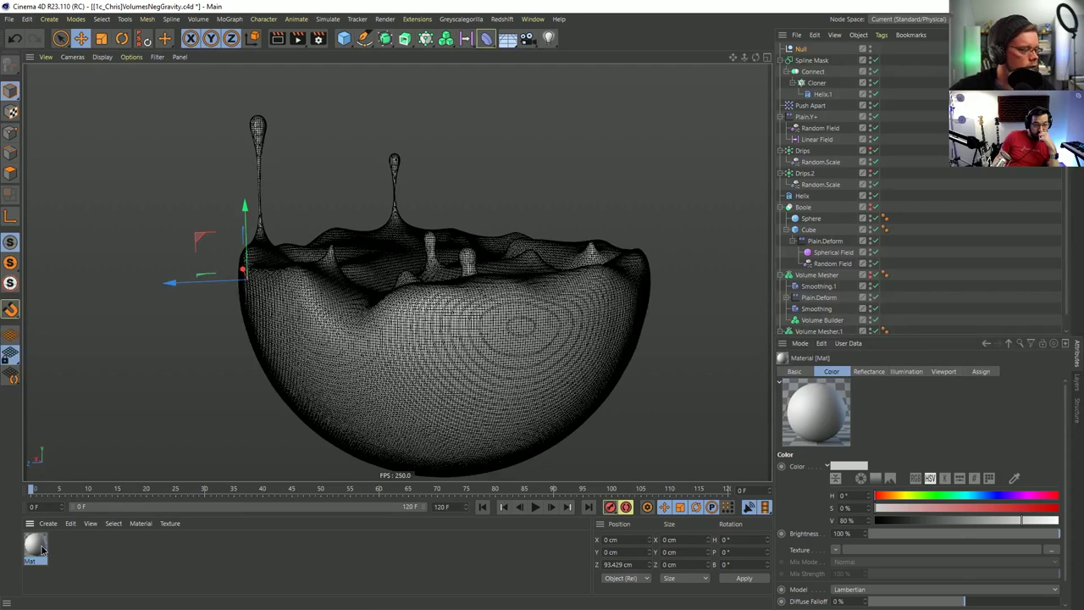
pyautogui.doubleClick(34, 546)
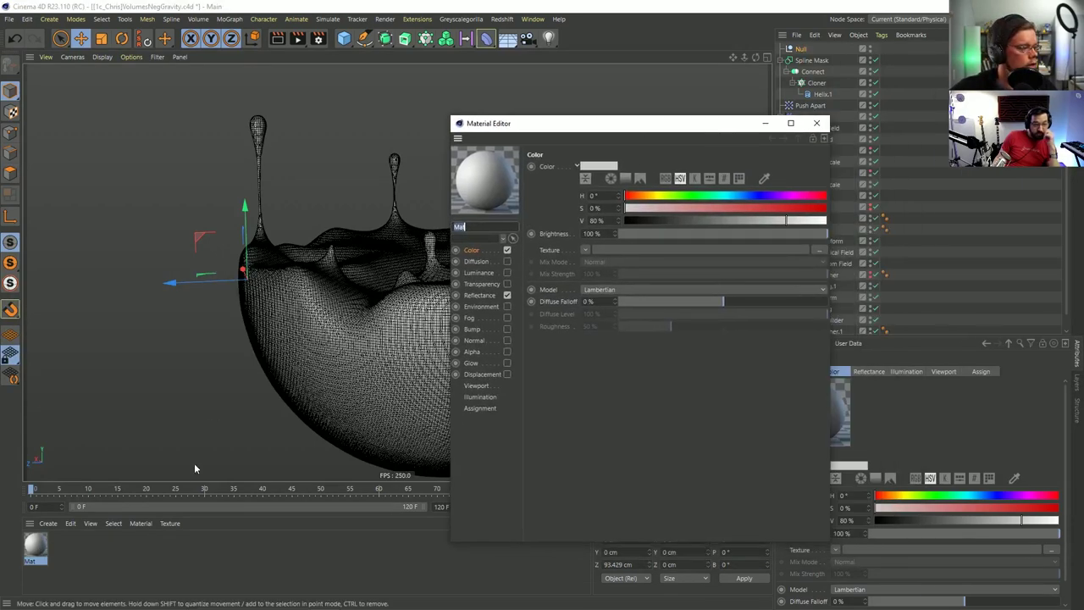
pyautogui.click(507, 272)
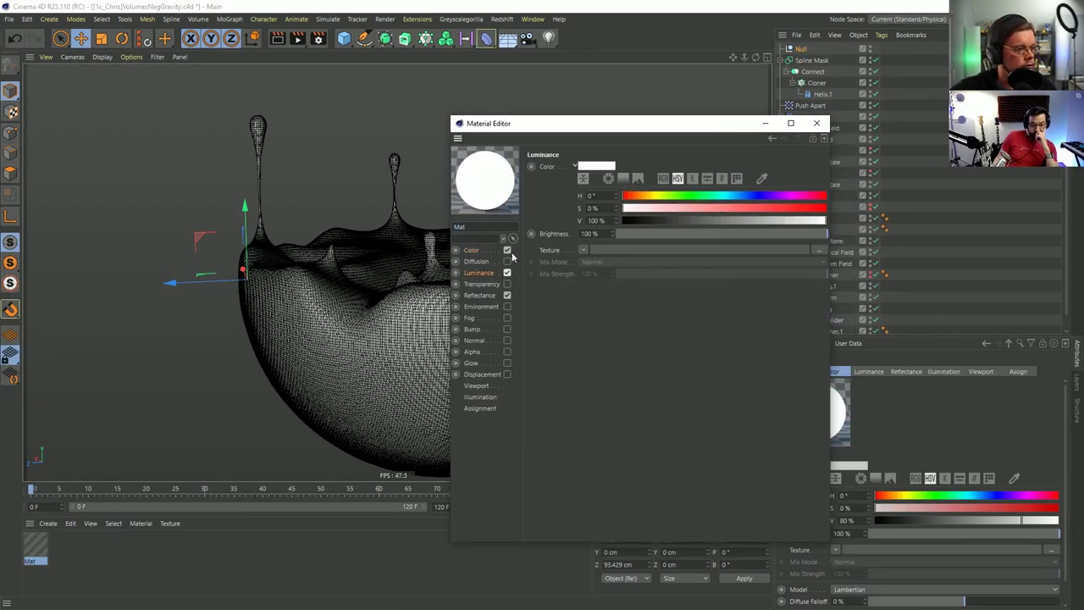
pyautogui.click(583, 250)
pyautogui.moveTo(619, 478)
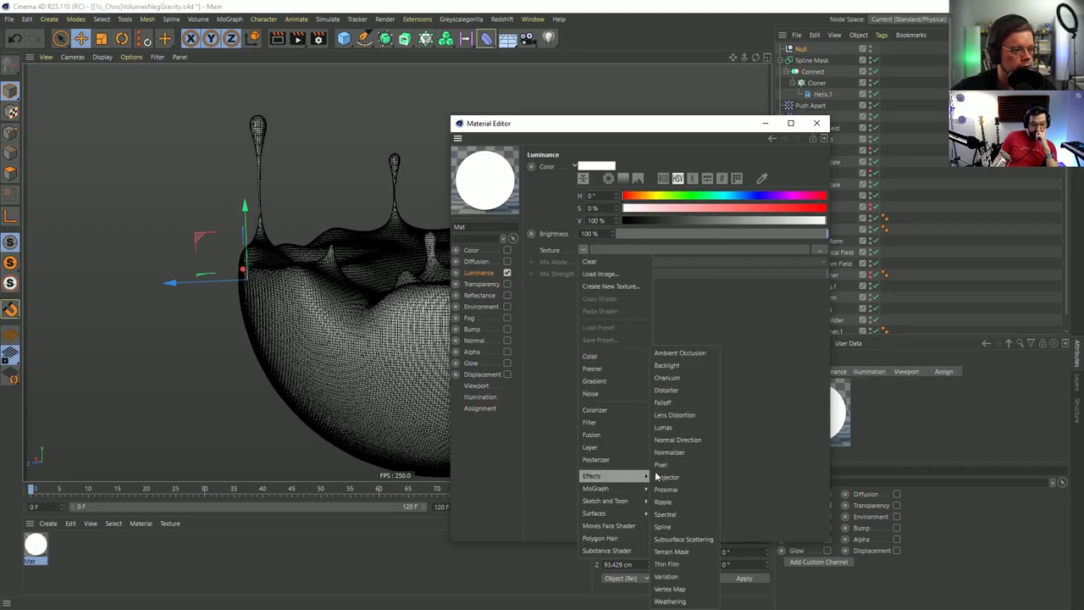
pyautogui.click(669, 490)
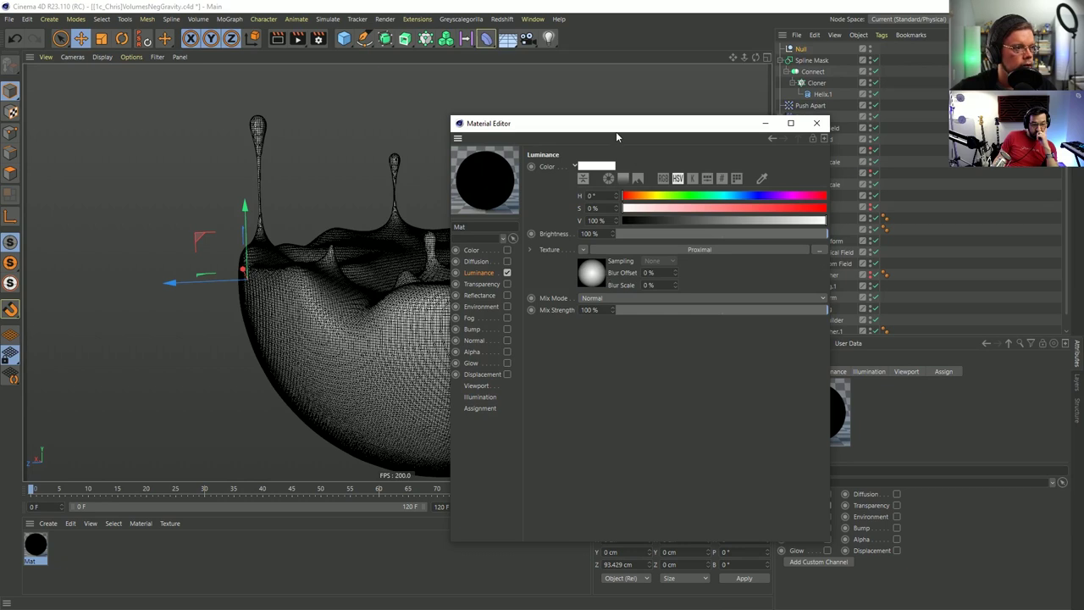
# Add the Null to the Proximal shader's objects and apply the material to the second Volume Mesher.
pyautogui.moveTo(606, 125); pyautogui.dragTo(508, 161)
pyautogui.click(491, 310)
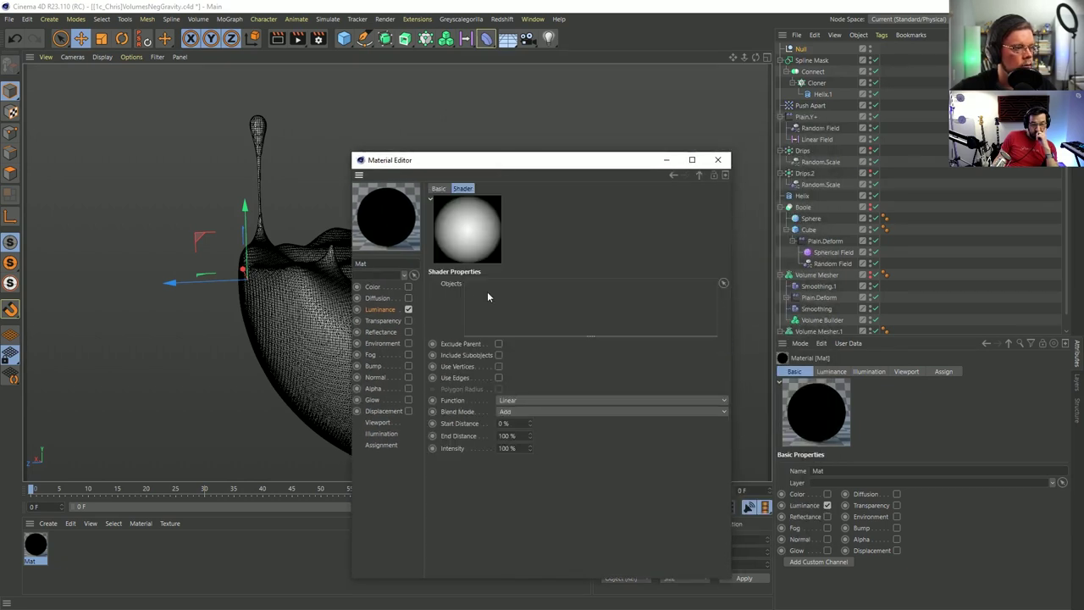
pyautogui.moveTo(801, 52); pyautogui.dragTo(554, 312)
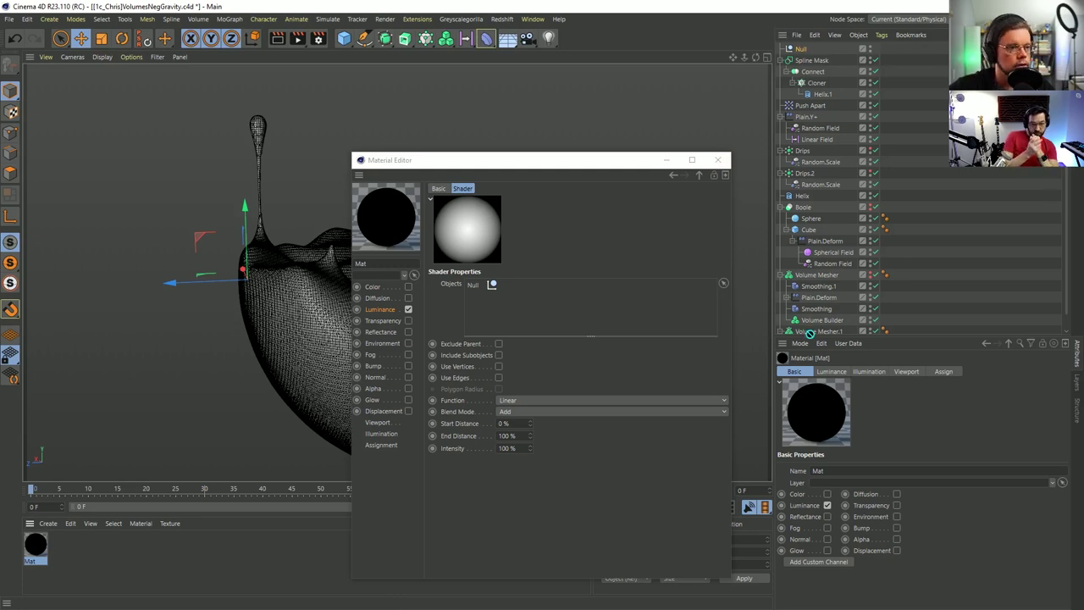
pyautogui.moveTo(809, 332)
pyautogui.mouseDown()
pyautogui.moveTo(819, 339)
pyautogui.moveTo(818, 317)
pyautogui.mouseUp()
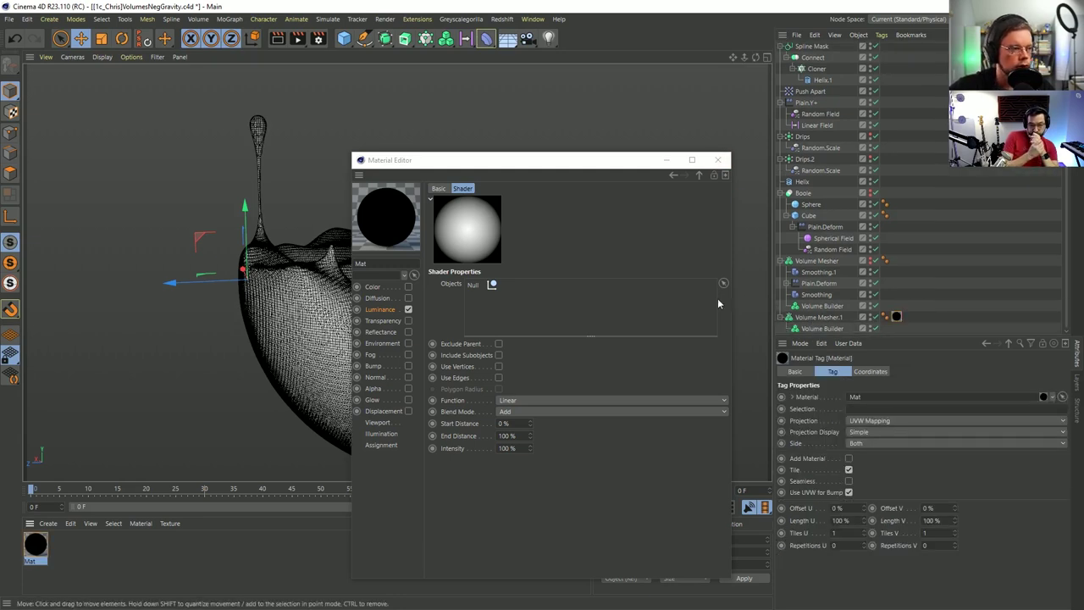
# Inspect the Proximal shader's falloff on the second Volume Mesher in a viewport render, and close the Material Editor.
pyautogui.moveTo(567, 165); pyautogui.dragTo(560, 143)
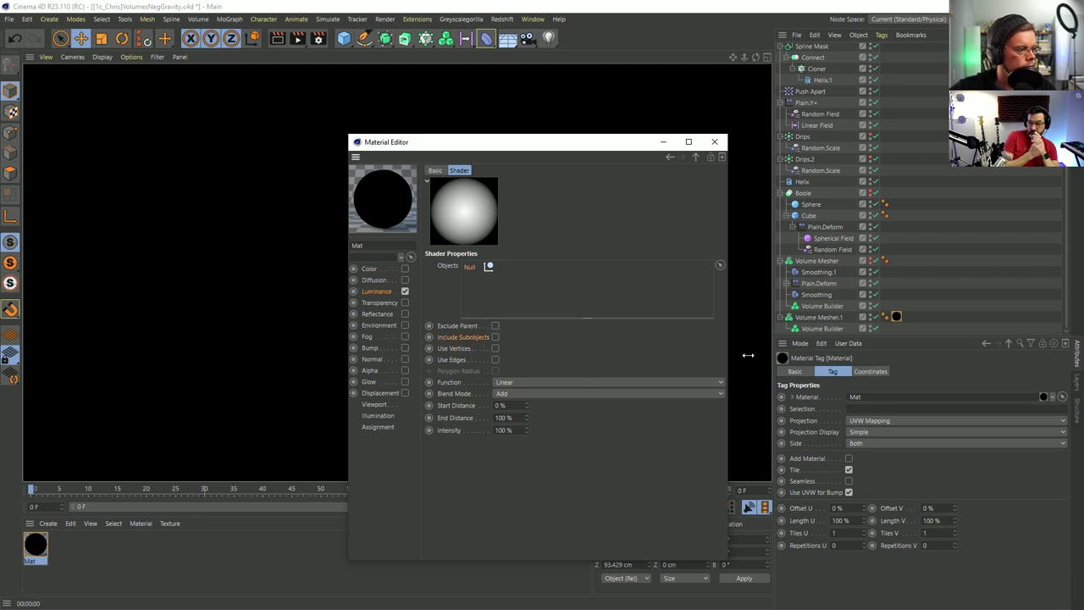
pyautogui.click(838, 317)
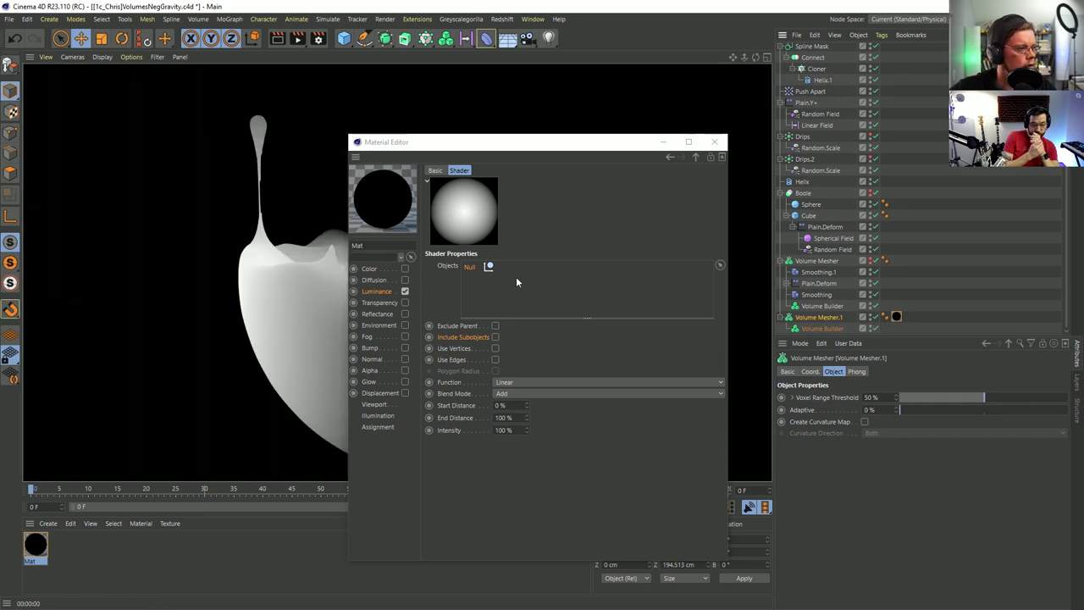
pyautogui.moveTo(499, 146); pyautogui.dragTo(761, 173)
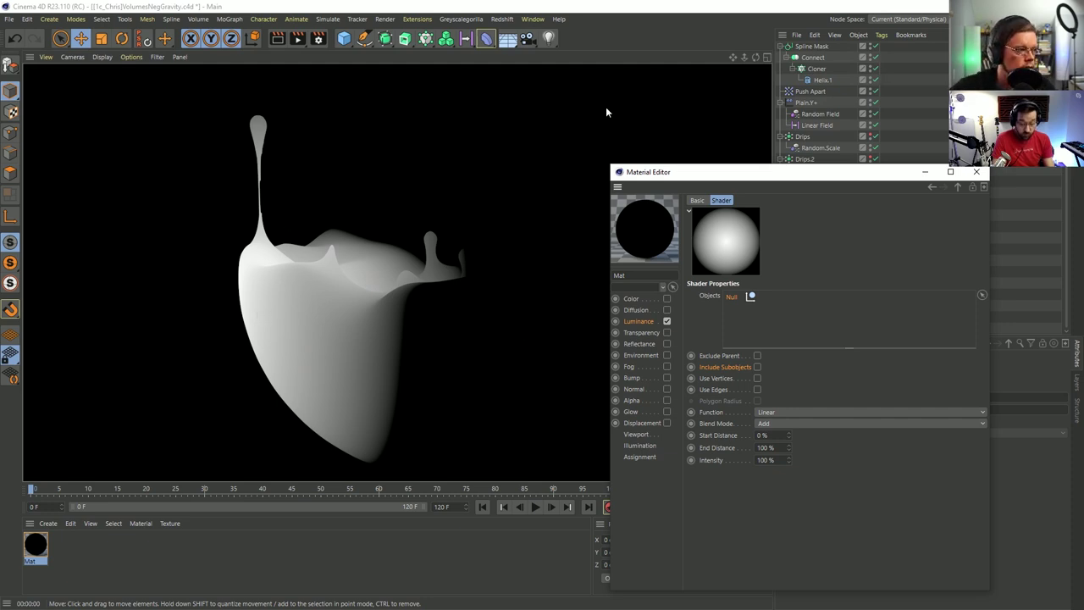
pyautogui.click(976, 172)
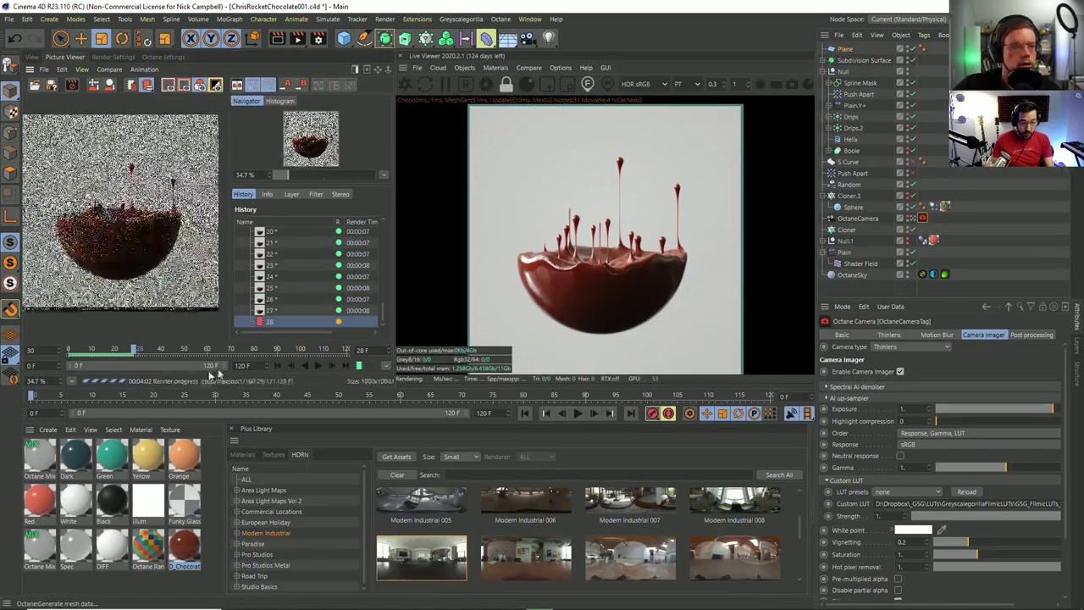
# Play back the rendered chocolate bowl frames and examine the drips and rim both close up and at full view.
pyautogui.click(320, 367)
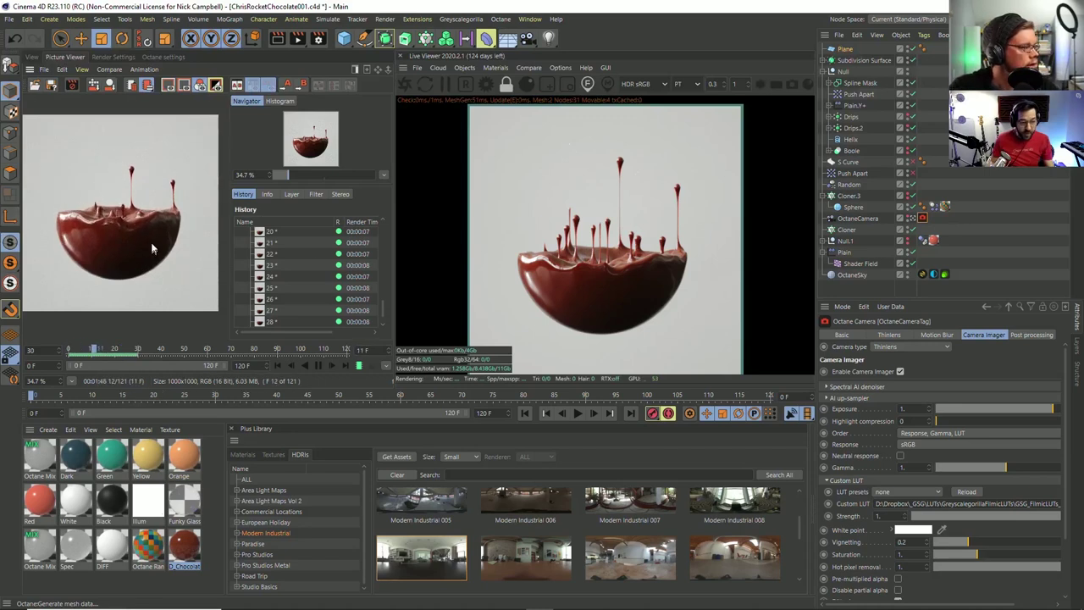
pyautogui.scroll(3, 151, 242)
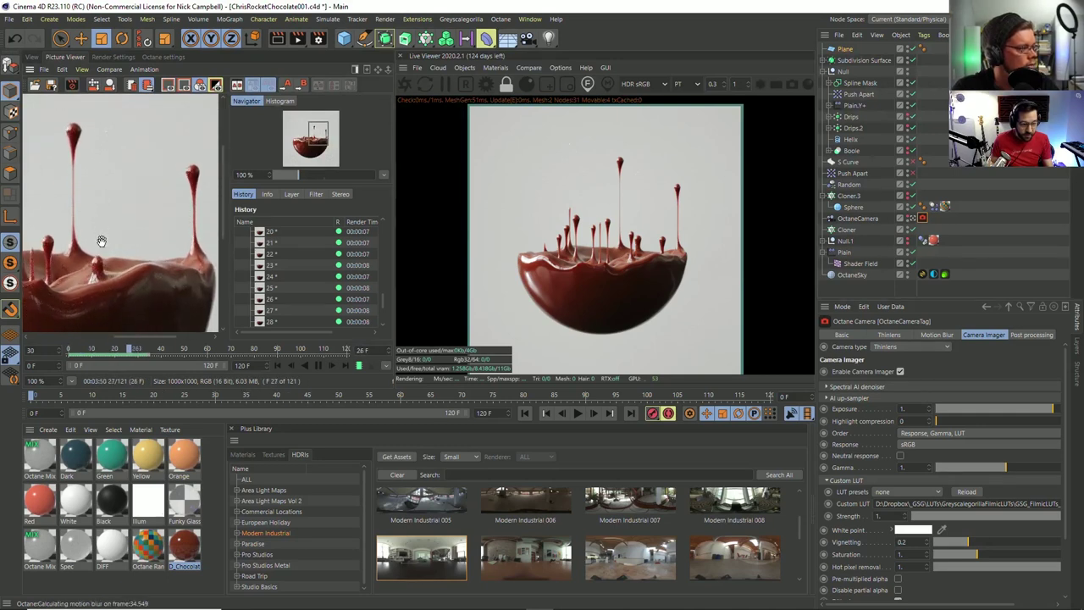
pyautogui.scroll(-5, 98, 243)
pyautogui.scroll(5, 100, 246)
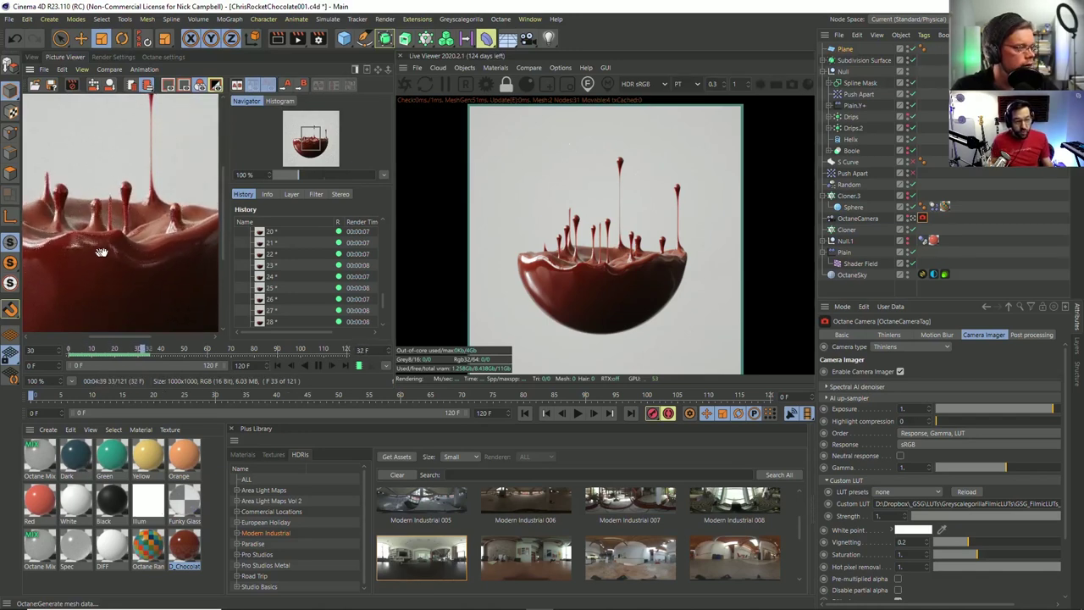
pyautogui.scroll(-5, 108, 252)
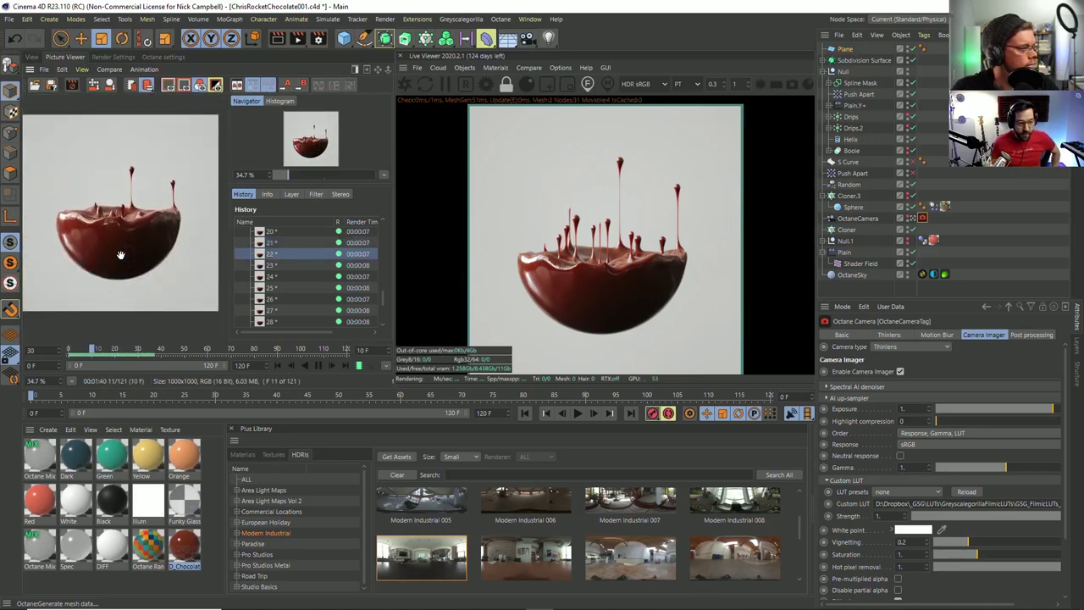
pyautogui.scroll(3, 120, 254)
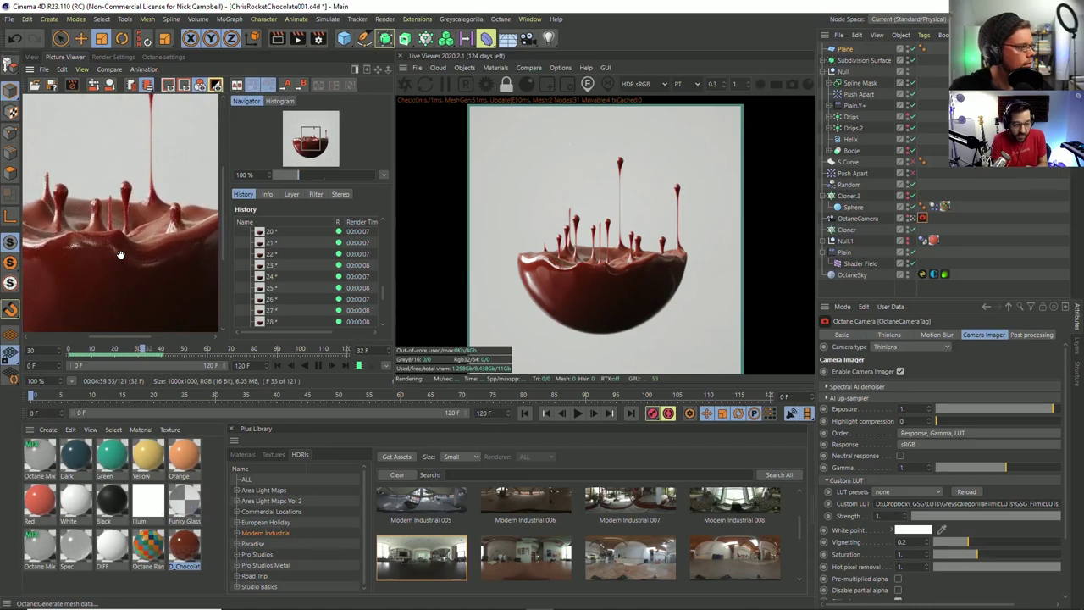
pyautogui.scroll(-3, 121, 255)
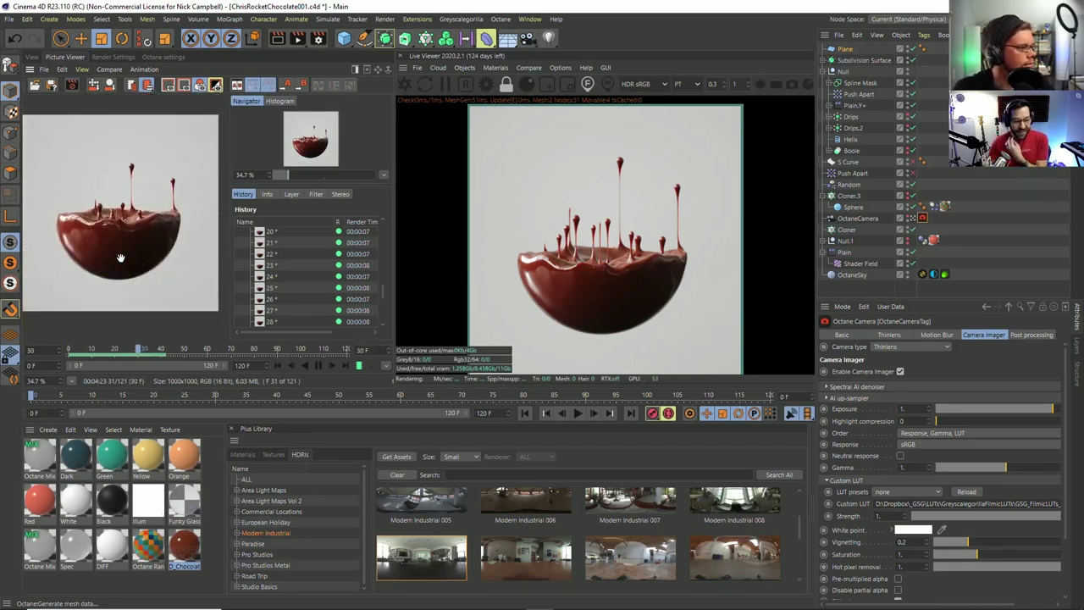
pyautogui.scroll(3, 120, 256)
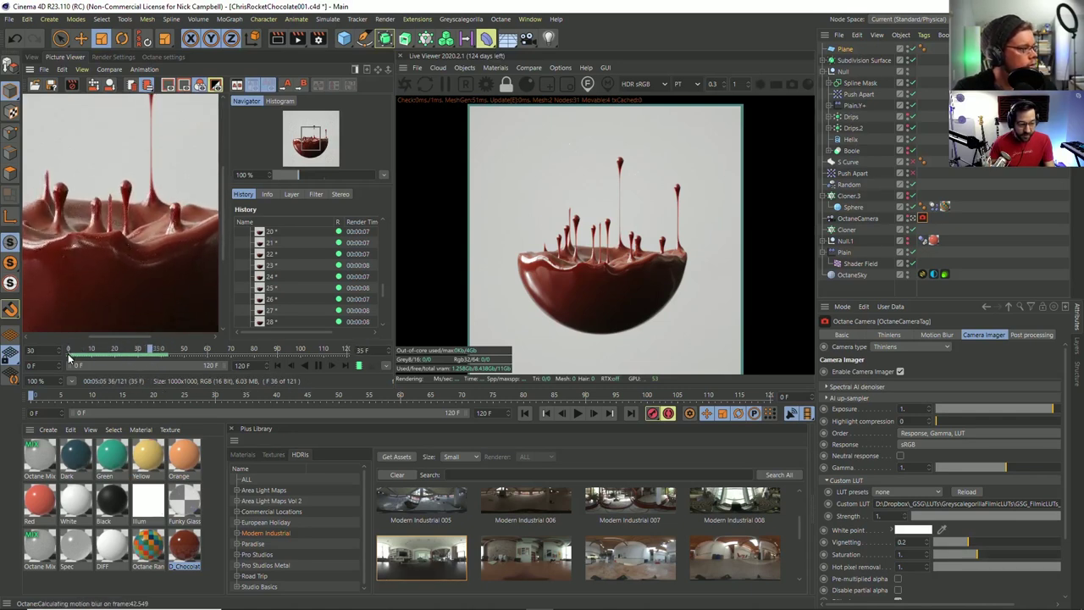
# Set the start of the Picture Viewer's playback range to frame 13 and replay the rendered frames.
pyautogui.moveTo(71, 365); pyautogui.dragTo(88, 366)
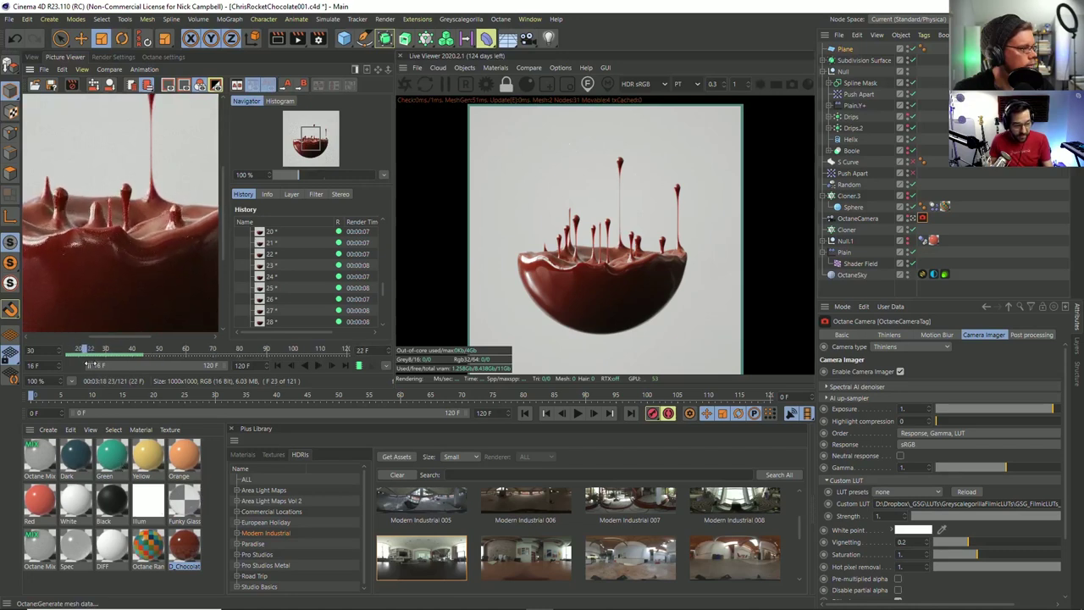
pyautogui.moveTo(92, 365); pyautogui.dragTo(83, 364)
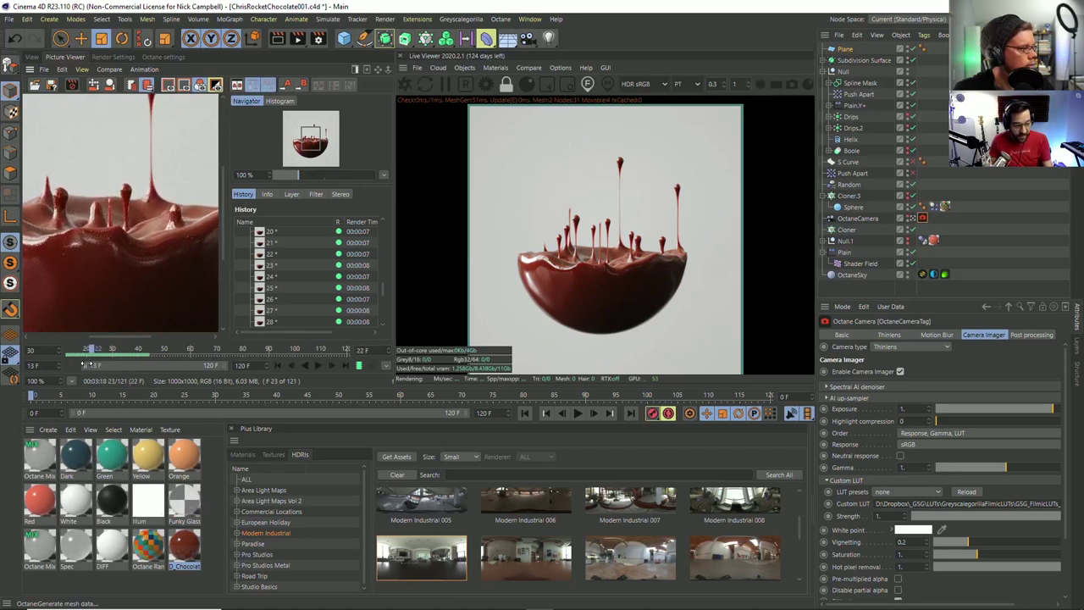
pyautogui.click(319, 365)
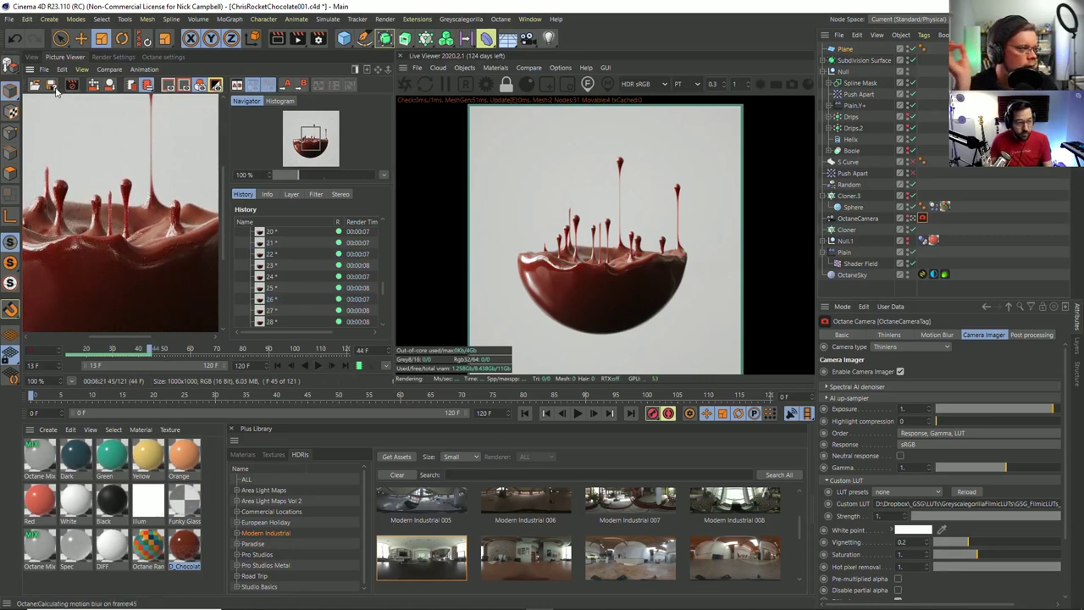
pyautogui.click(317, 365)
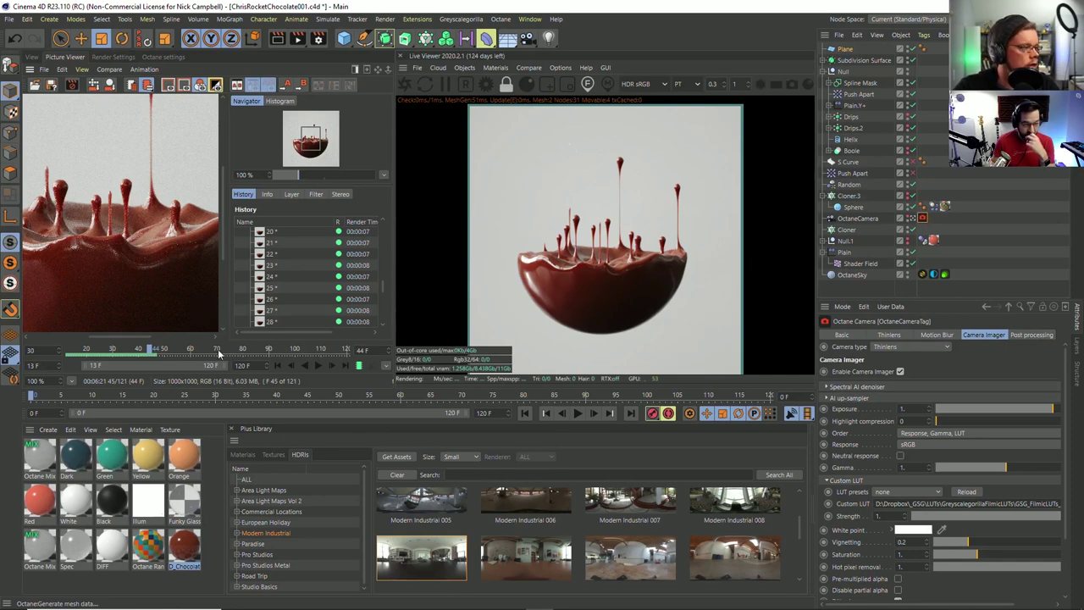
pyautogui.click(318, 365)
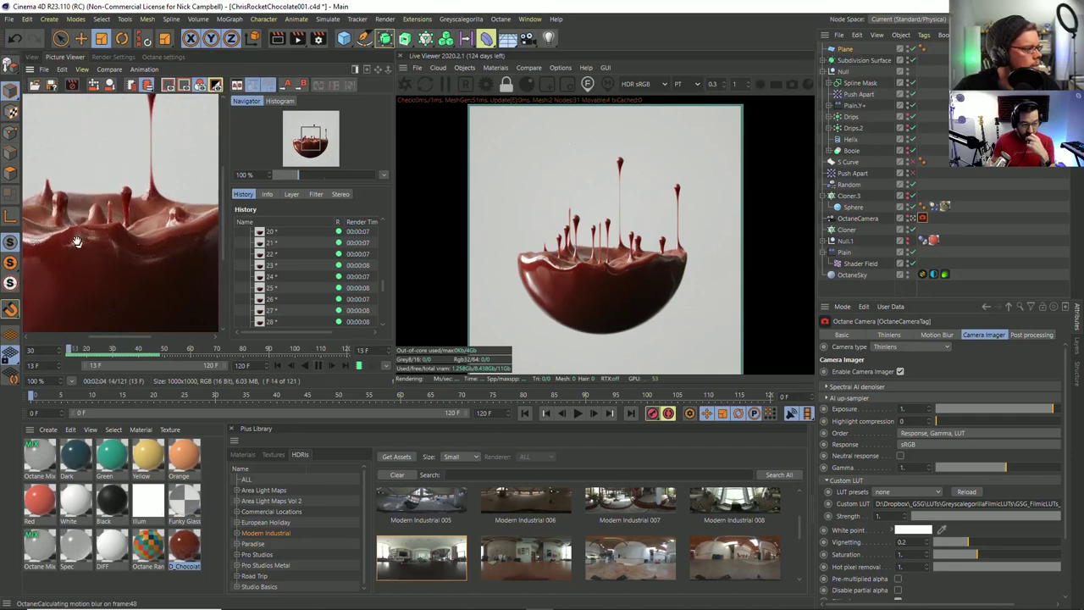
pyautogui.scroll(-3, 85, 243)
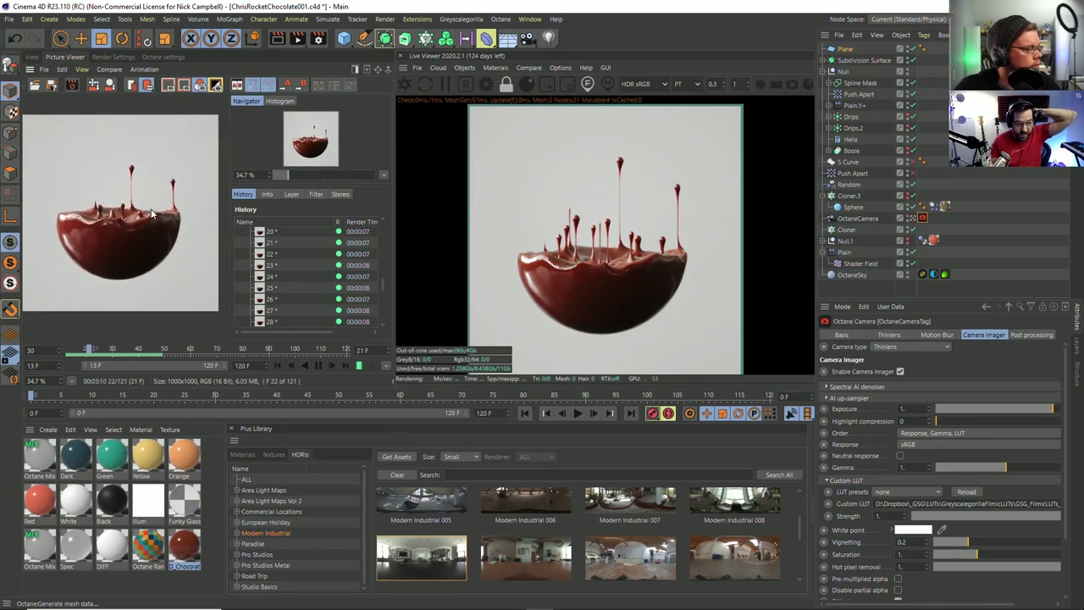
pyautogui.scroll(3, 151, 214)
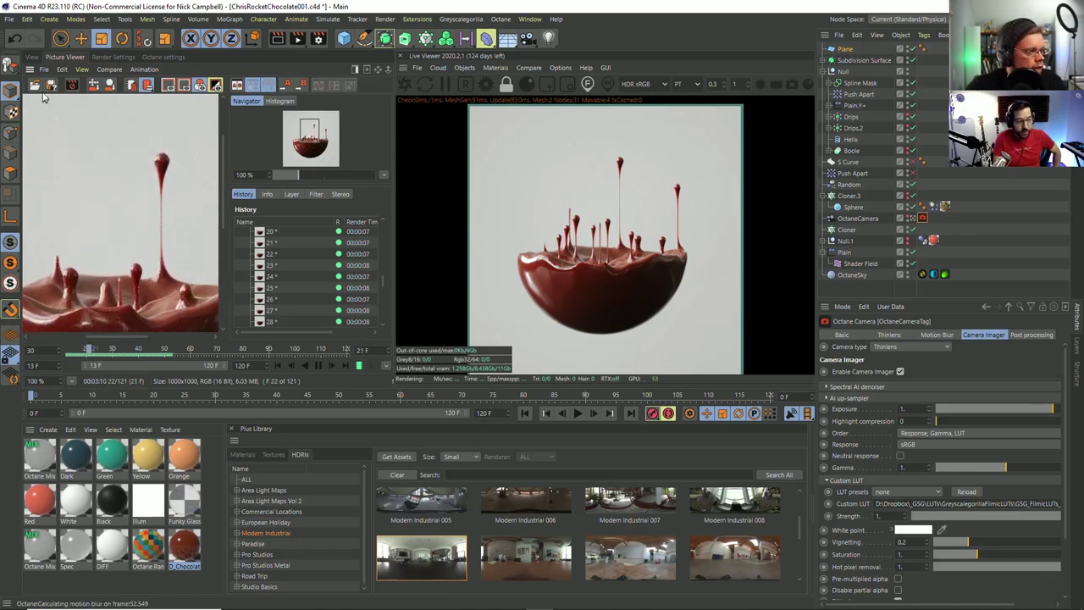
# Stop the running animation render and return to the 3D viewport.
pyautogui.click(44, 68)
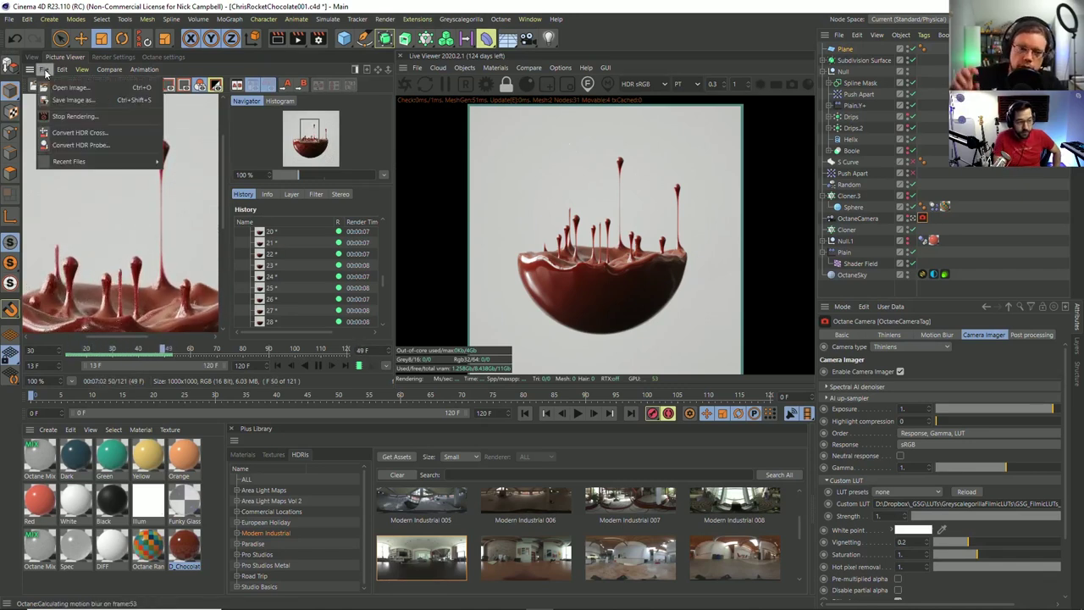
pyautogui.click(68, 116)
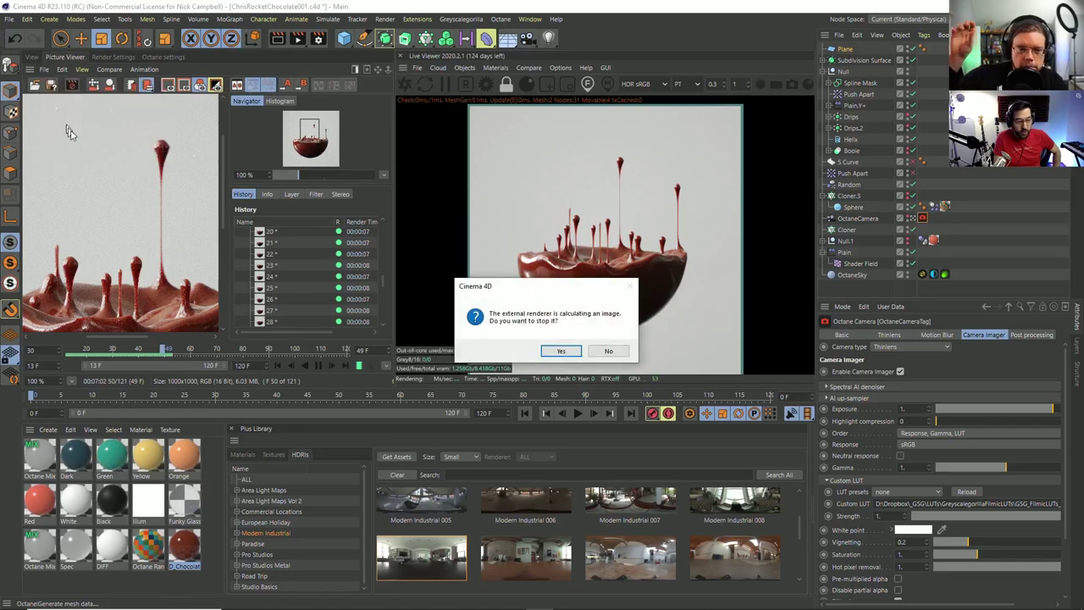
pyautogui.click(560, 352)
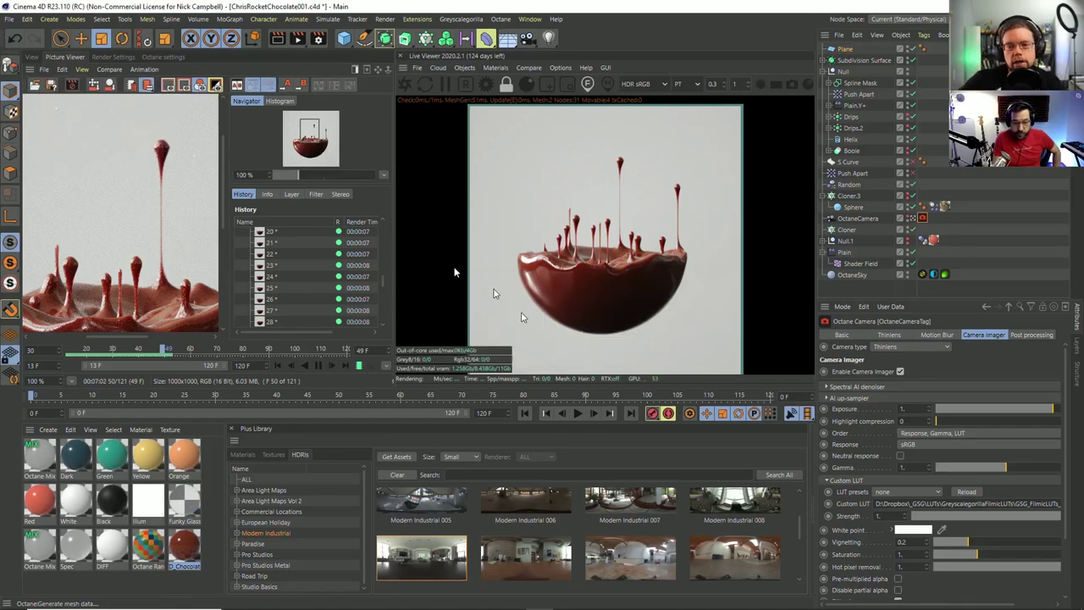
pyautogui.click(31, 57)
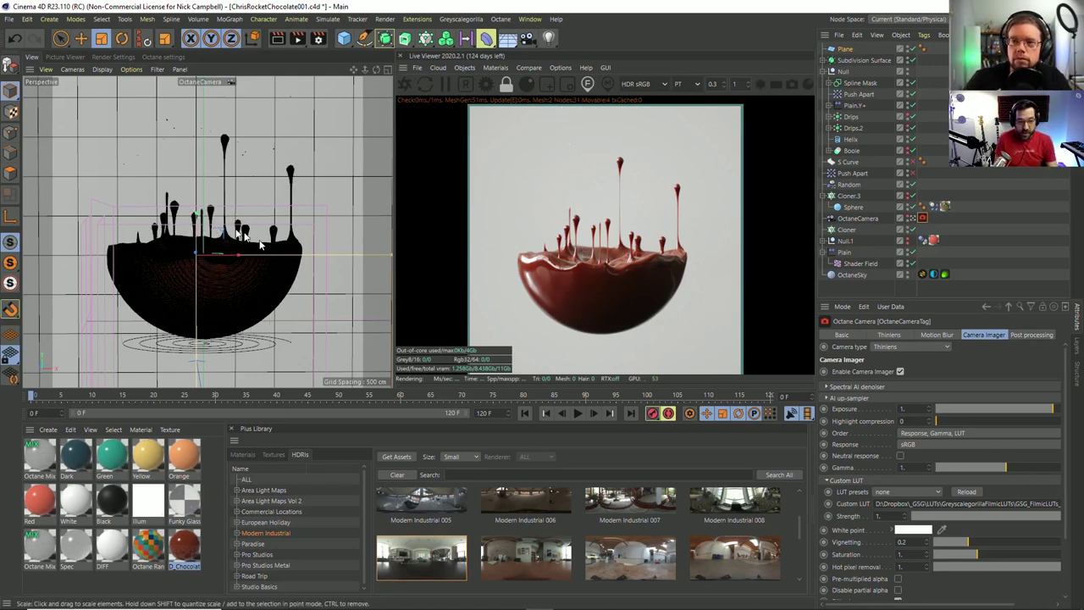
# Restart the Octane live render on a close-up of the drips and set the camera focus on a drip.
pyautogui.scroll(5, 180, 227)
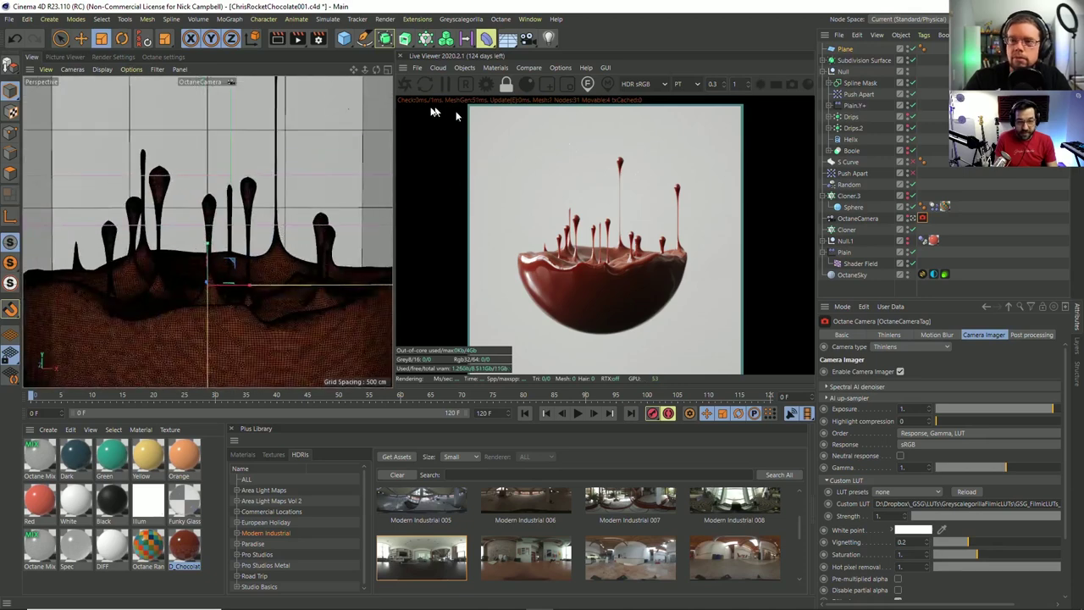
pyautogui.click(406, 83)
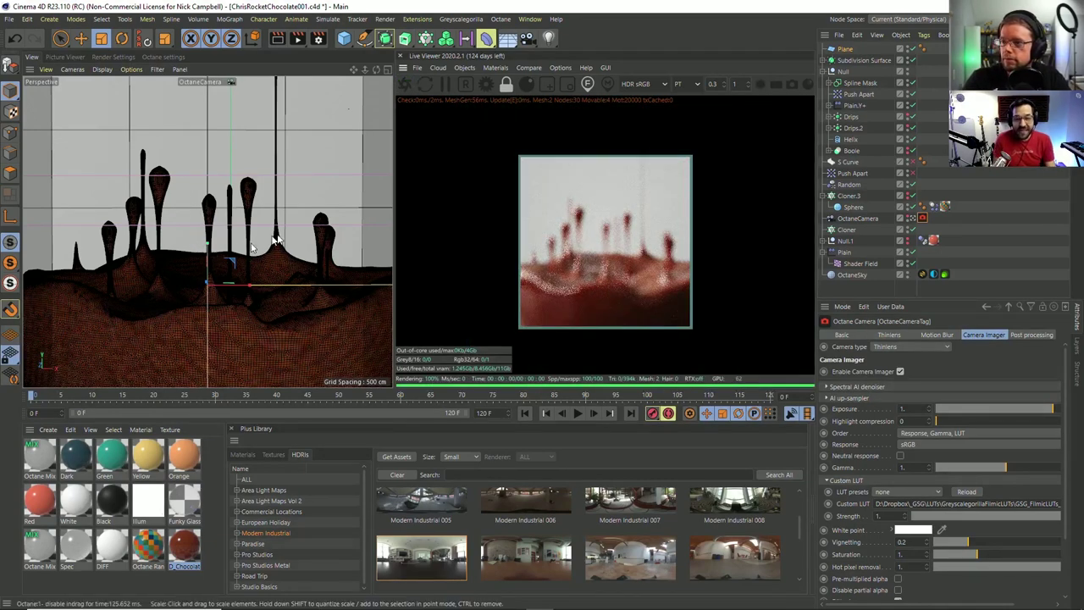
pyautogui.keyDown('alt'); pyautogui.moveTo(198, 242); pyautogui.dragTo(330, 157); pyautogui.keyUp('alt')
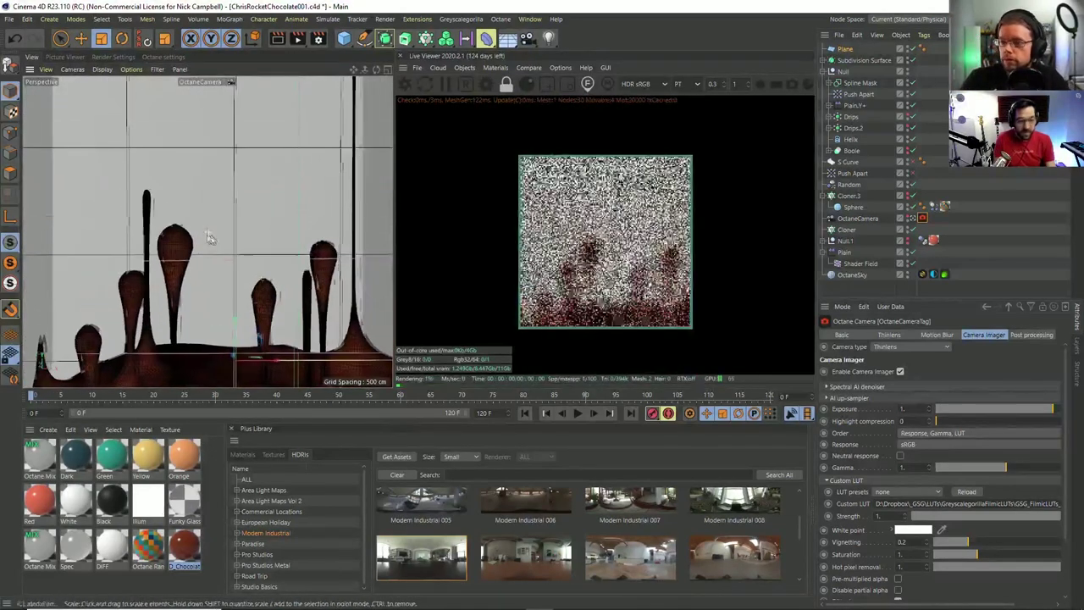
pyautogui.click(591, 268)
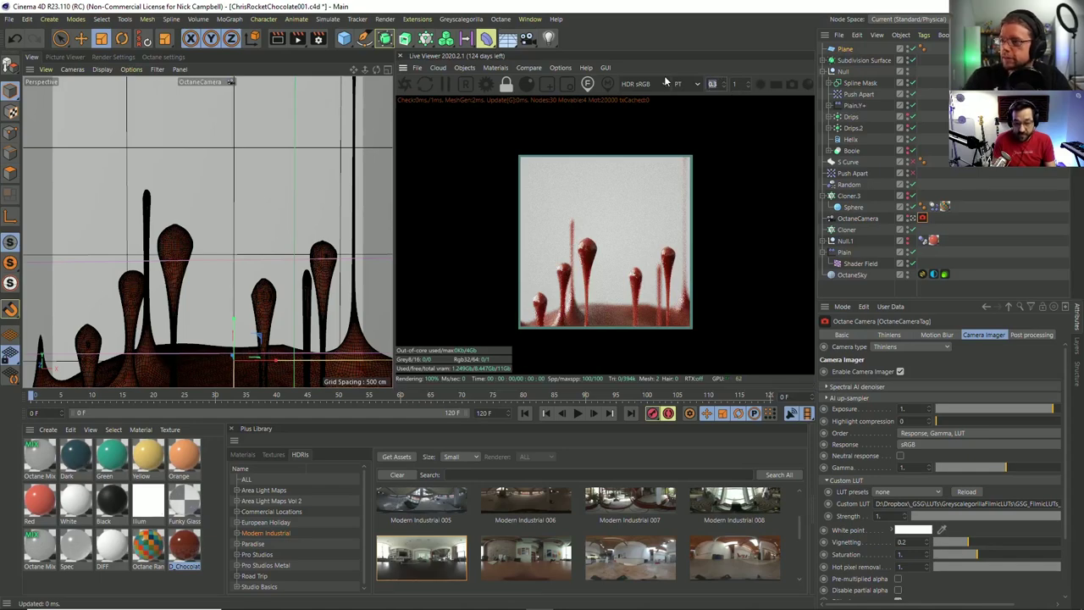
# Set the live render's resolution scale to 0.7 and pull the camera back to frame the whole bowl.
pyautogui.write('0.7')
pyautogui.press('Return')
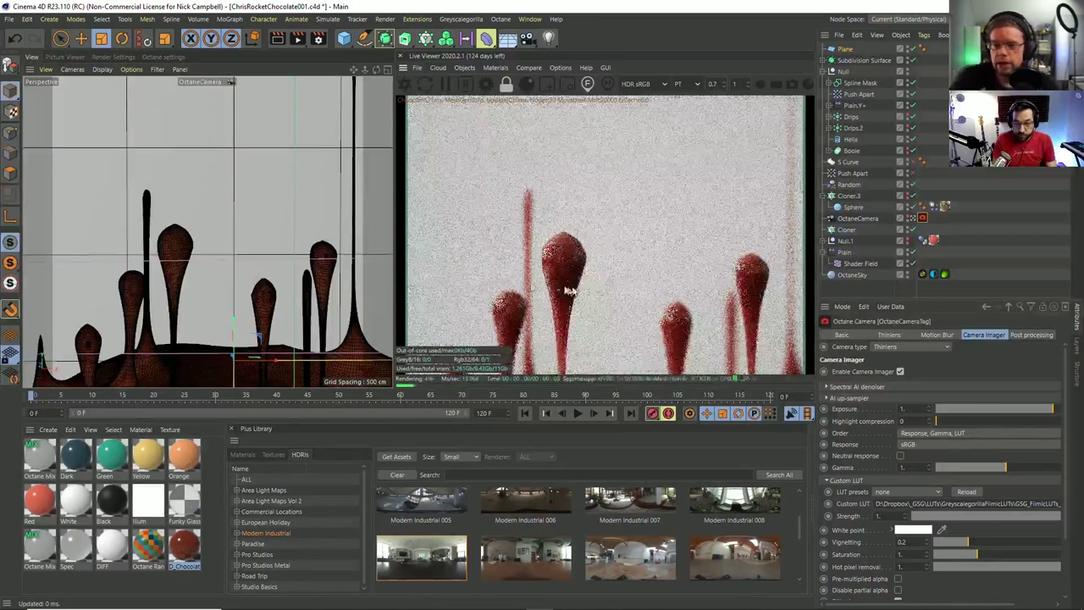
pyautogui.scroll(3, 218, 282)
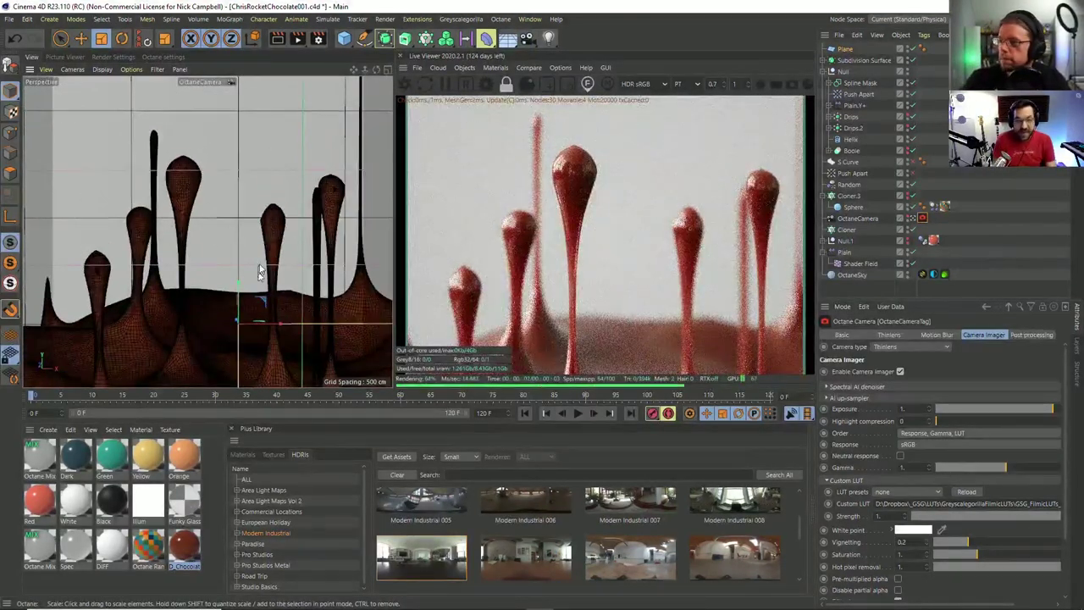
pyautogui.scroll(-6, 269, 269)
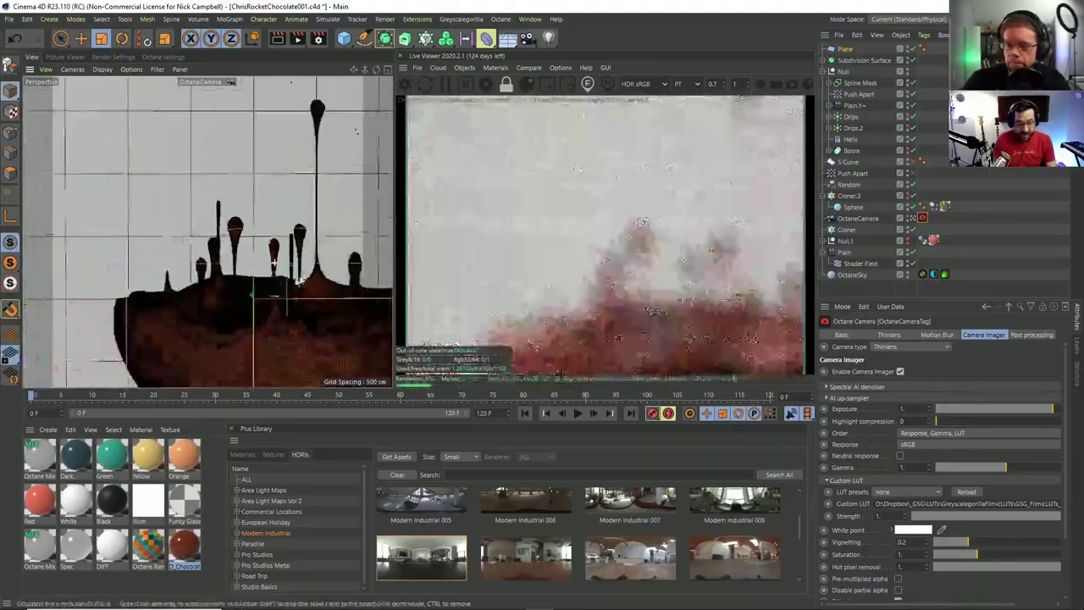
pyautogui.scroll(-2, 226, 259)
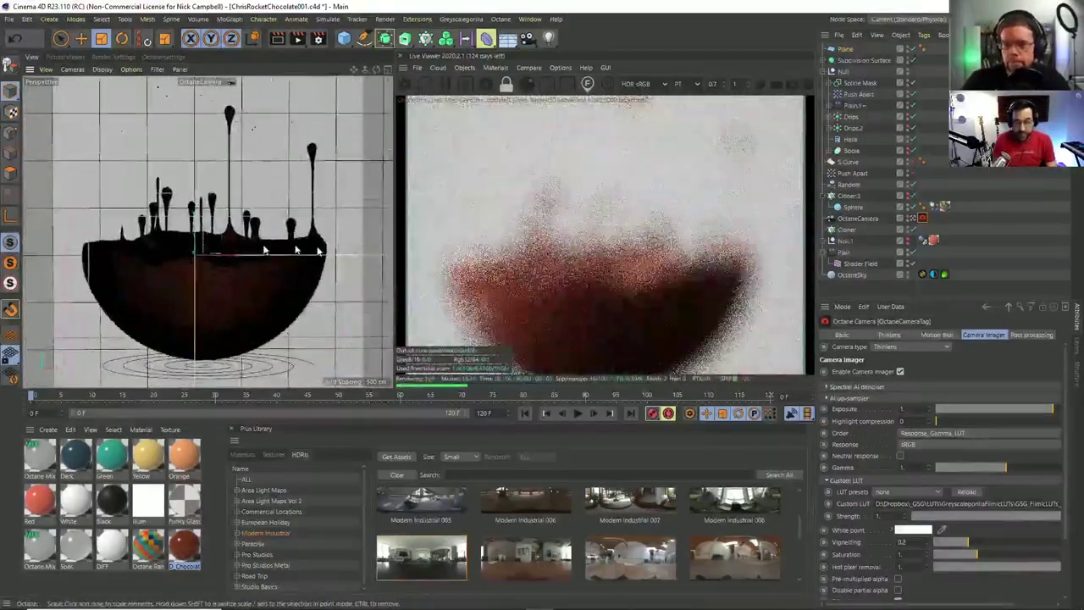
pyautogui.scroll(-3, 227, 253)
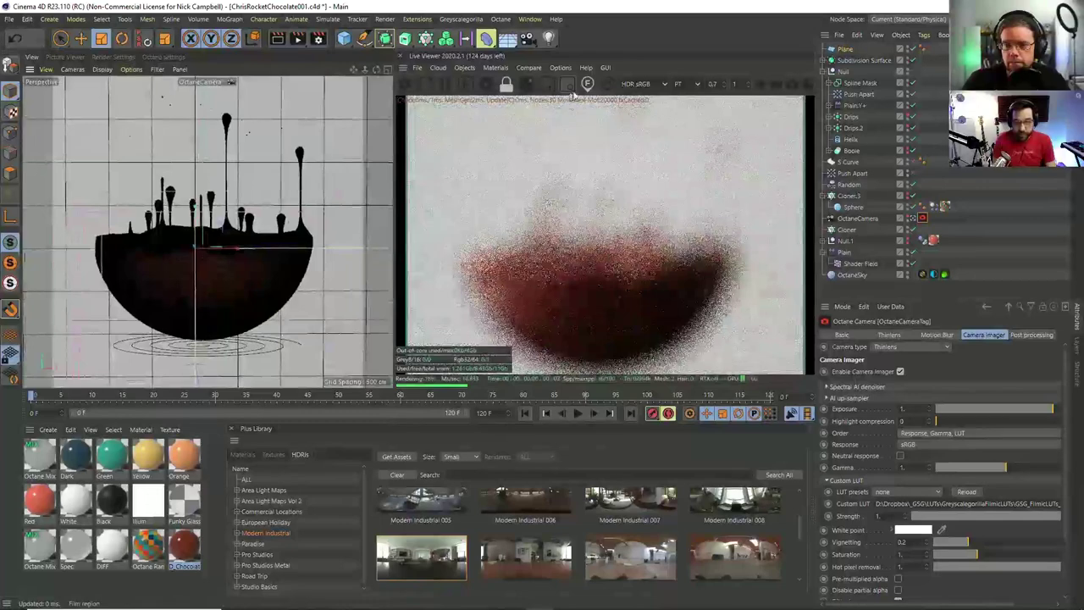
# Pick a new camera focus point on the front of the bowl in the live render.
pyautogui.click(212, 256)
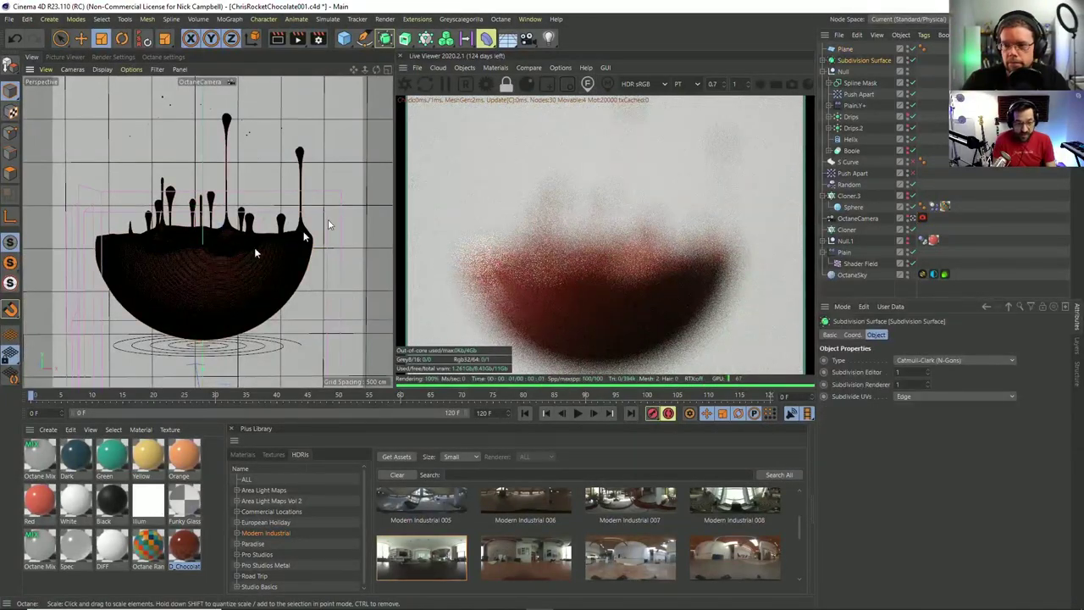
pyautogui.click(588, 87)
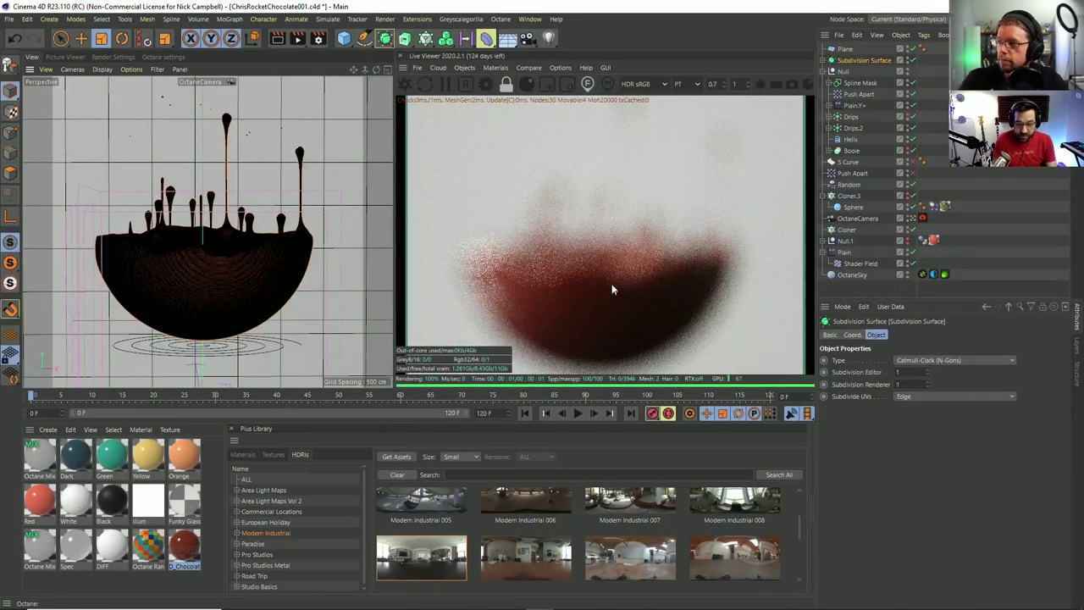
pyautogui.click(612, 290)
pyautogui.click(596, 347)
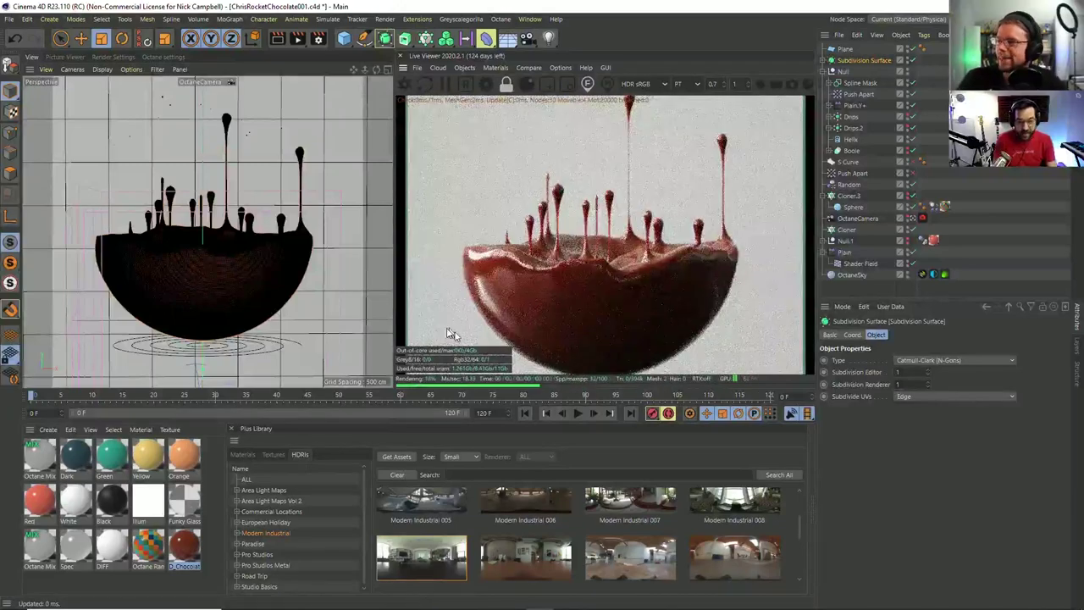
pyautogui.scroll(-3, 486, 325)
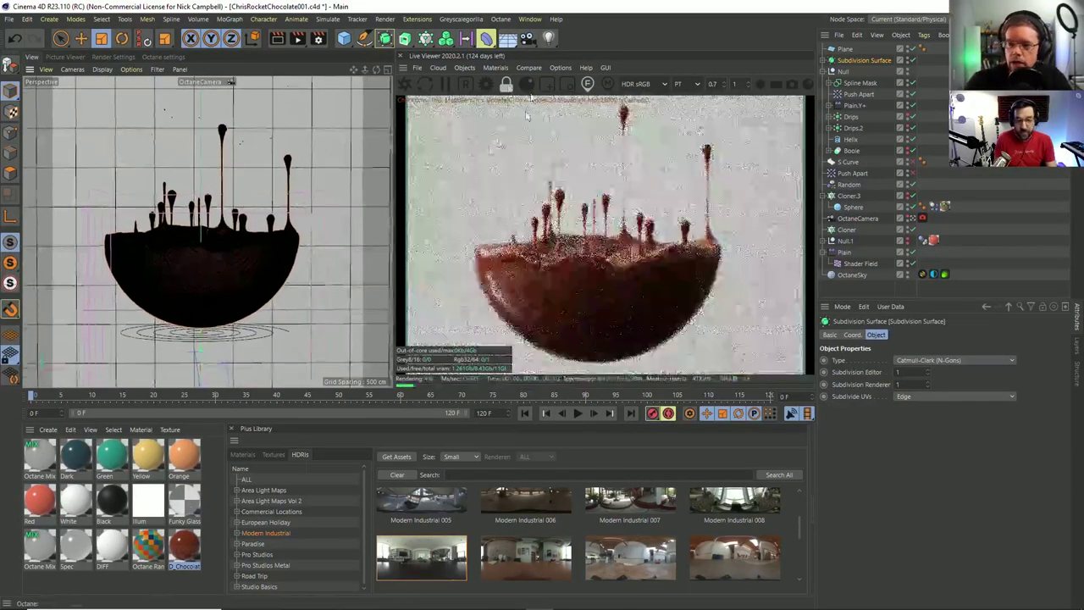
# Set the camera focus on the bowl's front in the live render and look through the library's CarPaints and EMC Octane materials.
pyautogui.click(595, 271)
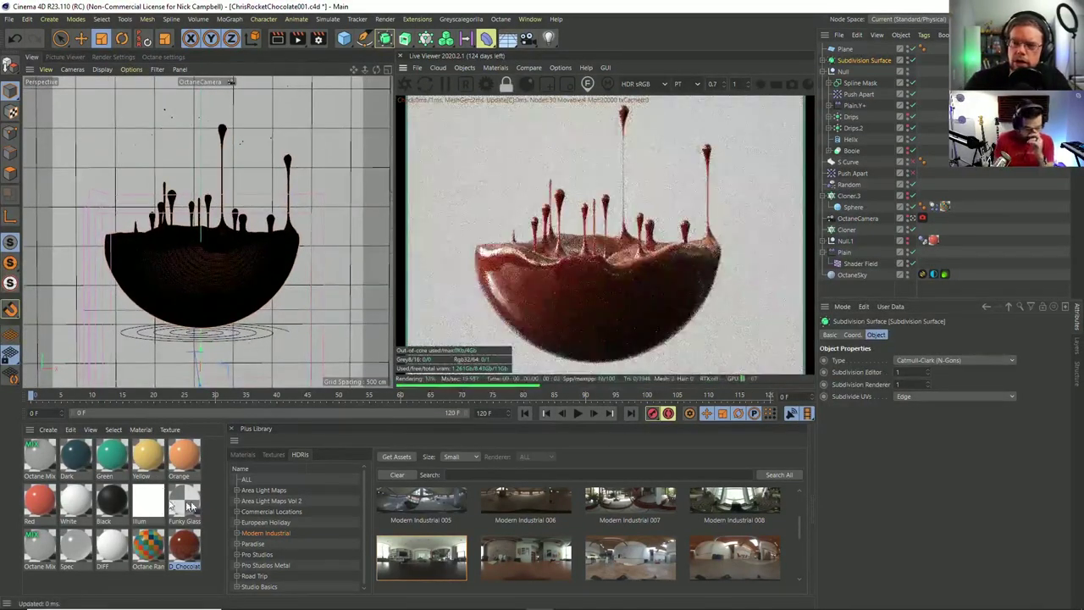
pyautogui.click(284, 502)
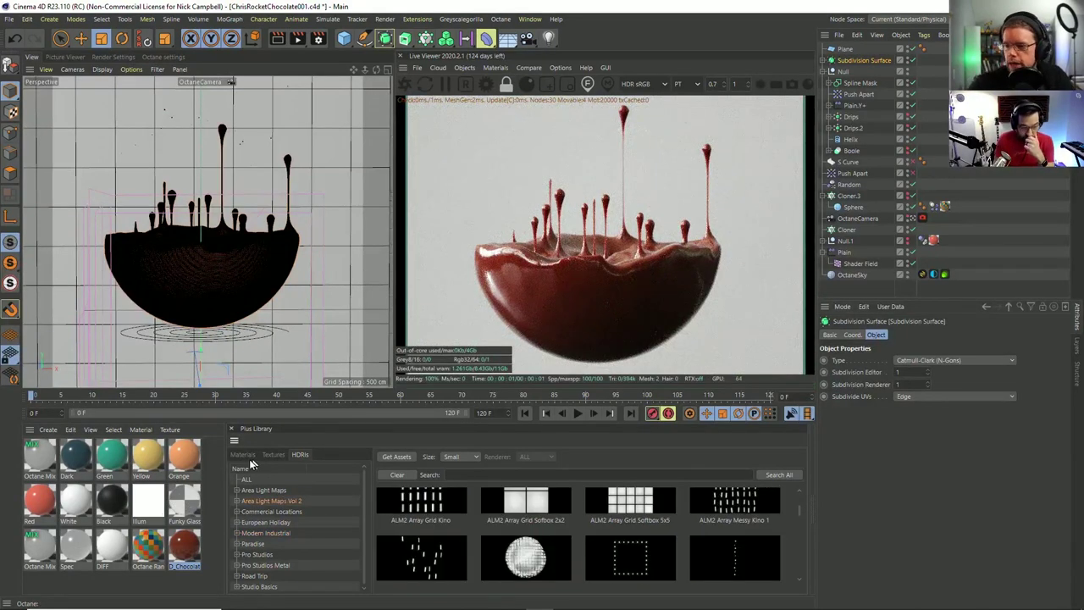
pyautogui.click(245, 455)
pyautogui.click(269, 491)
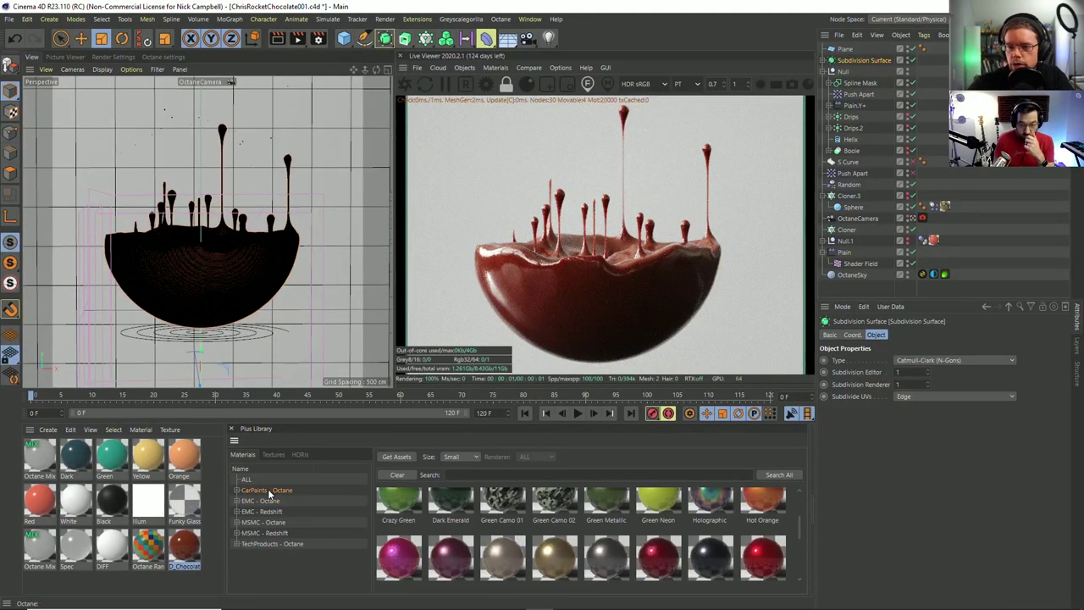
pyautogui.click(270, 501)
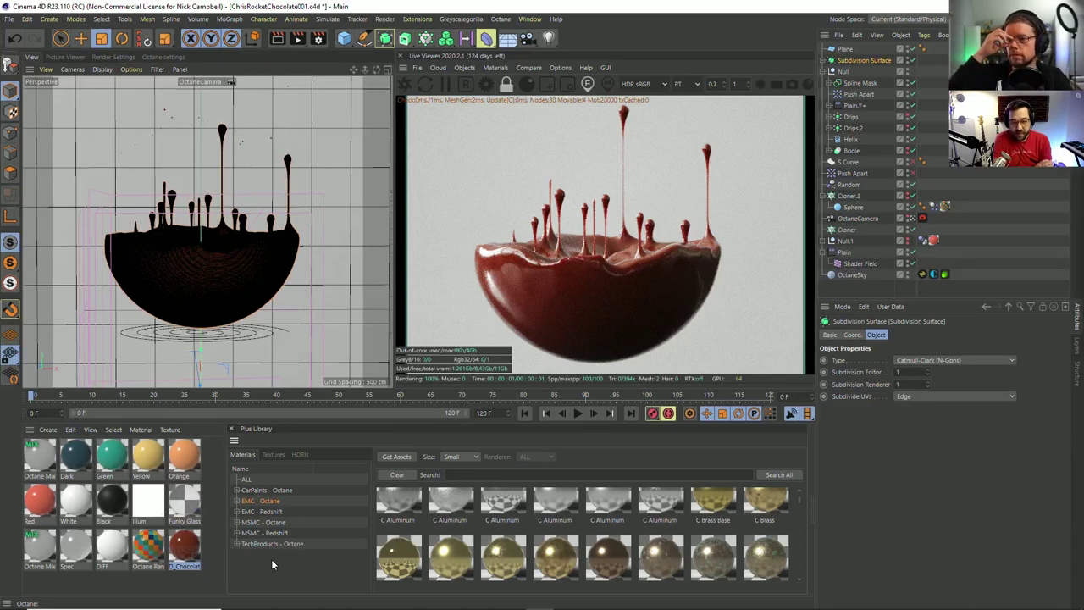
pyautogui.click(282, 455)
pyautogui.click(247, 454)
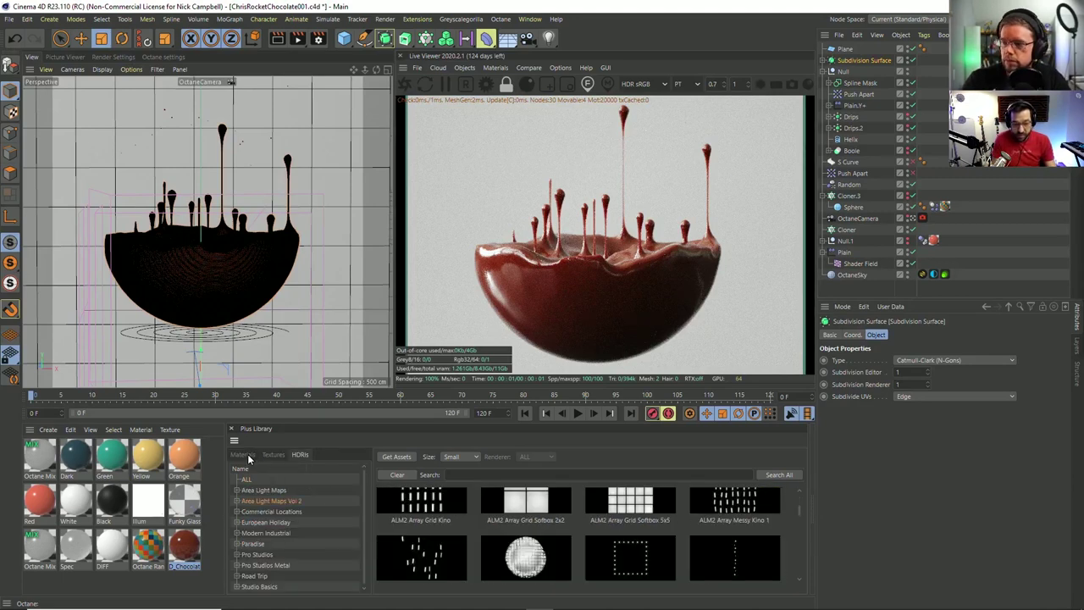
pyautogui.click(260, 500)
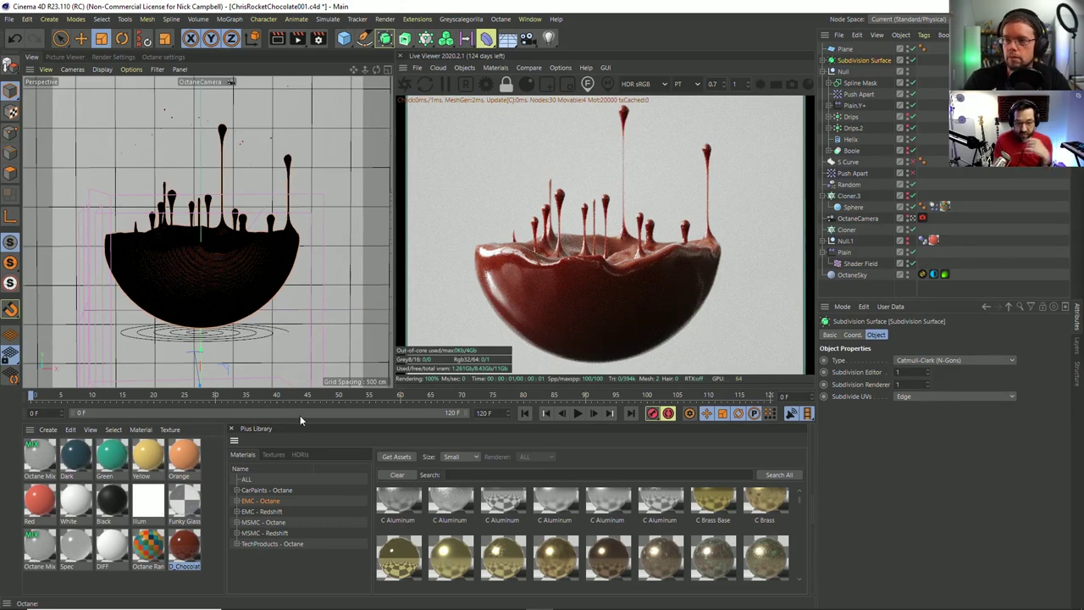
# Apply the Blueprint Blue material from the CarPaints - Octane collection to the dripping bowl.
pyautogui.click(272, 490)
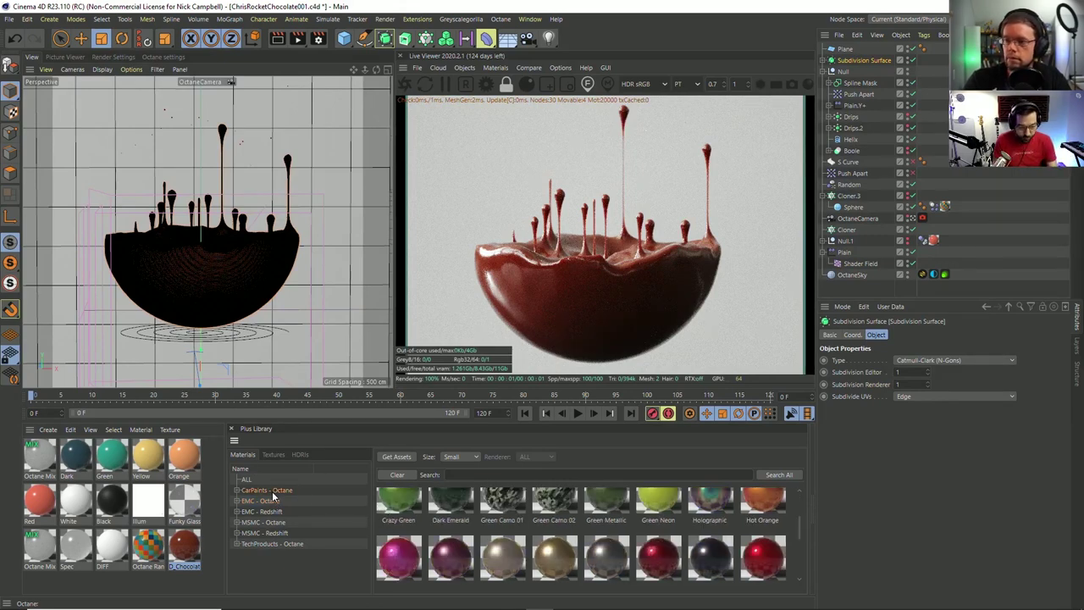
pyautogui.scroll(1, 402, 560)
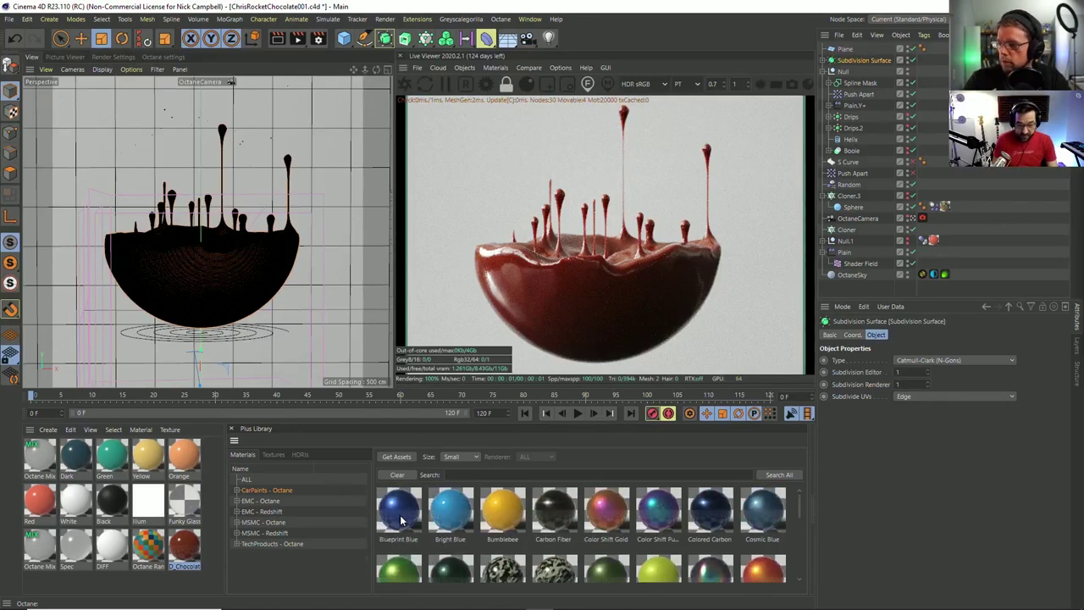
pyautogui.moveTo(398, 516); pyautogui.dragTo(218, 307)
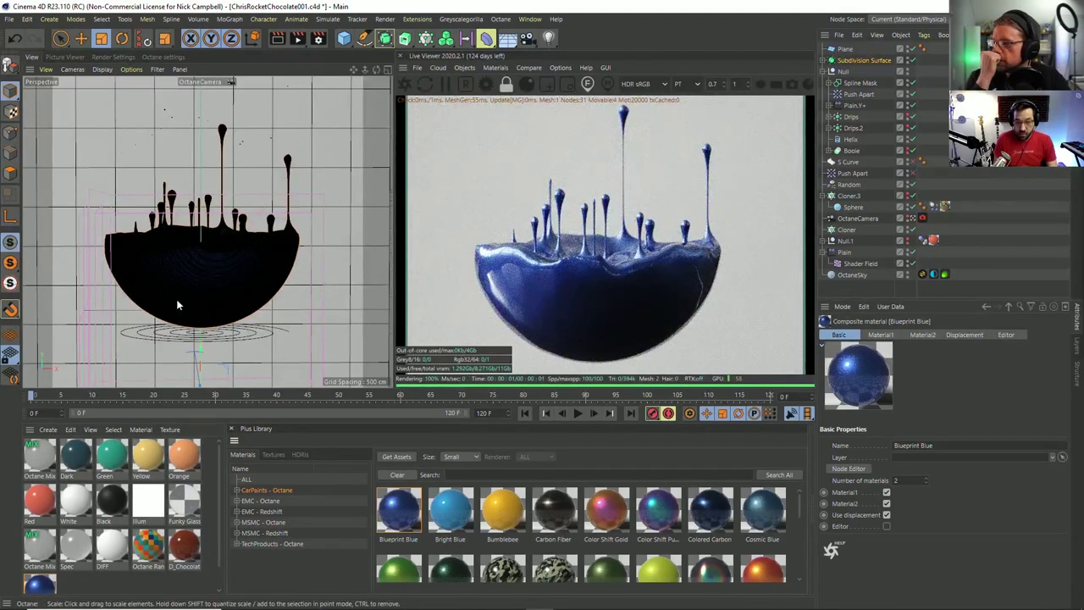
# Replace the OctaneSky's HDRI with Church Entrance from the European Holiday collection.
pyautogui.click(904, 254)
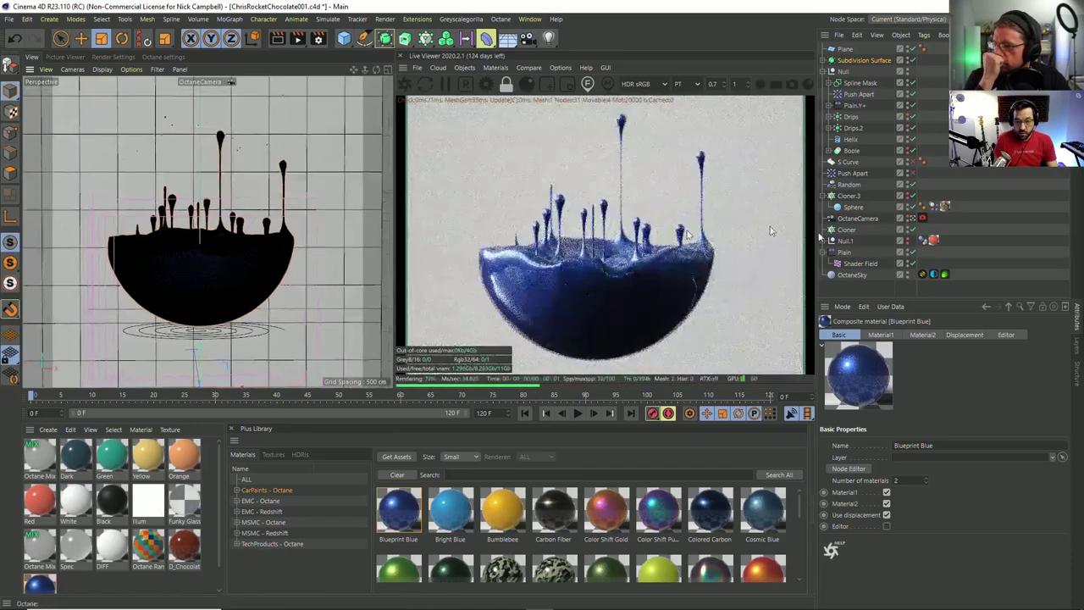
pyautogui.click(933, 275)
pyautogui.click(301, 455)
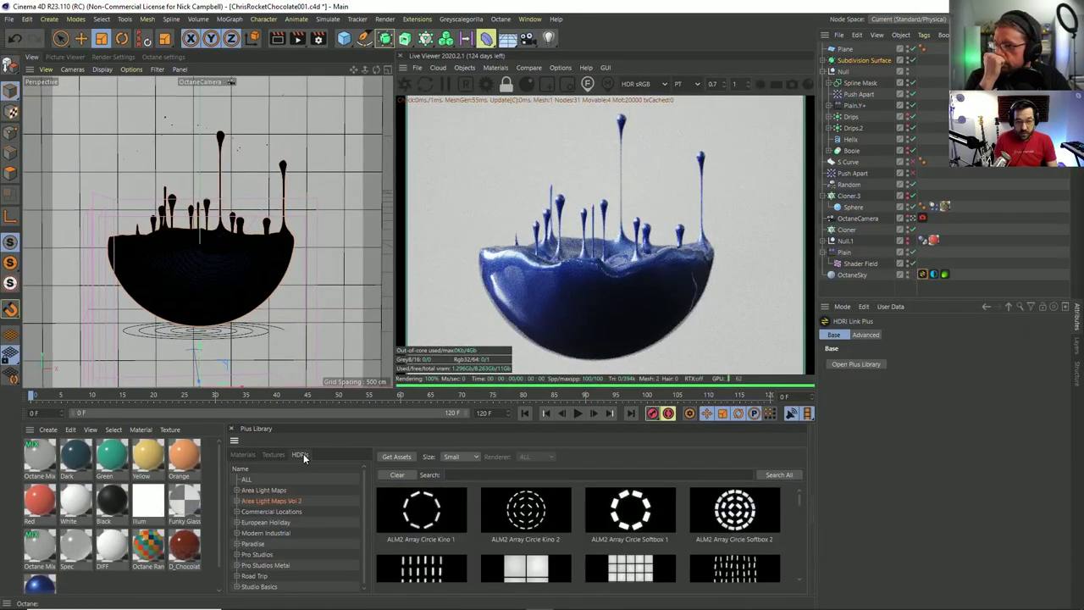
pyautogui.click(270, 511)
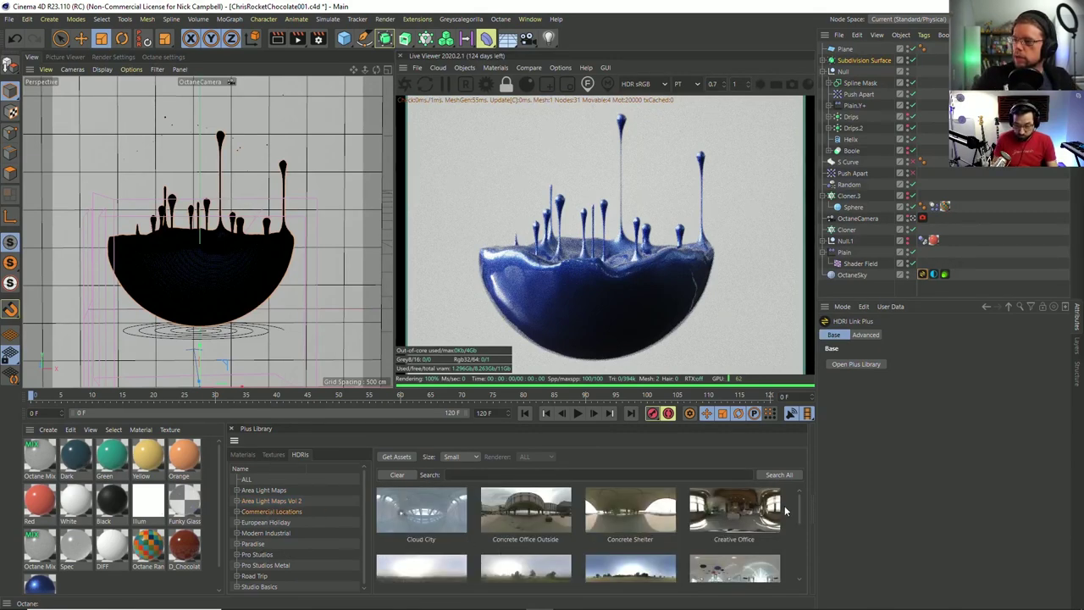
pyautogui.click(263, 523)
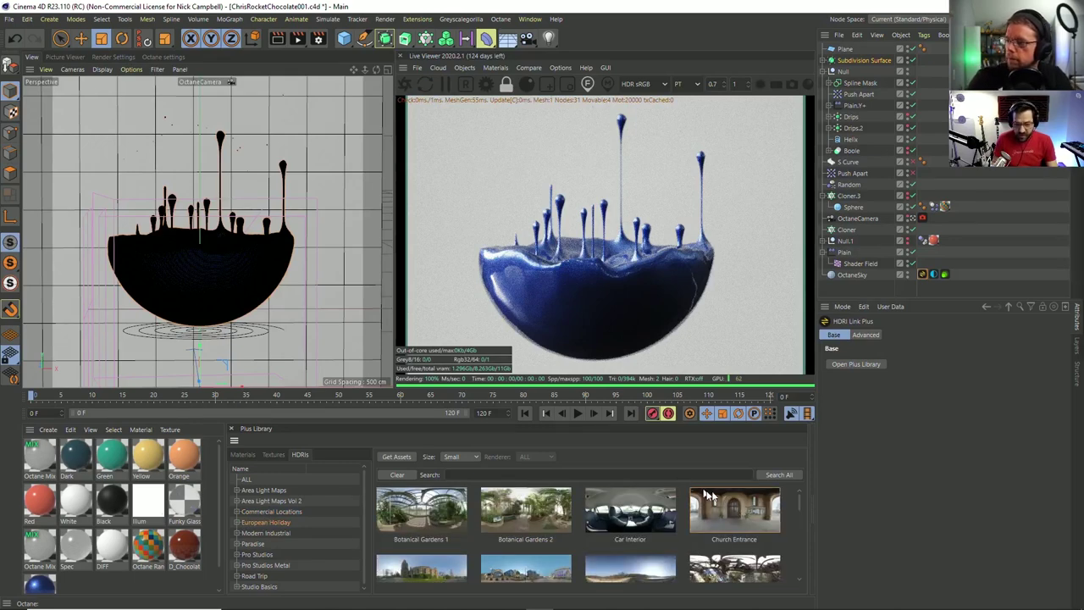
pyautogui.click(732, 497)
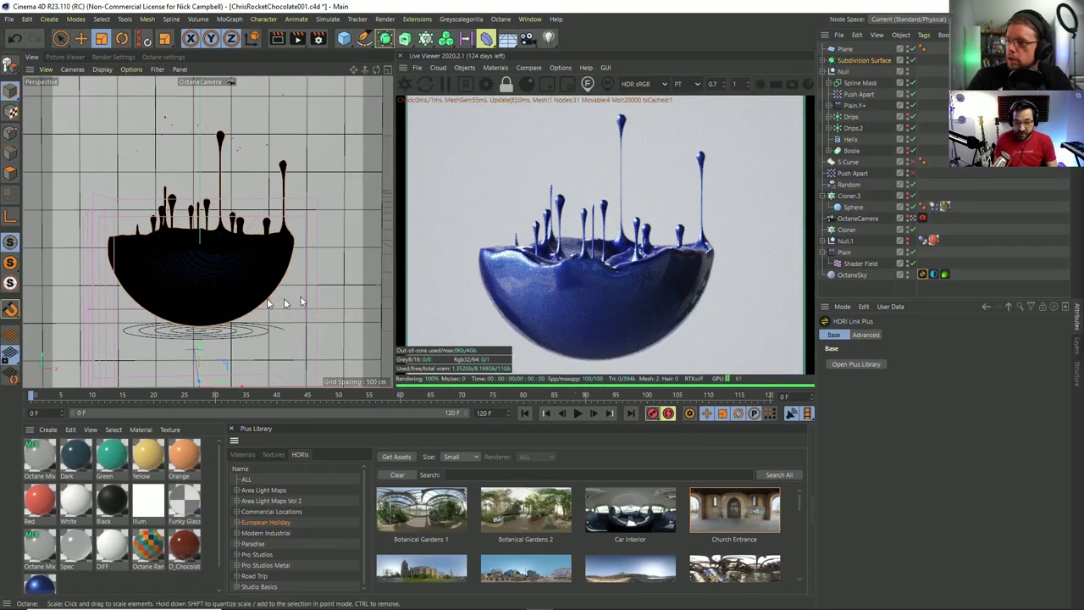
# Open the OctaneCamera tag's vignetting value for editing and show the tag's Thinlens settings.
pyautogui.click(922, 218)
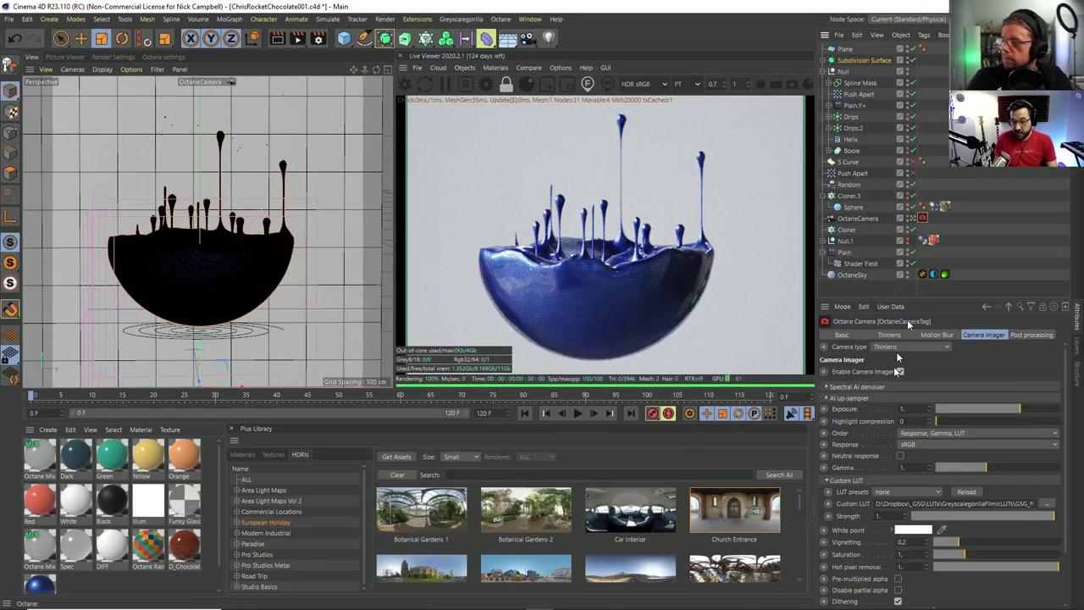
pyautogui.doubleClick(914, 544)
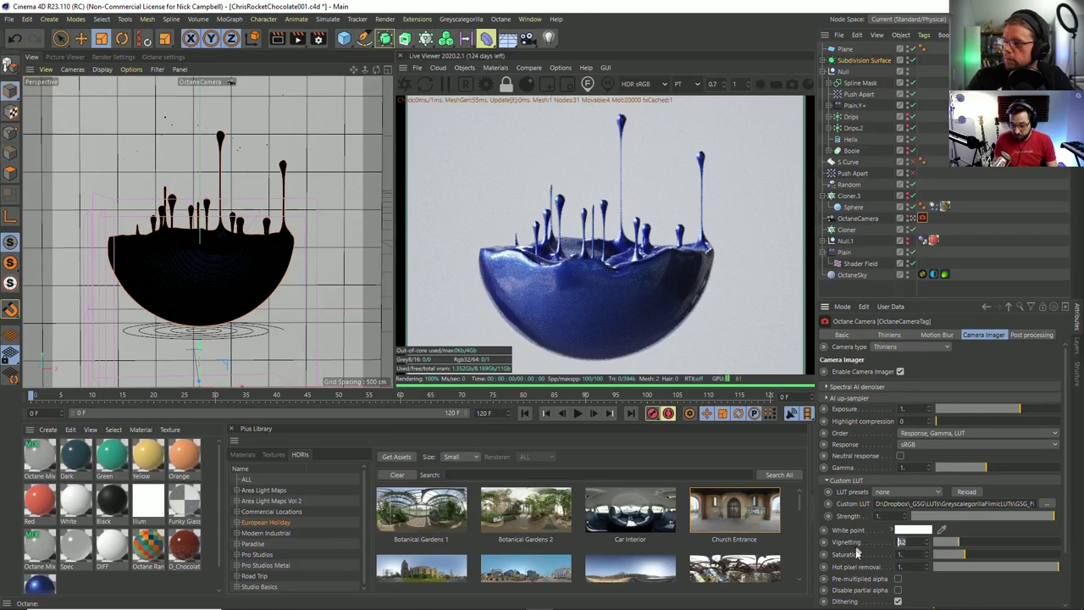
pyautogui.click(887, 336)
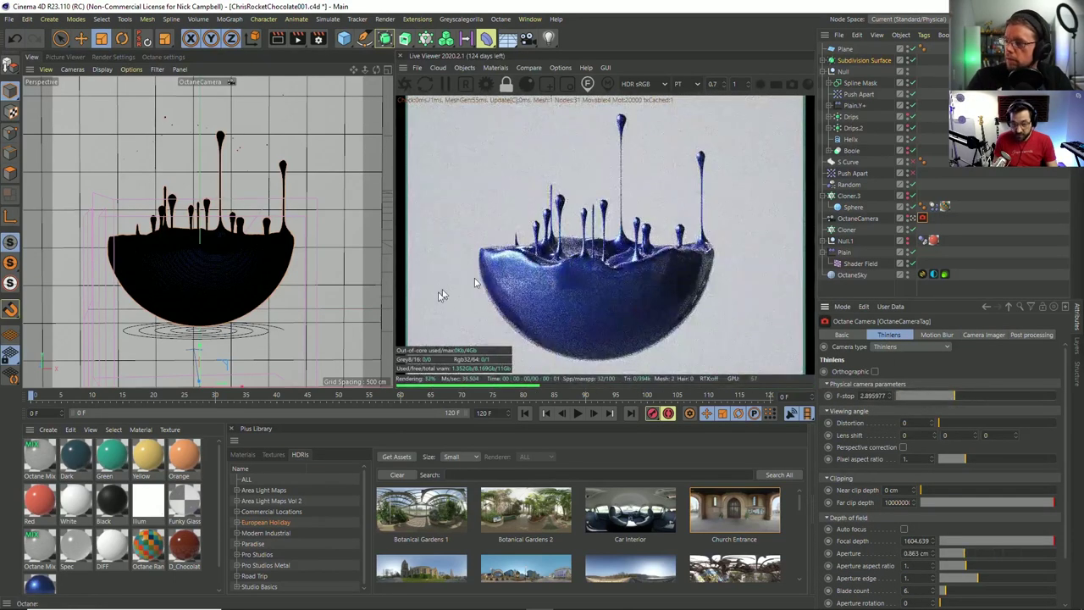
# Open the Blueprint Blue material's node graph and select the flakes script node that feeds the Flakes material.
pyautogui.click(244, 456)
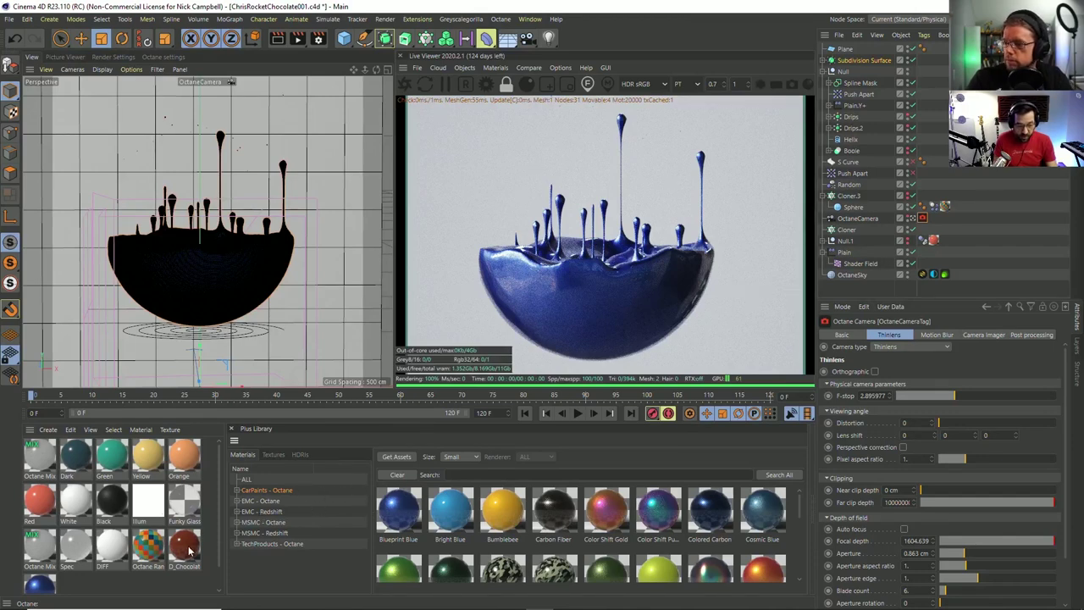
pyautogui.click(44, 585)
pyautogui.doubleClick(44, 585)
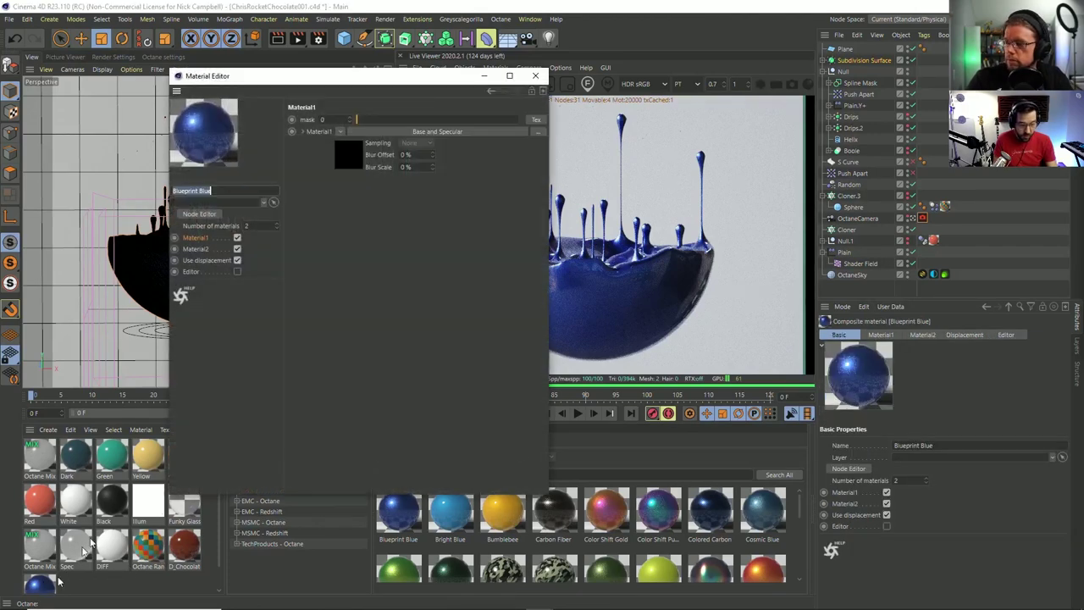
pyautogui.click(199, 215)
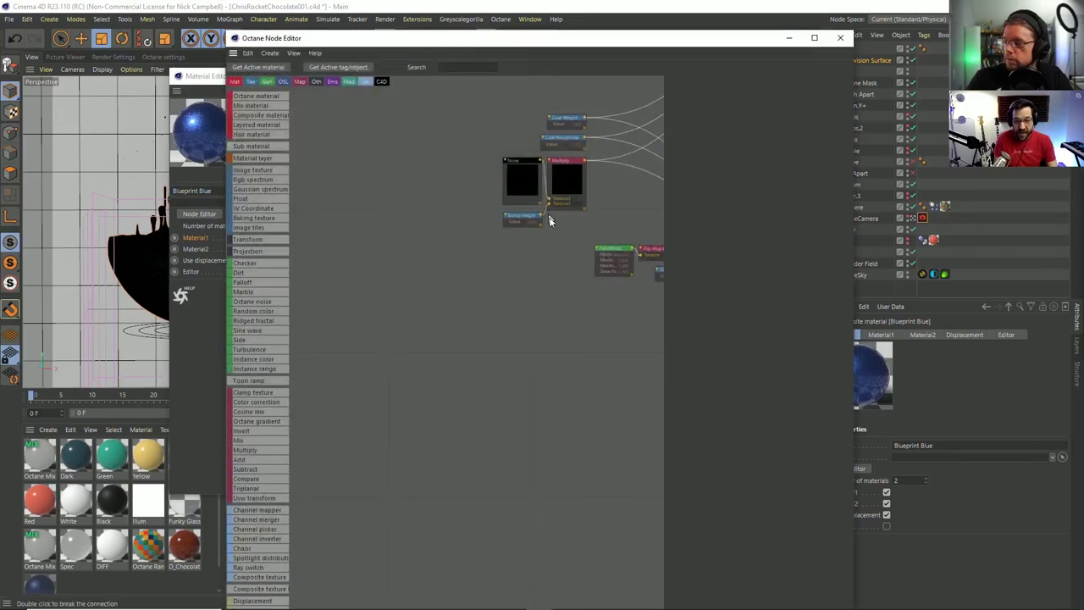
pyautogui.moveTo(559, 239); pyautogui.dragTo(239, 328, button='middle')
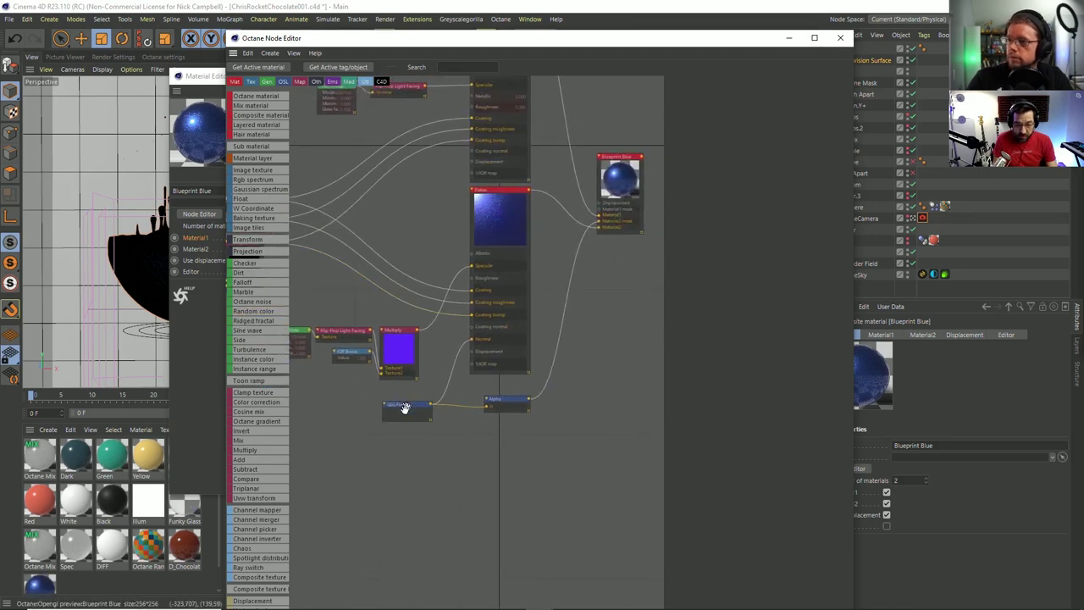
pyautogui.click(404, 406)
# Set the flakes script's scale to 3 with the live render uncovered, and close the material and node editors.
pyautogui.moveTo(705, 45); pyautogui.dragTo(298, 69)
pyautogui.click(455, 79)
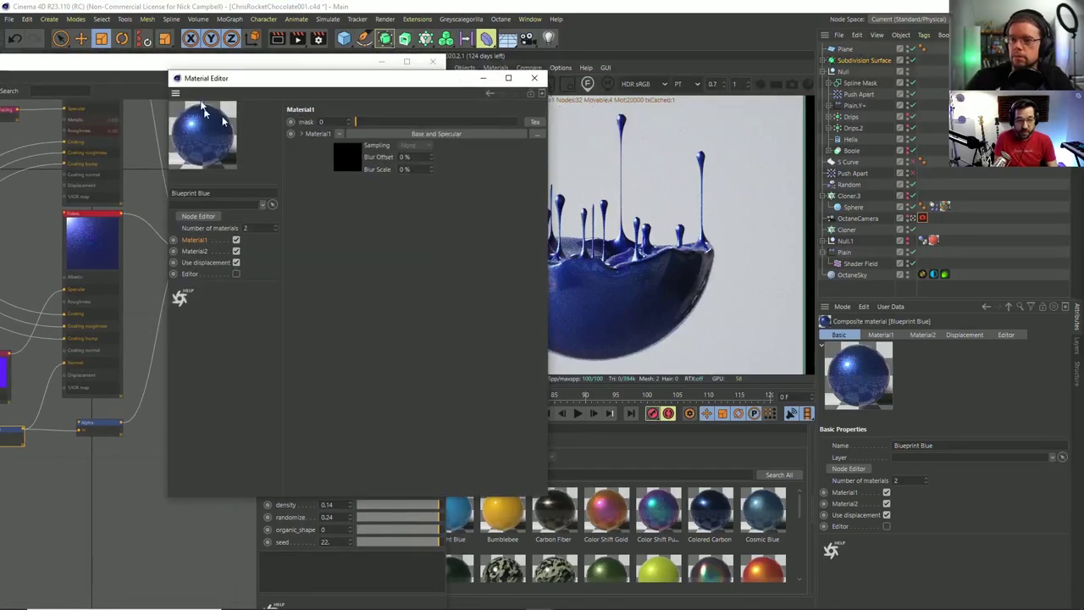
pyautogui.click(535, 77)
pyautogui.moveTo(353, 70)
pyautogui.mouseDown()
pyautogui.moveTo(342, 69)
pyautogui.moveTo(352, 67)
pyautogui.mouseUp()
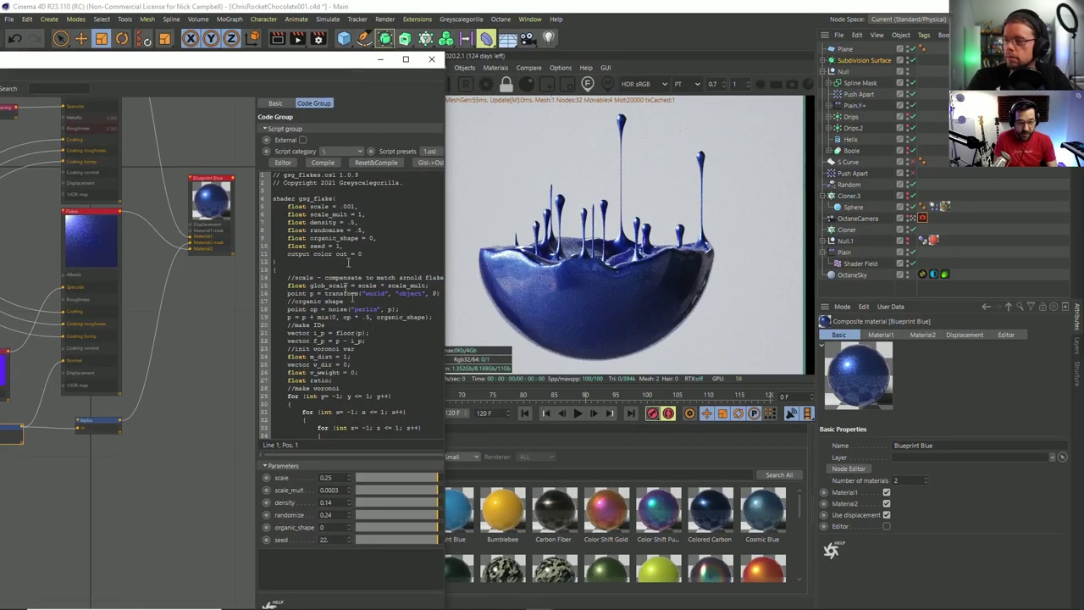
pyautogui.click(333, 479)
pyautogui.write('3')
pyautogui.press('Return')
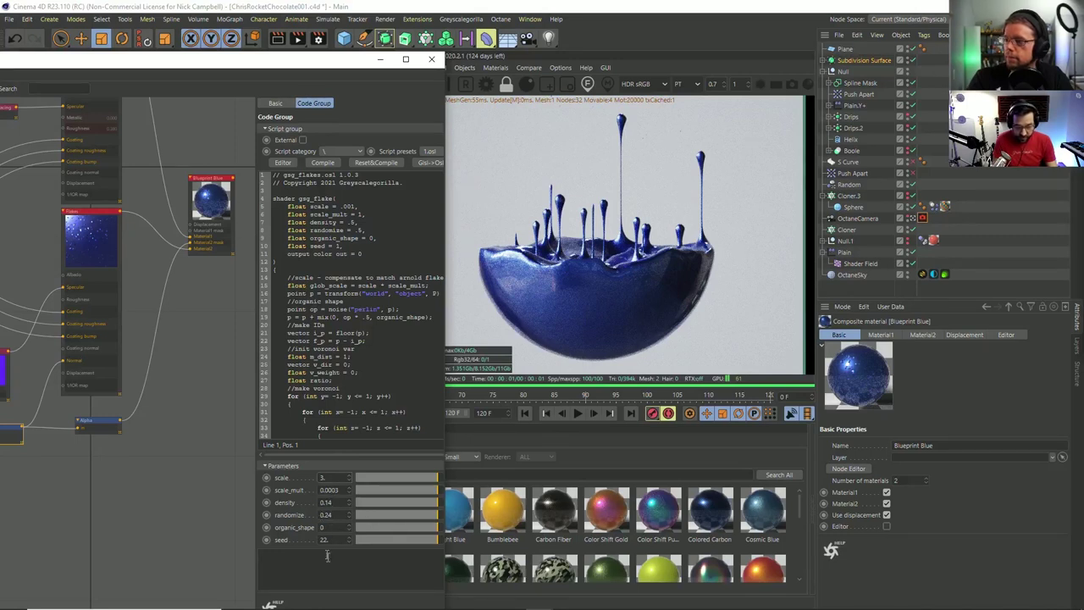
pyautogui.click(431, 58)
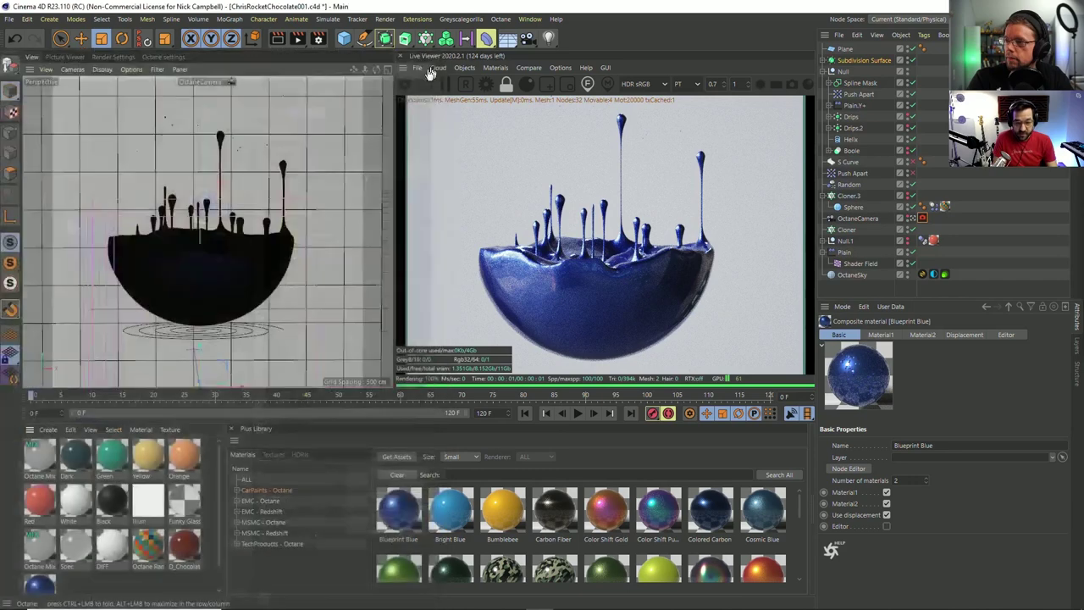
# Apply the Color Shift Gold car paint to the bowl and rotate the bowl about its vertical axis.
pyautogui.moveTo(616, 513); pyautogui.dragTo(222, 274)
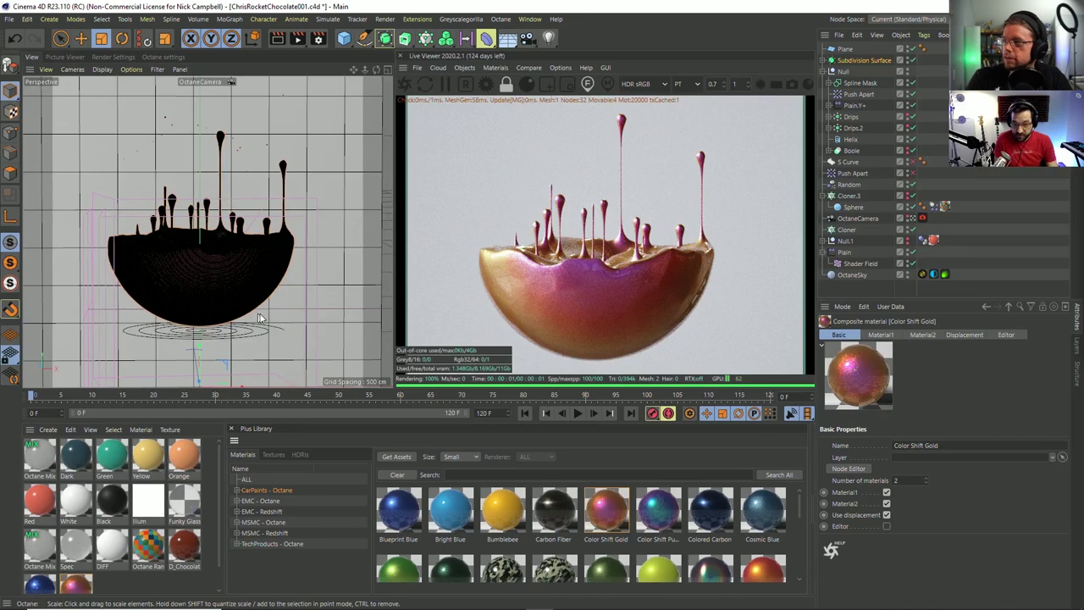
pyautogui.click(124, 39)
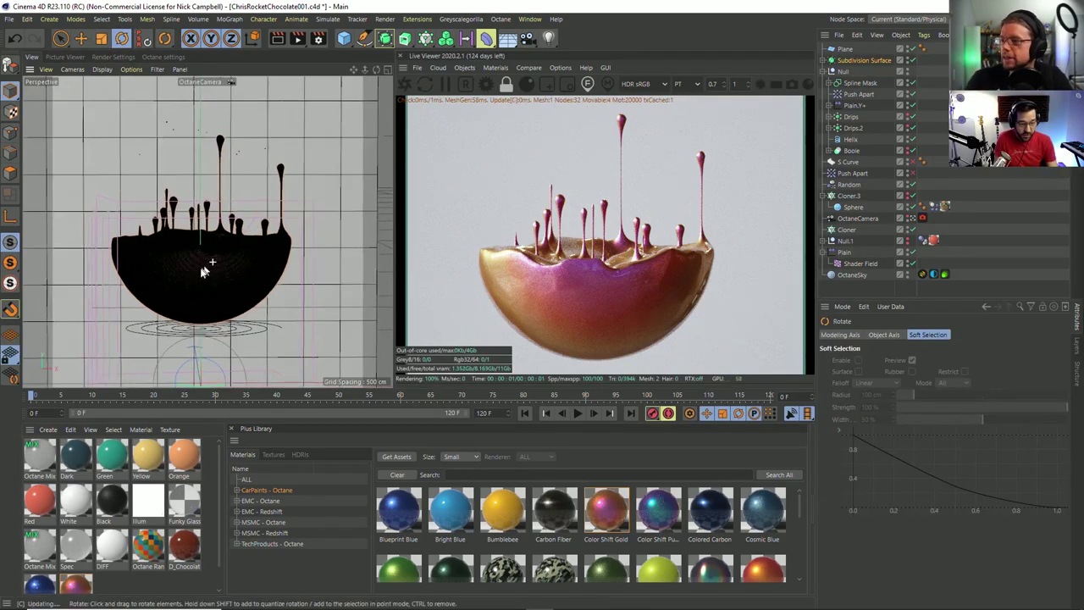
pyautogui.moveTo(202, 269)
pyautogui.mouseDown()
pyautogui.moveTo(213, 285)
pyautogui.moveTo(212, 273)
pyautogui.mouseUp()
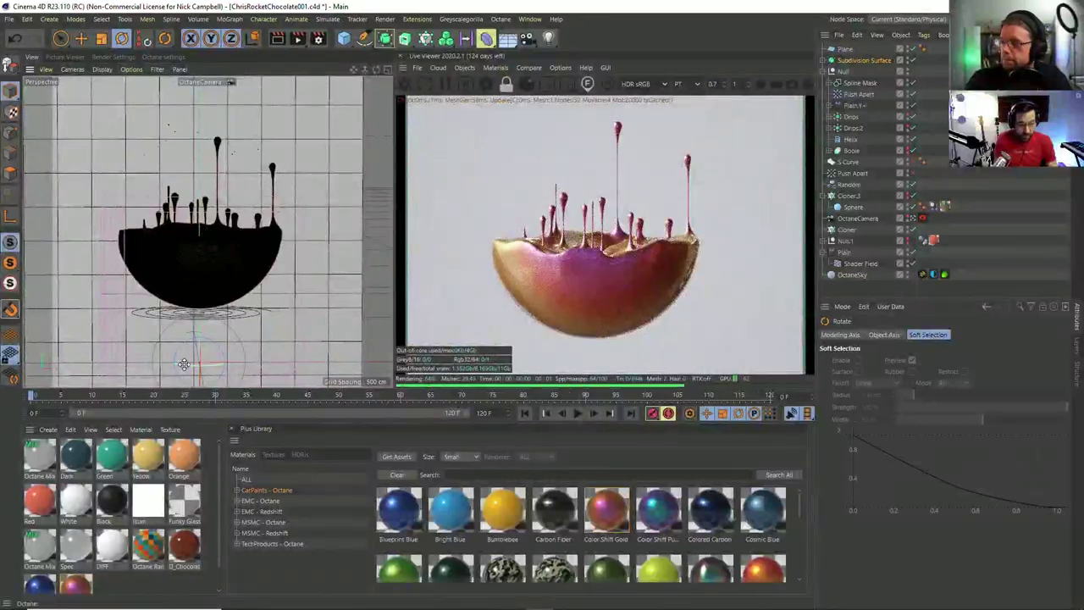
pyautogui.moveTo(212, 371); pyautogui.dragTo(206, 372)
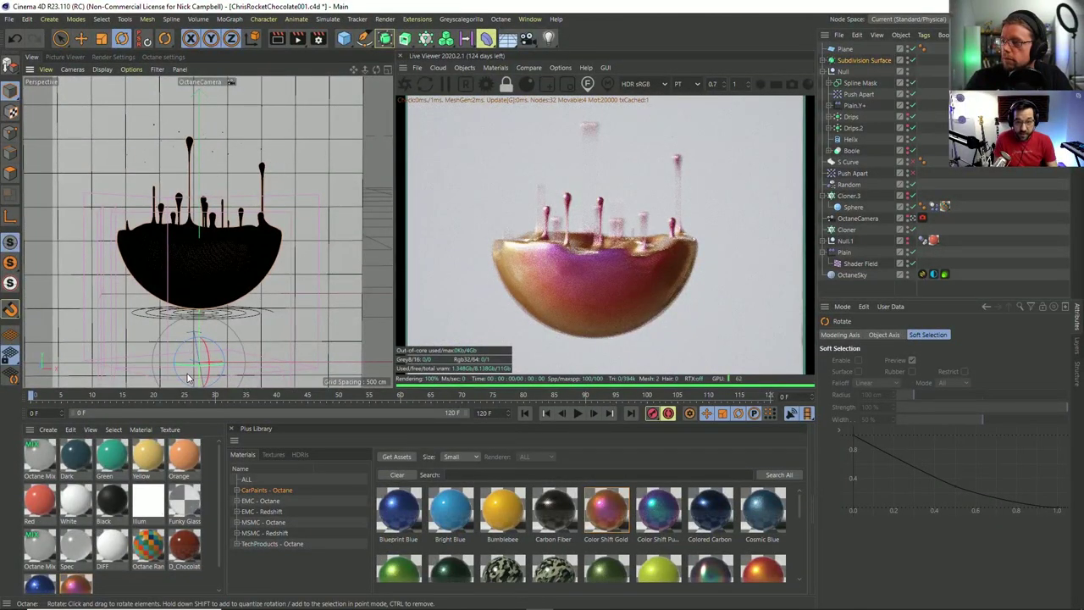
# Refocus the camera on the front of the rotated bowl and move the animation to frame 83.
pyautogui.click(587, 85)
pyautogui.click(596, 268)
pyautogui.moveTo(208, 254); pyautogui.dragTo(213, 251)
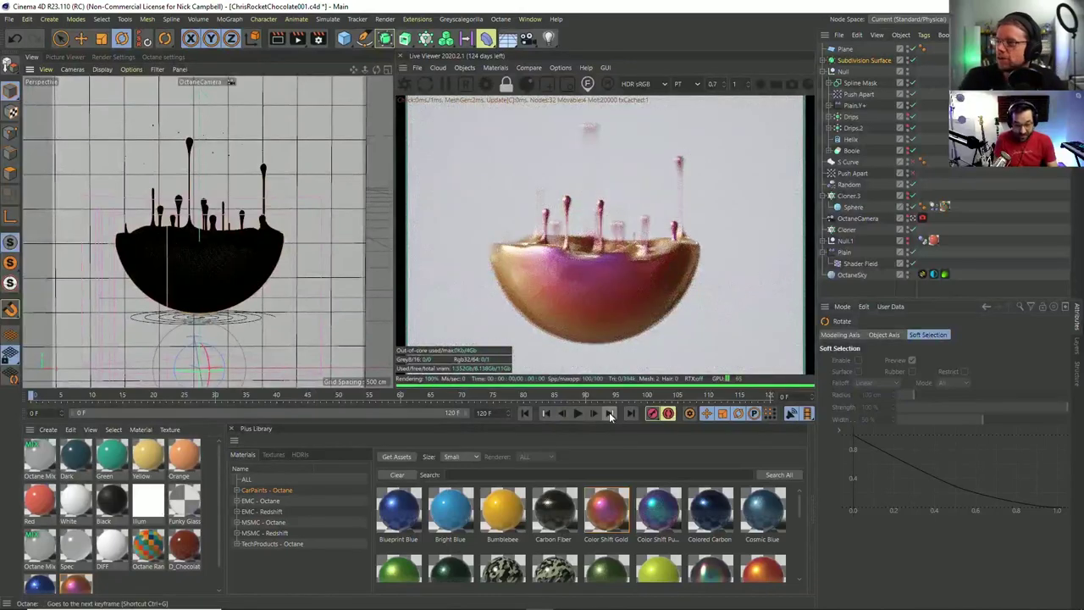
pyautogui.click(609, 415)
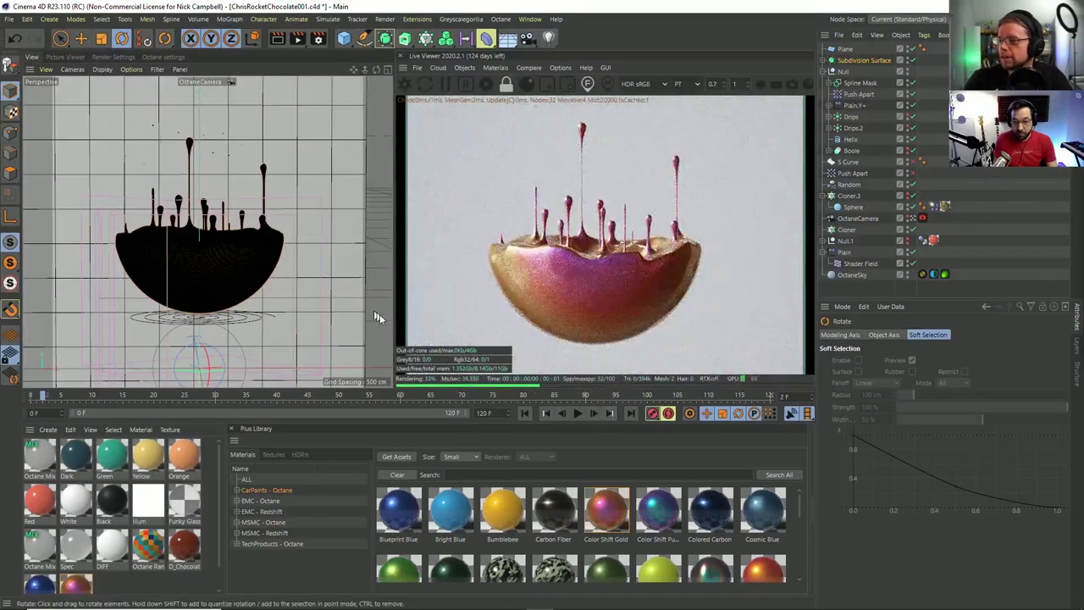
pyautogui.click(543, 403)
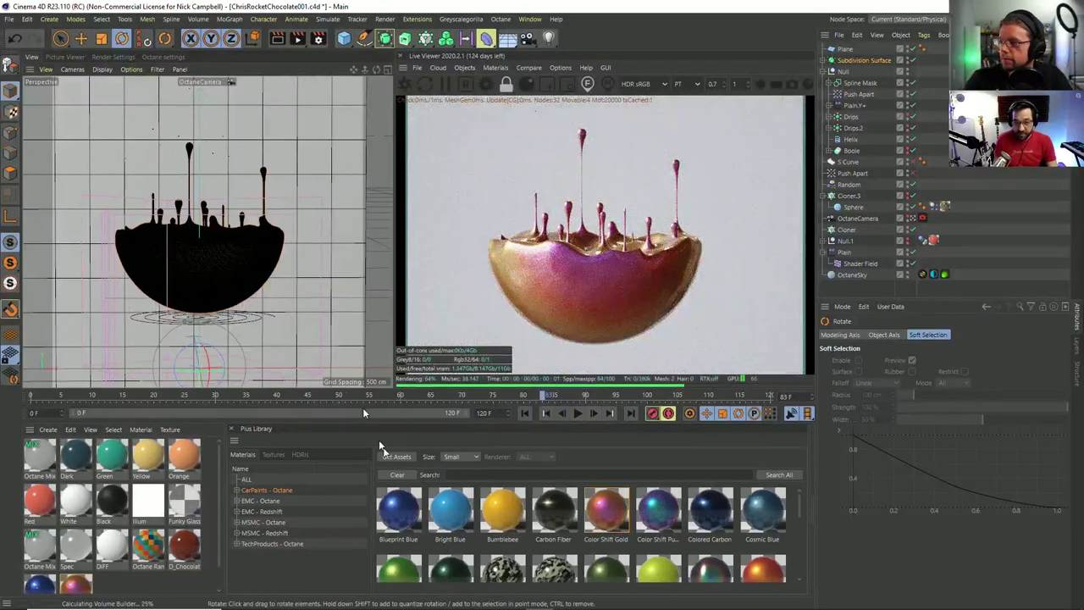
# Apply the Crazy Green car paint to the bowl and replace it with Green Camo 01.
pyautogui.scroll(-1, 800, 503)
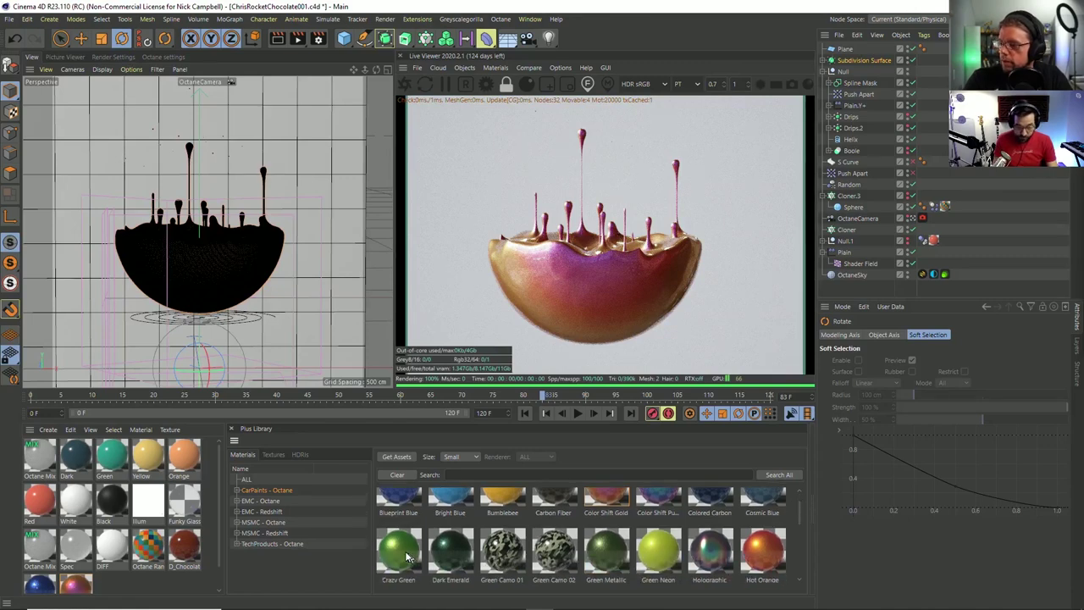
pyautogui.moveTo(406, 556); pyautogui.dragTo(195, 265)
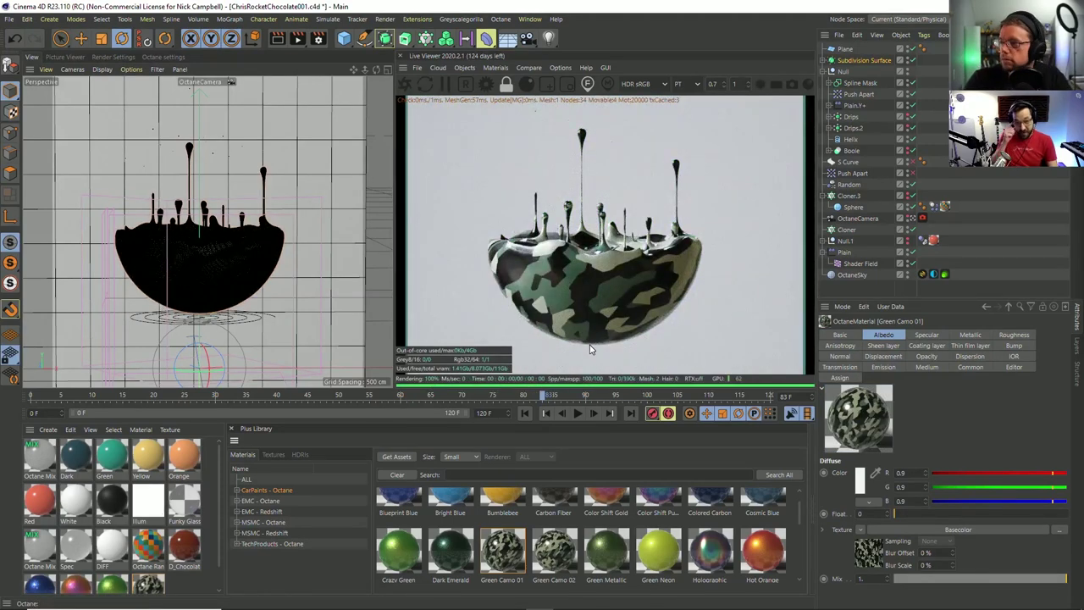
pyautogui.scroll(-1, 799, 514)
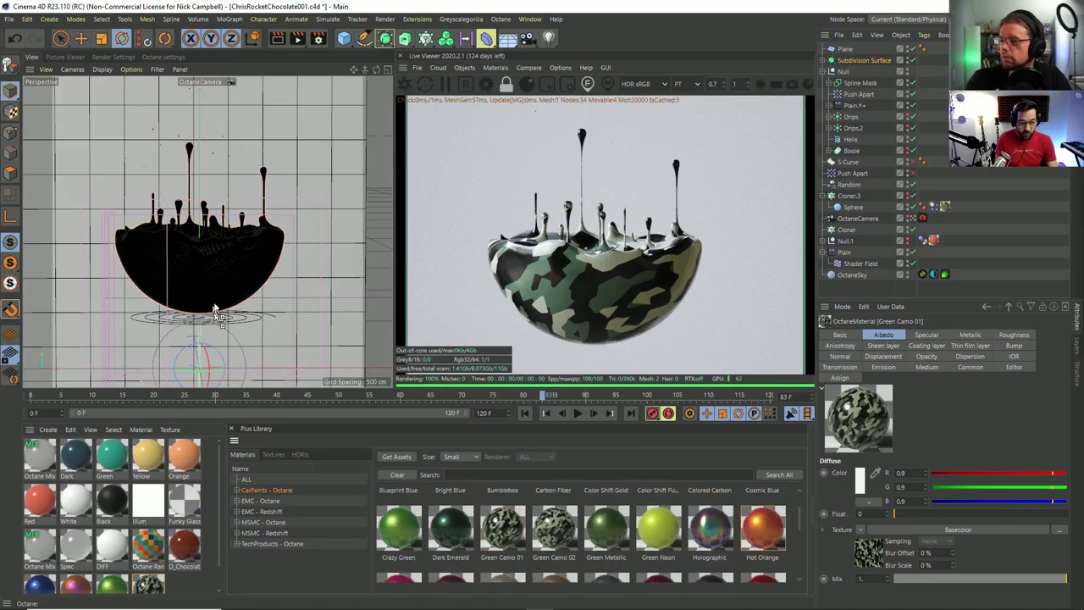
# Apply the Hot Orange car paint to the bowl and raise the Octane pathtracing max samples to 500.
pyautogui.moveTo(215, 314); pyautogui.dragTo(207, 280)
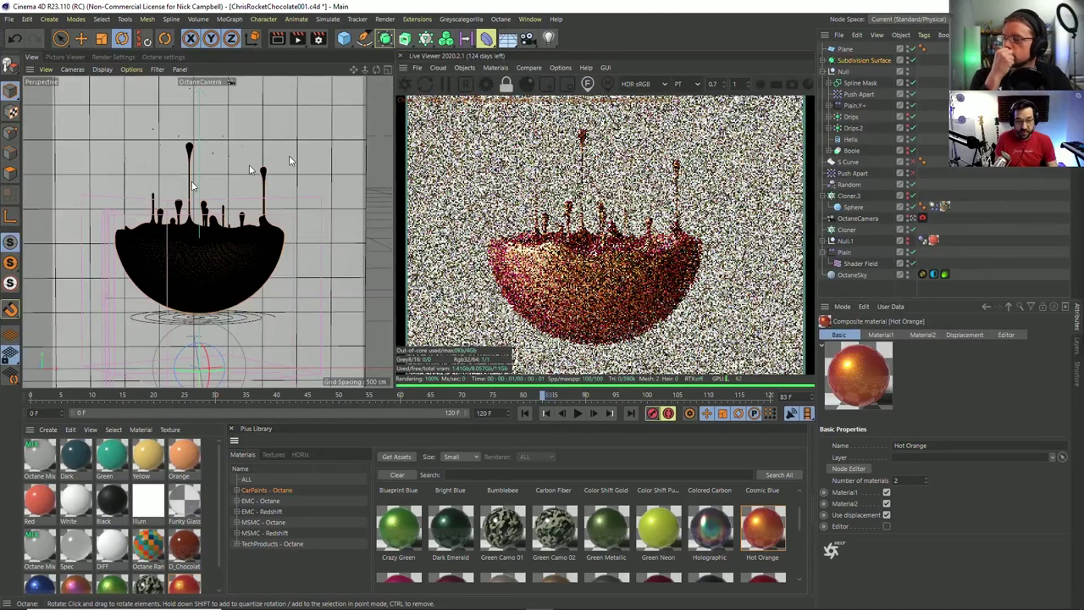
pyautogui.click(405, 84)
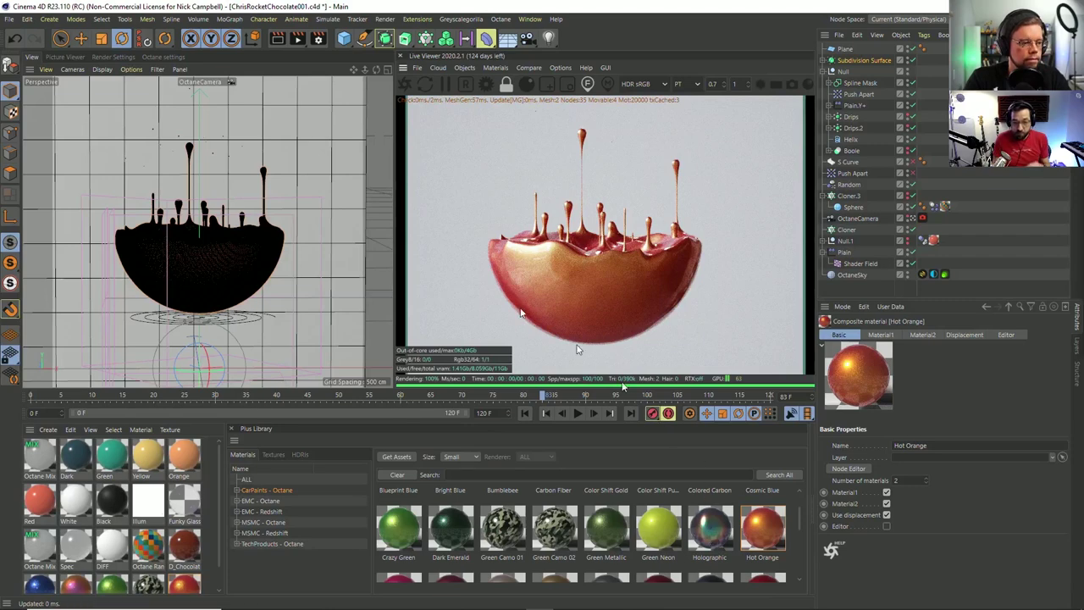
pyautogui.click(163, 57)
pyautogui.click(103, 111)
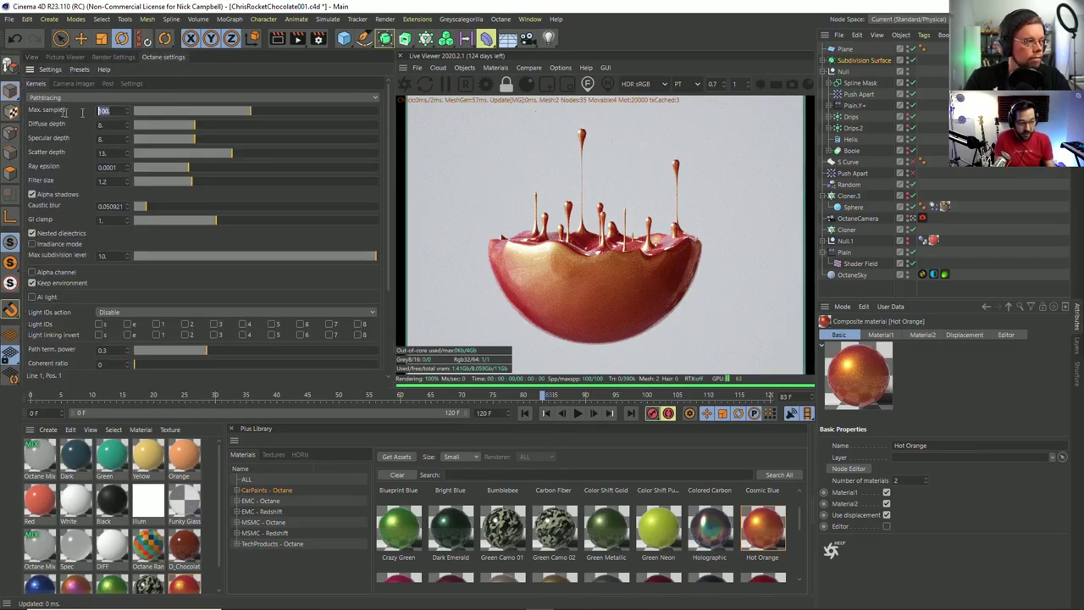
pyautogui.write('500')
pyautogui.press('Return')
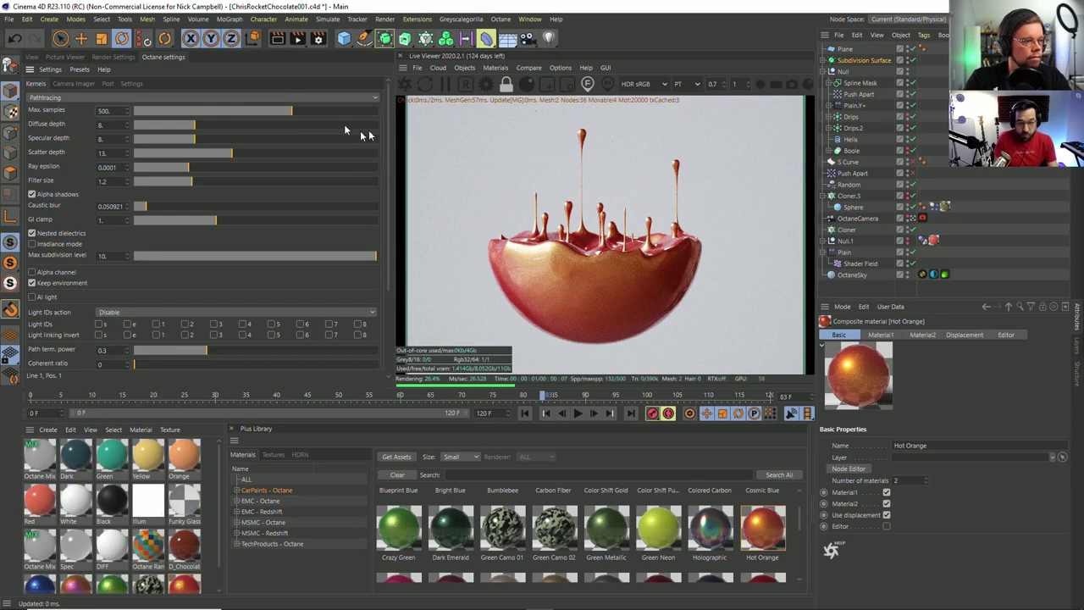
pyautogui.click(114, 56)
pyautogui.click(31, 57)
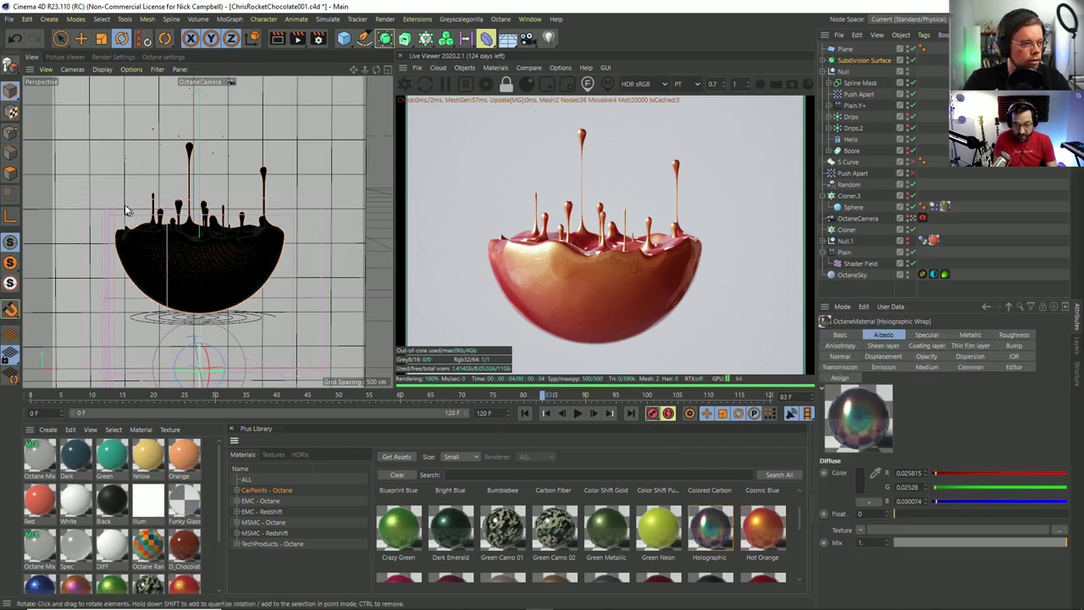
# Apply the Holographic Wrap car paint to the bowl and rotate the OctaneSky's HDRI to a RotX of about 0.27.
pyautogui.moveTo(236, 286); pyautogui.dragTo(208, 289)
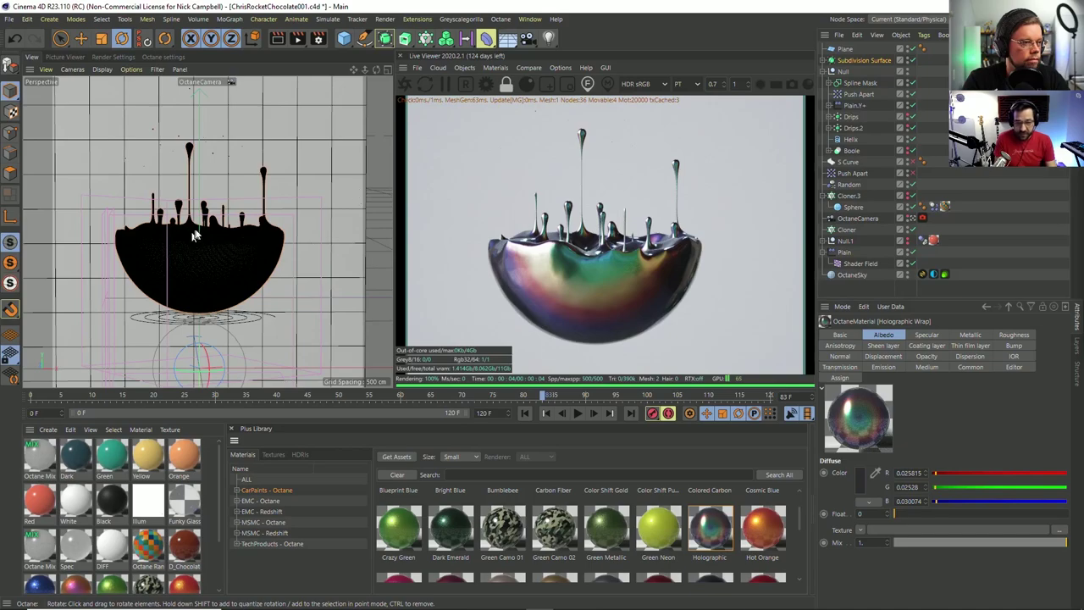
pyautogui.moveTo(210, 238)
pyautogui.keyDown('alt'); pyautogui.mouseDown()
pyautogui.moveTo(220, 252)
pyautogui.moveTo(207, 273)
pyautogui.moveTo(229, 245)
pyautogui.mouseUp(); pyautogui.keyUp('alt')
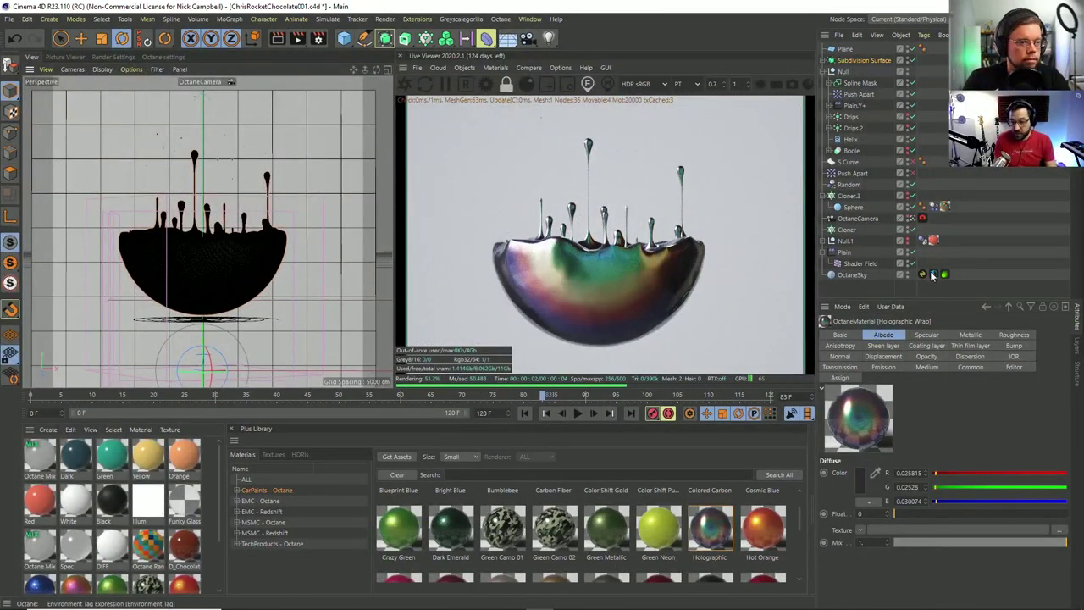
pyautogui.click(933, 273)
pyautogui.moveTo(971, 443); pyautogui.dragTo(1002, 441)
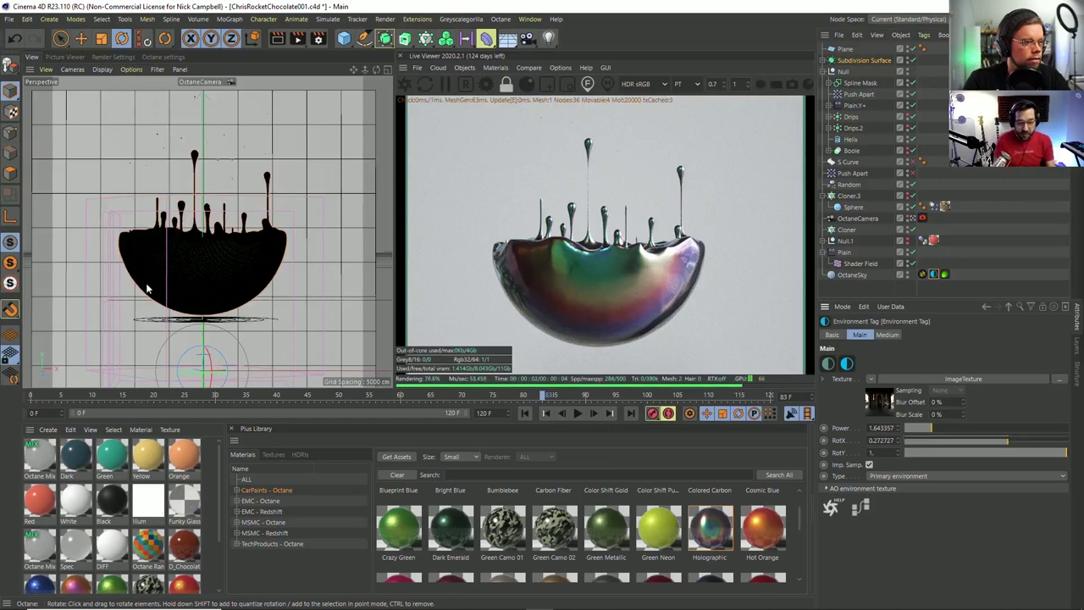
# Apply the White Tri-Coat car paint to the bowl and replace it with Simple Red.
pyautogui.moveTo(805, 507); pyautogui.dragTo(802, 563)
pyautogui.click(671, 552)
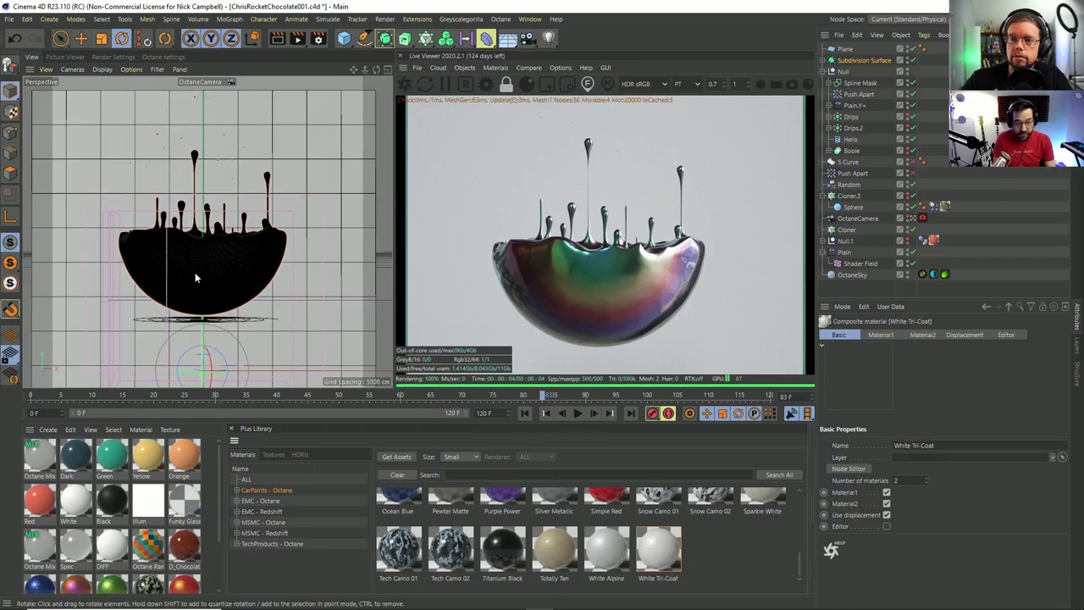
pyautogui.moveTo(252, 308); pyautogui.dragTo(254, 309)
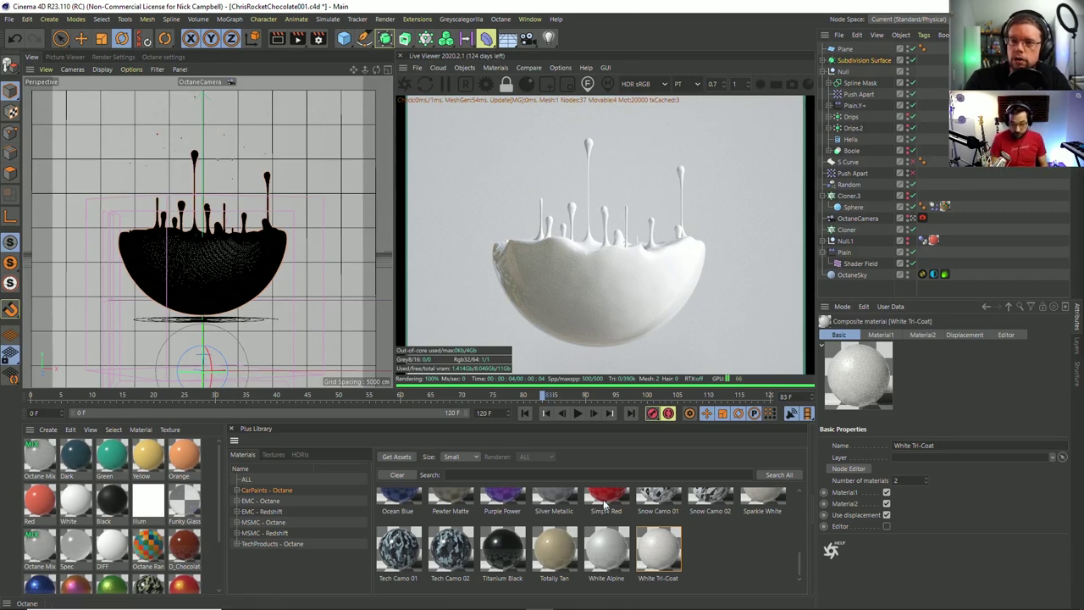
pyautogui.moveTo(604, 498); pyautogui.dragTo(218, 271)
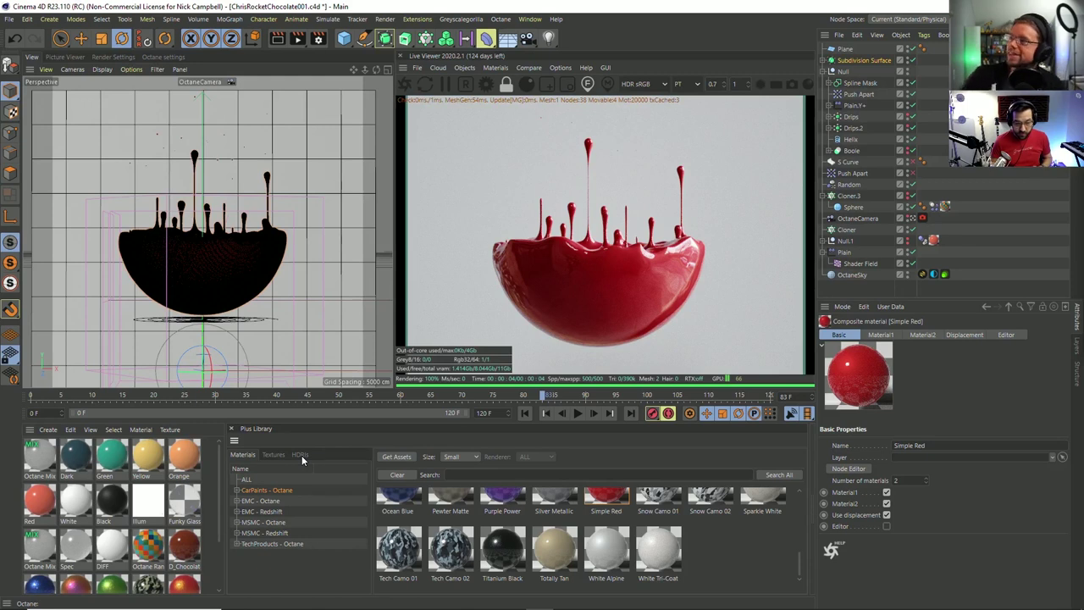
# Look through the library's material categories and apply the Green Metallic car paint to the bowl.
pyautogui.click(278, 514)
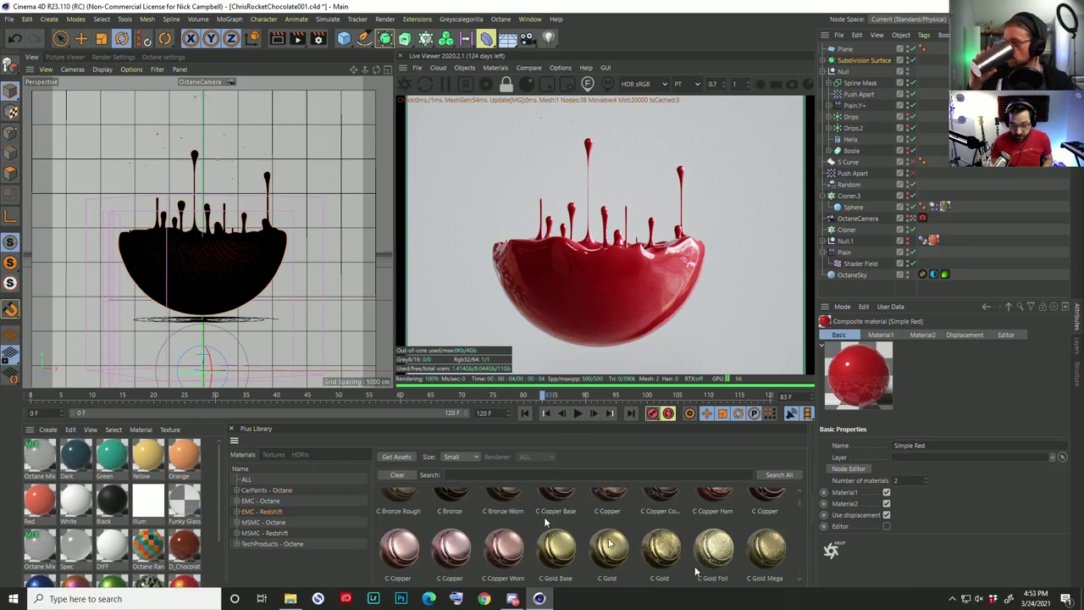
pyautogui.scroll(3, 533, 532)
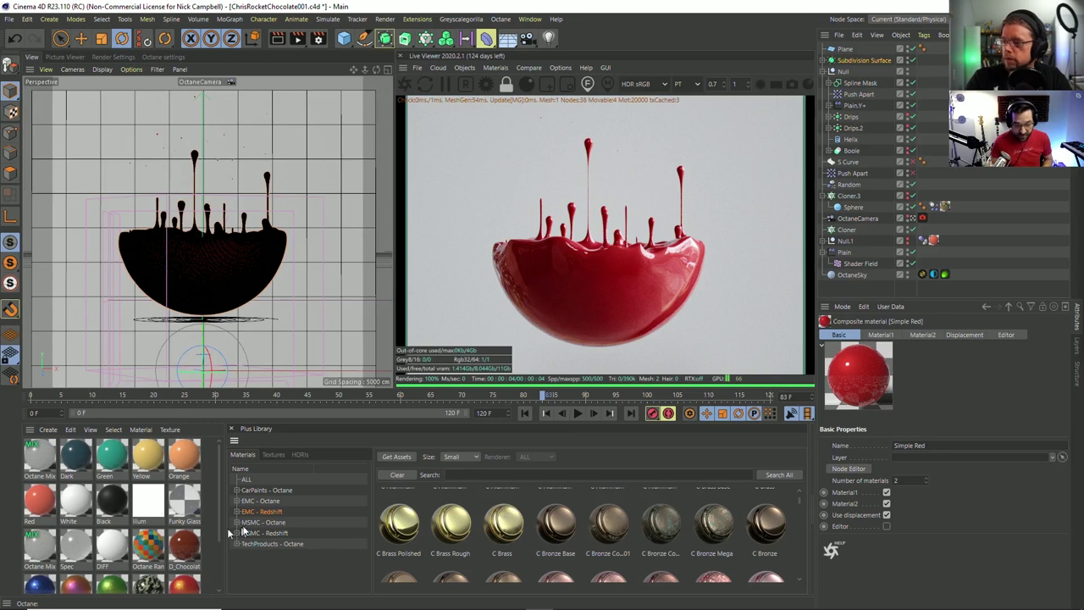
pyautogui.click(276, 491)
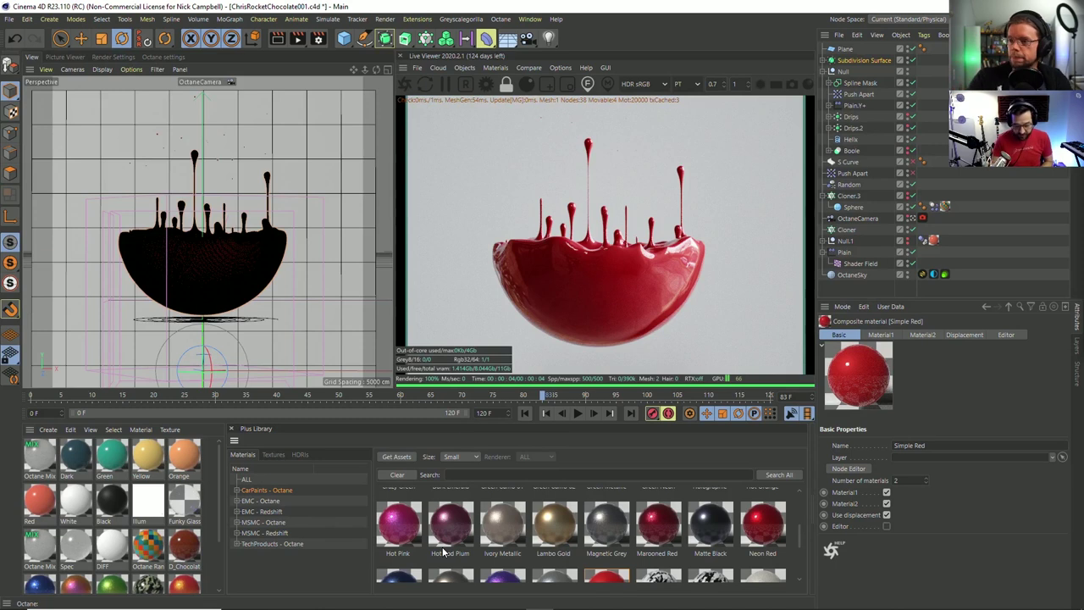
pyautogui.click(266, 512)
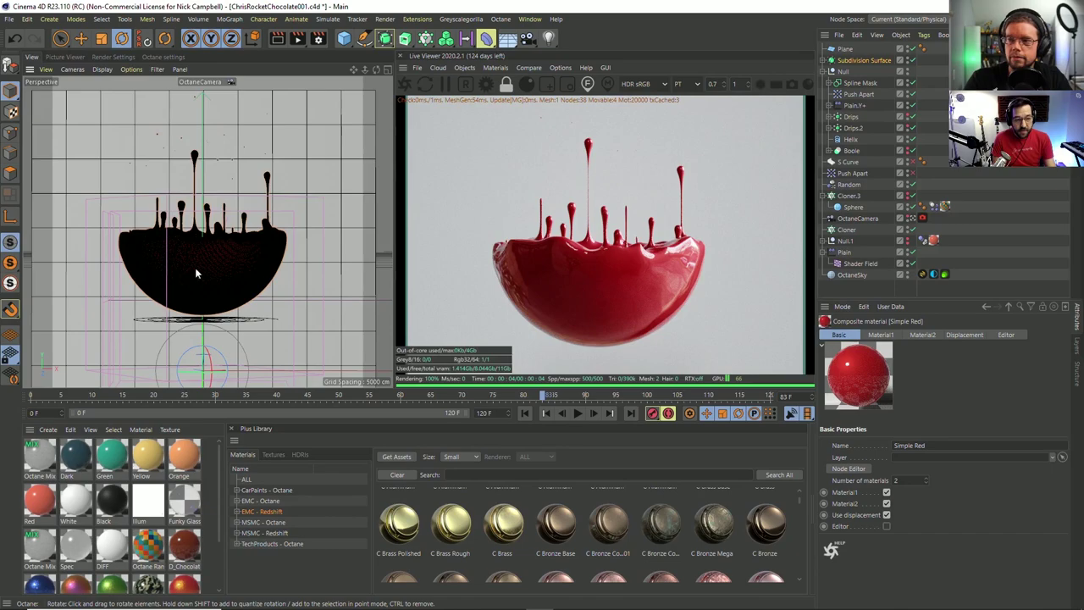
pyautogui.moveTo(194, 268); pyautogui.dragTo(225, 279)
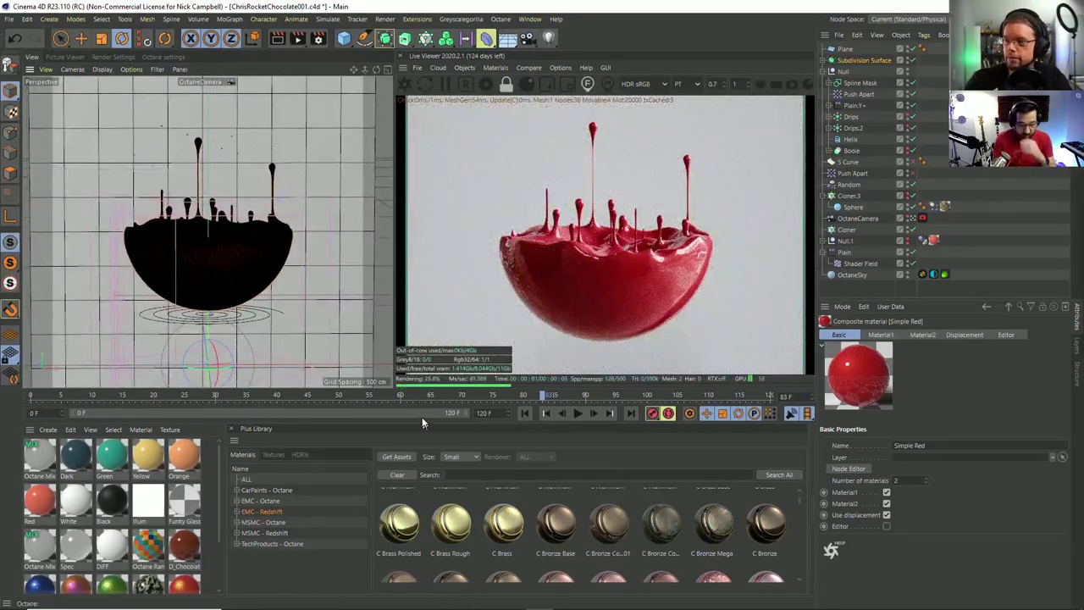
pyautogui.click(269, 544)
pyautogui.click(263, 490)
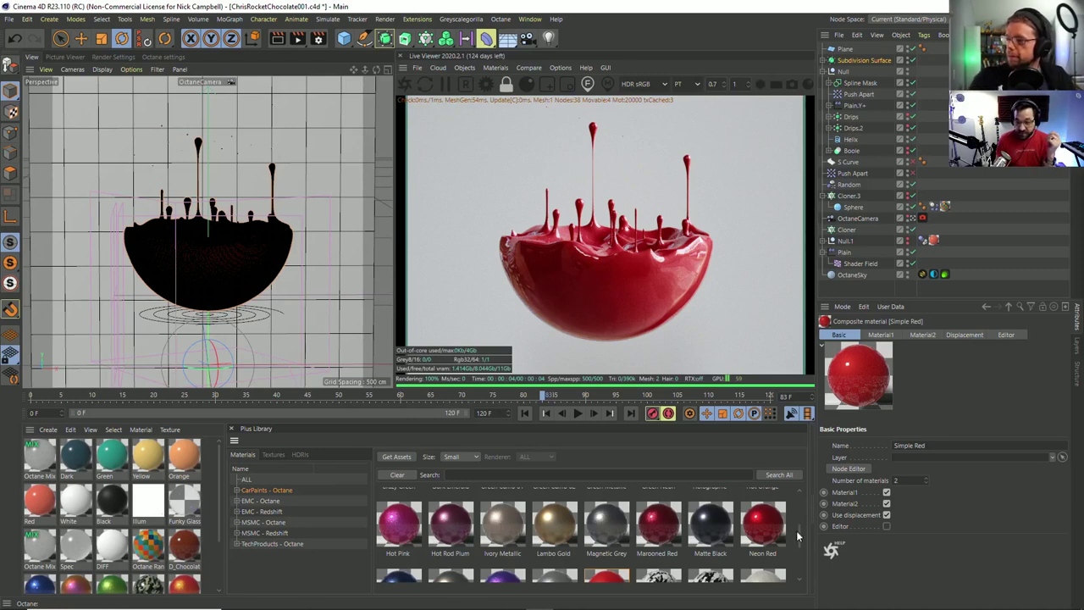
pyautogui.scroll(2, 800, 542)
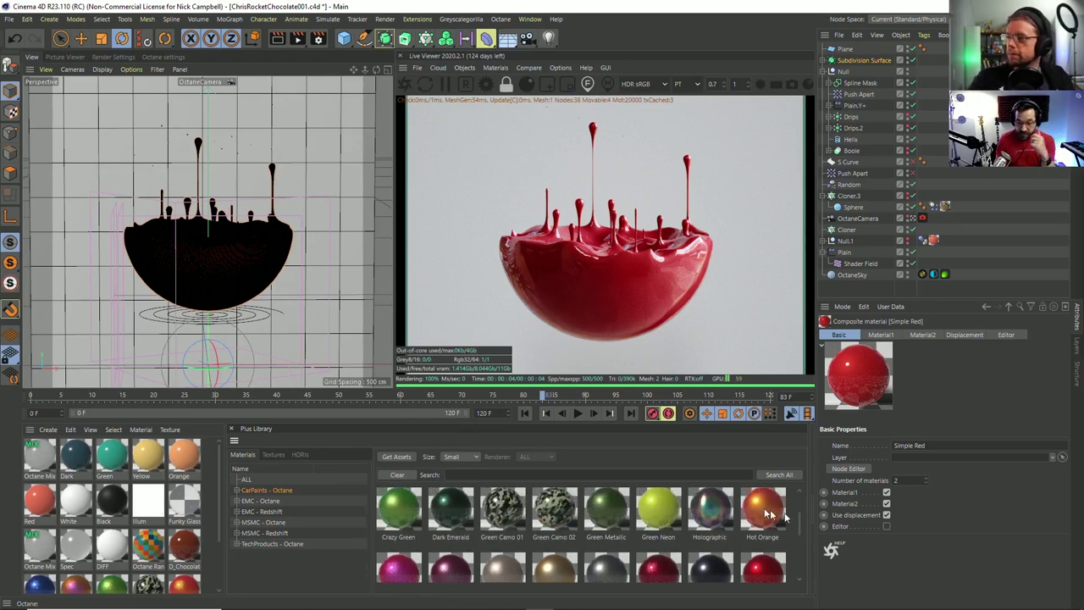
pyautogui.moveTo(613, 520); pyautogui.dragTo(227, 273)
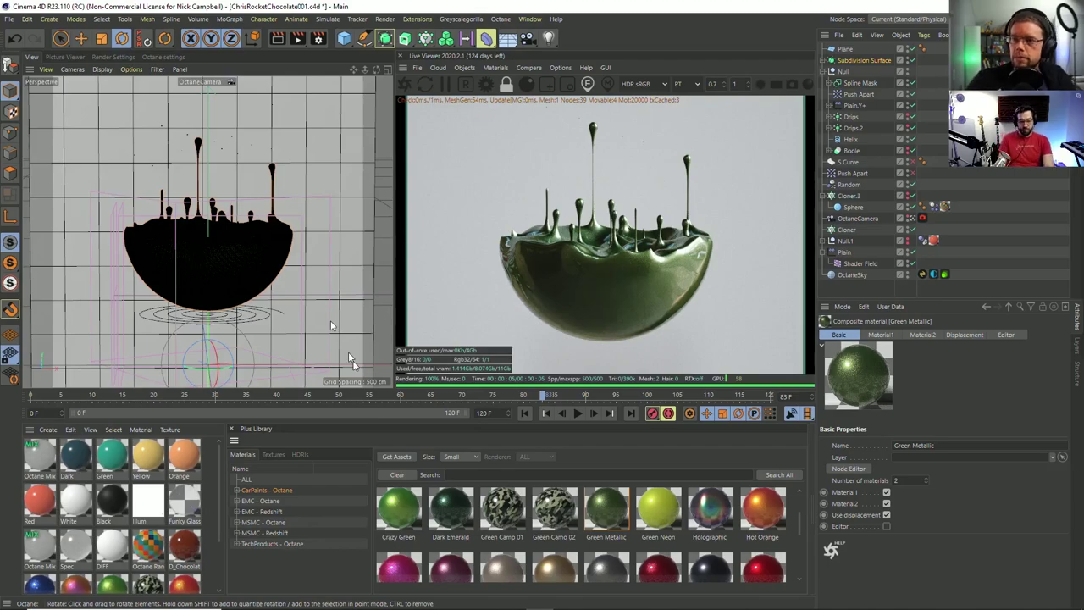
# Reframe the Octane camera on the front of the bowl and move the animation to frame 59.
pyautogui.keyDown('alt'); pyautogui.moveTo(209, 245); pyautogui.dragTo(133, 190); pyautogui.keyUp('alt')
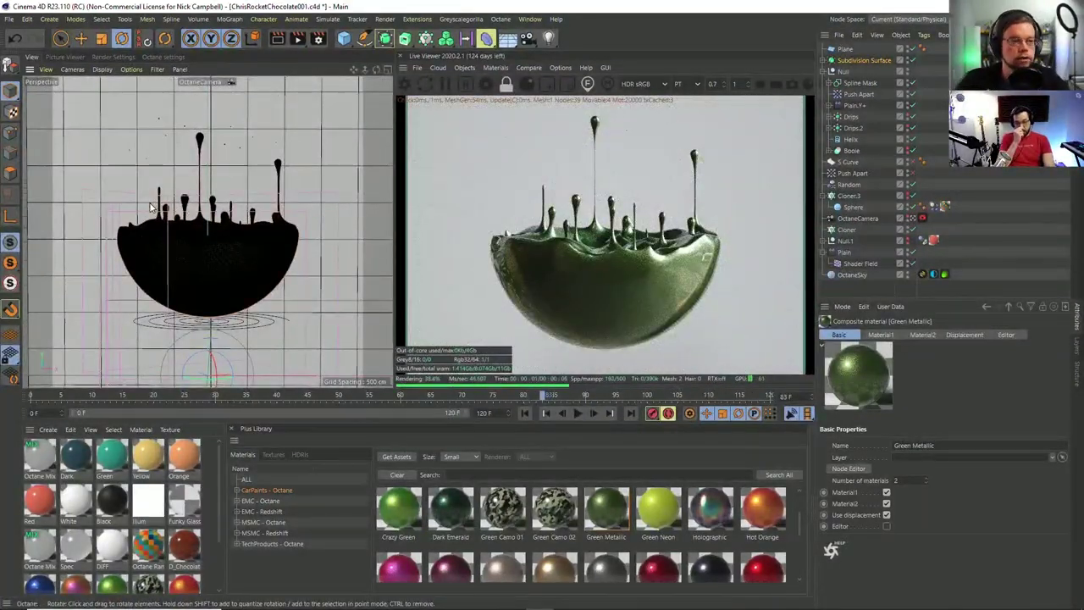
pyautogui.keyDown('alt'); pyautogui.moveTo(230, 270); pyautogui.dragTo(212, 276); pyautogui.keyUp('alt')
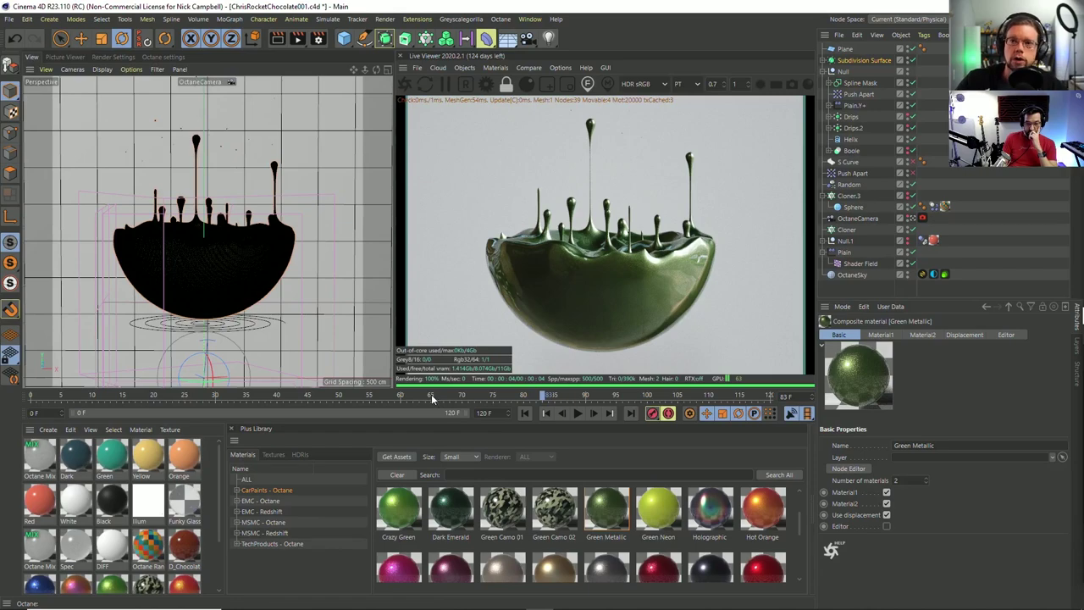
pyautogui.moveTo(430, 399); pyautogui.dragTo(404, 406)
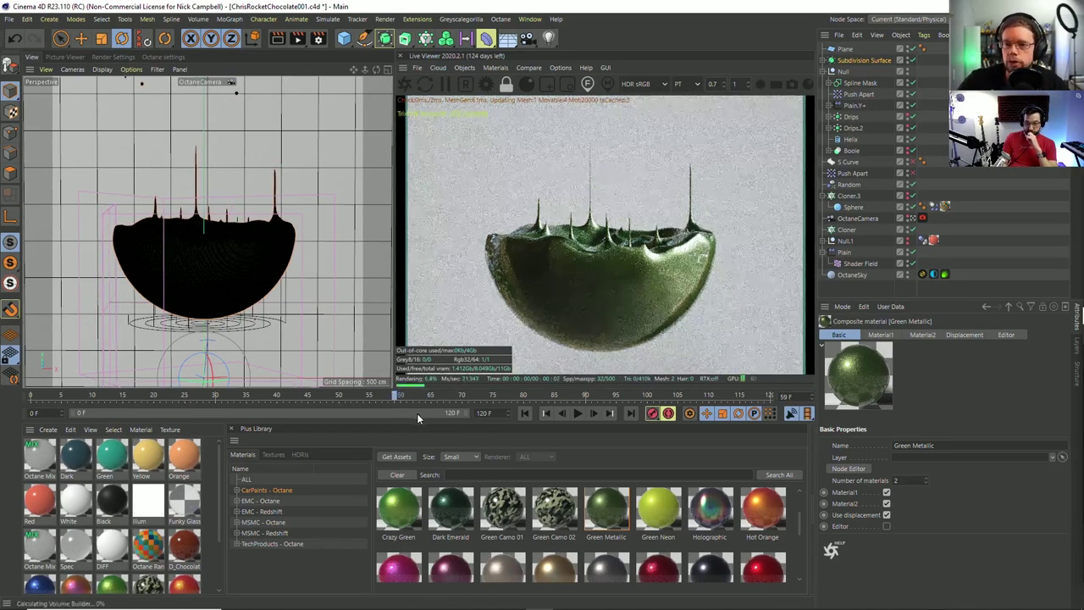
pyautogui.press('f')
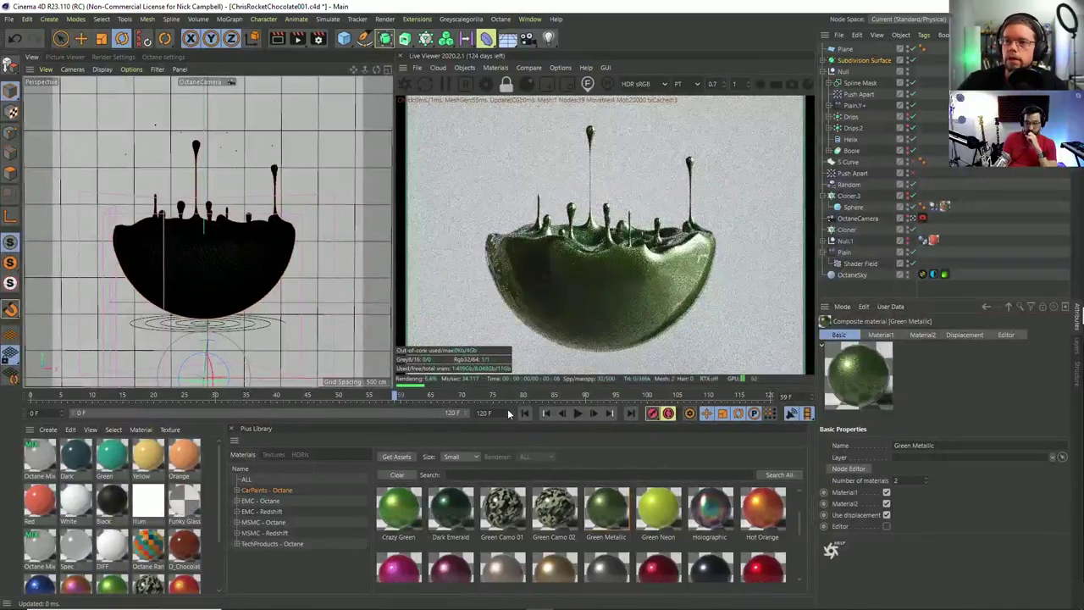